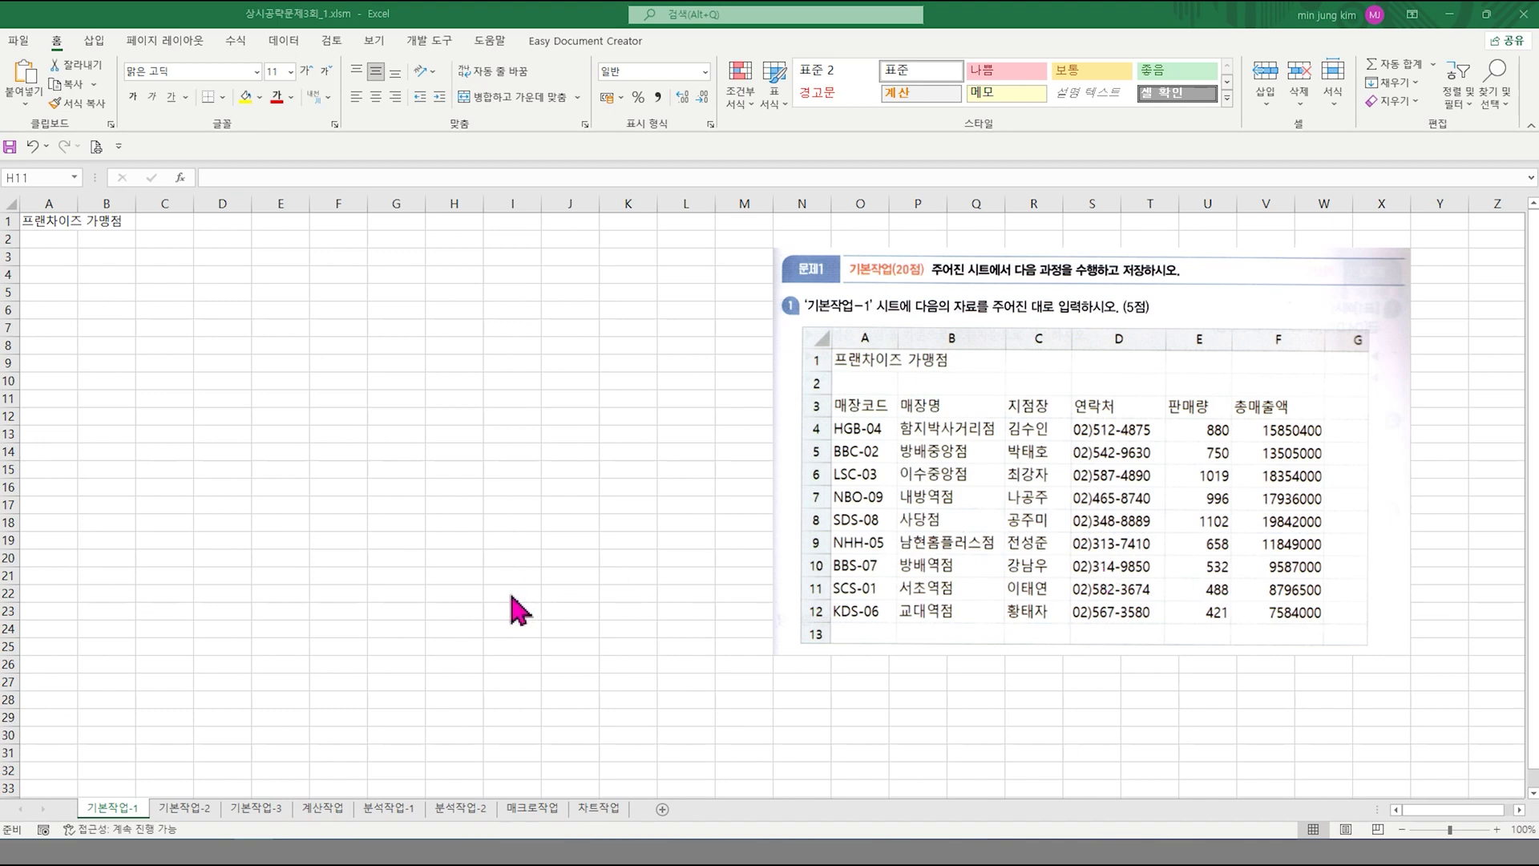
- Merge and center the title range A1:G1 on the 기본작업-2 sheet
click(183, 810)
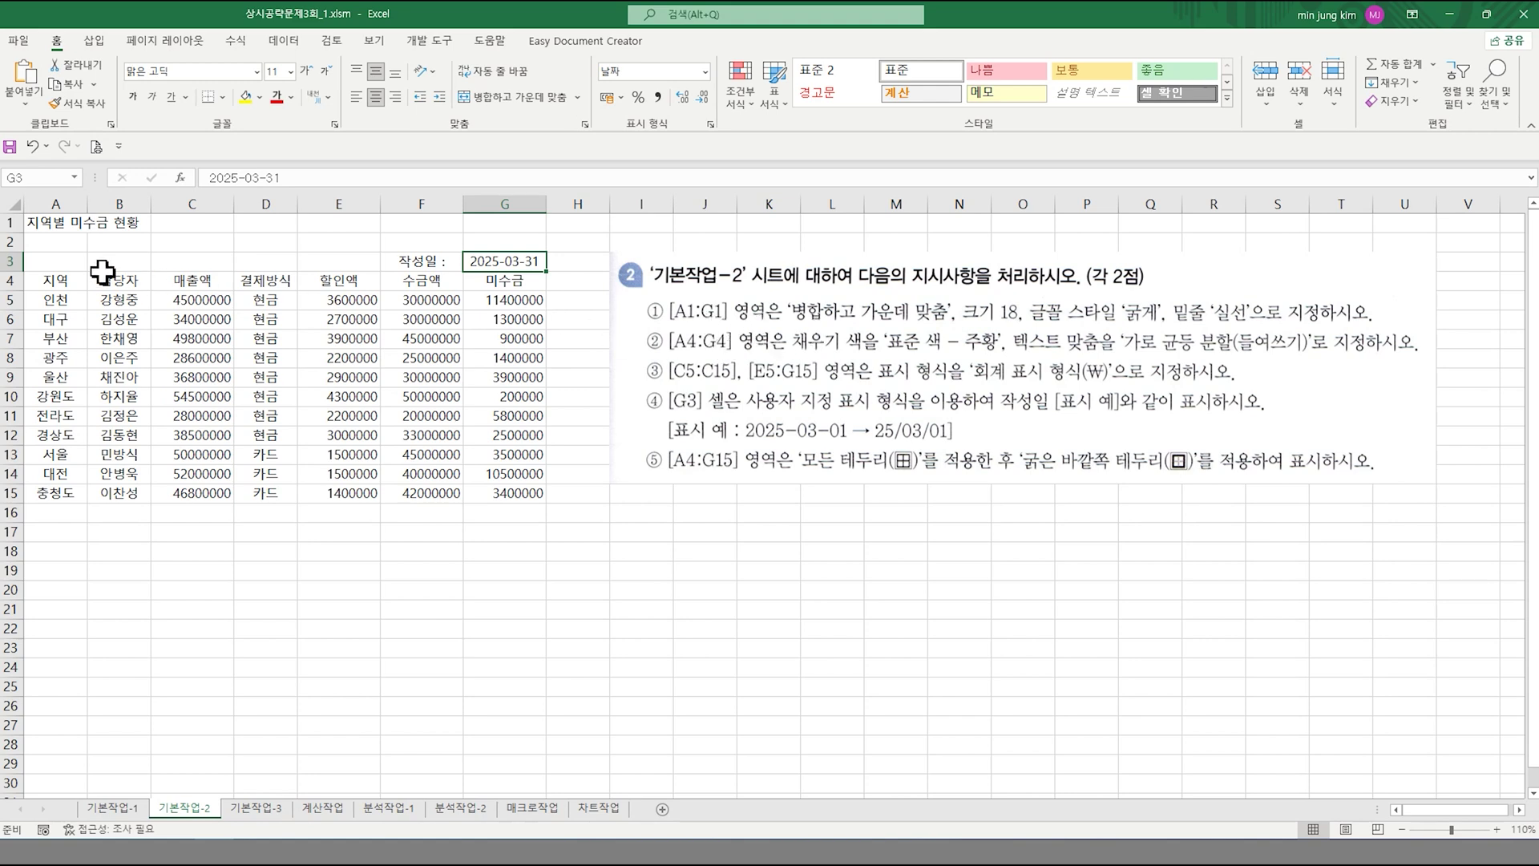
drag(53, 222, 493, 225)
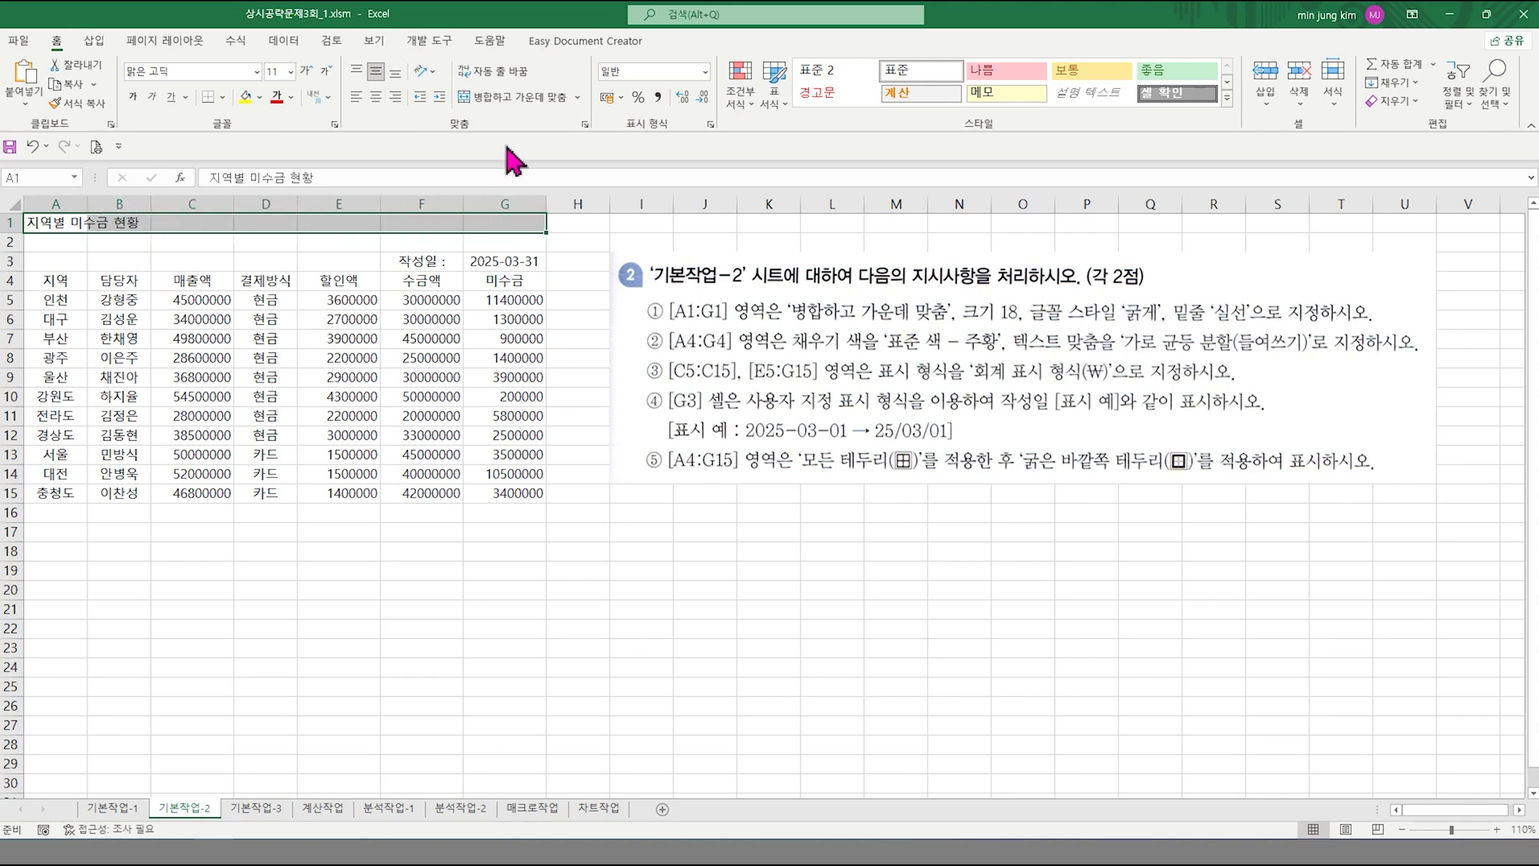
click(521, 99)
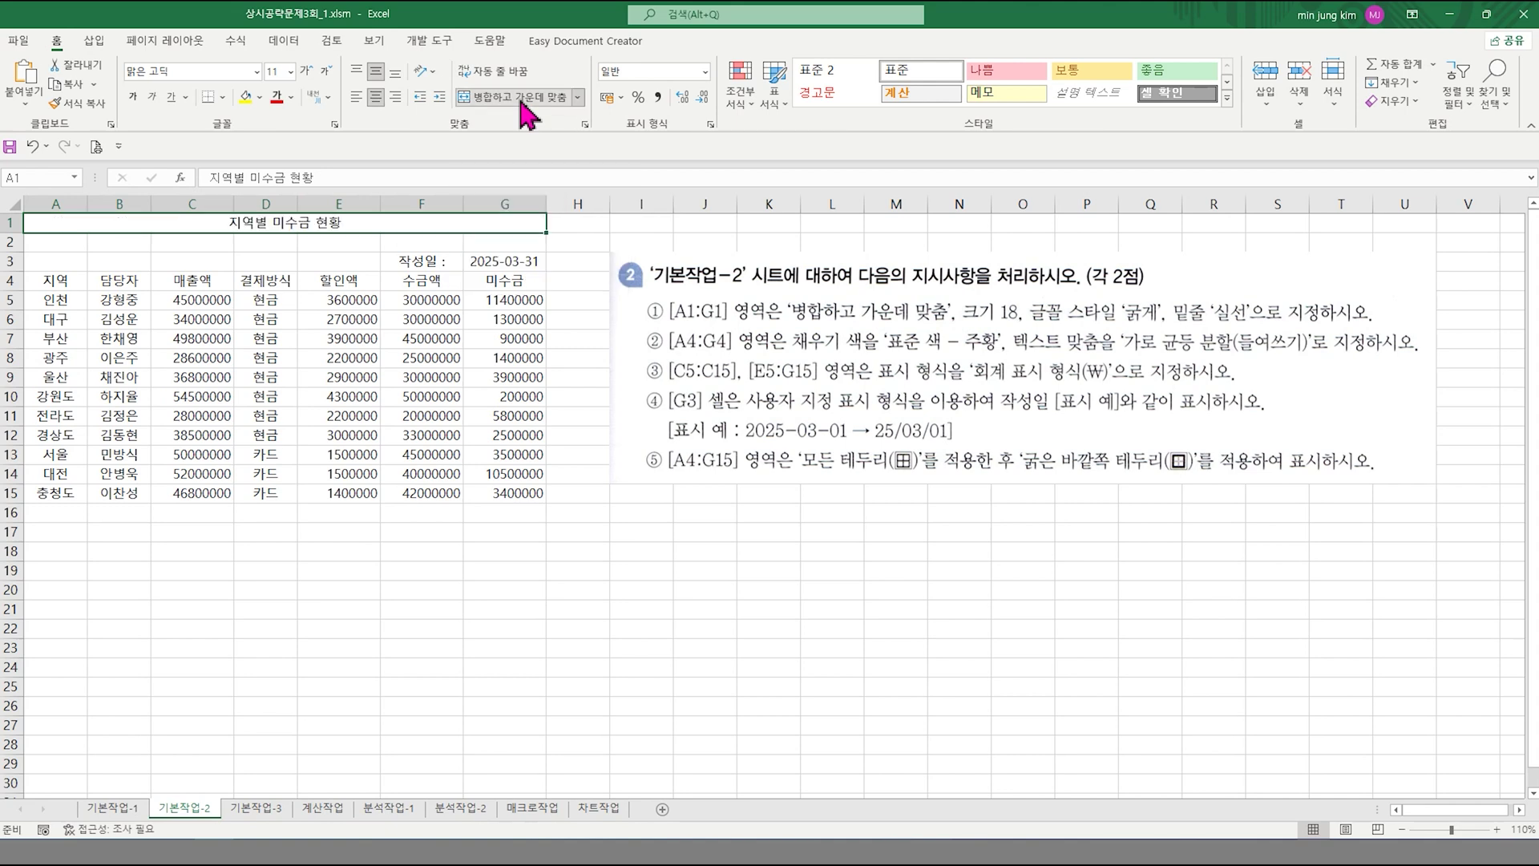
- Format the merged title in A1:G1 with font size 18, bold and a single underline
click(289, 71)
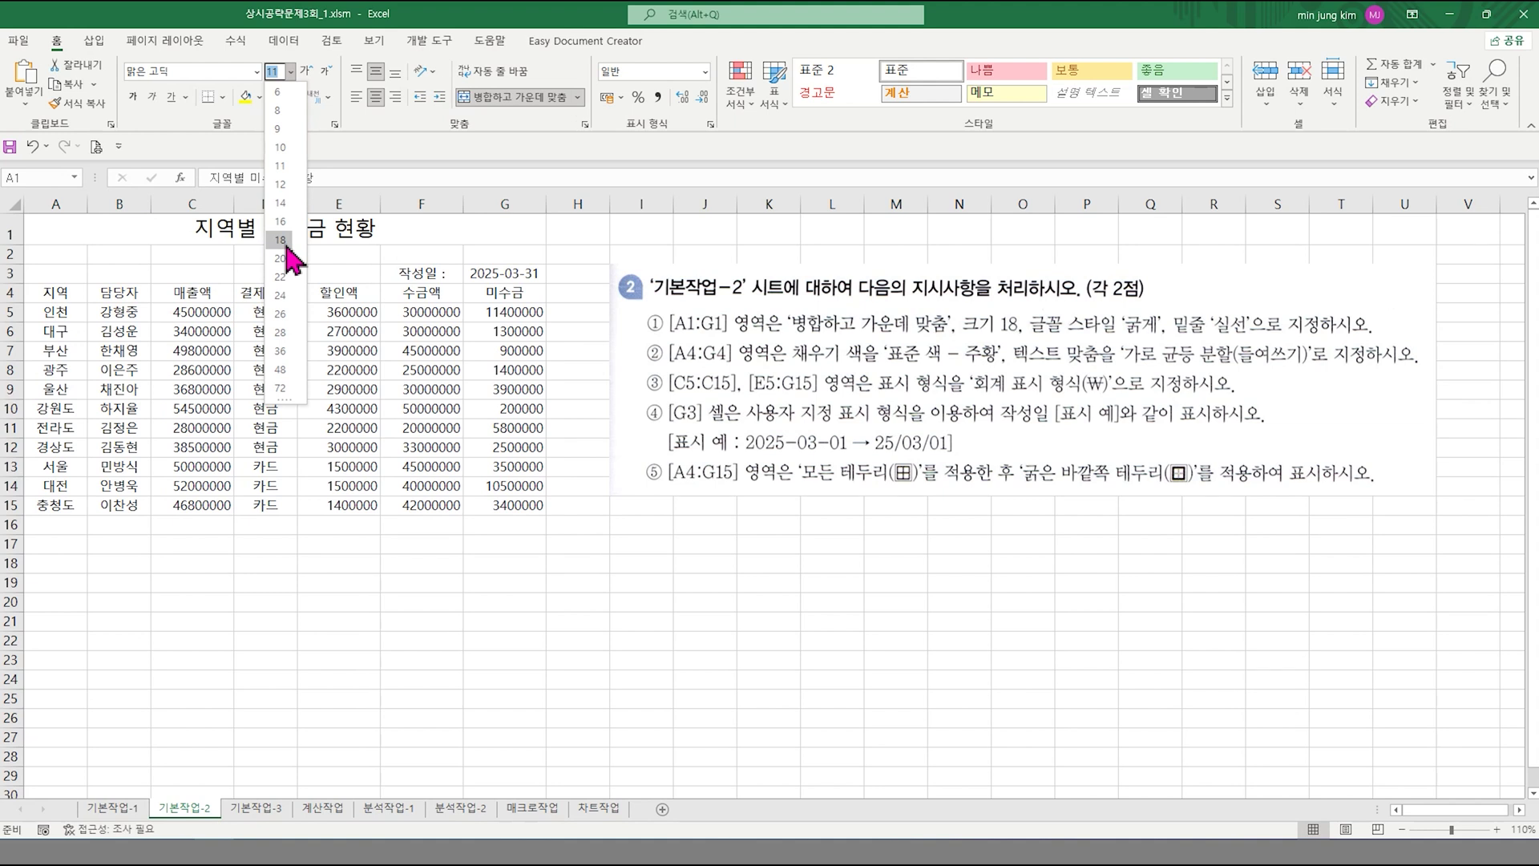
click(283, 240)
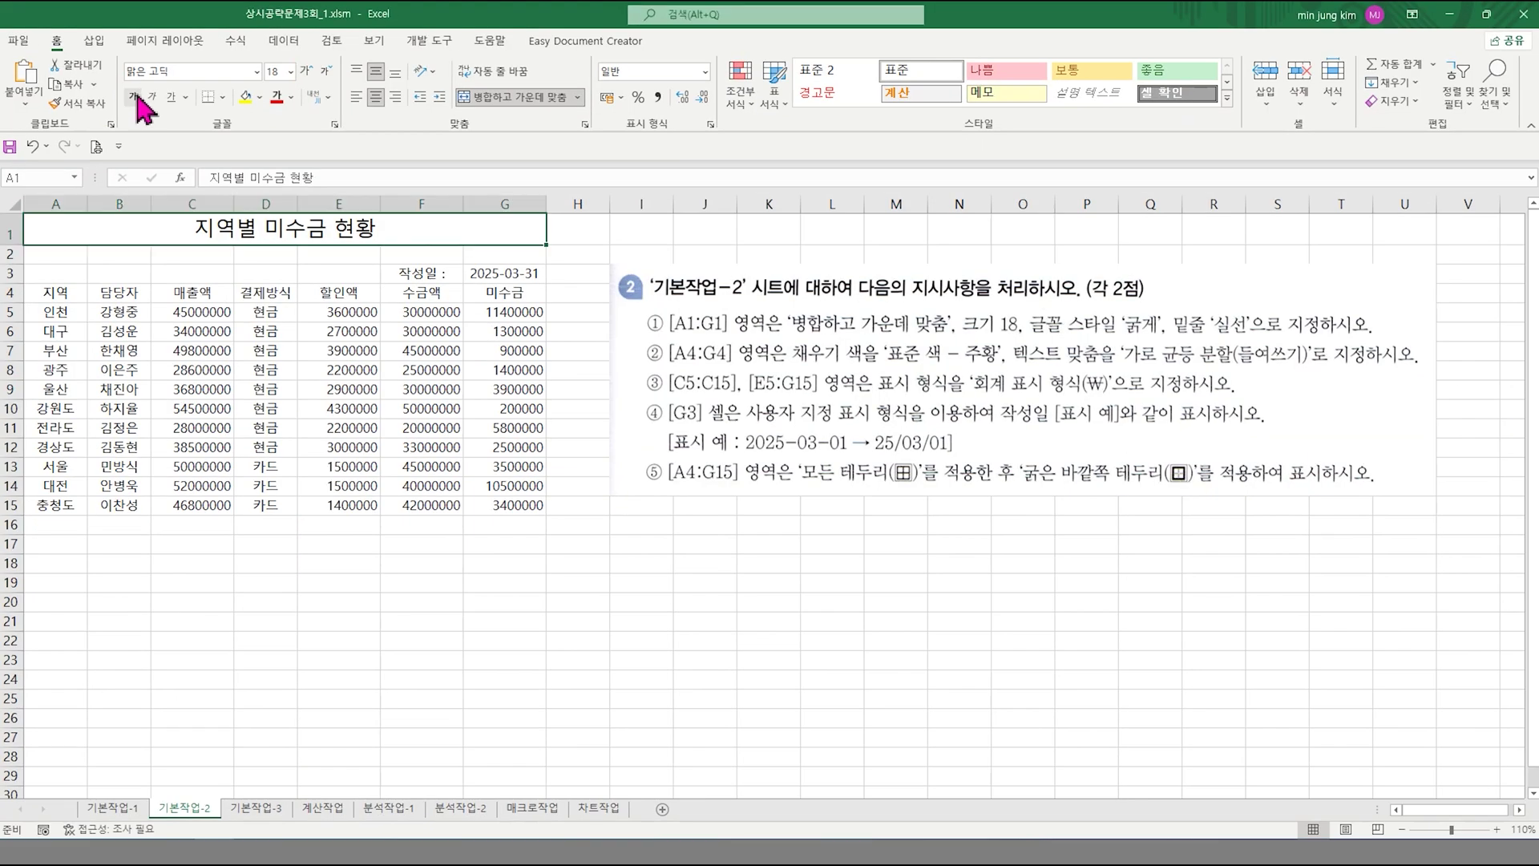
click(269, 192)
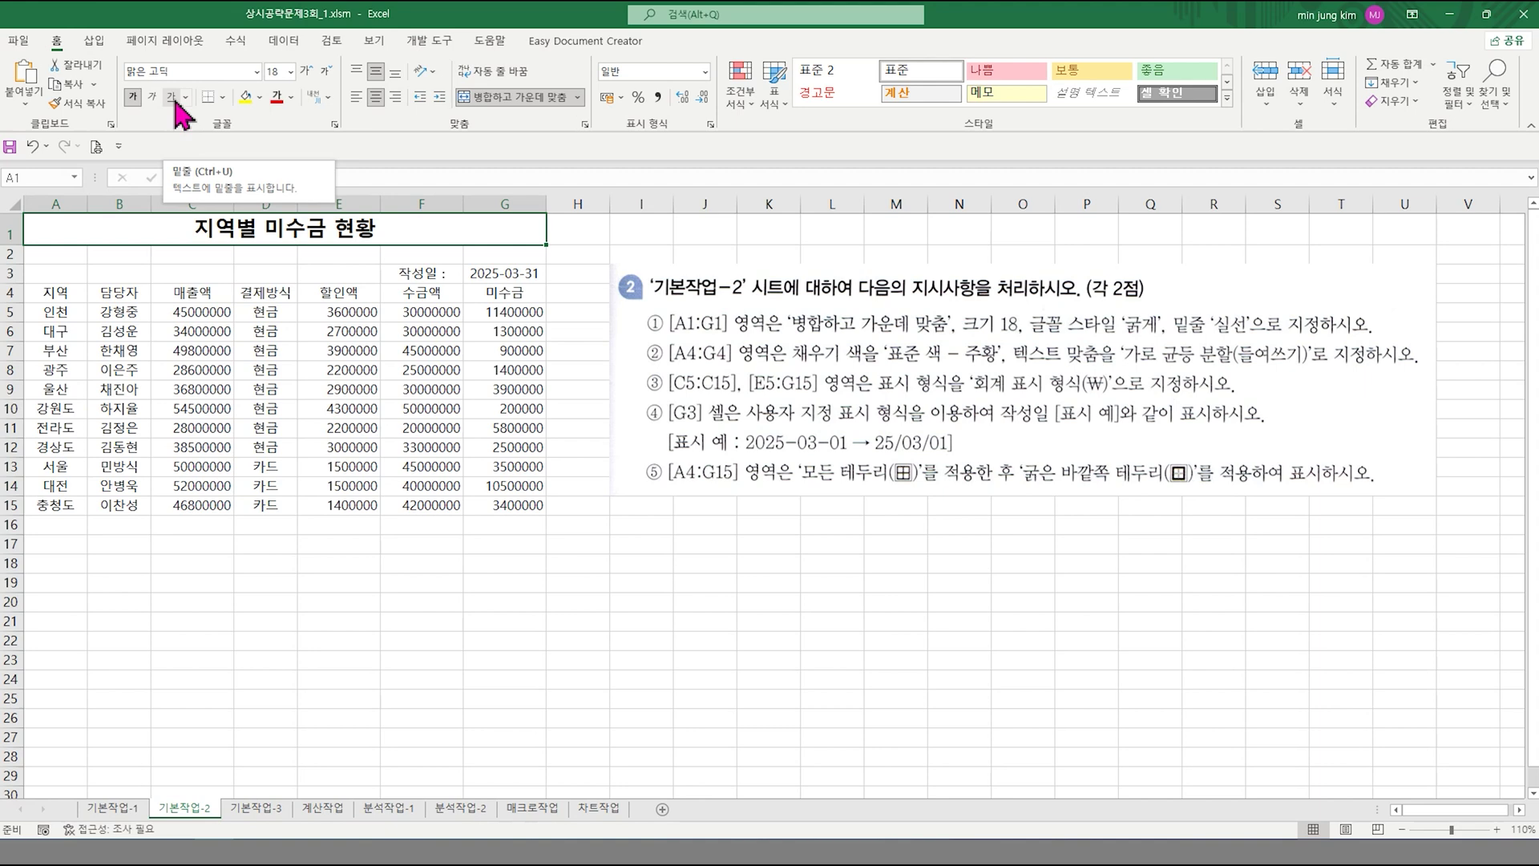
click(171, 97)
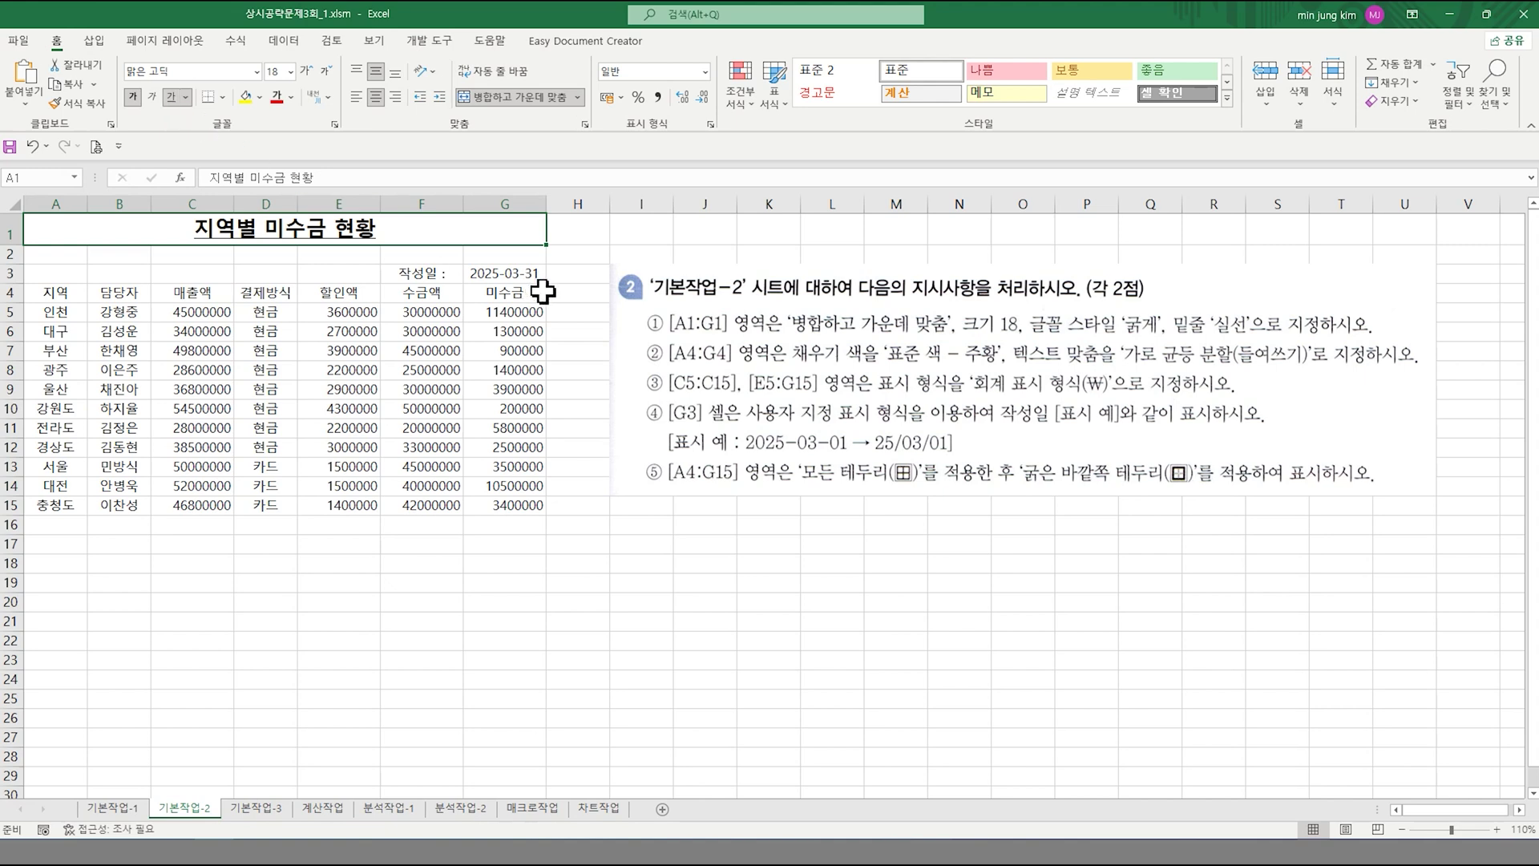
- Fill the header cells A4:G4 with the standard orange color
click(61, 293)
drag(60, 293, 482, 289)
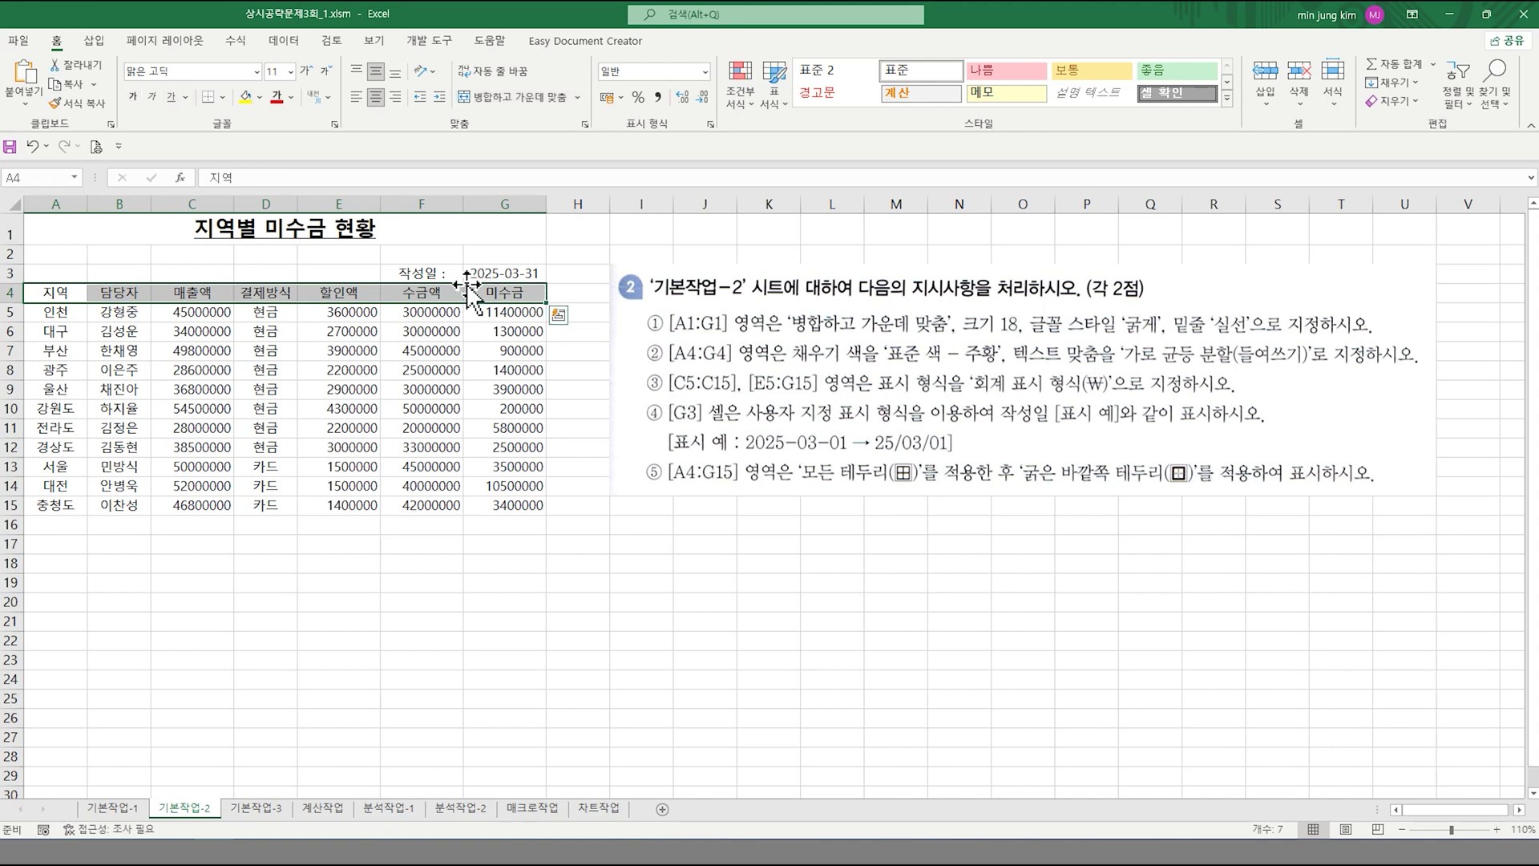
click(260, 97)
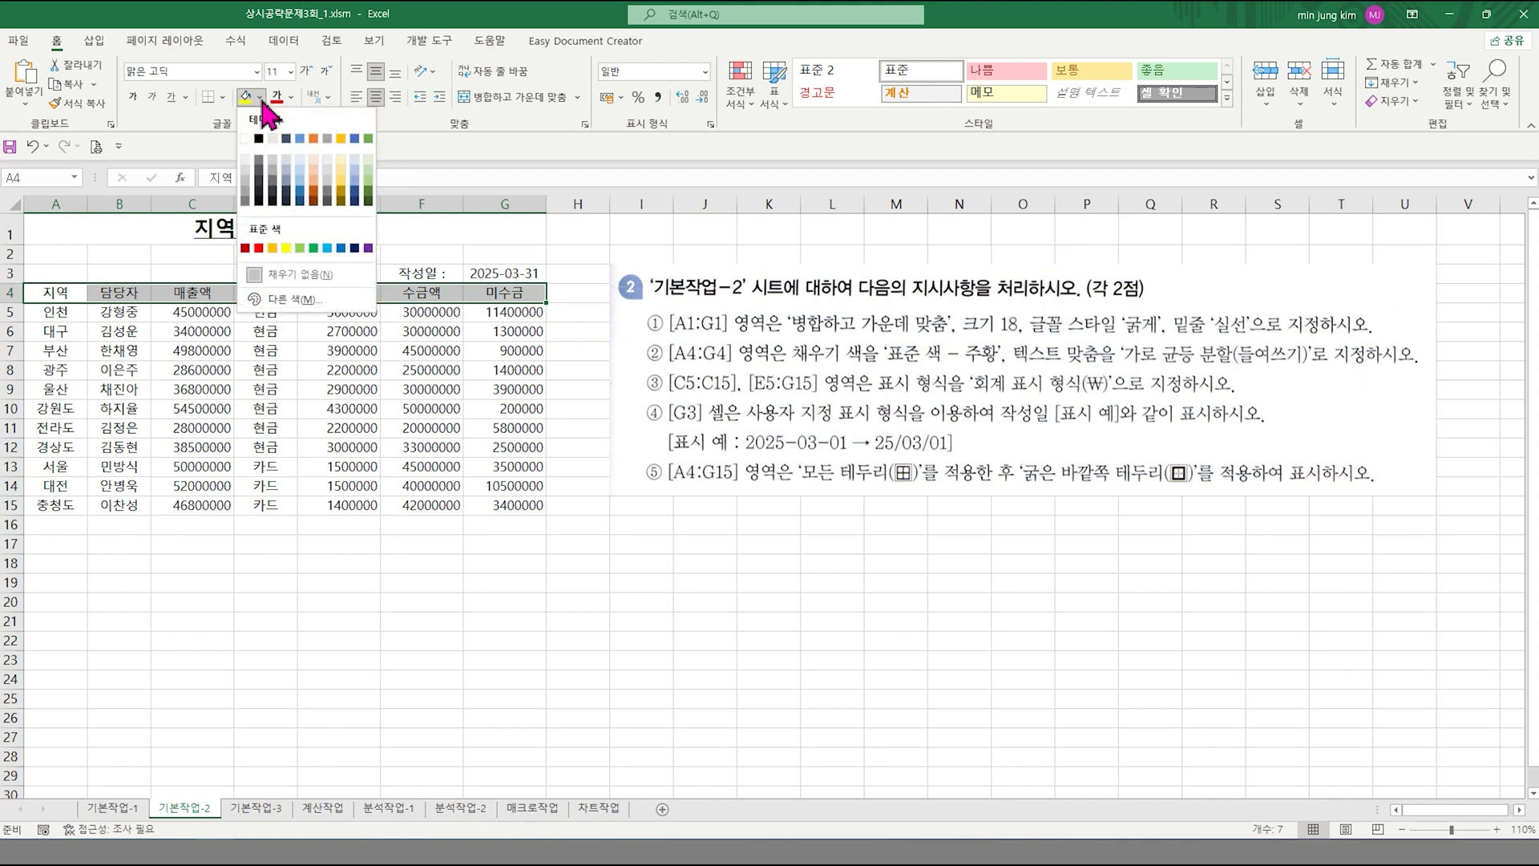
click(273, 248)
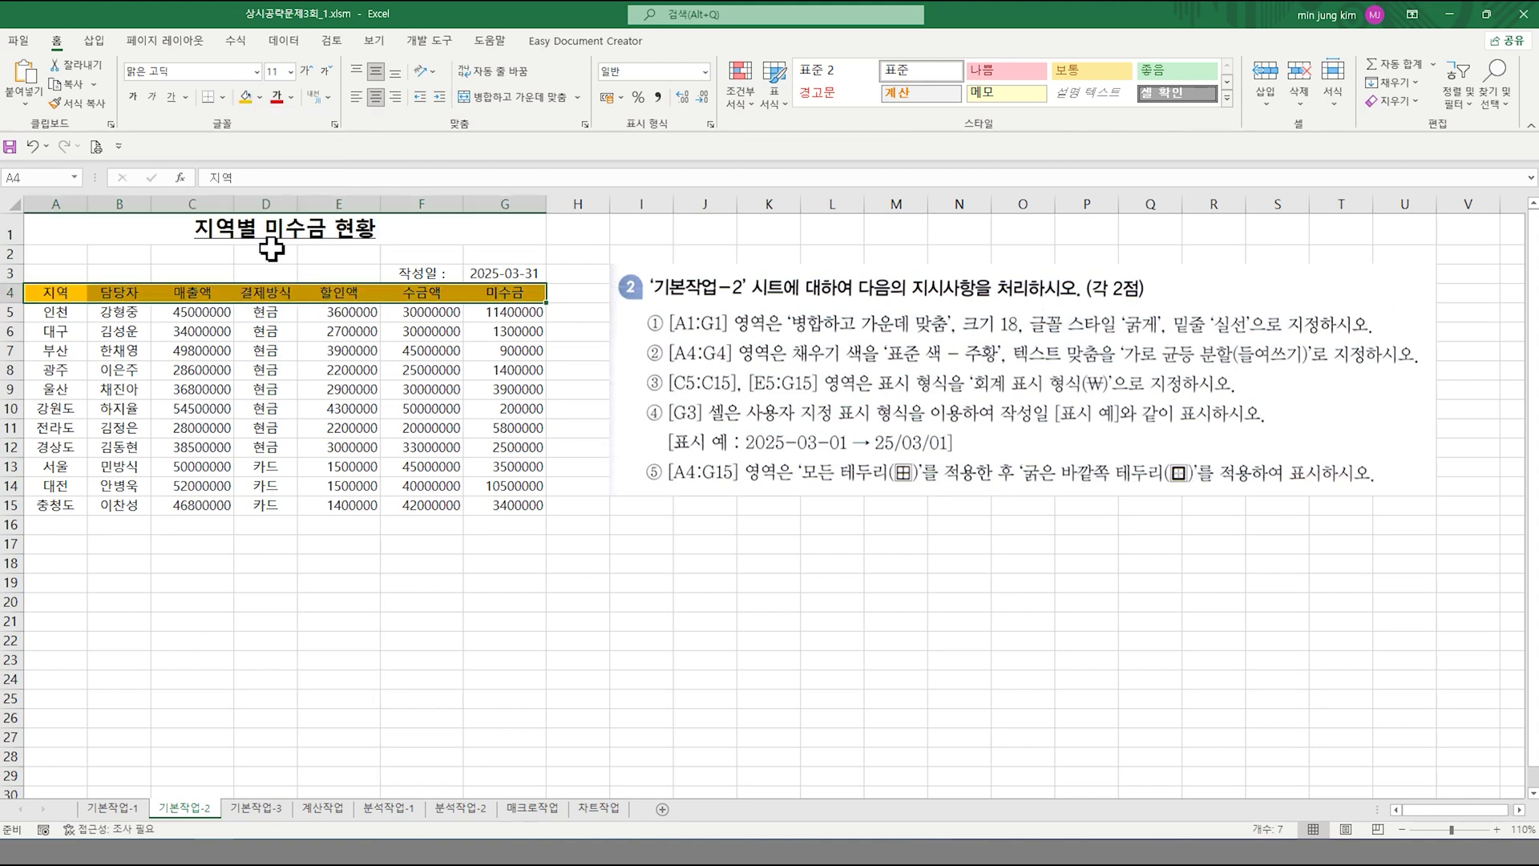
- Set the horizontal text alignment of the header cells A4:G4 to 균등 분할 (들여쓰기)
right_click(300, 296)
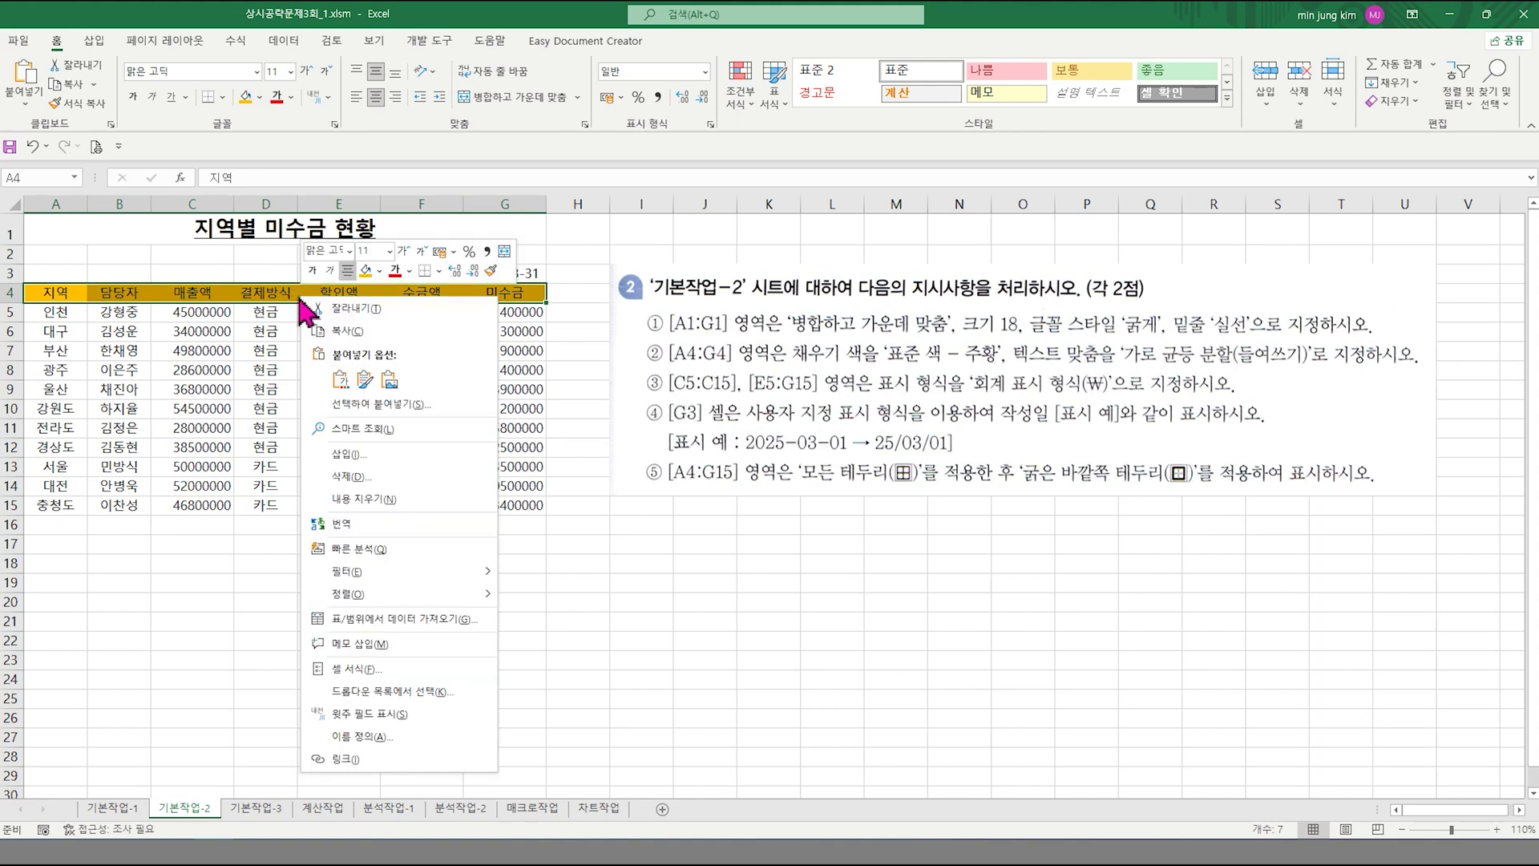
click(392, 672)
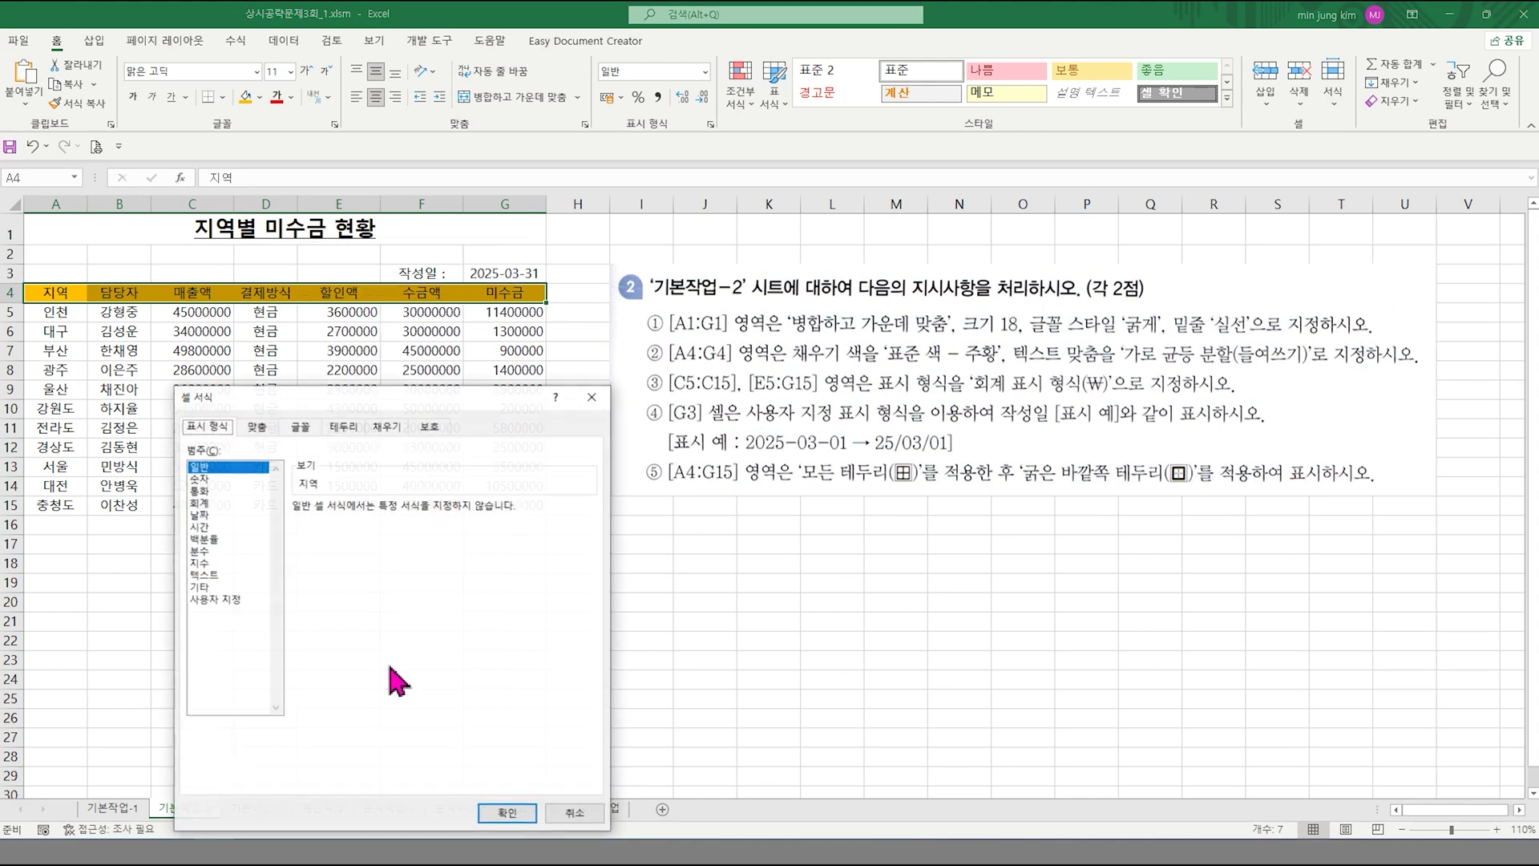
click(264, 431)
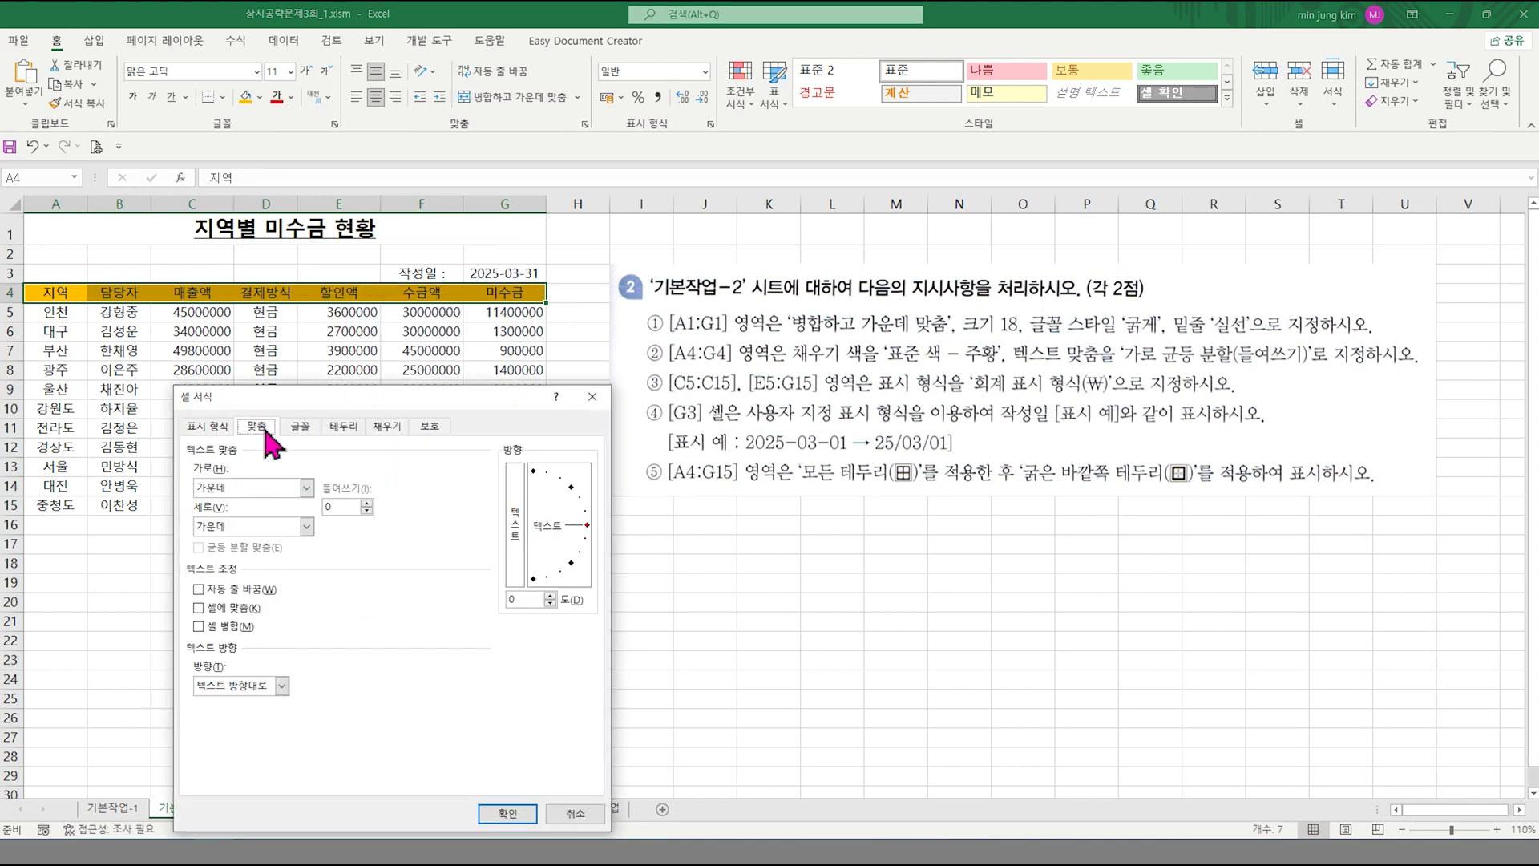
click(263, 487)
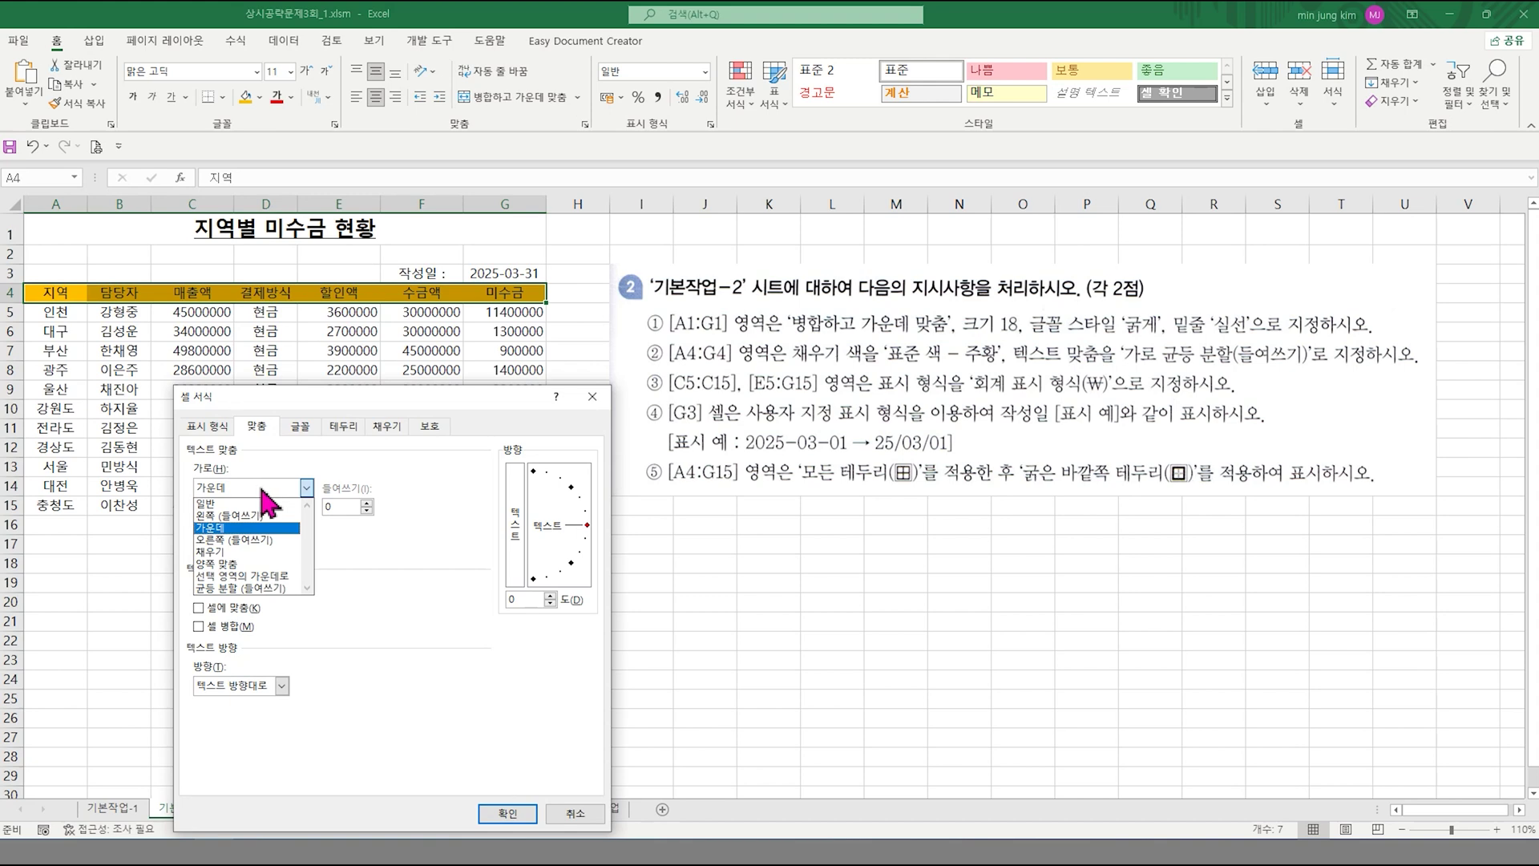
click(251, 589)
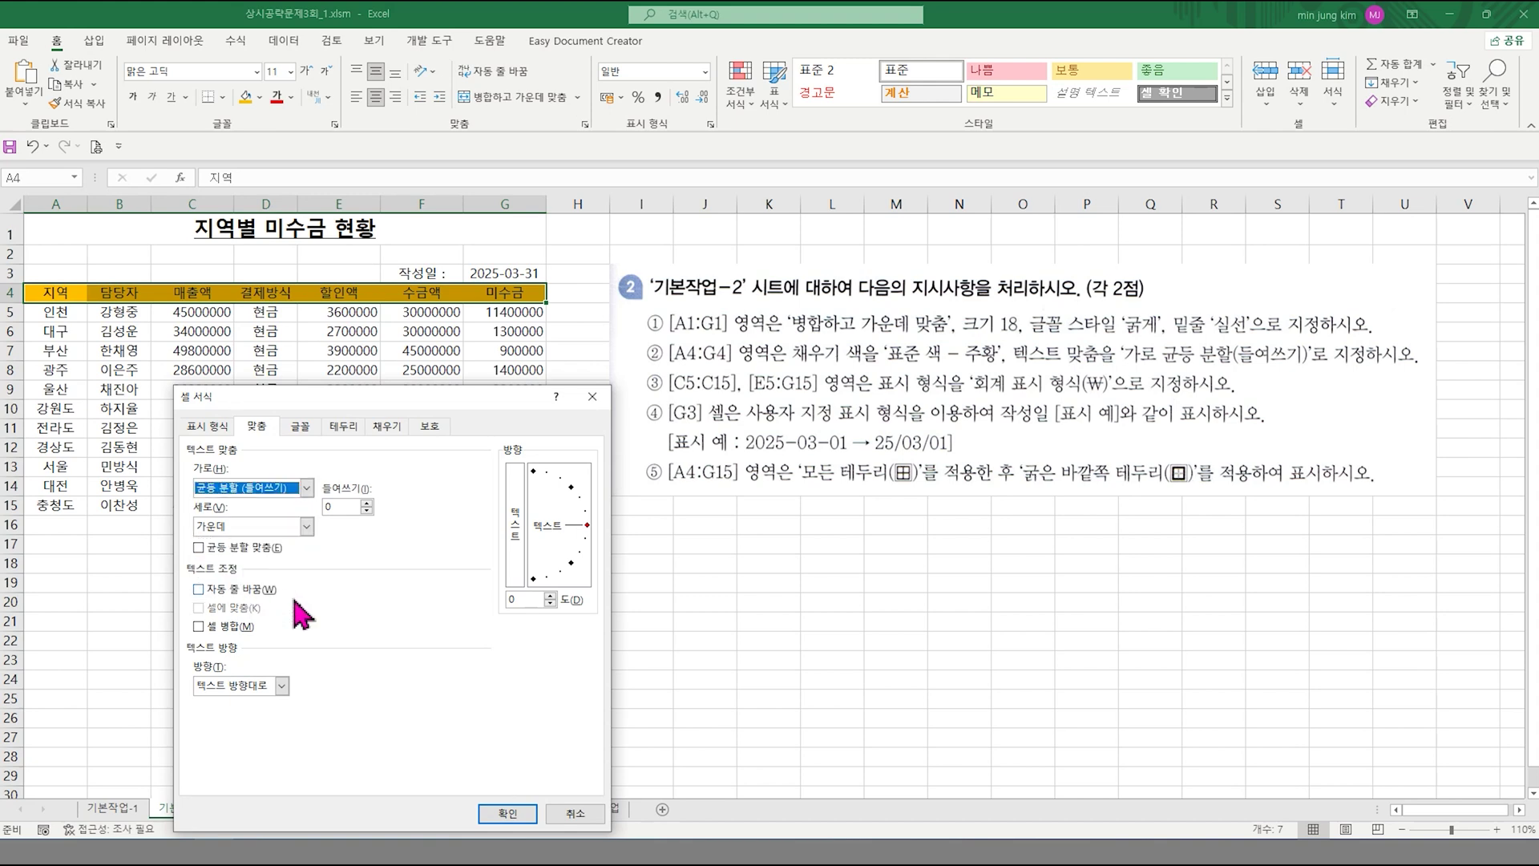
click(509, 814)
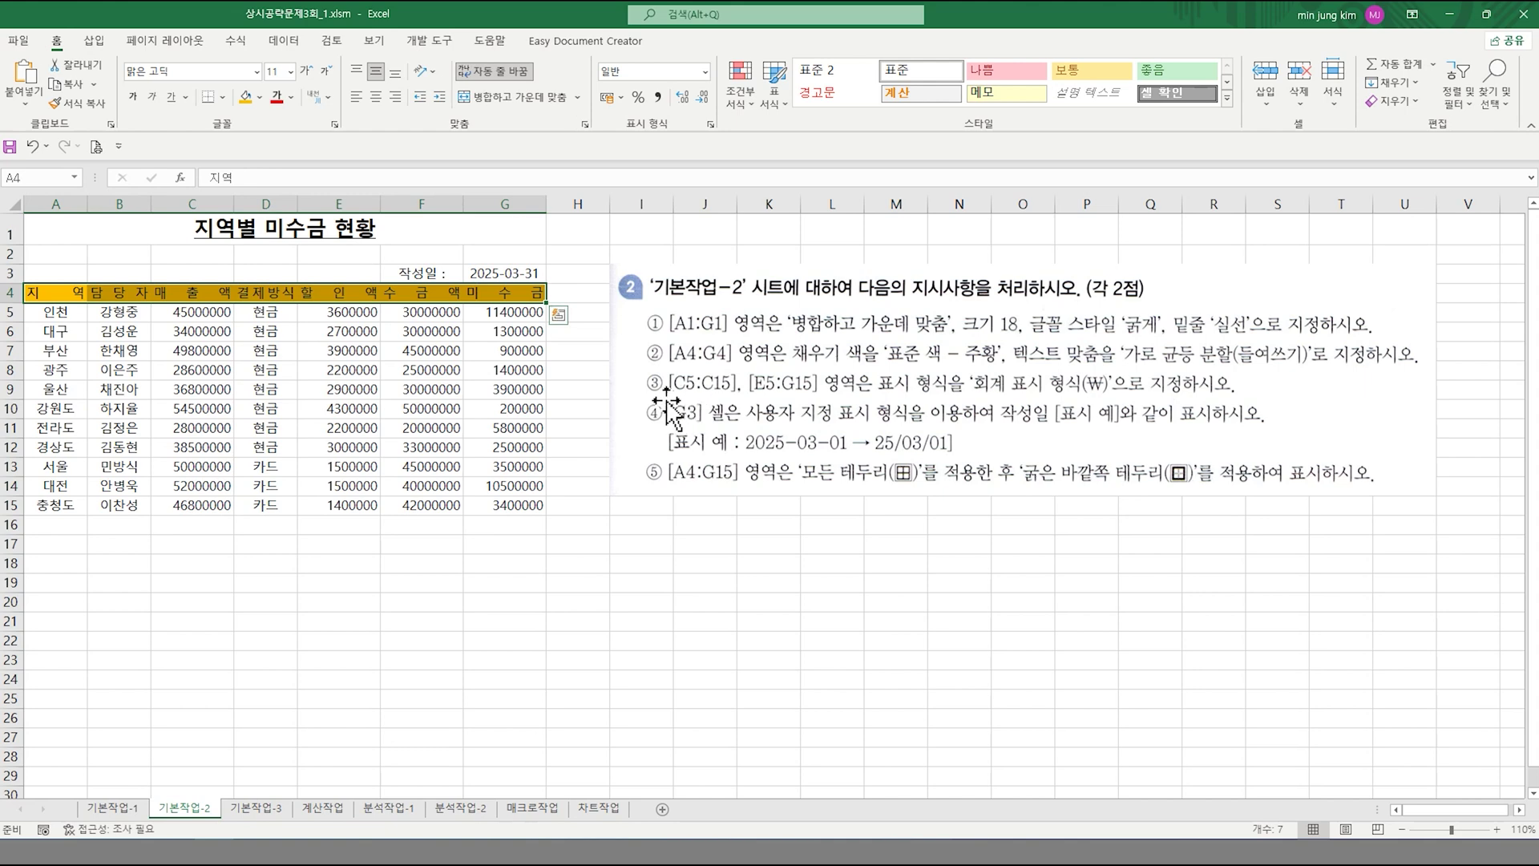
- Apply the Korean won (₩) accounting number format to the ranges C5:C15 and E5:G15
drag(191, 311, 190, 505)
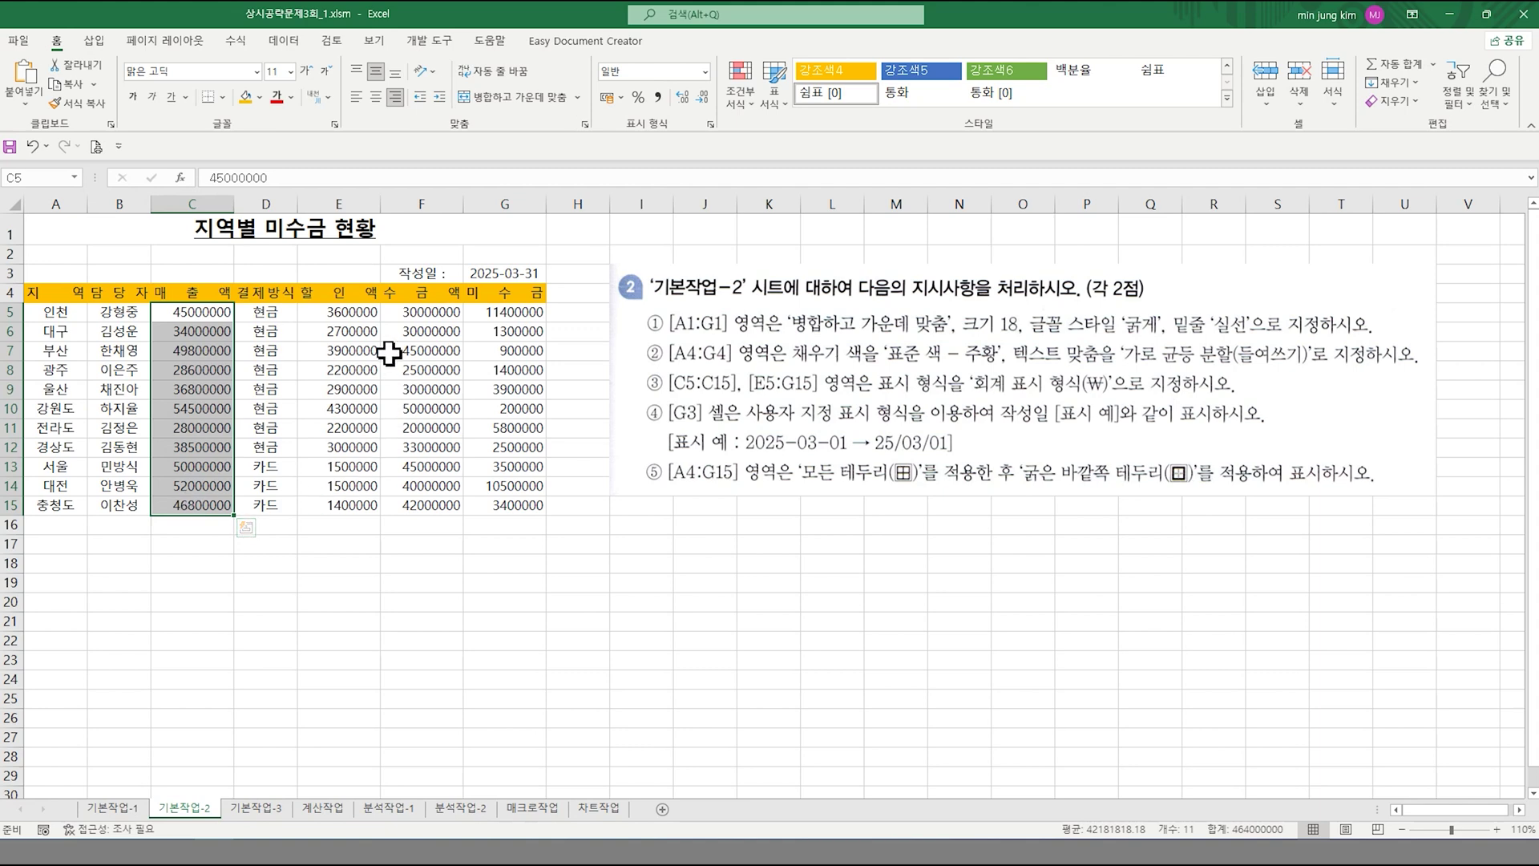
drag(353, 312, 502, 503)
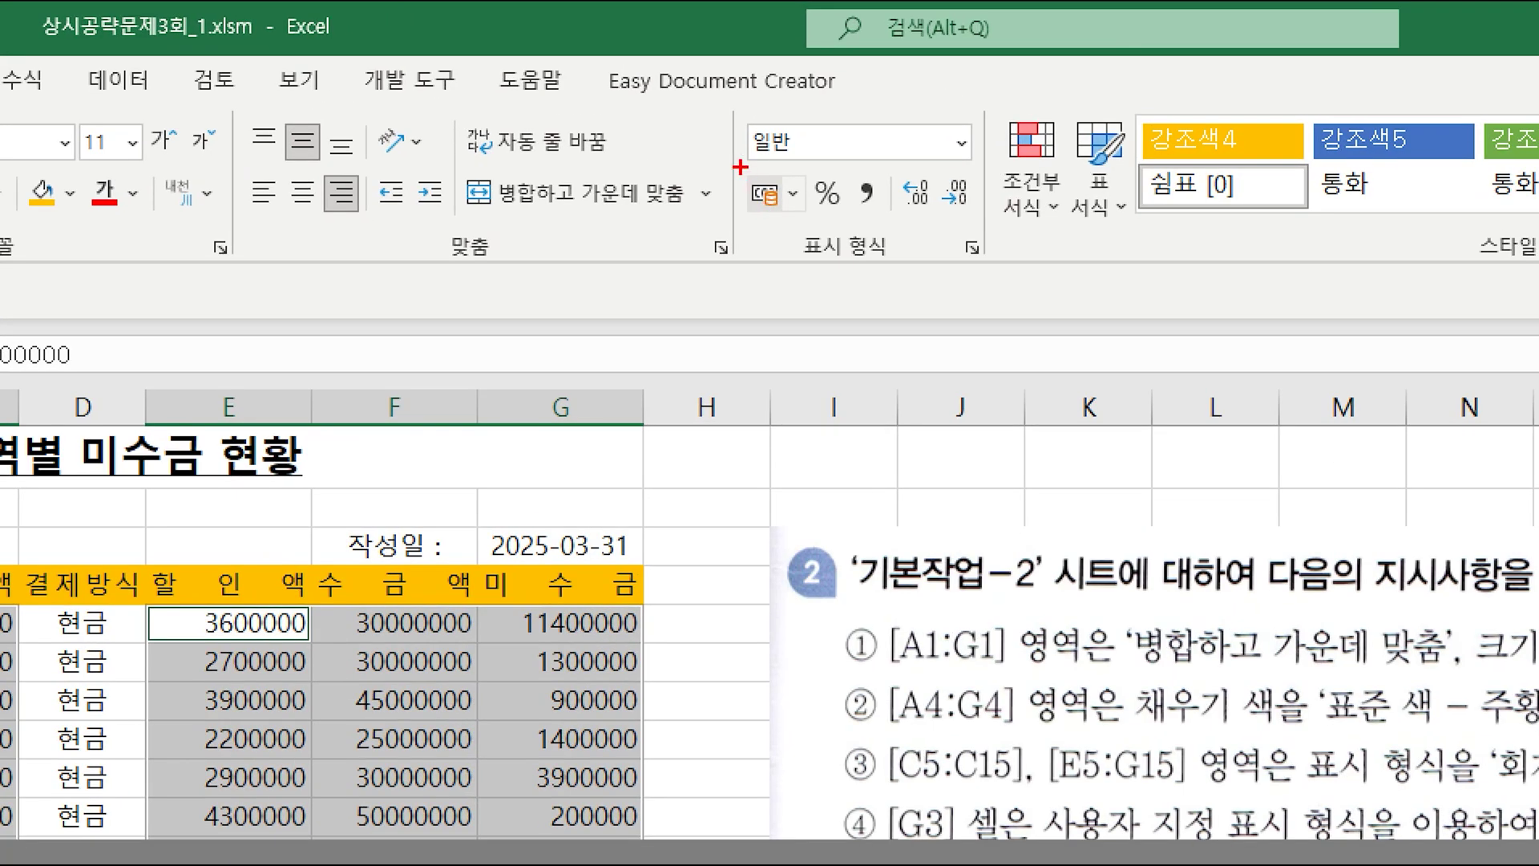
drag(740, 167, 785, 224)
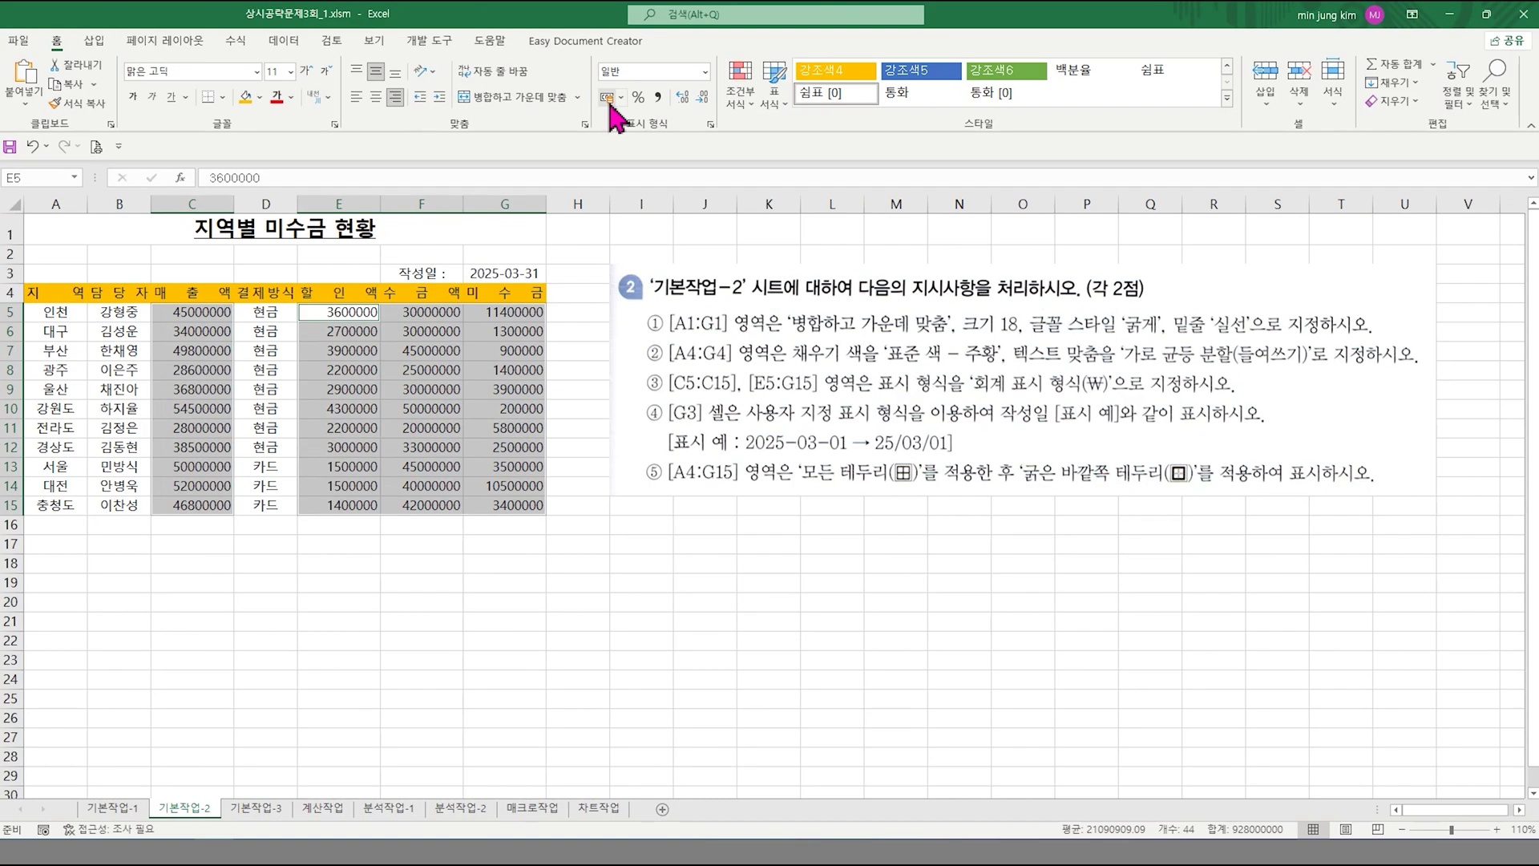
click(763, 193)
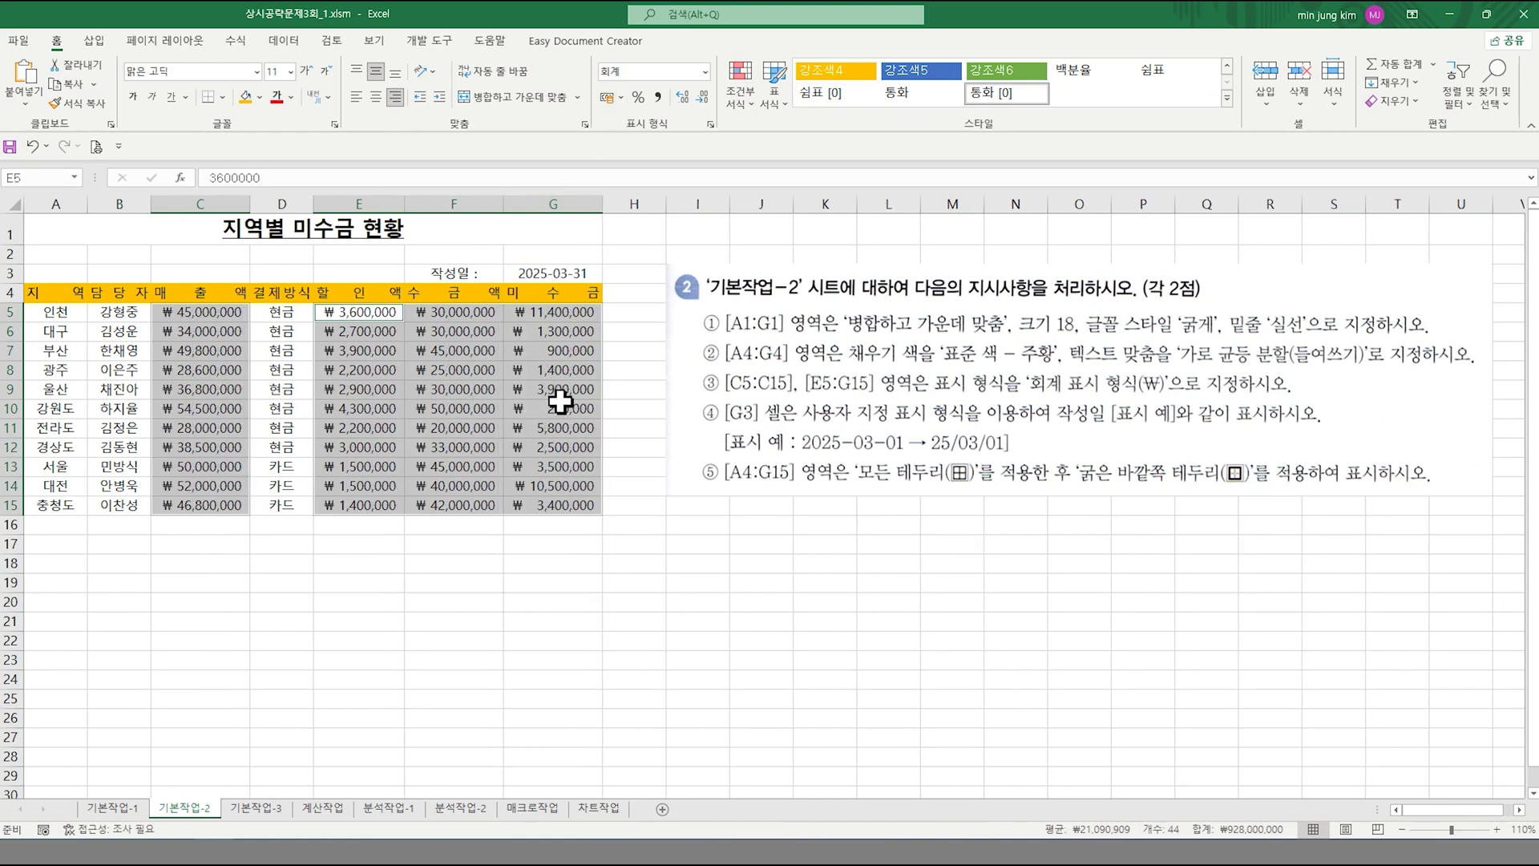
click(622, 100)
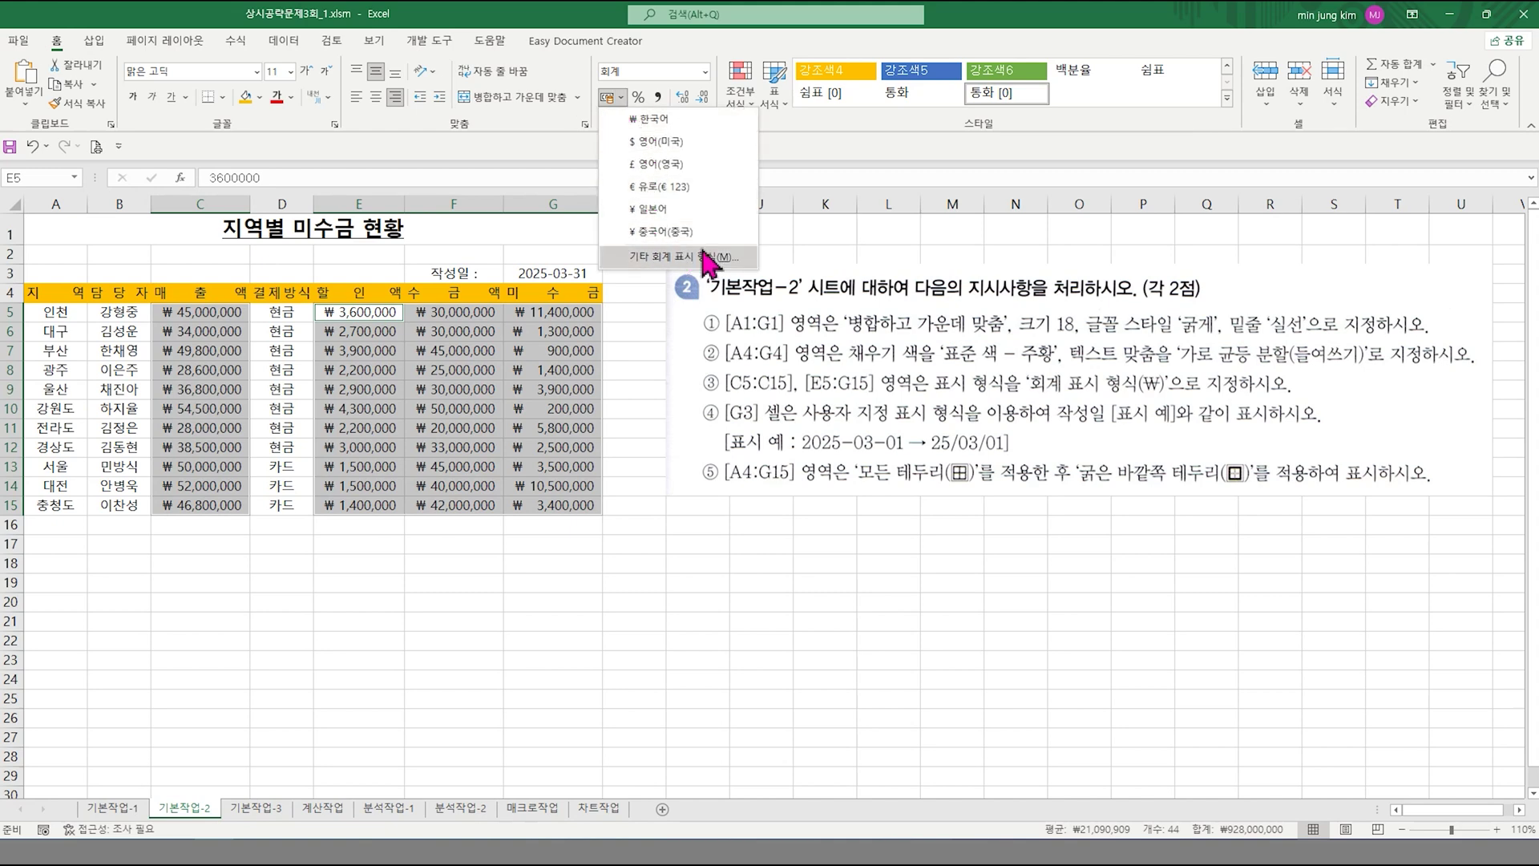
click(813, 531)
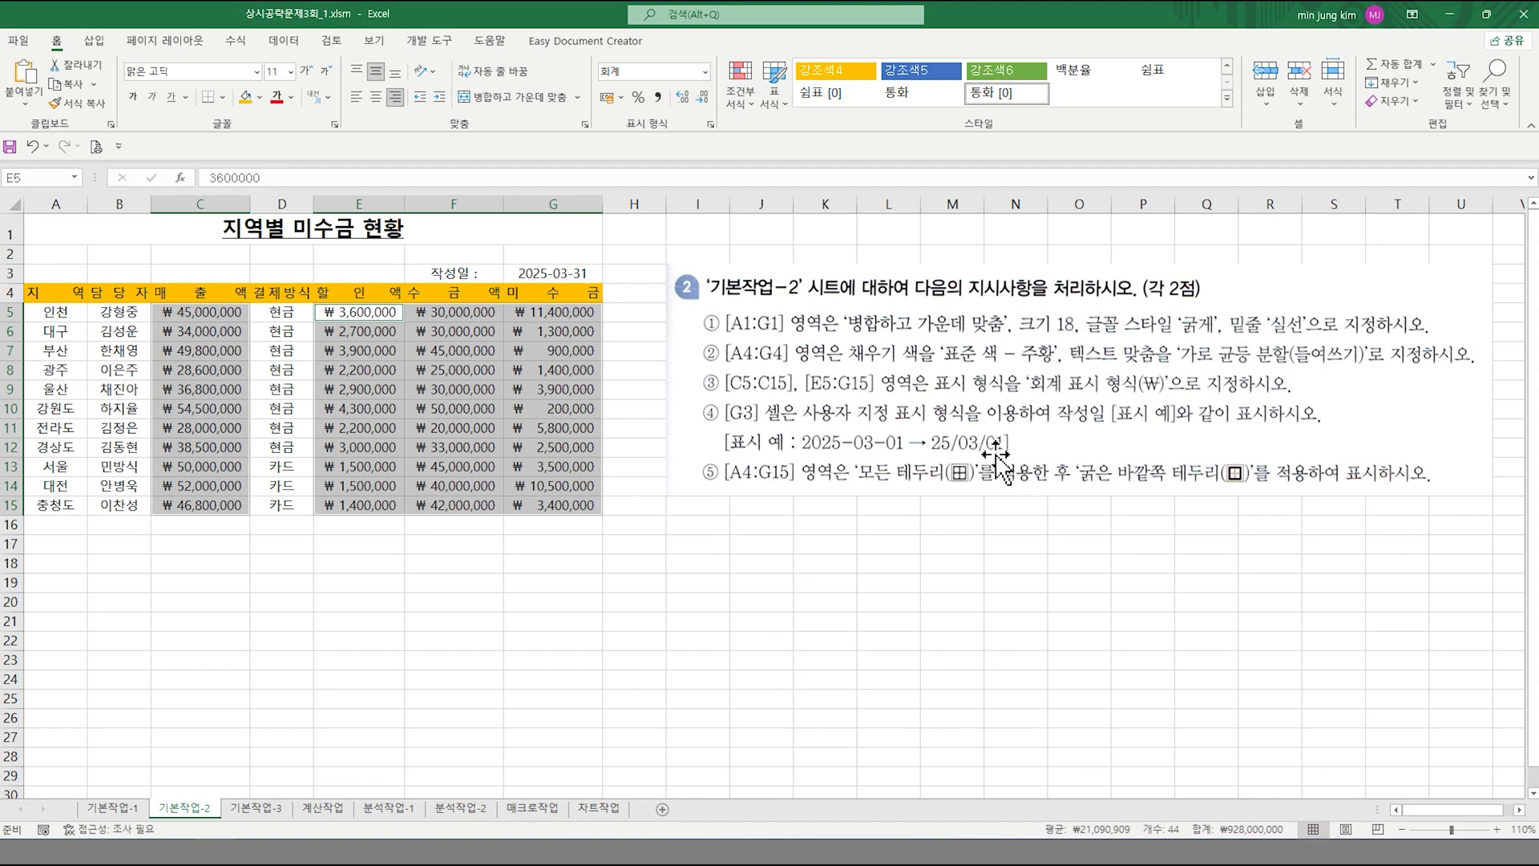
- Define the custom number format yy/mm/dd for the date in cell G3
click(567, 276)
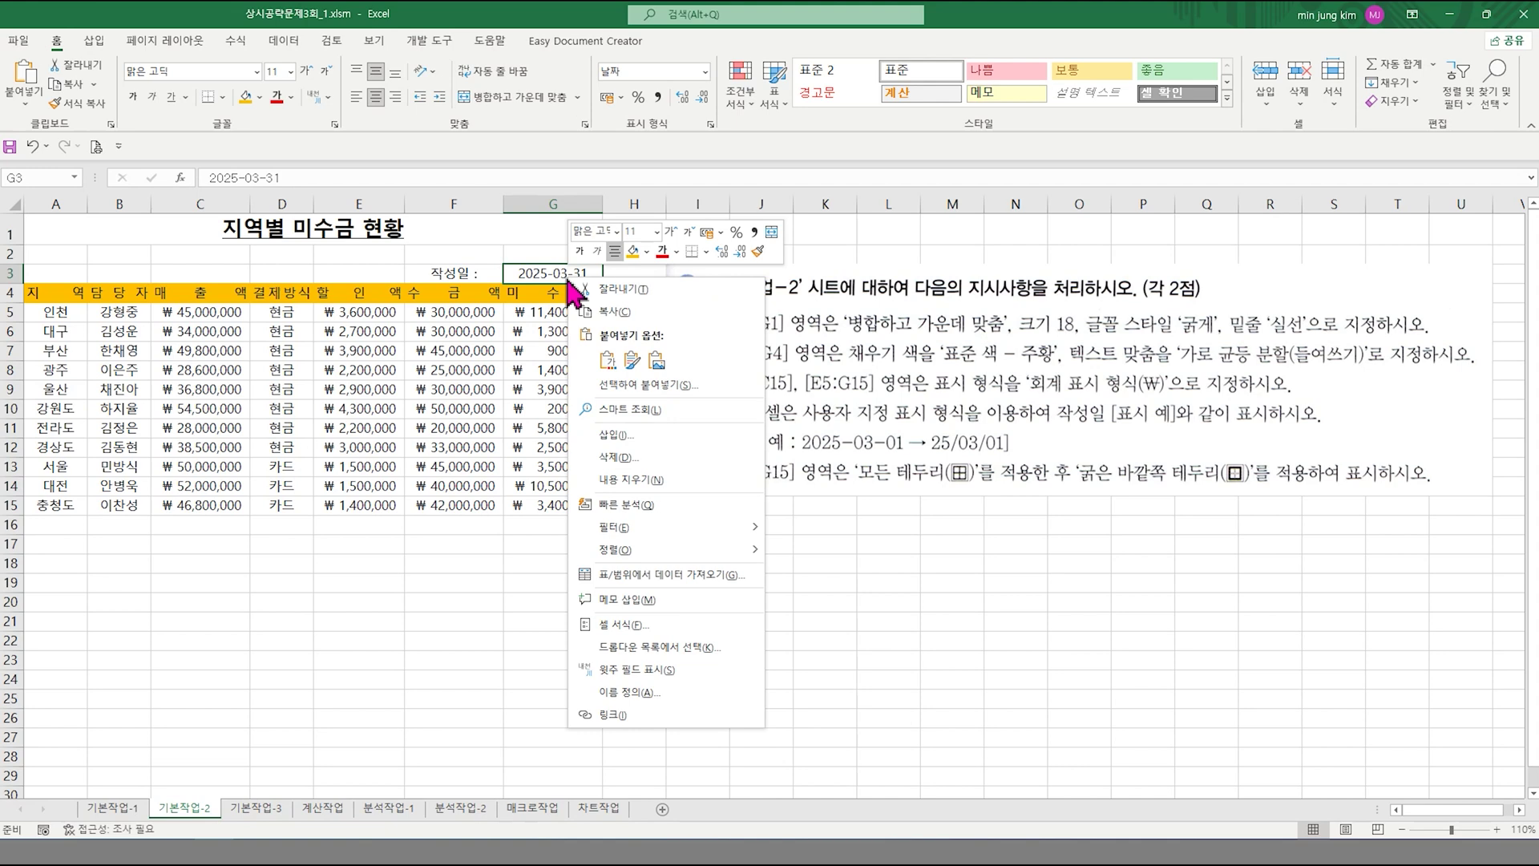
click(619, 624)
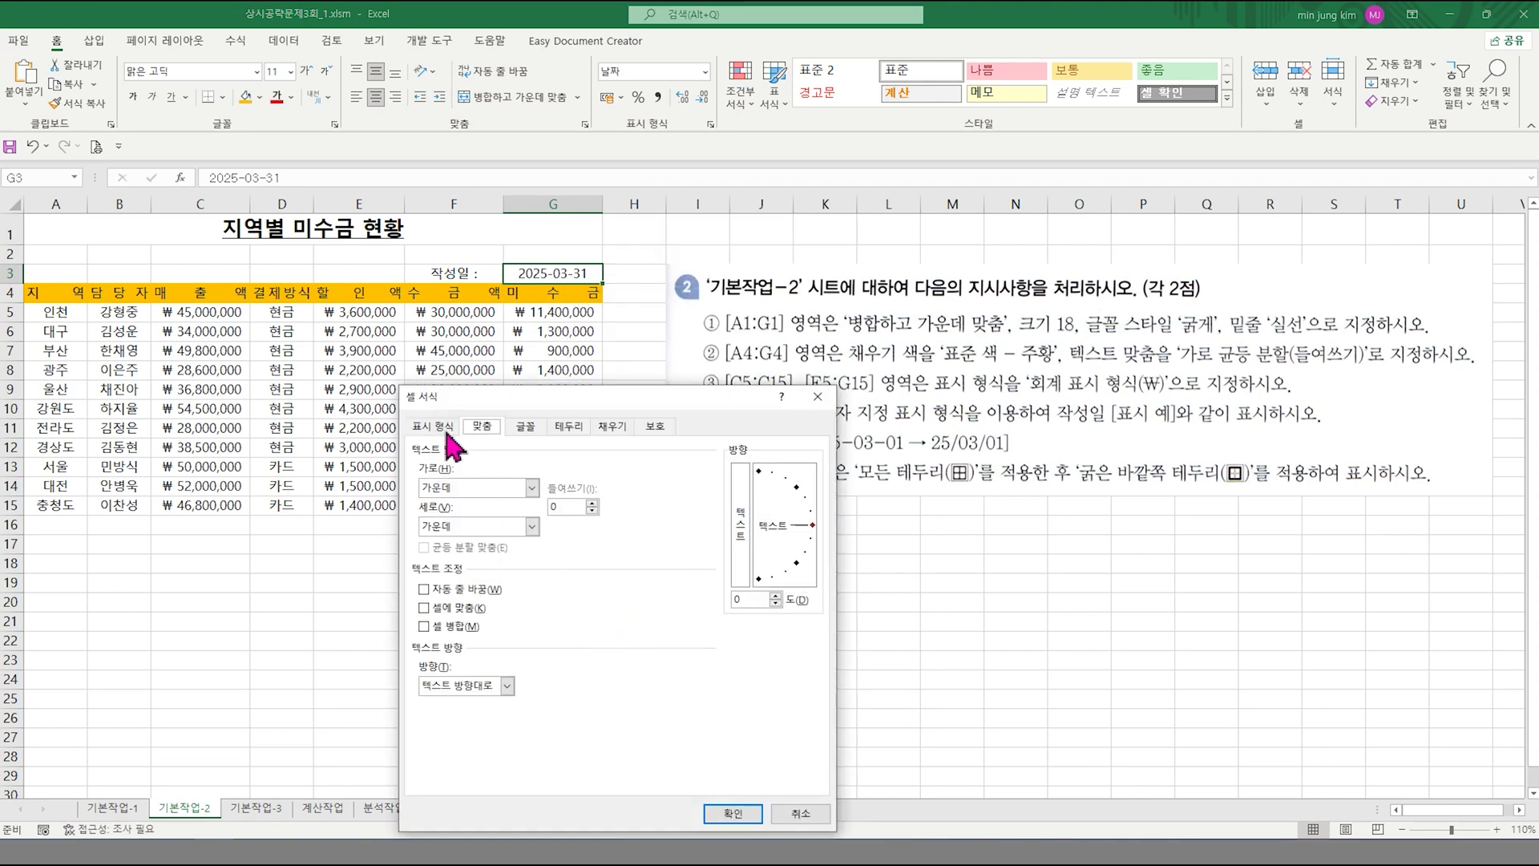
click(433, 426)
click(455, 600)
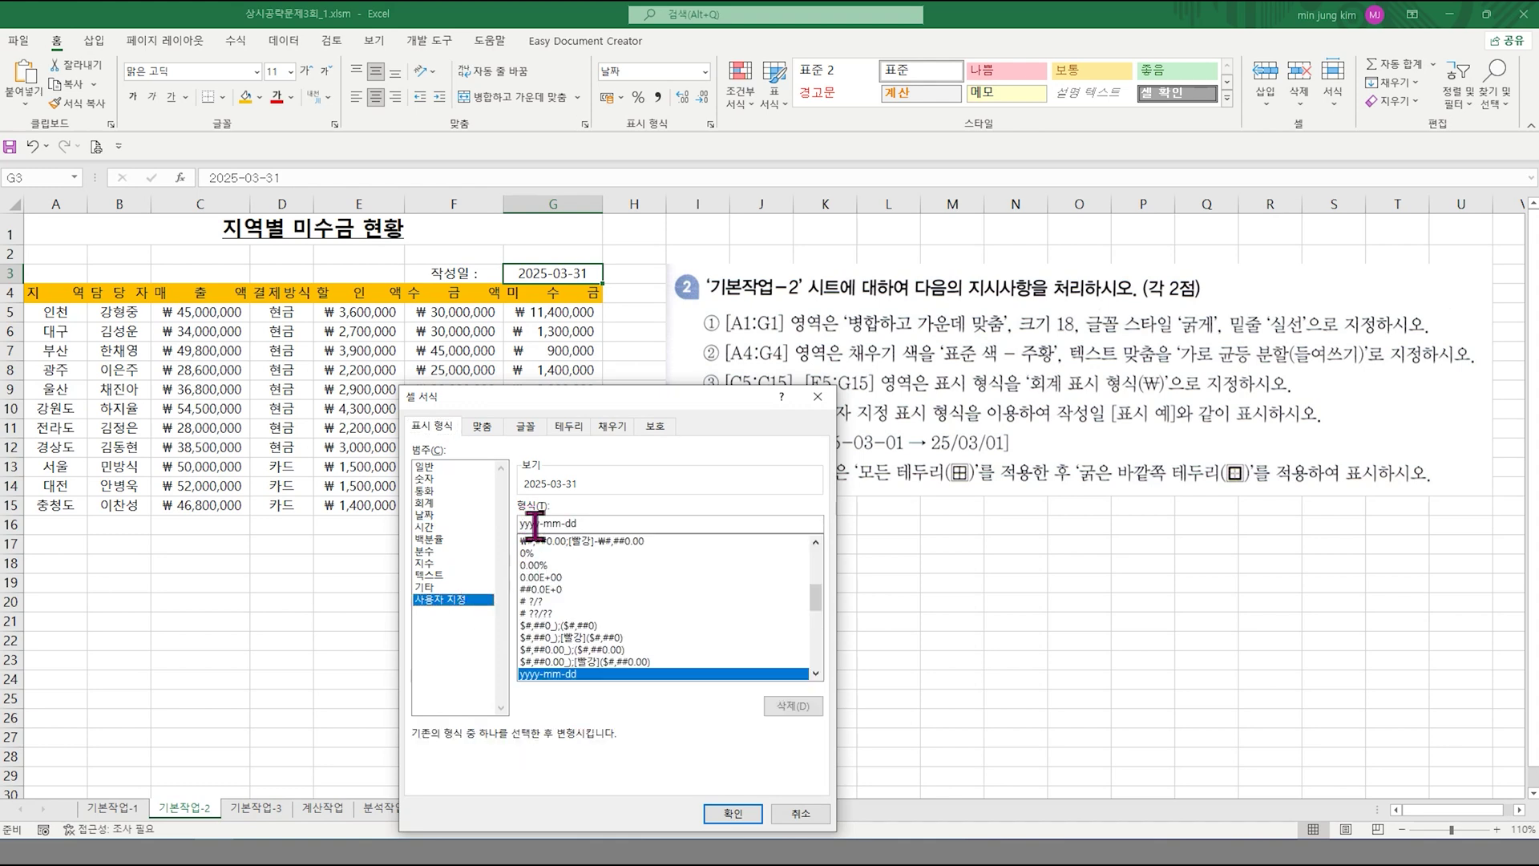
drag(581, 397, 512, 322)
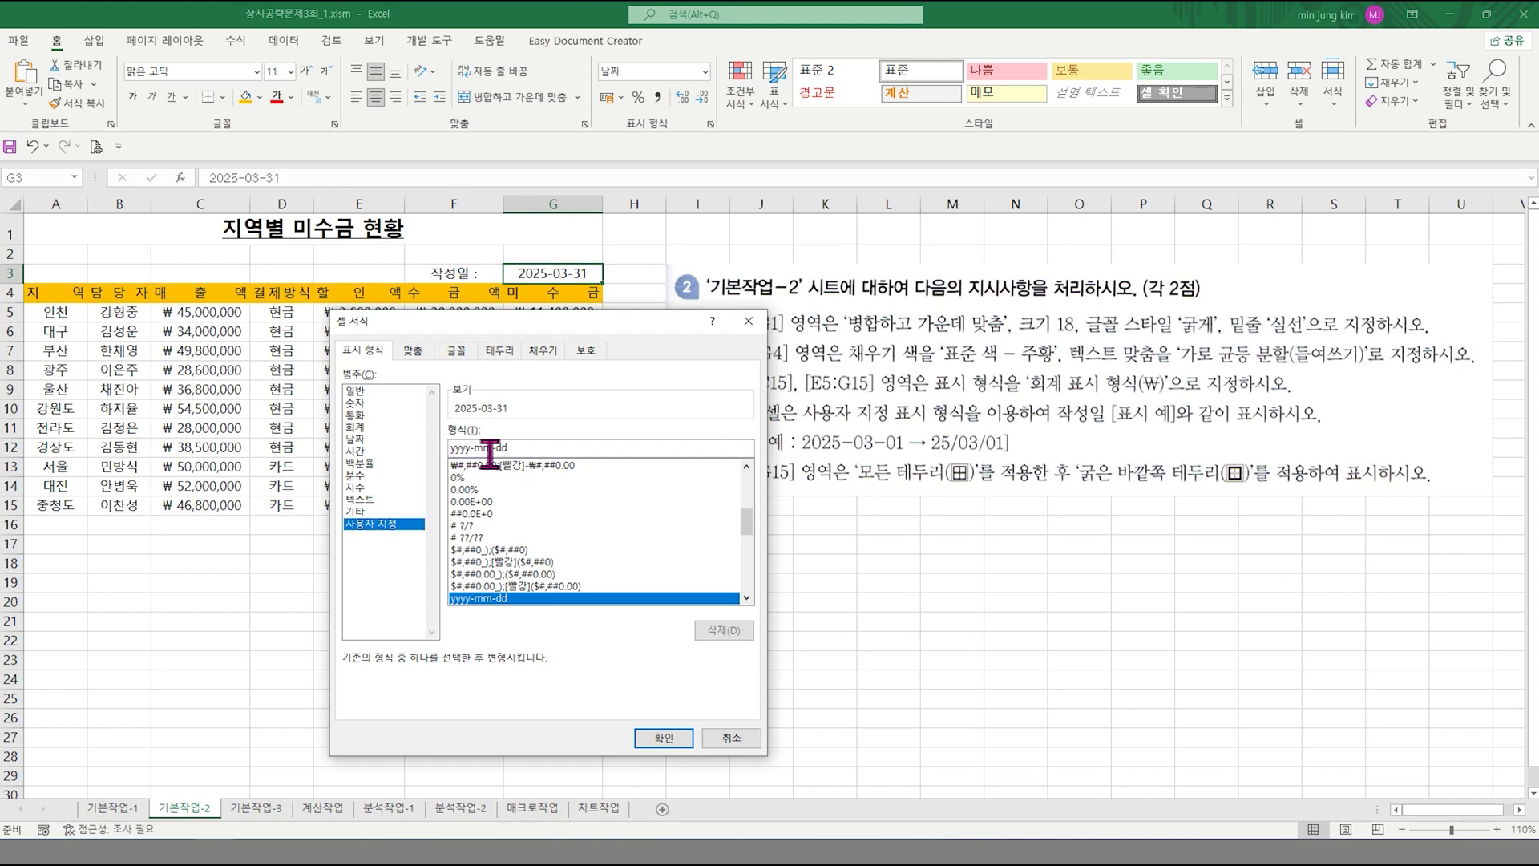
click(462, 446)
key(BackSpace)
key(BackSpace)
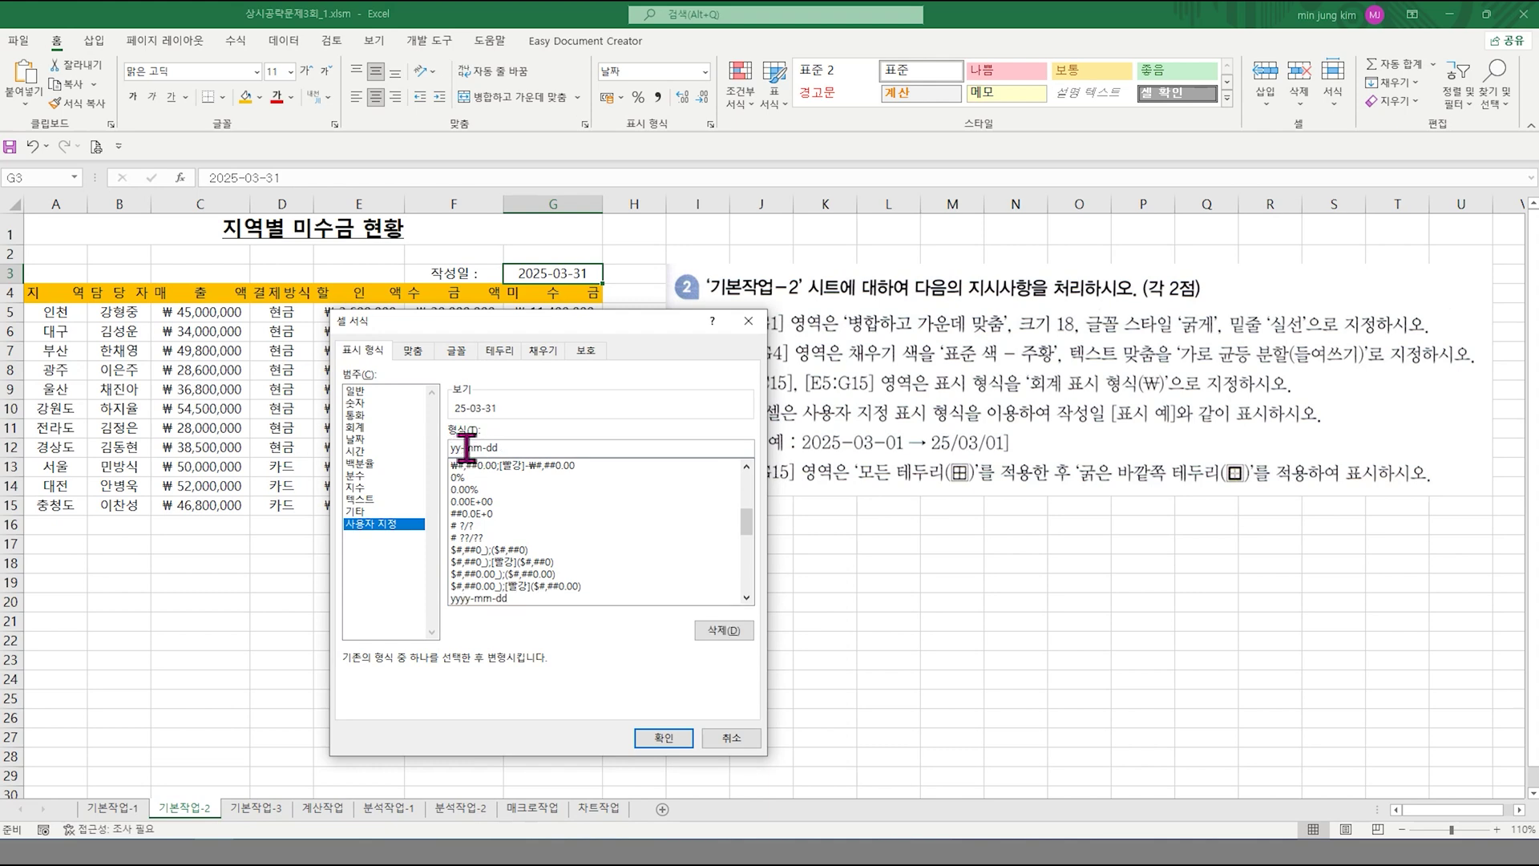
key(Delete)
text(/mm/)
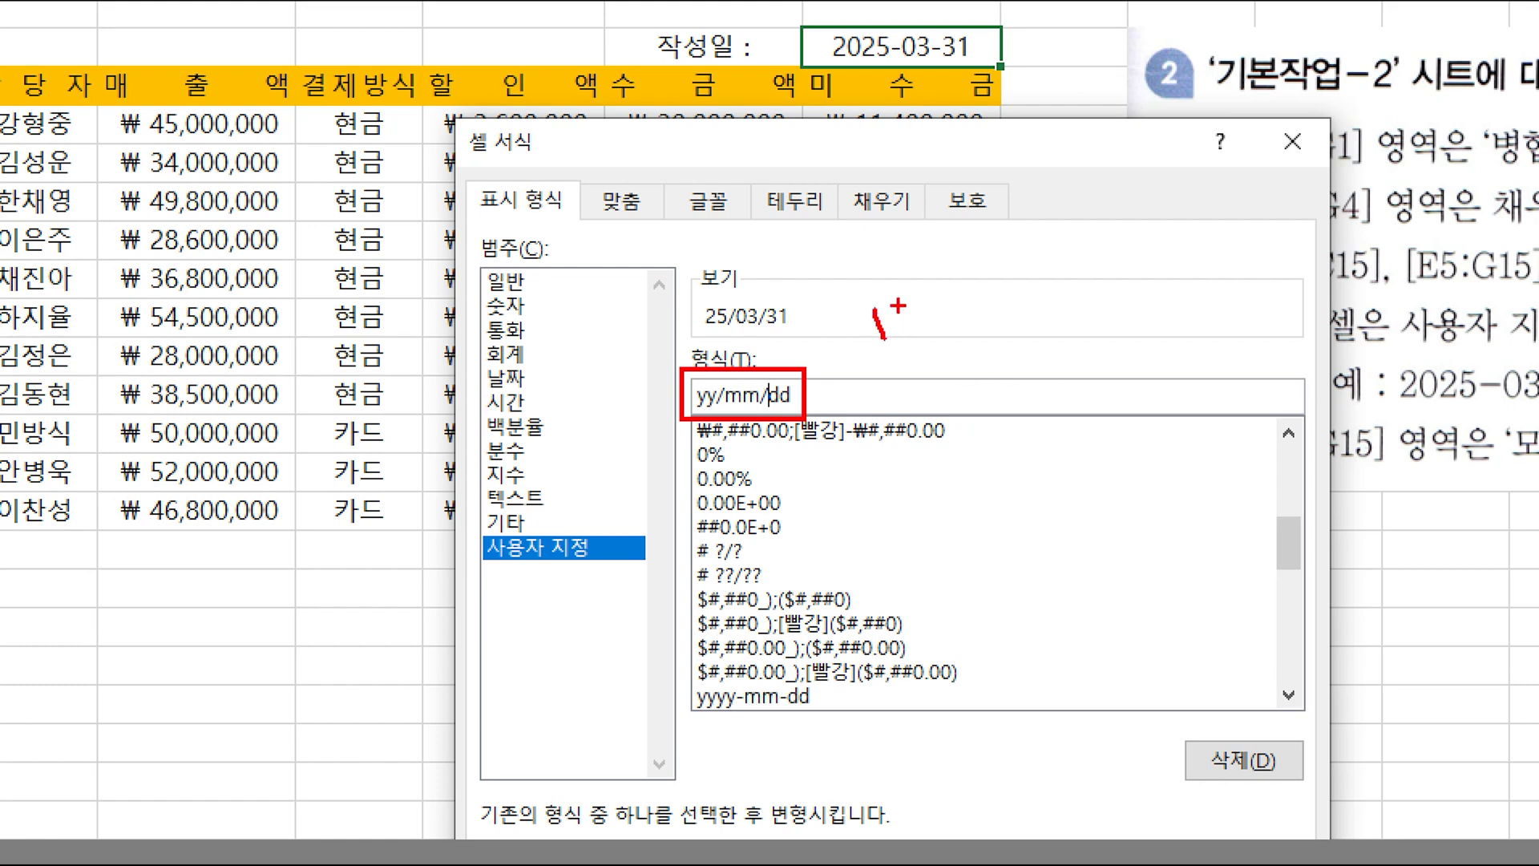
drag(919, 328, 944, 368)
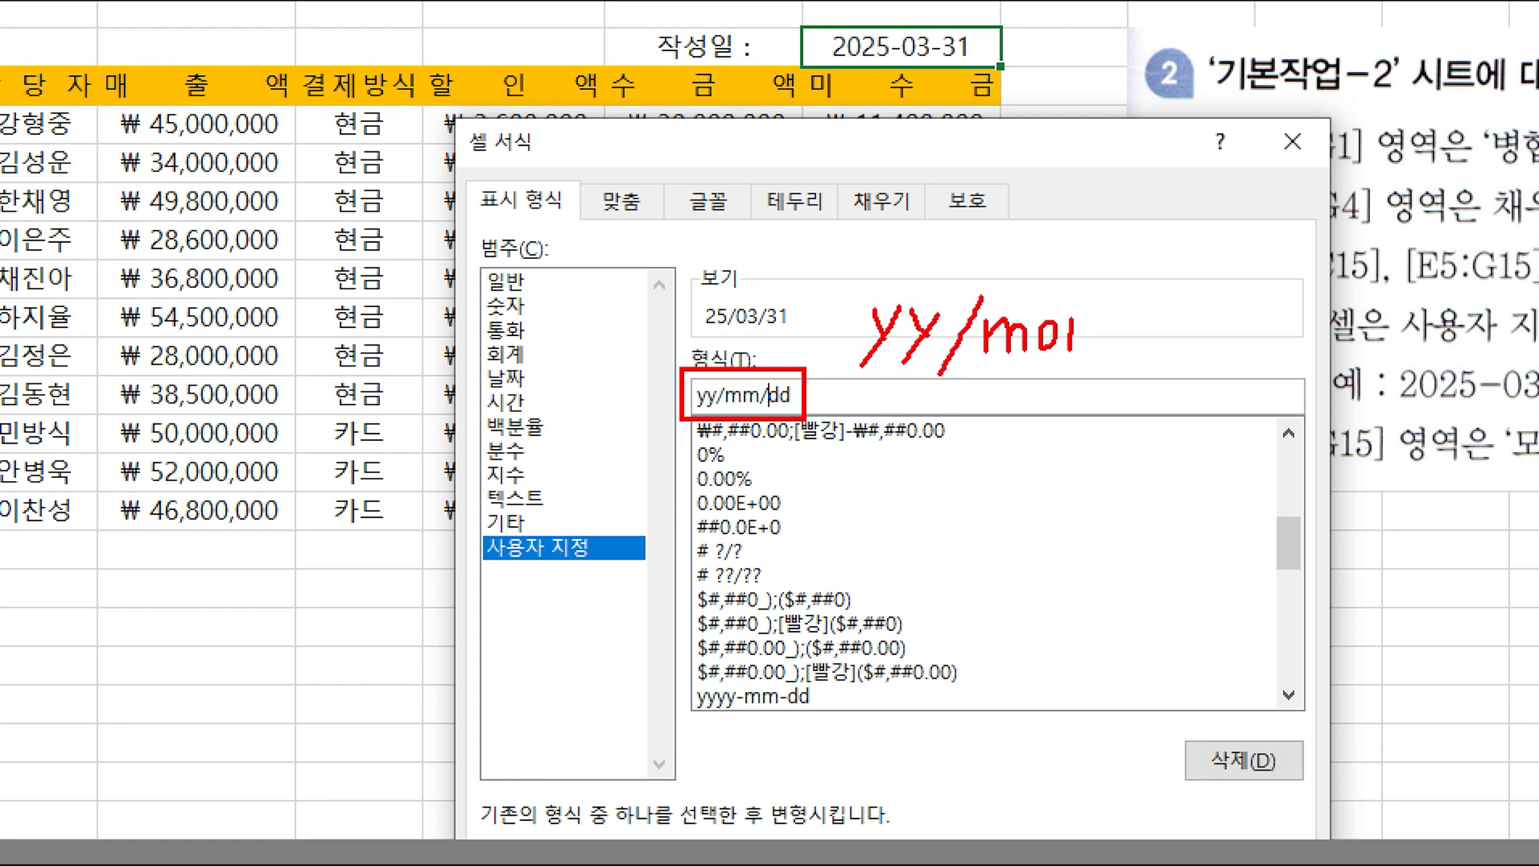
mouse_move(1100, 293)
mouse_down()
mouse_move(1103, 354)
mouse_move(1131, 325)
mouse_up()
drag(1138, 265, 1137, 353)
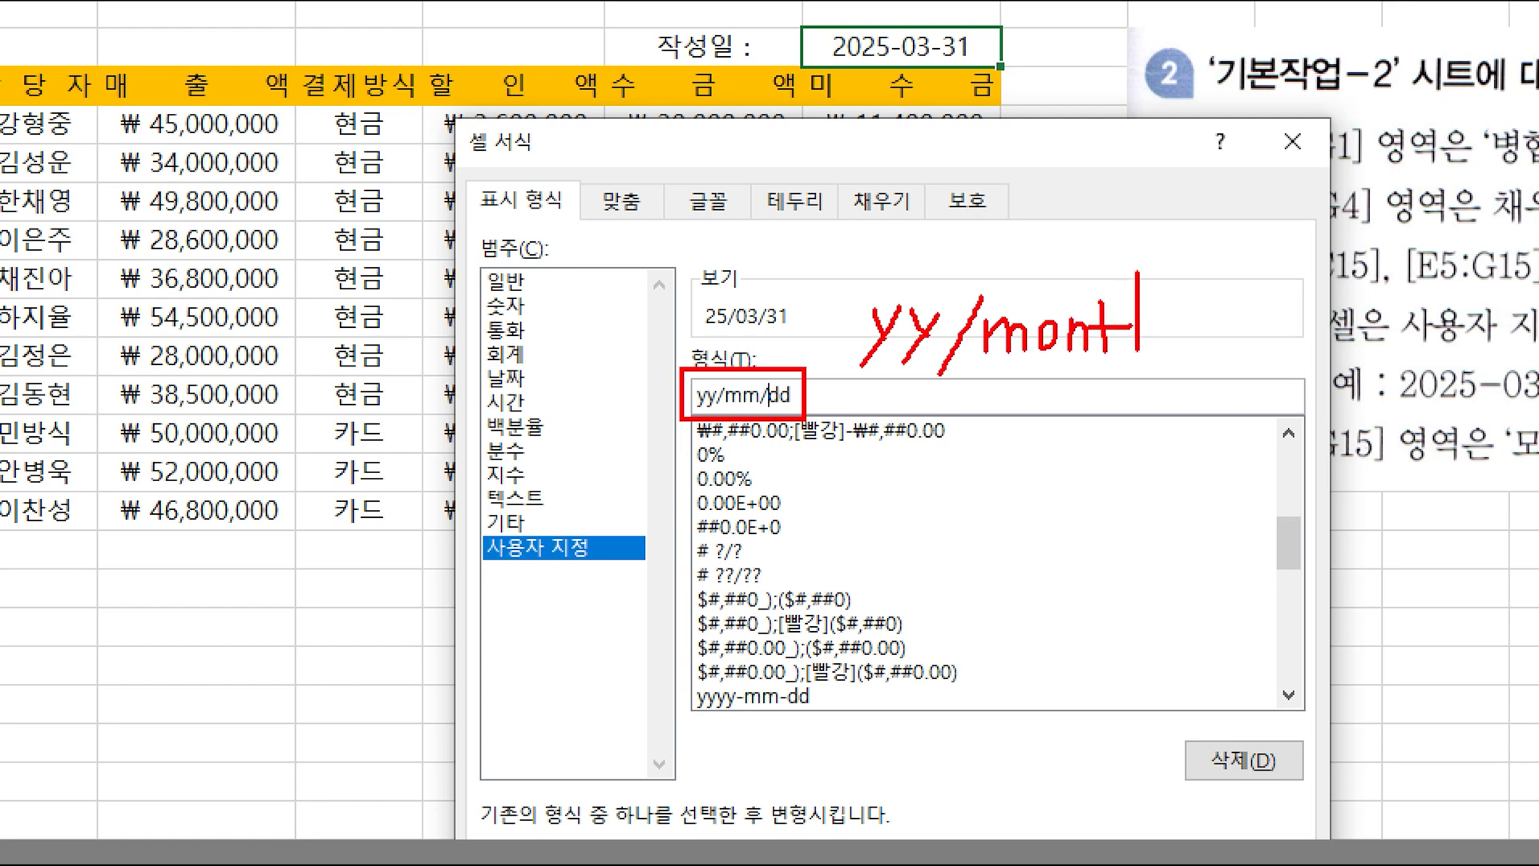
drag(1131, 328, 1183, 347)
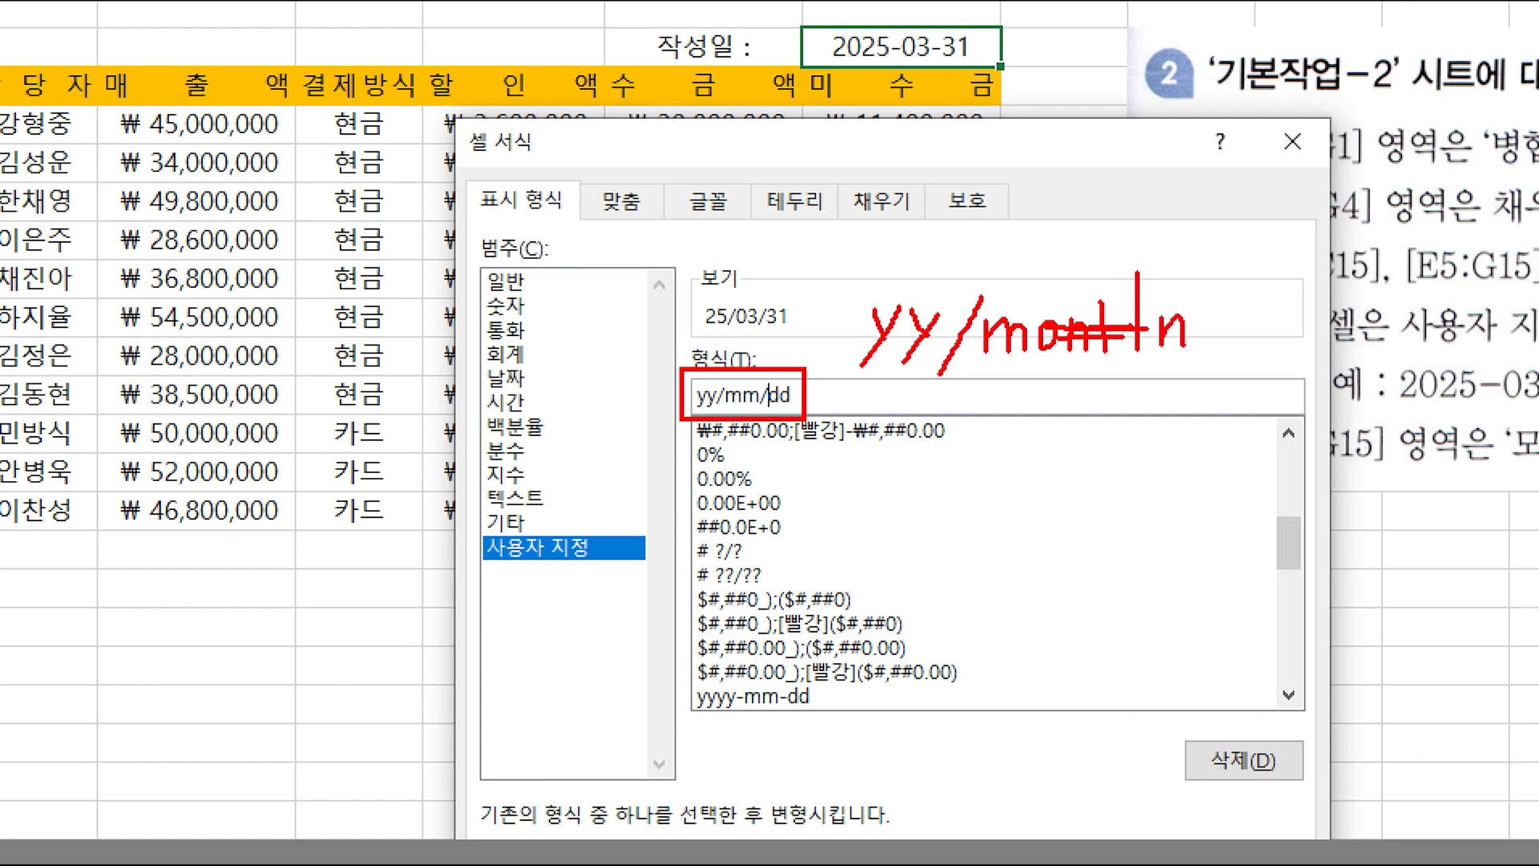
drag(1256, 277, 1213, 367)
drag(1286, 260, 1283, 353)
drag(1321, 274, 1323, 355)
drag(814, 377, 1135, 383)
drag(1239, 385, 1332, 386)
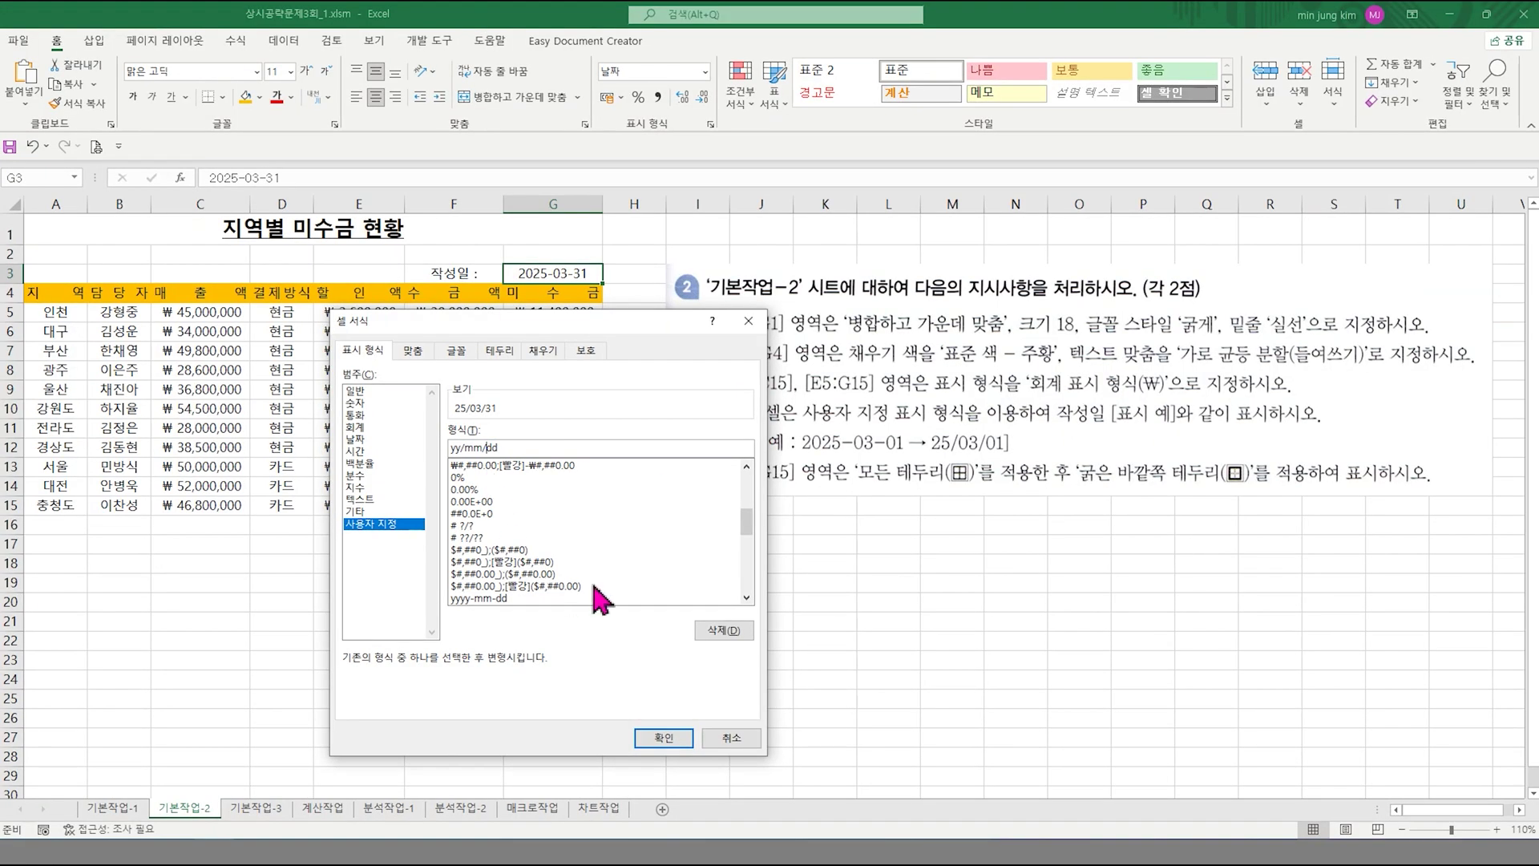
- Apply the custom date format to cell G3
click(661, 736)
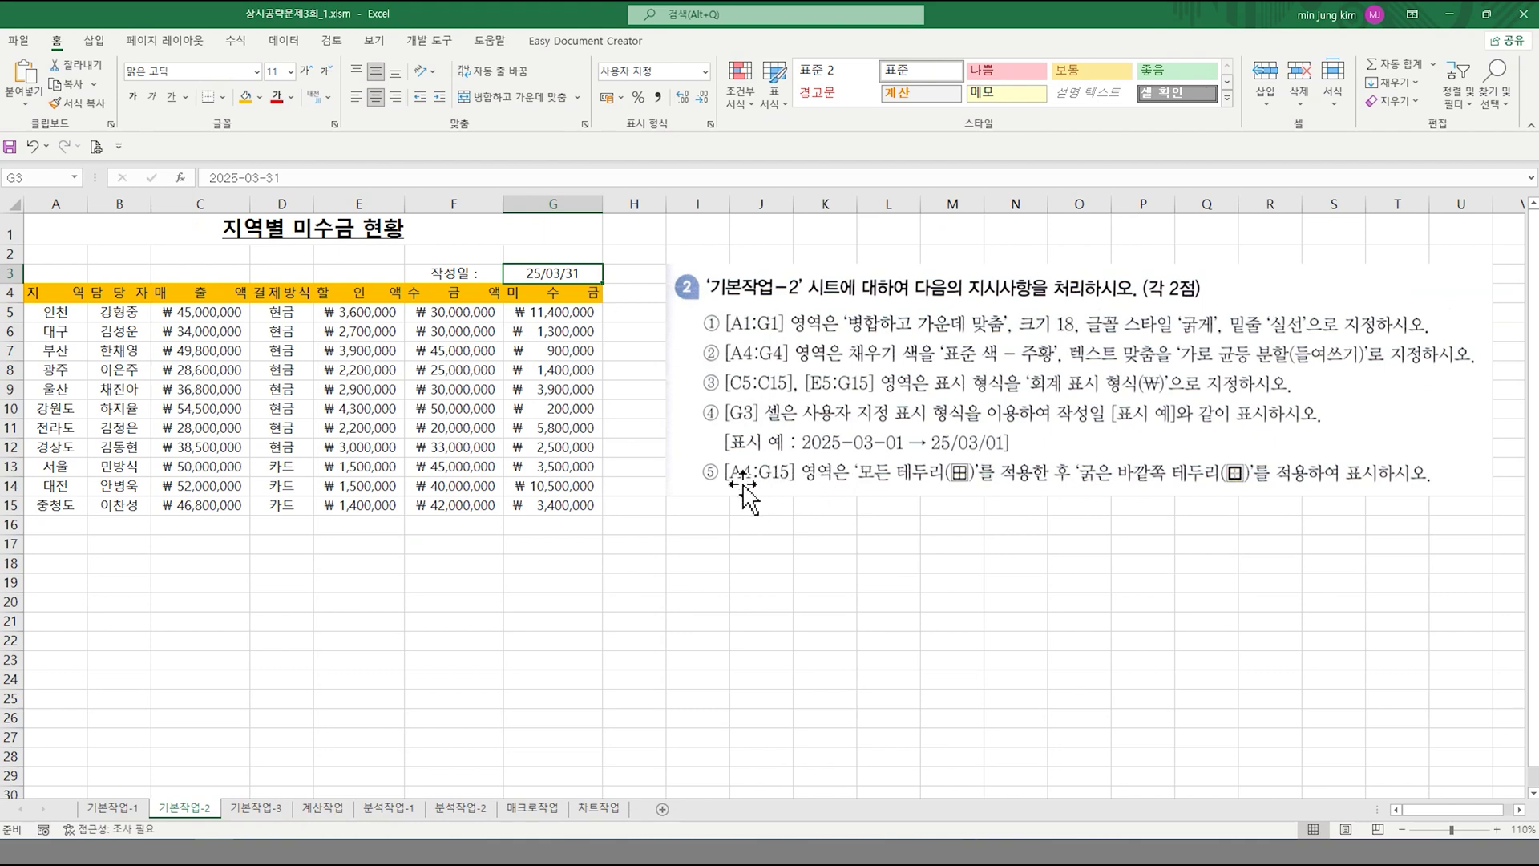
- Apply 모든 테두리 and then 굵은 바깥쪽 테두리 to the table range A4:G15
click(55, 297)
drag(55, 297, 513, 502)
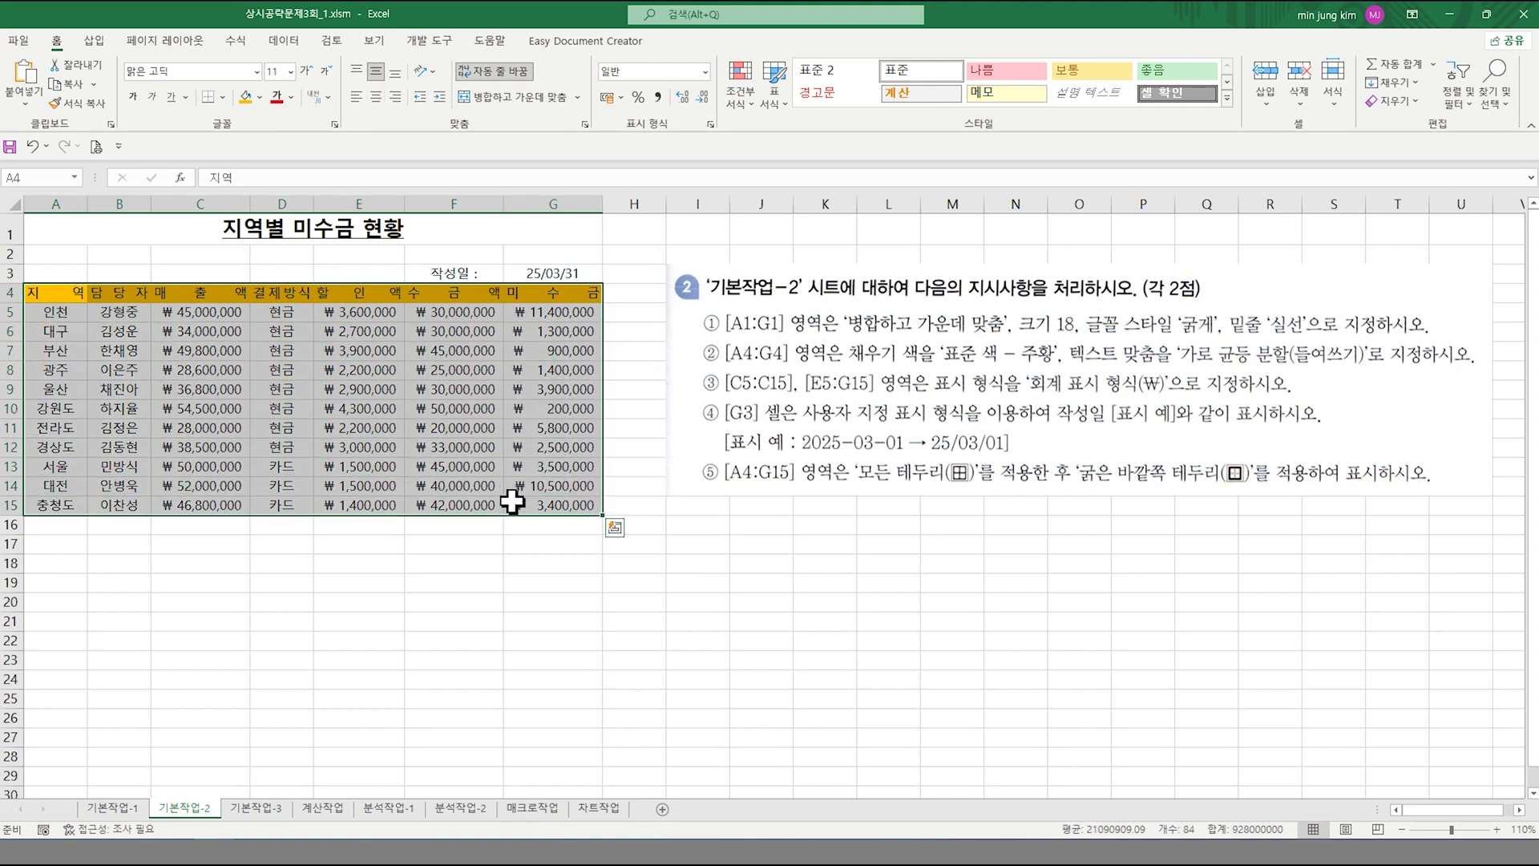
click(222, 96)
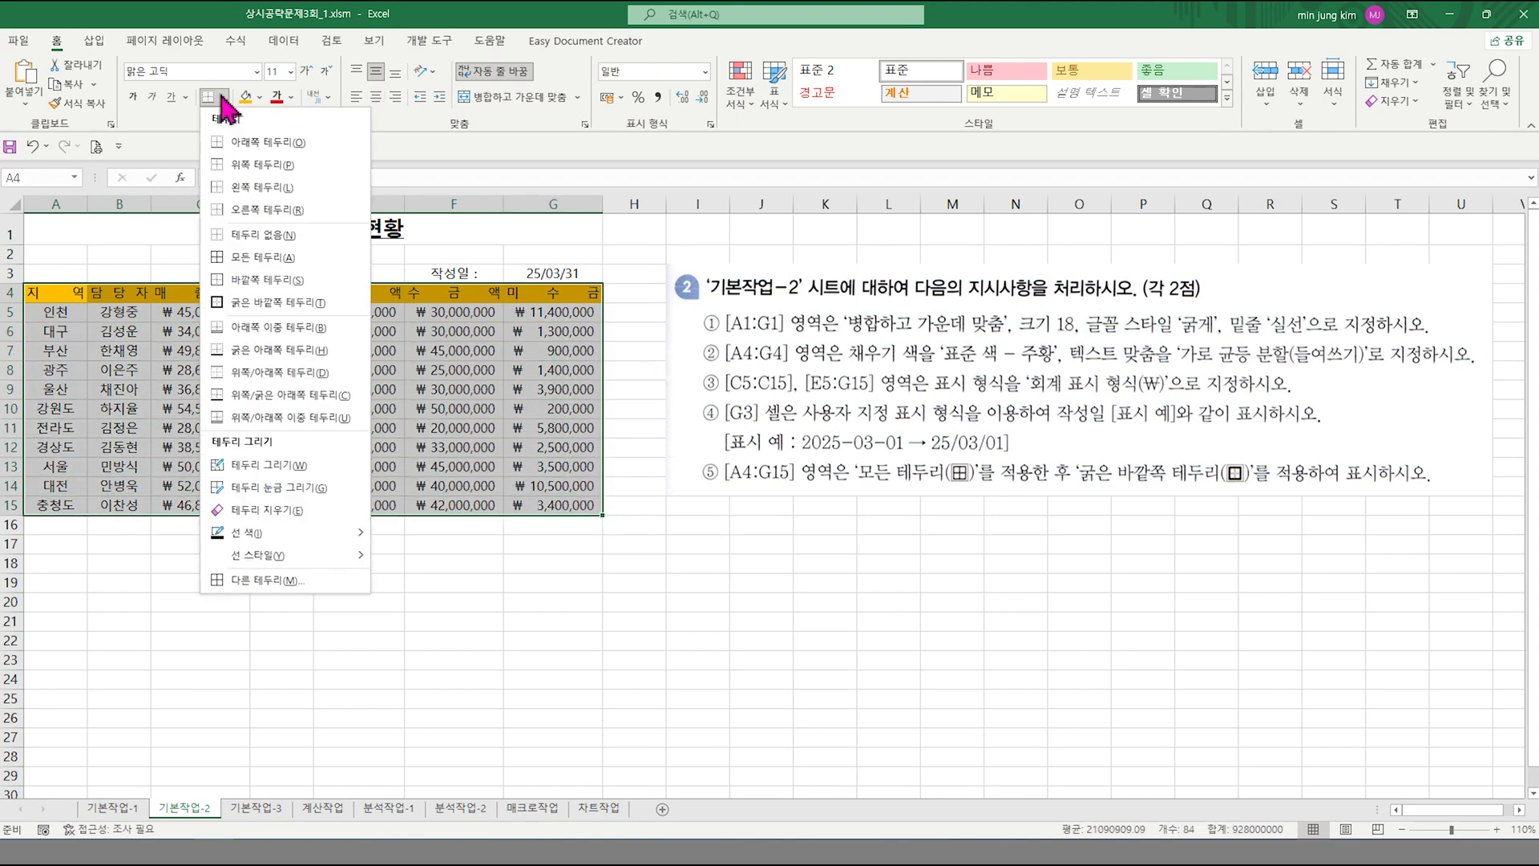
click(254, 260)
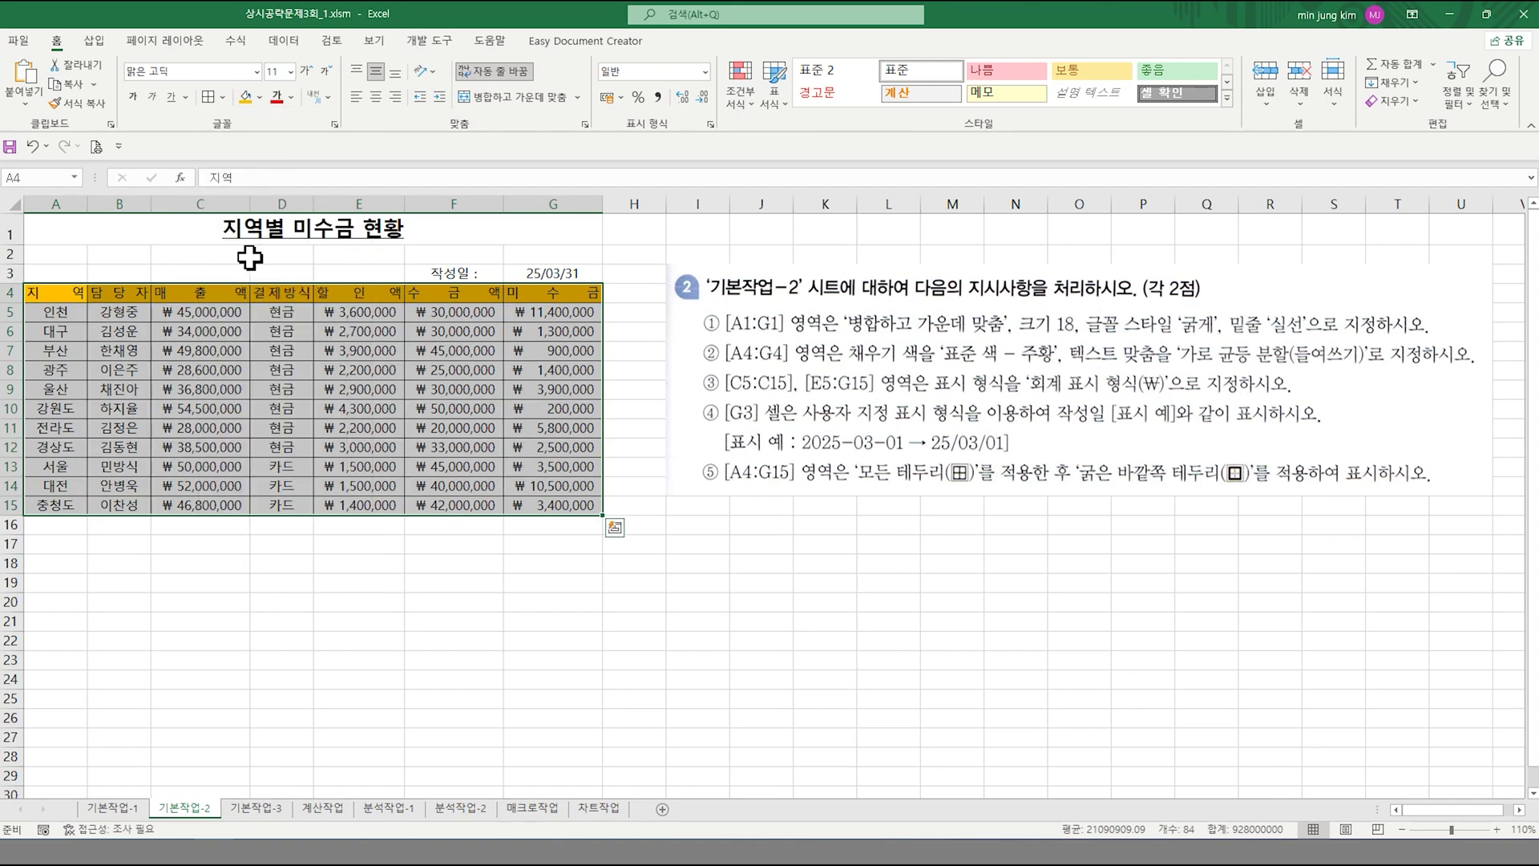
click(223, 98)
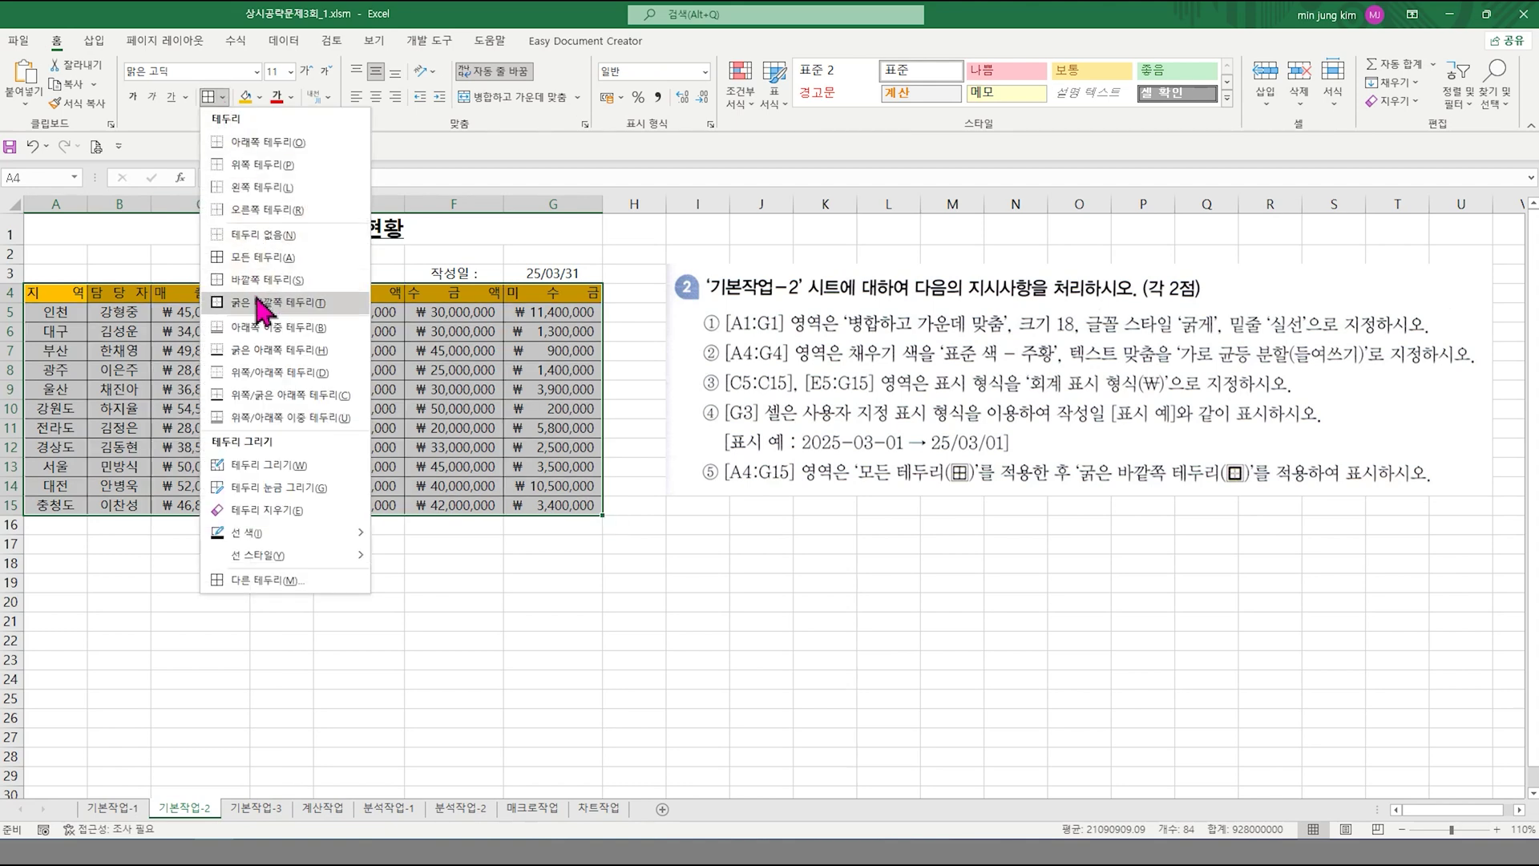
click(256, 302)
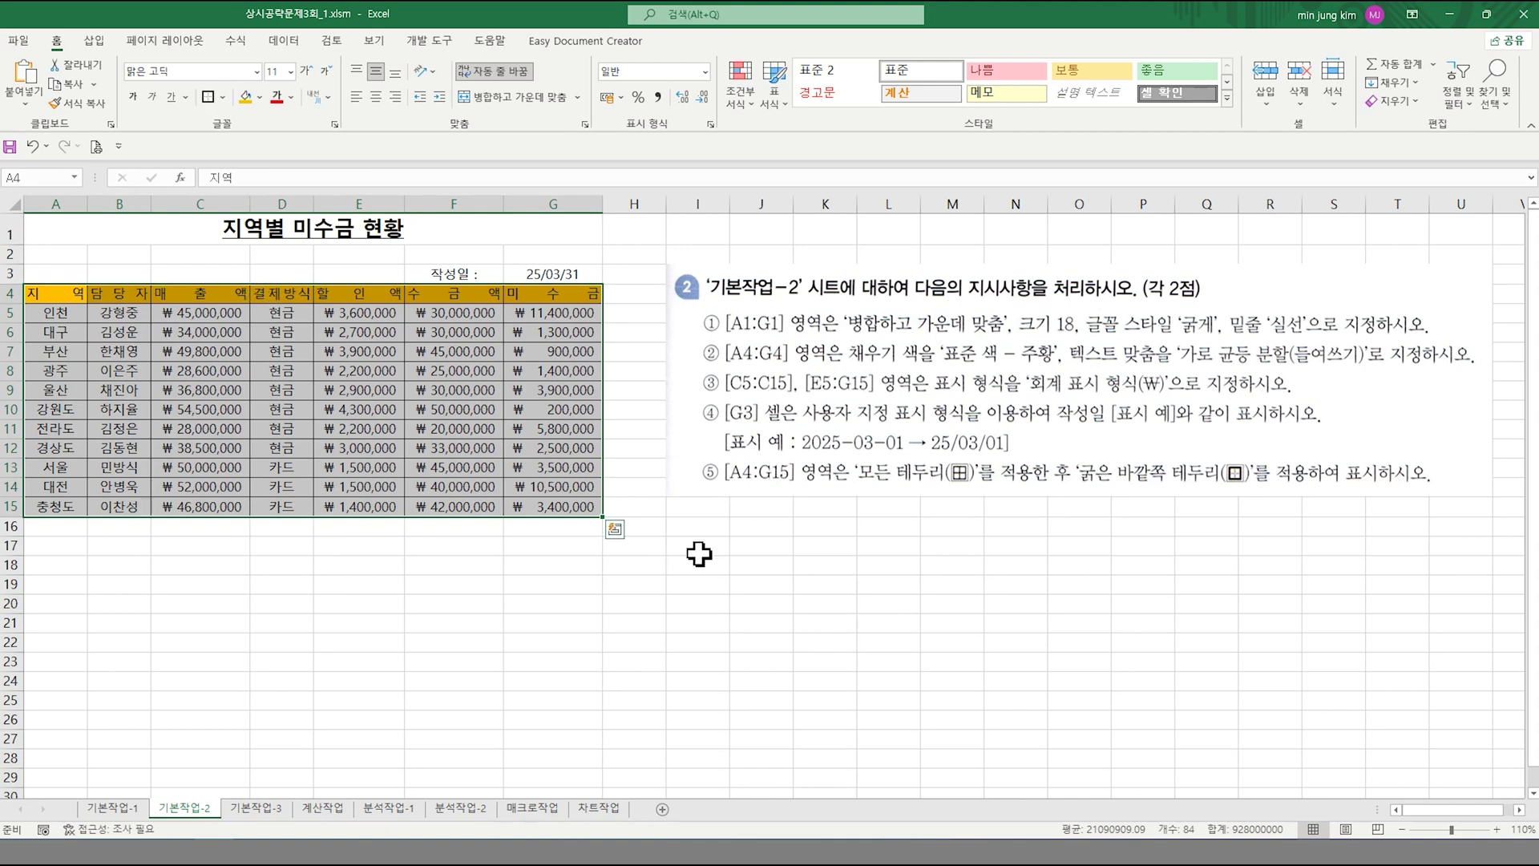
click(698, 547)
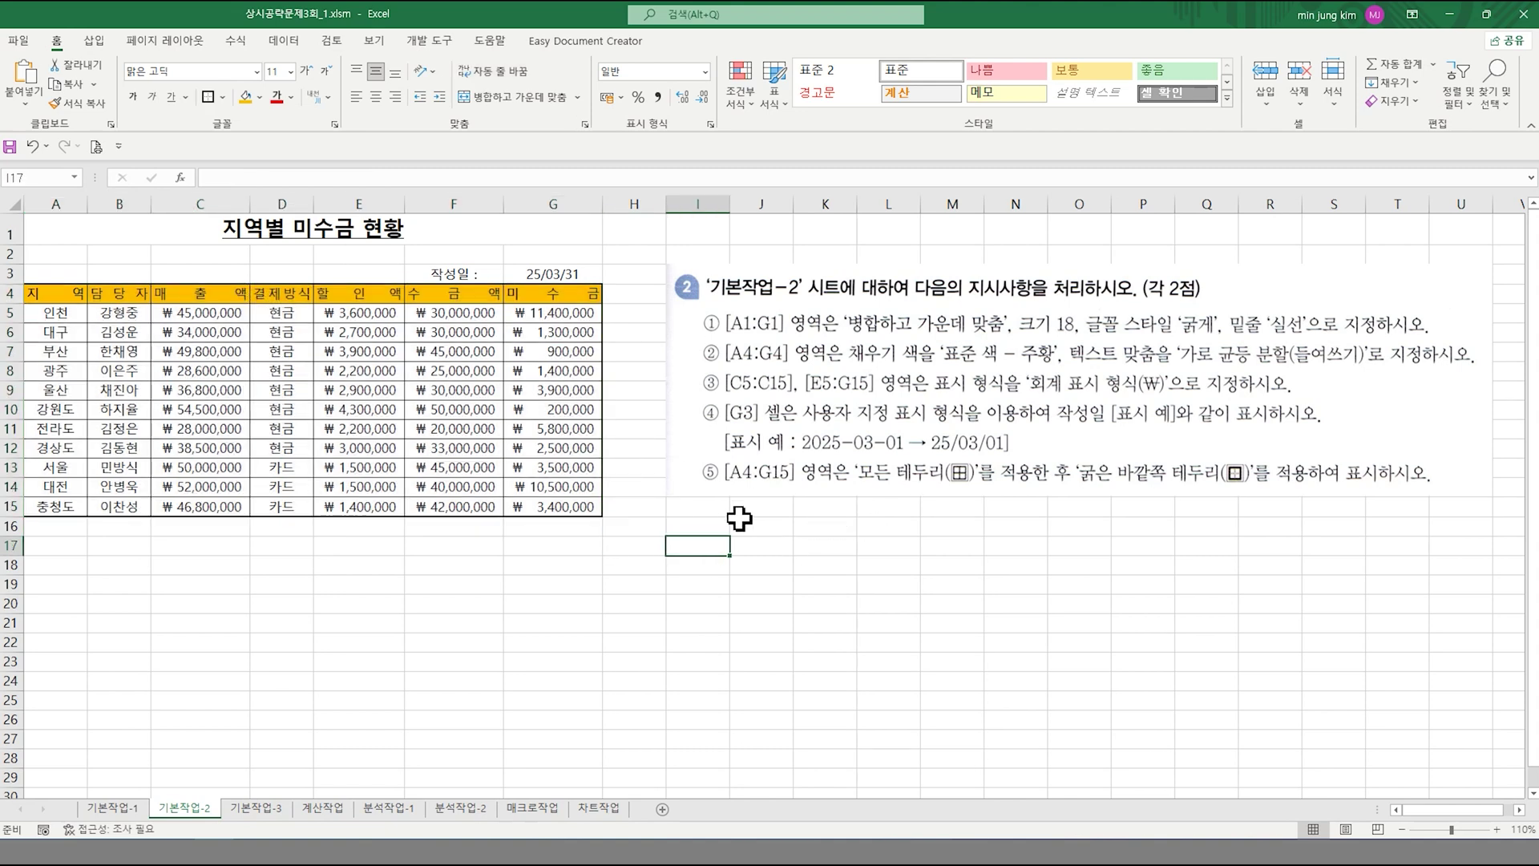
- On the 기본작업-3 sheet, start a new conditional formatting rule for A4:F20 using the type 수식을 사용하여 서식을 지정할 셀 결정
click(257, 809)
click(653, 575)
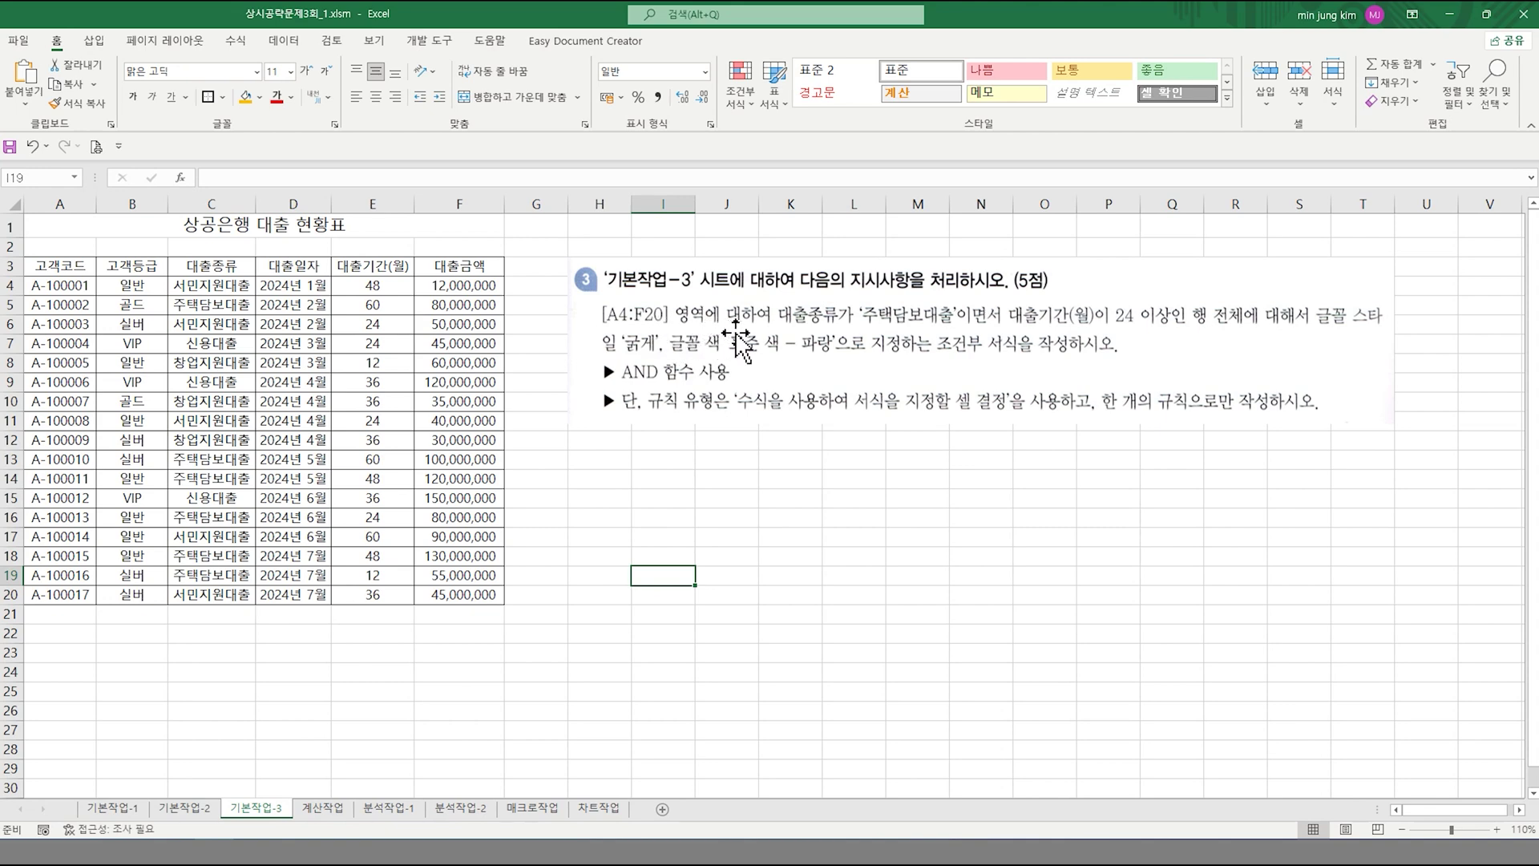
drag(56, 285, 440, 597)
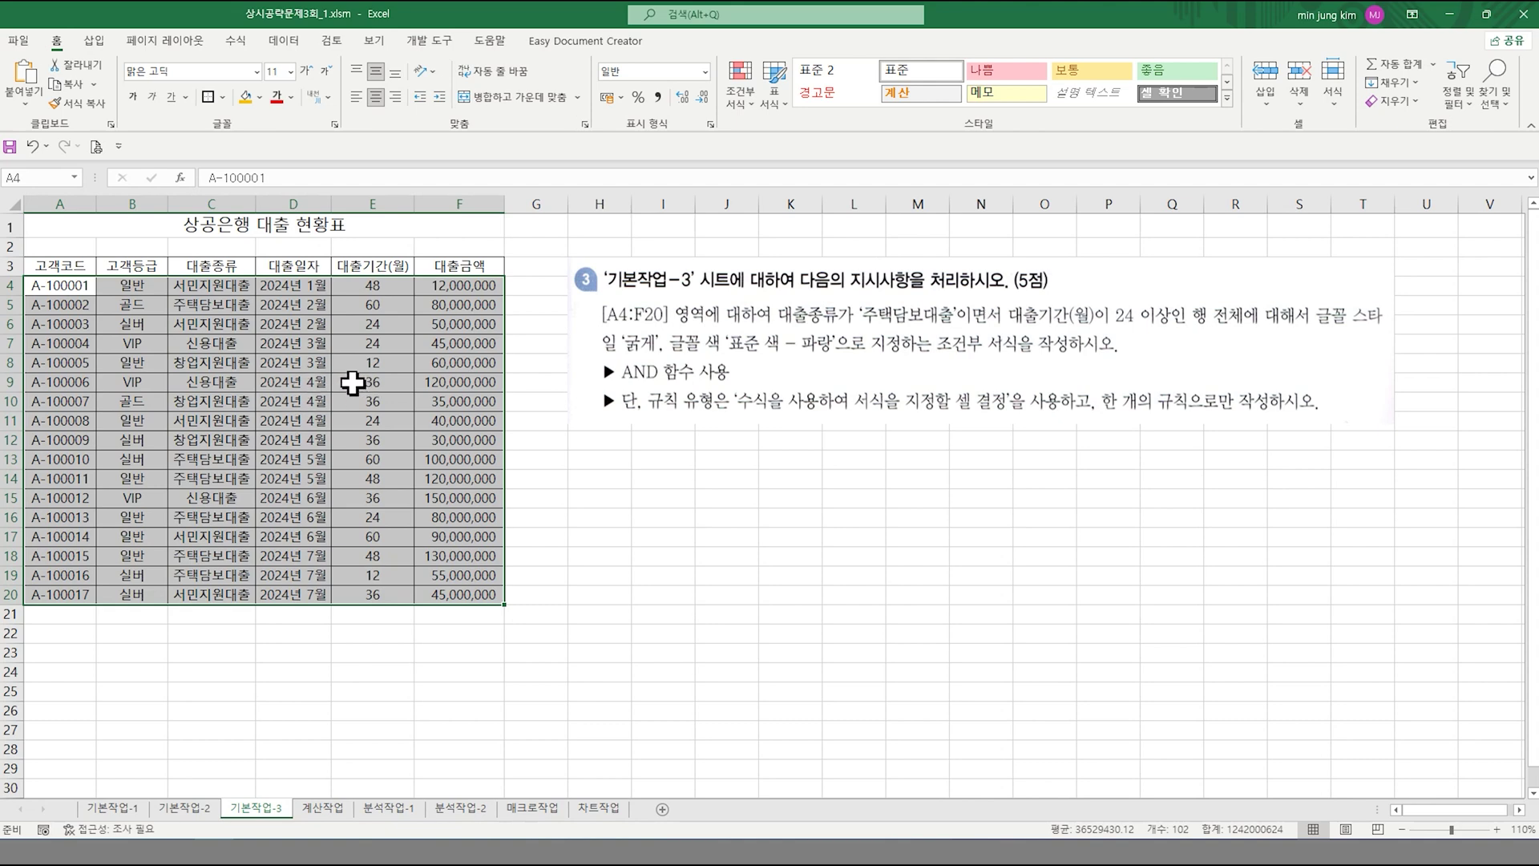
click(743, 101)
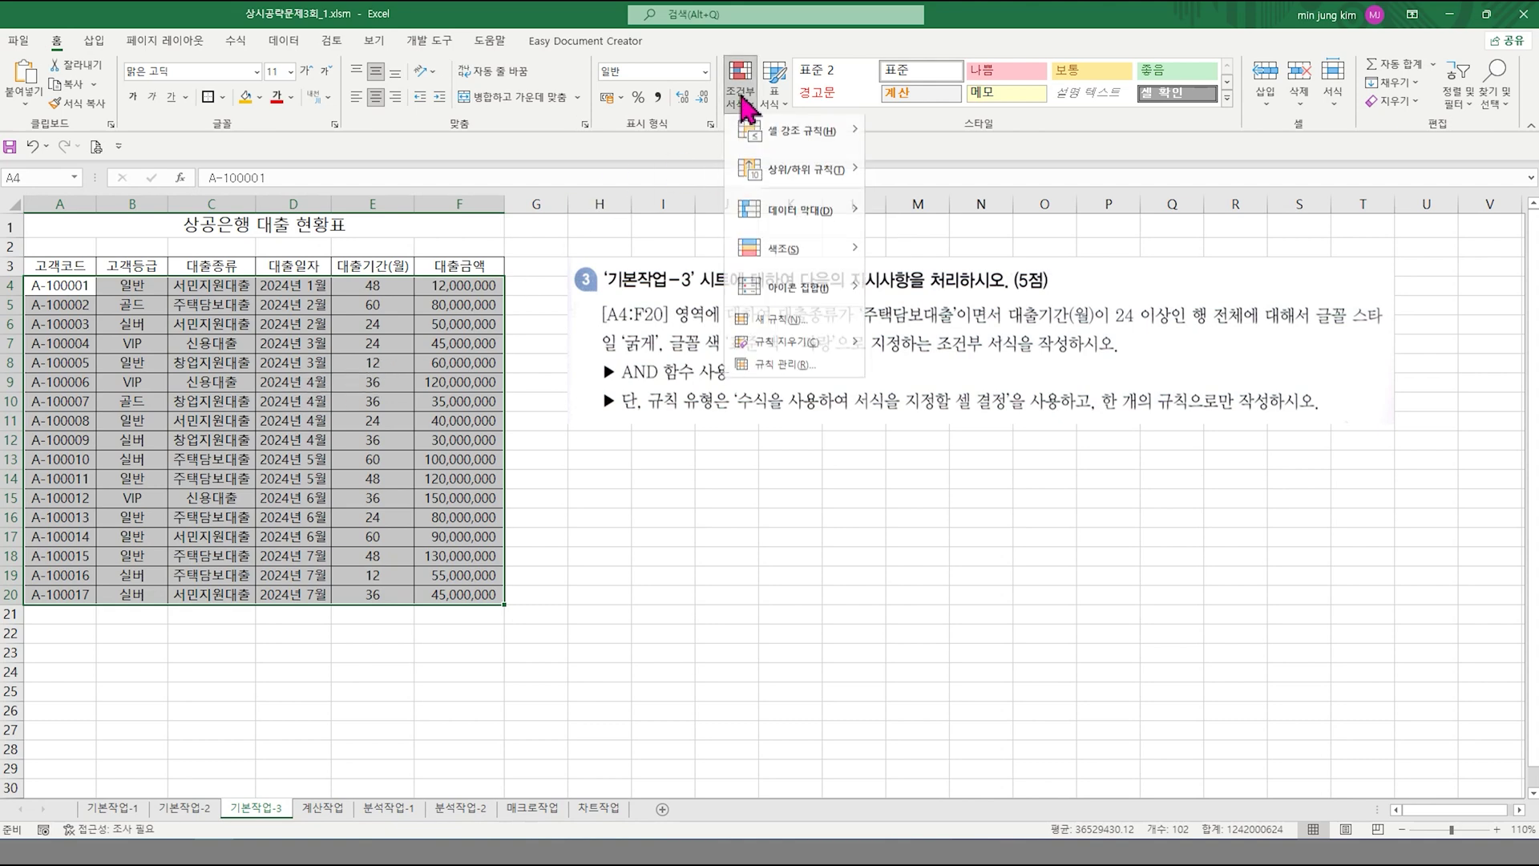
click(780, 331)
drag(801, 270, 239, 247)
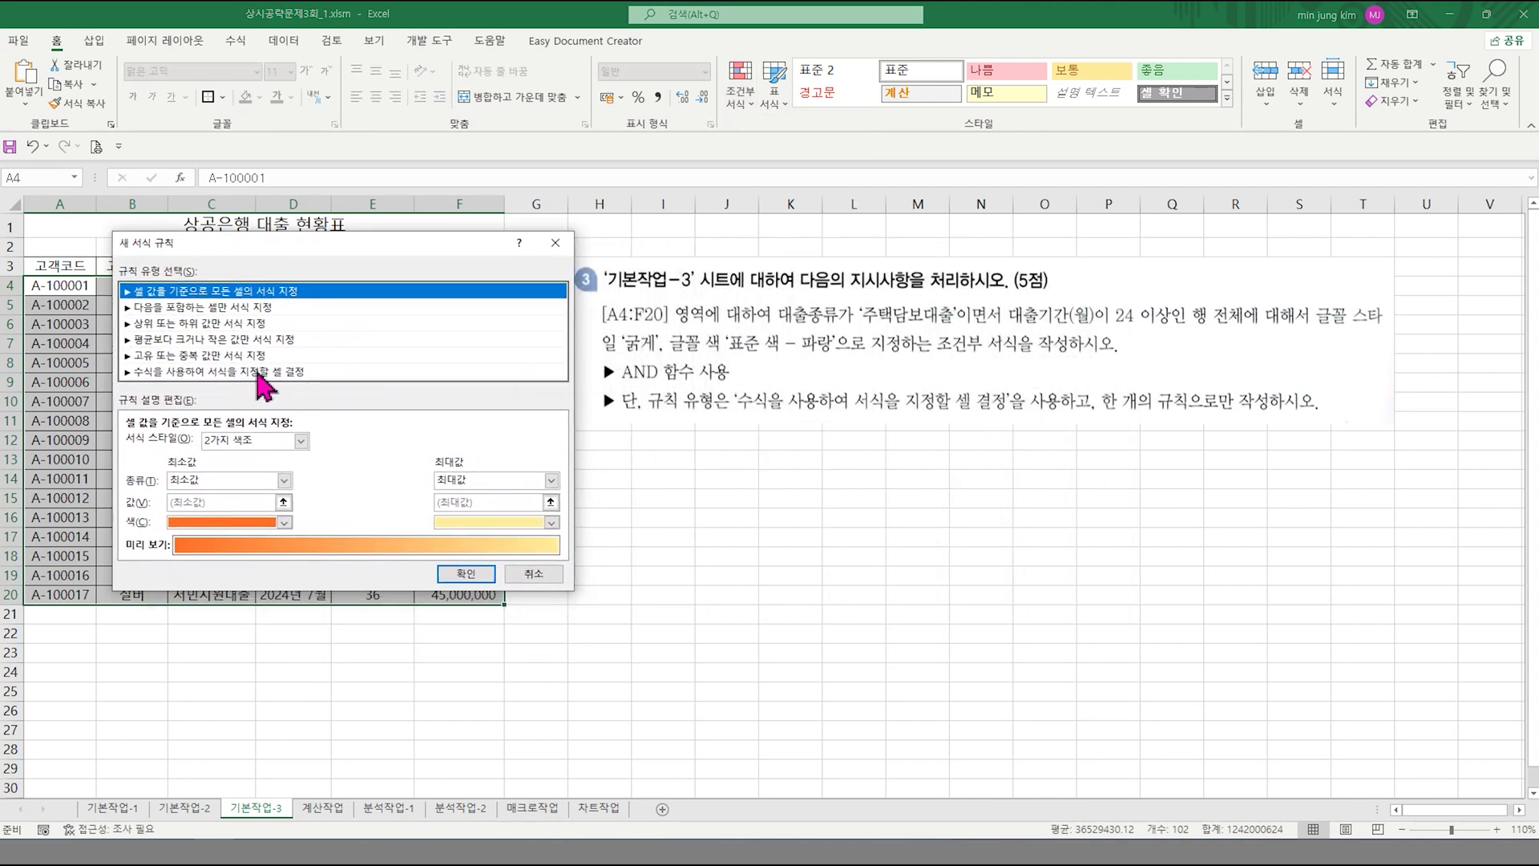
click(259, 371)
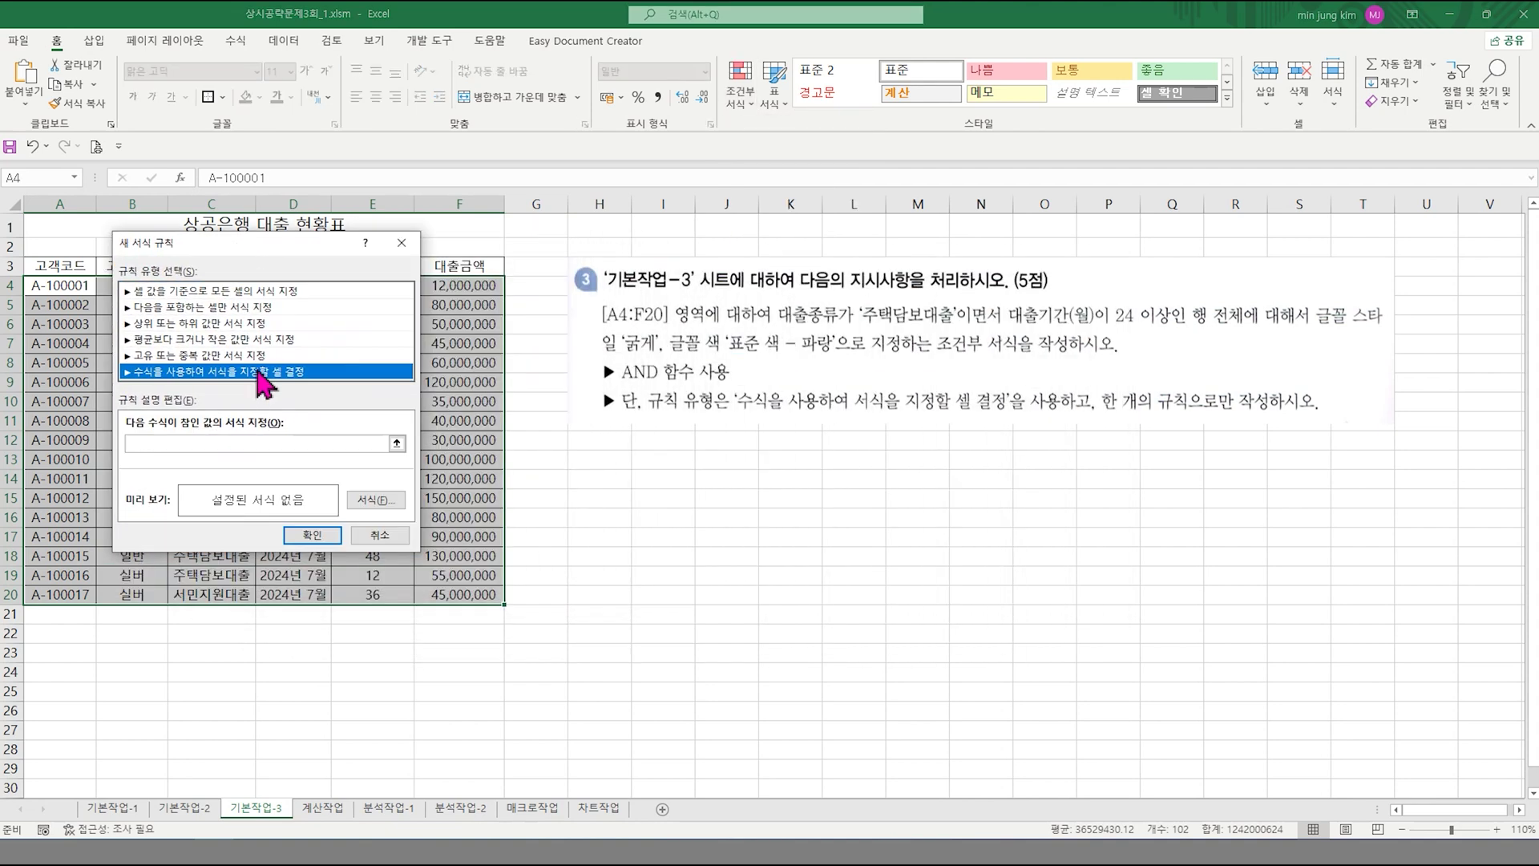
- Begin the rule formula as =and($C4="주택담보대출", with the column of the C4 reference fixed
click(165, 446)
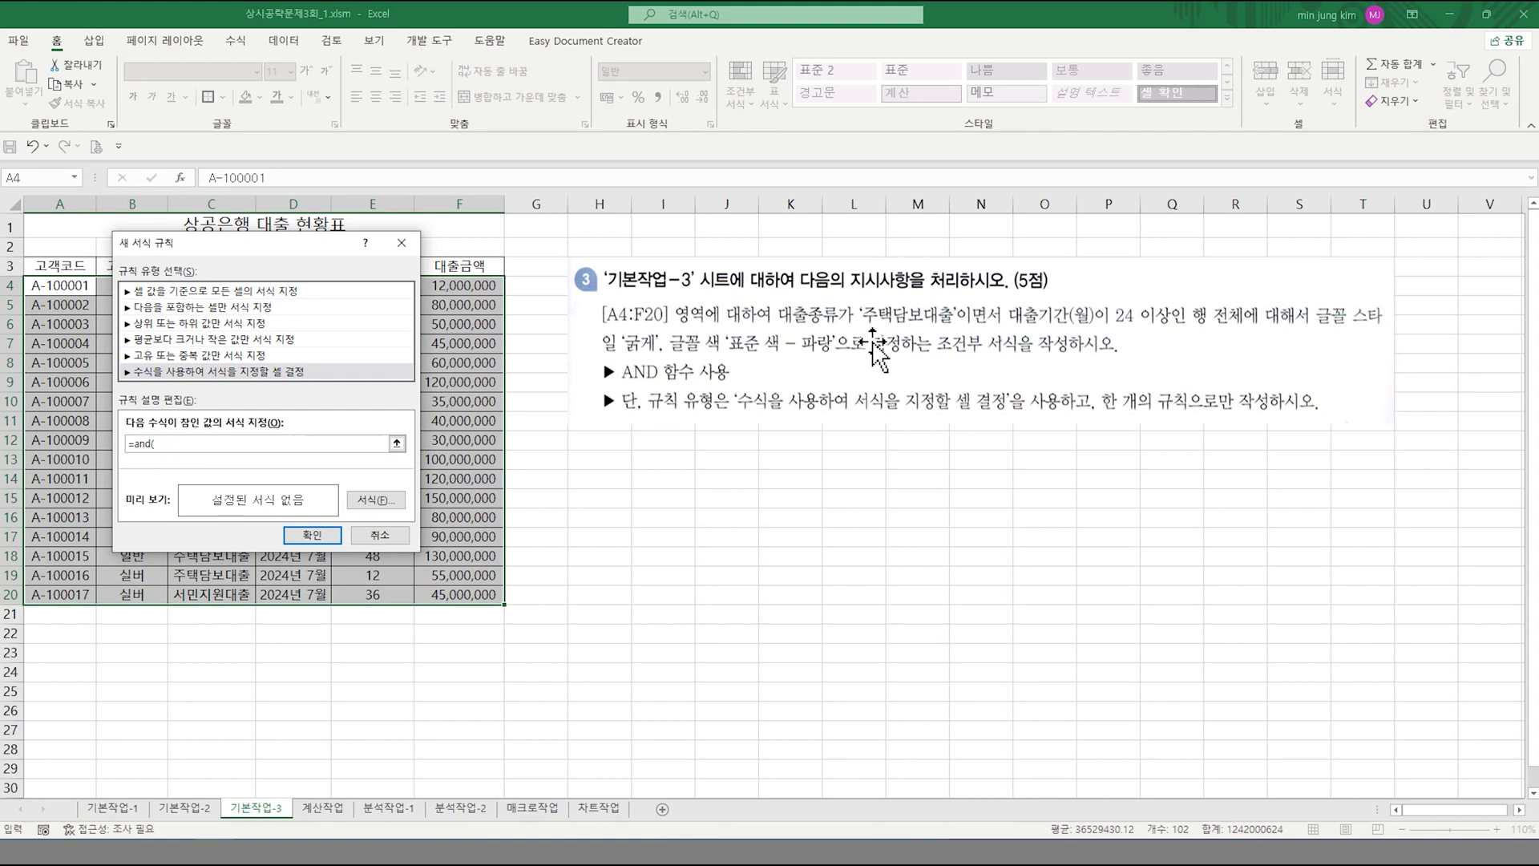
drag(293, 246, 753, 430)
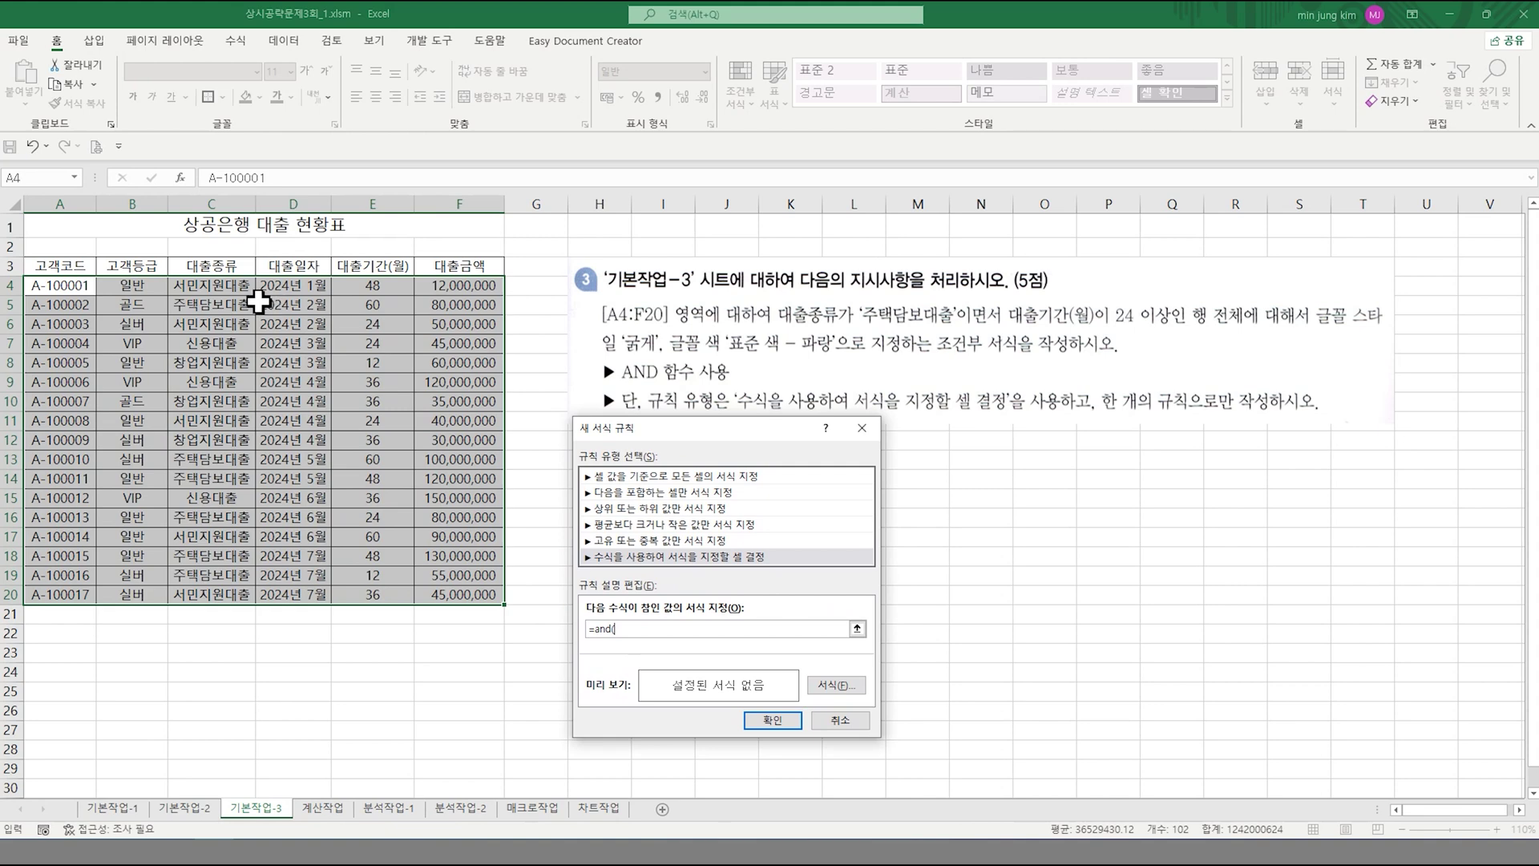
click(217, 285)
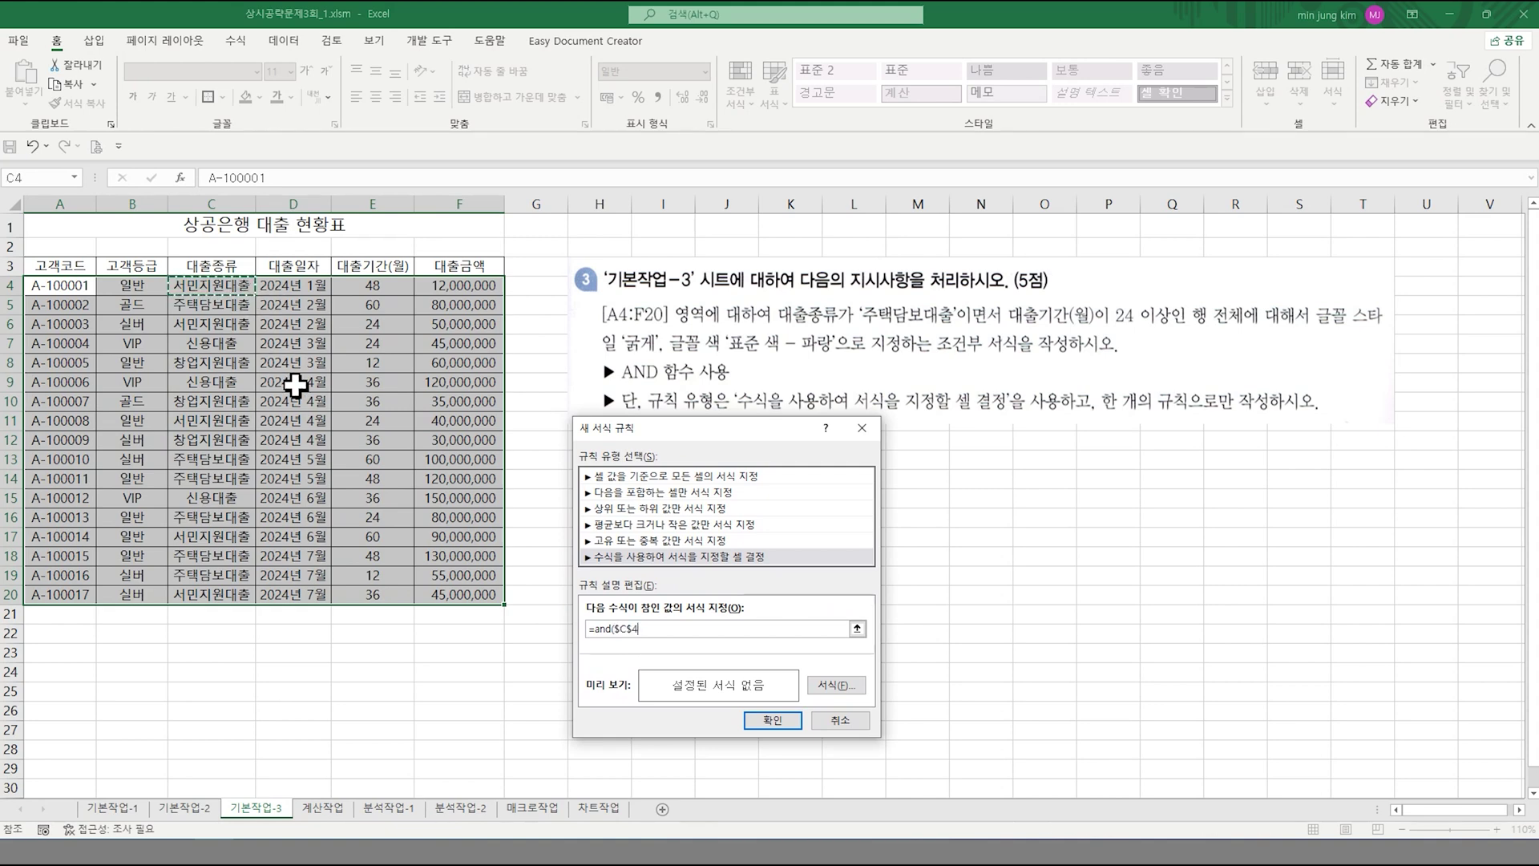
key(F4)
key(F4)
text(="주택담보대출",)
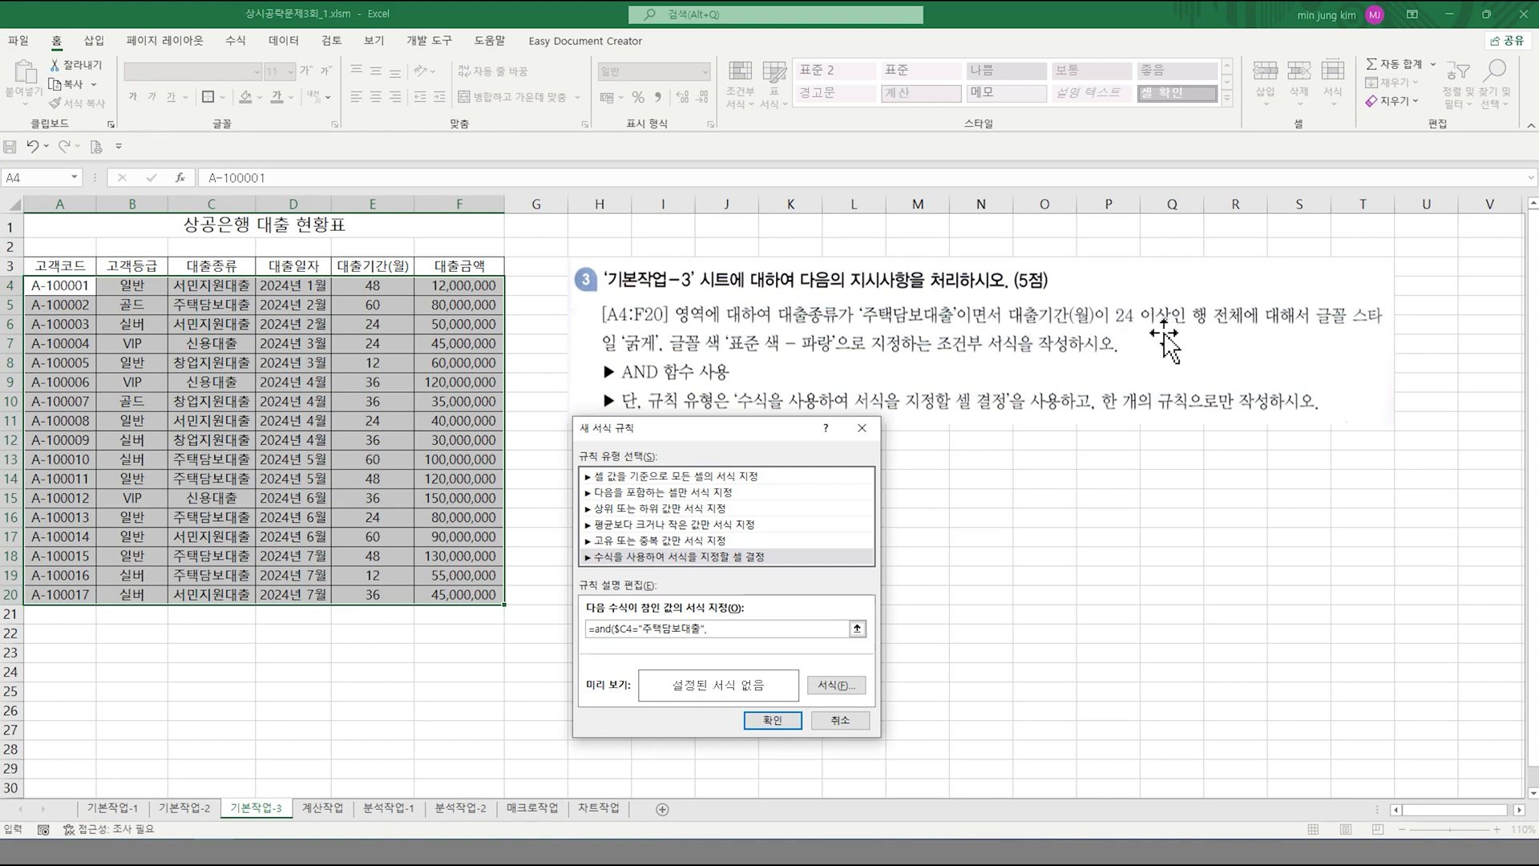
- Complete the AND formula with the second condition $E4>=24 and the closing parenthesis
click(379, 289)
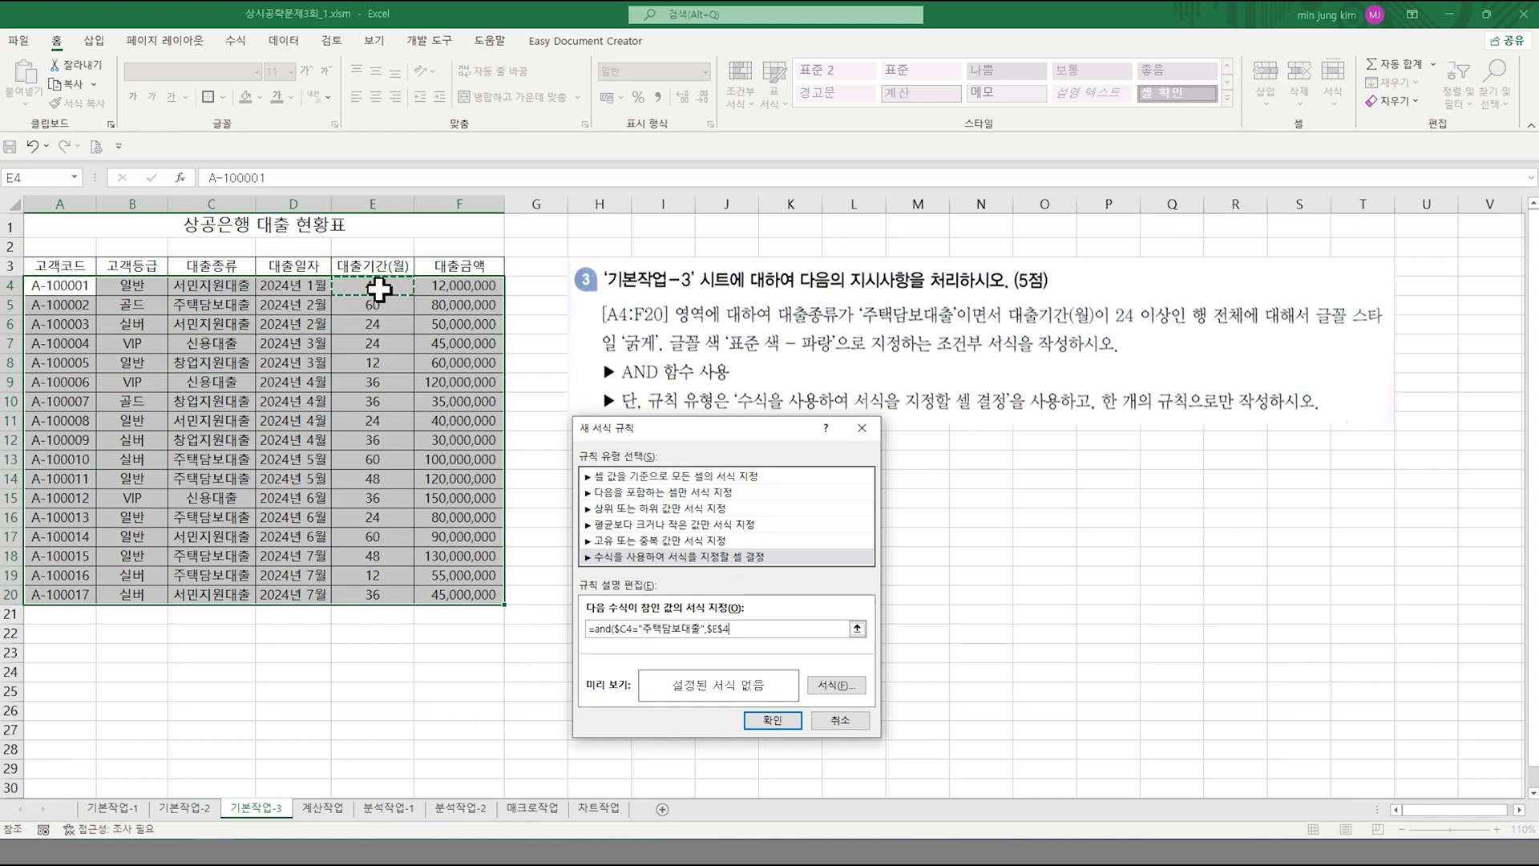
key(F4)
key(F4)
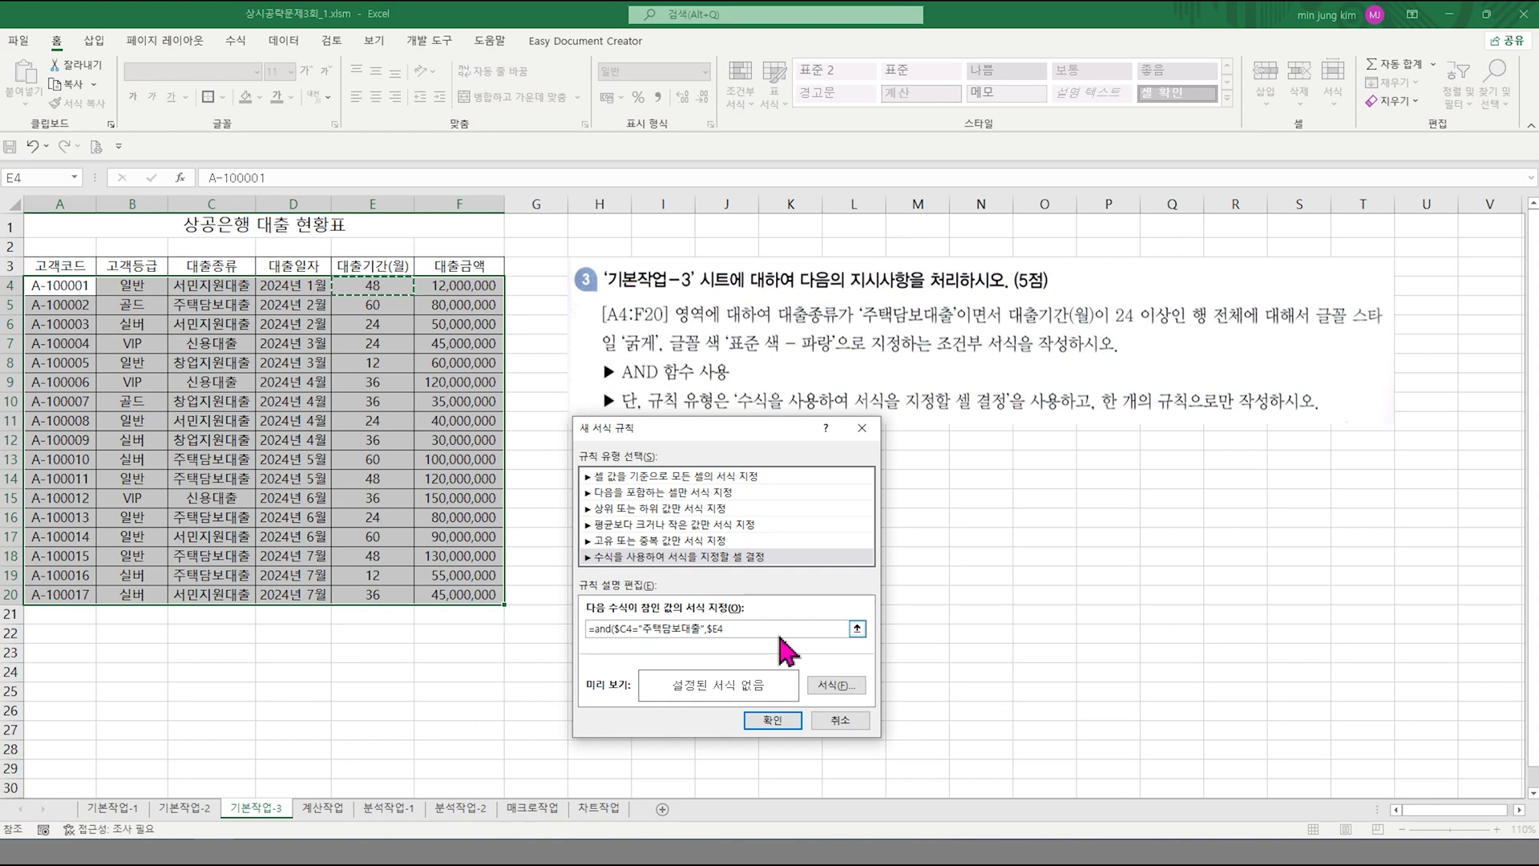
text(>=24)
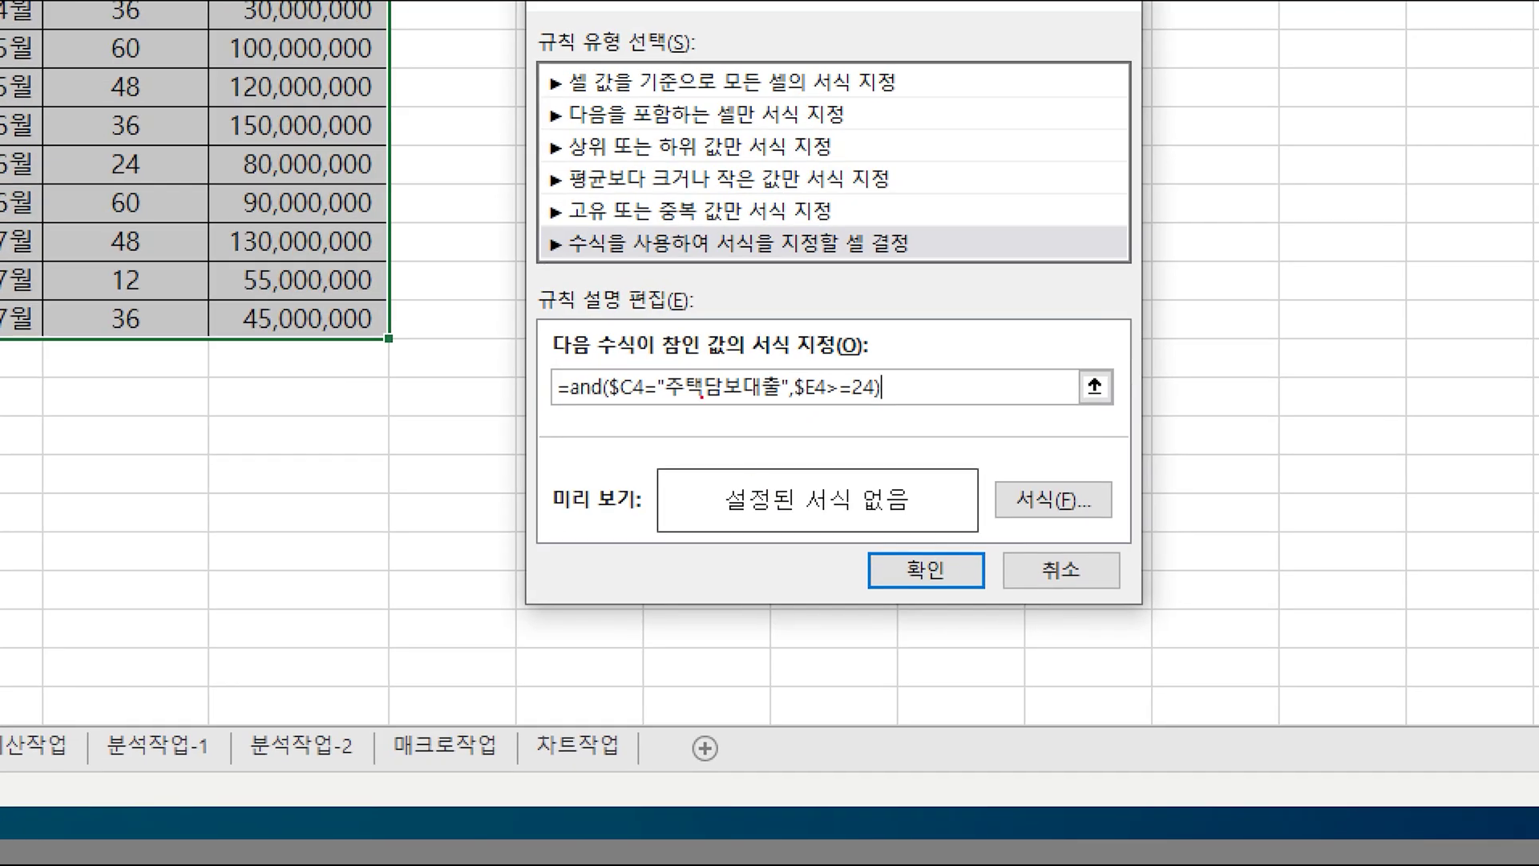
drag(539, 366, 883, 414)
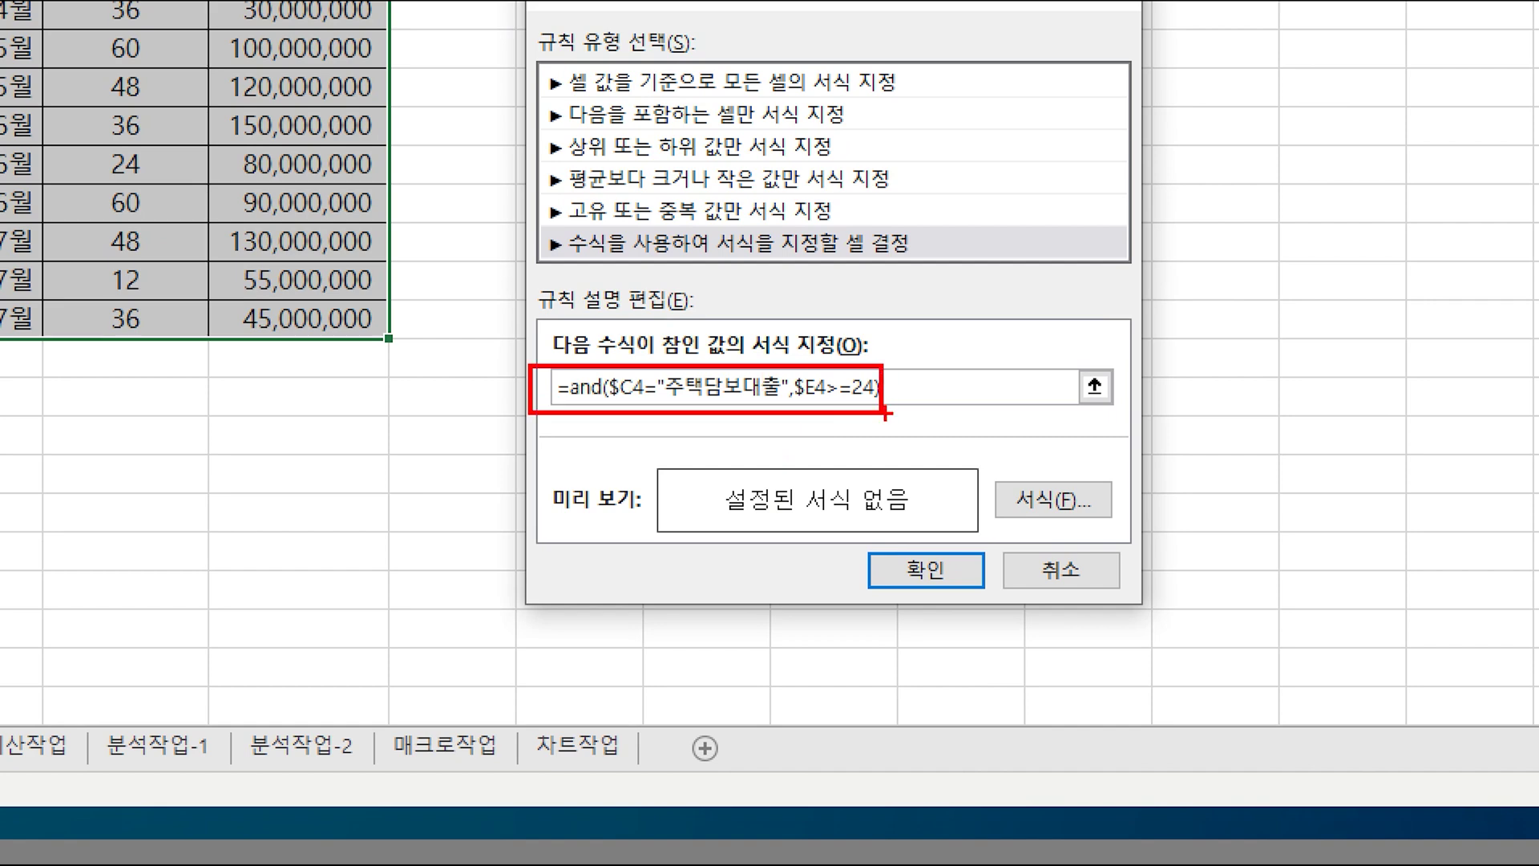
mouse_move(1062, 460)
mouse_down()
mouse_move(1082, 502)
mouse_move(1122, 454)
mouse_up()
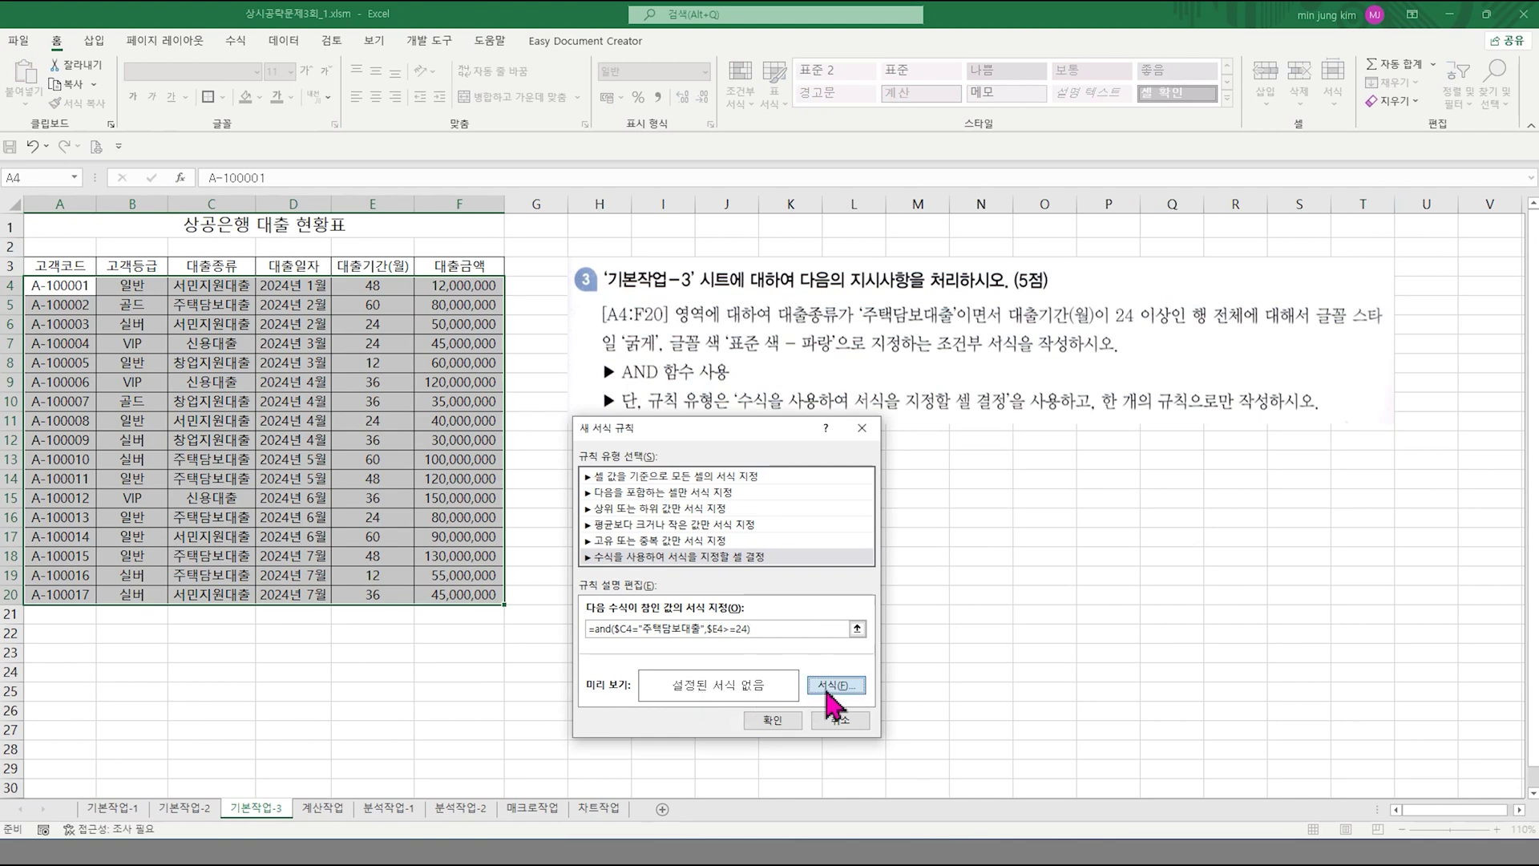
- Set the rule's format to font style 굵게 and font colour standard blue (파랑), and apply the rule
click(1052, 499)
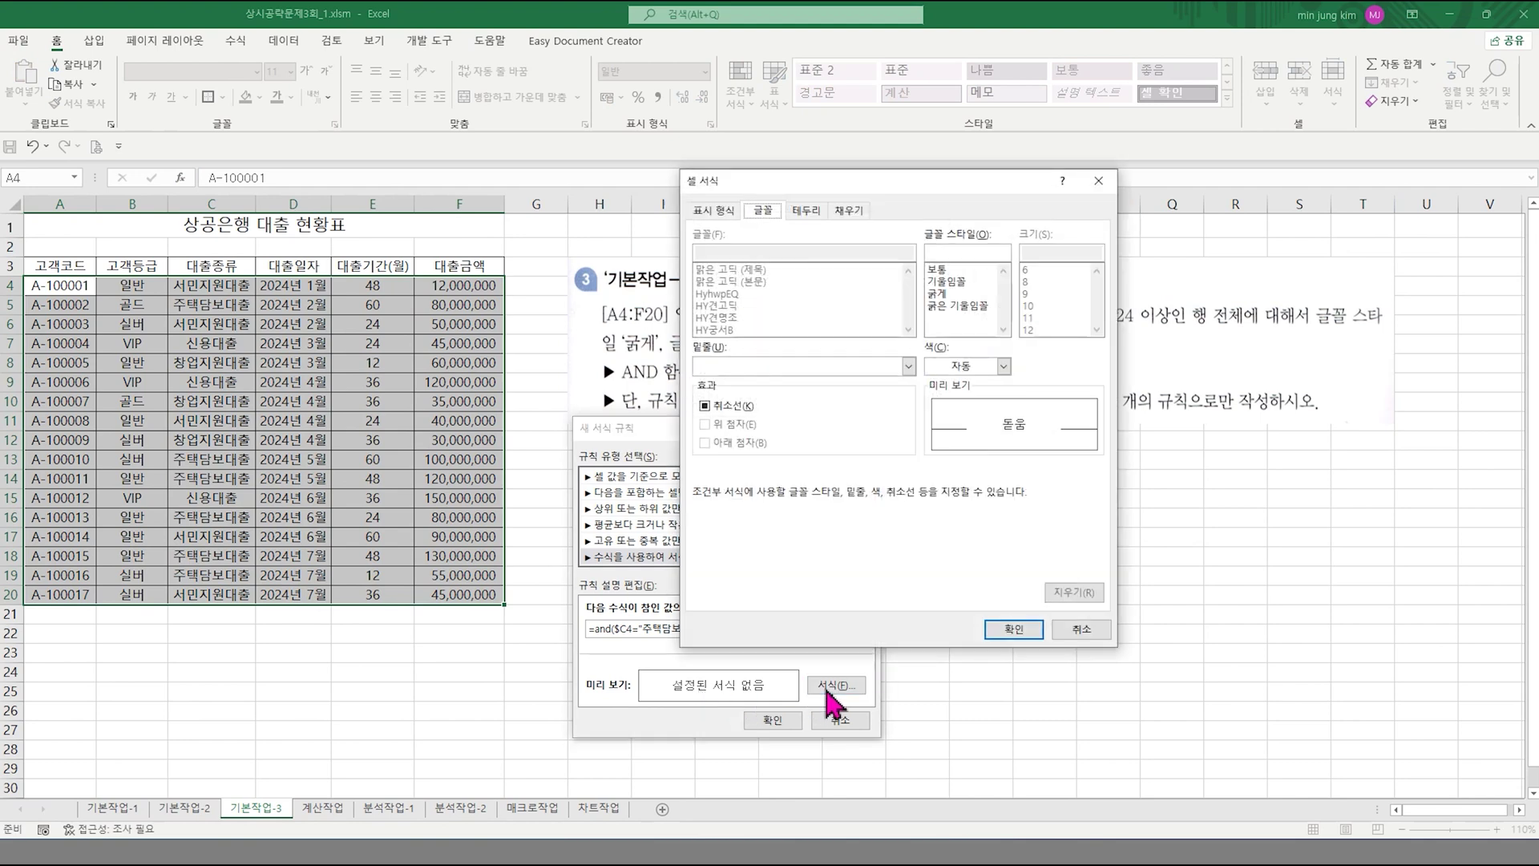
click(961, 294)
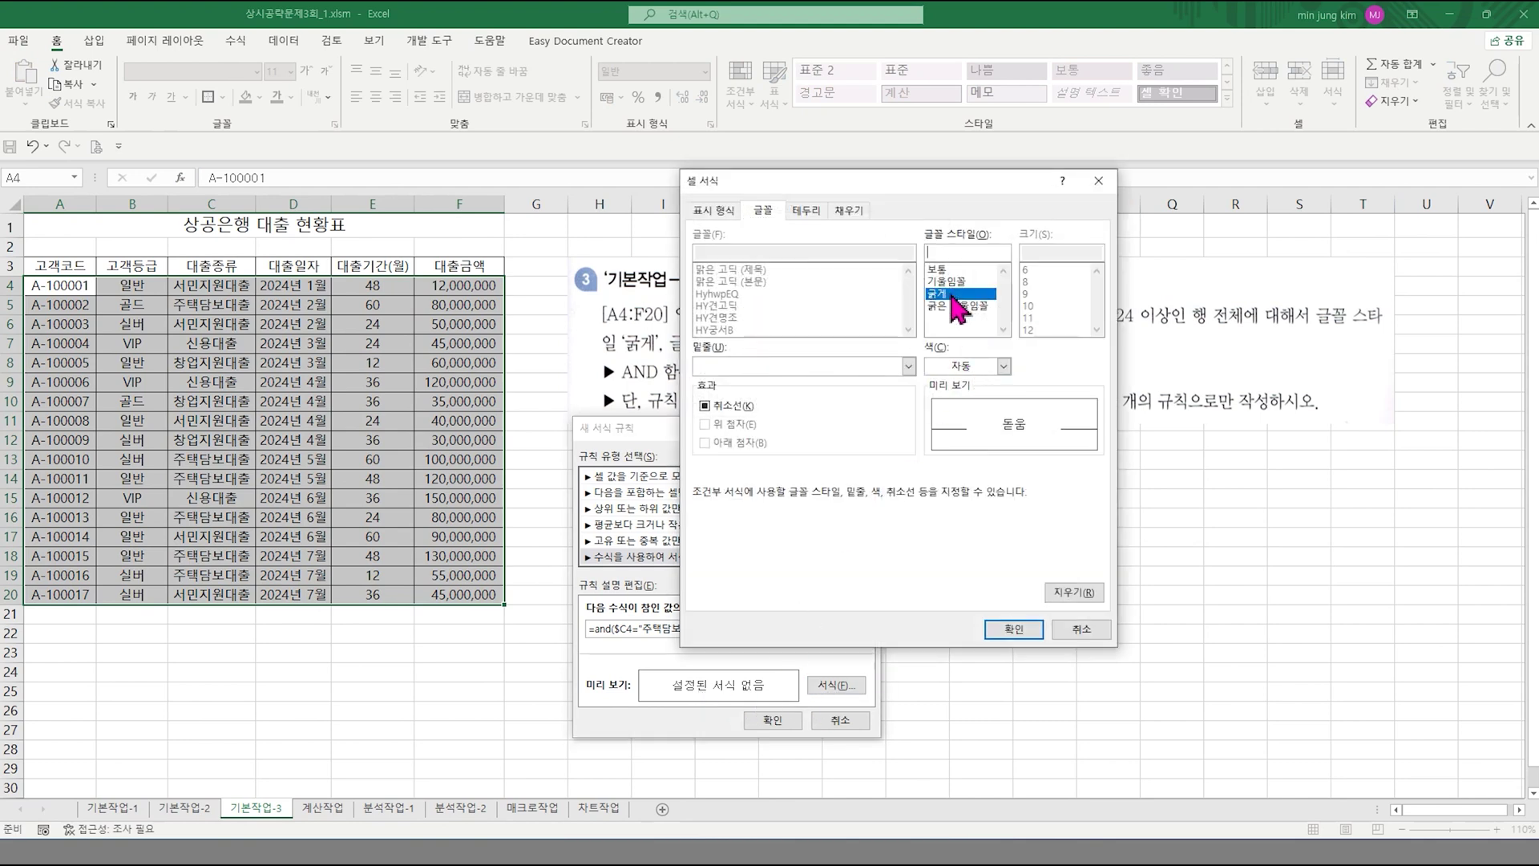
click(978, 368)
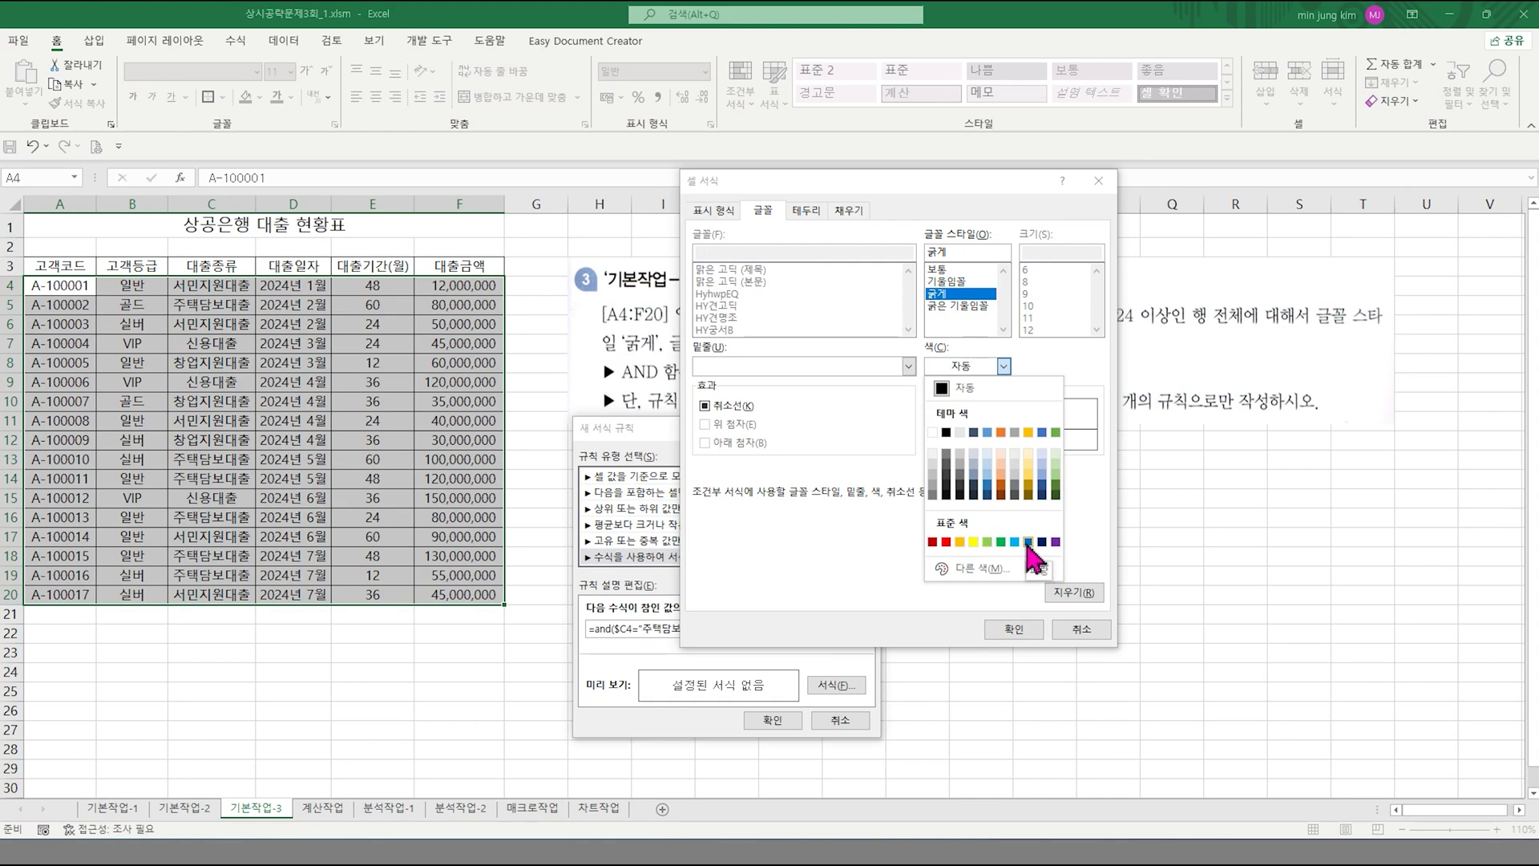
click(1029, 543)
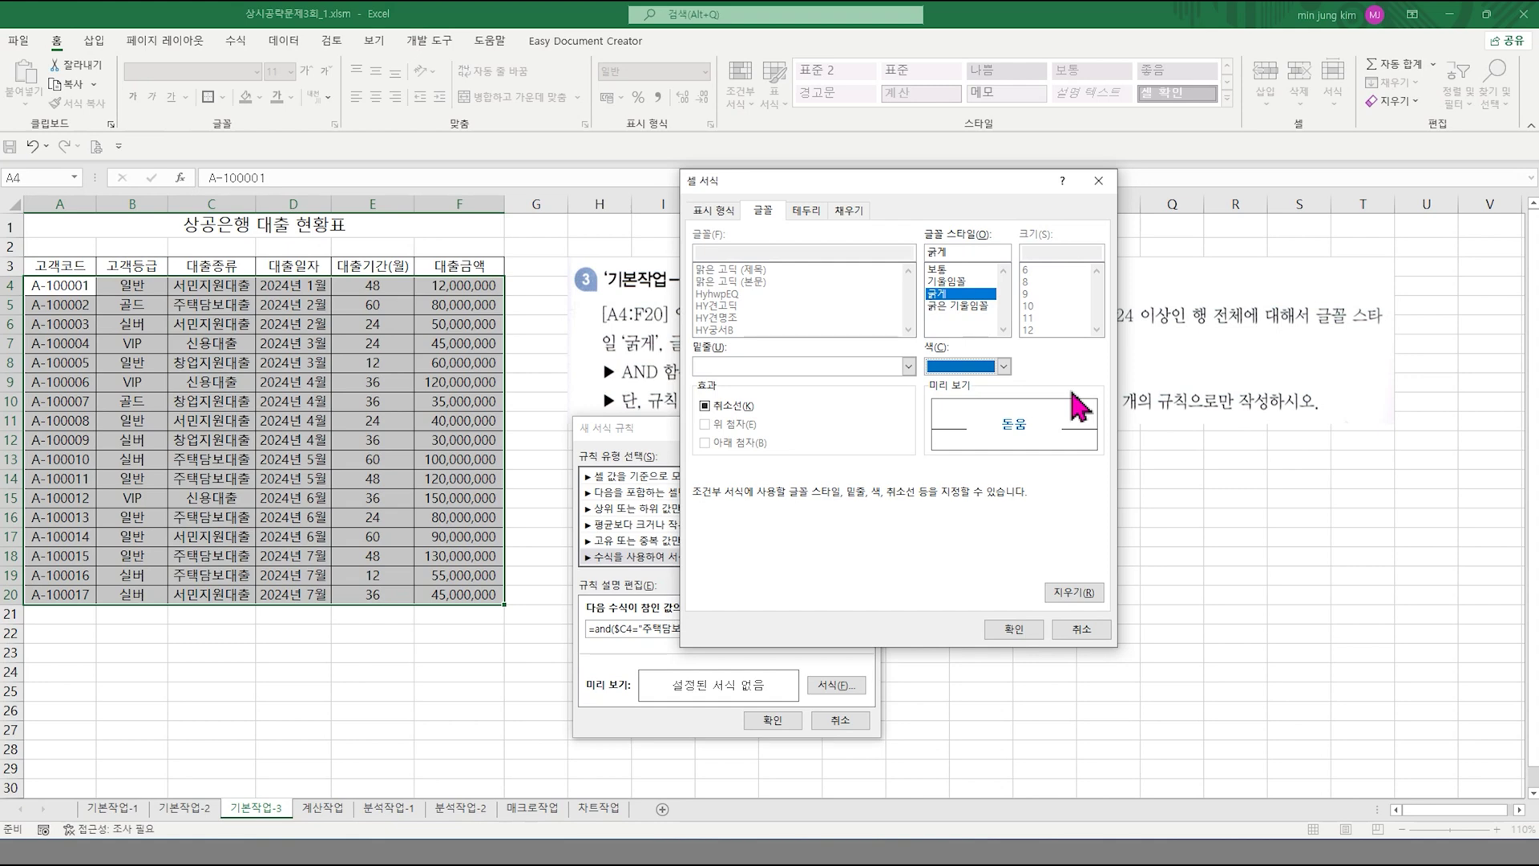
click(1019, 633)
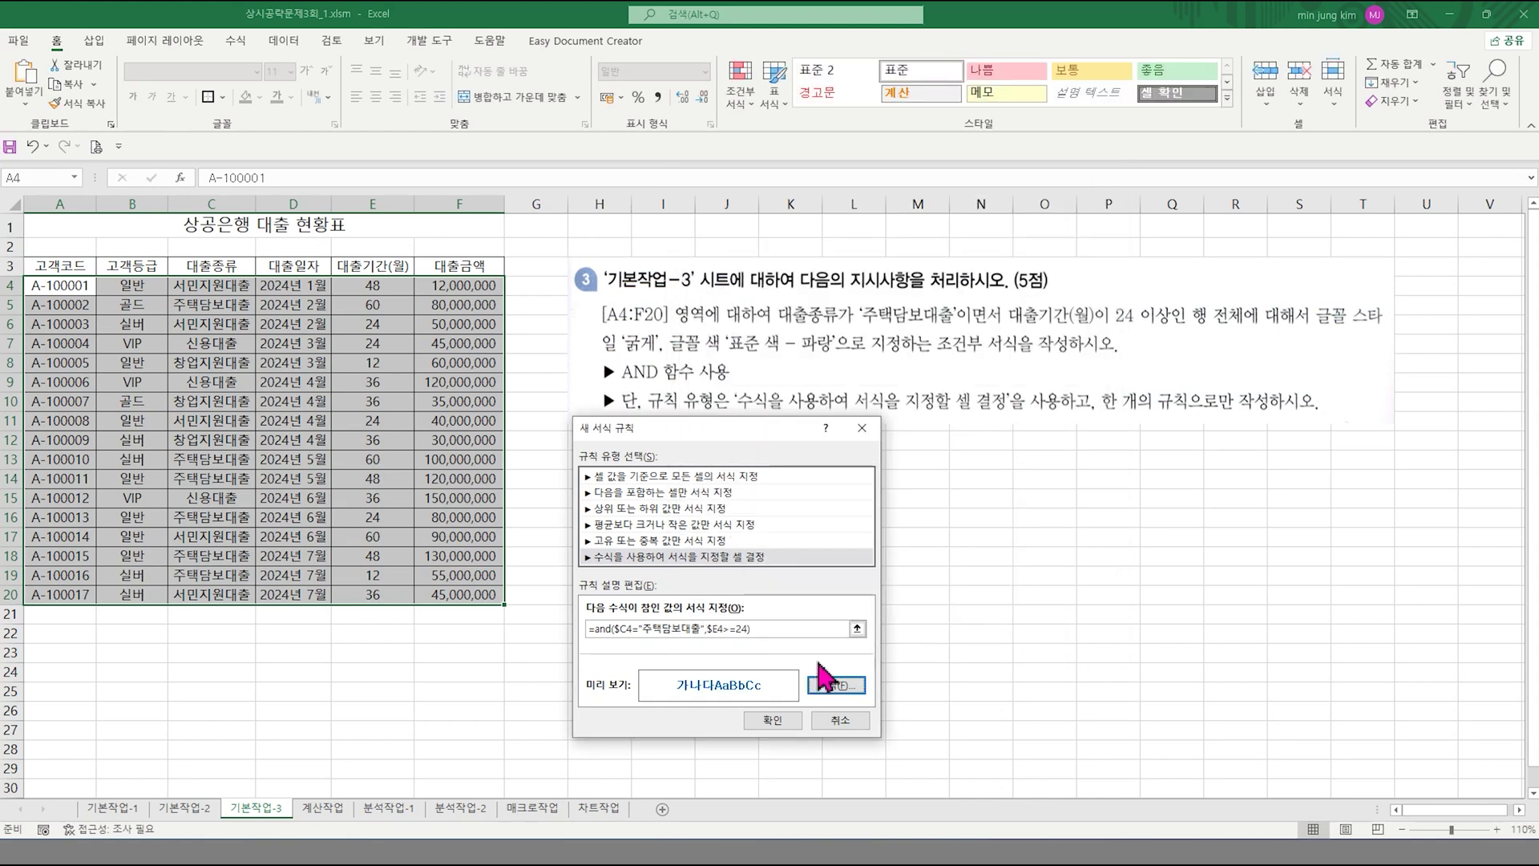
click(772, 720)
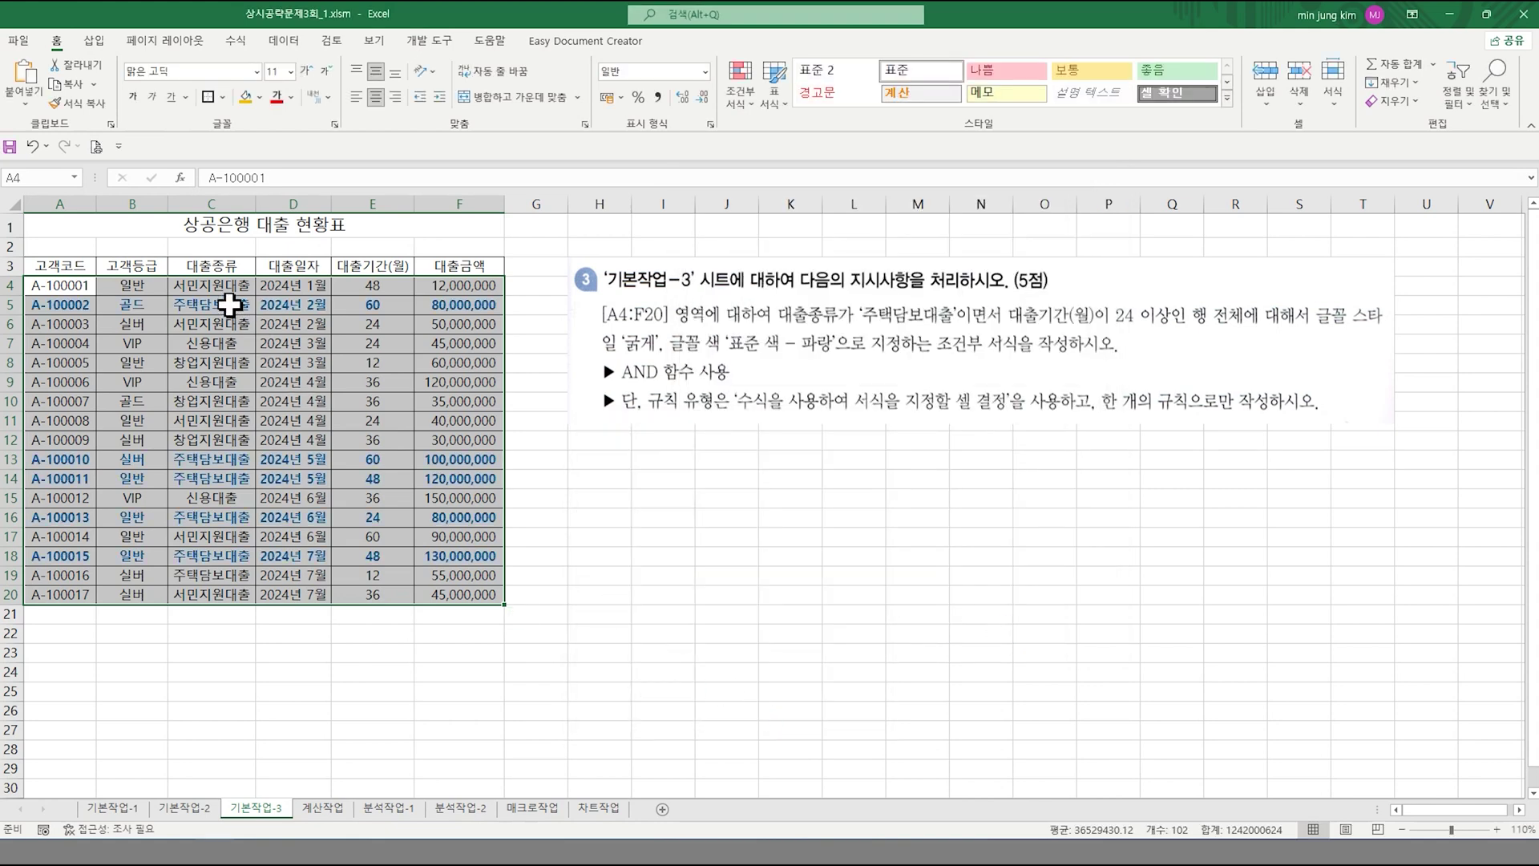
- Check the 주택담보대출 rows in the table against the conditional formatting criteria
click(229, 304)
click(207, 462)
click(200, 478)
click(178, 518)
click(179, 553)
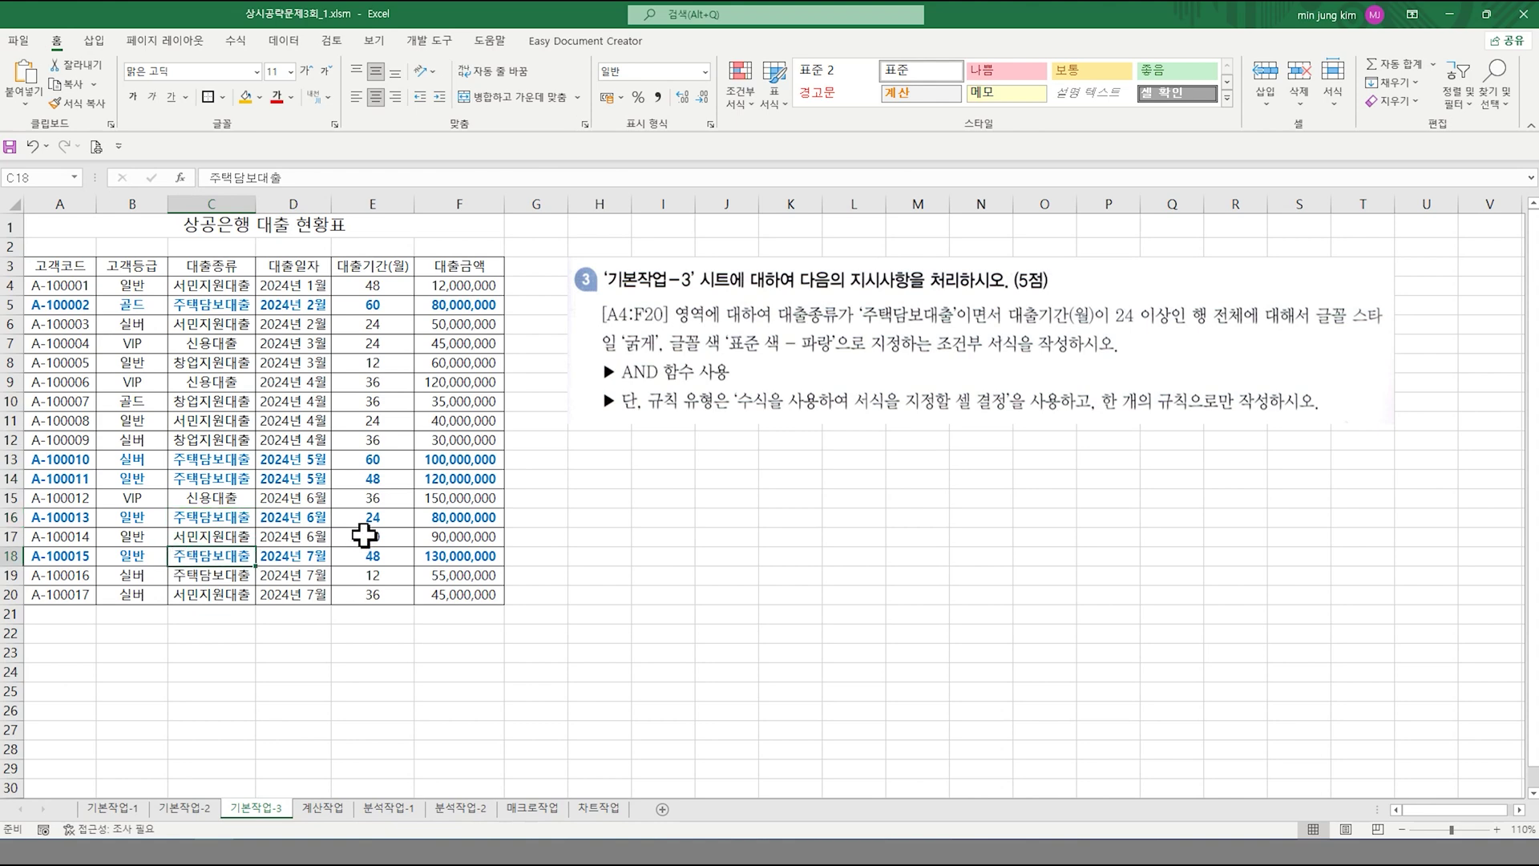
click(556, 479)
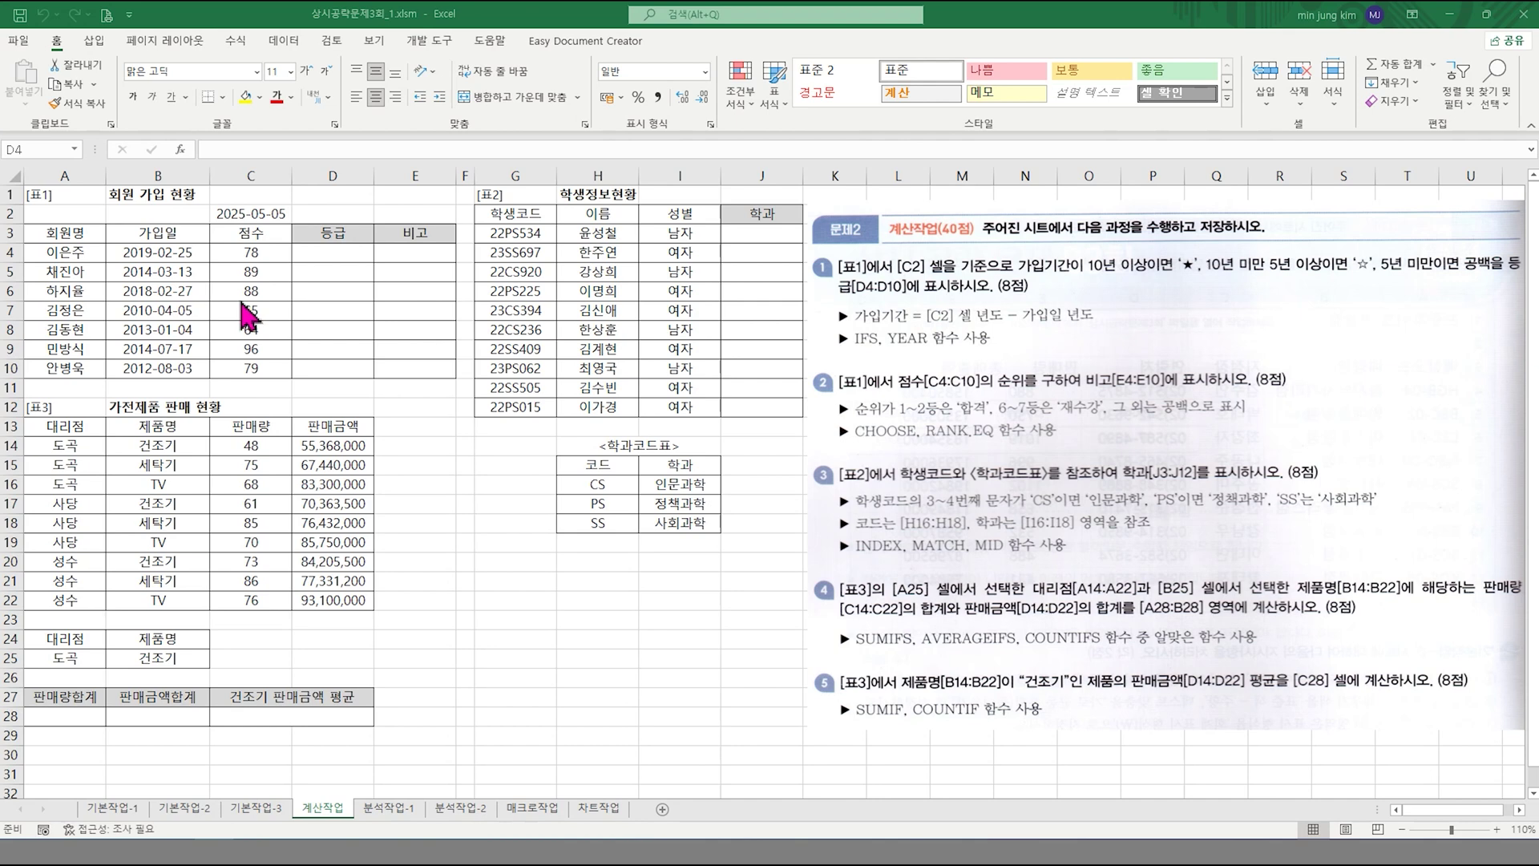
- Start an IFS formula in D4 for the membership grade and open its function arguments
key(Escape)
click(255, 215)
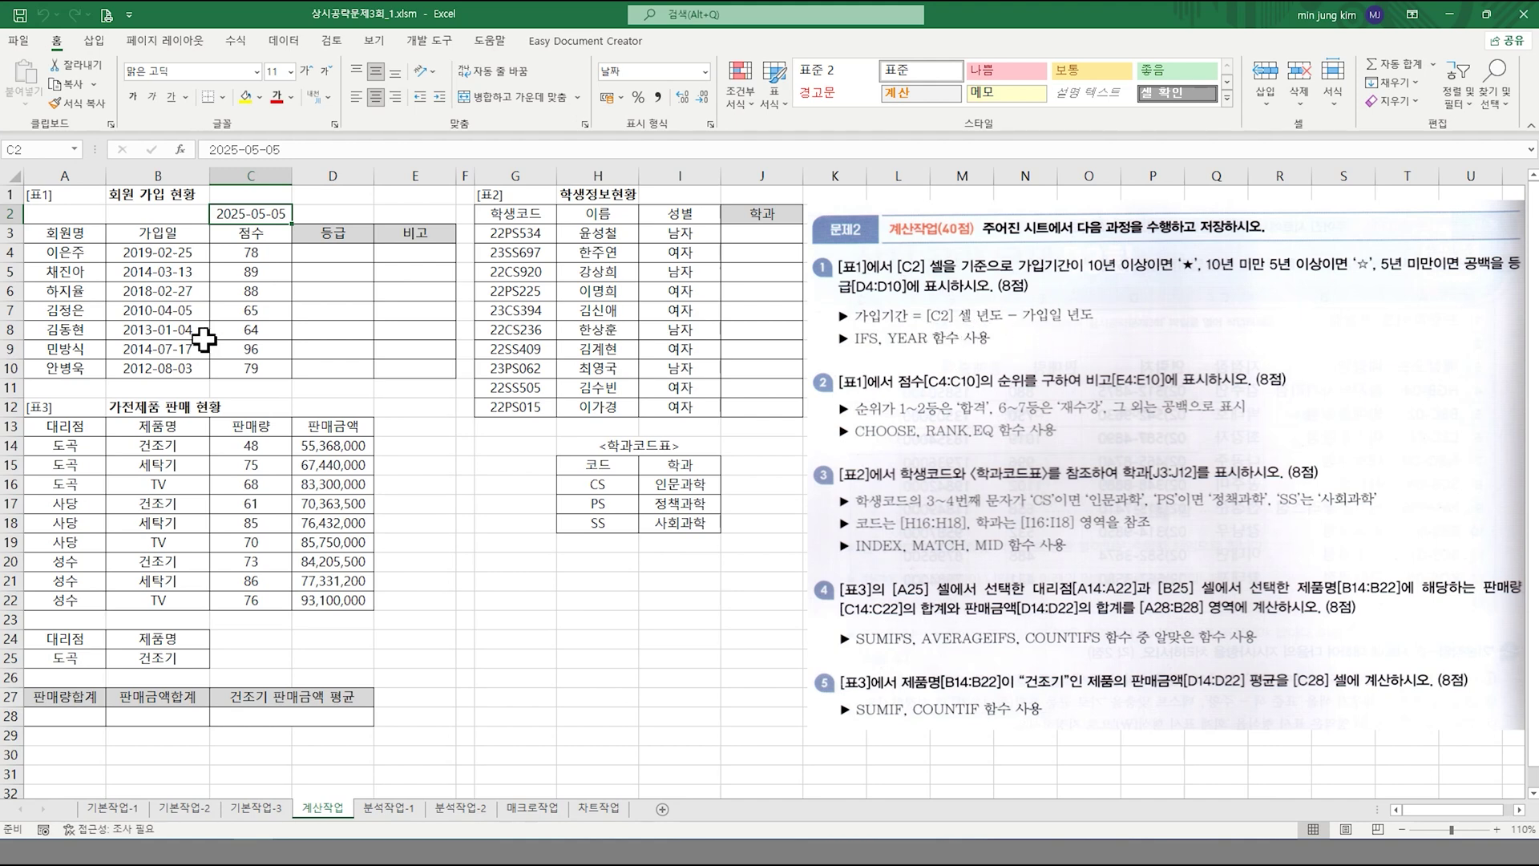
click(180, 255)
click(181, 290)
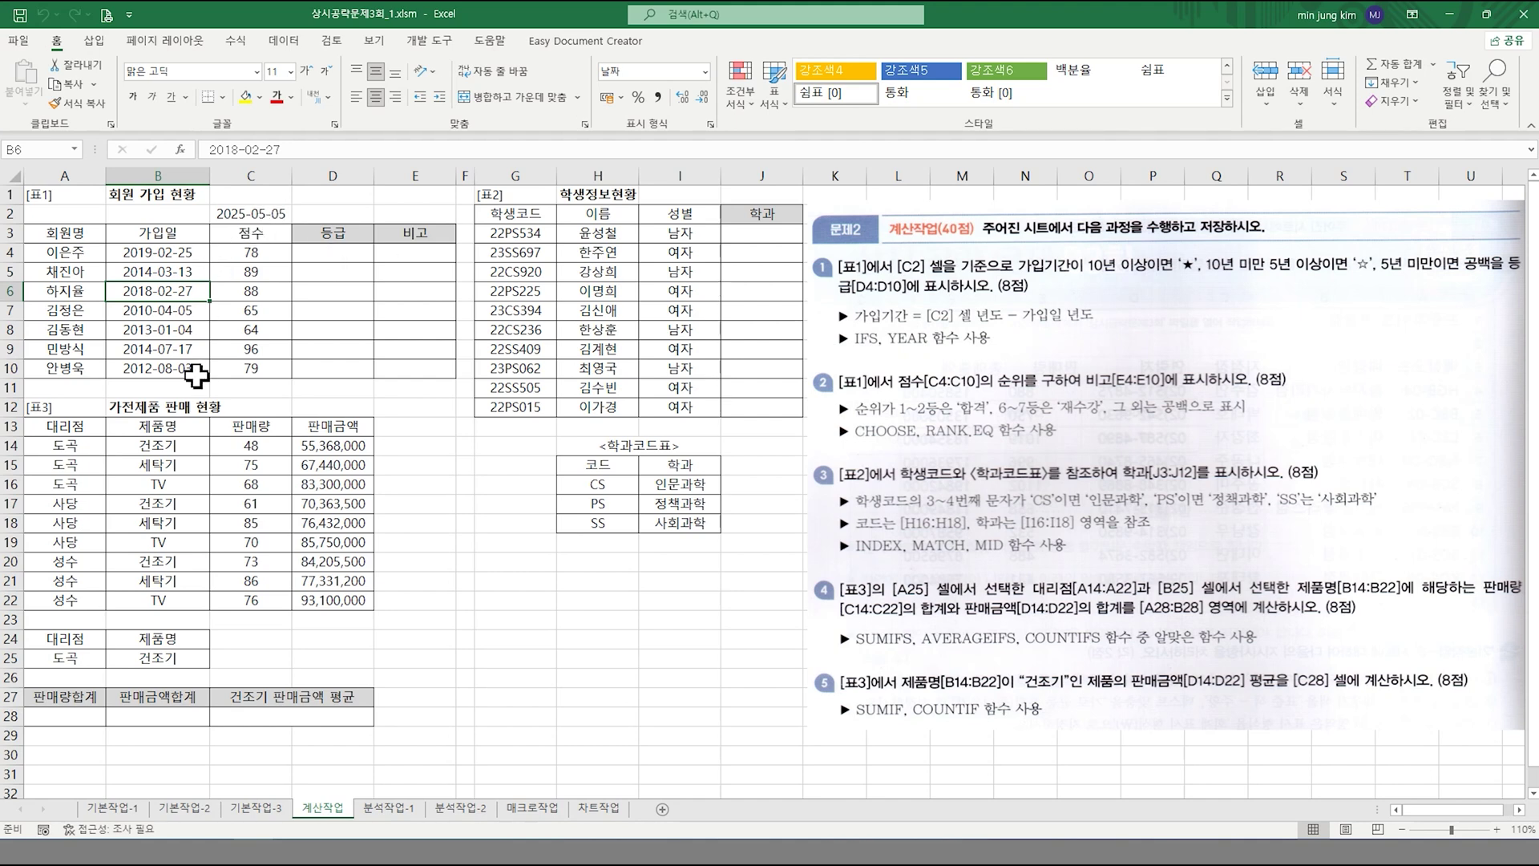
click(360, 254)
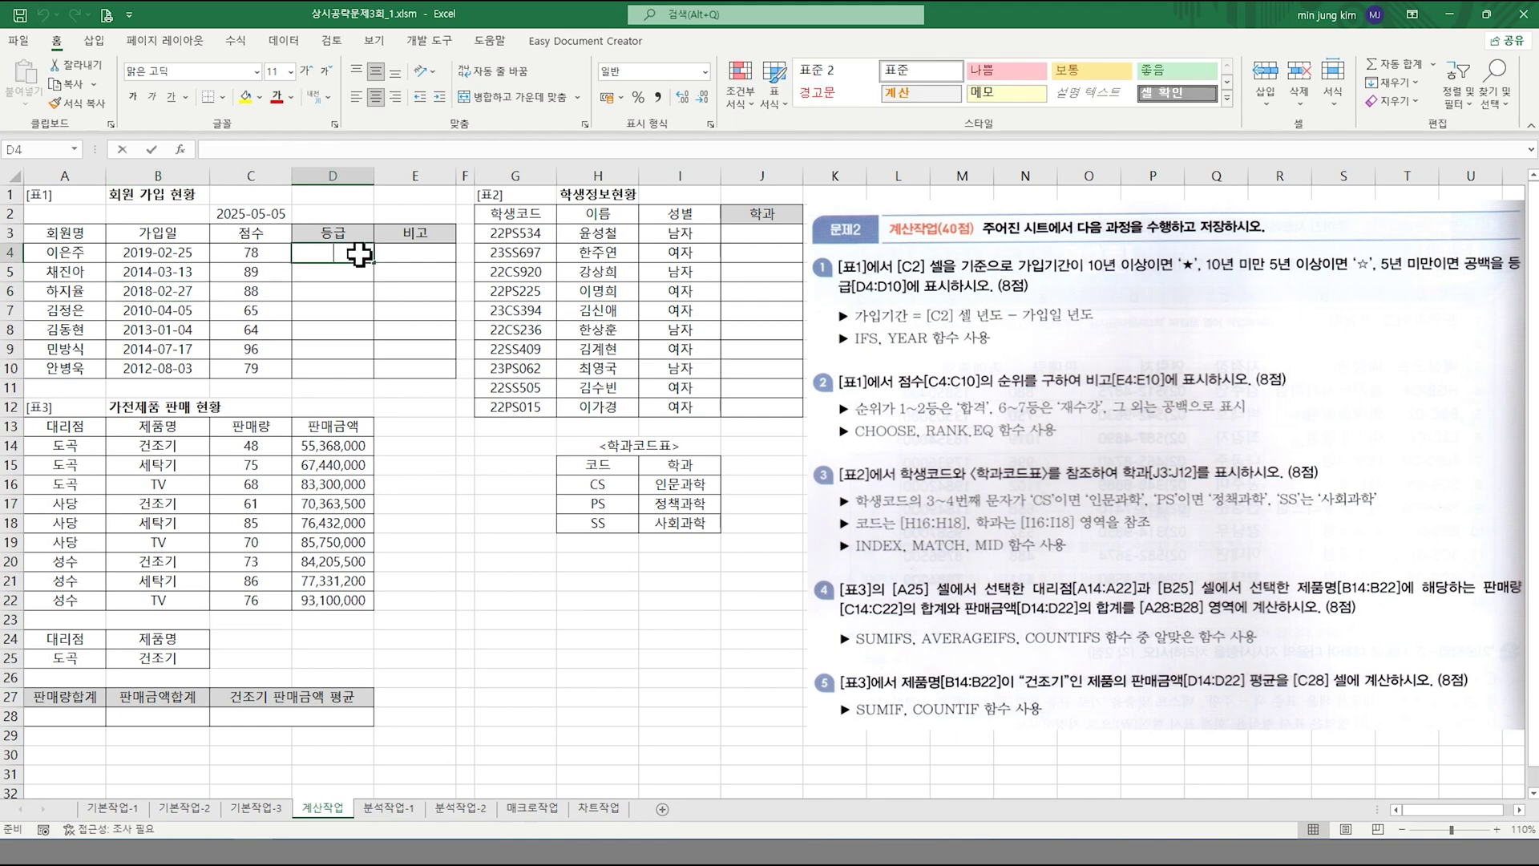
text(=ifs)
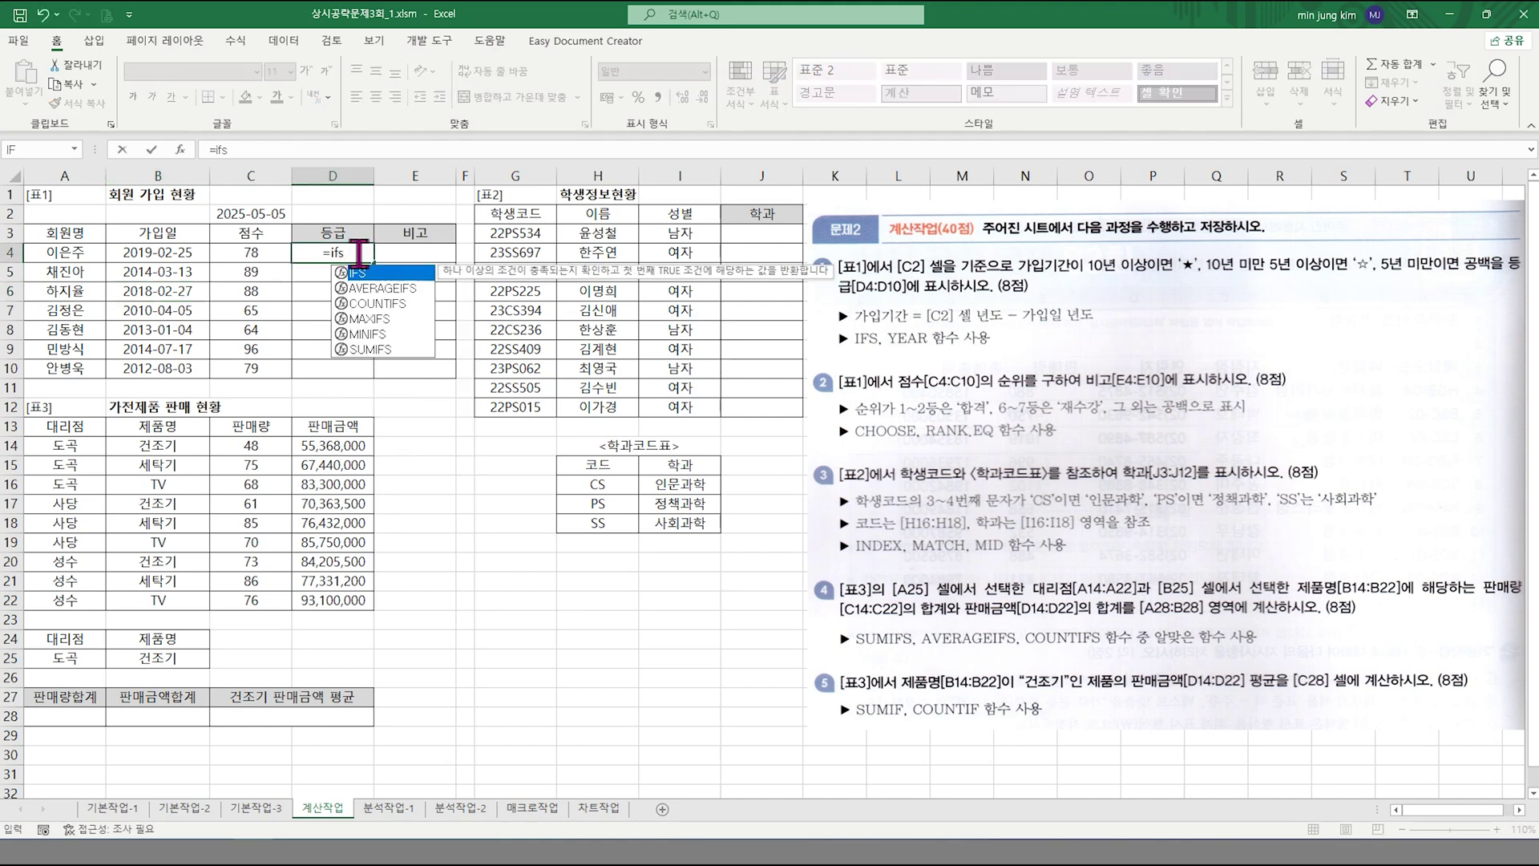
key(ctrl+a)
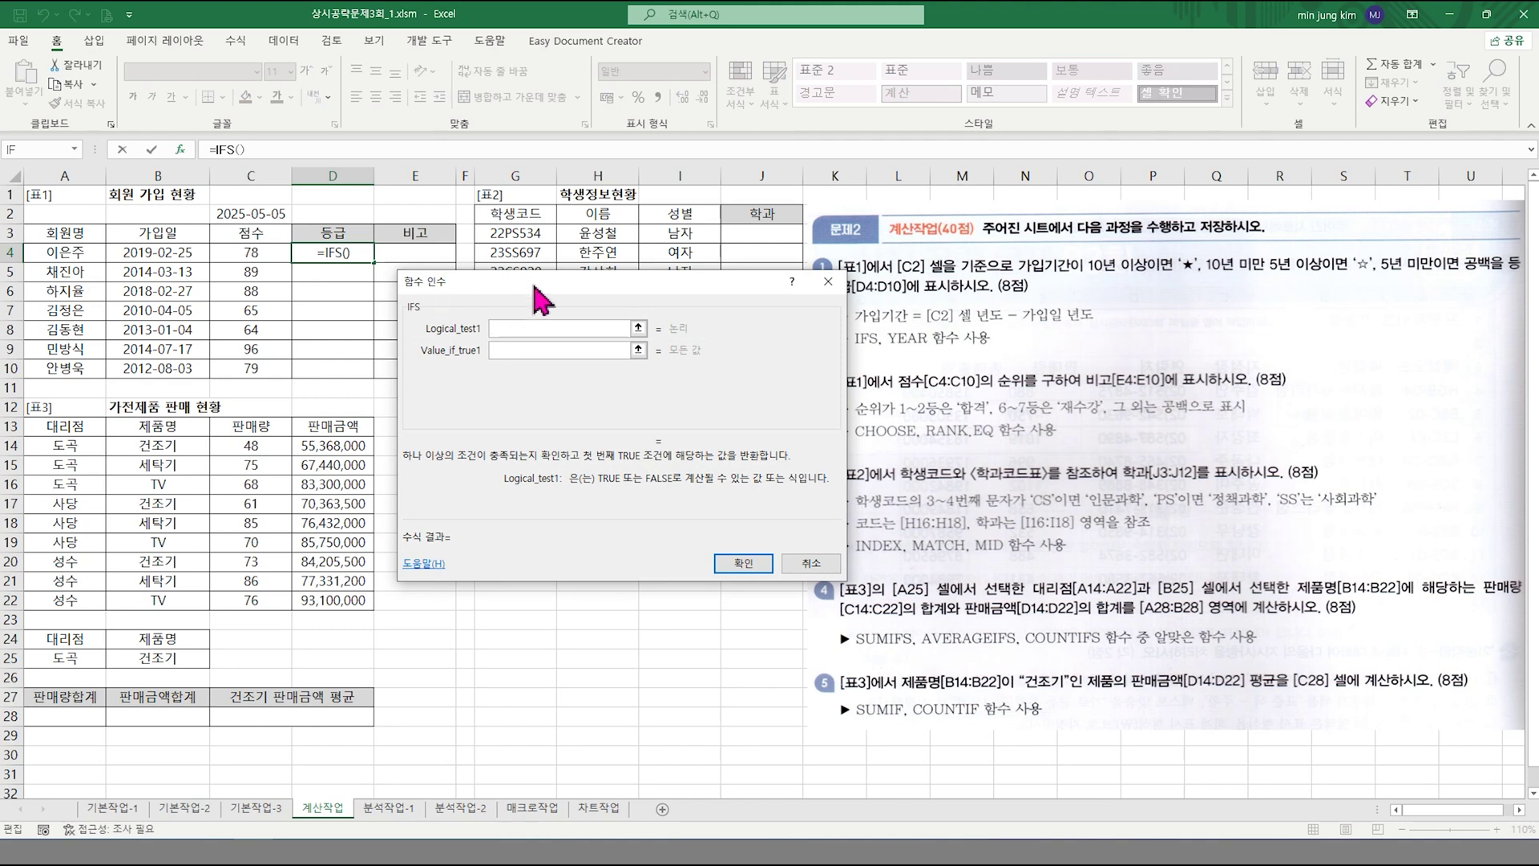
drag(535, 286, 543, 339)
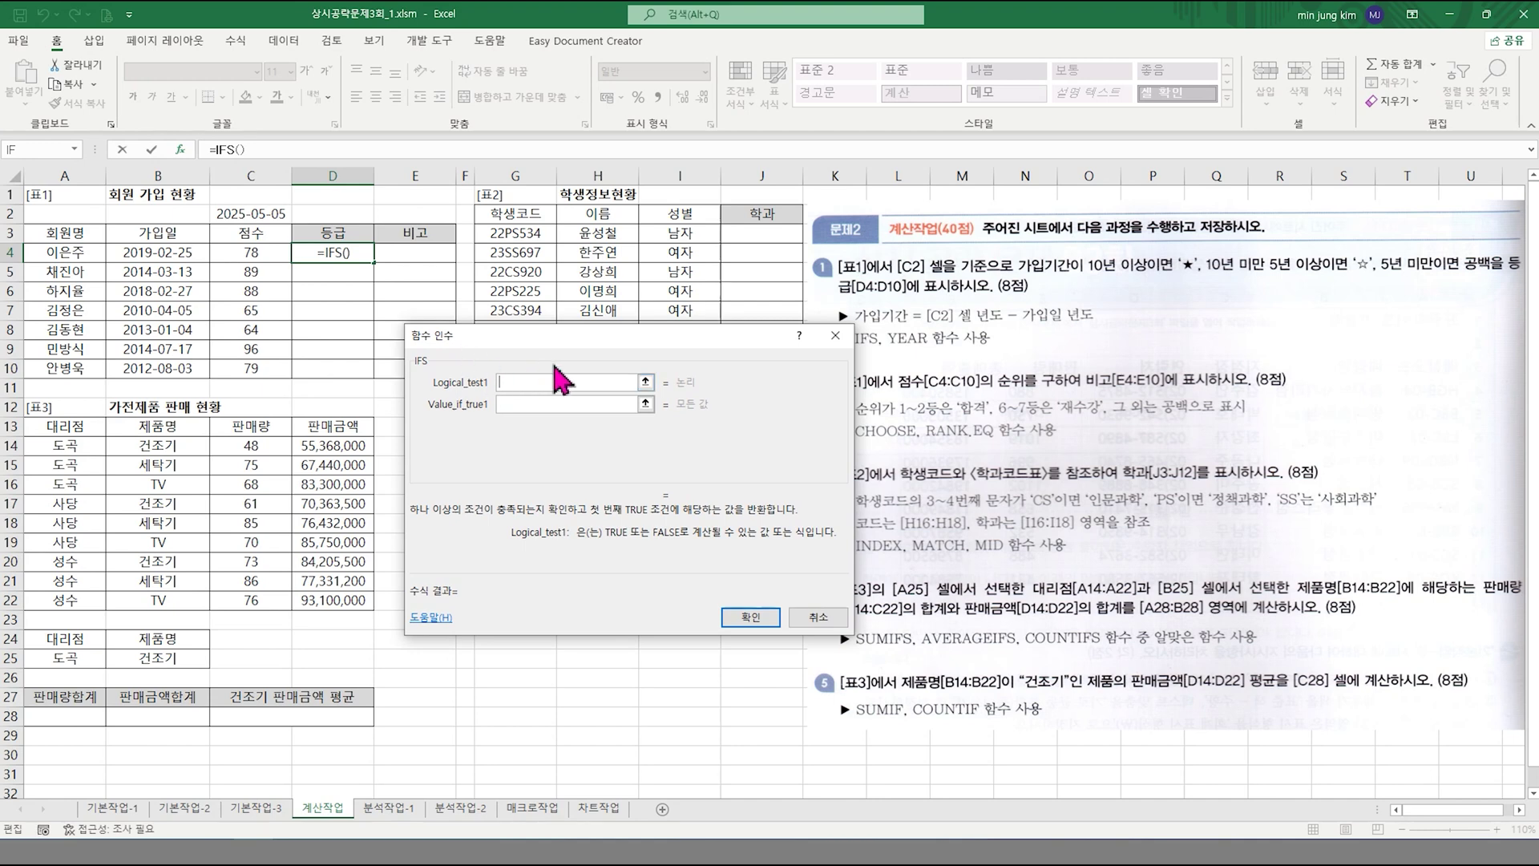
- Begin the first logical test with year($C$2), making the C2 reference absolute
text(year()
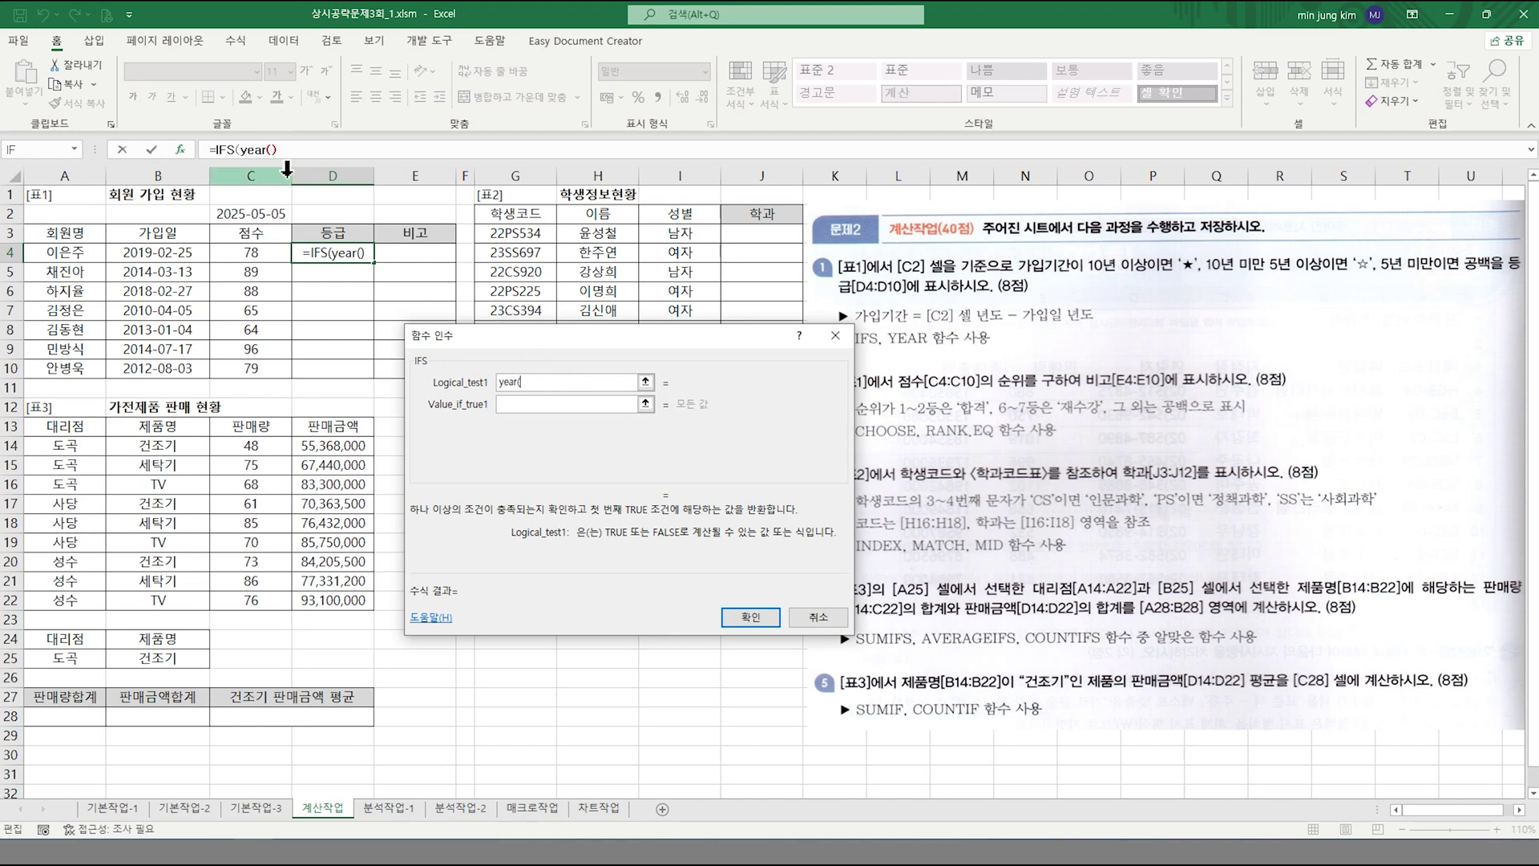
click(254, 149)
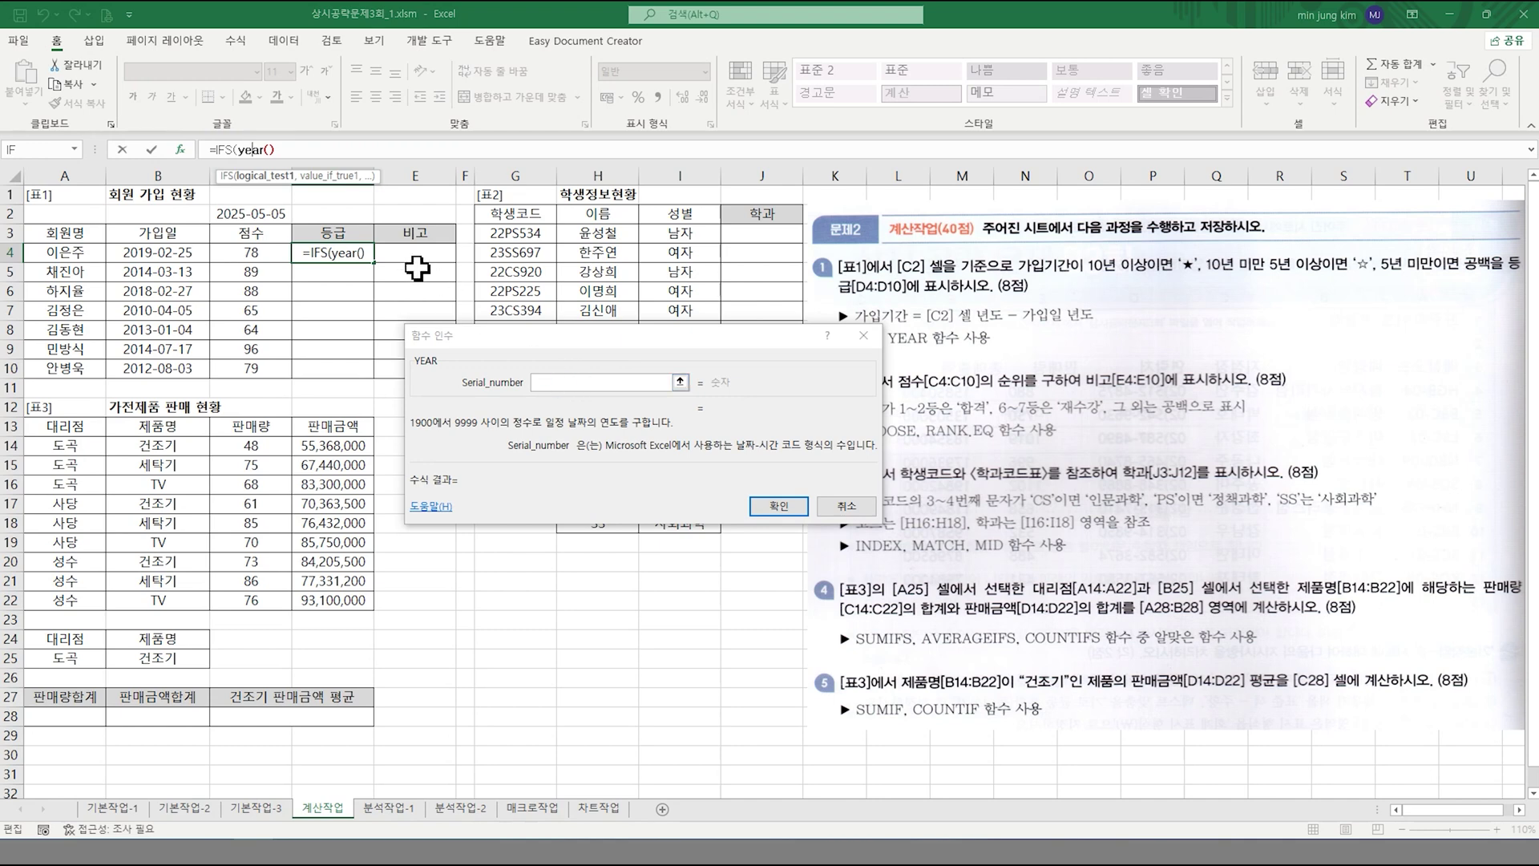
click(215, 149)
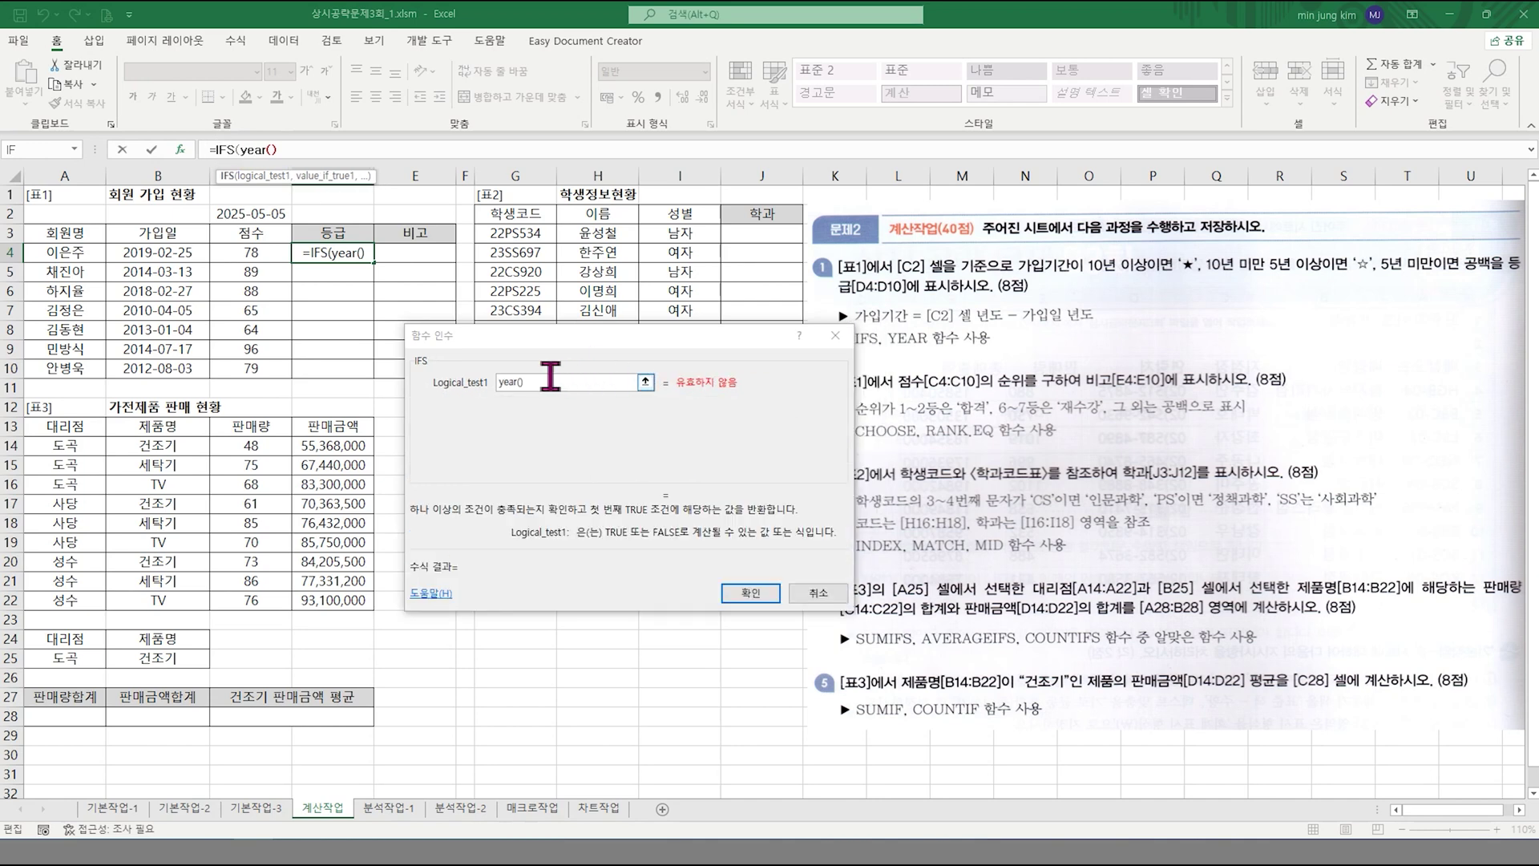
click(519, 382)
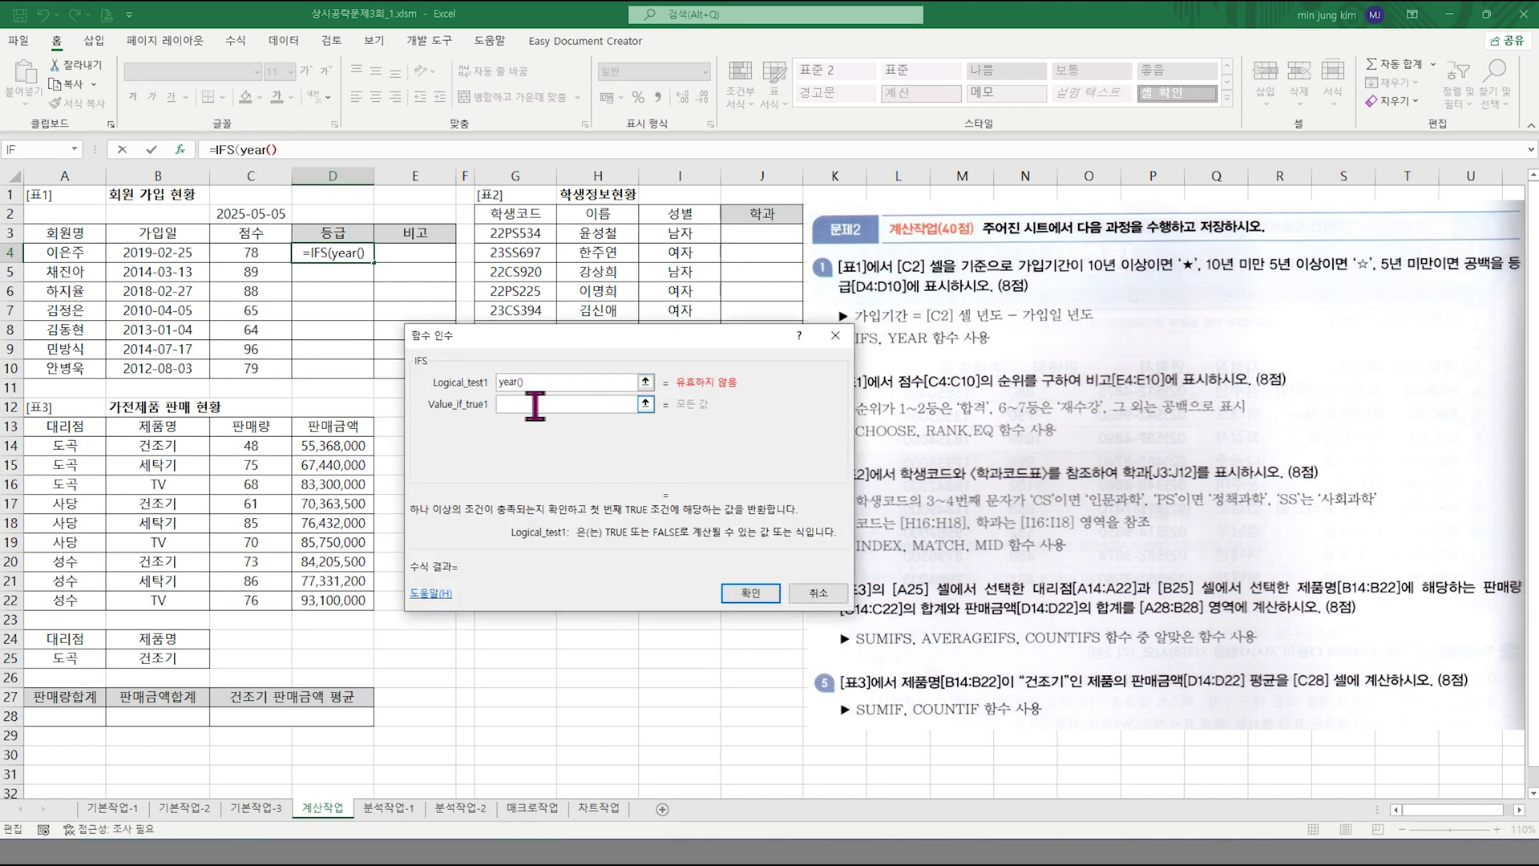
click(259, 212)
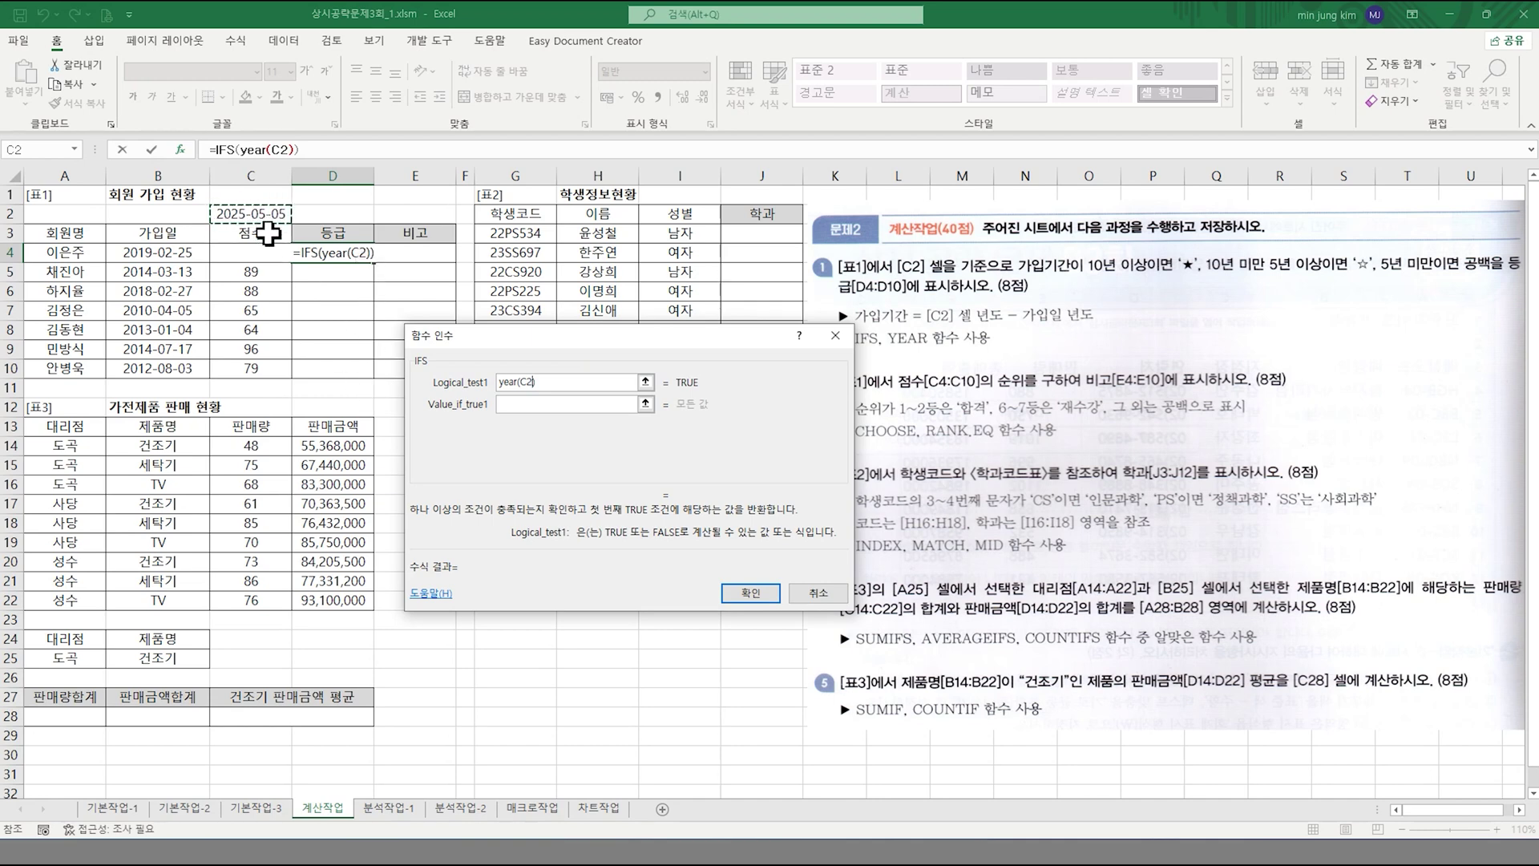
key(F4)
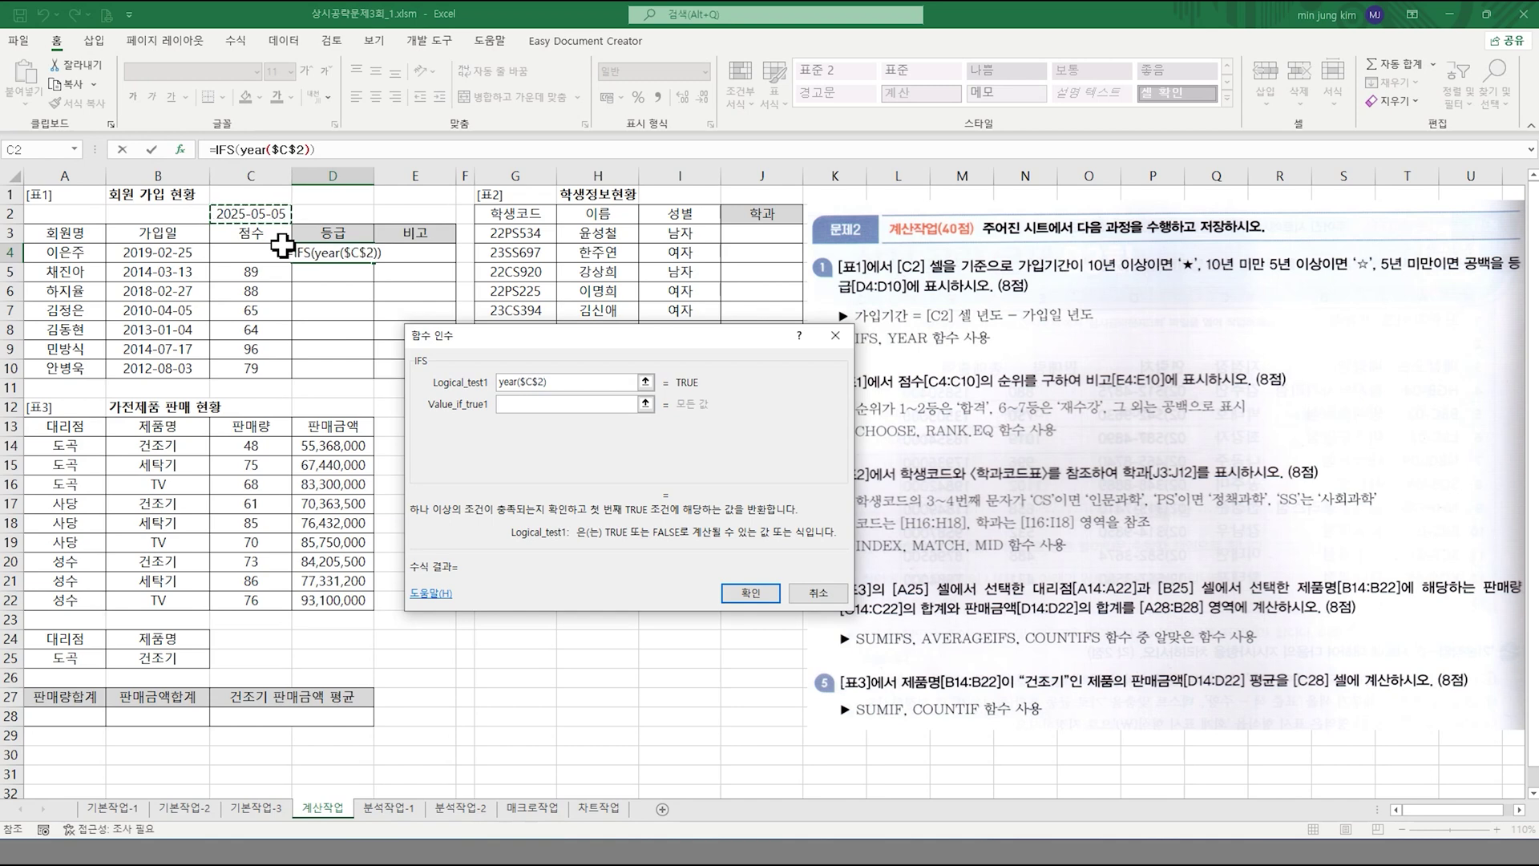
- Complete the first logical test by subtracting year(B4) and adding the comparison >=10
click(574, 383)
text(-)
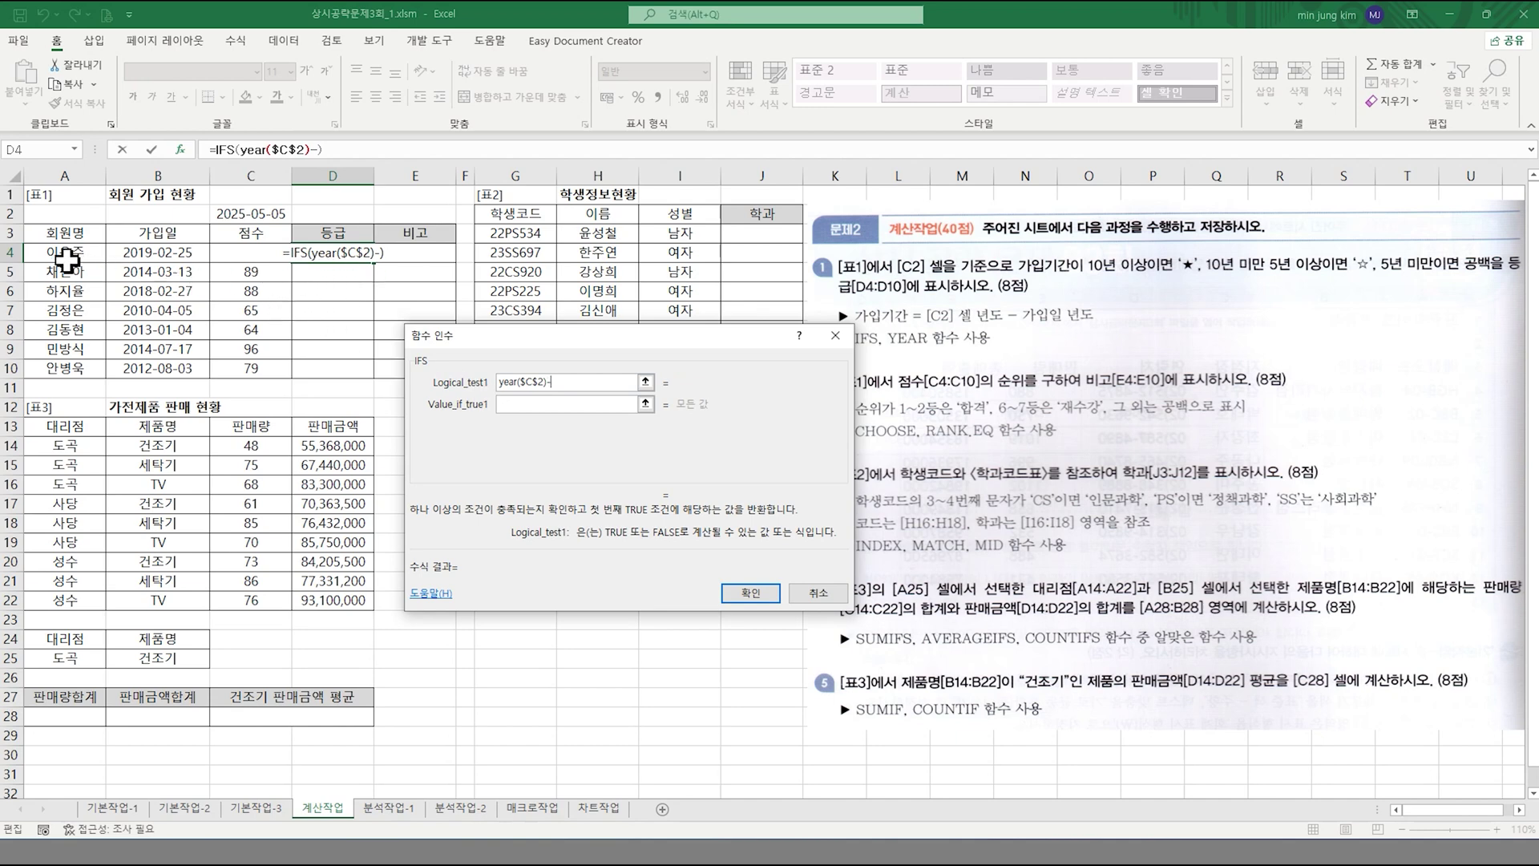
click(168, 255)
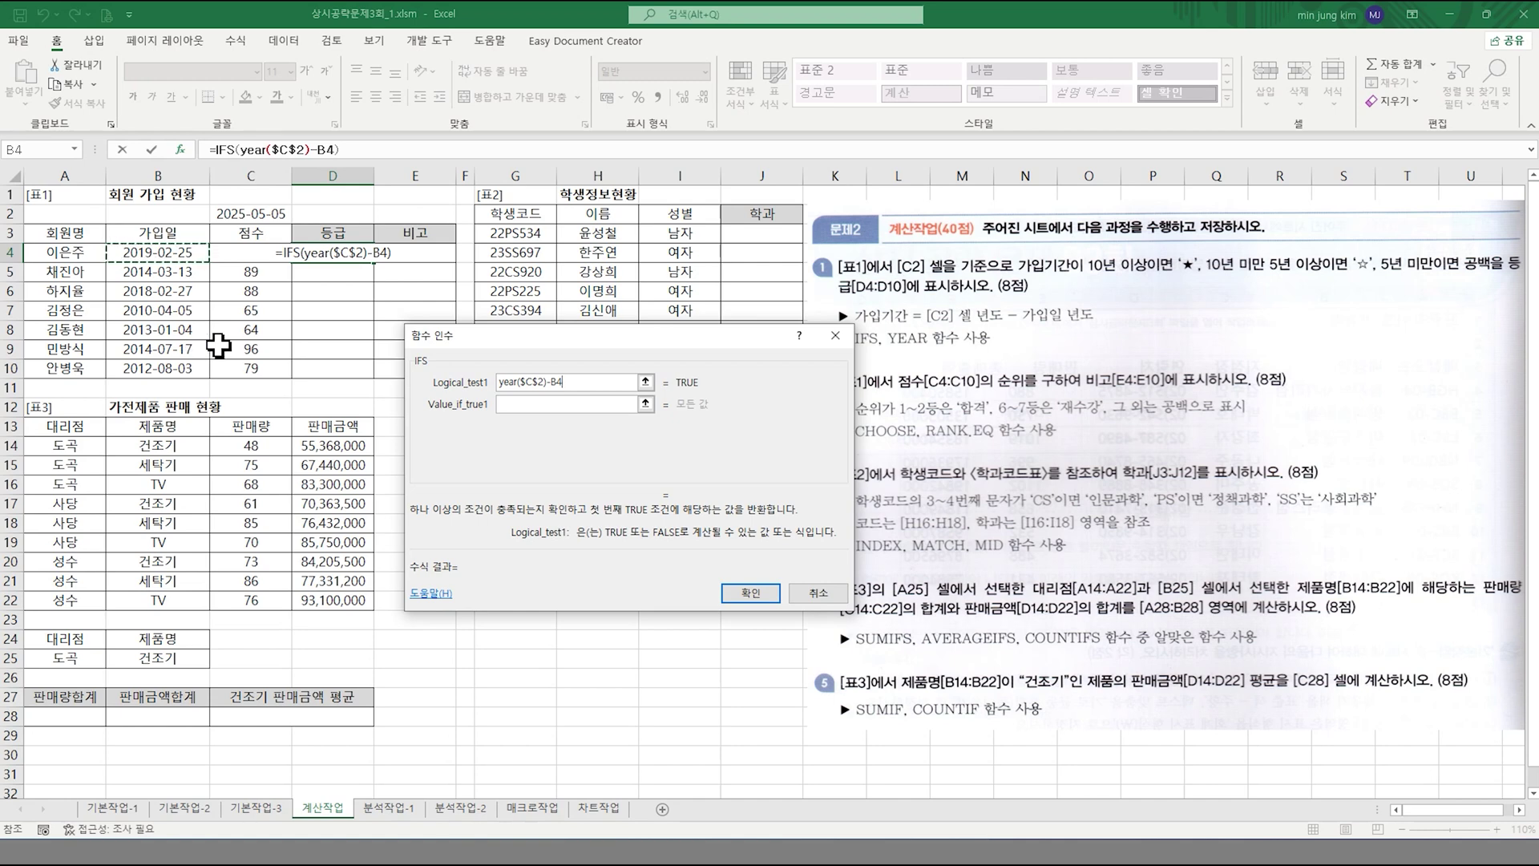
key(BackSpace)
key(BackSpace)
text(year()
click(170, 255)
text())
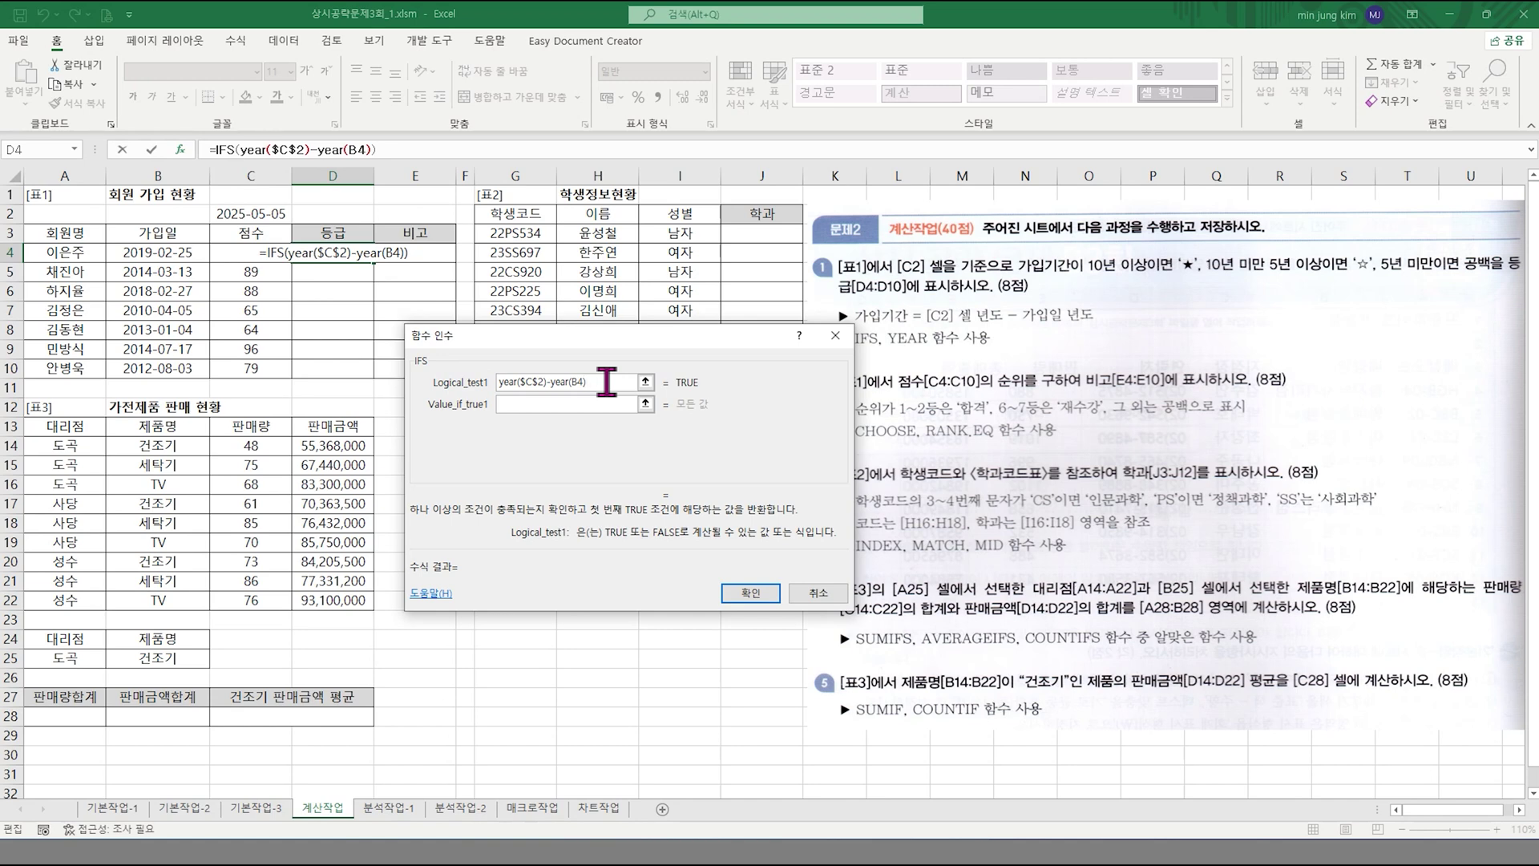
text(>=10)
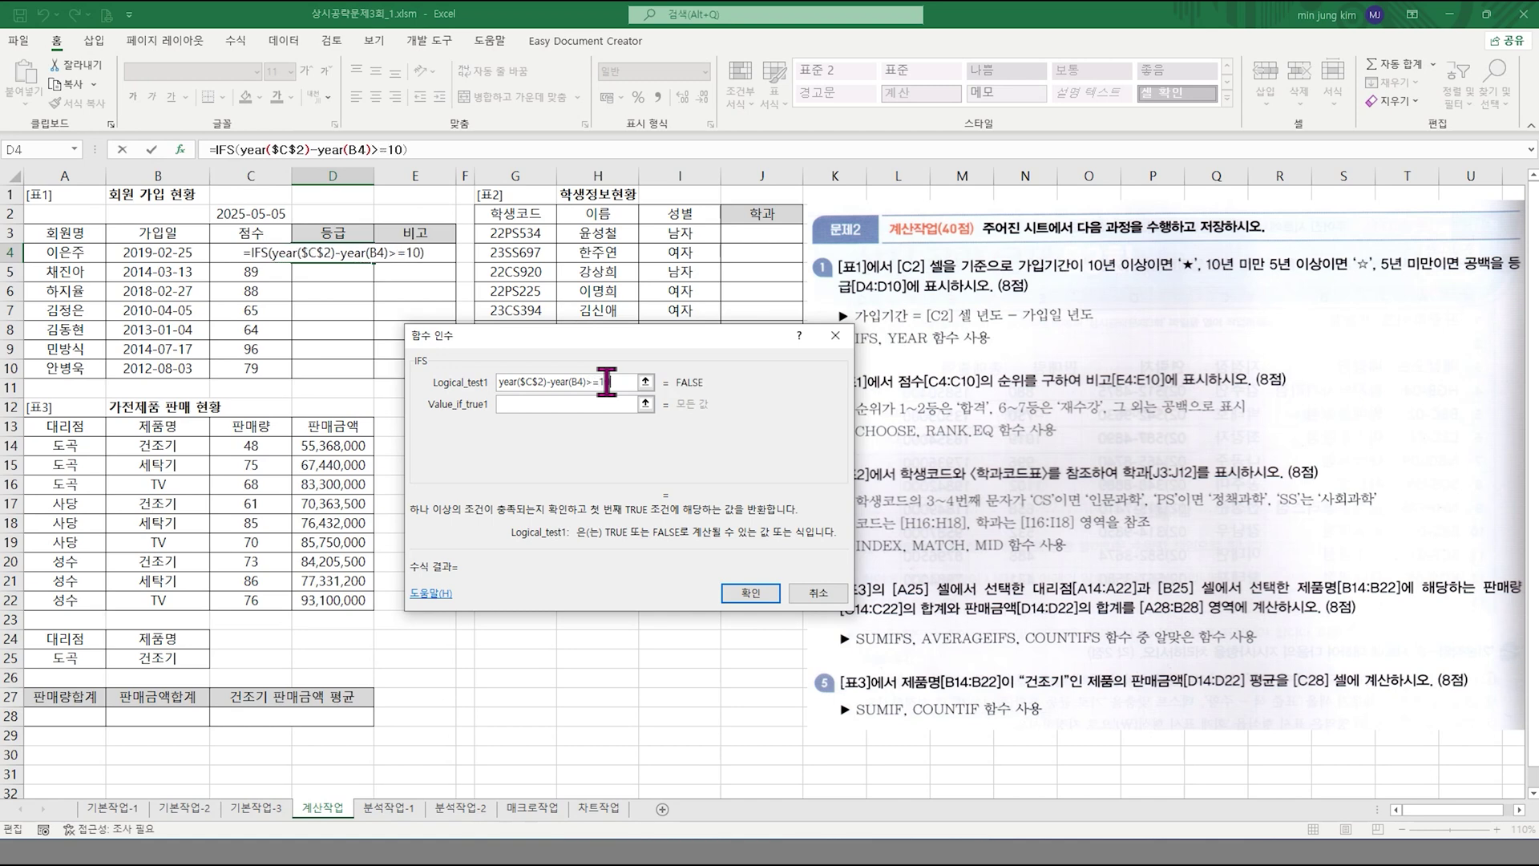
- Set the value returned by the first IFS condition to the special character ★
click(529, 405)
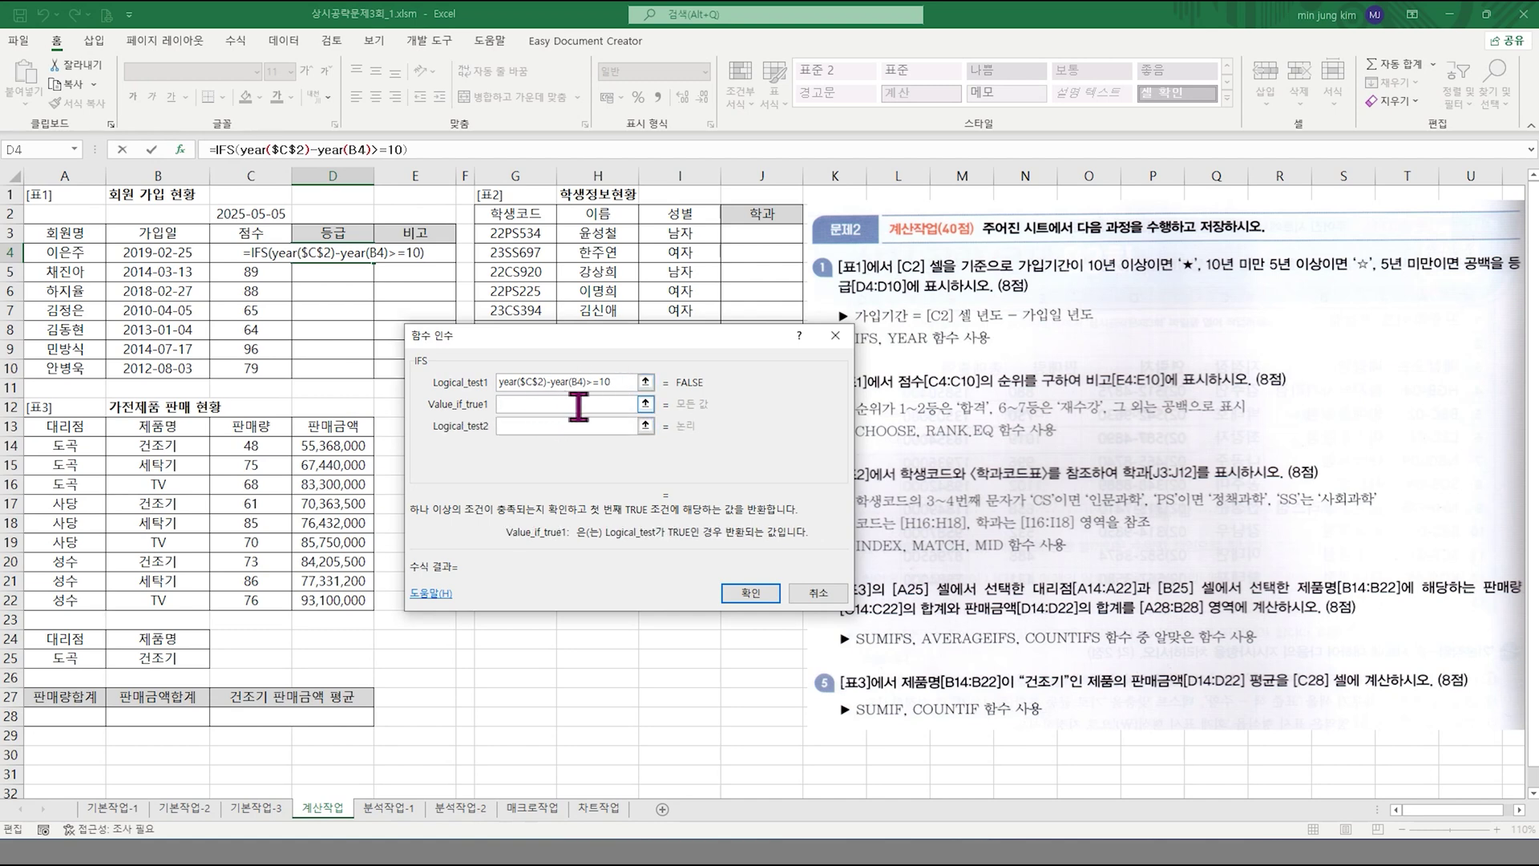
text(a)
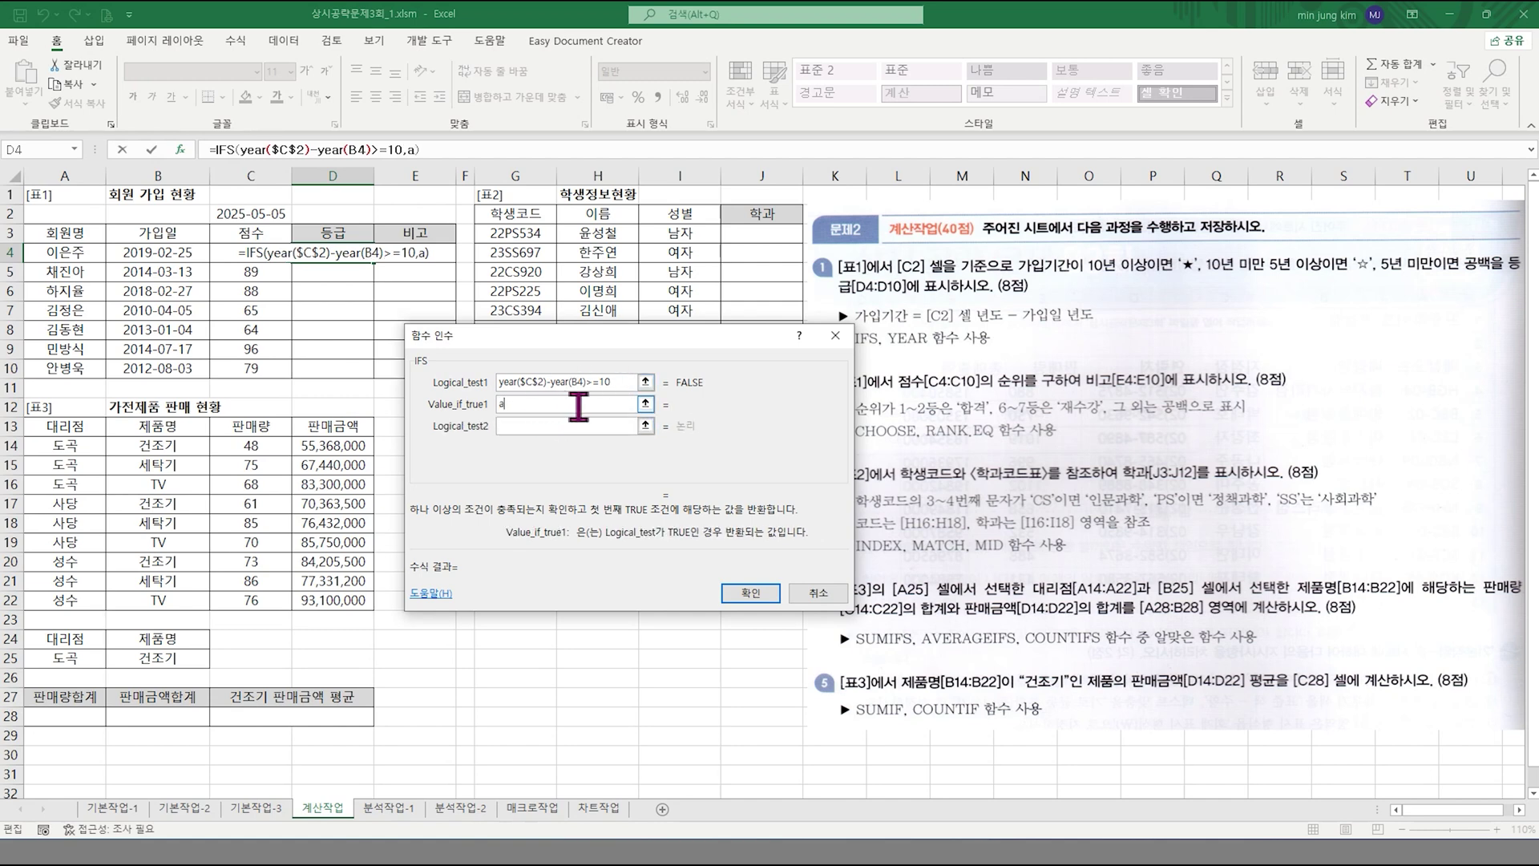
key(BackSpace)
text(ㅁ)
key(Hangul_Hanja)
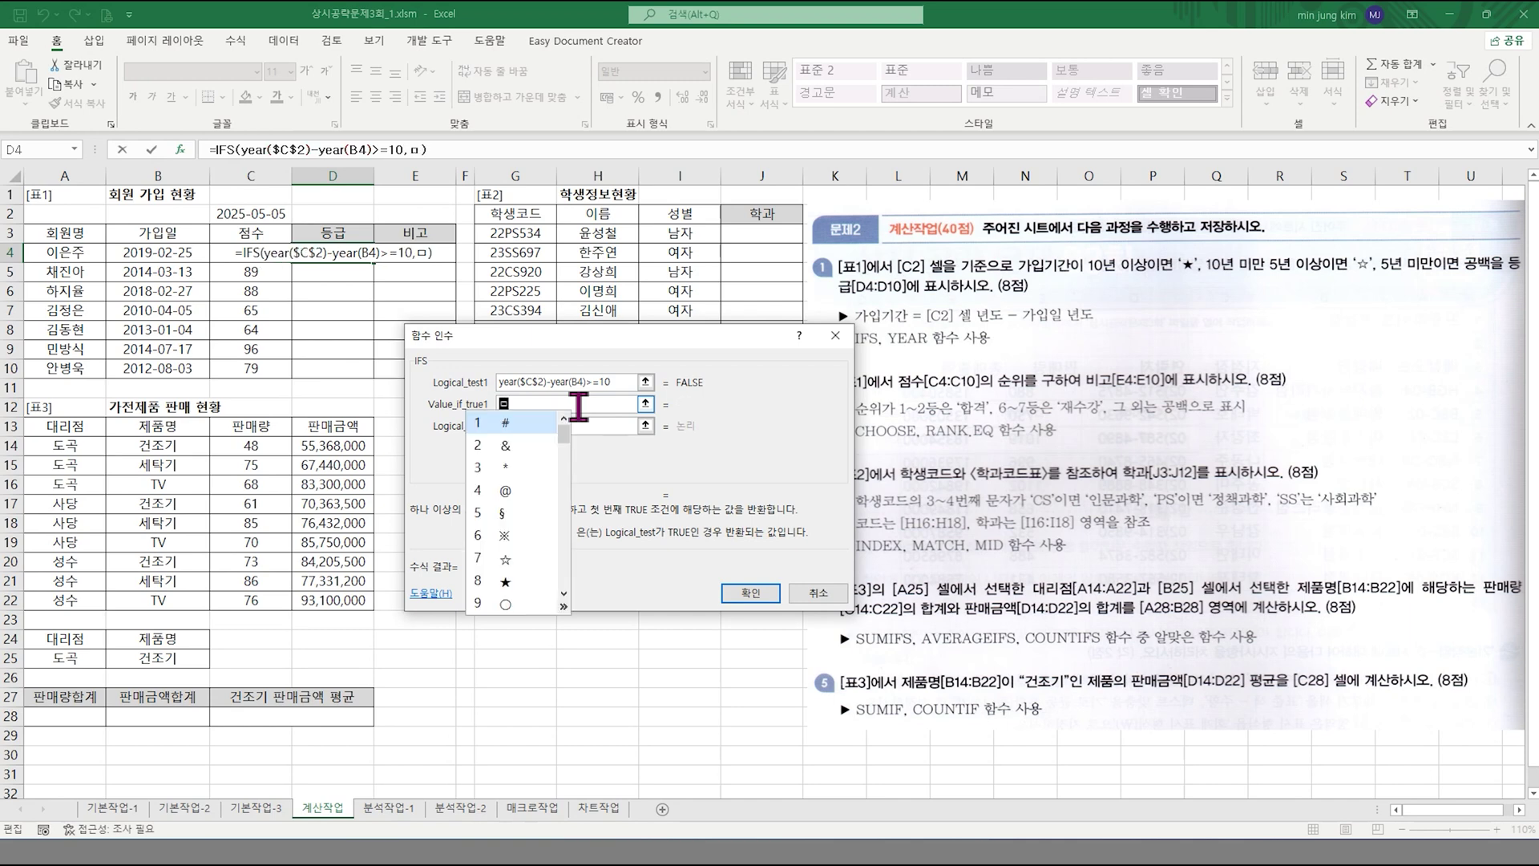
click(505, 582)
- Begin the second logical test with year($C$2)-, keeping the C2 reference absolute
click(534, 427)
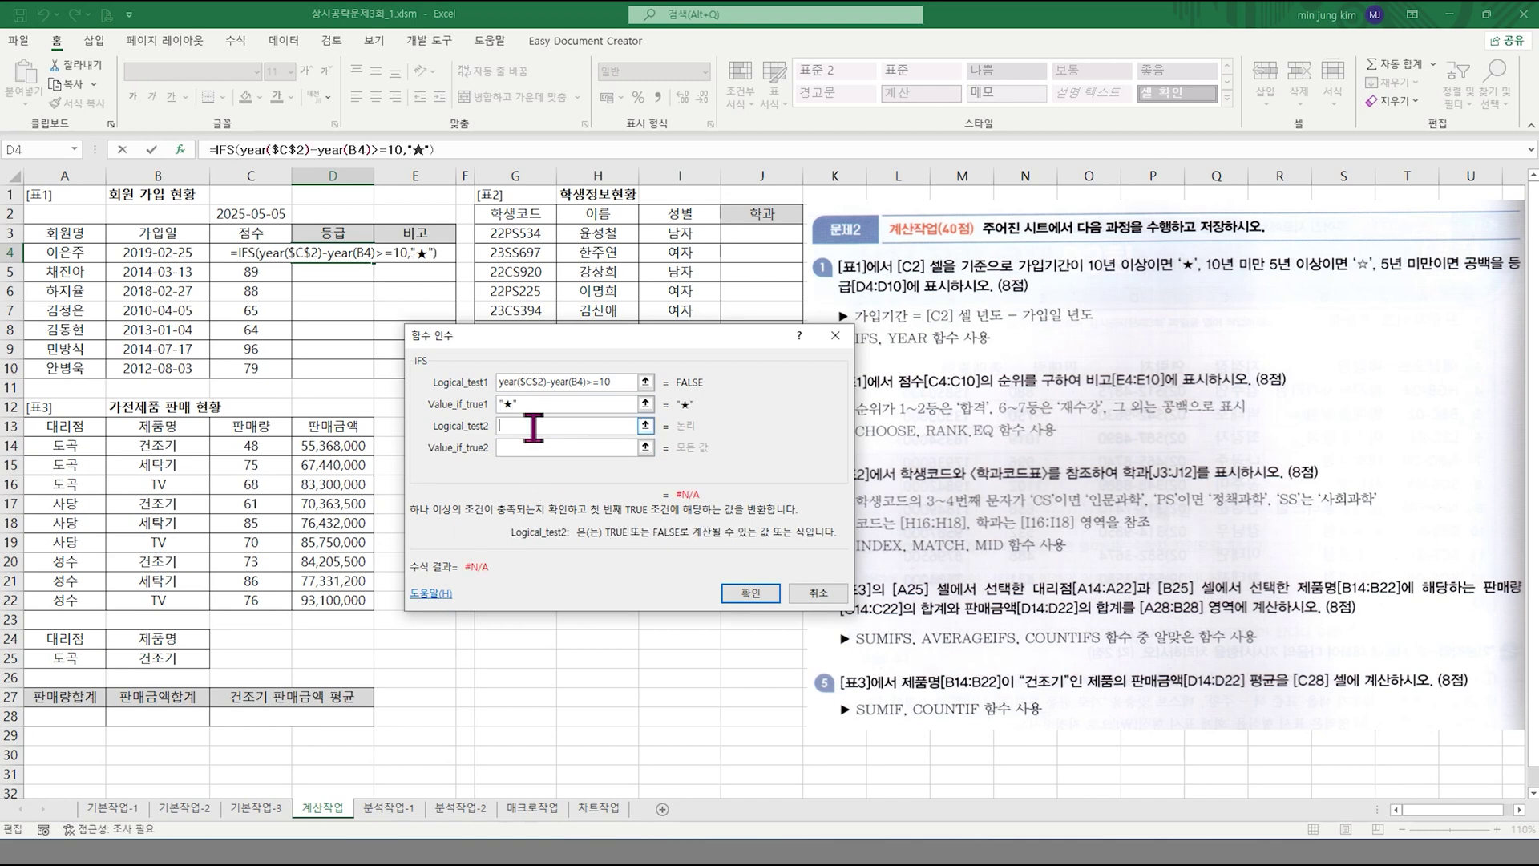
text(ㅆ)
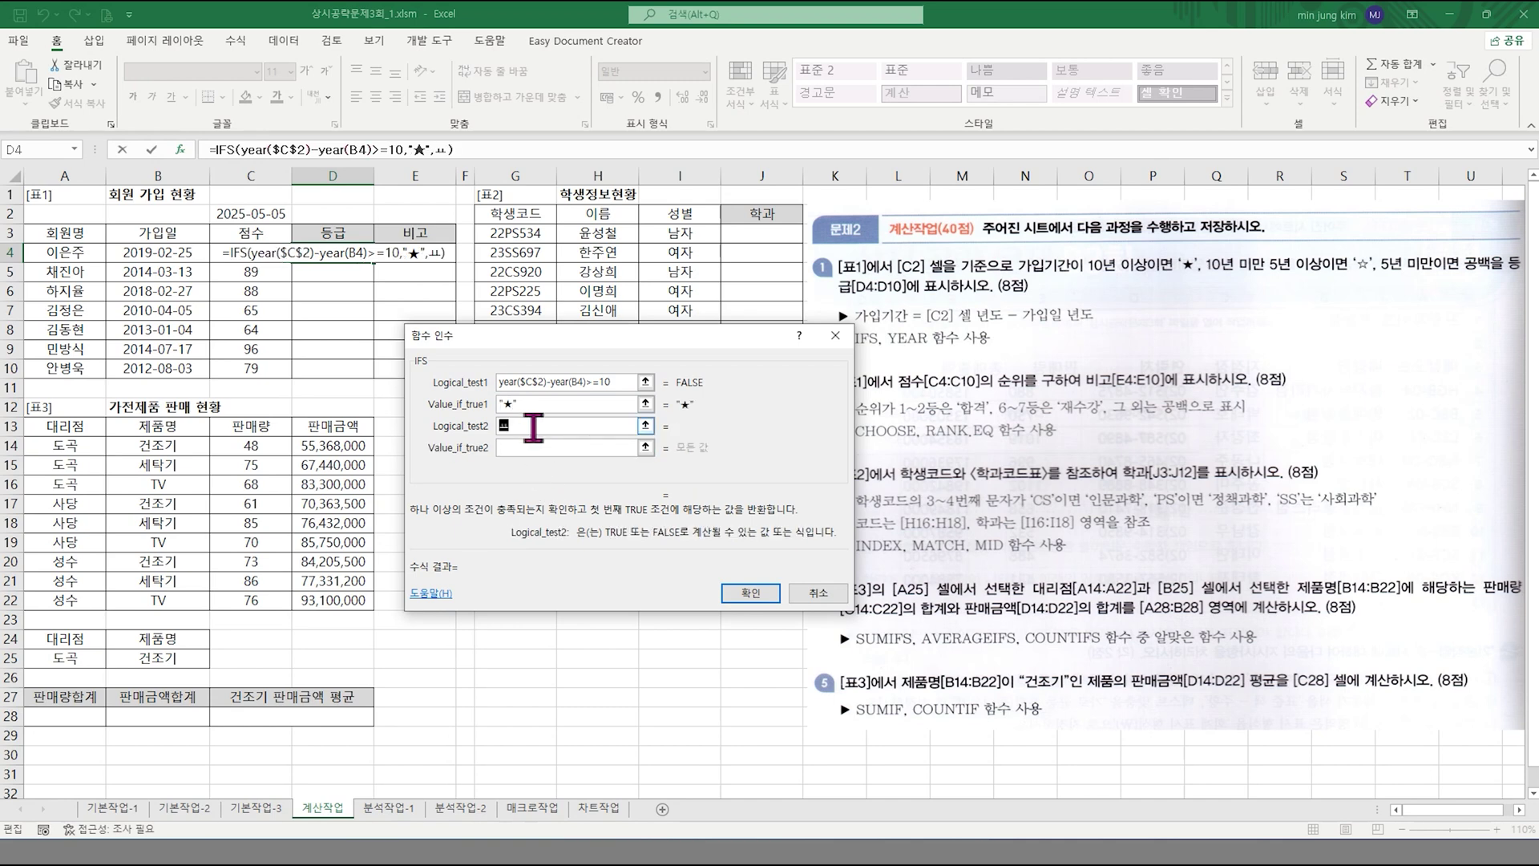
text(ye)
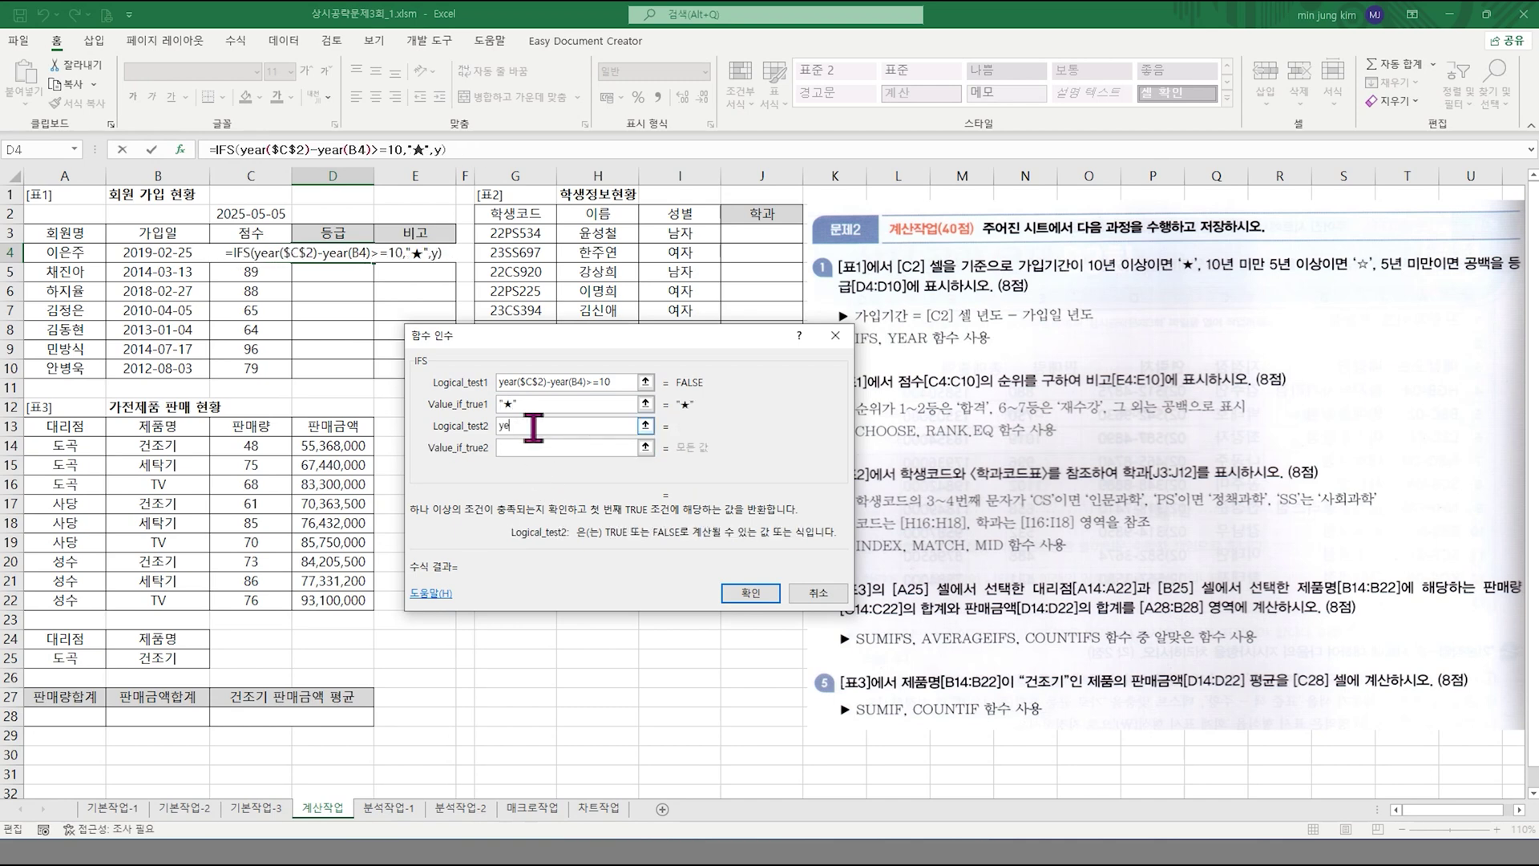
text(ar()
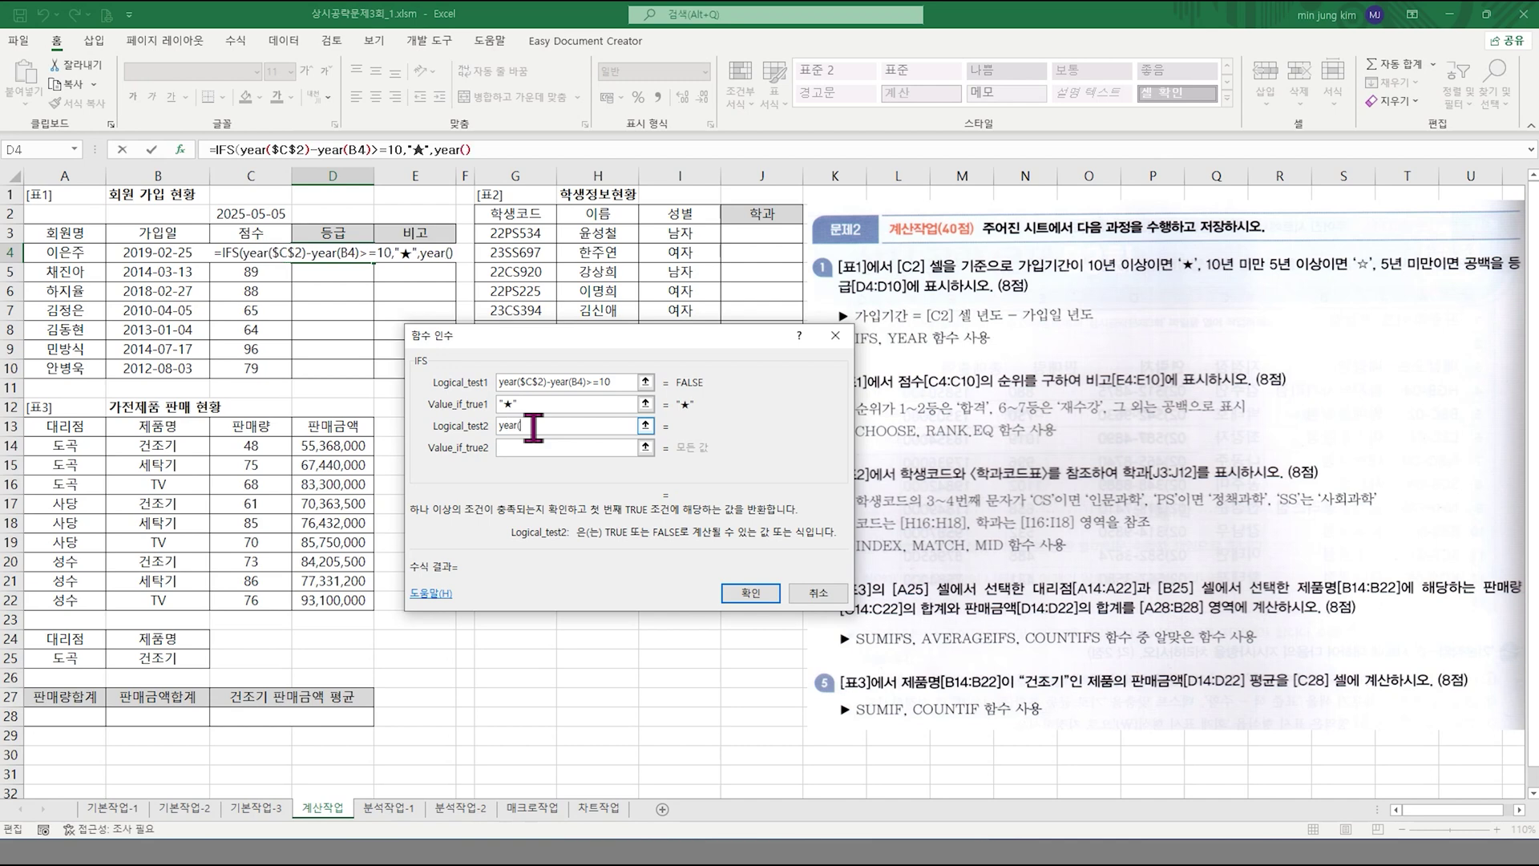
click(256, 213)
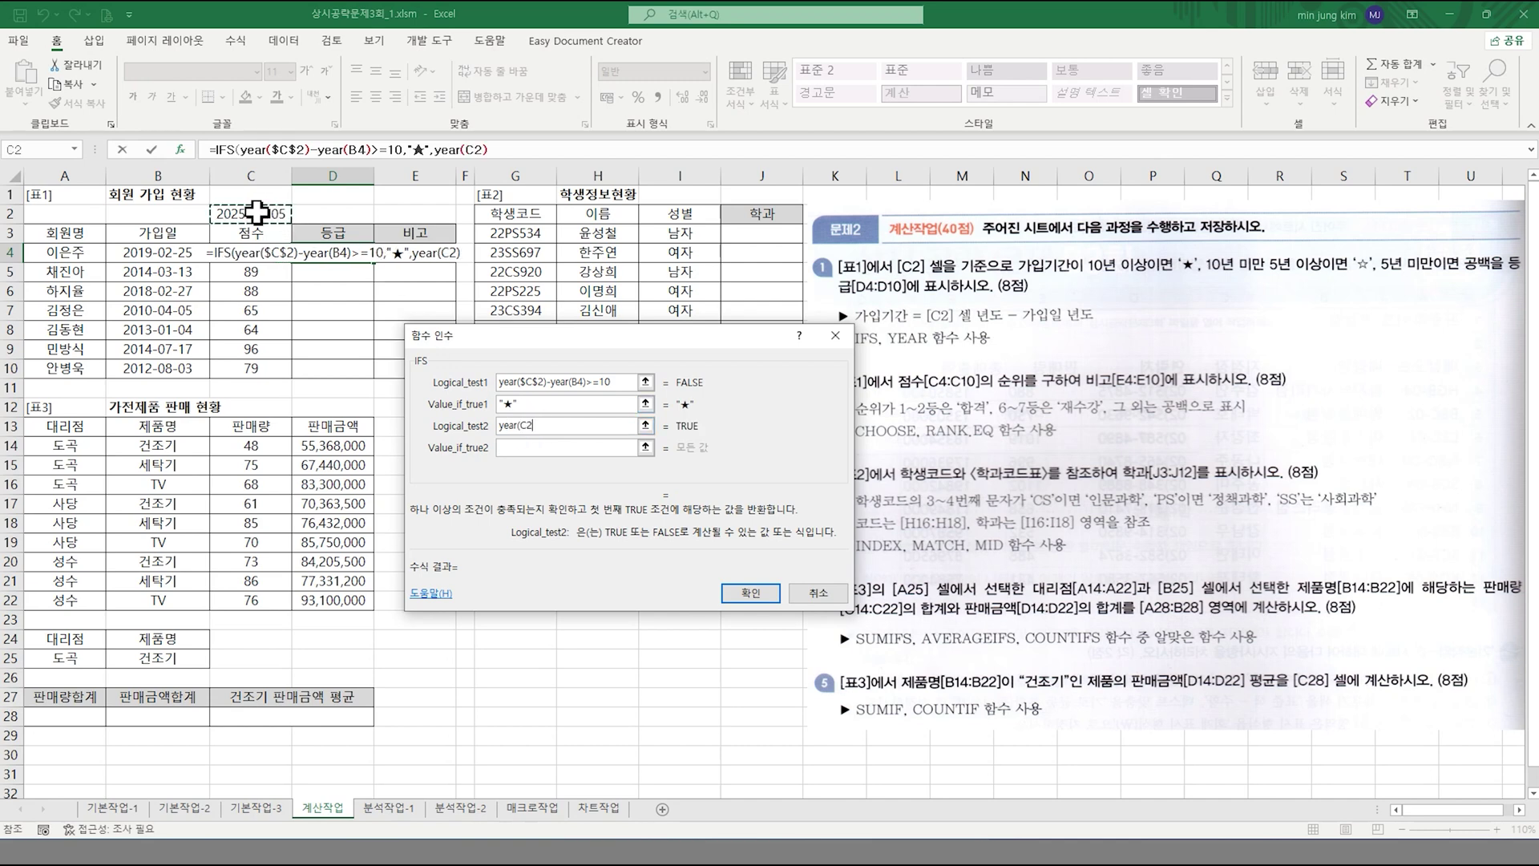
key(F4)
text(_)
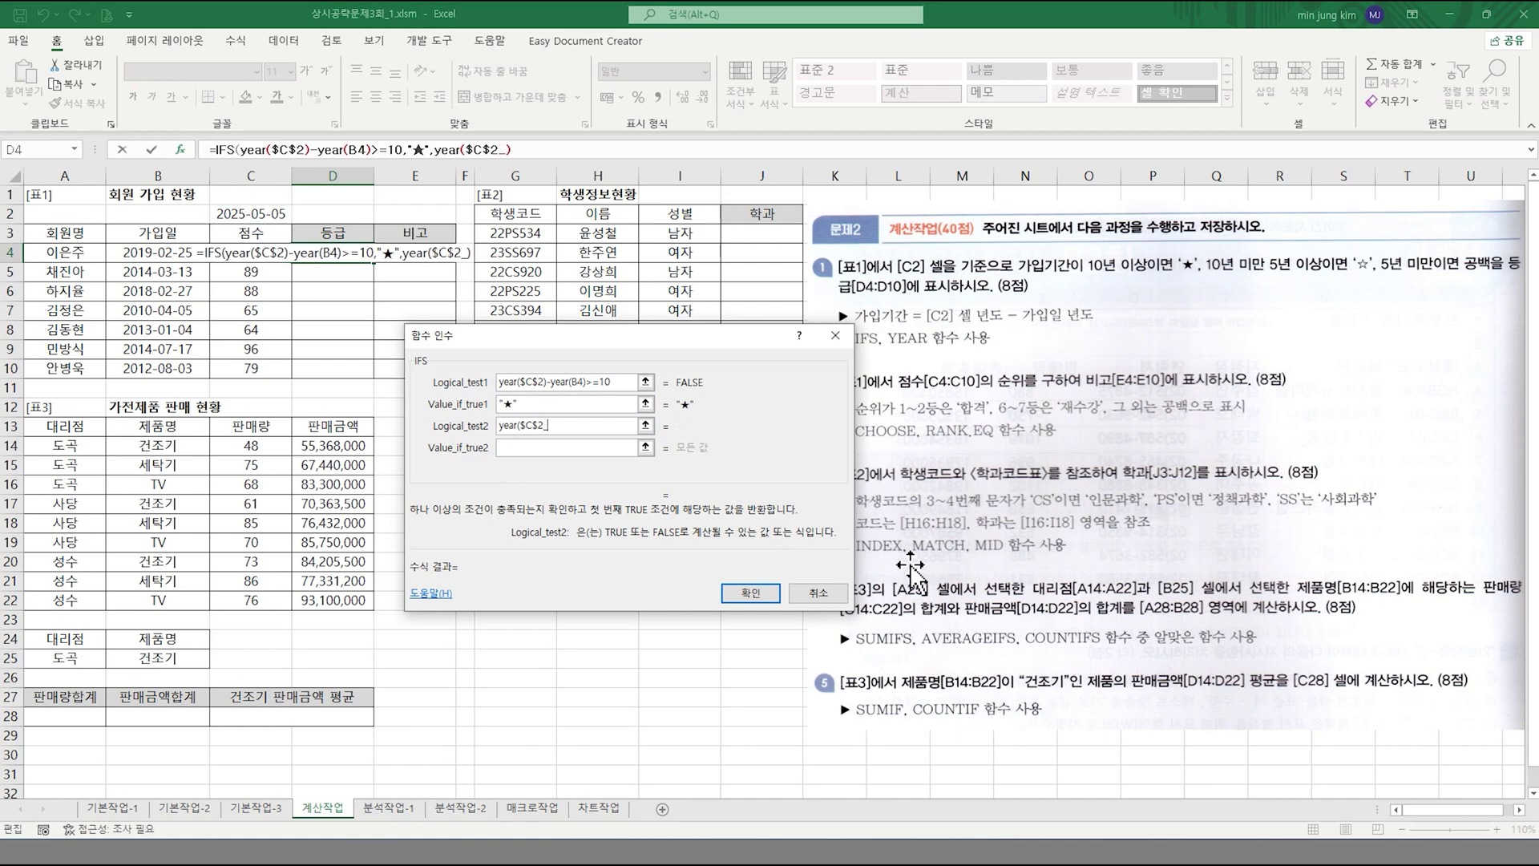
text()-)
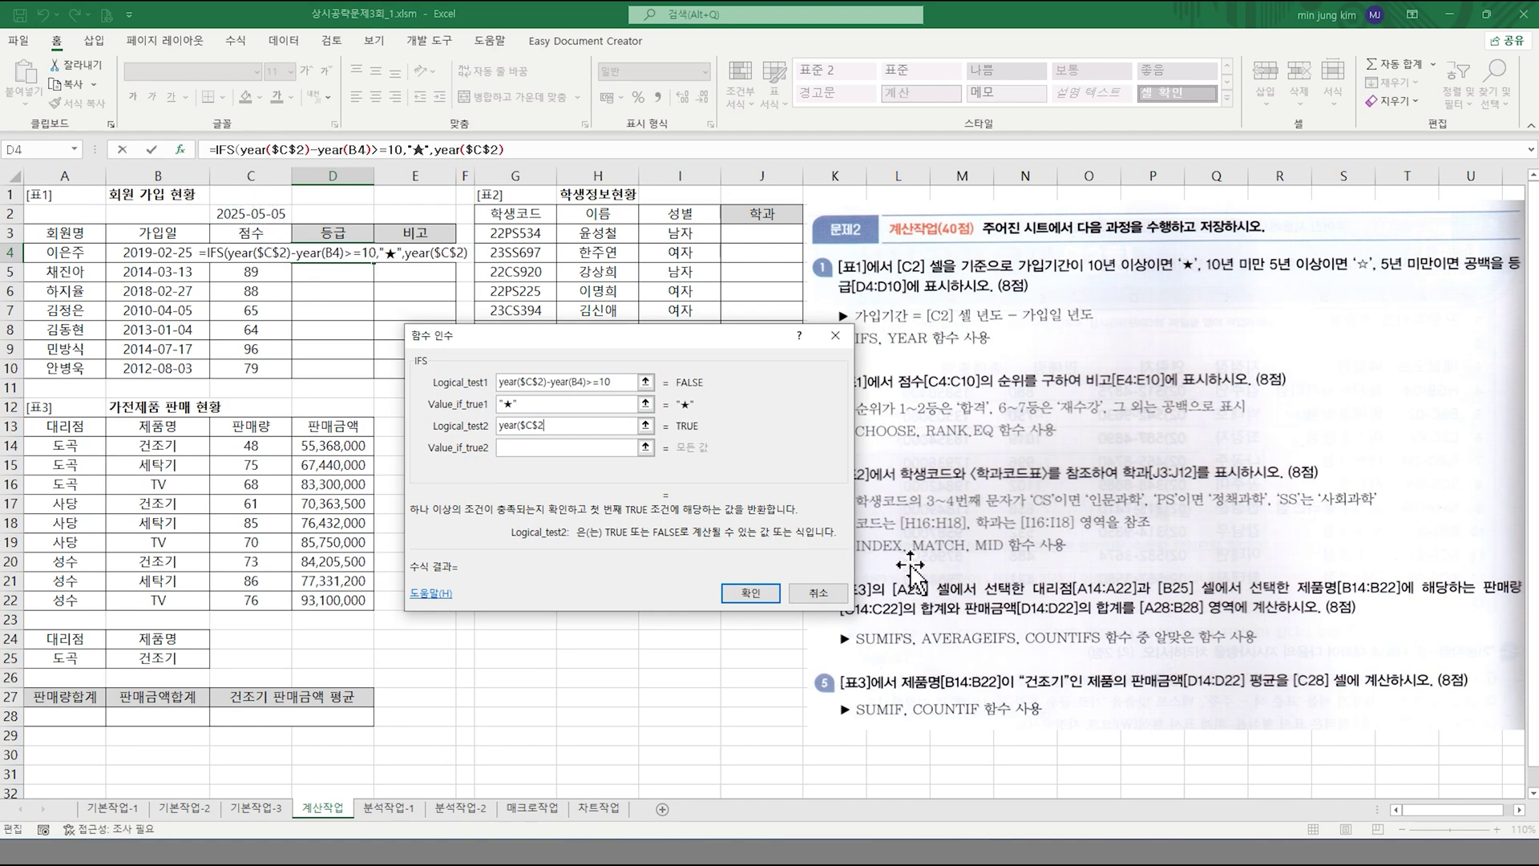
- Complete the second logical test with year(B4)>=5
text(year()
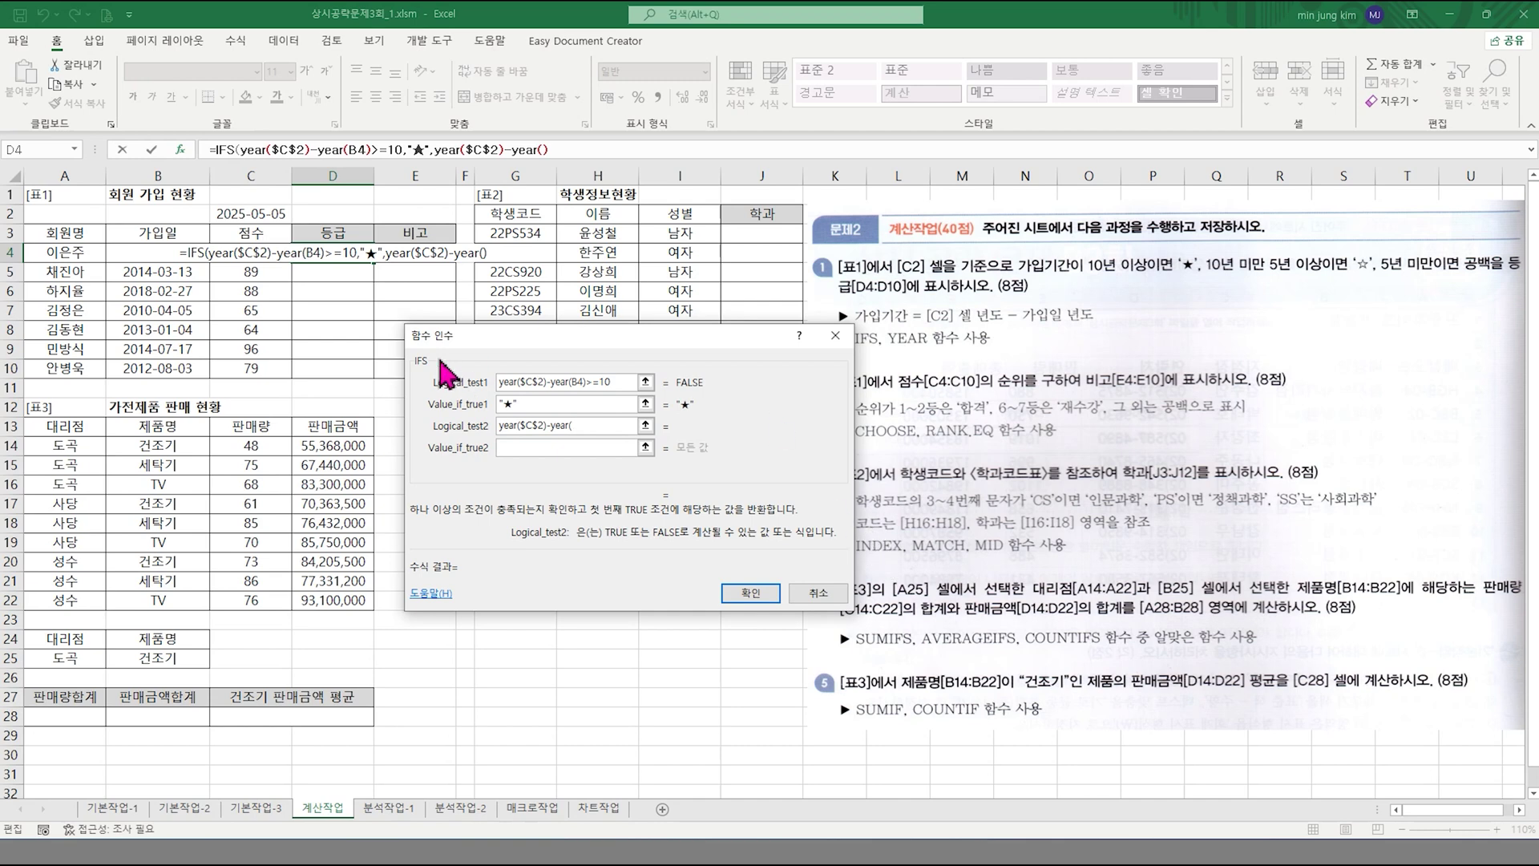
click(166, 255)
text())
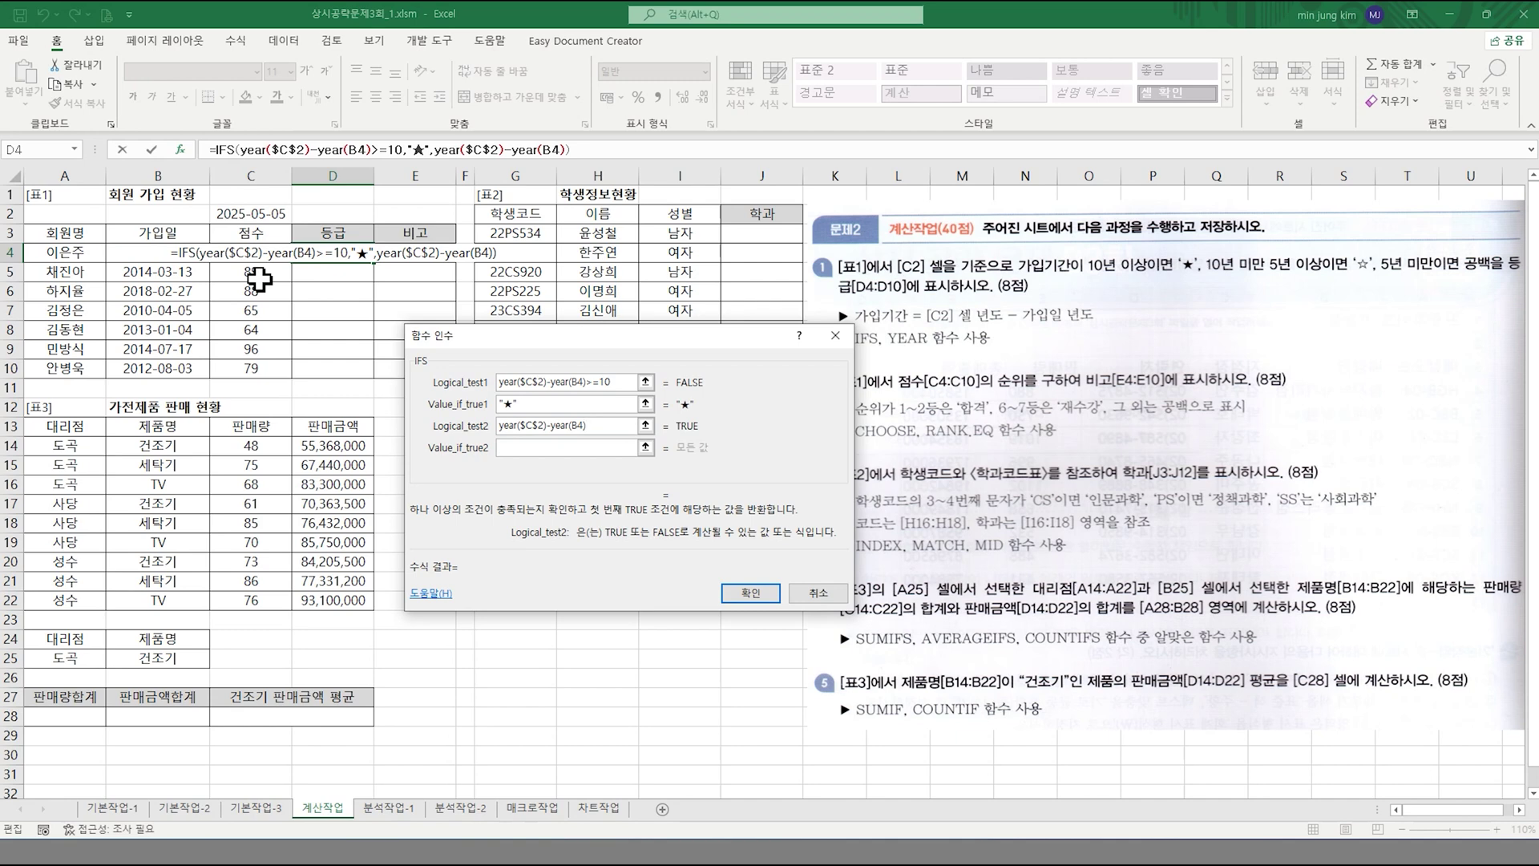
text(>=)
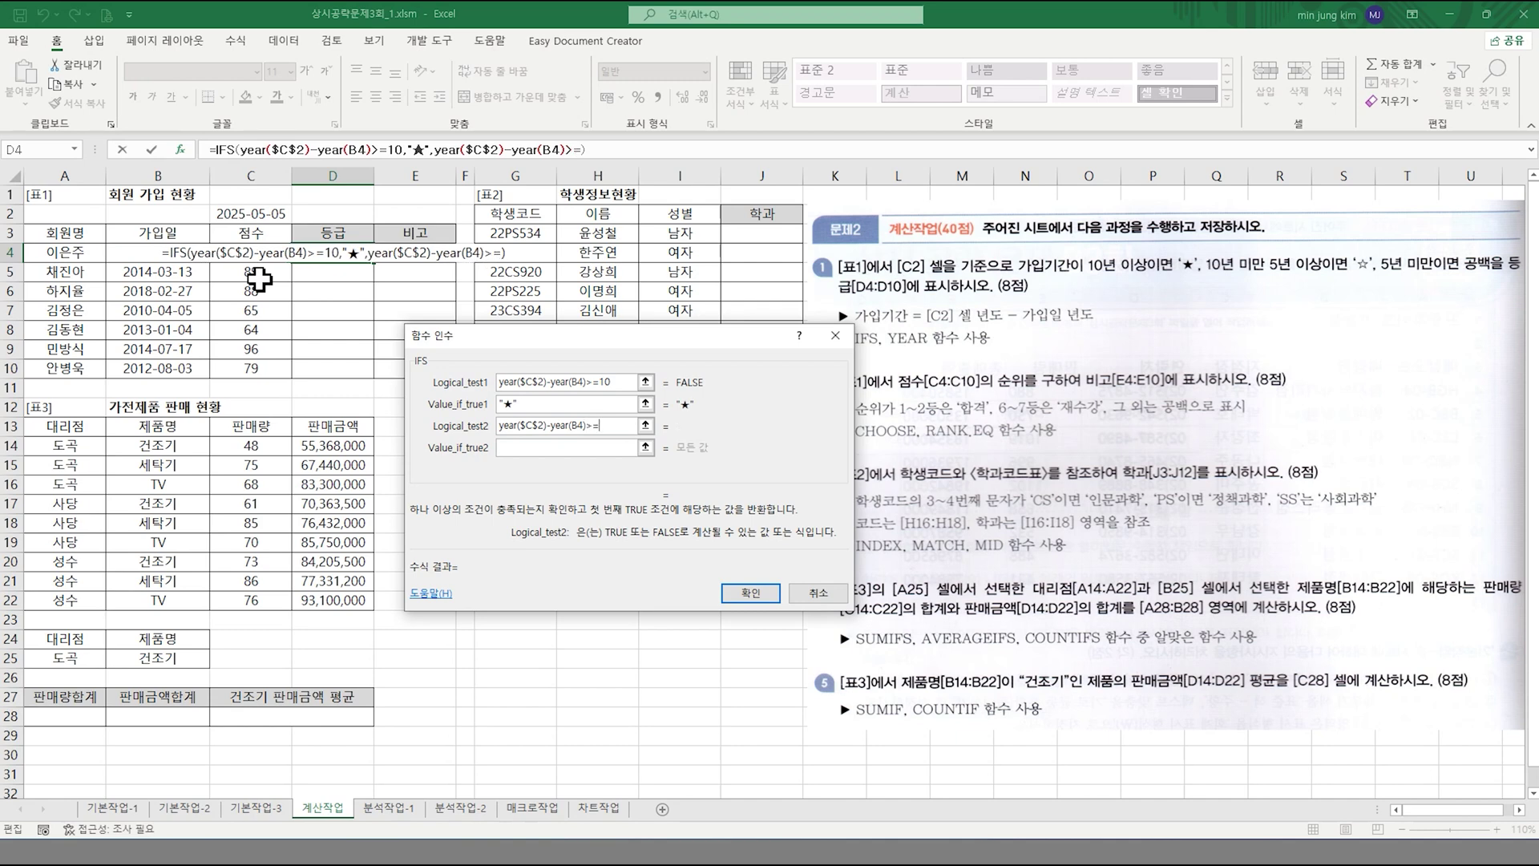
text(5)
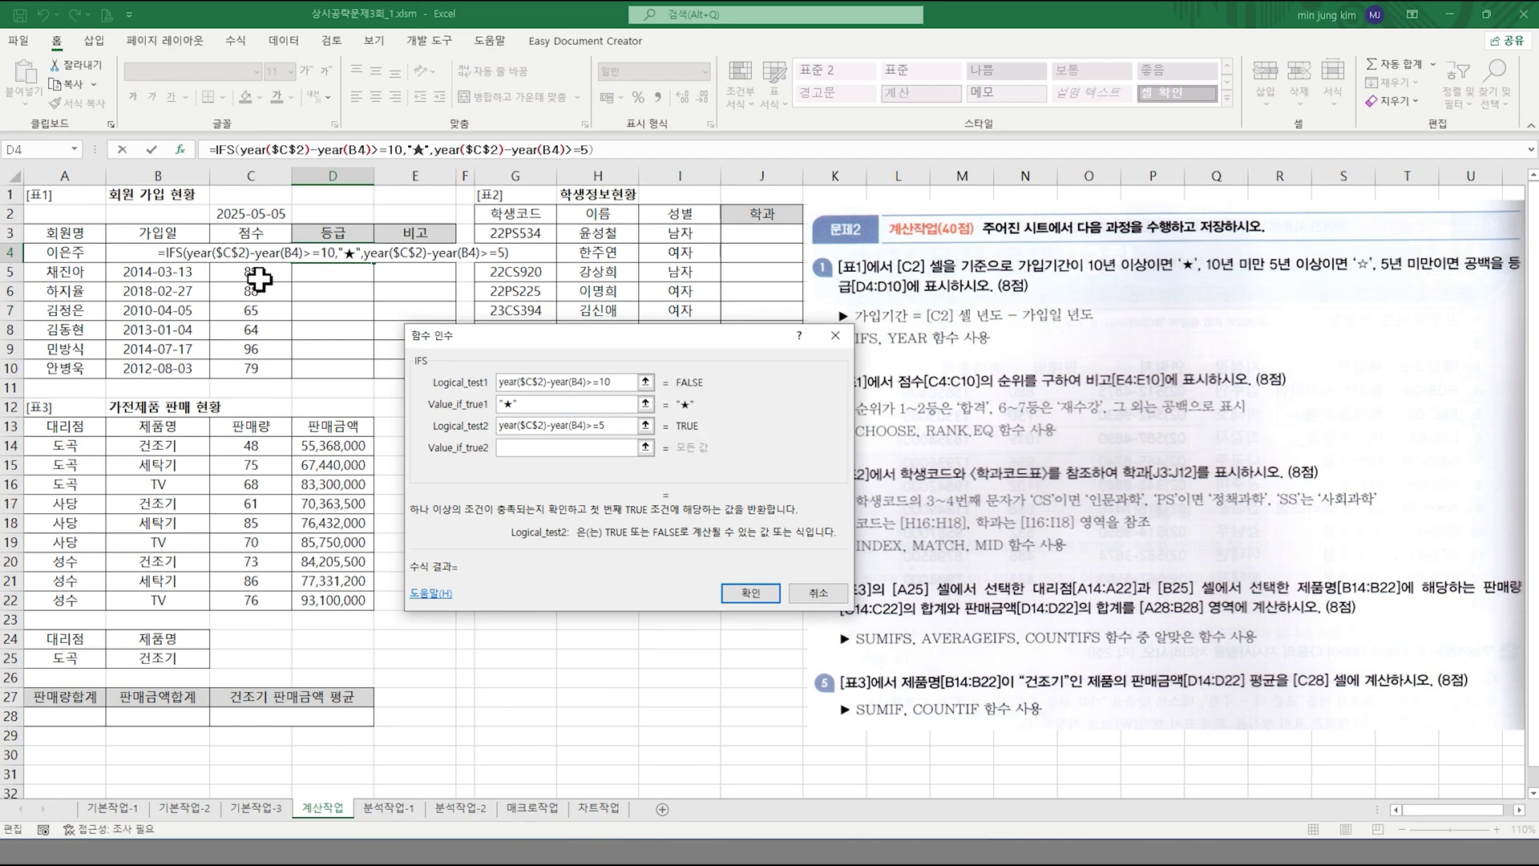
- Set the value returned by the second IFS condition to the special character ☆
click(564, 446)
text(a)
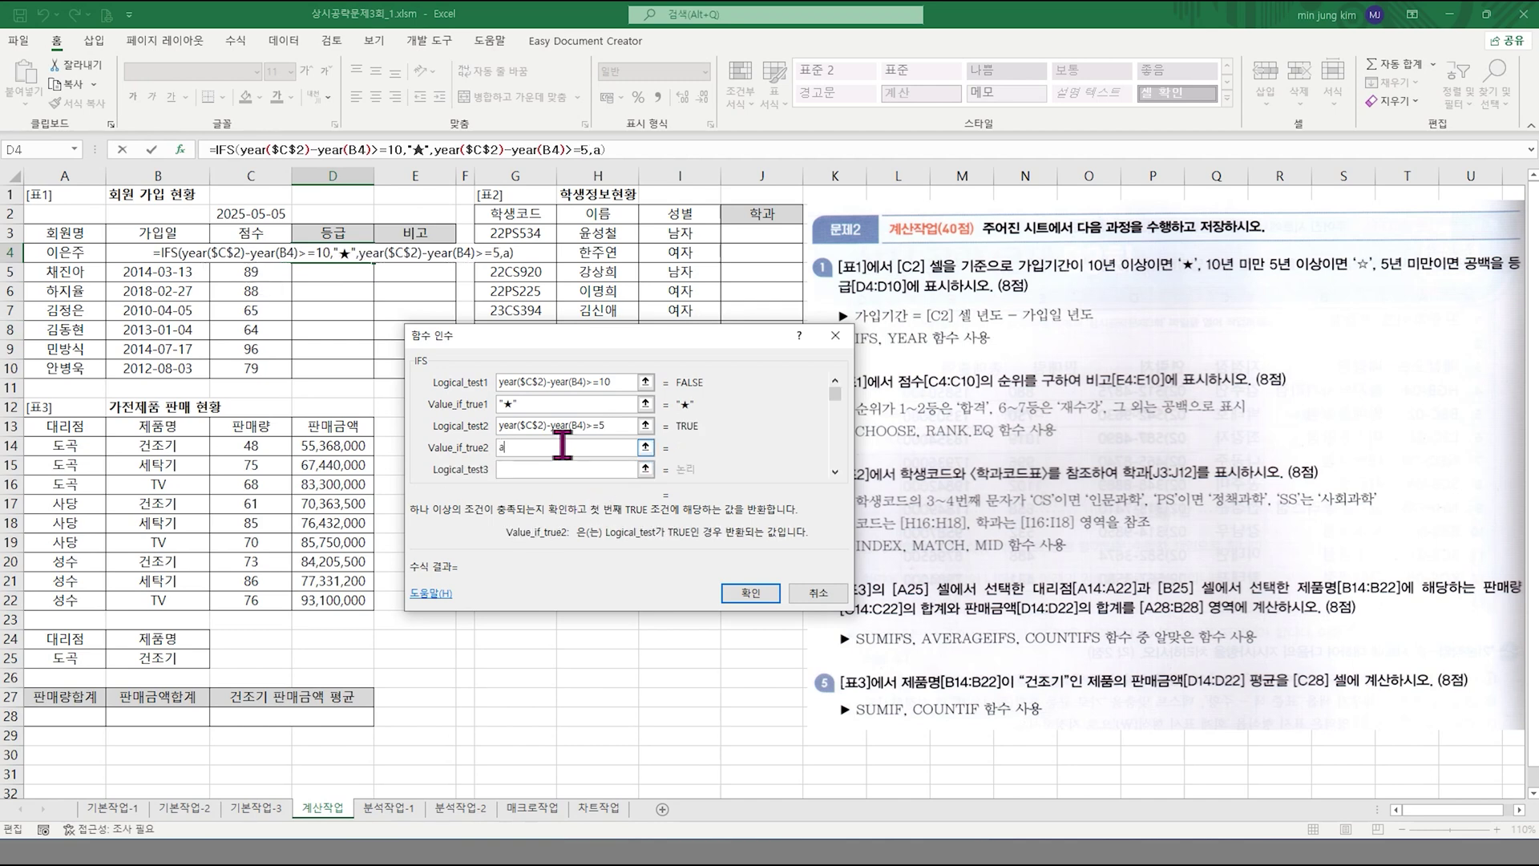
key(BackSpace)
key(Hangul)
text(ㅁ)
key(Hangul_Hanja)
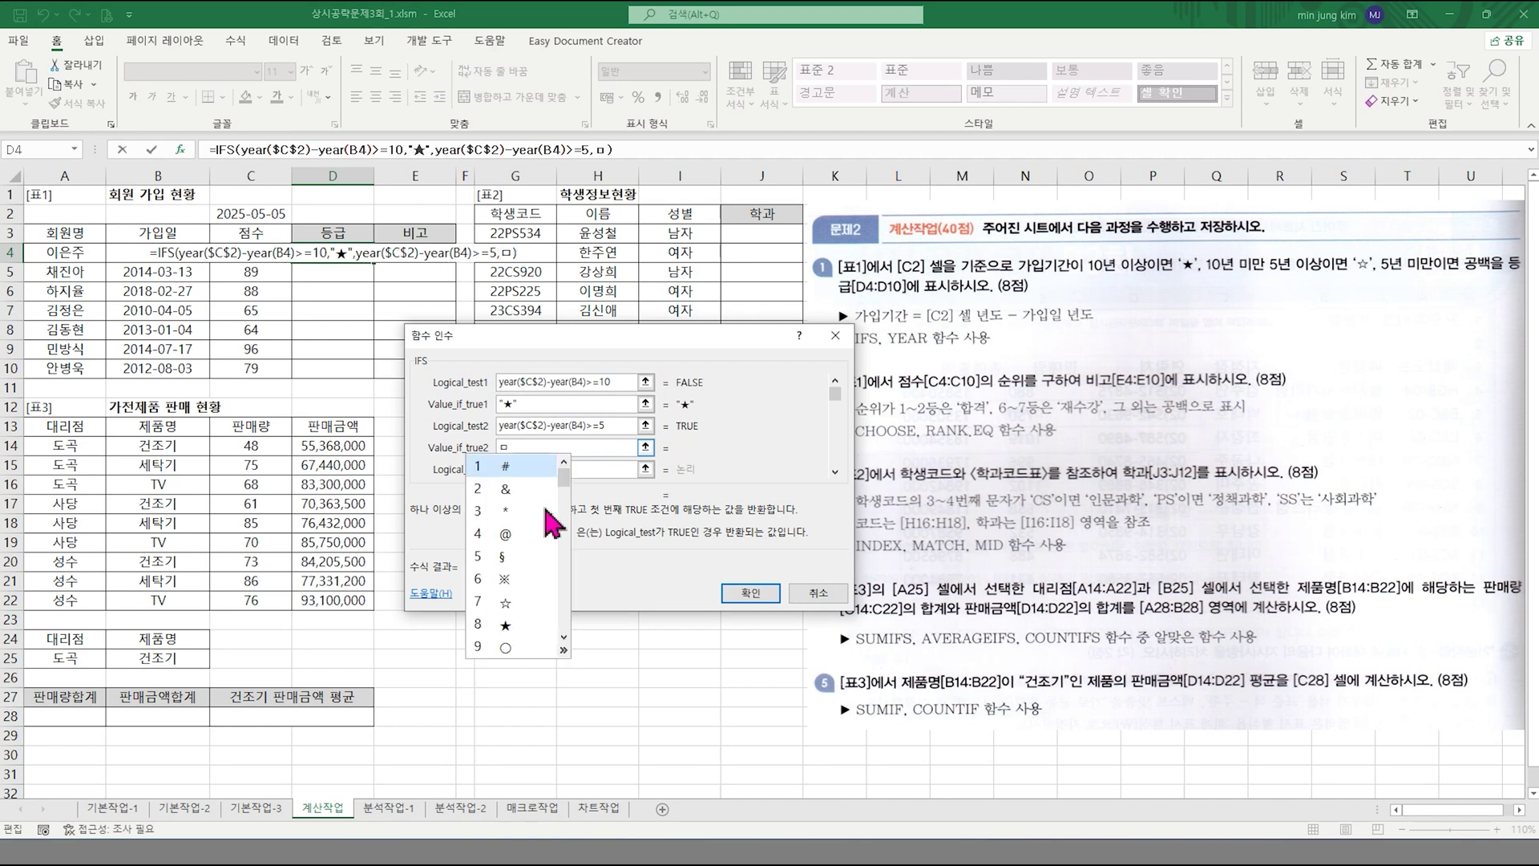
click(505, 603)
- Add true as the third logical test with an empty string "" as its value
click(553, 469)
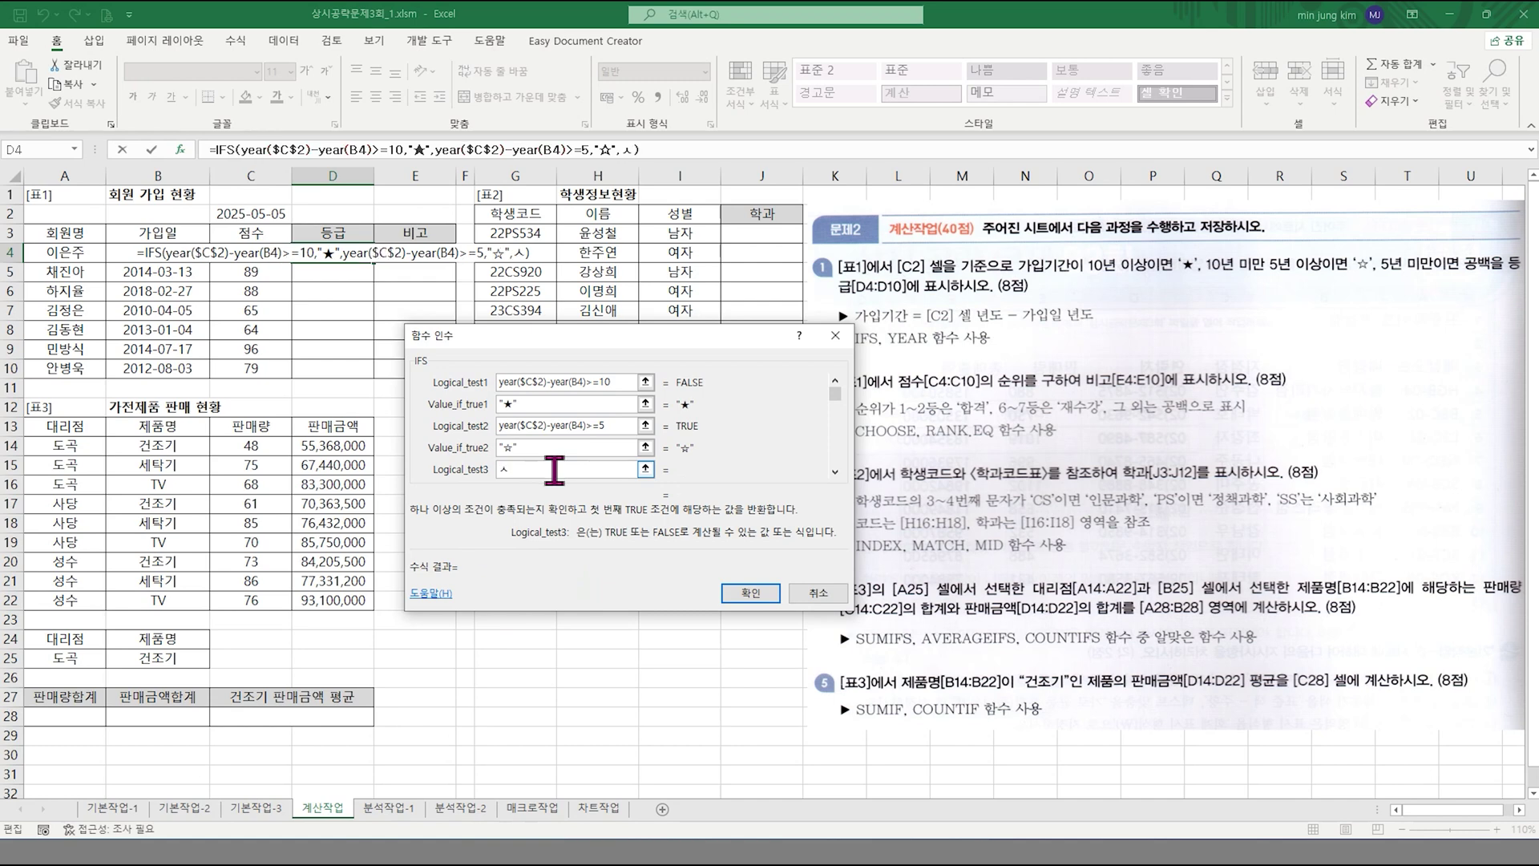
text(true)
key(Tab)
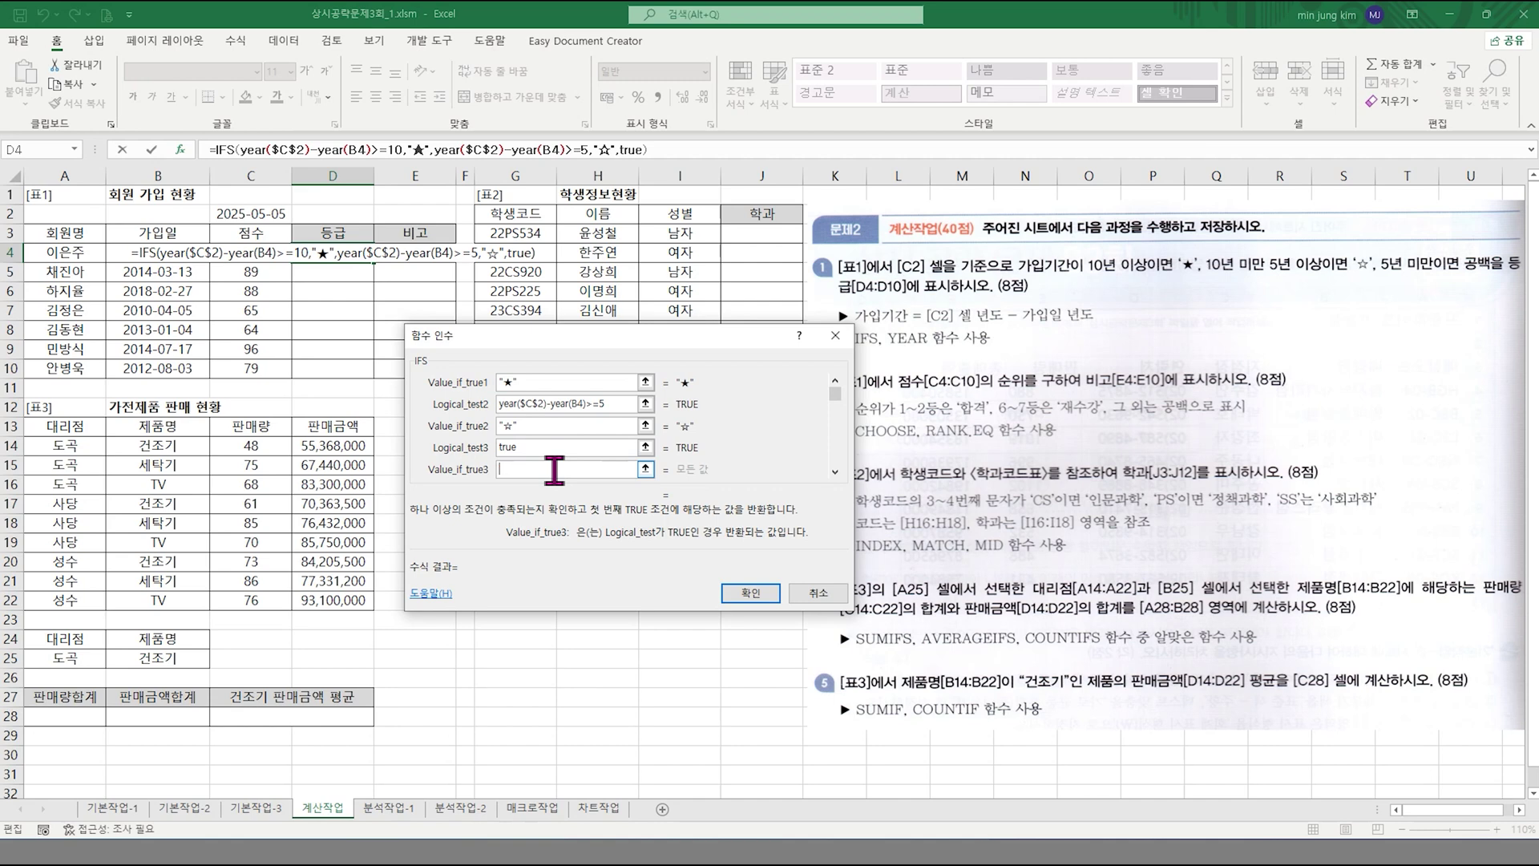
text("")
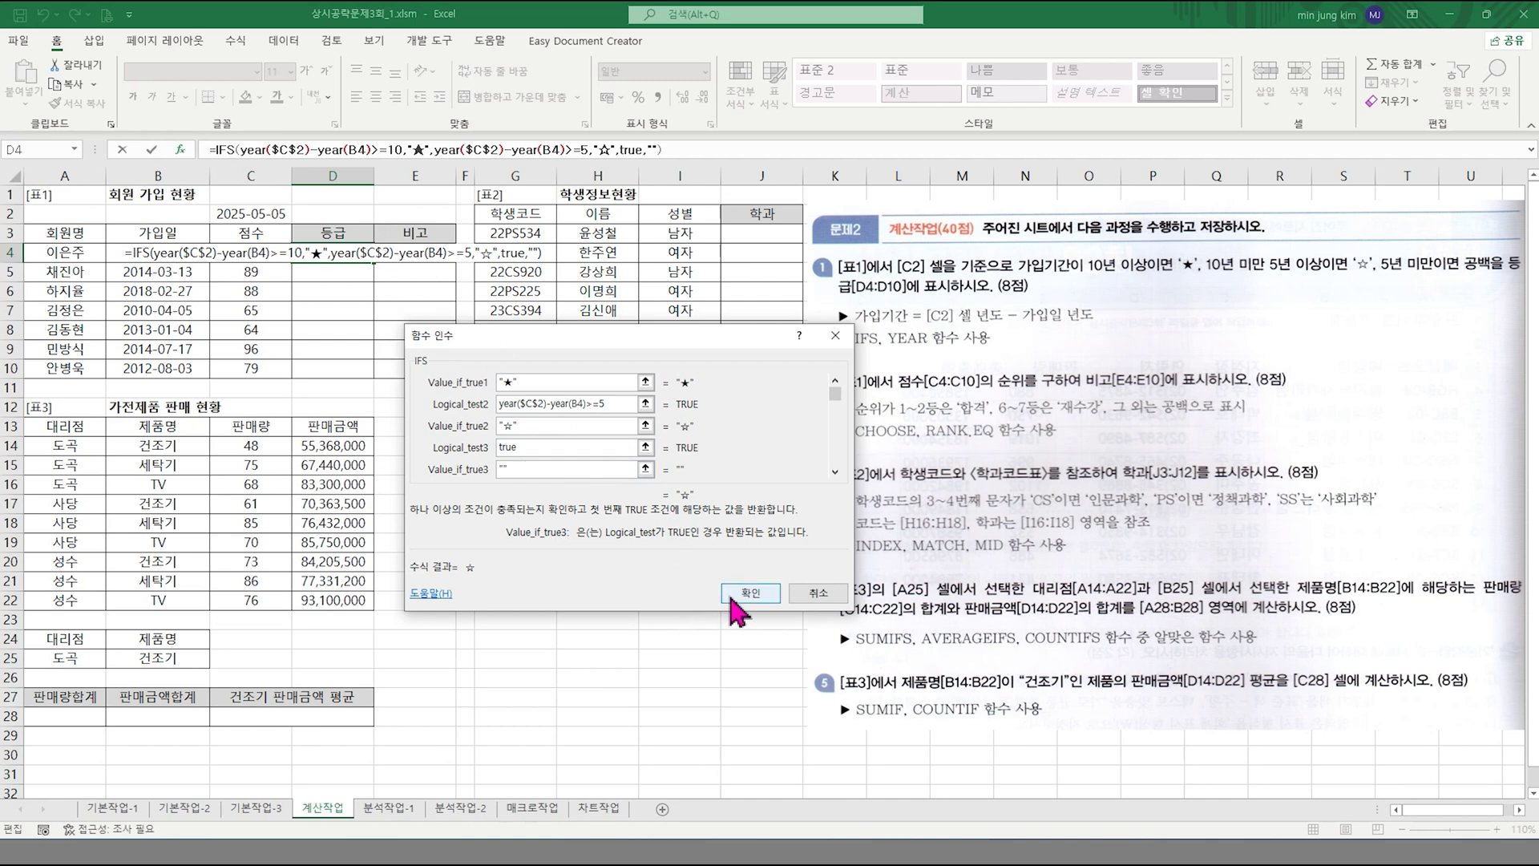
click(836, 381)
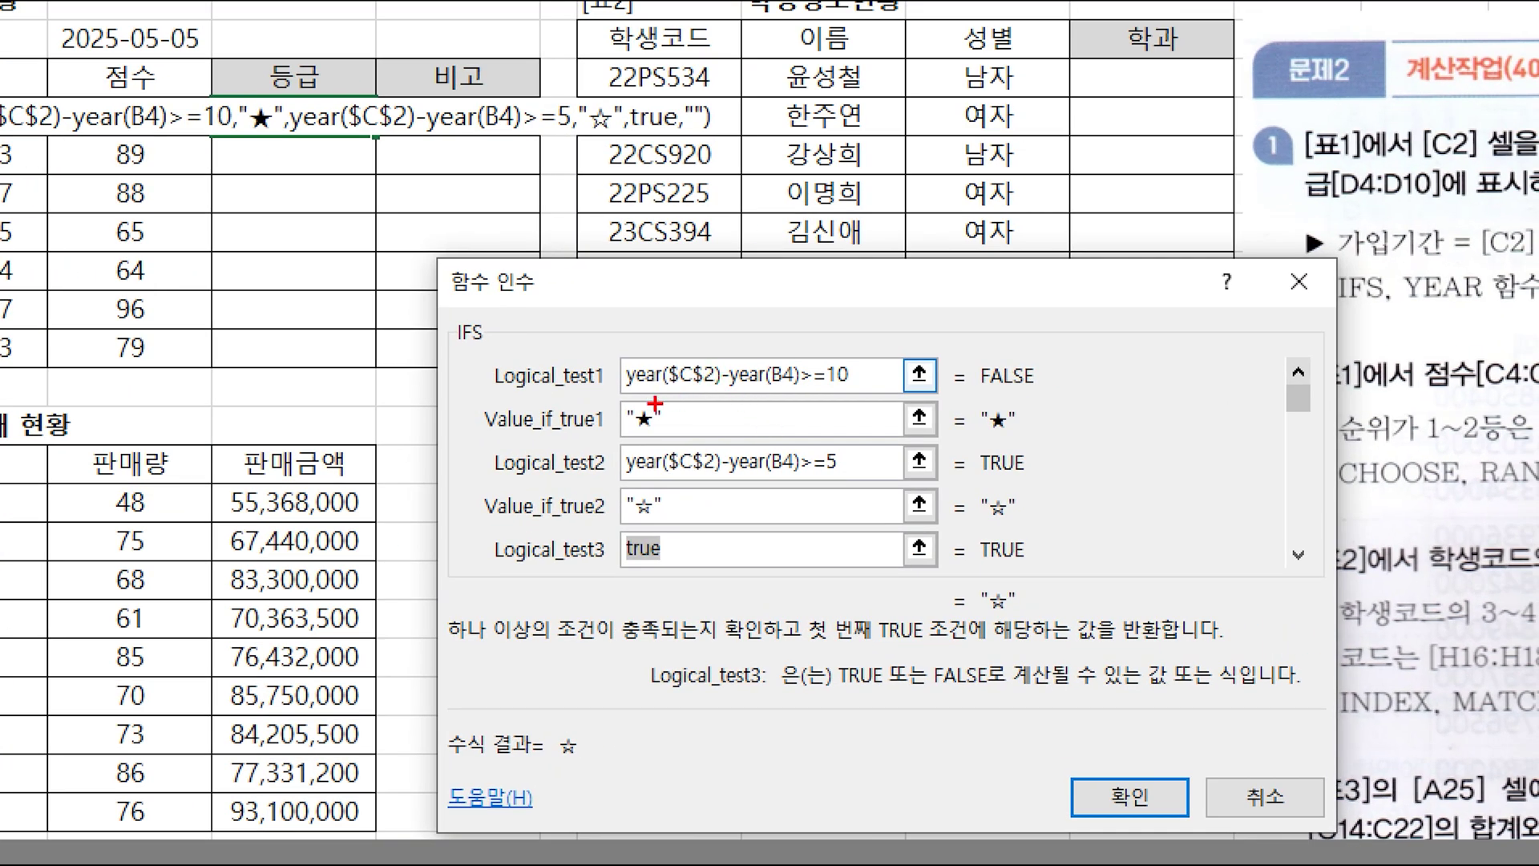
drag(626, 393, 719, 393)
drag(733, 395, 784, 395)
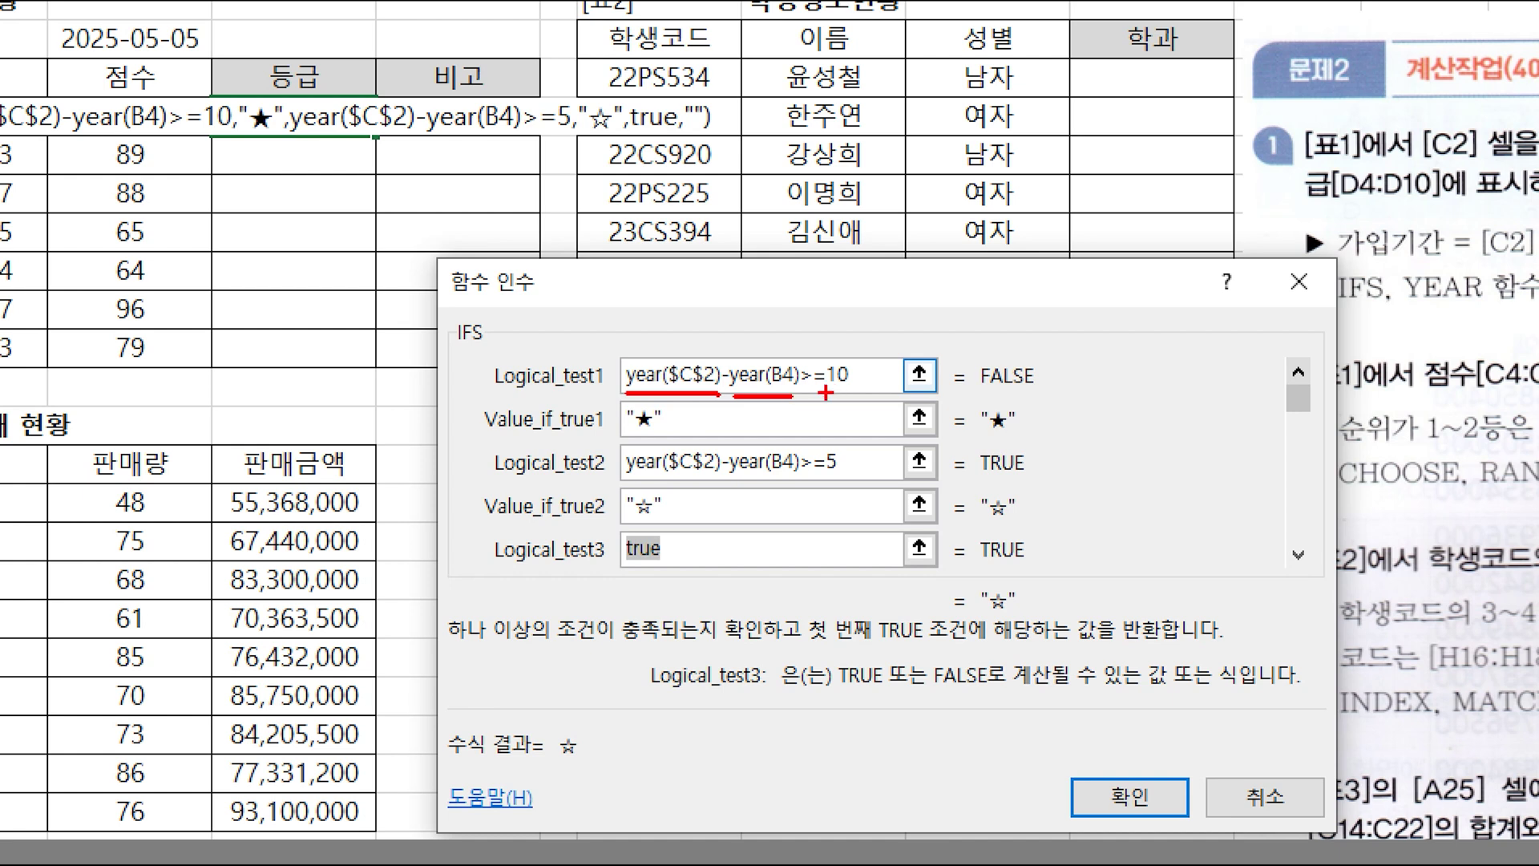
drag(804, 394, 846, 395)
drag(620, 483, 794, 482)
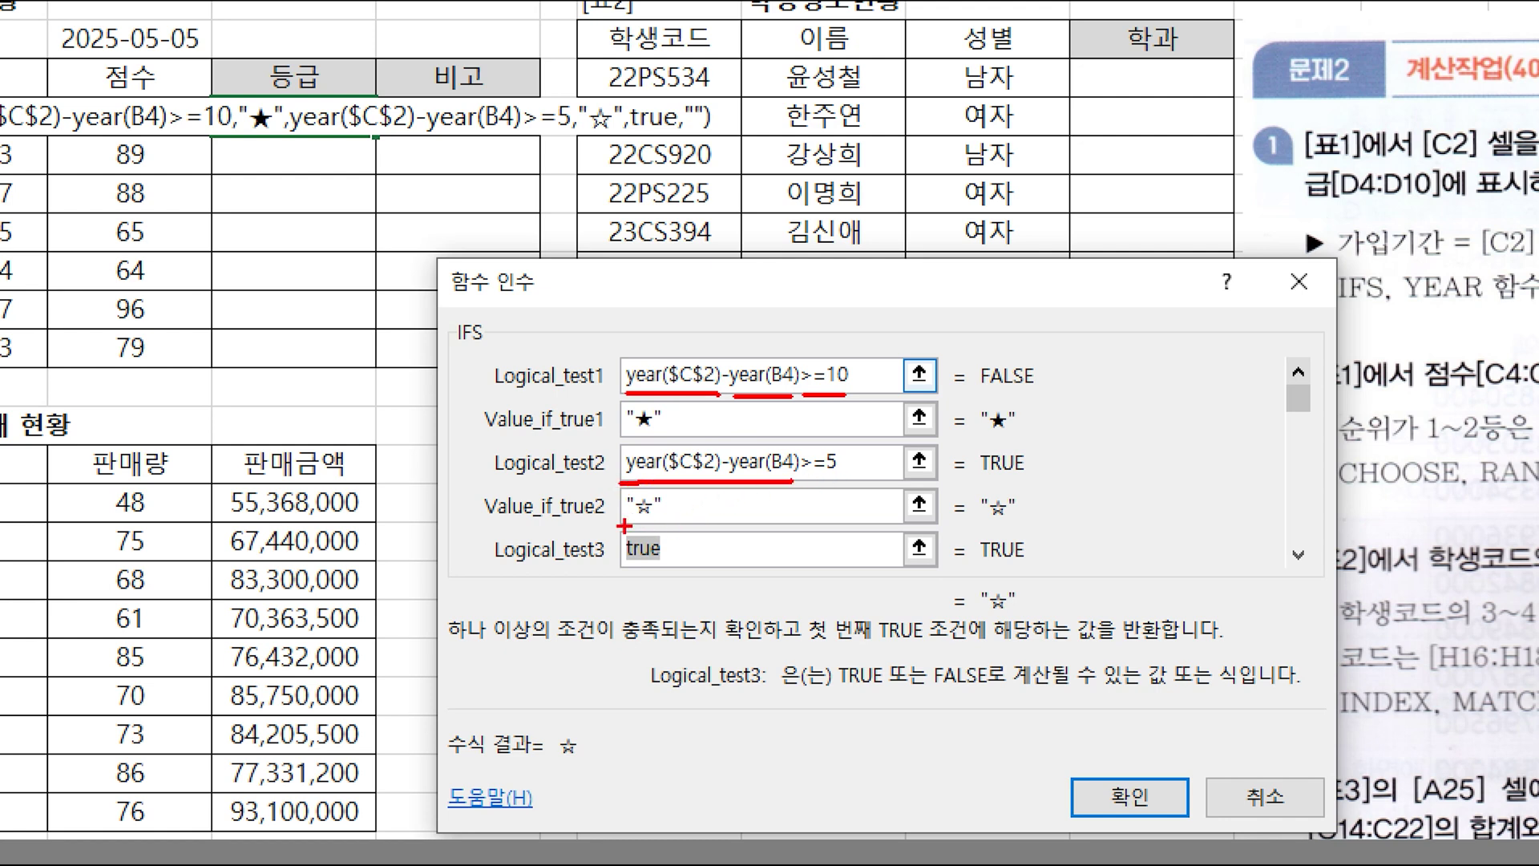
mouse_move(623, 566)
mouse_down()
mouse_move(661, 567)
mouse_move(691, 600)
mouse_up()
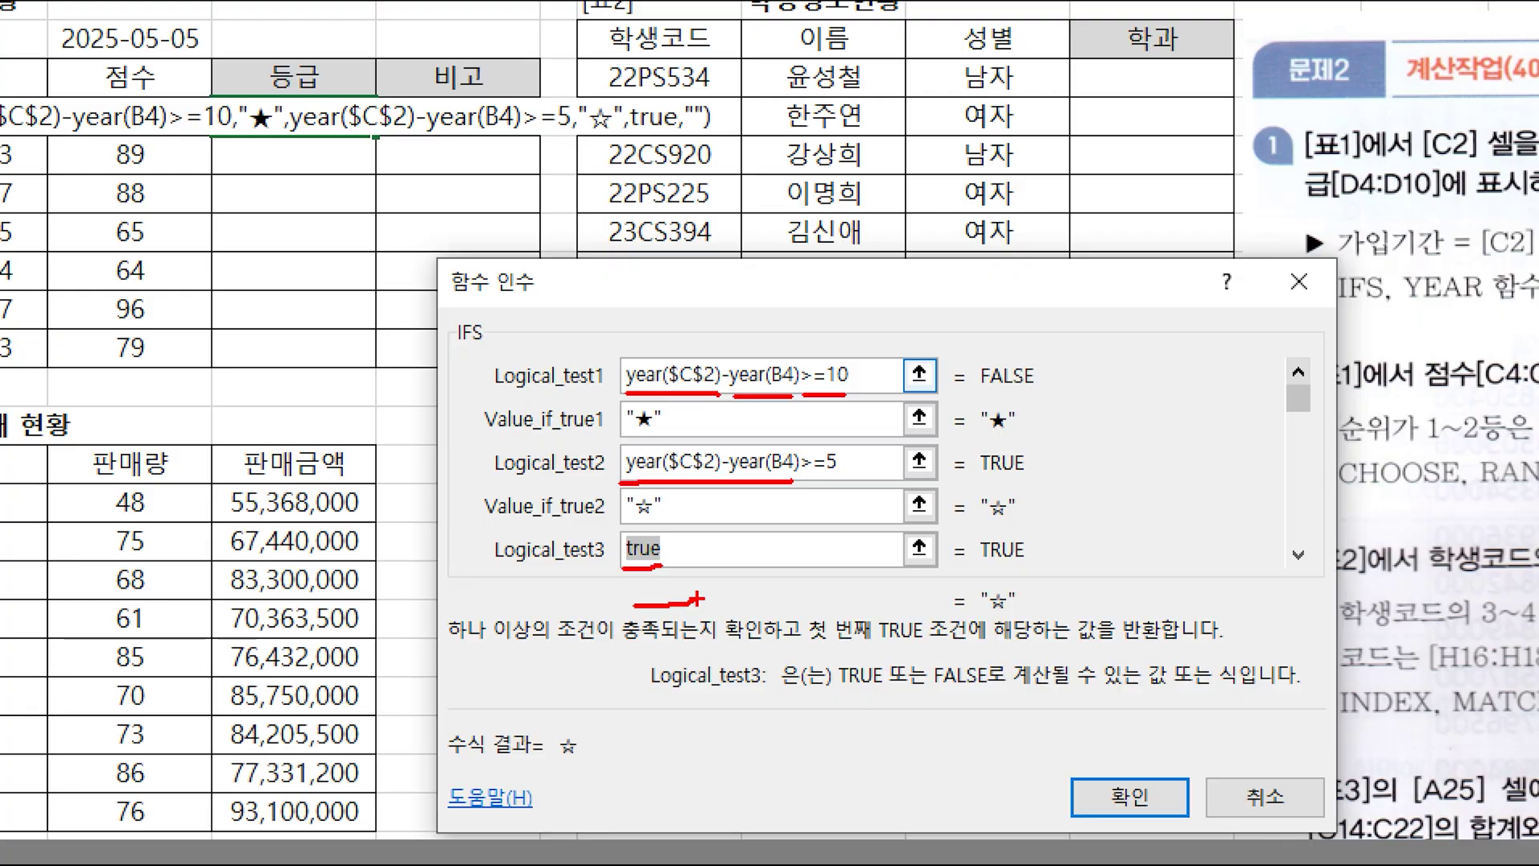
key(Escape)
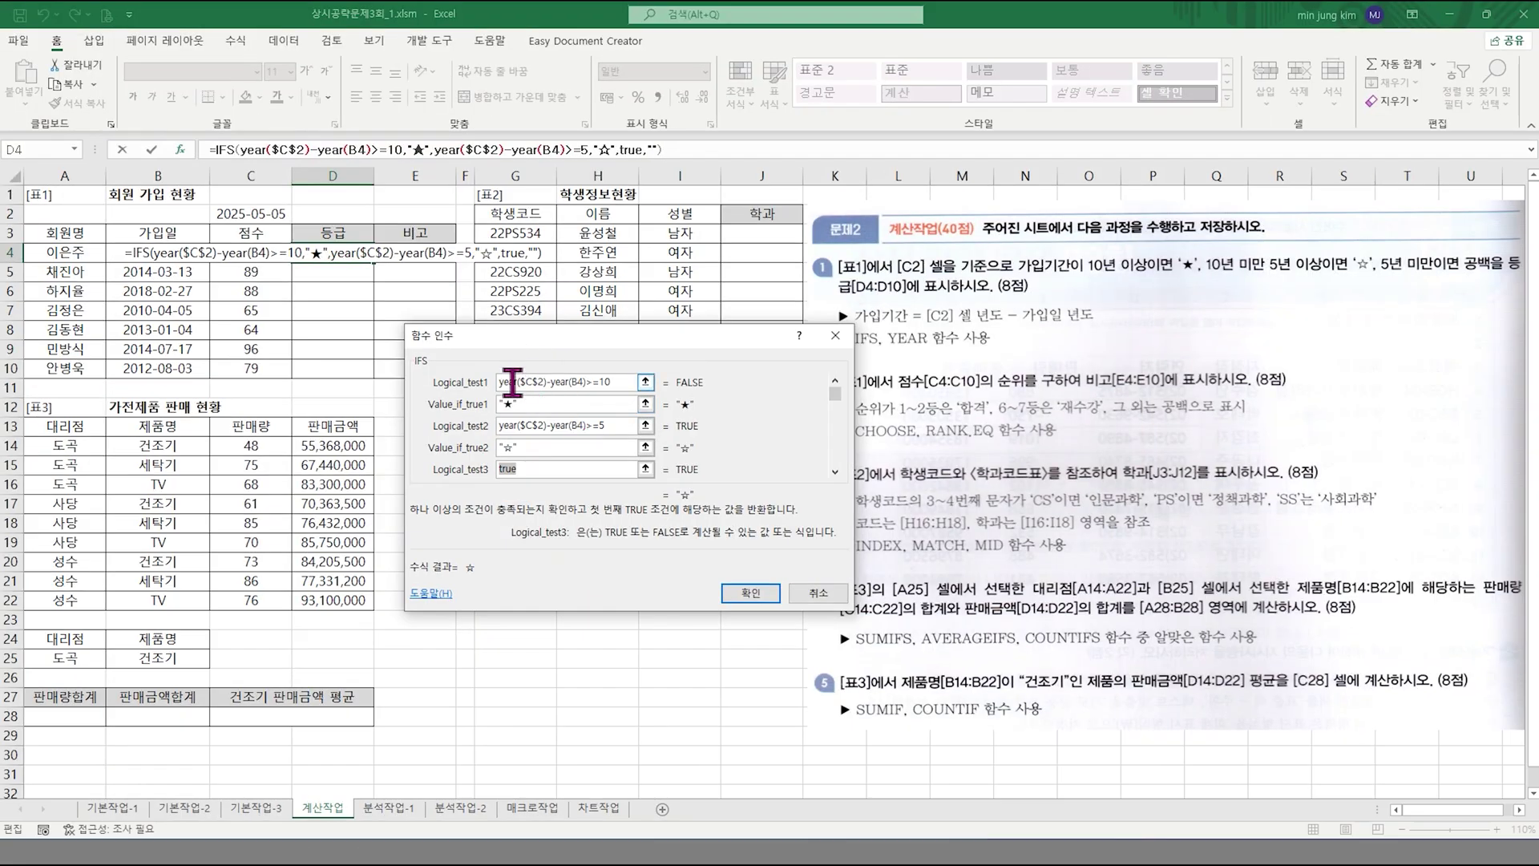
- Accept the IFS formula in D4 and fill it down through D10
click(251, 150)
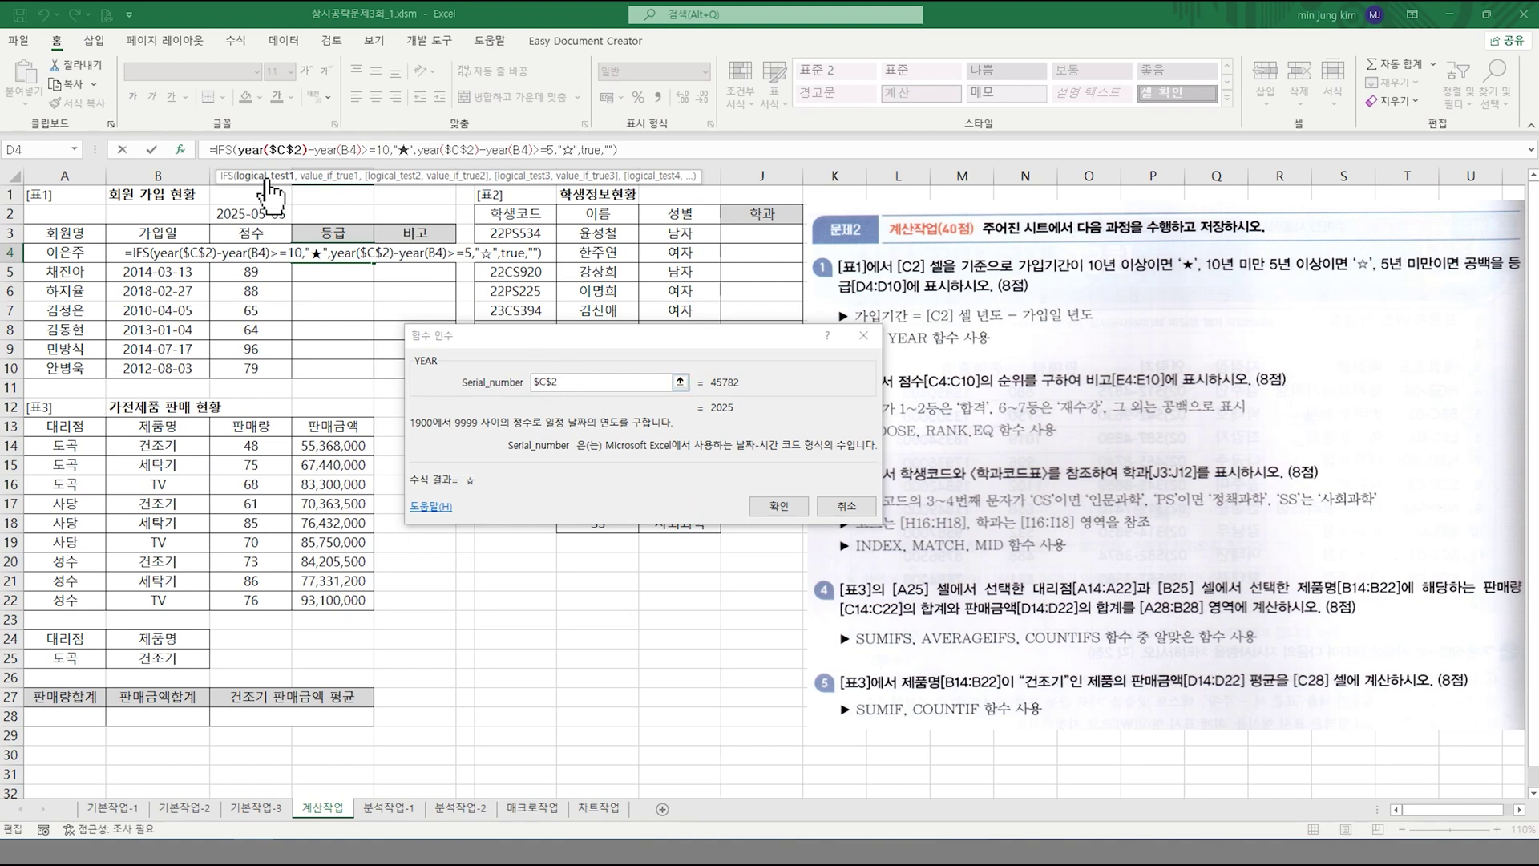
click(226, 150)
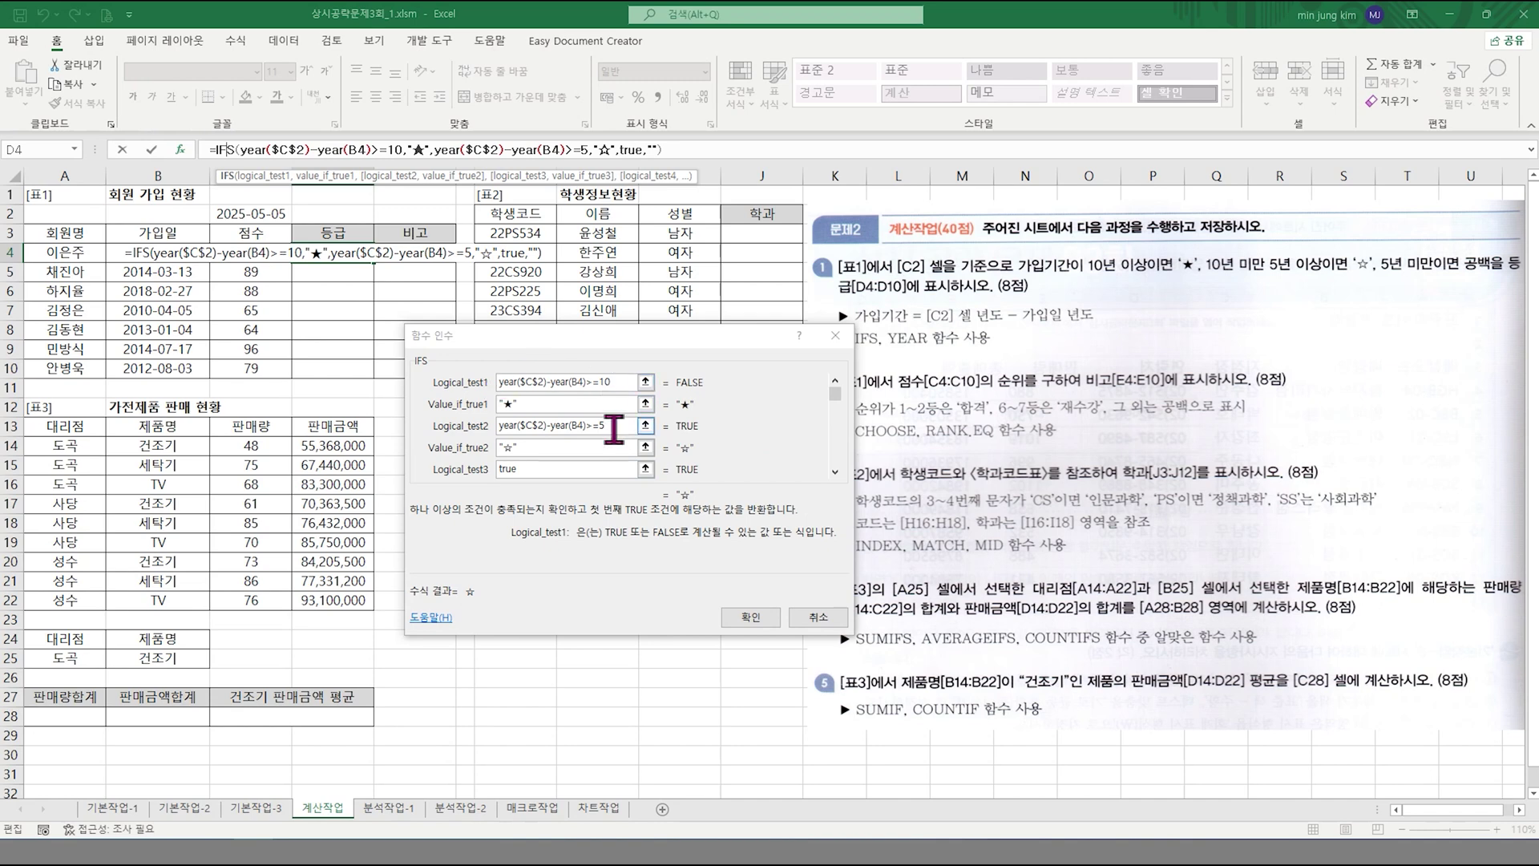
click(768, 623)
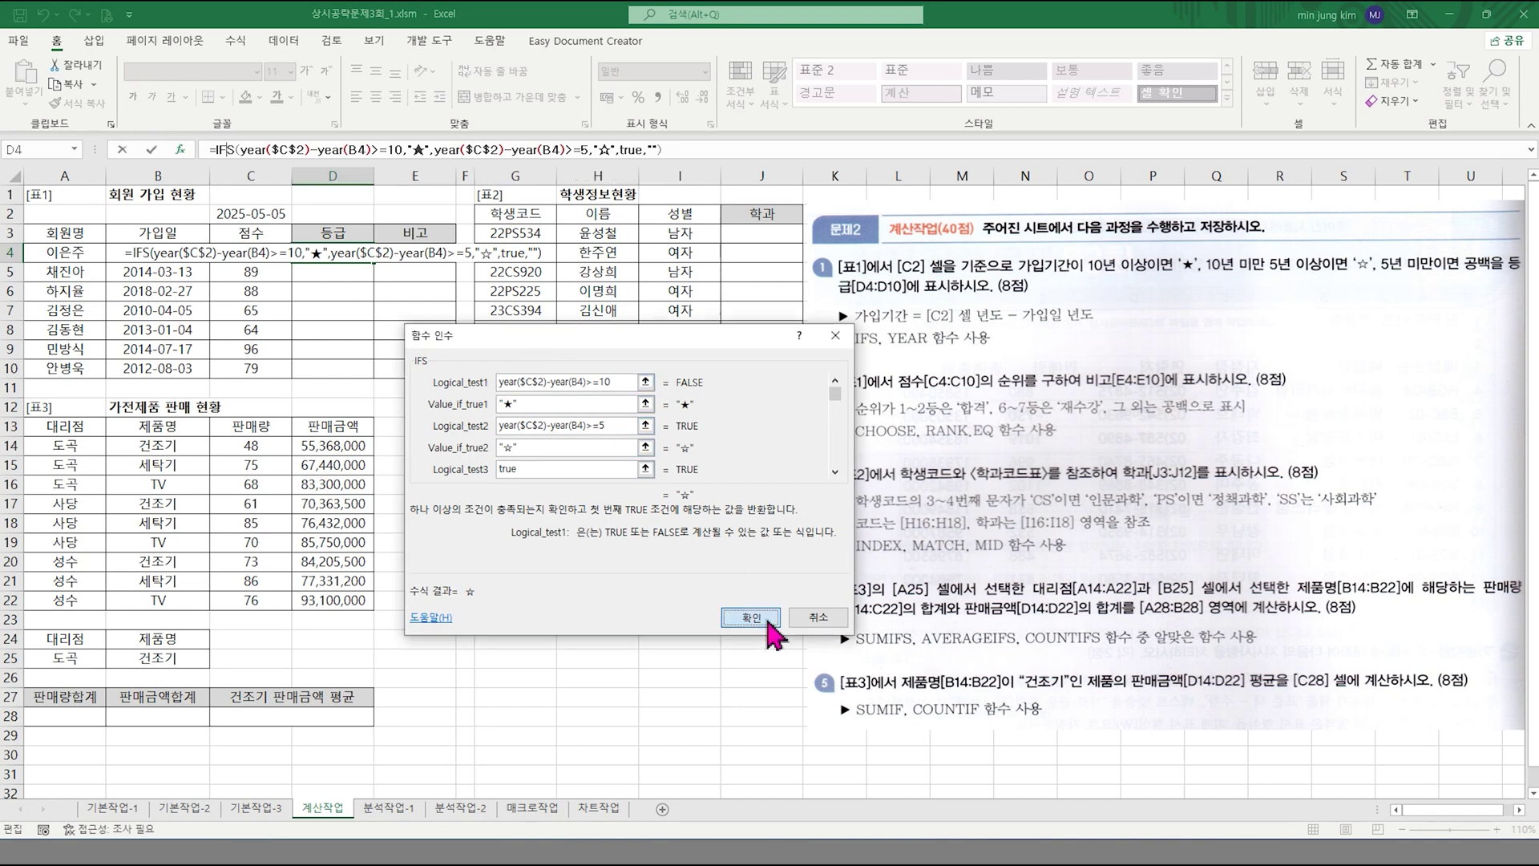
drag(373, 263, 371, 382)
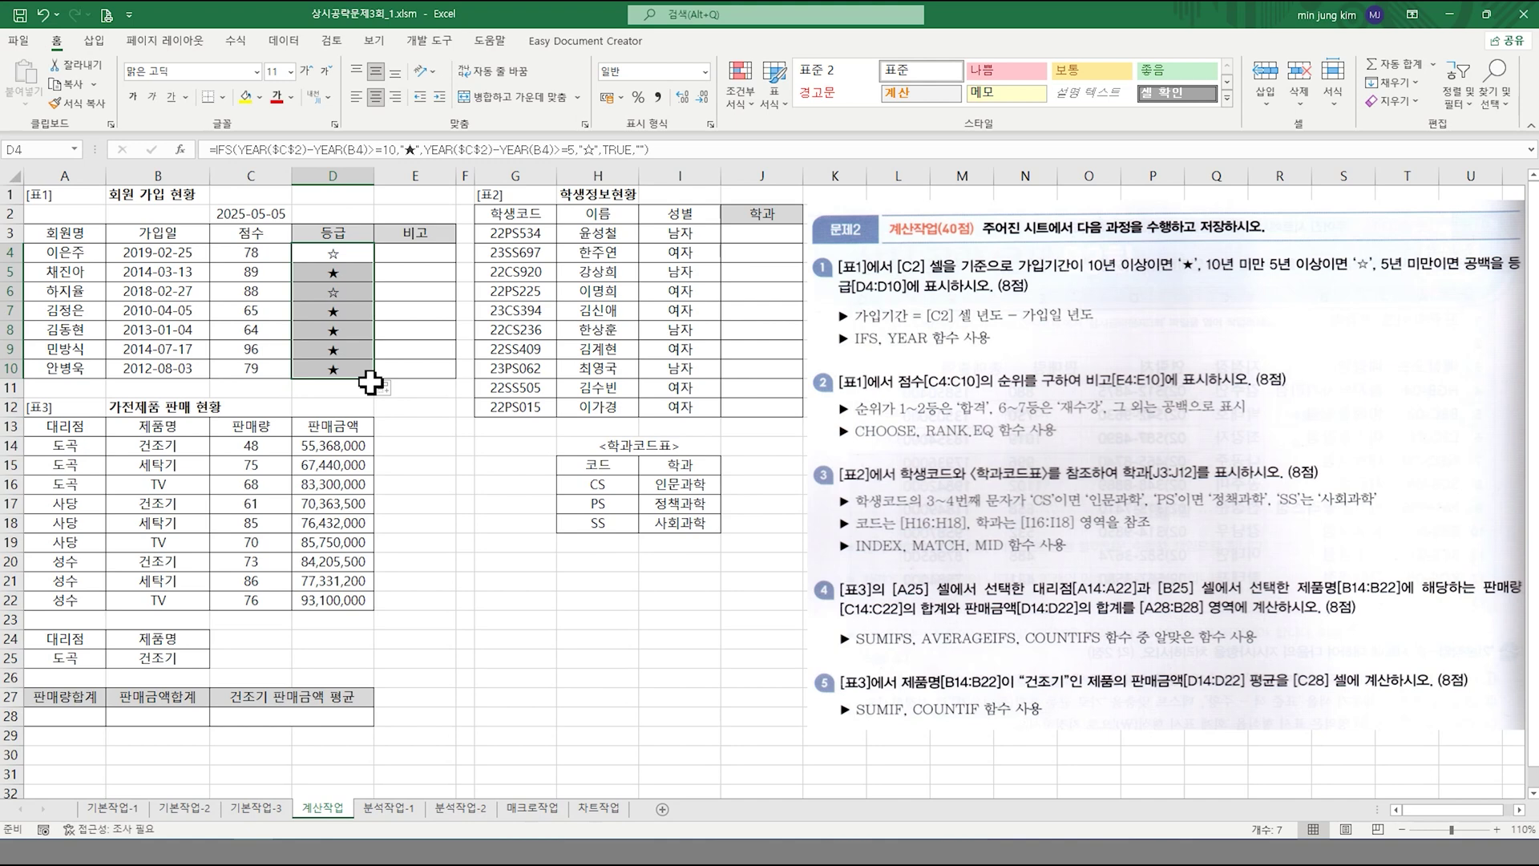
- Start a CHOOSE formula in E4 and open its function arguments, keeping the score data in view
click(423, 255)
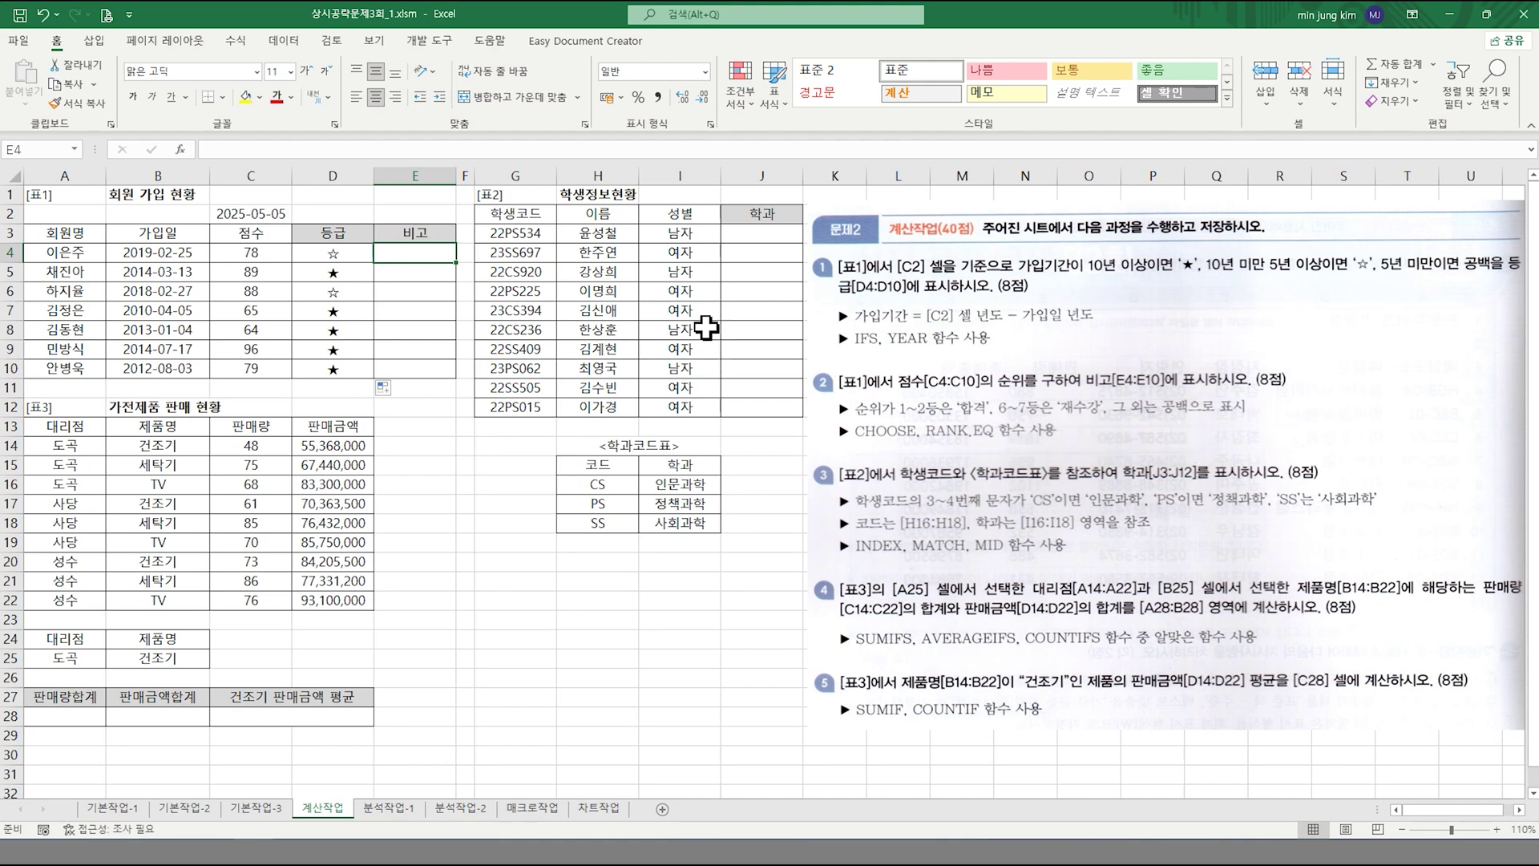
text(=)
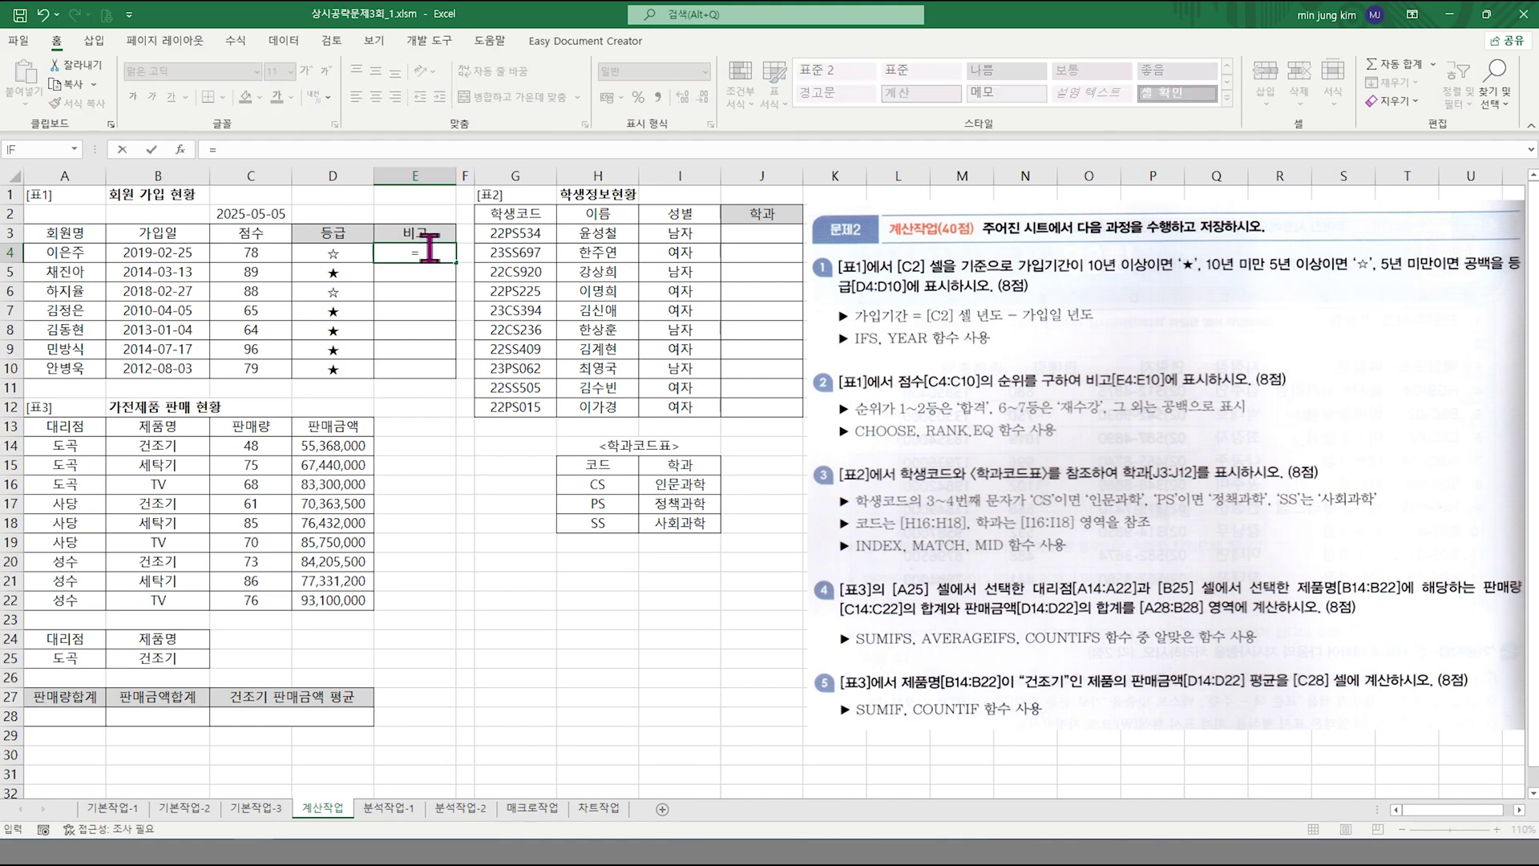
text(choose)
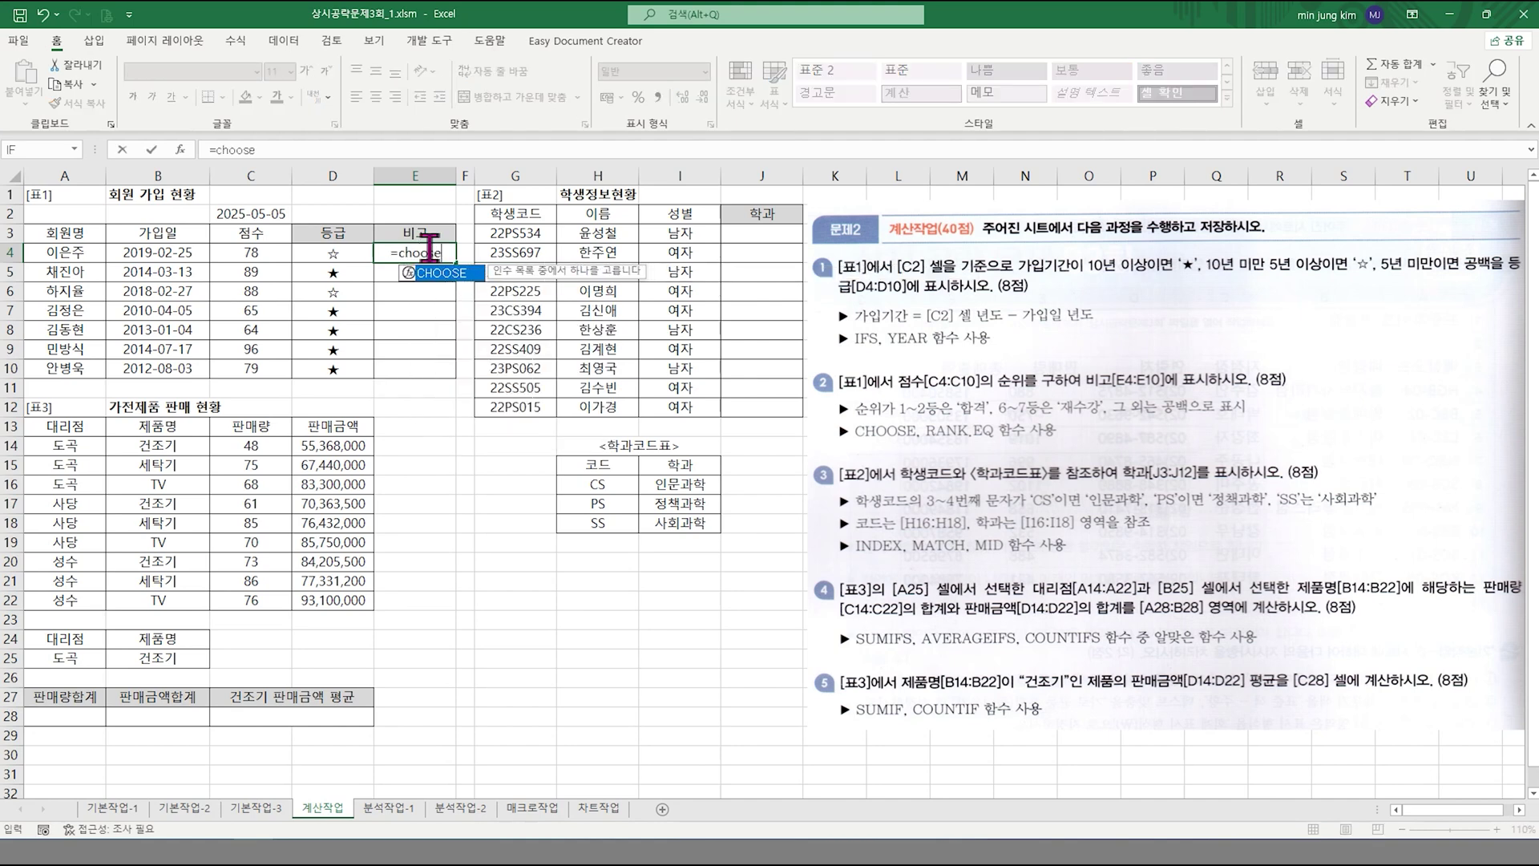
key(ctrl+a)
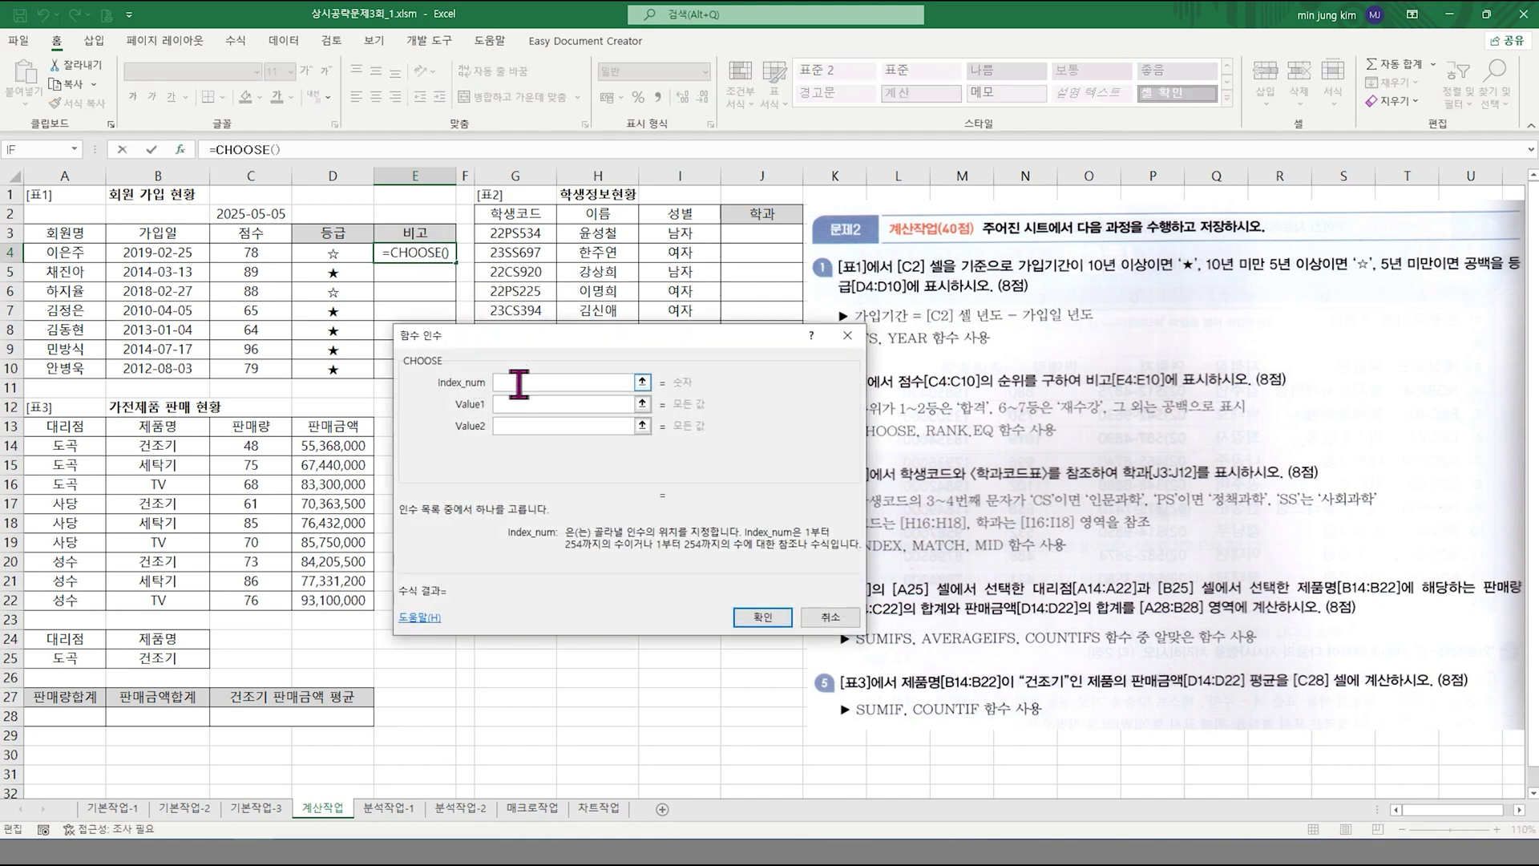
drag(545, 338, 445, 420)
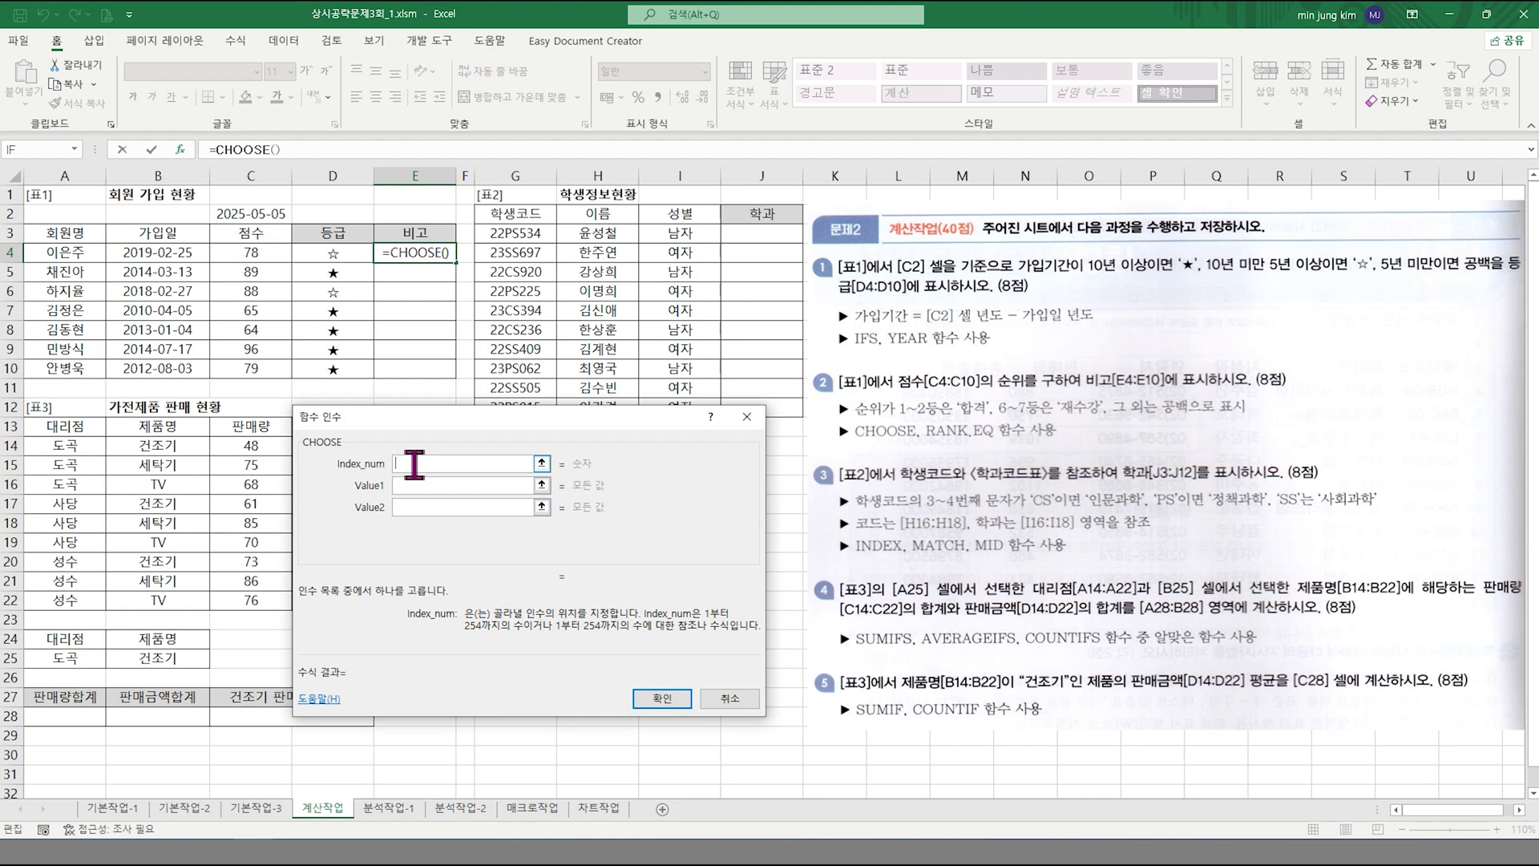
- Nest RANK.EQ as the CHOOSE index number, with number C4, absolute reference $C$4:$C$10 and order 0
click(75, 149)
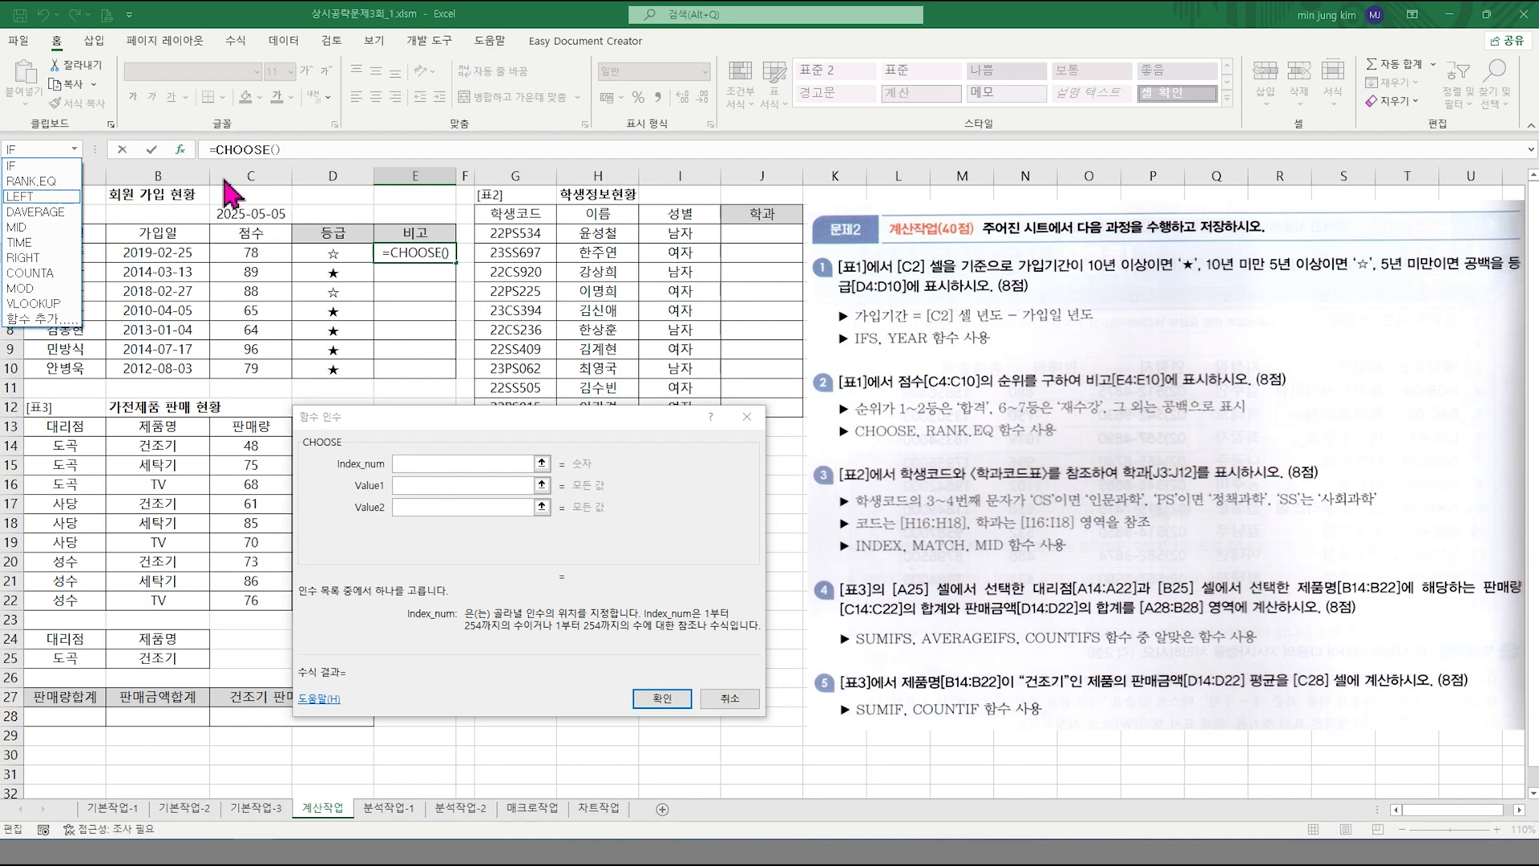
click(32, 182)
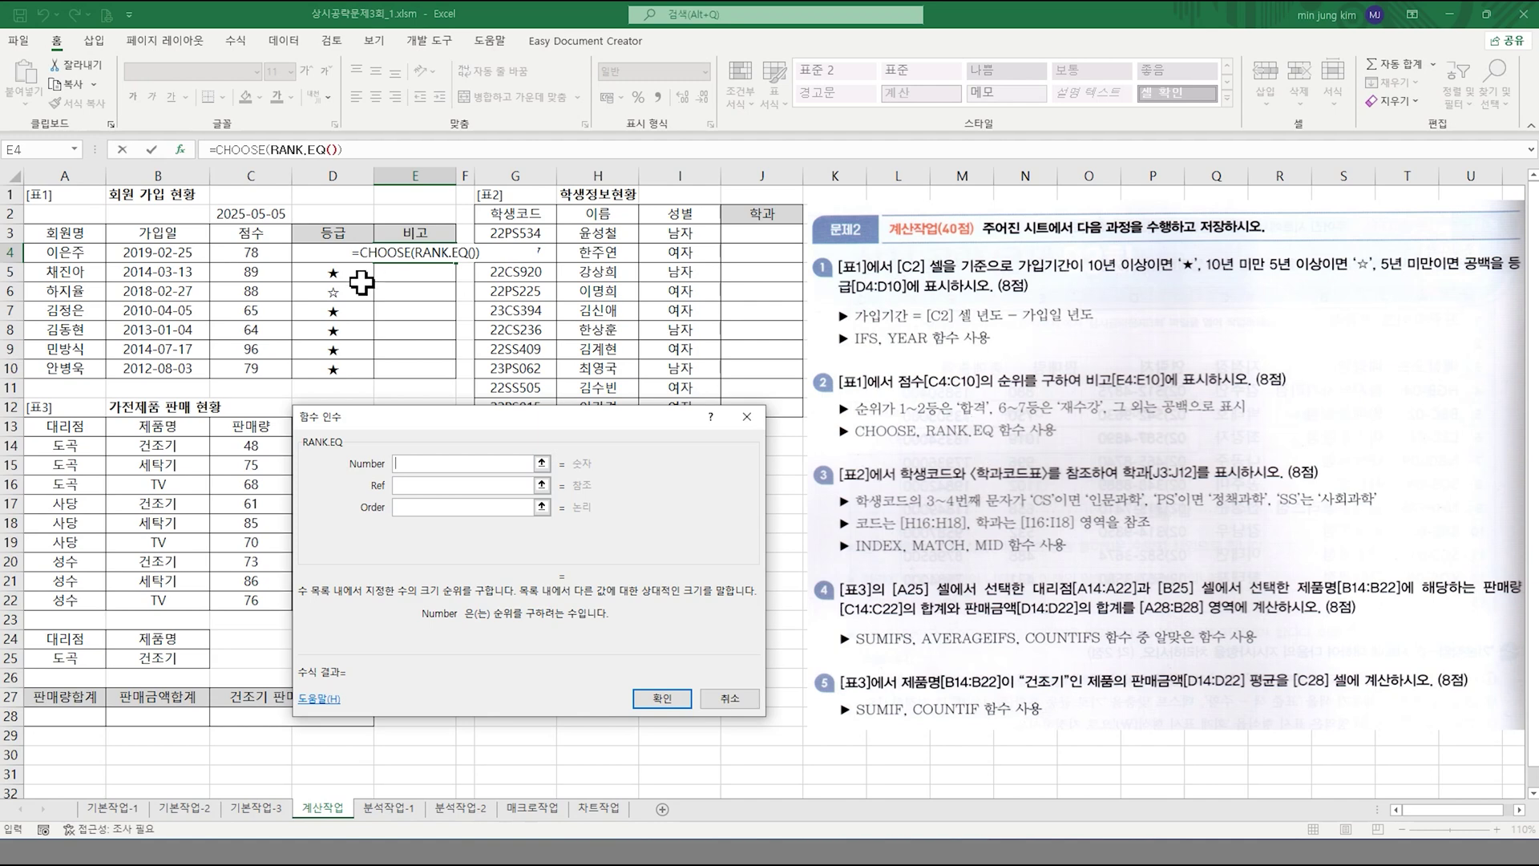
click(267, 258)
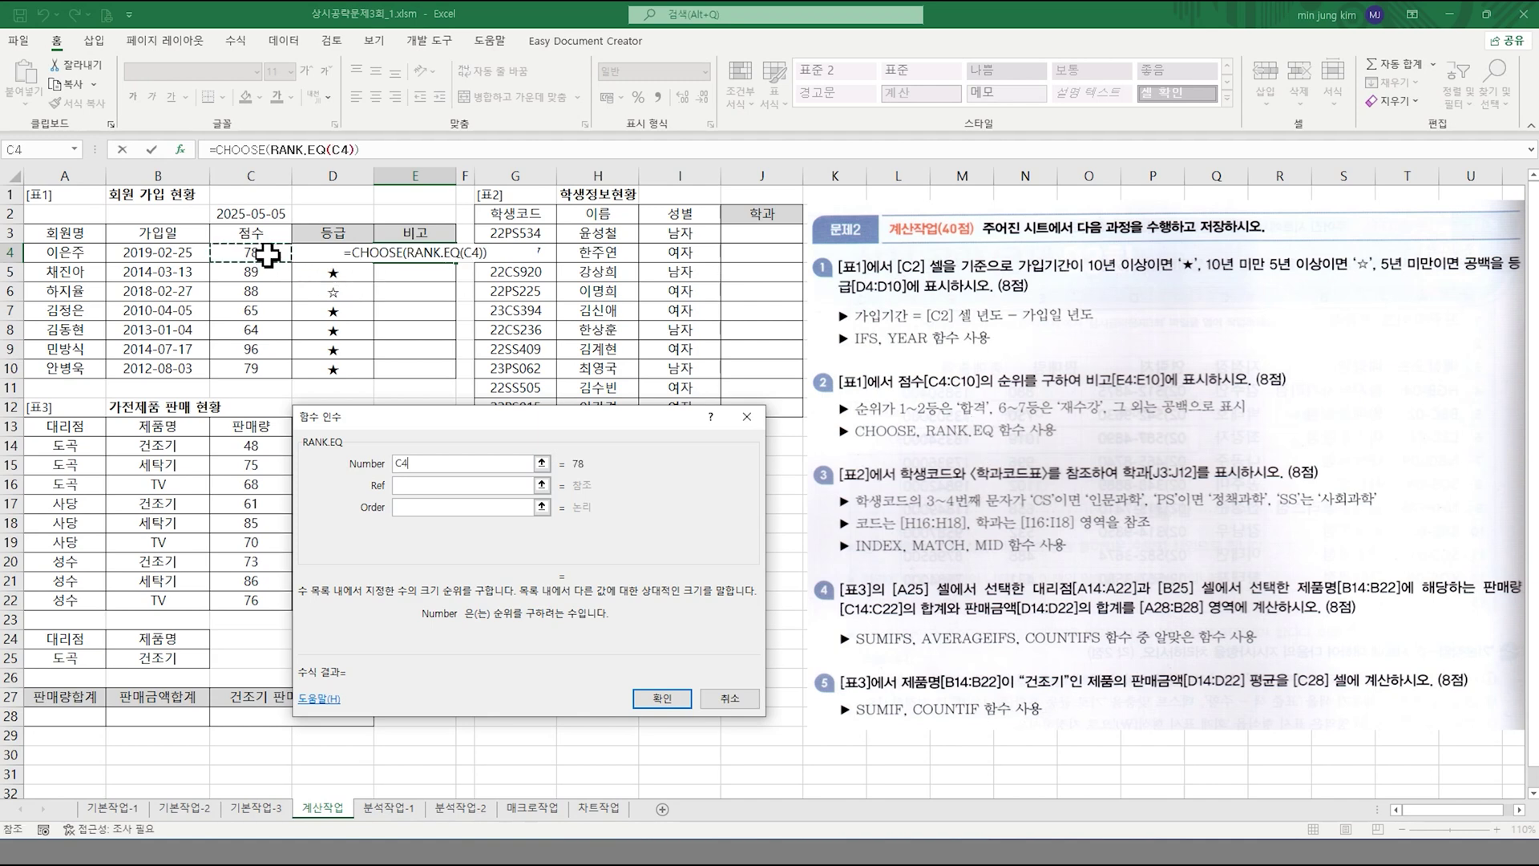
click(426, 486)
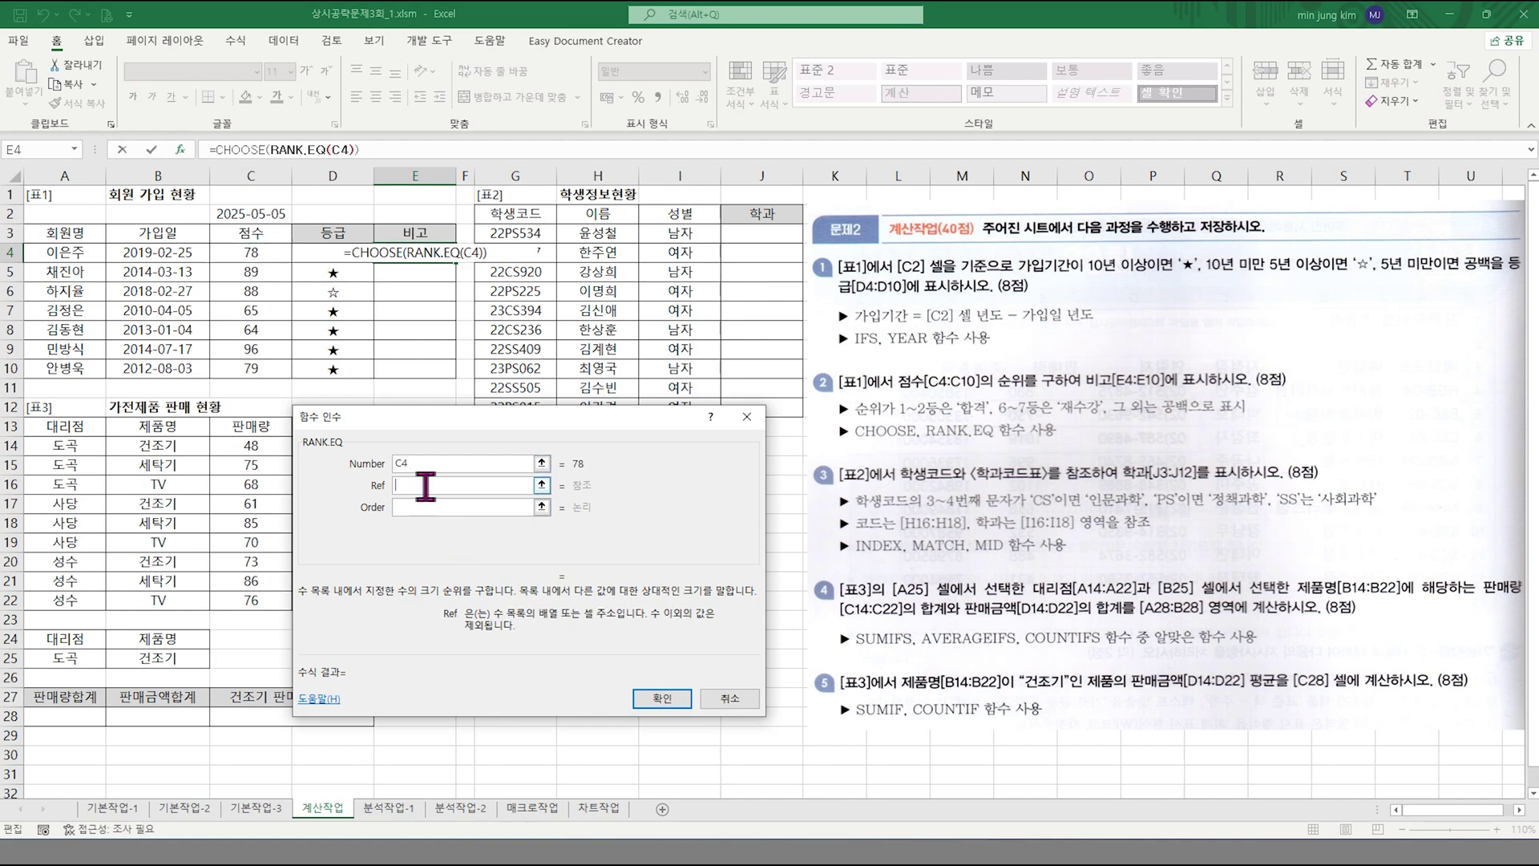
drag(254, 255, 271, 377)
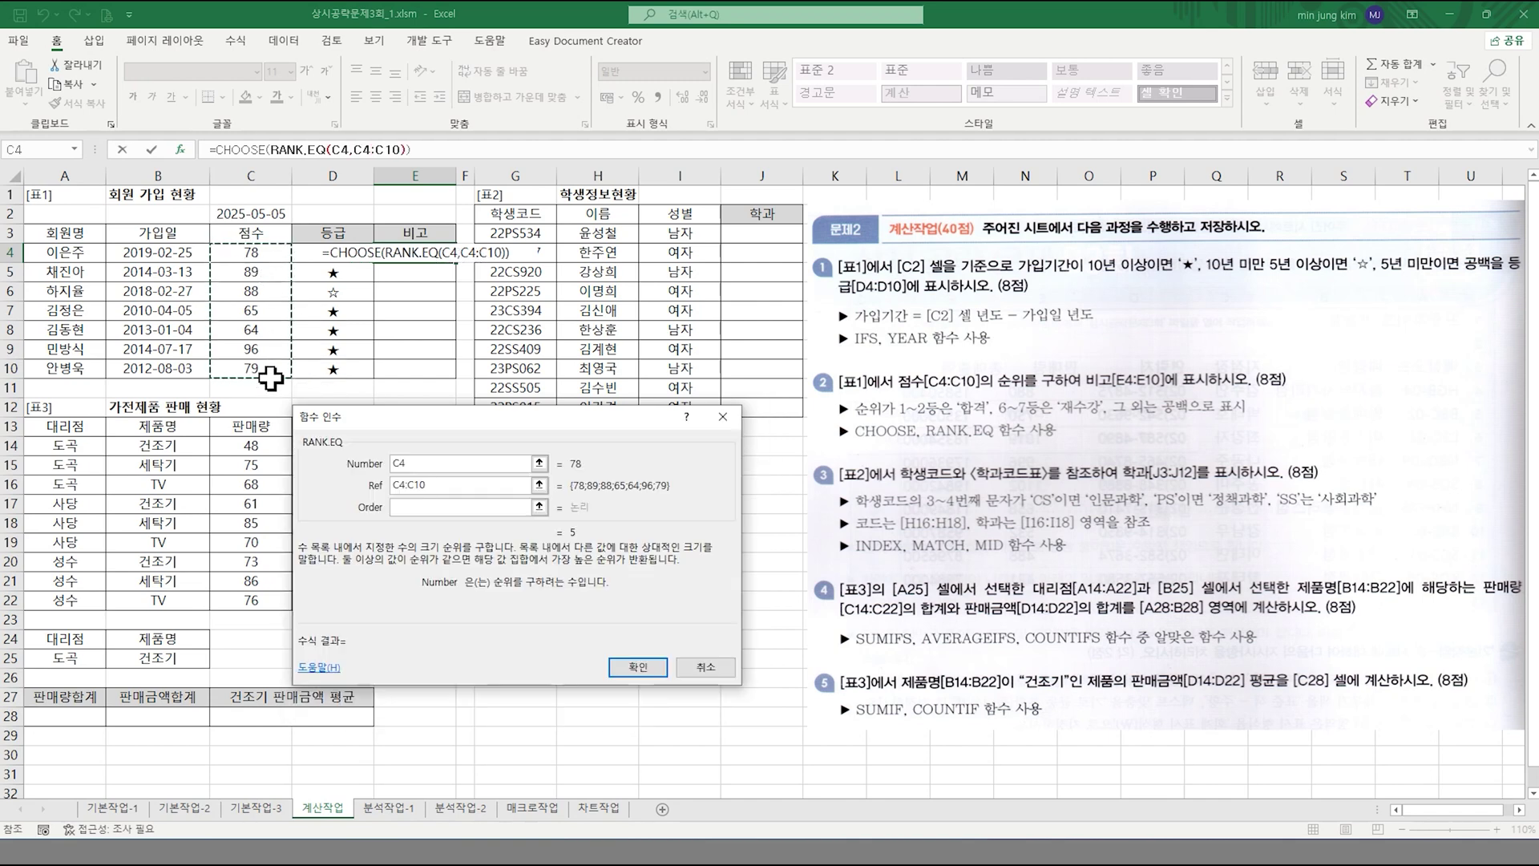
key(F4)
click(459, 506)
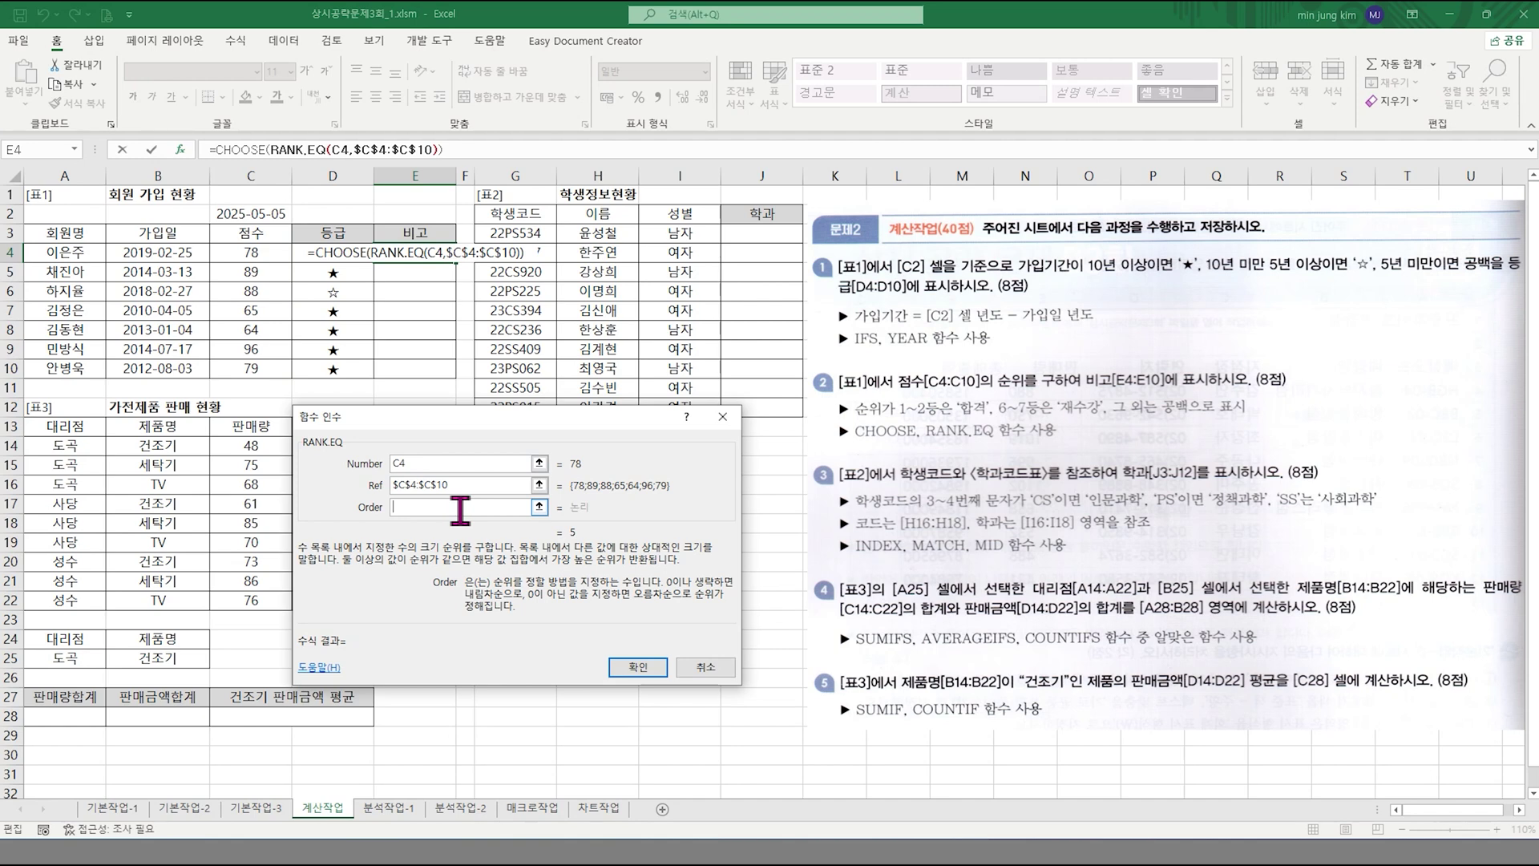
text(0)
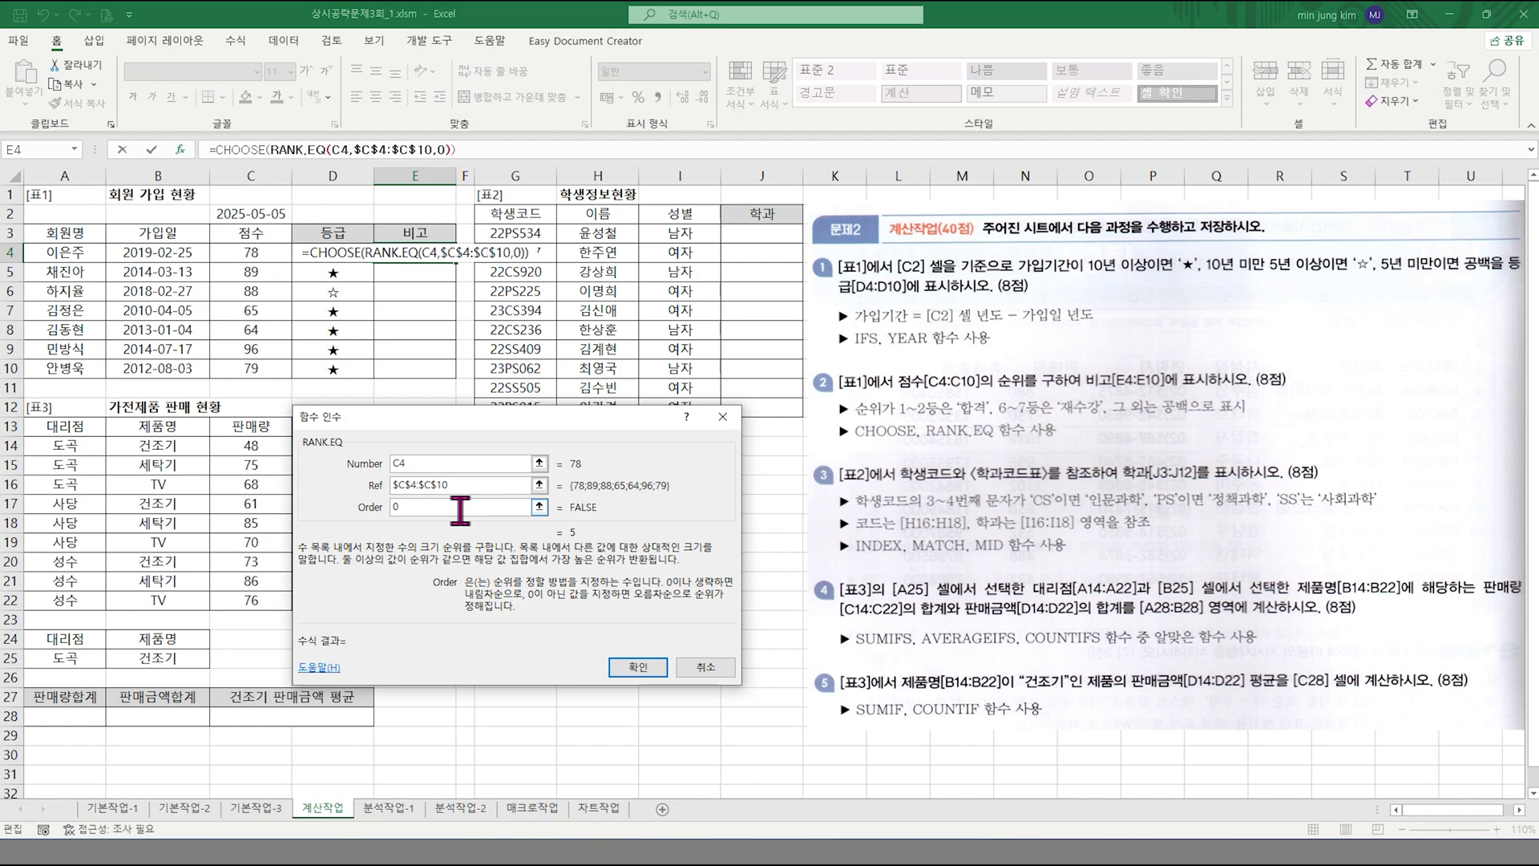
- Return to the CHOOSE arguments and set both Value1 and Value2 to "합격"
click(224, 149)
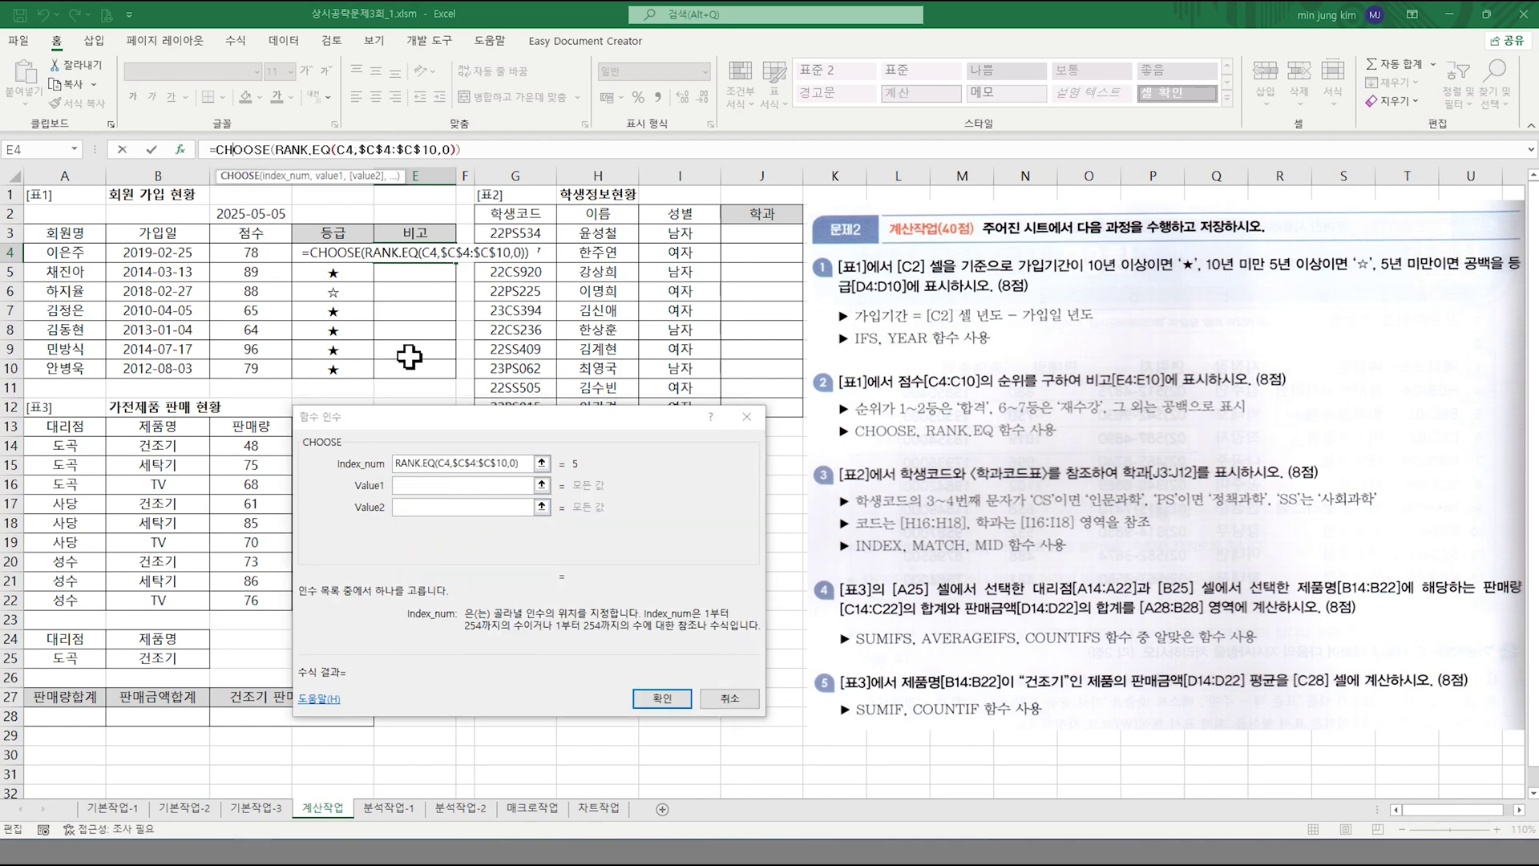
click(409, 486)
text(합격)
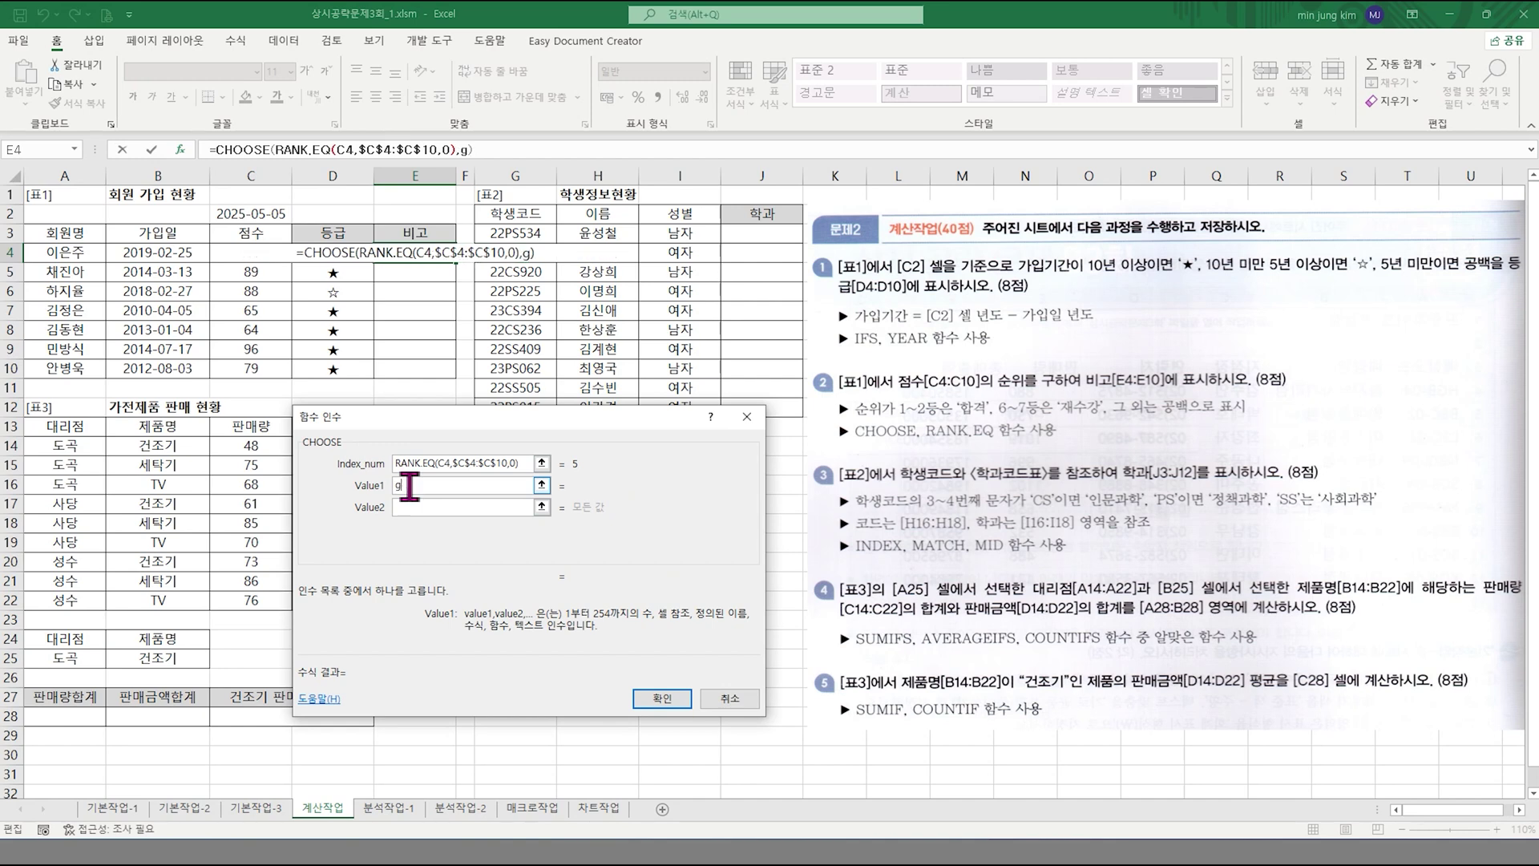
key(Tab)
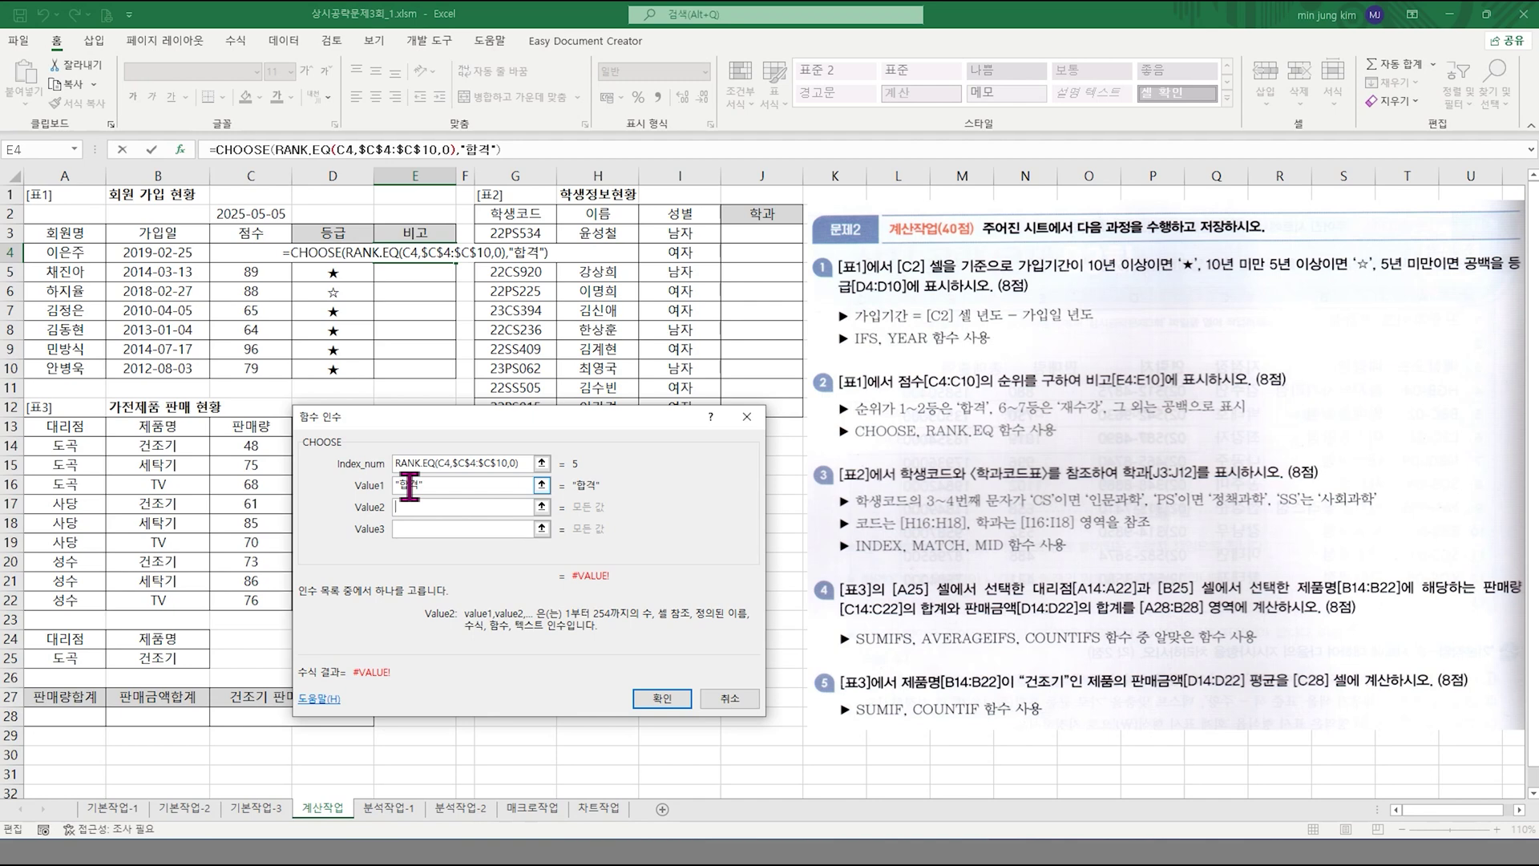
text(합격)
key(Tab)
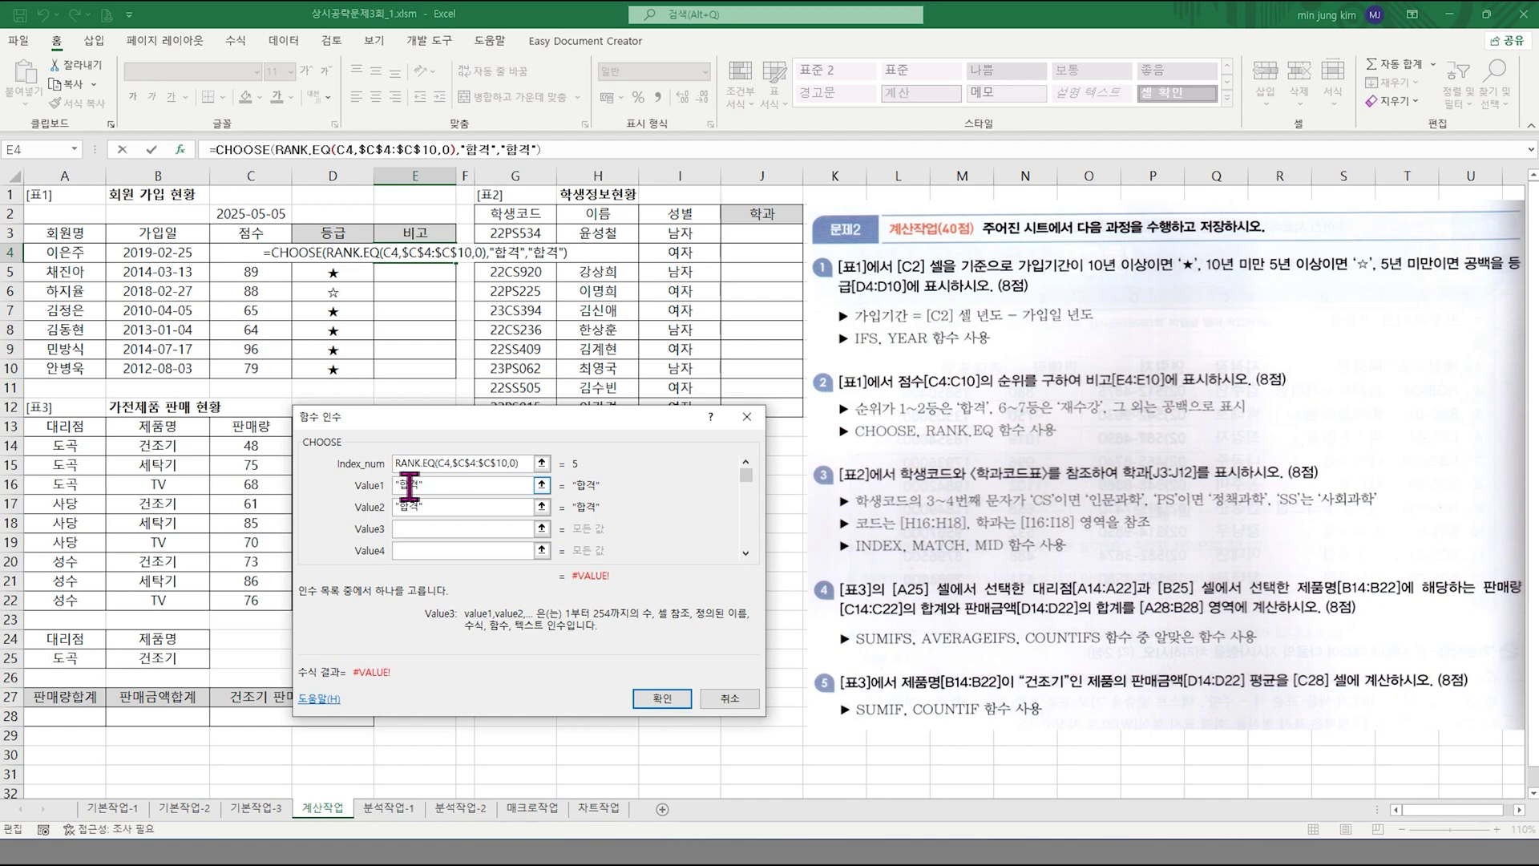
- Set Value3, Value4 and Value5 of CHOOSE to empty strings ""
text("")
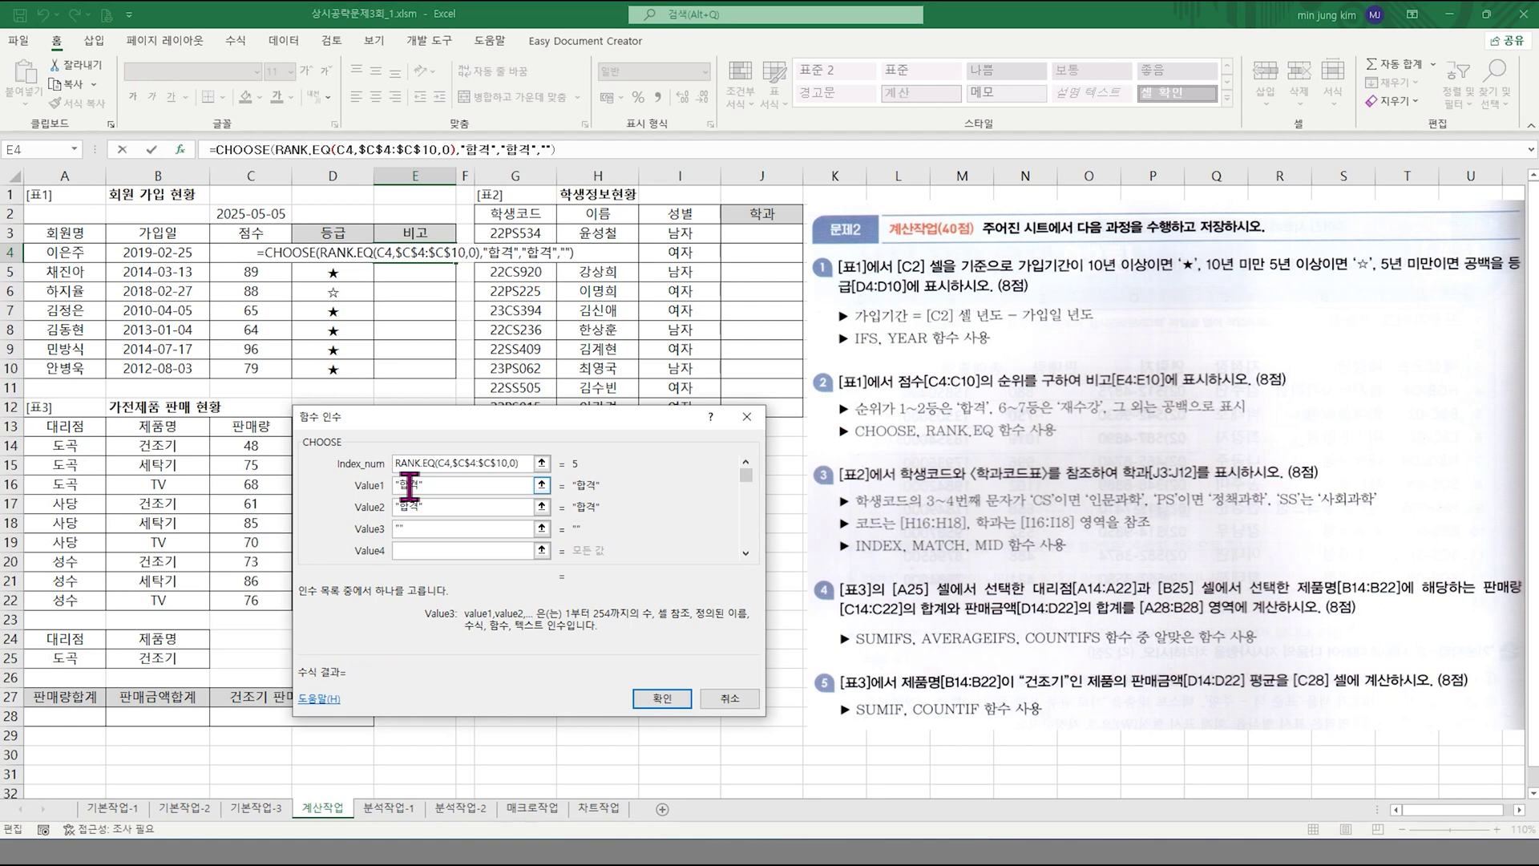
key(Tab)
text("")
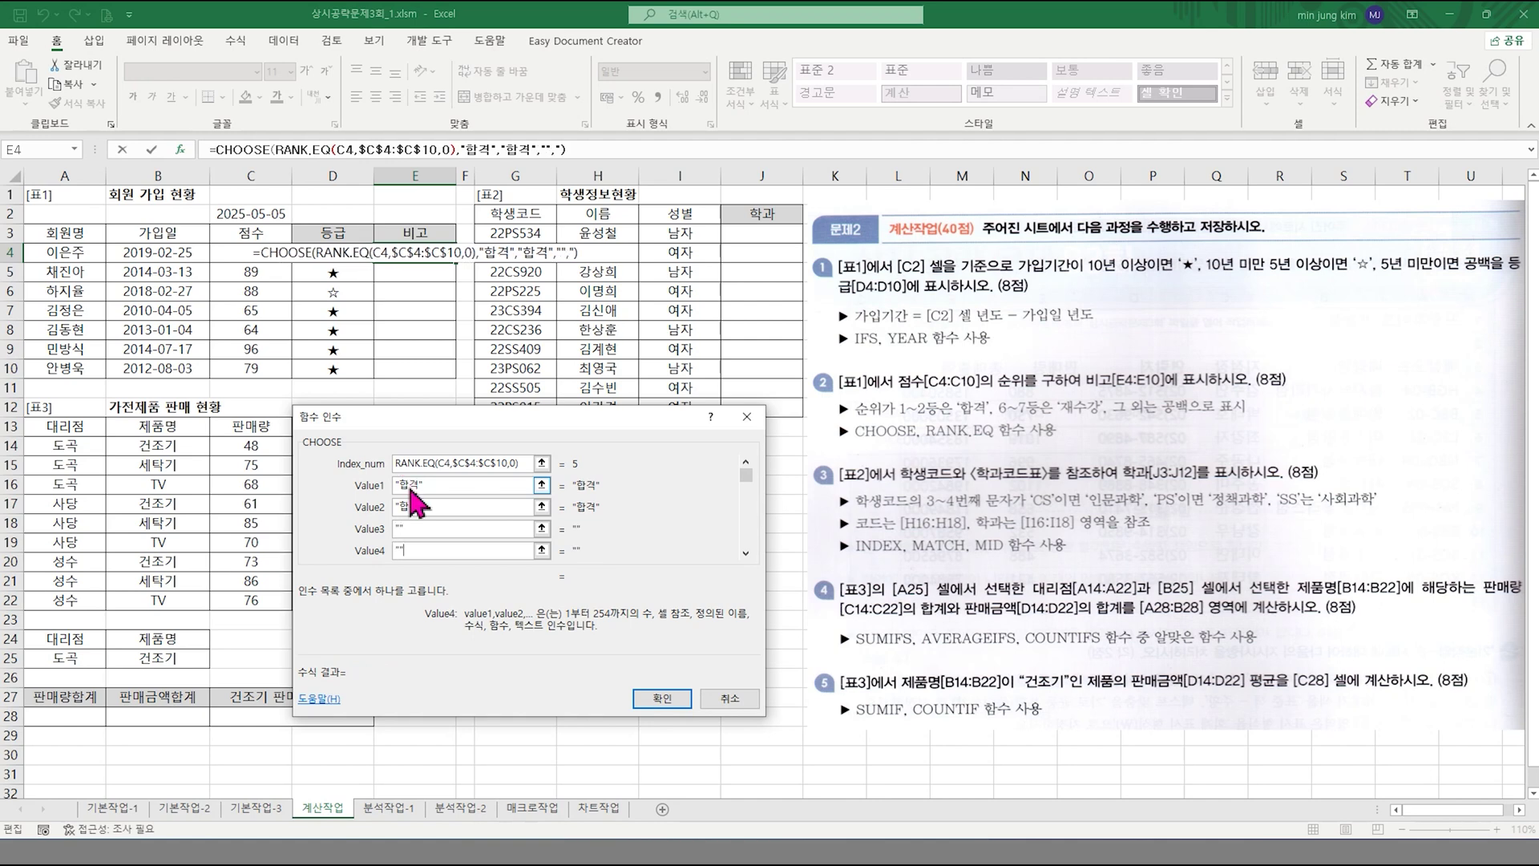
key(Tab)
text("")
key(Tab)
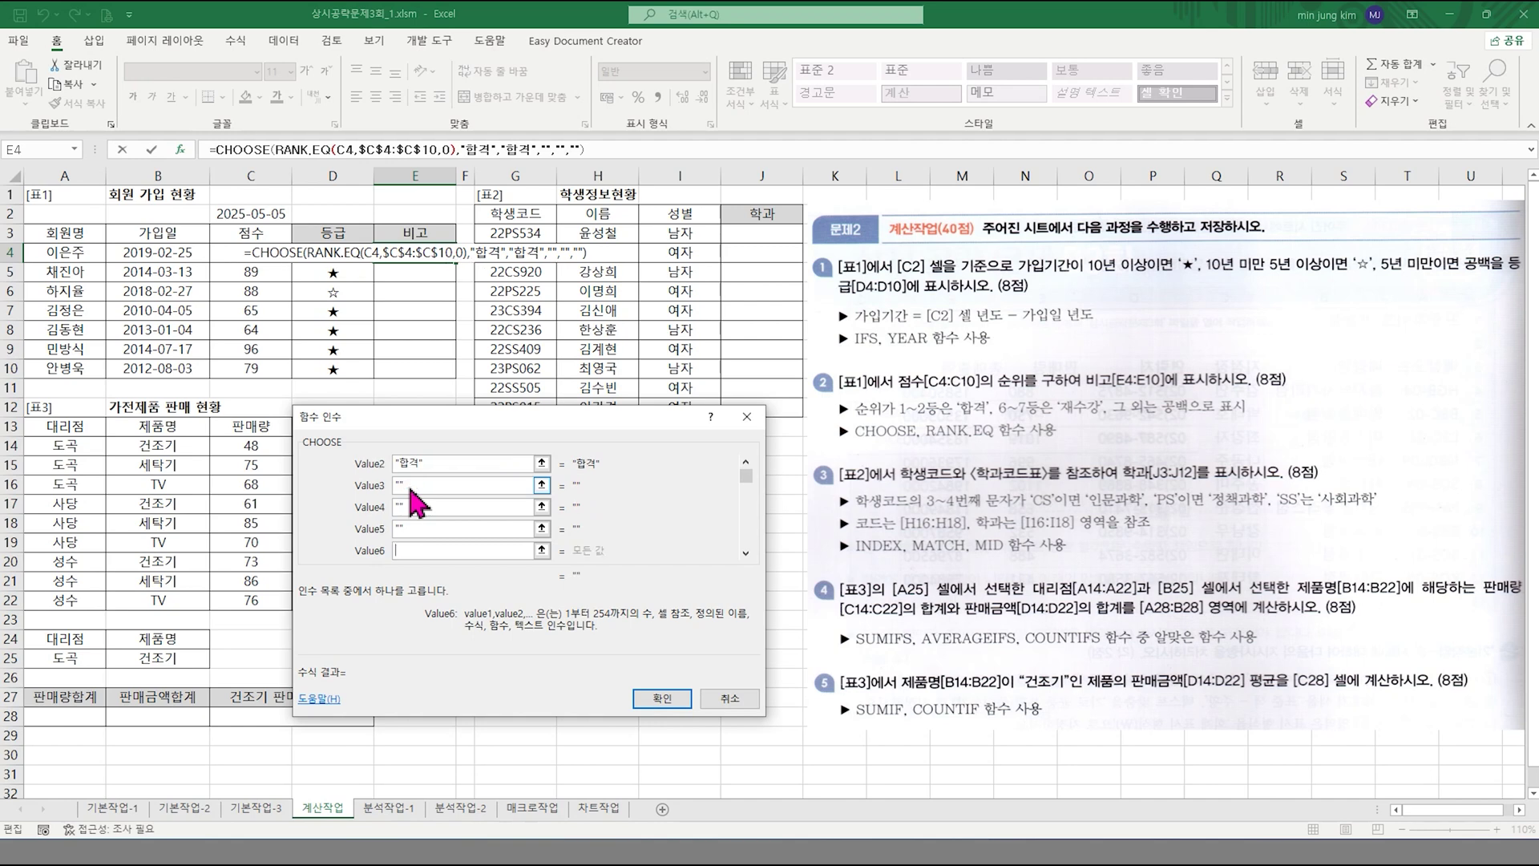
- Set Value6 and Value7 of CHOOSE to "재수강"
text("재수강")
key(Tab)
text(재수강)
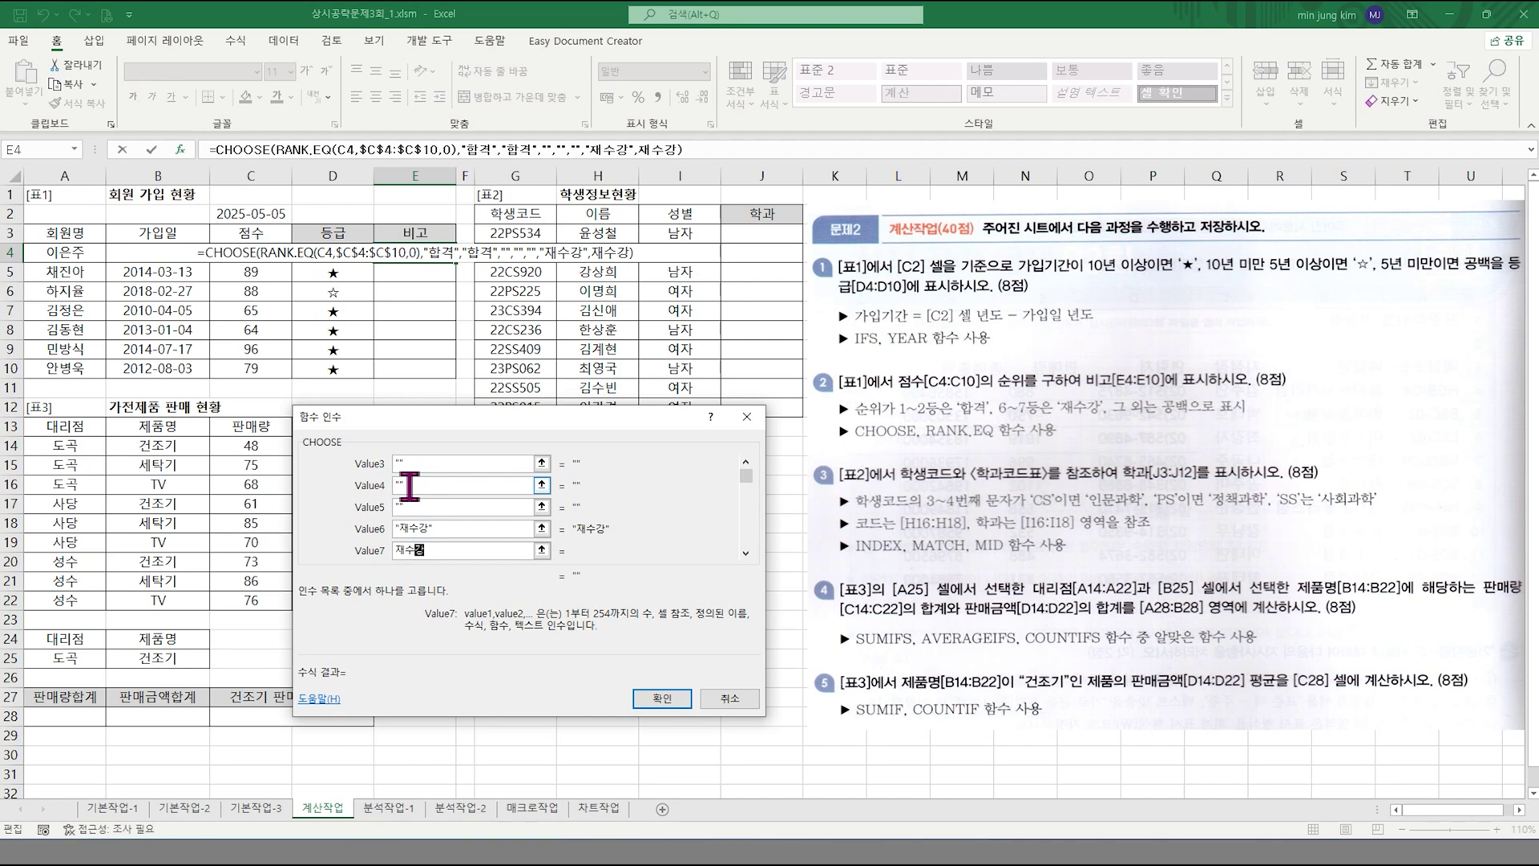
- Accept the completed CHOOSE formula in E4 and fill it down through E10
click(446, 532)
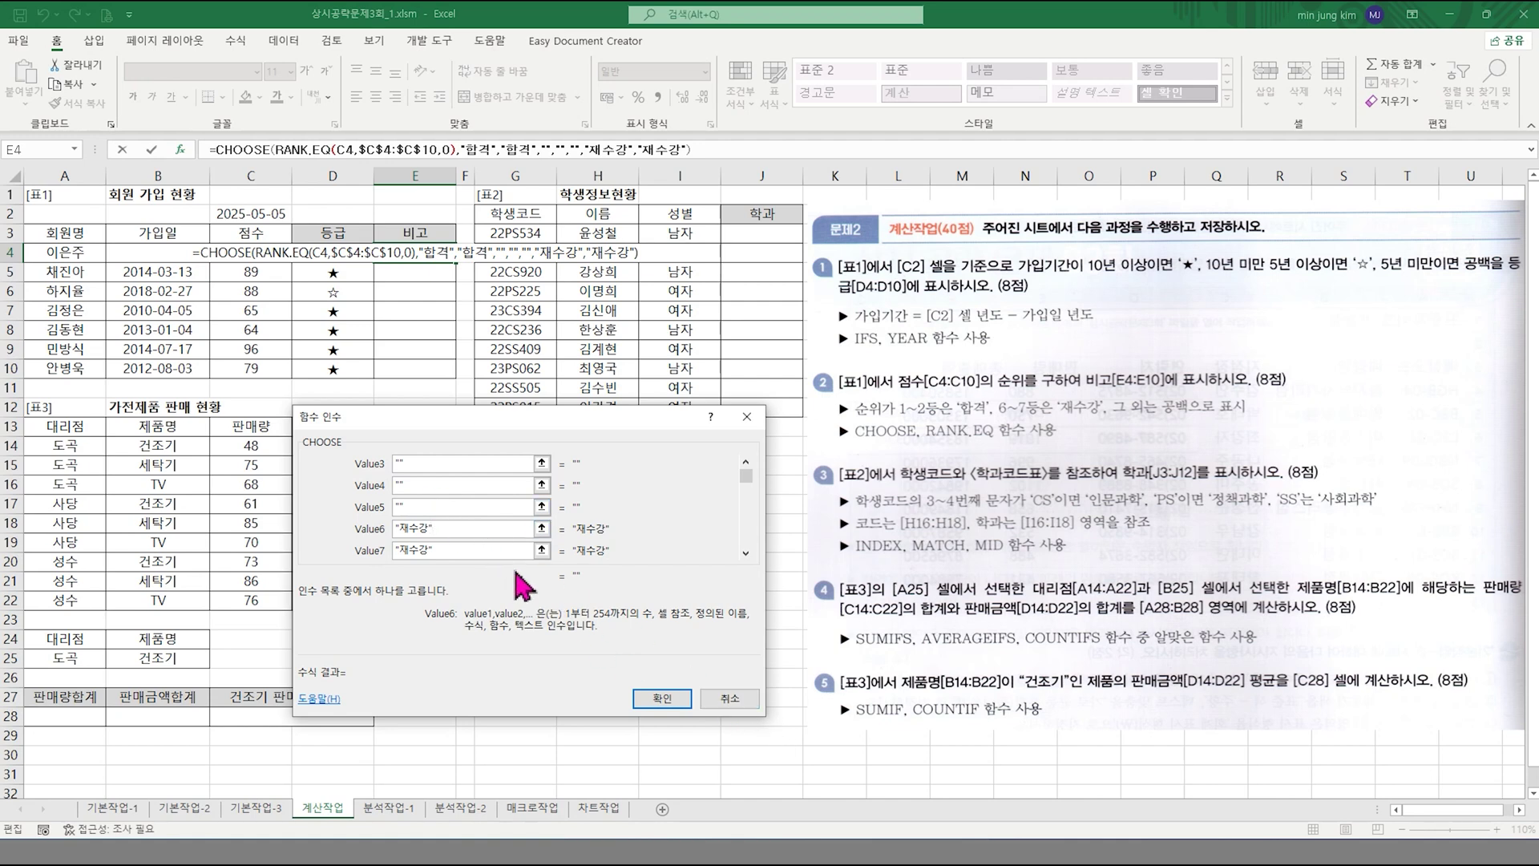
click(654, 698)
drag(461, 267, 448, 380)
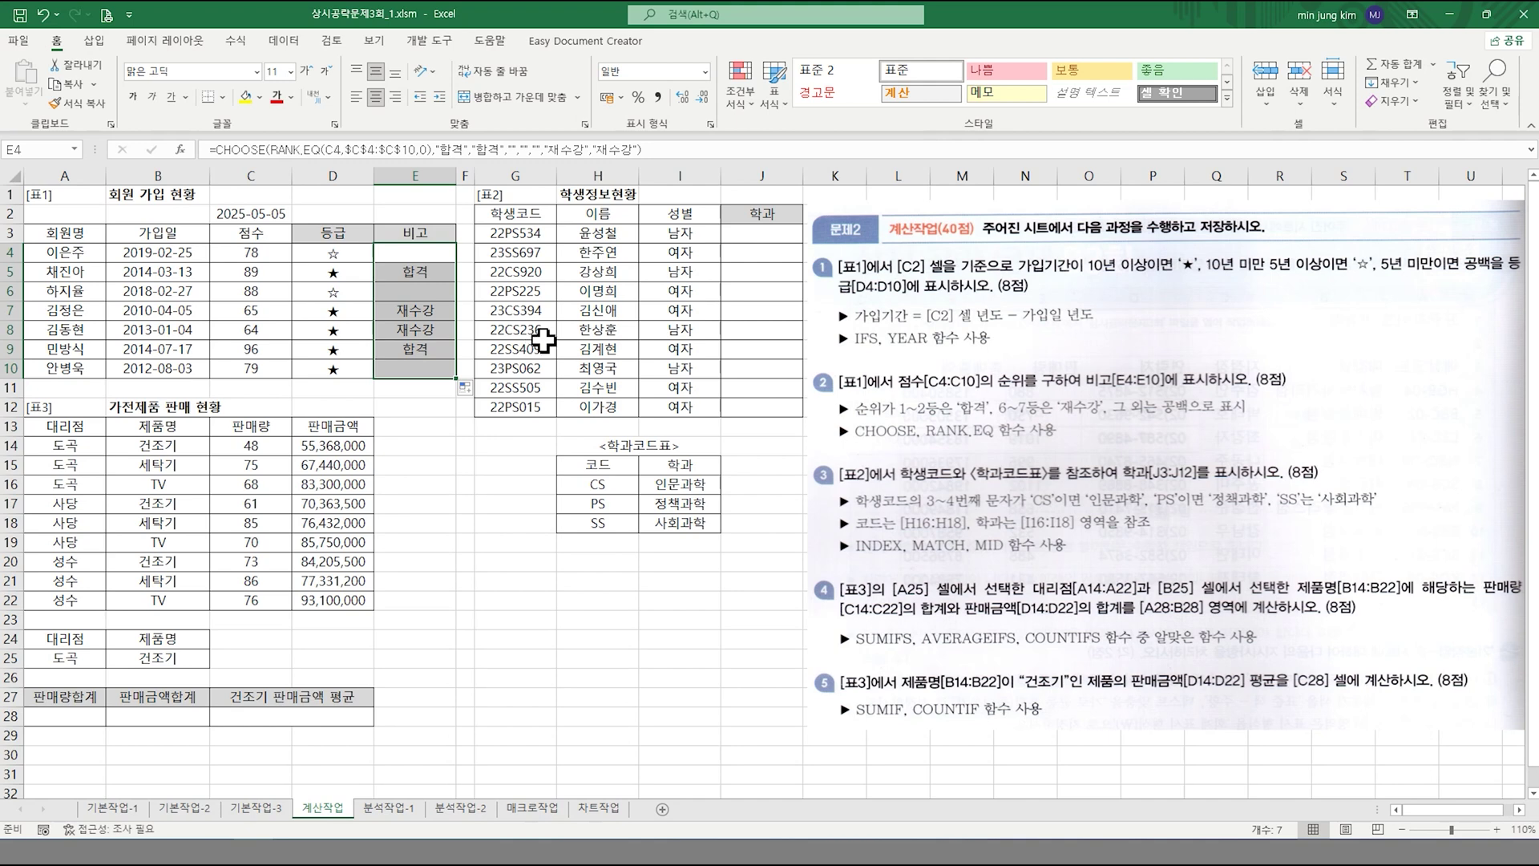
- Examine the department code table in H16:I18 and the student codes in G3:G12 for filling the 학과 column
click(757, 235)
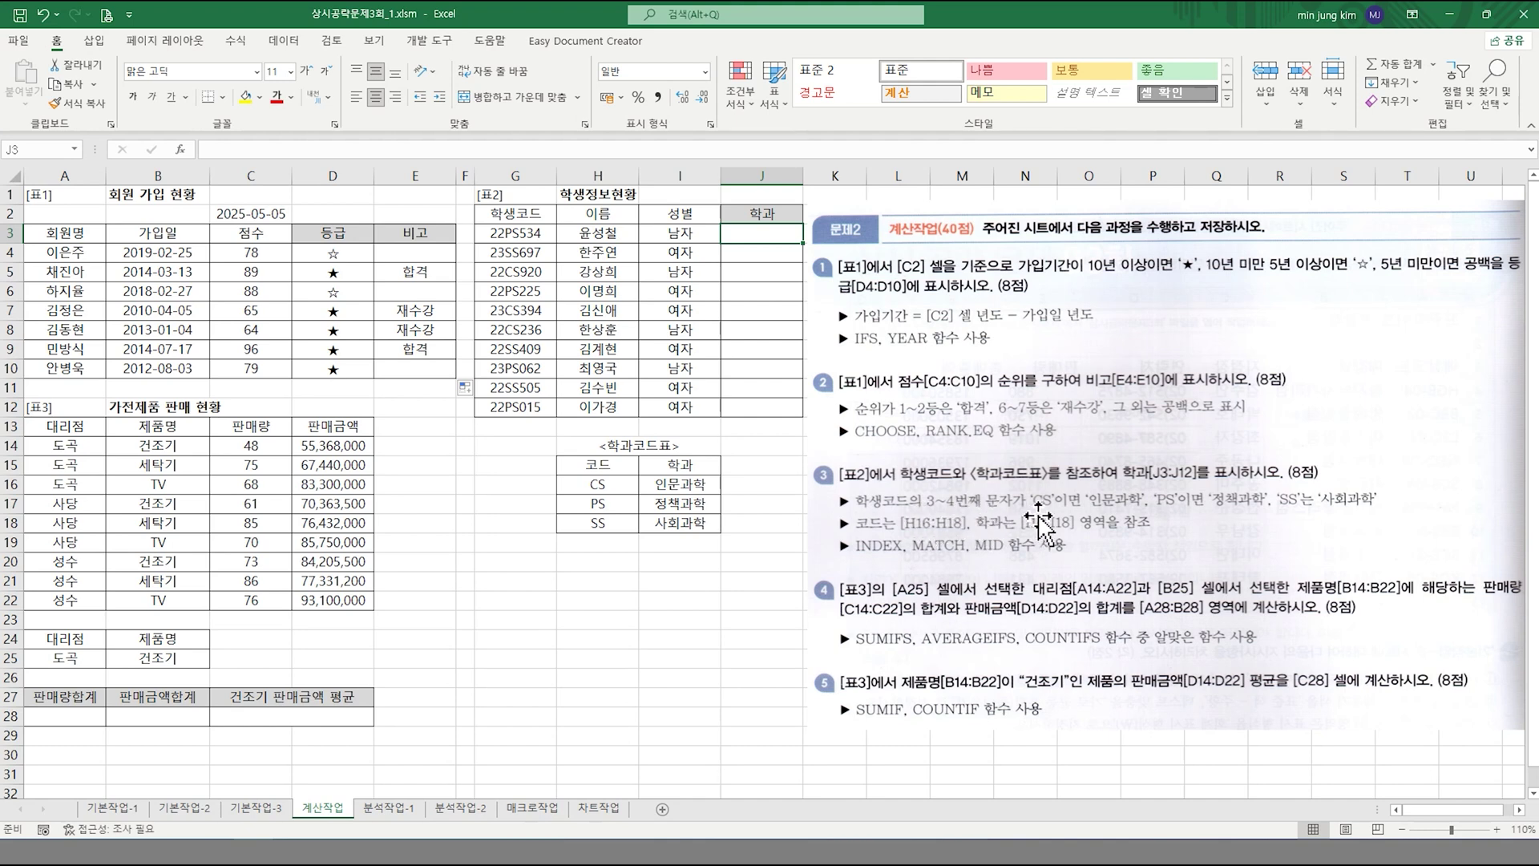
click(614, 483)
drag(614, 484, 674, 522)
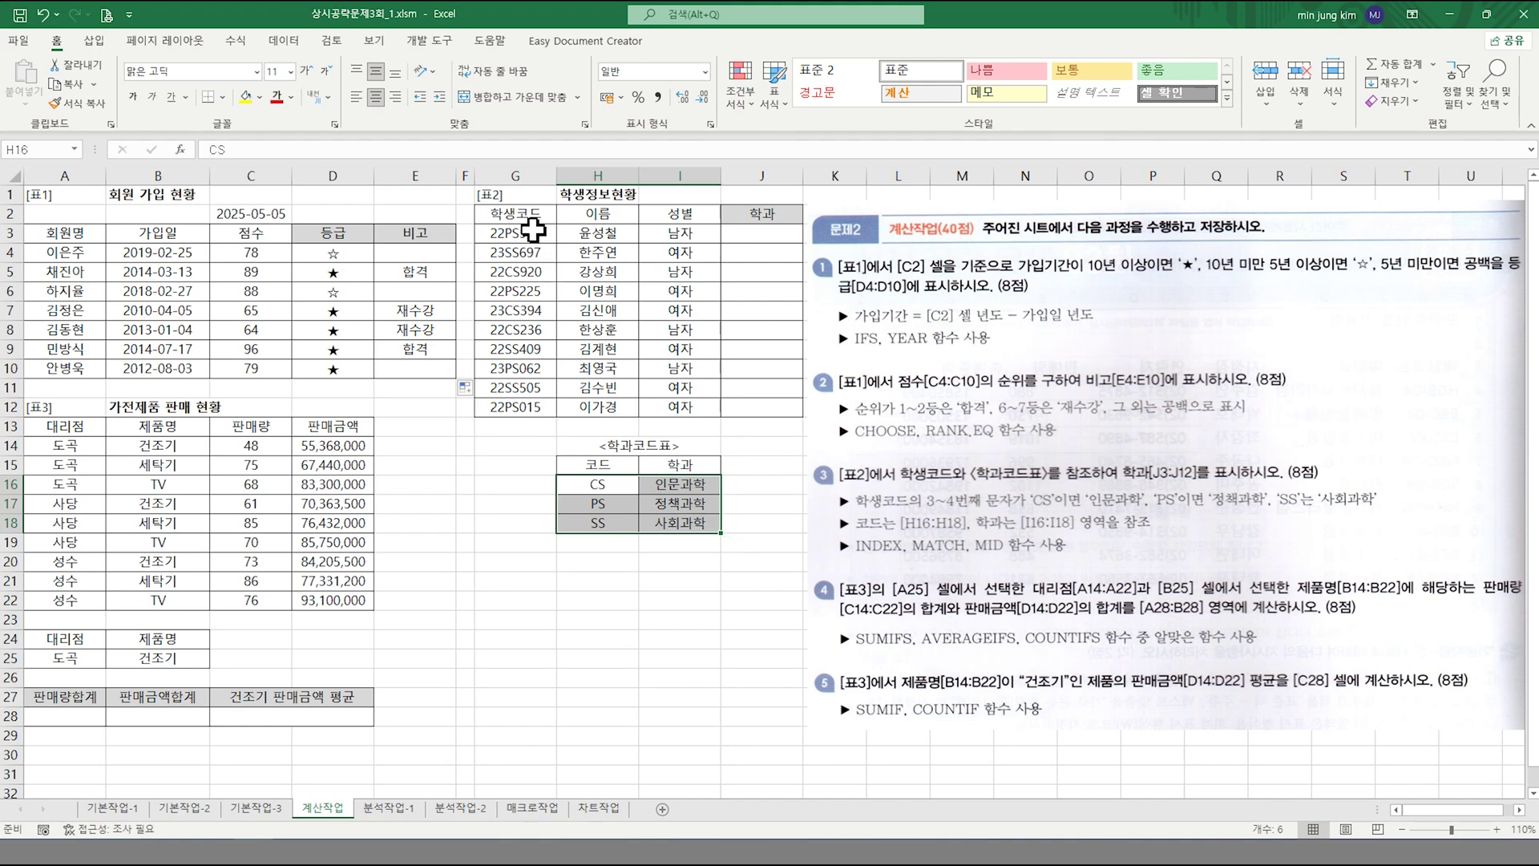
drag(533, 233, 530, 414)
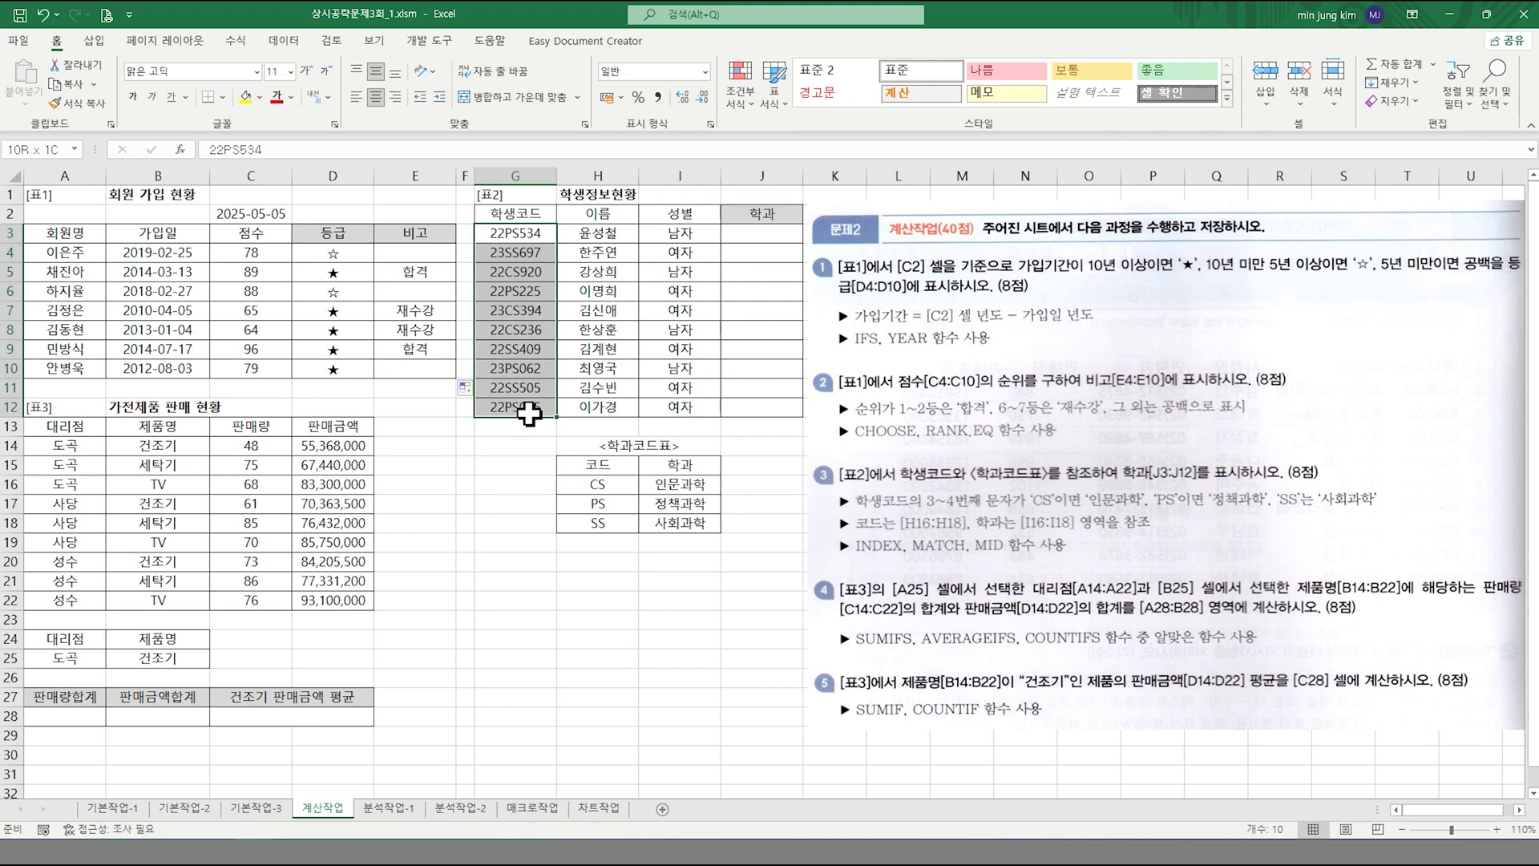
drag(529, 413, 529, 414)
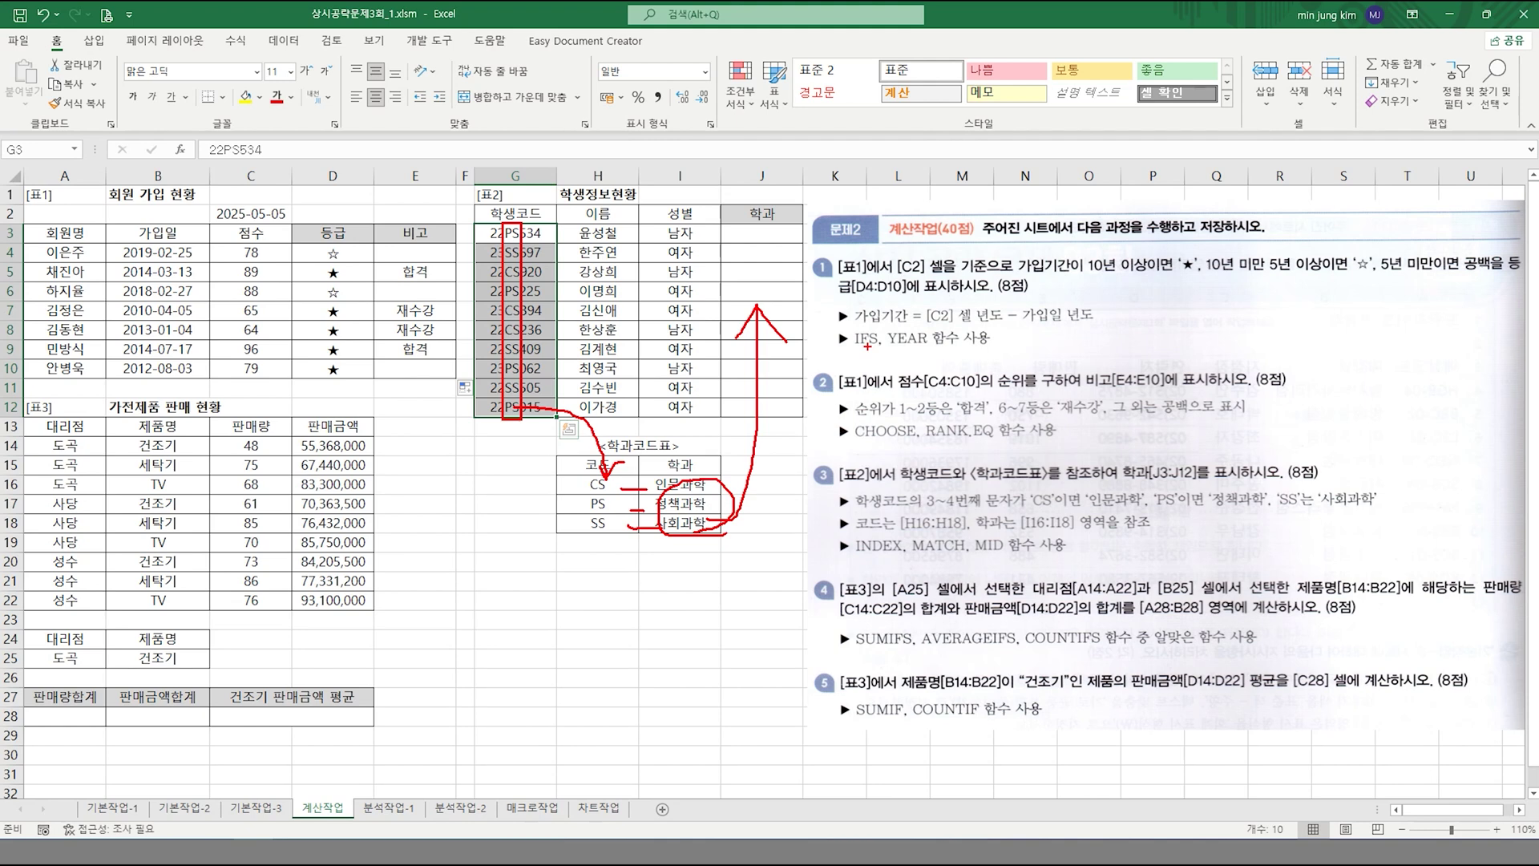
- Review which functions each calculation task requires, including INDEX, MATCH and MID for the 학과 column
drag(852, 351, 939, 349)
drag(858, 451, 930, 452)
drag(857, 652, 1006, 652)
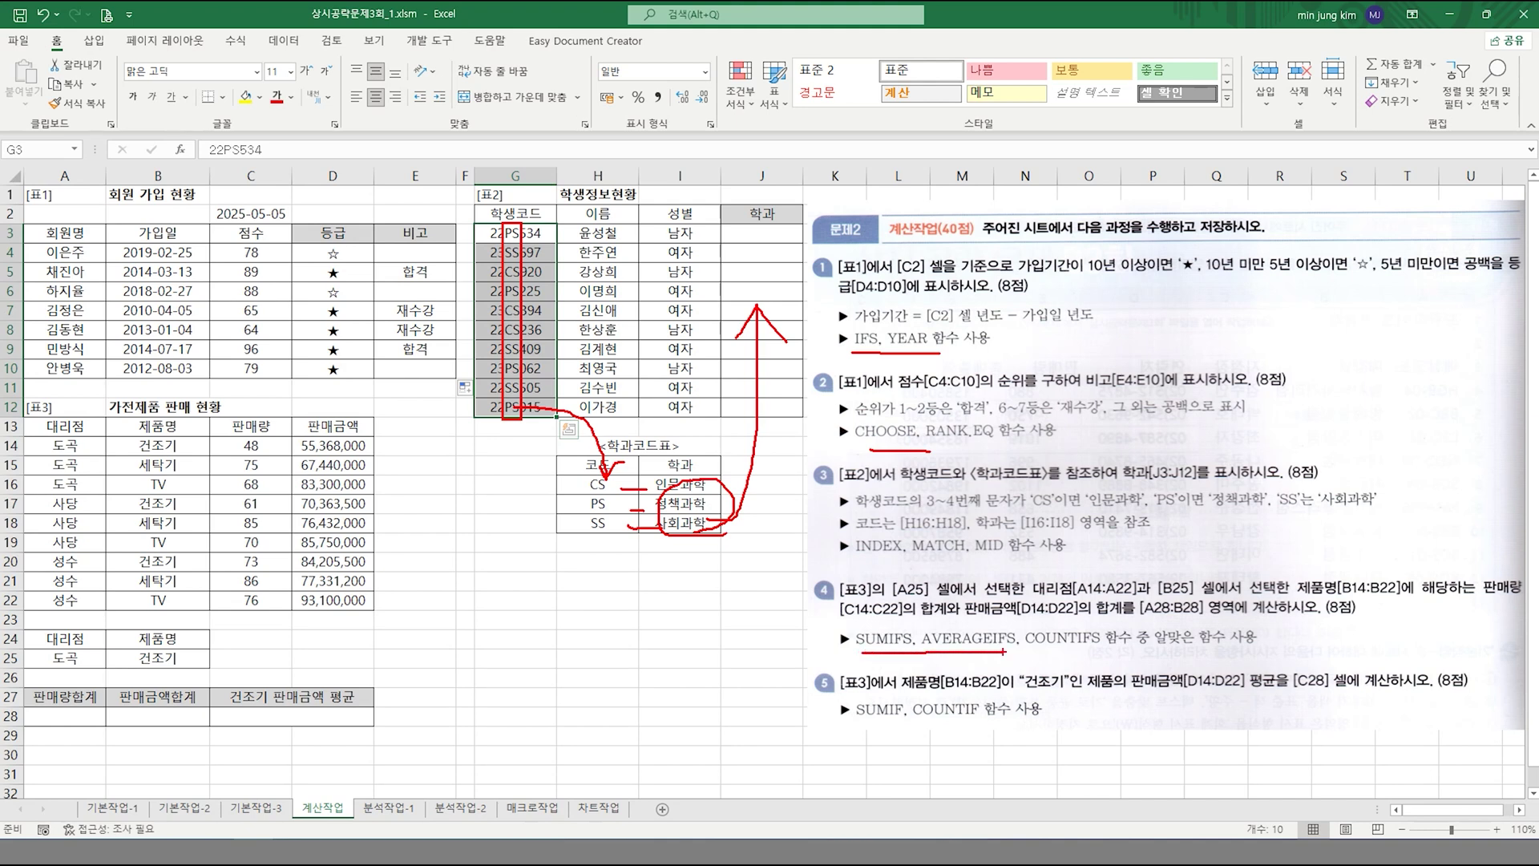
drag(885, 732, 969, 732)
drag(850, 565, 1001, 566)
- Start an INDEX formula in J3 with the array,row_num,column_num form and set Array to the absolute range $I$16:$I$18
click(787, 241)
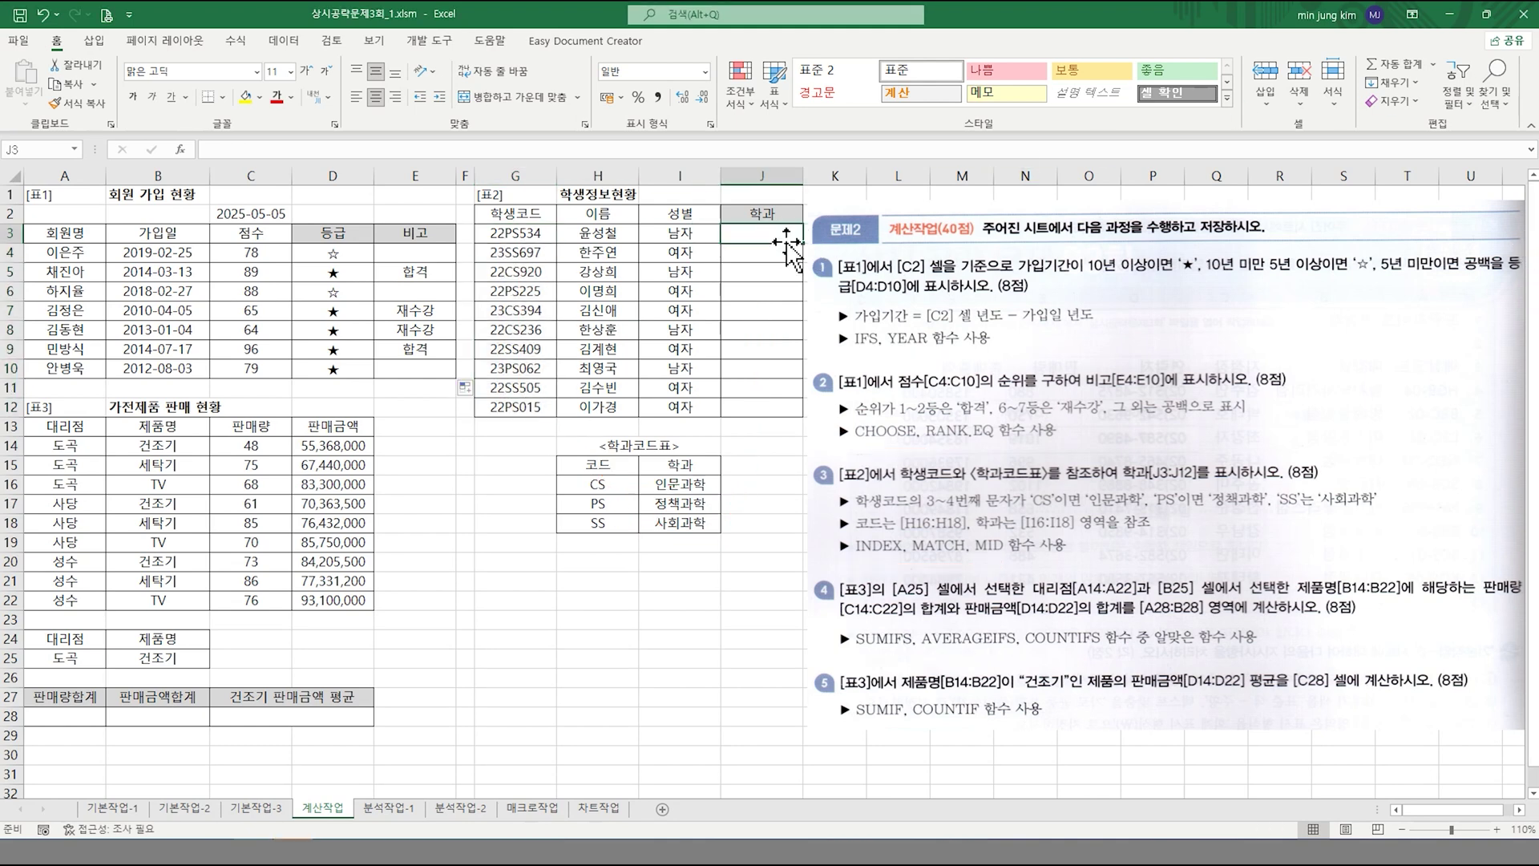
text(=index)
key(ctrl+a)
drag(537, 499, 563, 449)
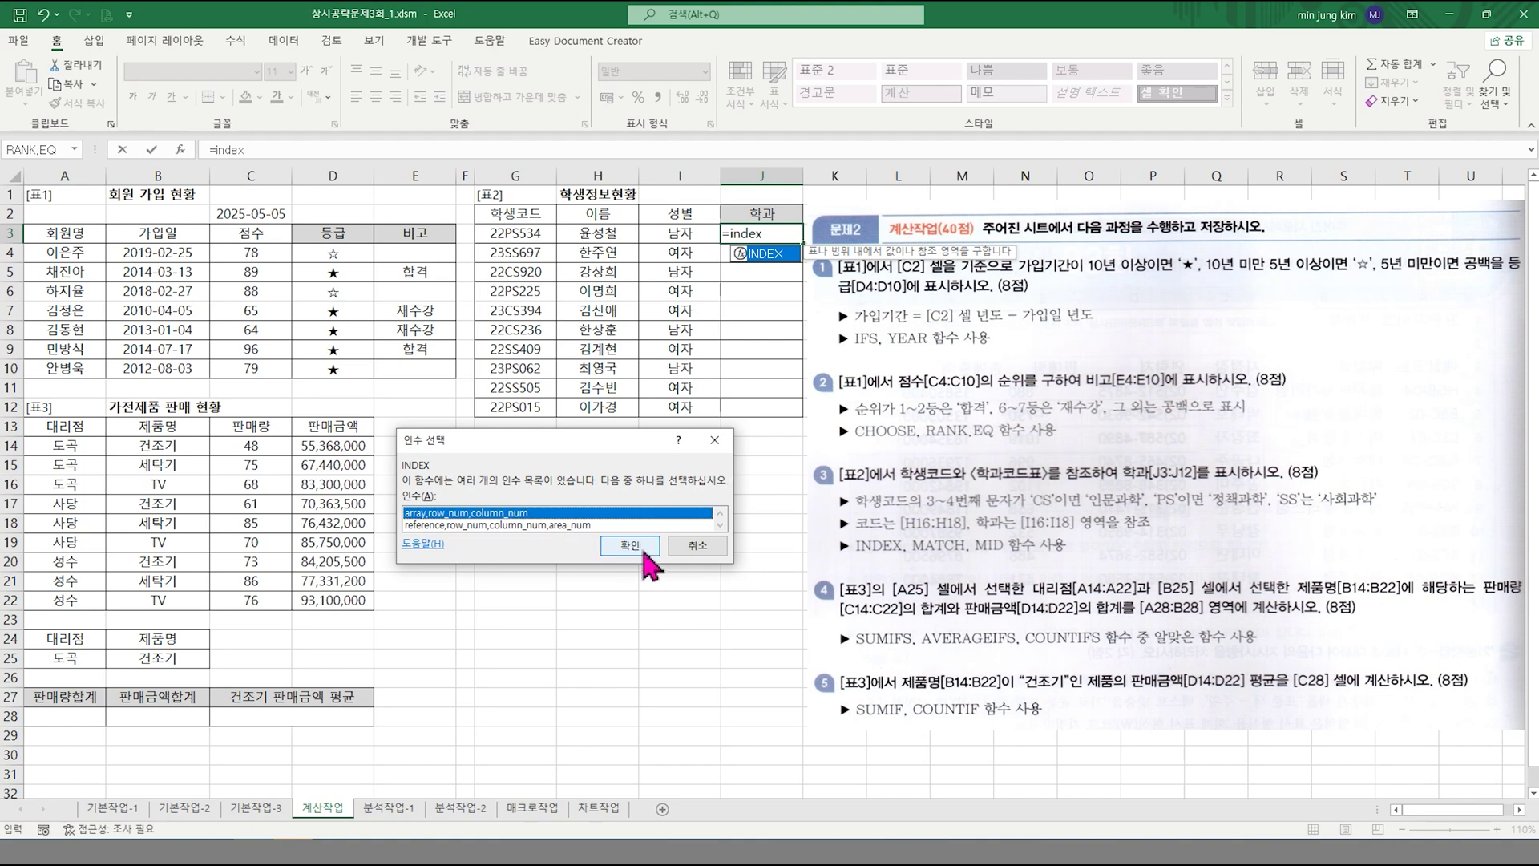
click(633, 549)
drag(594, 378, 1239, 178)
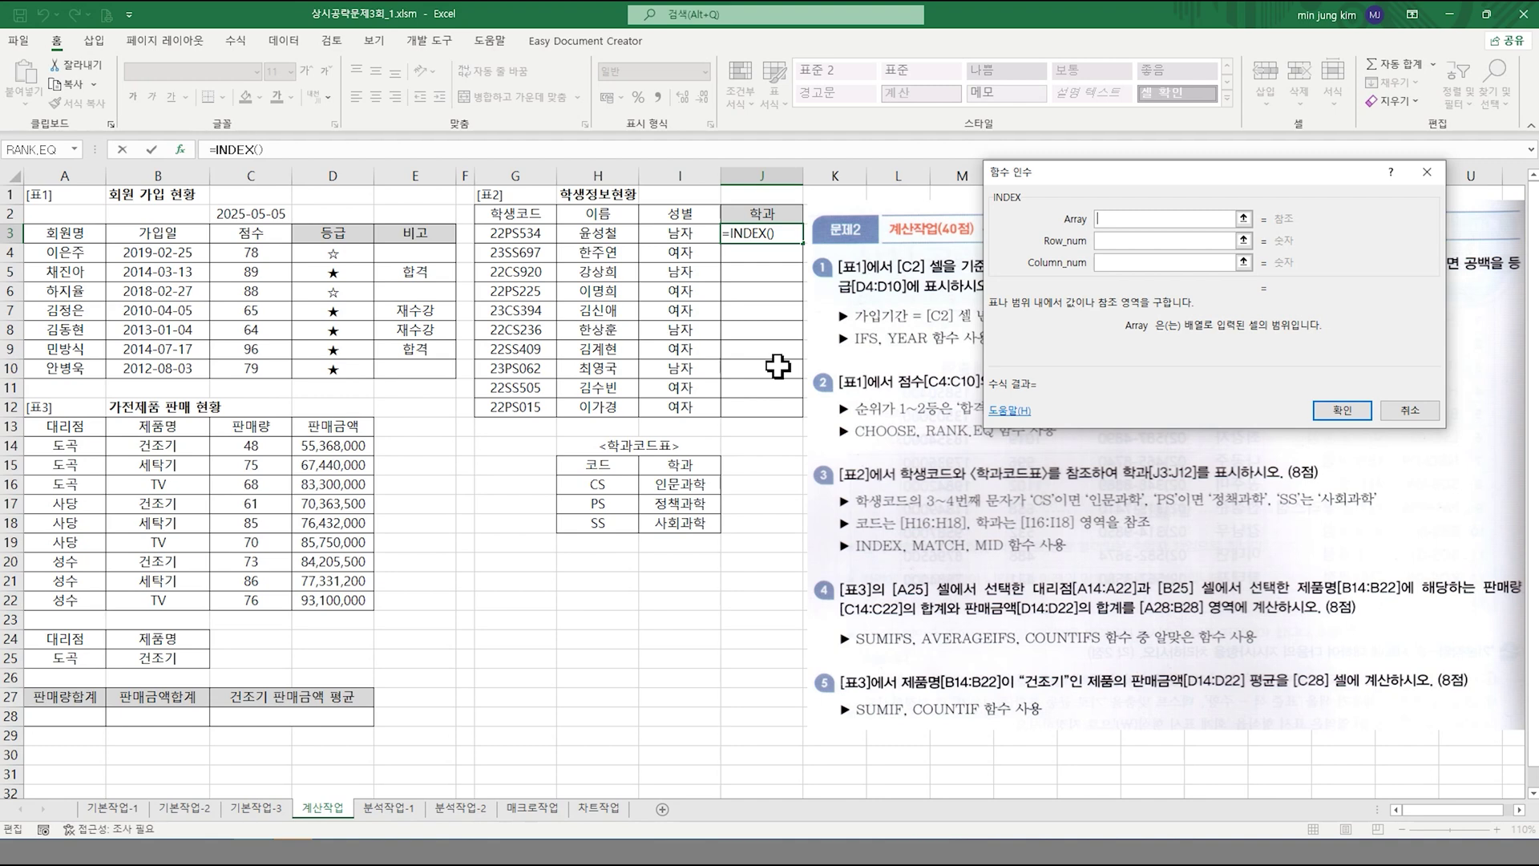
drag(681, 484, 691, 522)
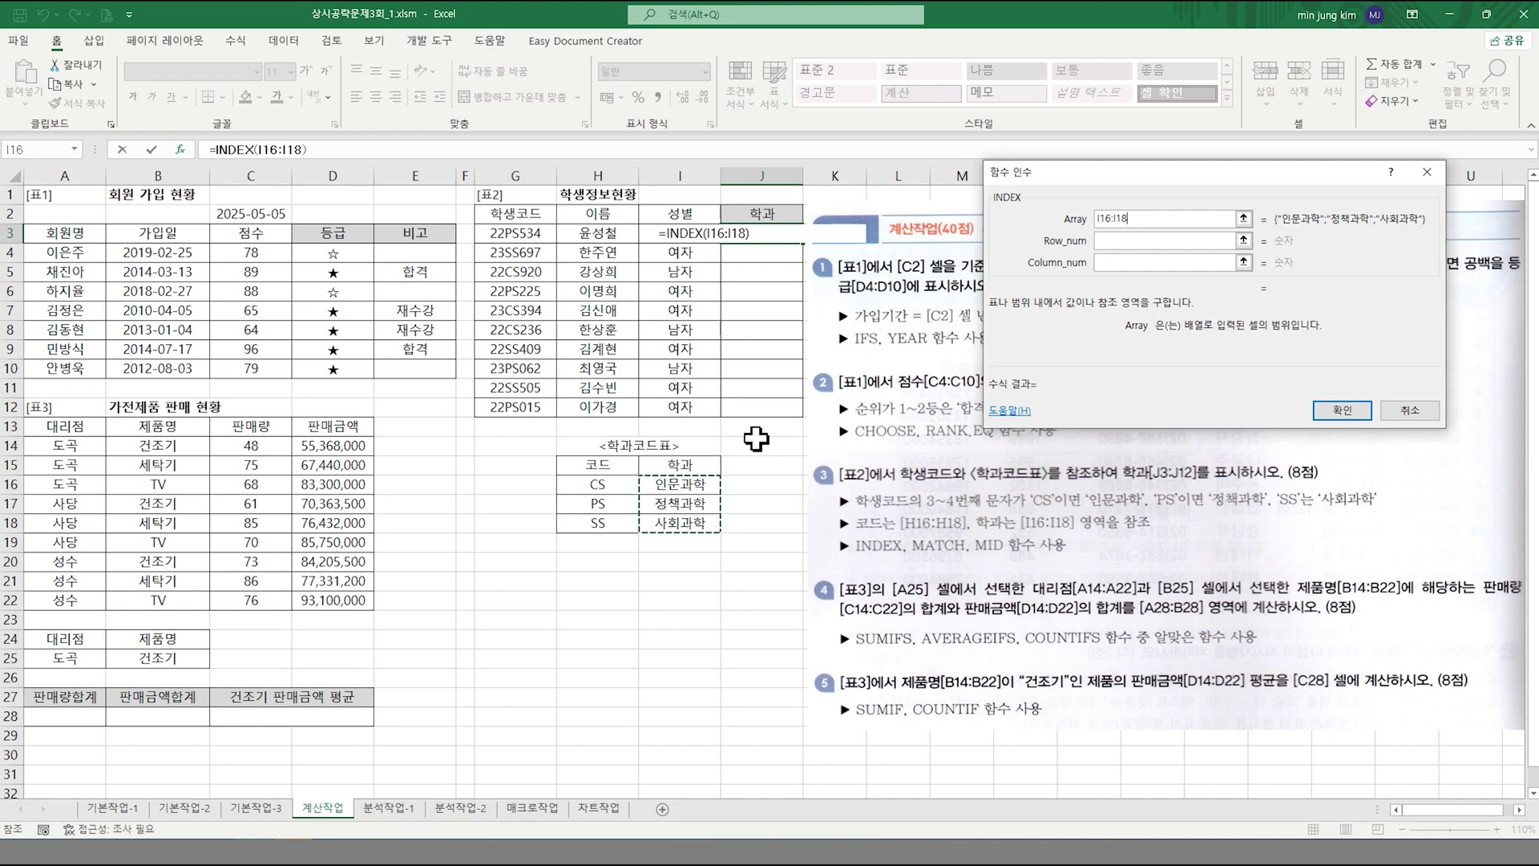
key(F4)
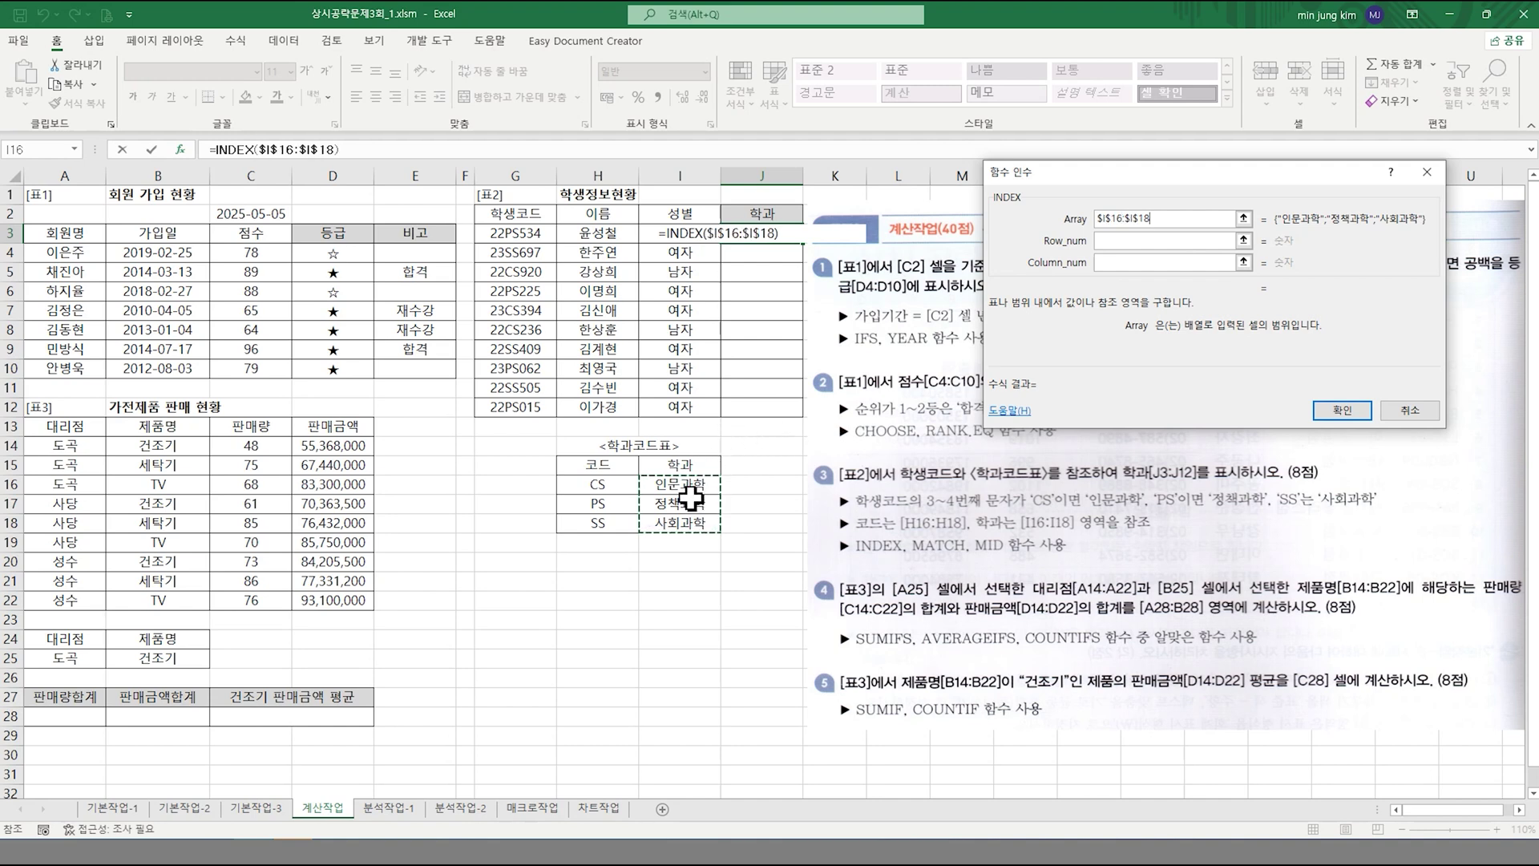
- Nest a MATCH function as the Row_num of INDEX and open its arguments
click(1109, 241)
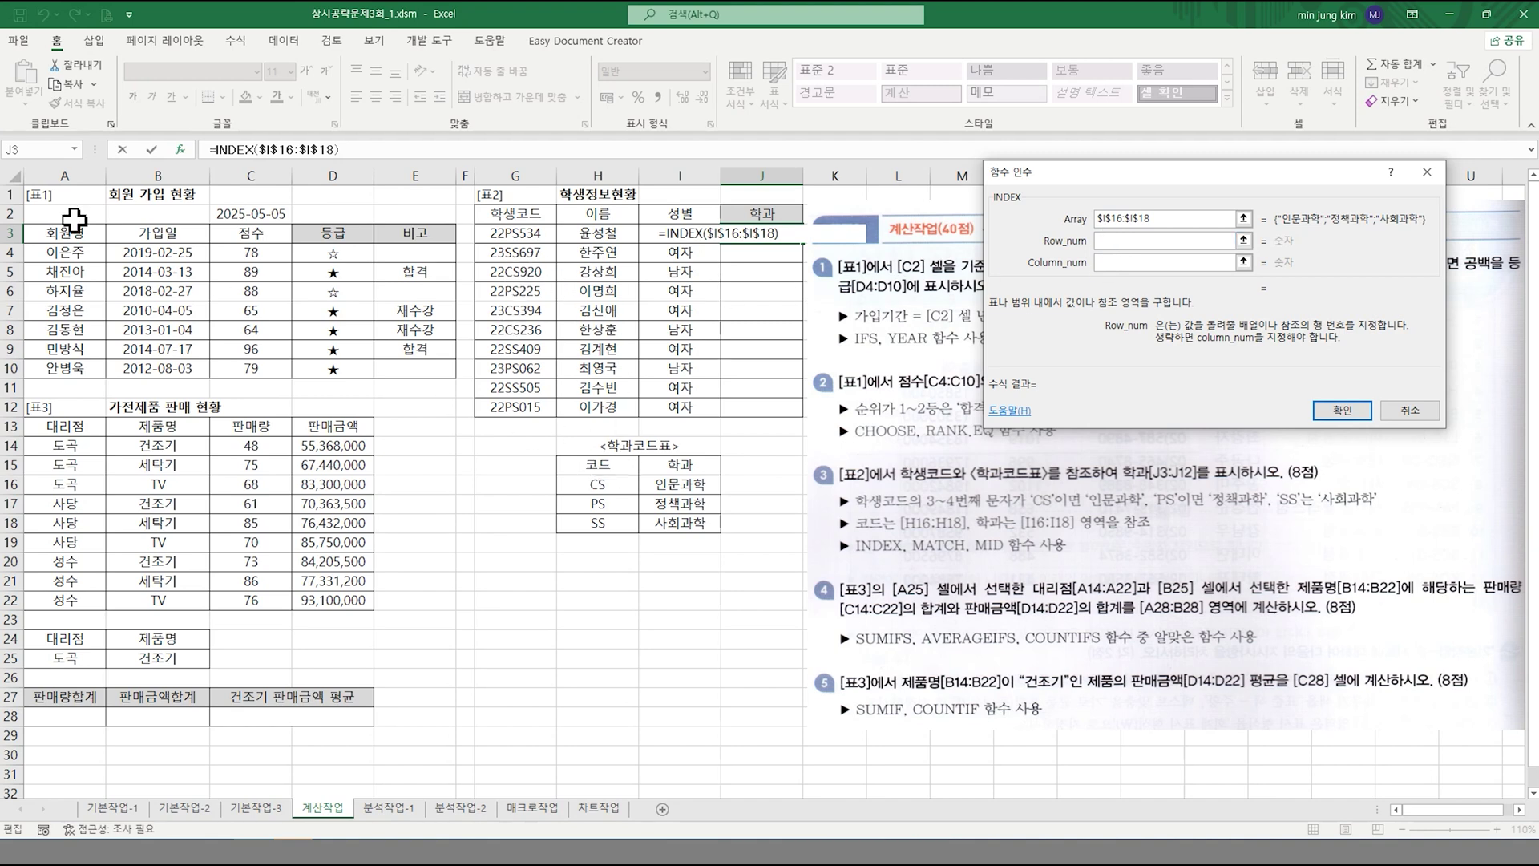
click(74, 150)
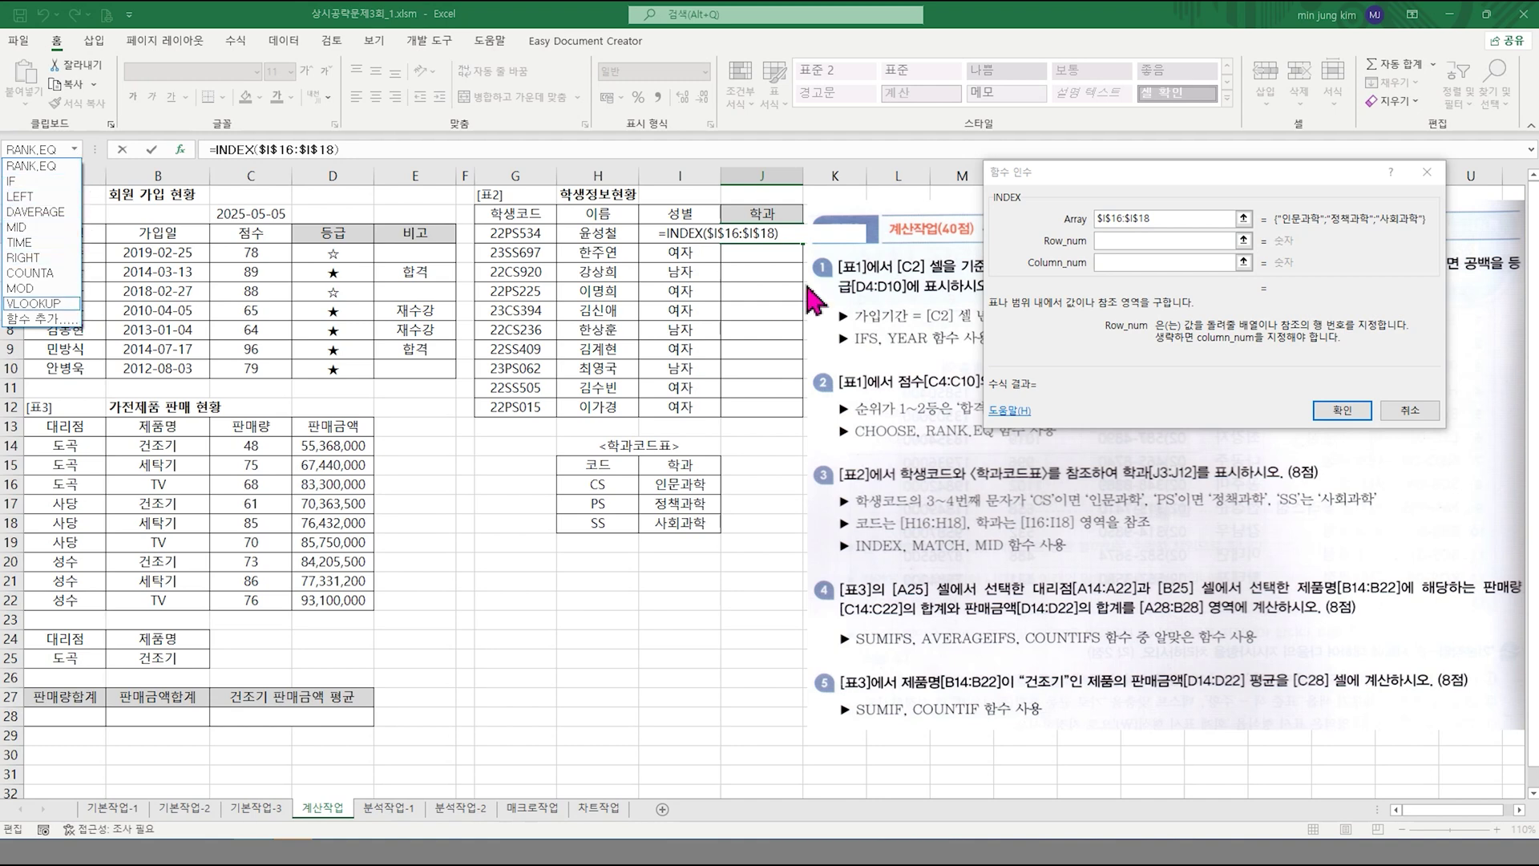
click(1117, 240)
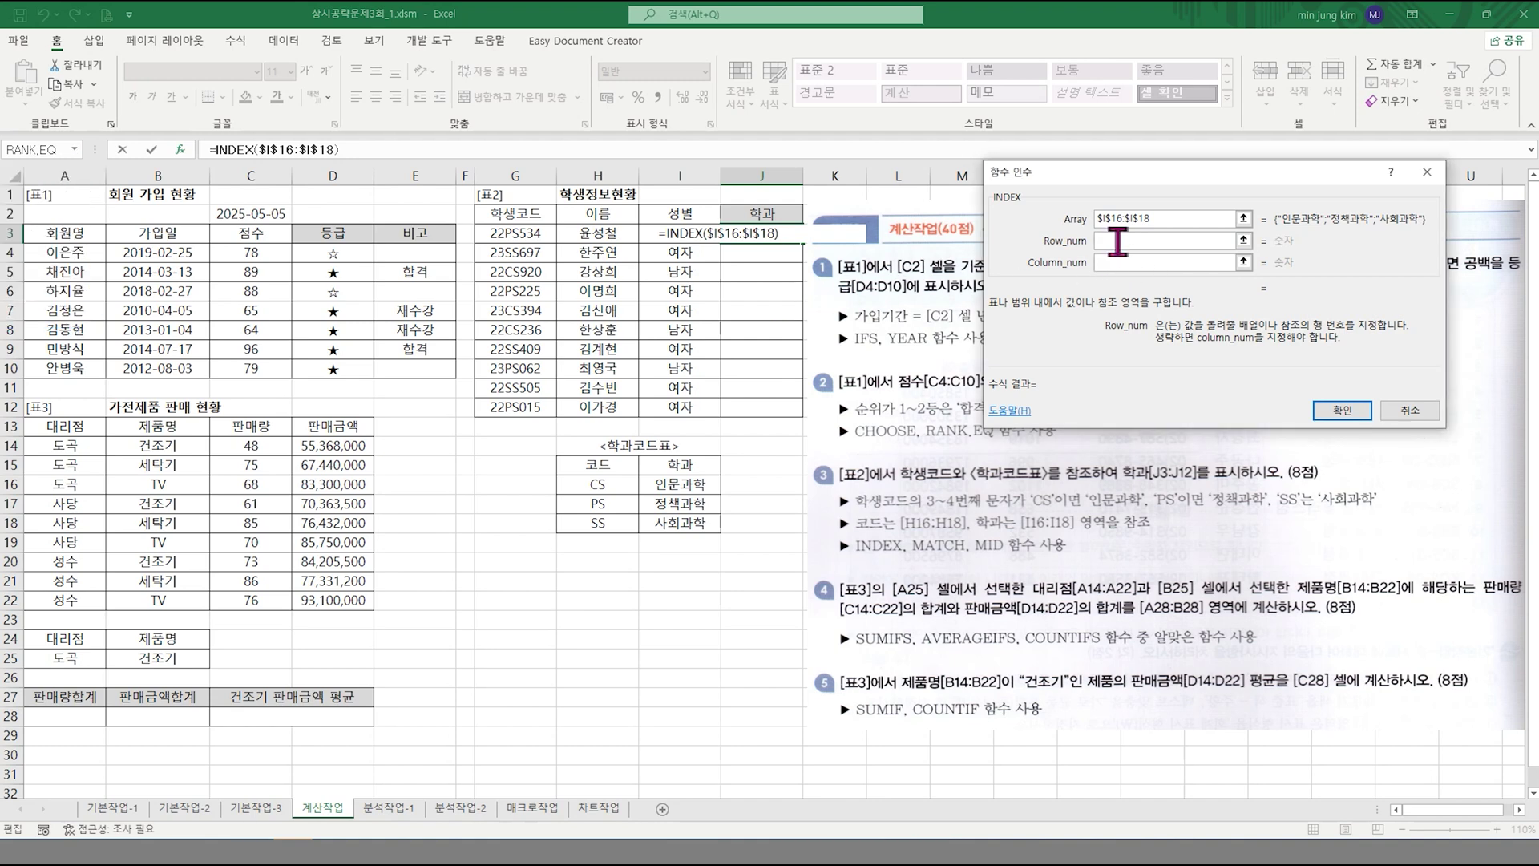
text(mat)
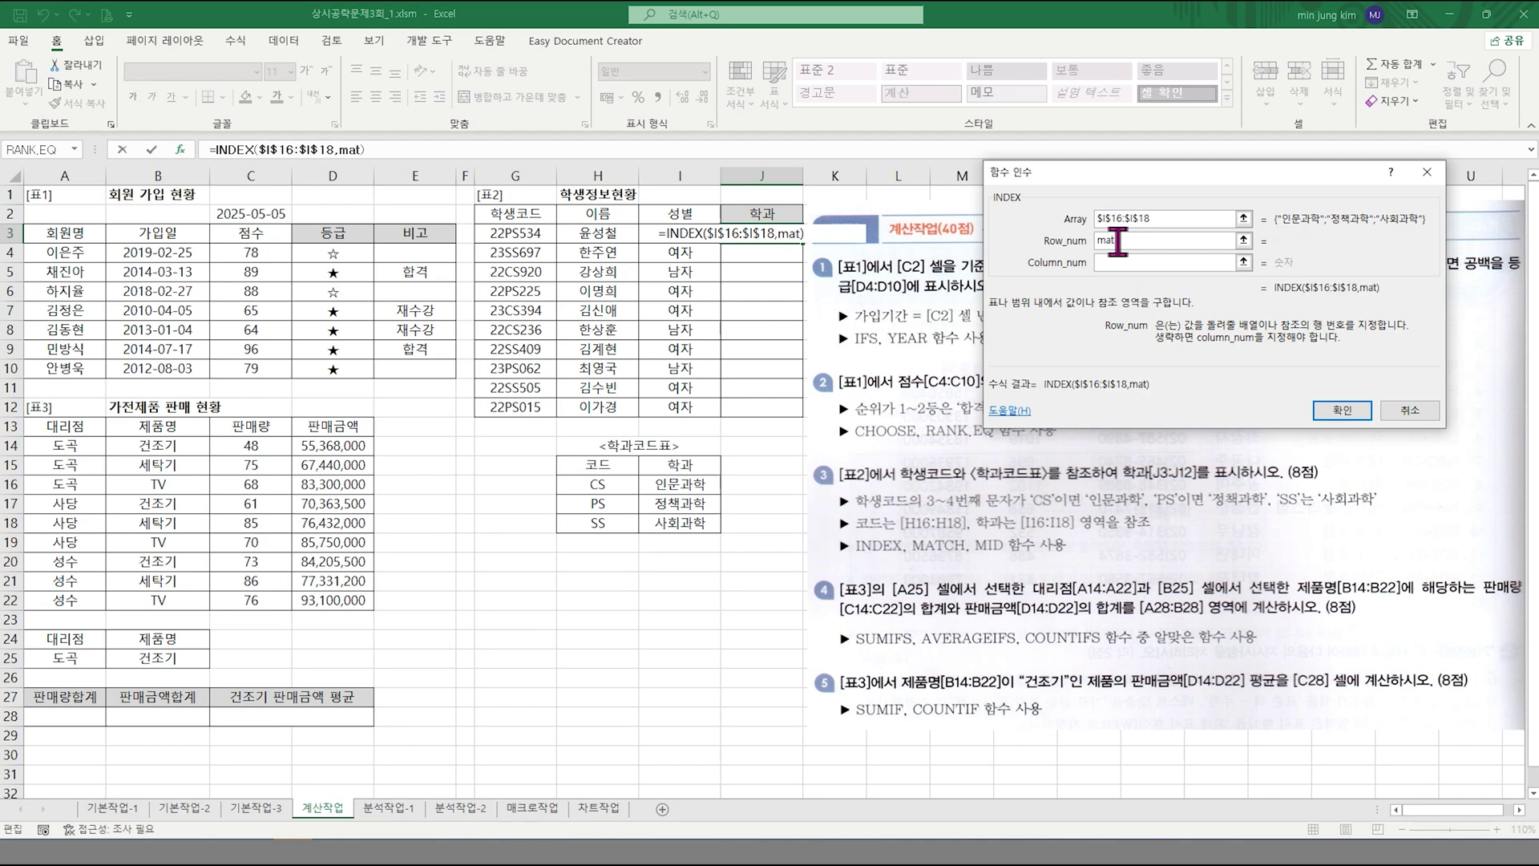
text(ch()
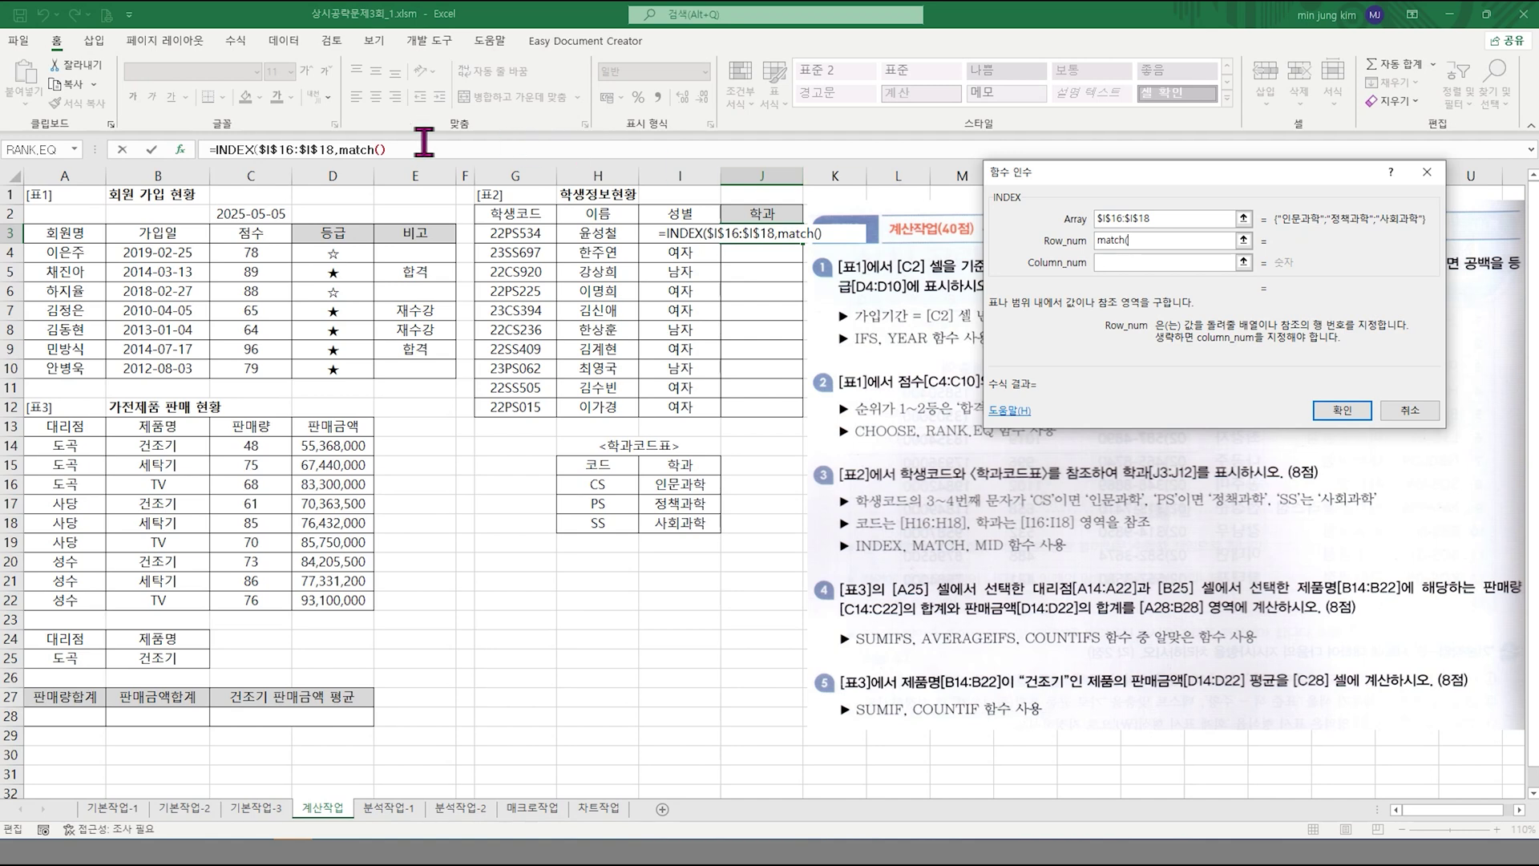
click(363, 150)
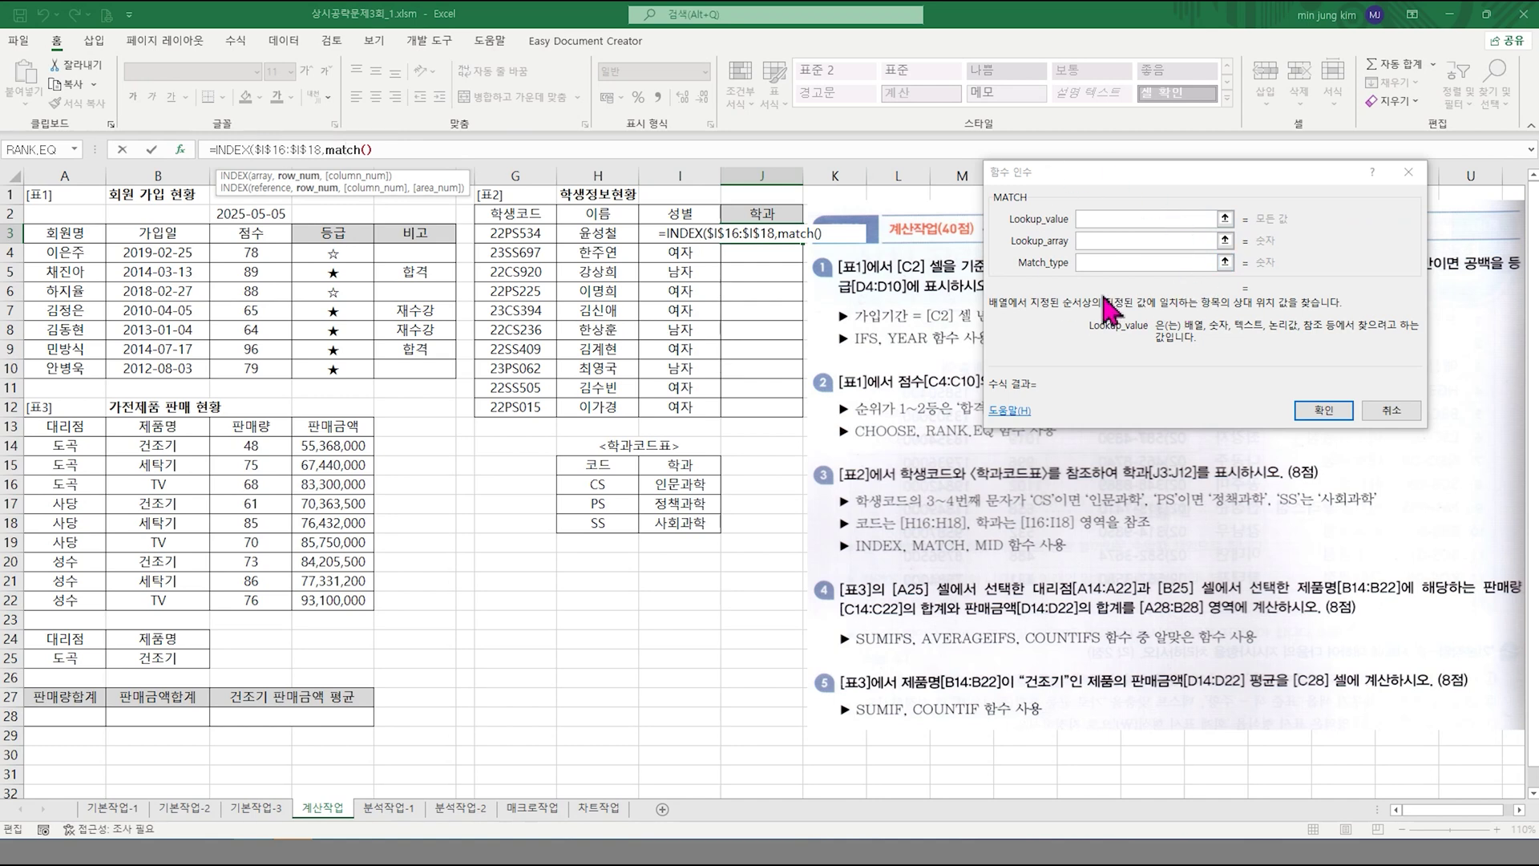
- Nest a MID function as the Lookup_value of MATCH and open its arguments
click(1099, 219)
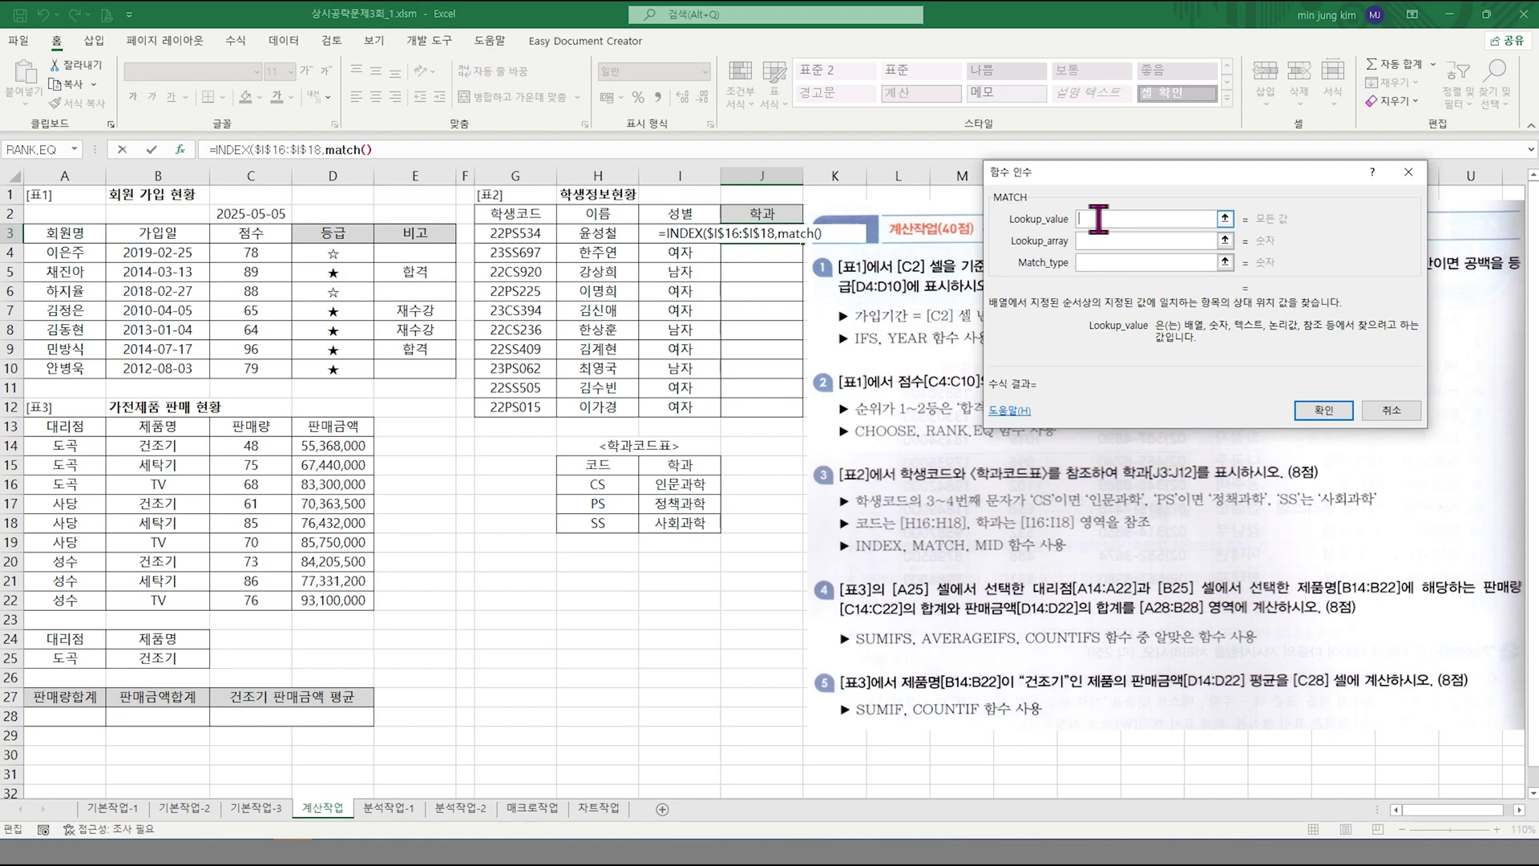
text(n)
key(BackSpace)
text(i)
key(BackSpace)
text(mid()
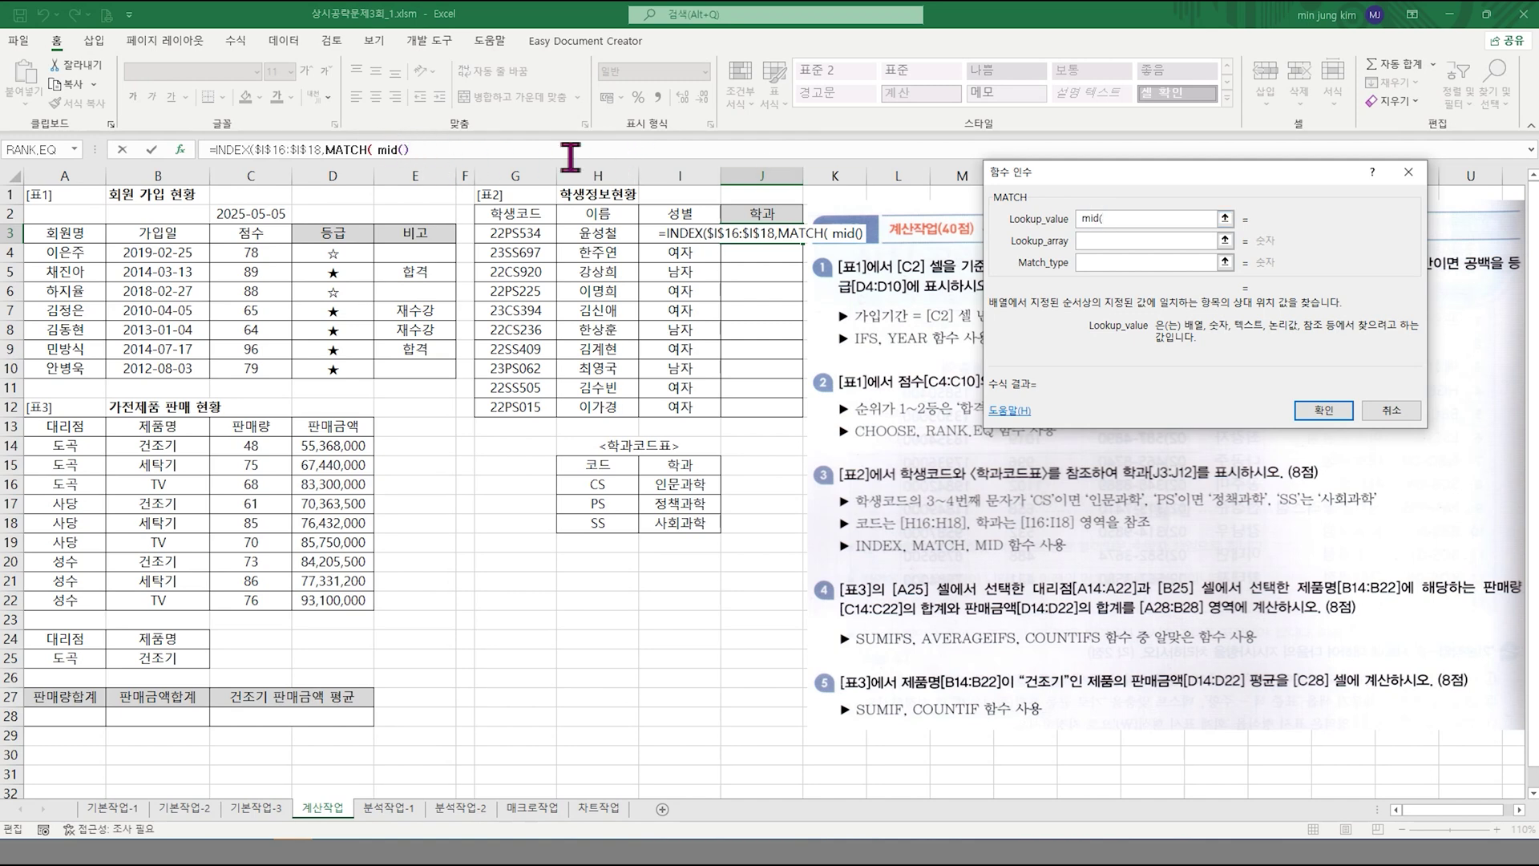
click(1079, 218)
key(BackSpace)
click(383, 149)
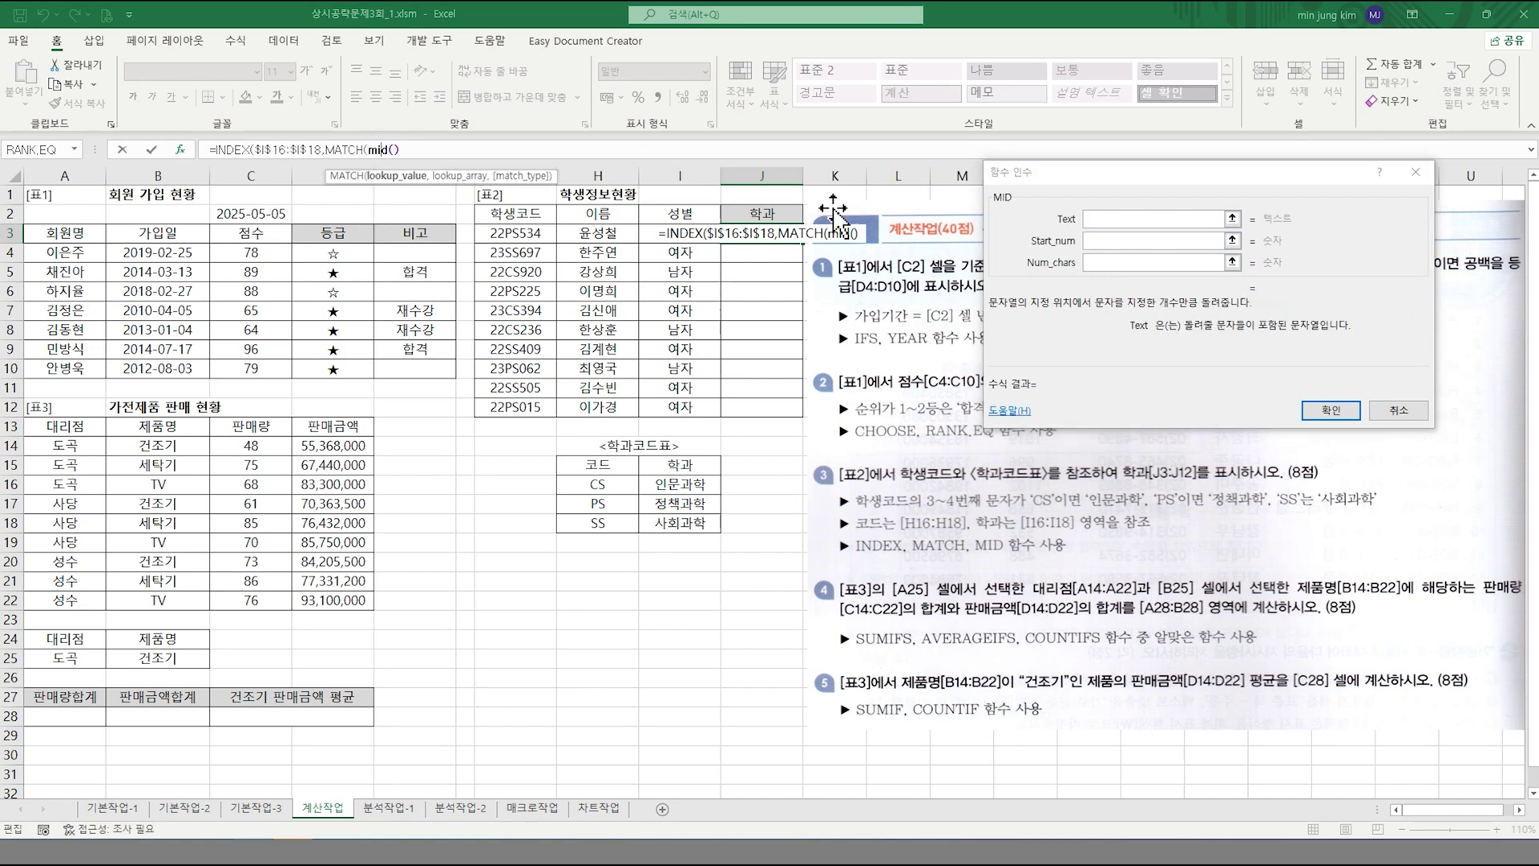
- Set the MID arguments to Text G3, Start_num 3 and Num_chars 2
click(1115, 218)
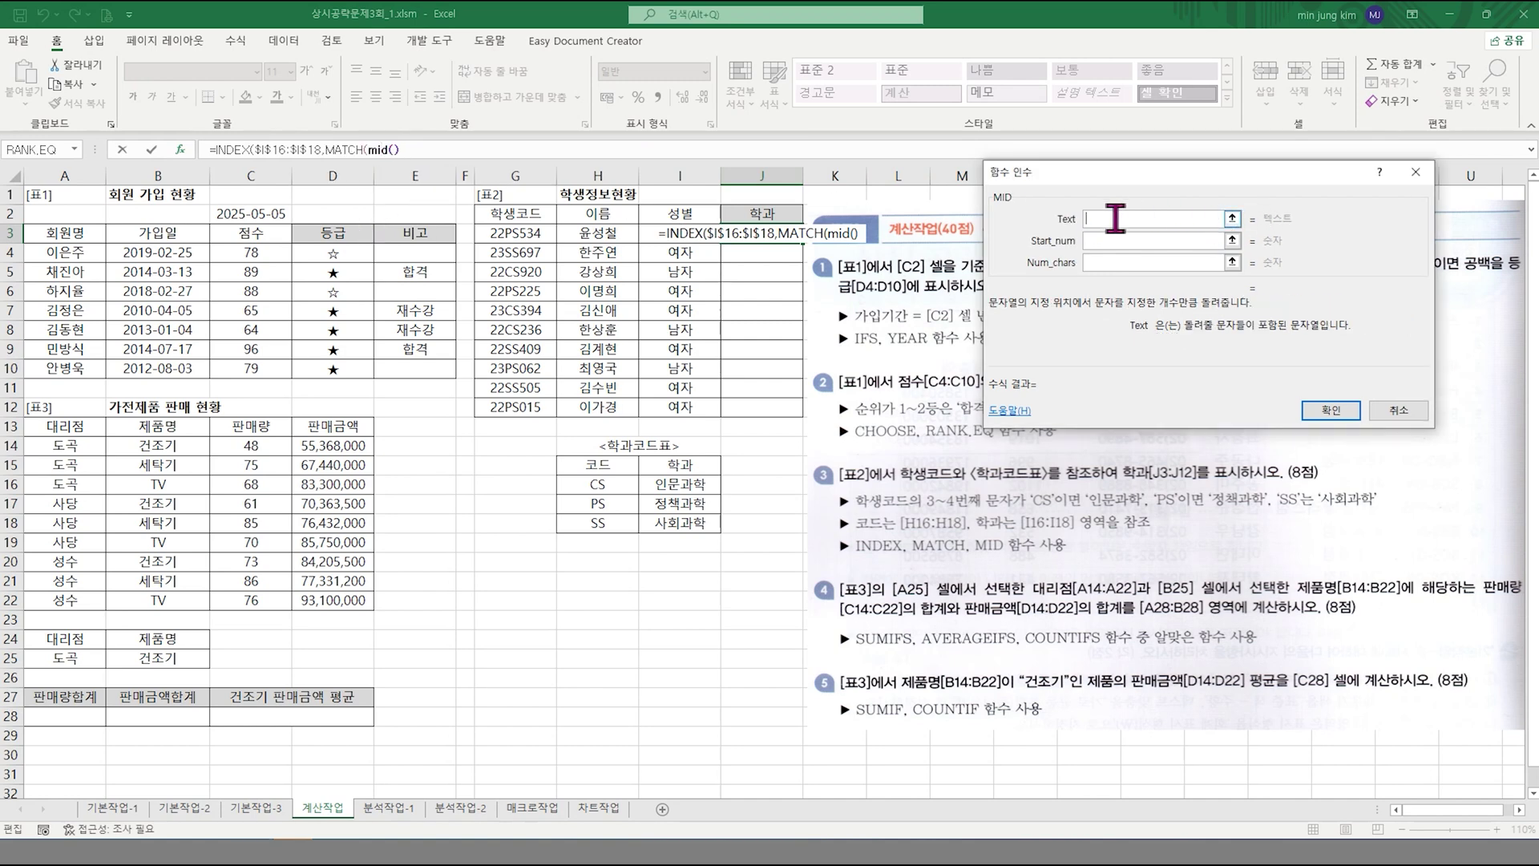
click(508, 233)
click(1097, 241)
text(3)
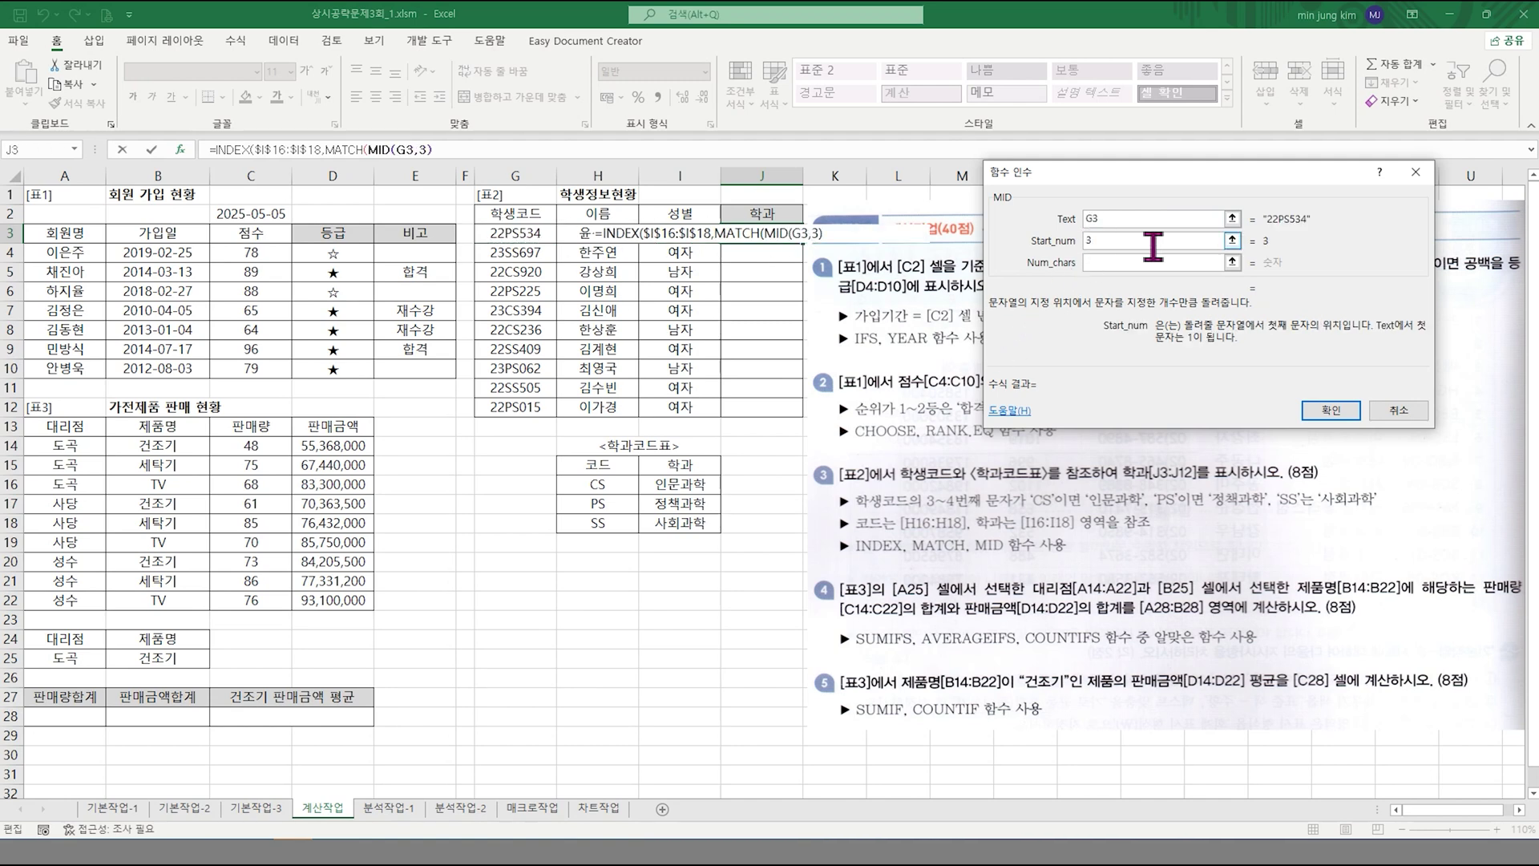
click(1108, 262)
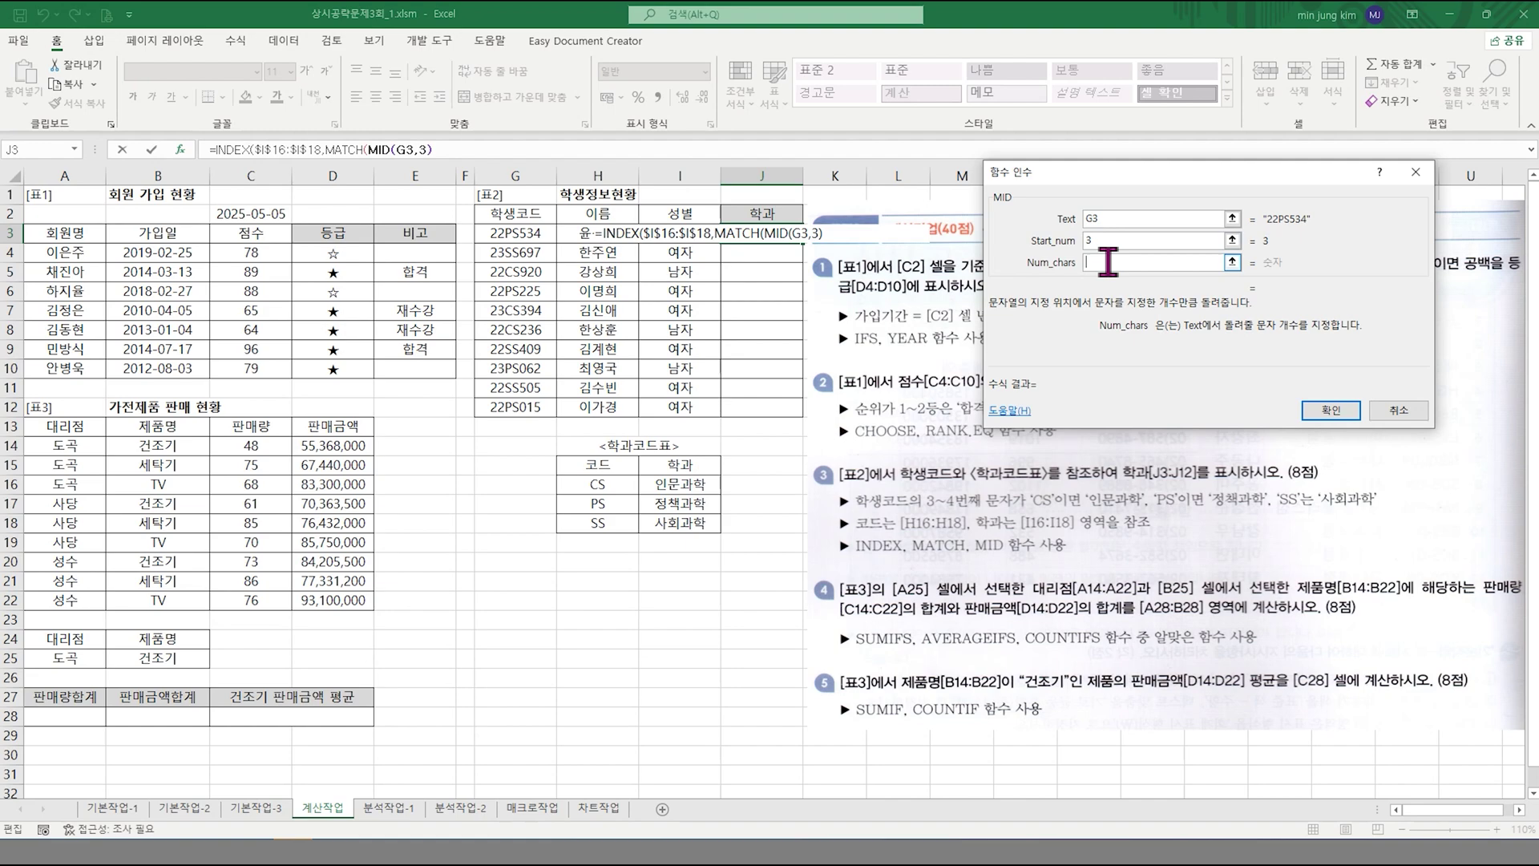
text(2)
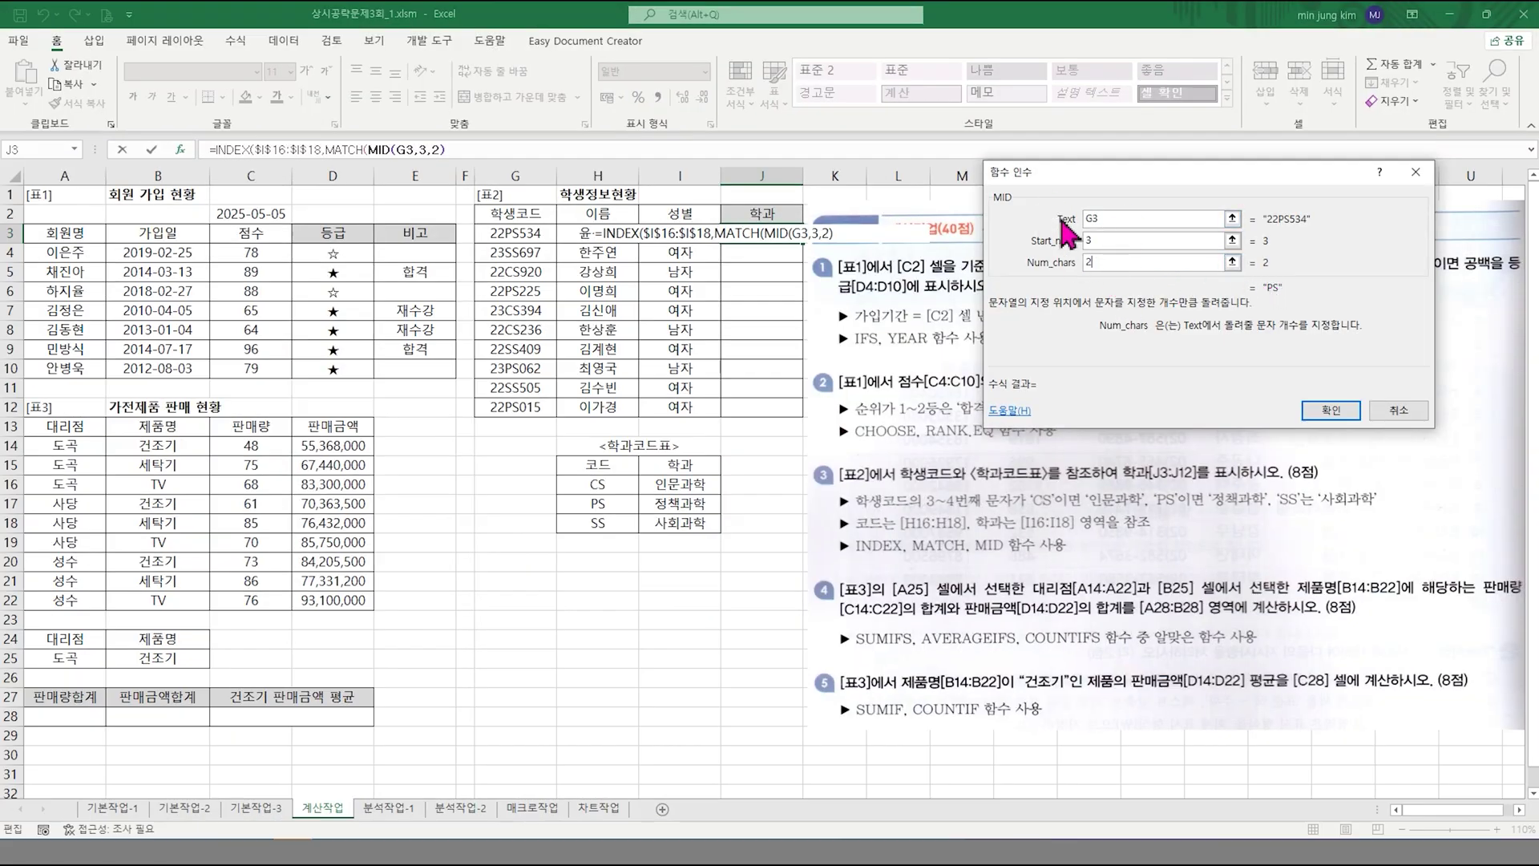
- Return to the MATCH arguments and set Lookup_array to $H$16:$H$18 and Match_type to 0
click(353, 150)
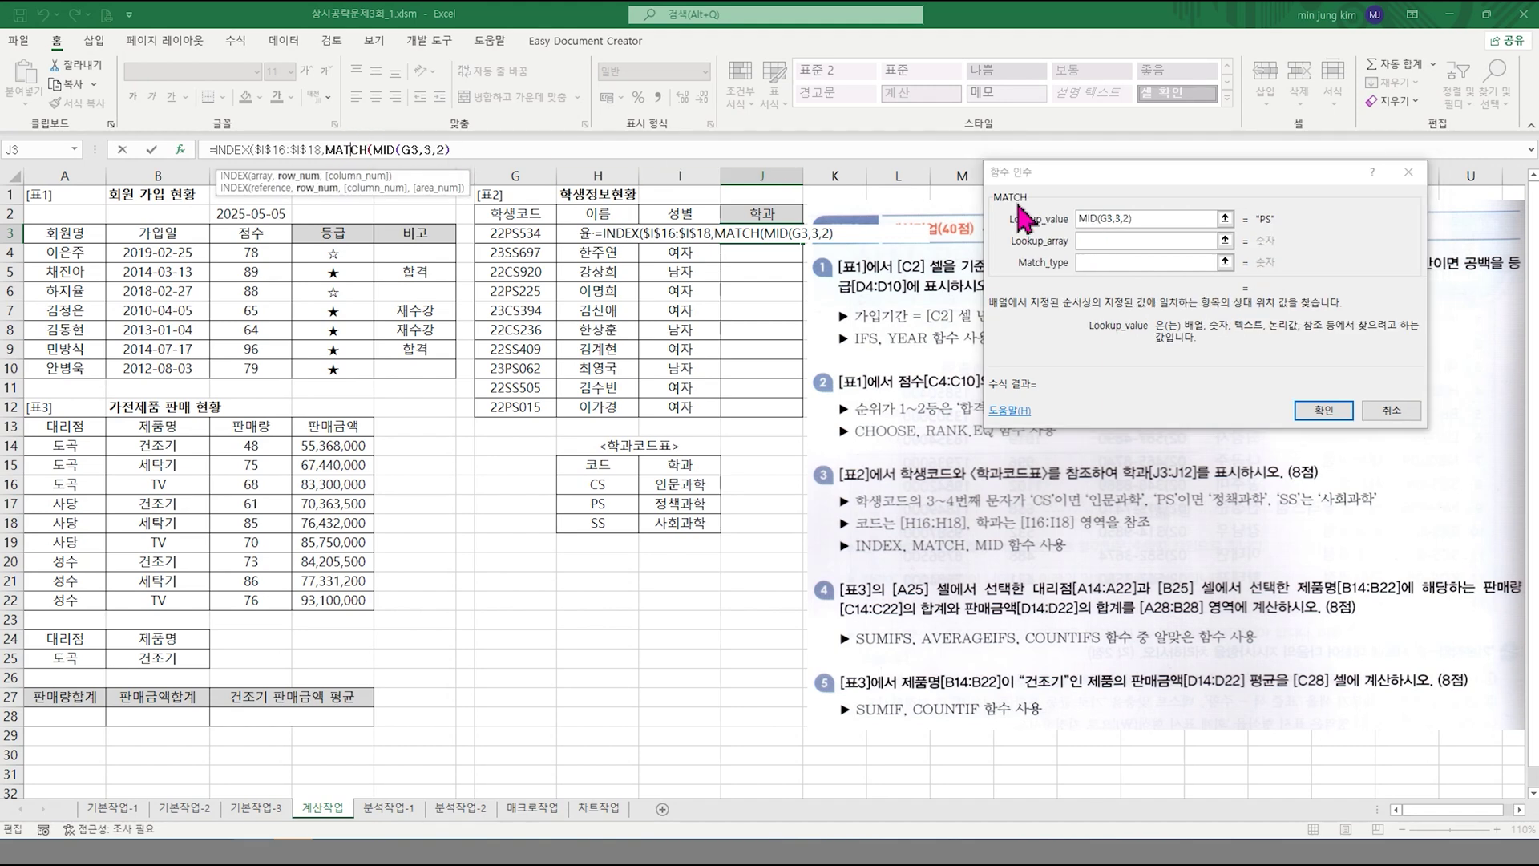
click(1126, 242)
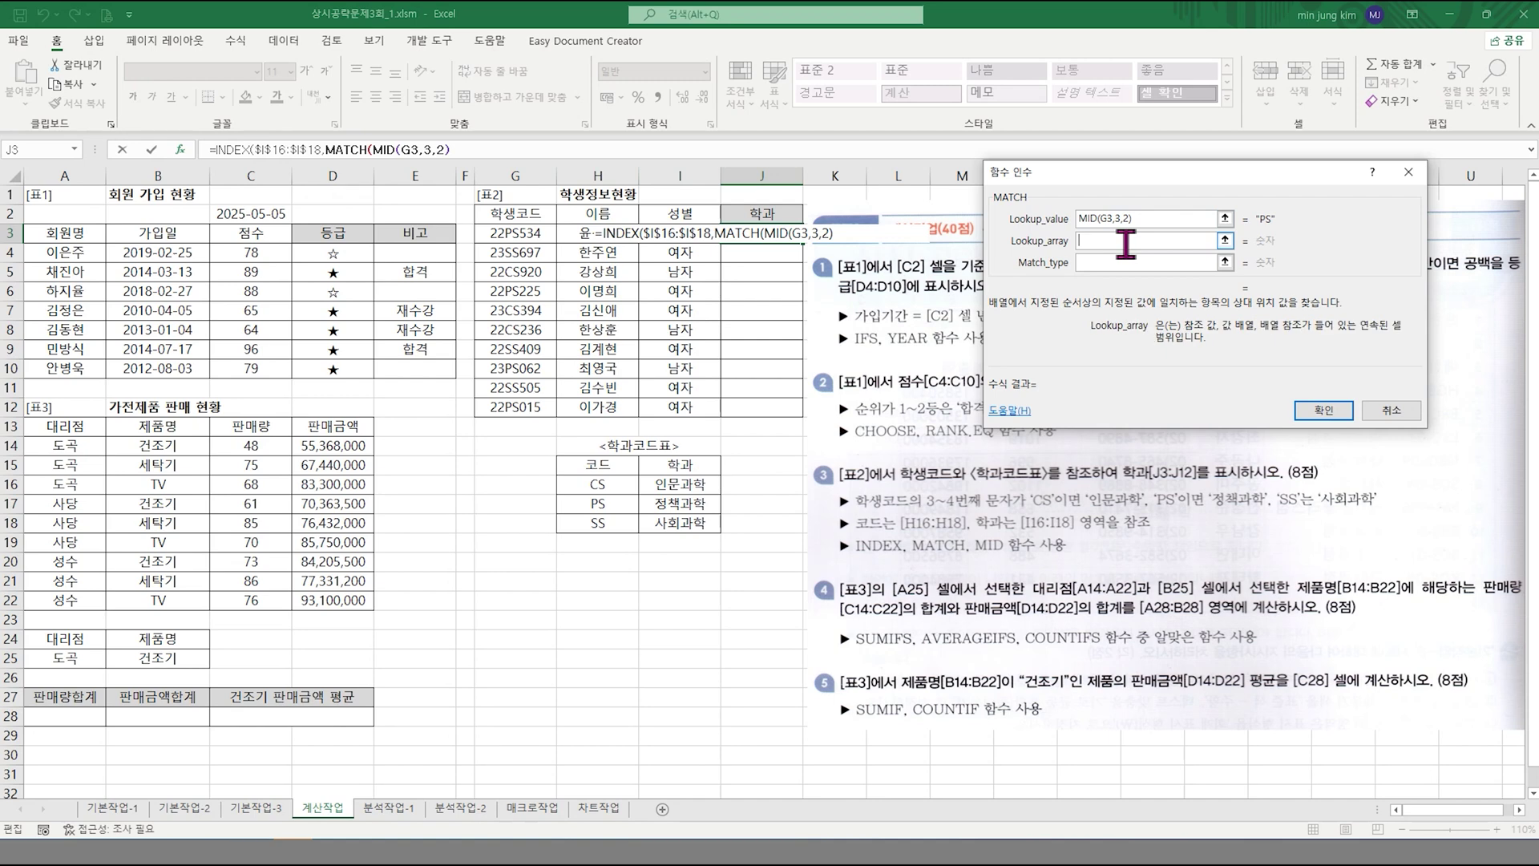
drag(621, 485, 619, 517)
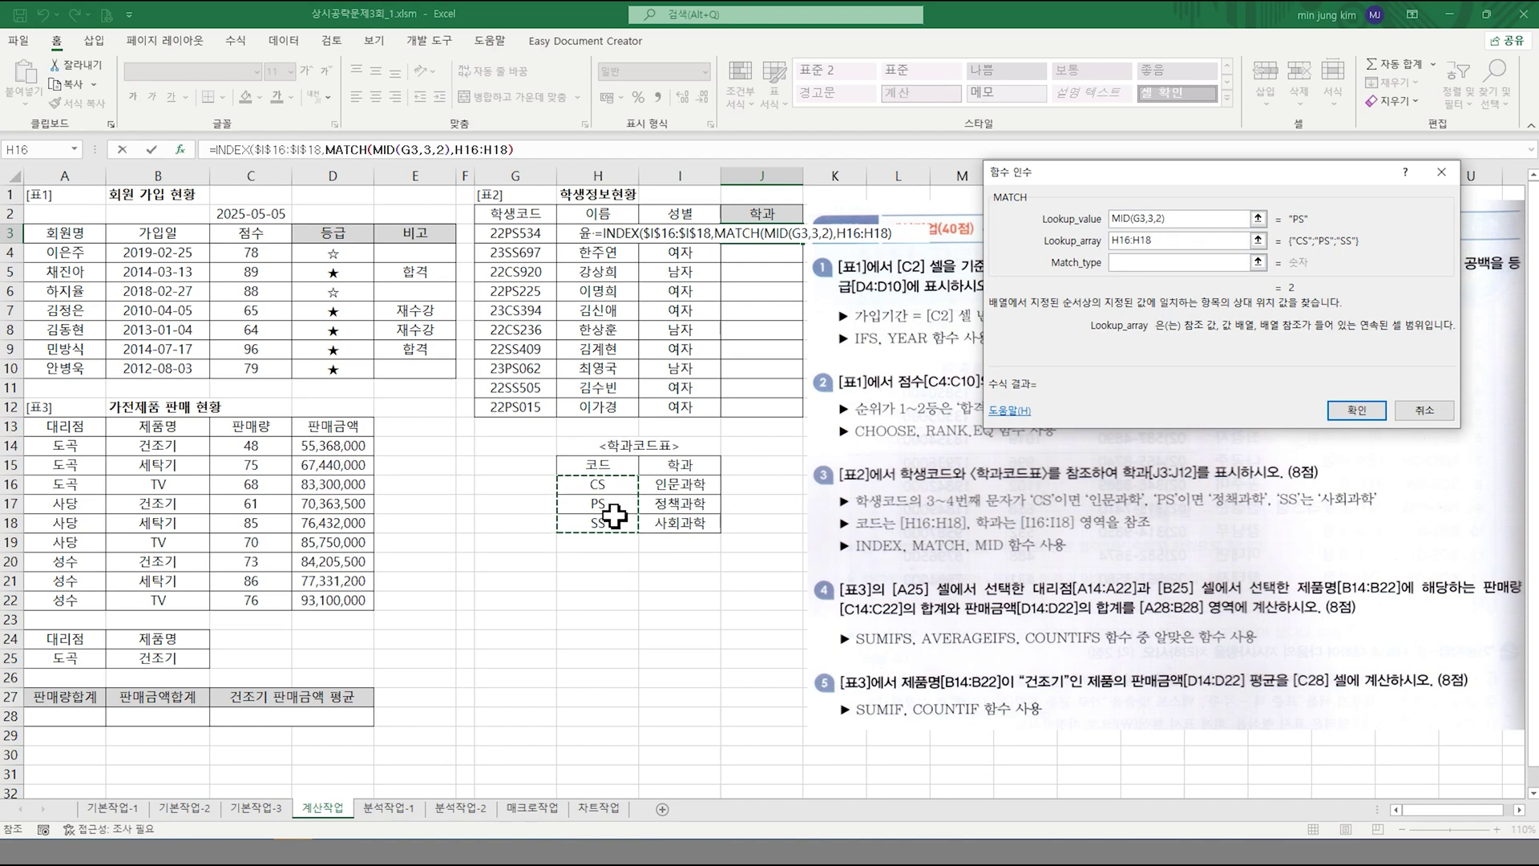
key(F4)
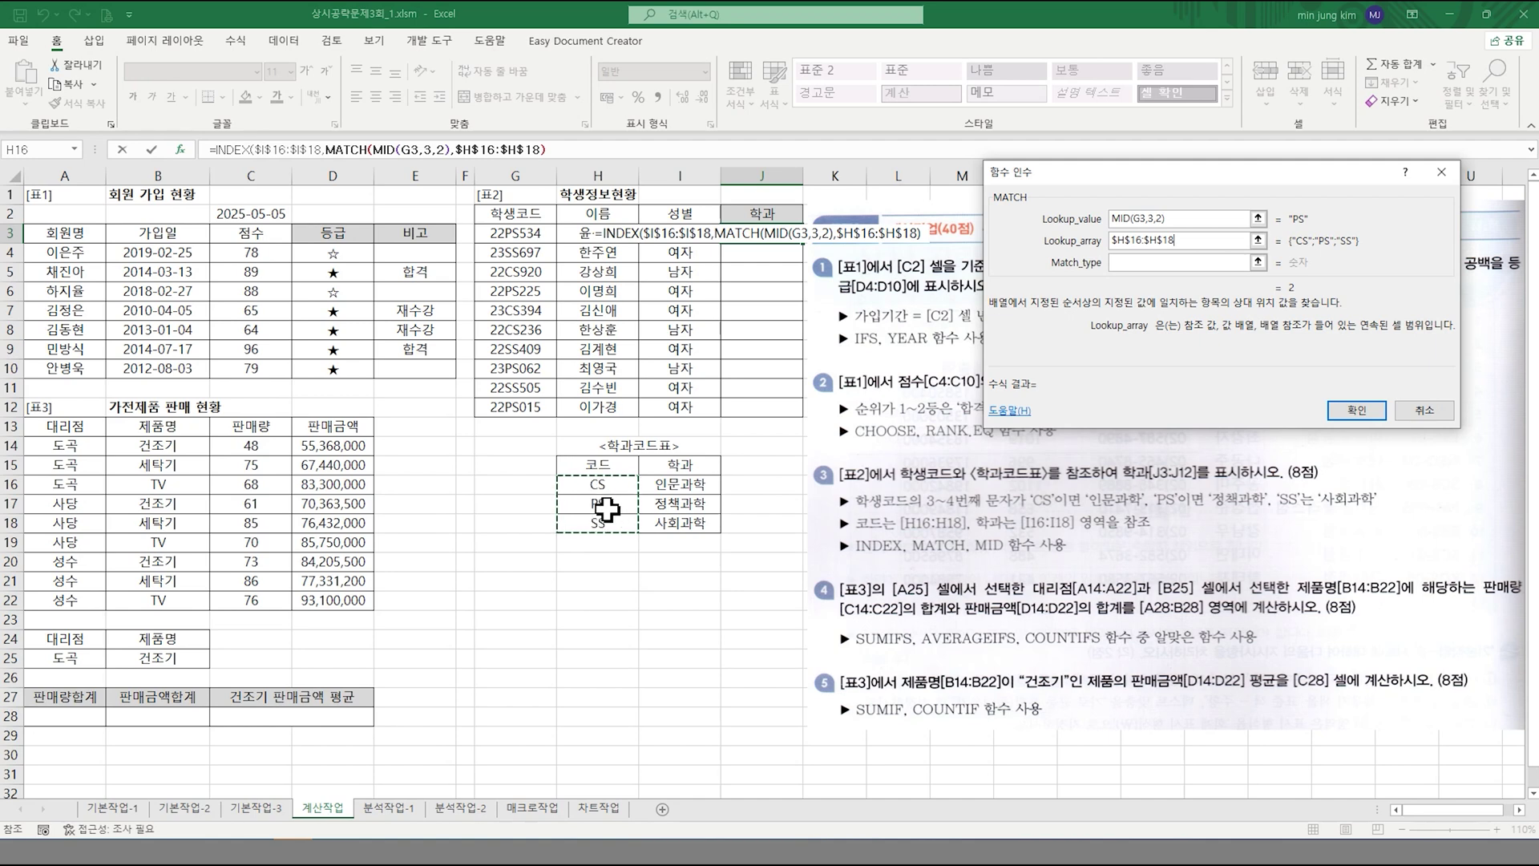
click(1153, 263)
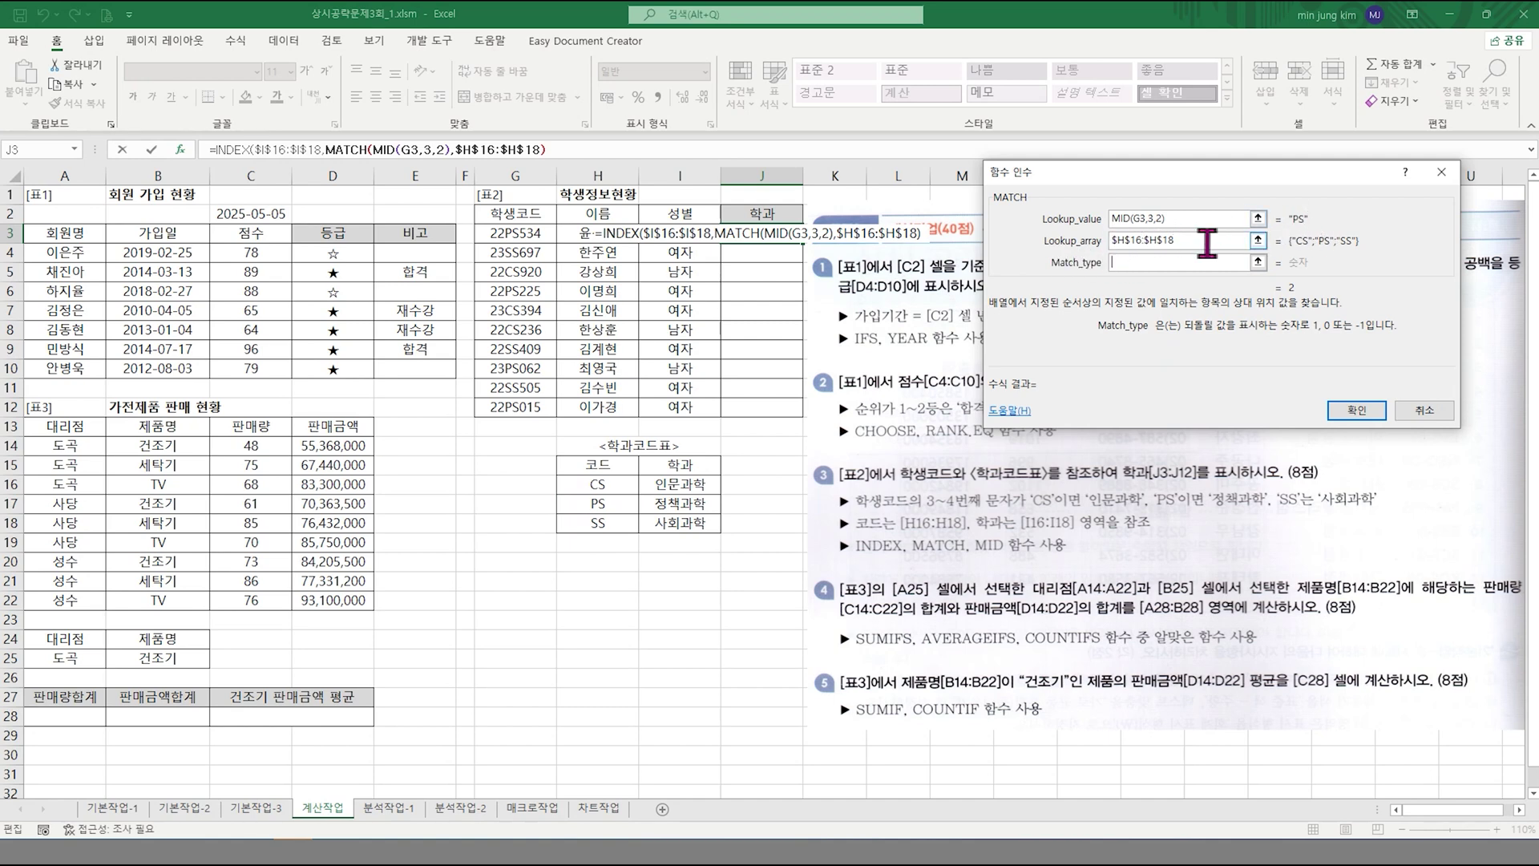
text(0)
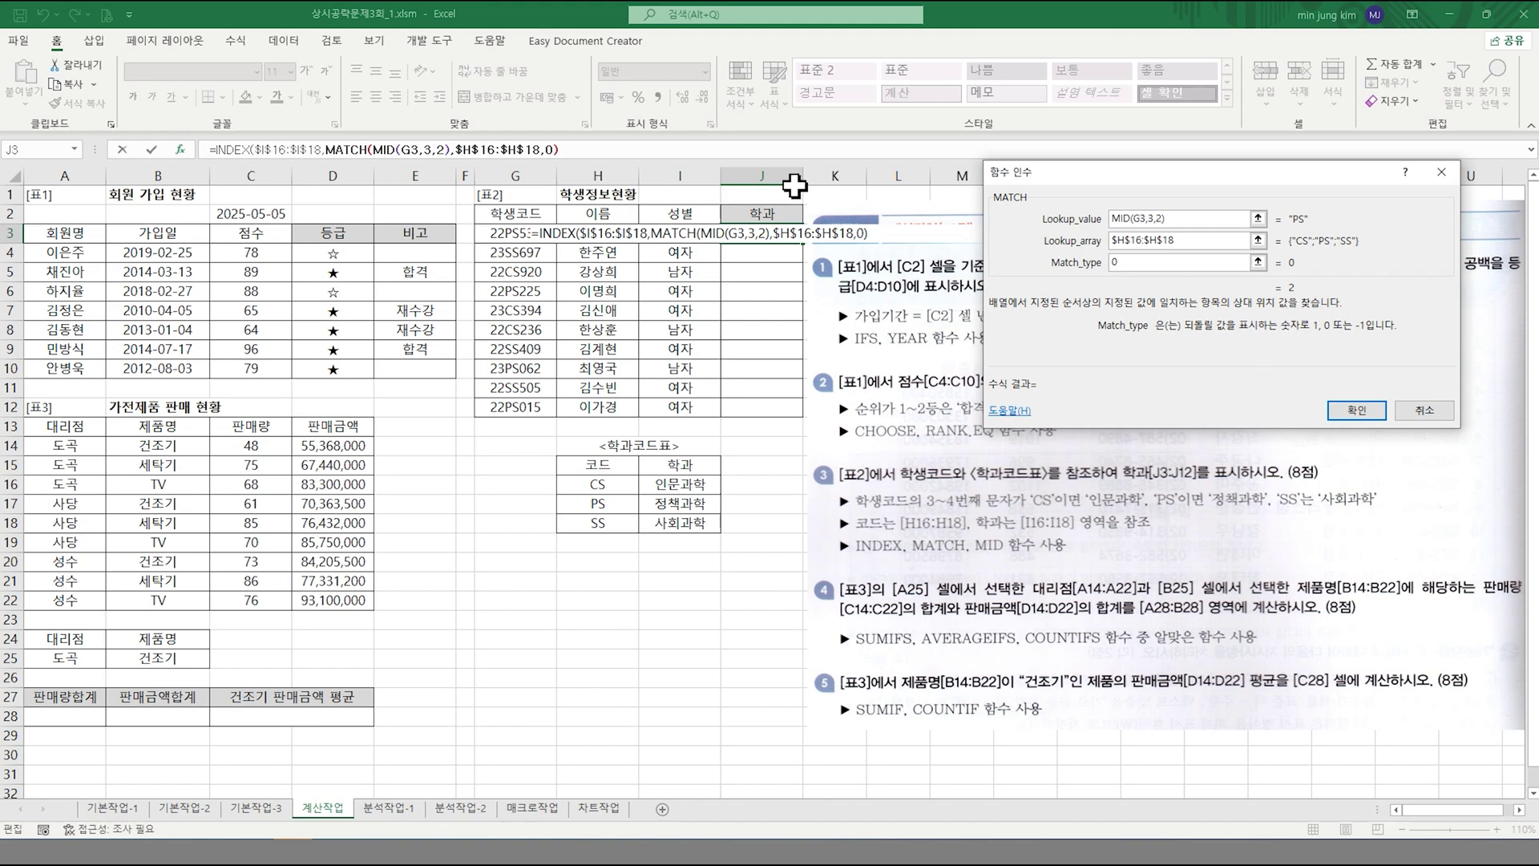
- Return to the outer INDEX arguments and set Column_num to 1
click(237, 149)
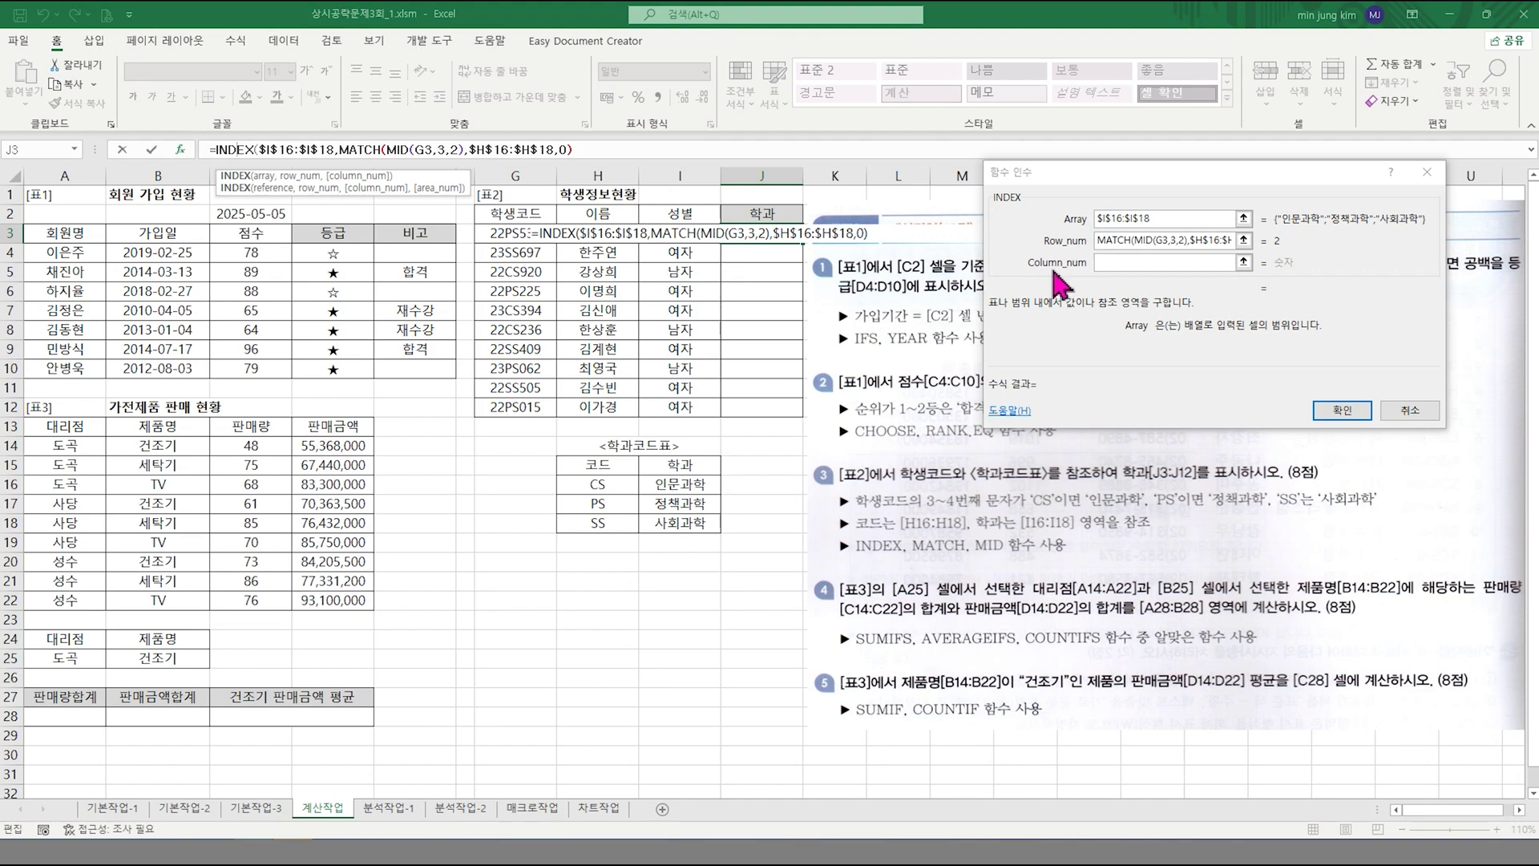
click(1100, 264)
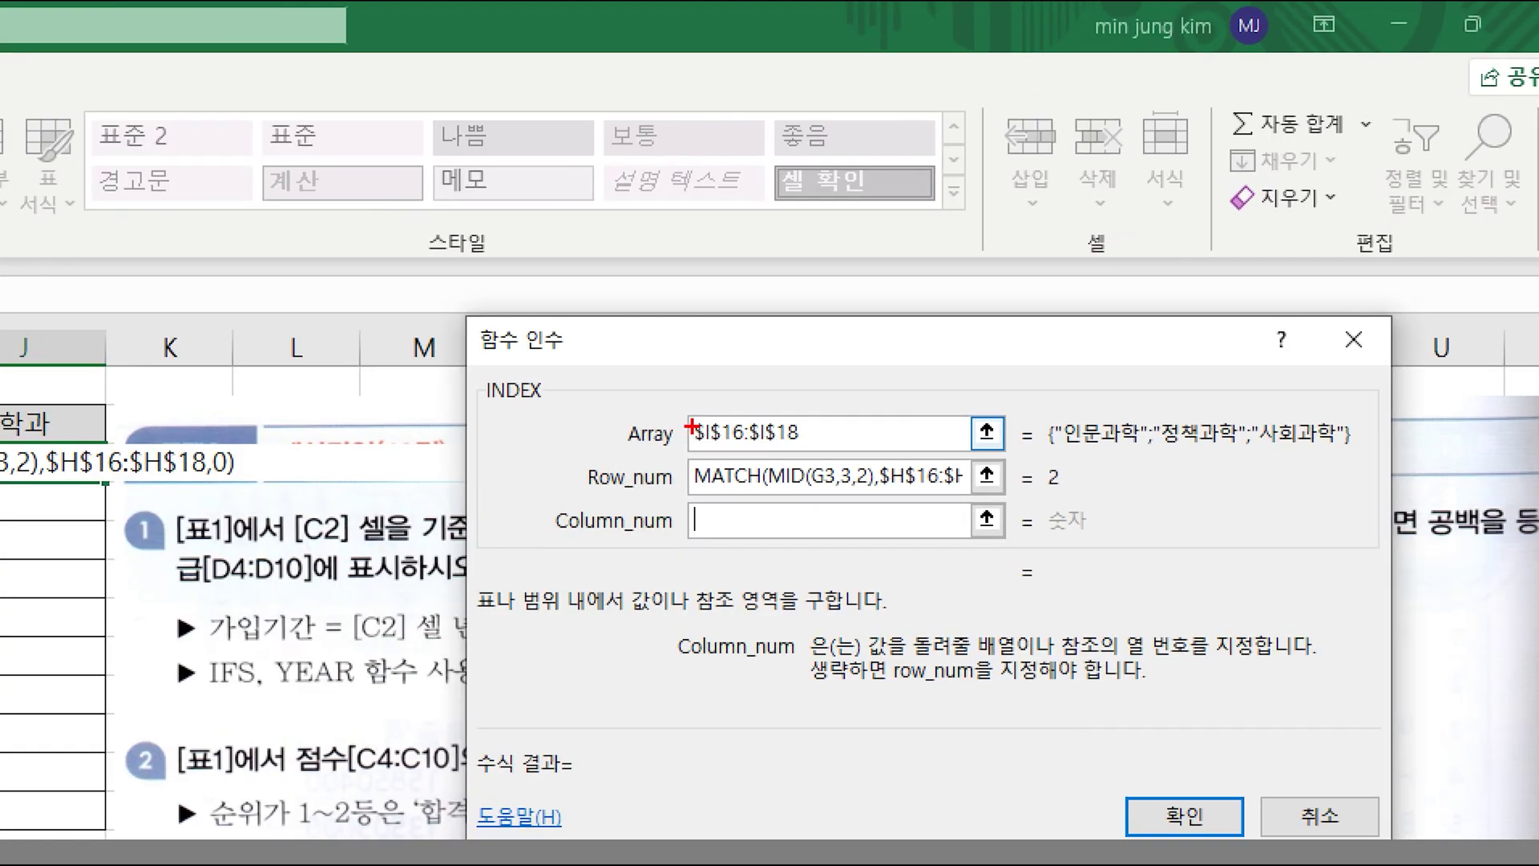
drag(687, 404, 807, 460)
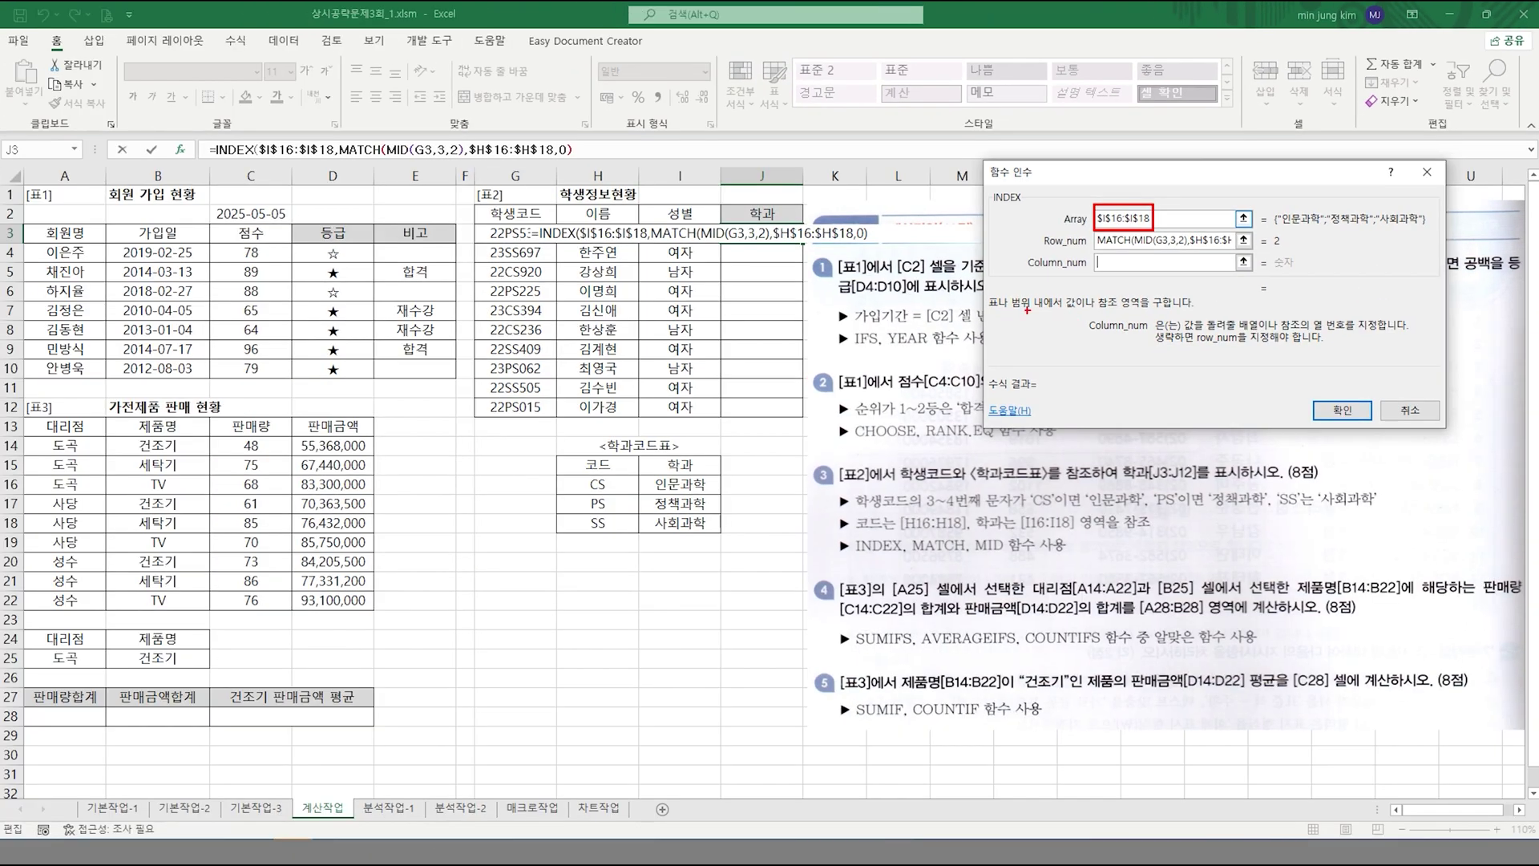
drag(642, 471, 714, 545)
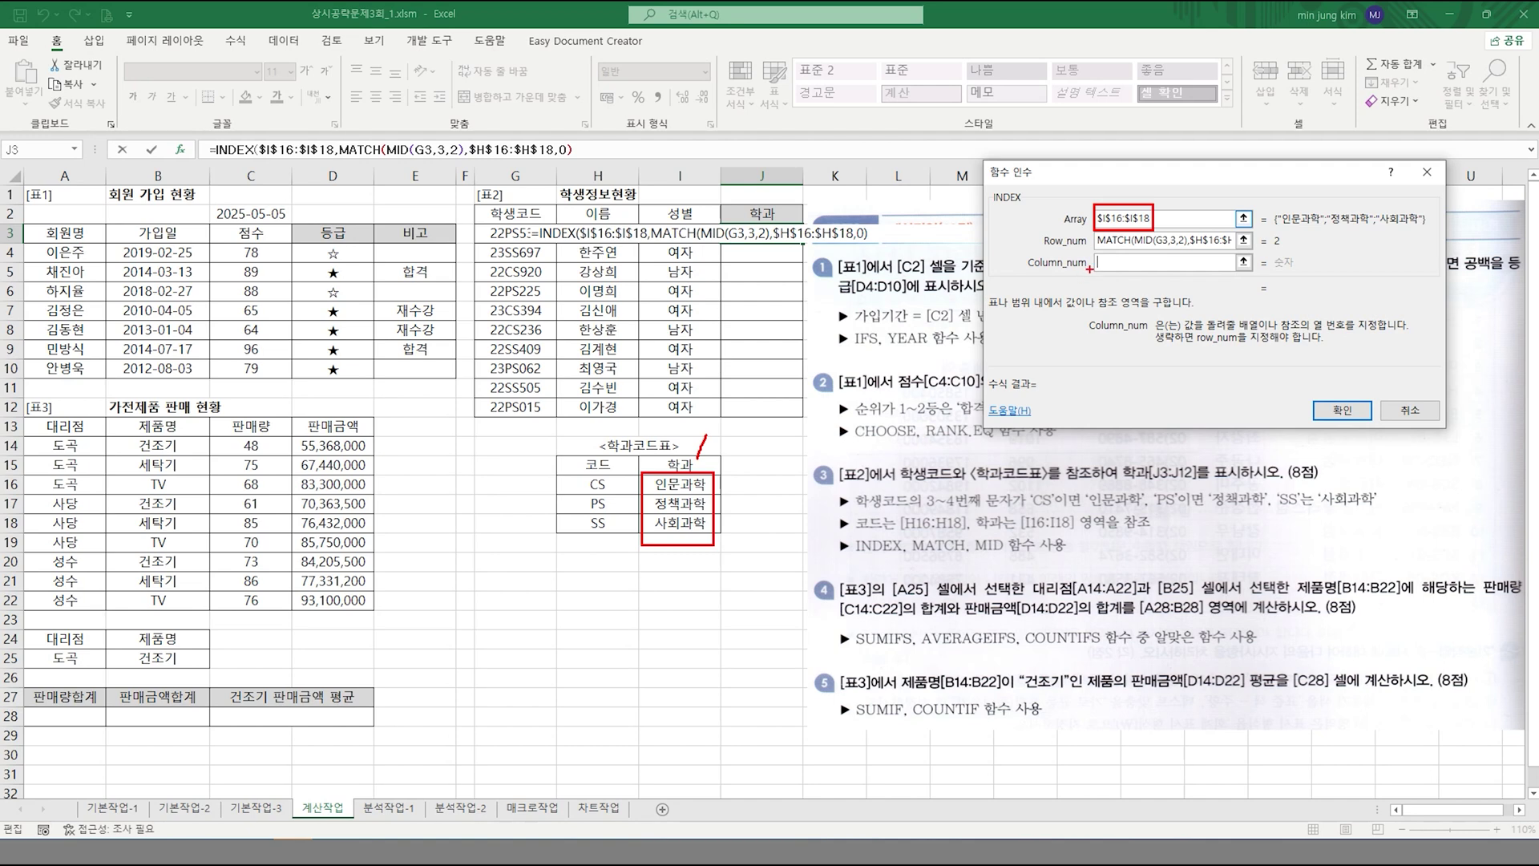
drag(1023, 252, 1097, 257)
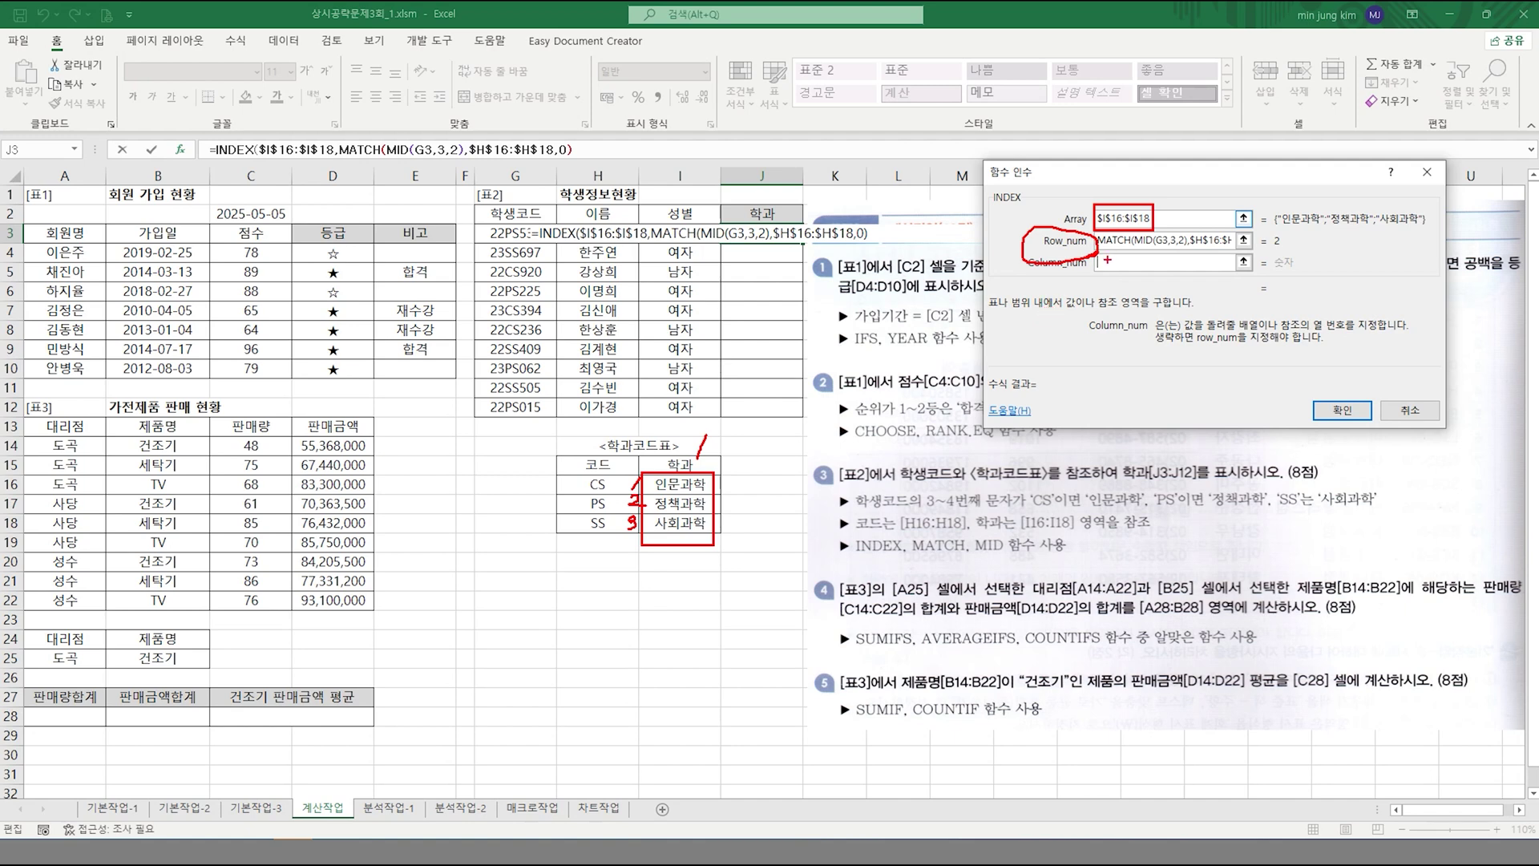
drag(1105, 256, 1097, 289)
drag(690, 513, 743, 420)
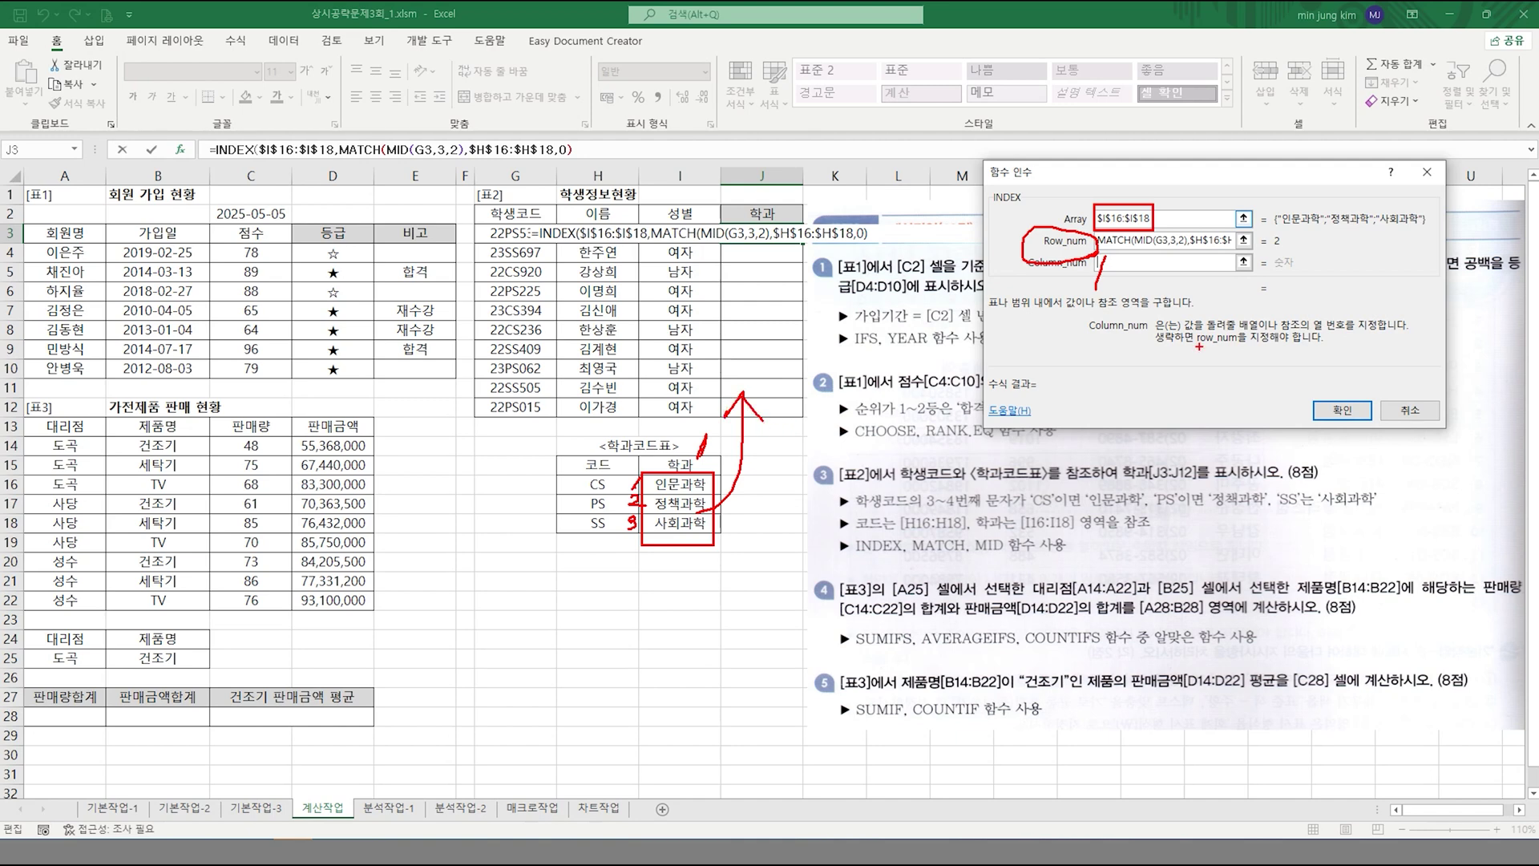
key(Escape)
text(1)
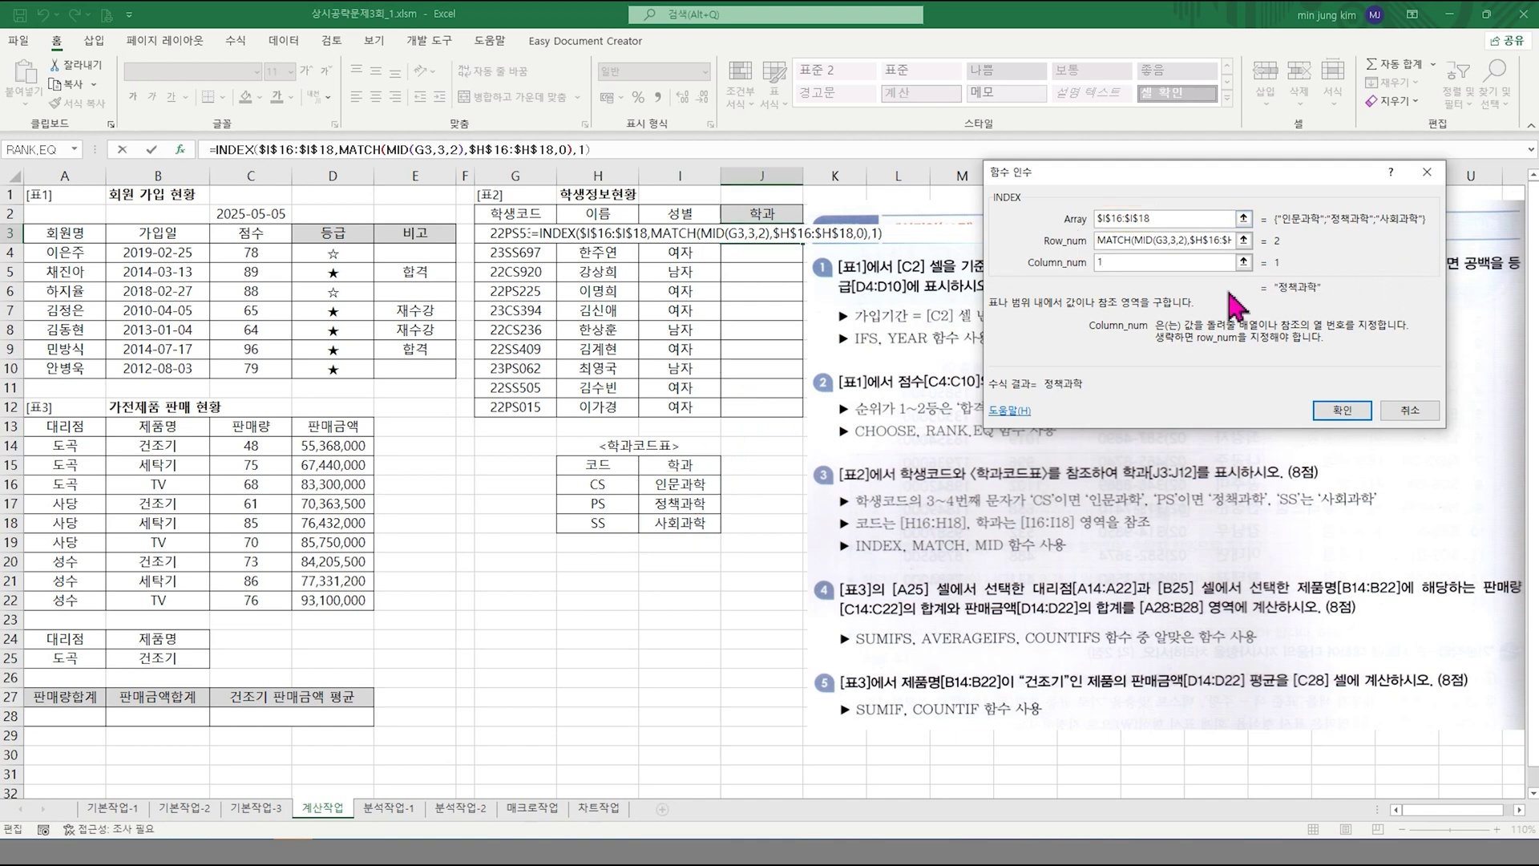
- Accept the INDEX formula in J3 and fill it down through J12
click(1343, 410)
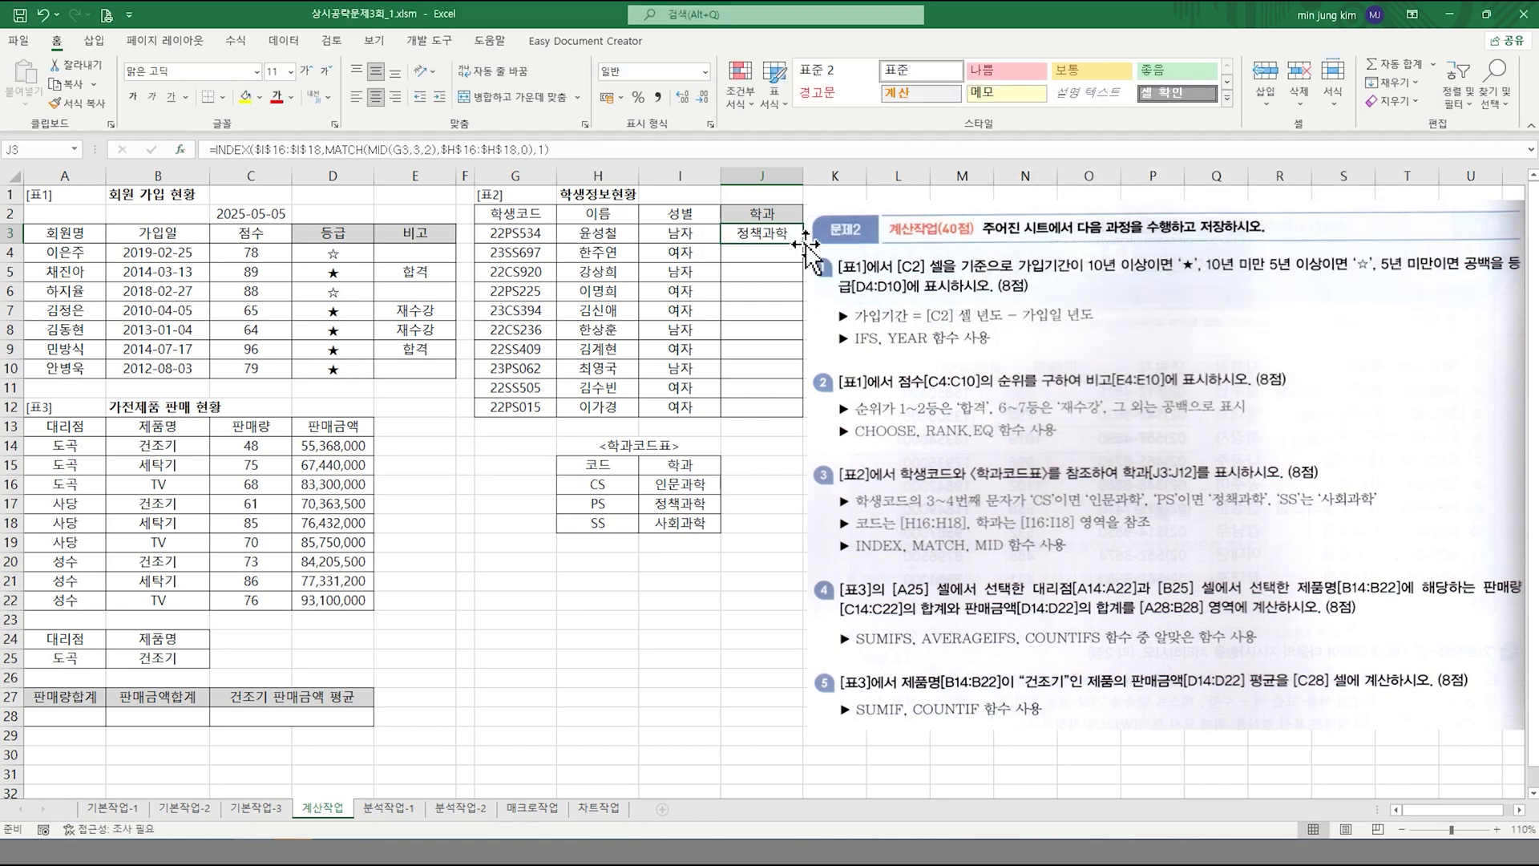
drag(802, 243, 797, 419)
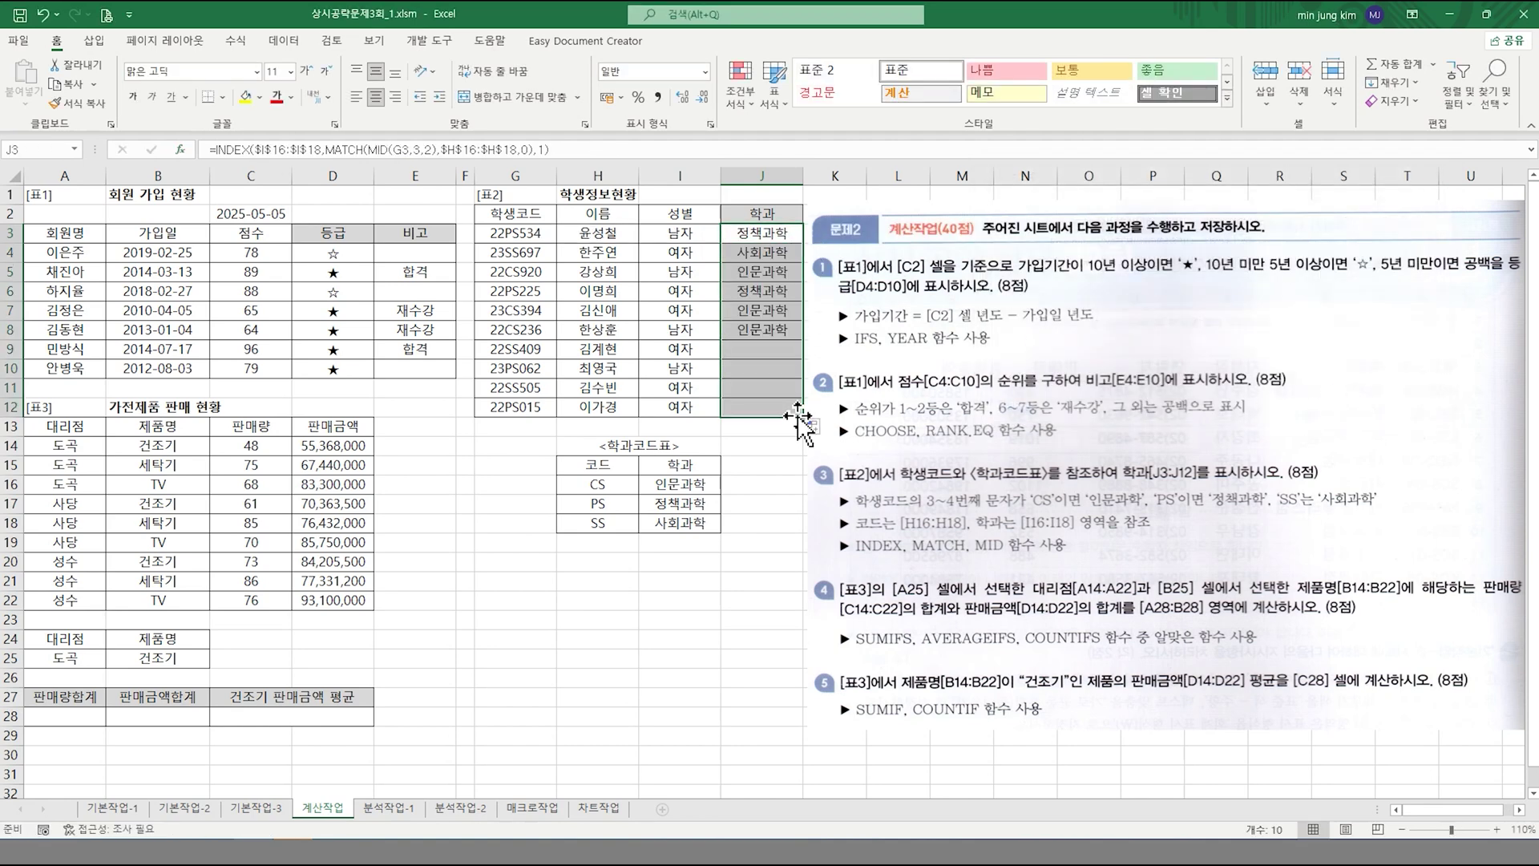
click(769, 480)
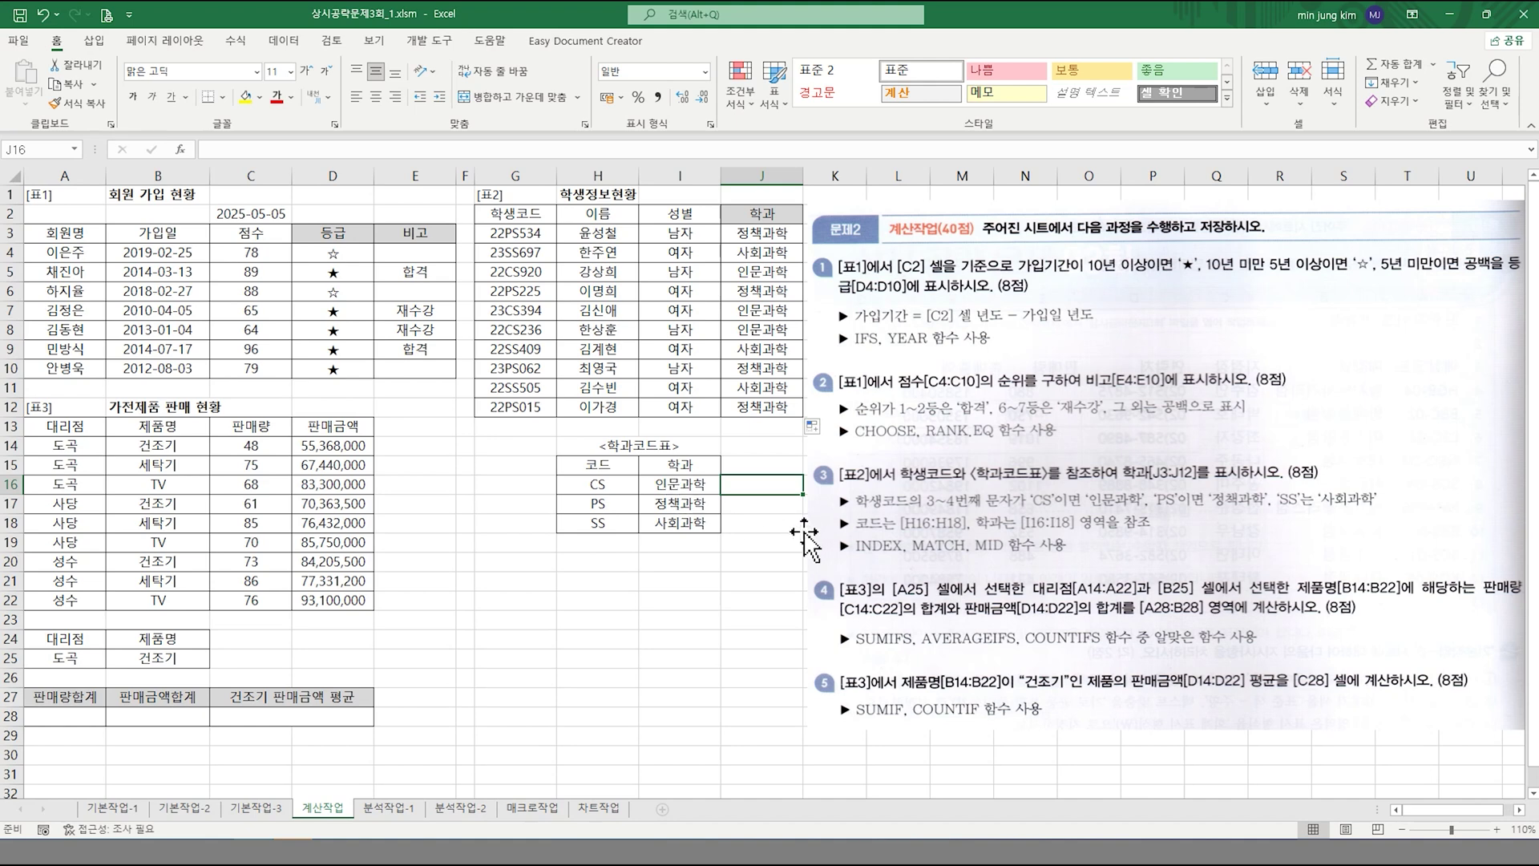
- Examine the criteria cells A25:B25 and the sales total cells A28:B28 under 표3
click(933, 574)
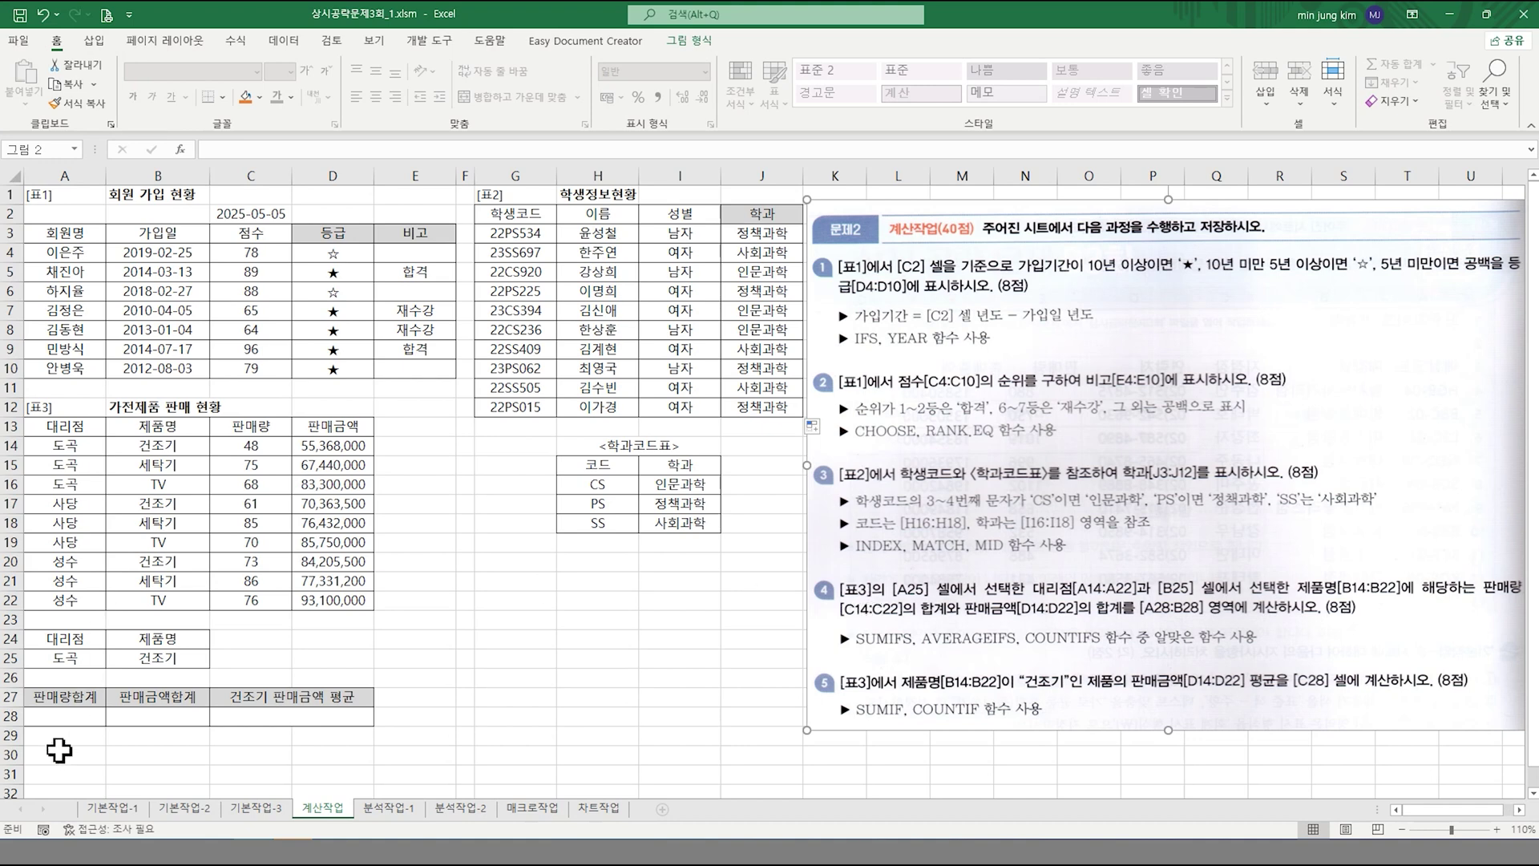
click(65, 658)
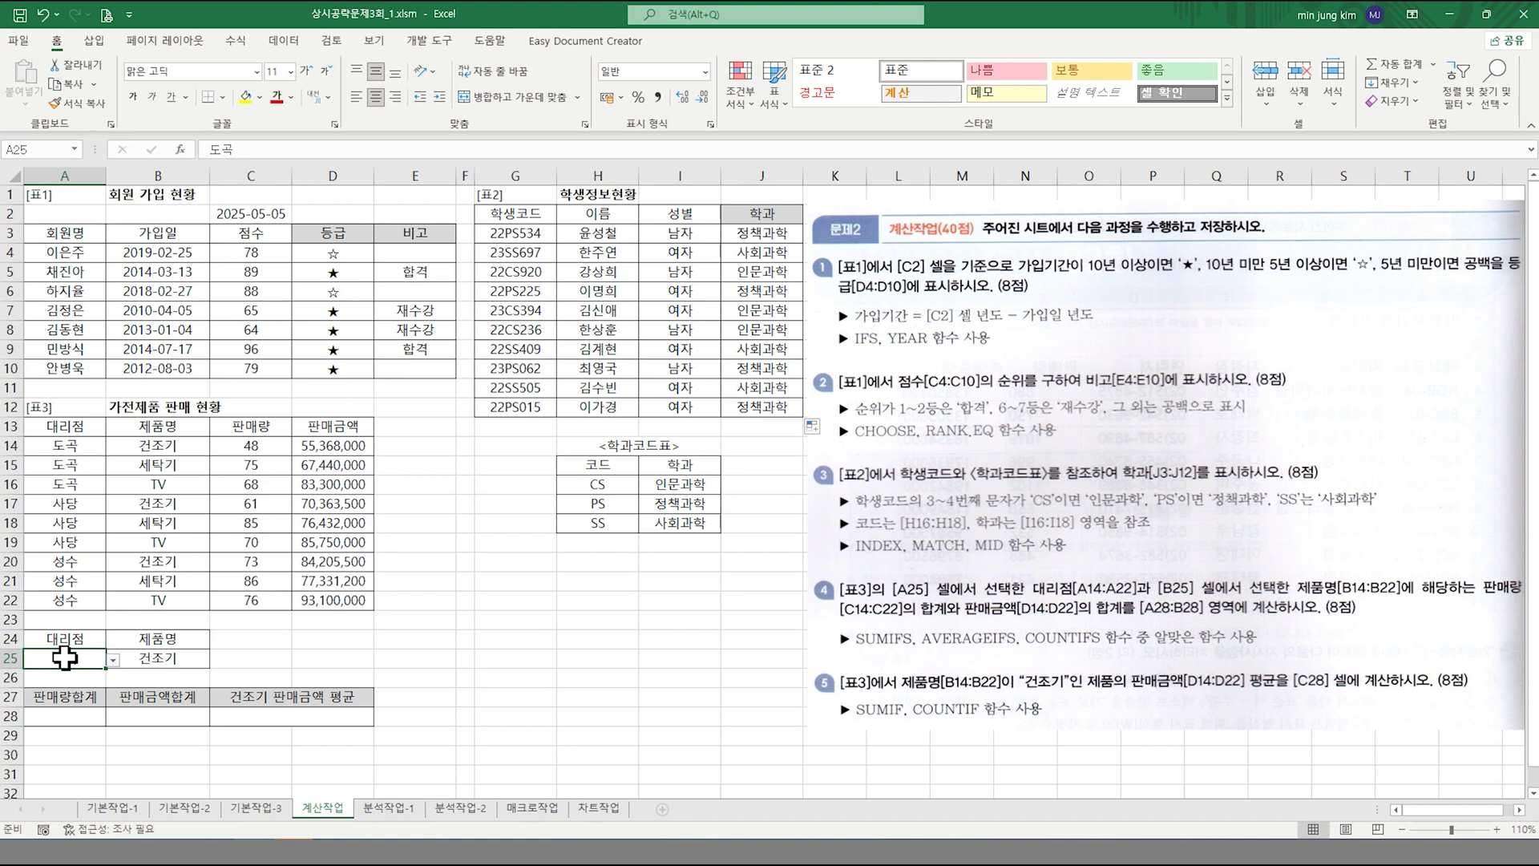
click(171, 659)
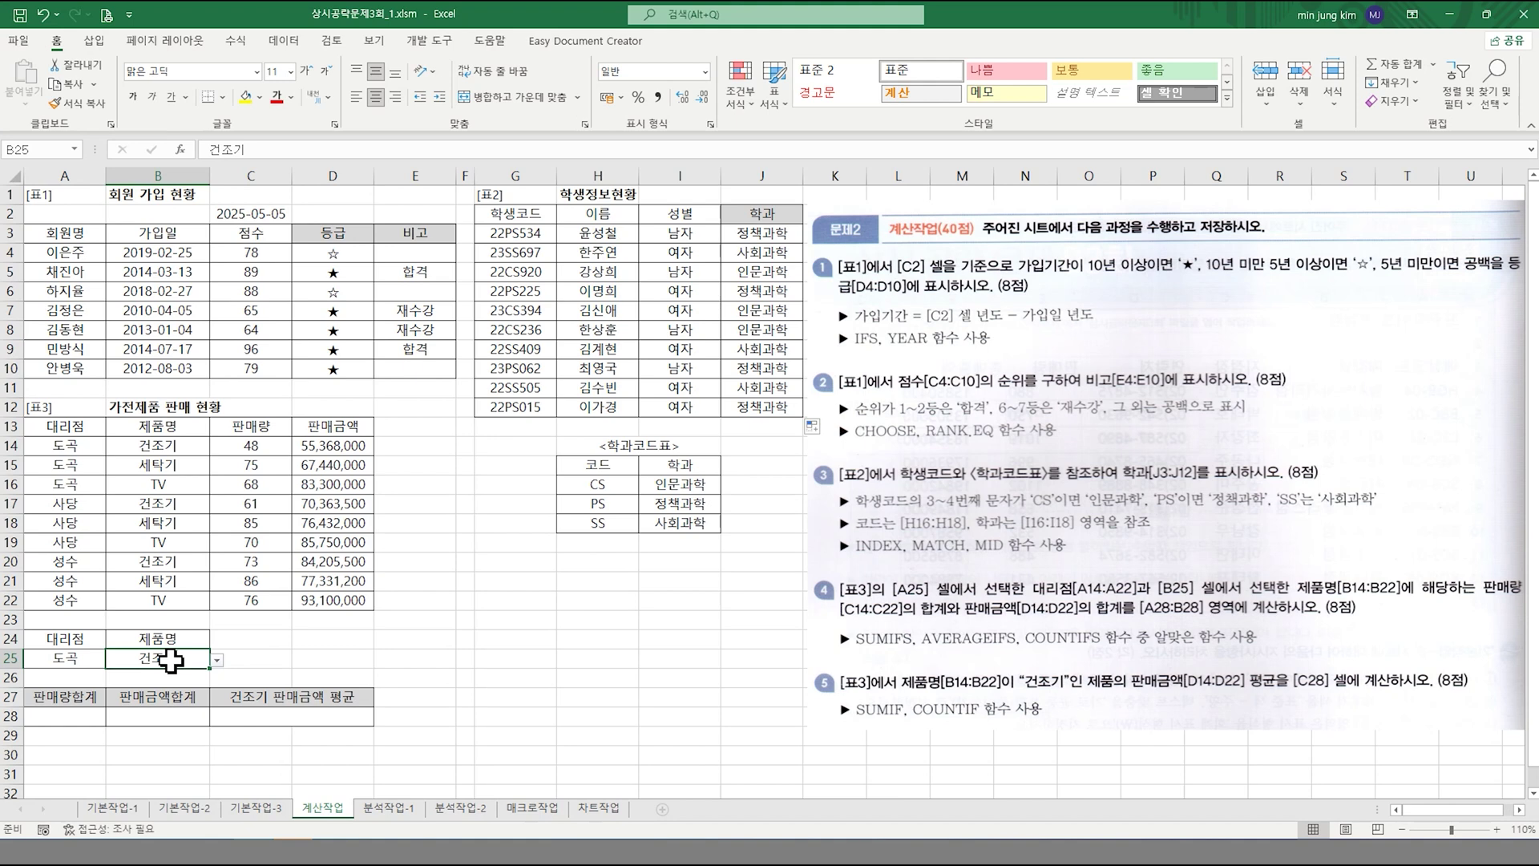
click(90, 659)
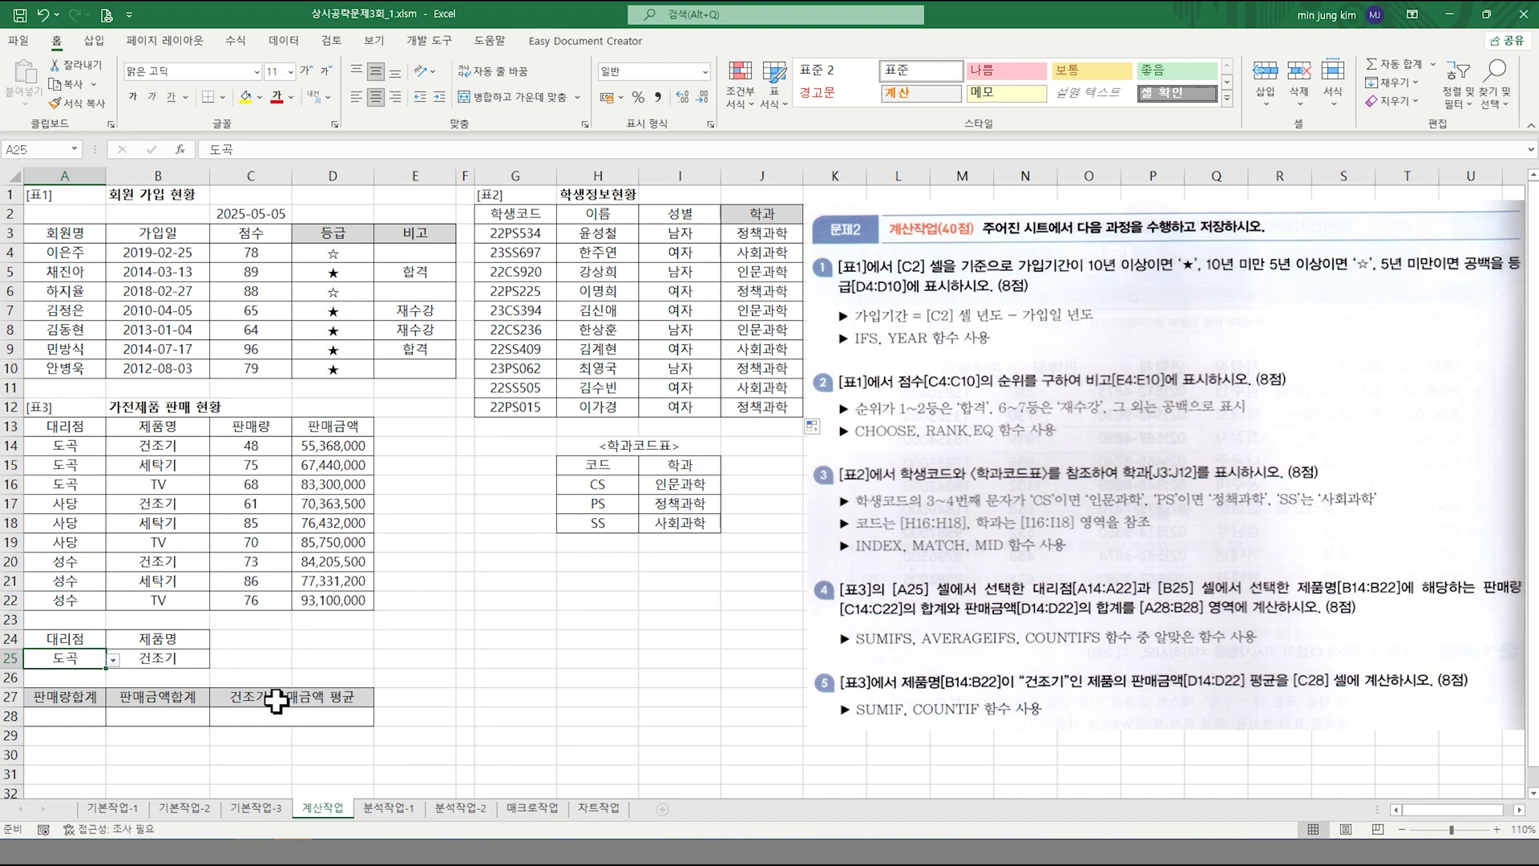
click(56, 716)
click(153, 713)
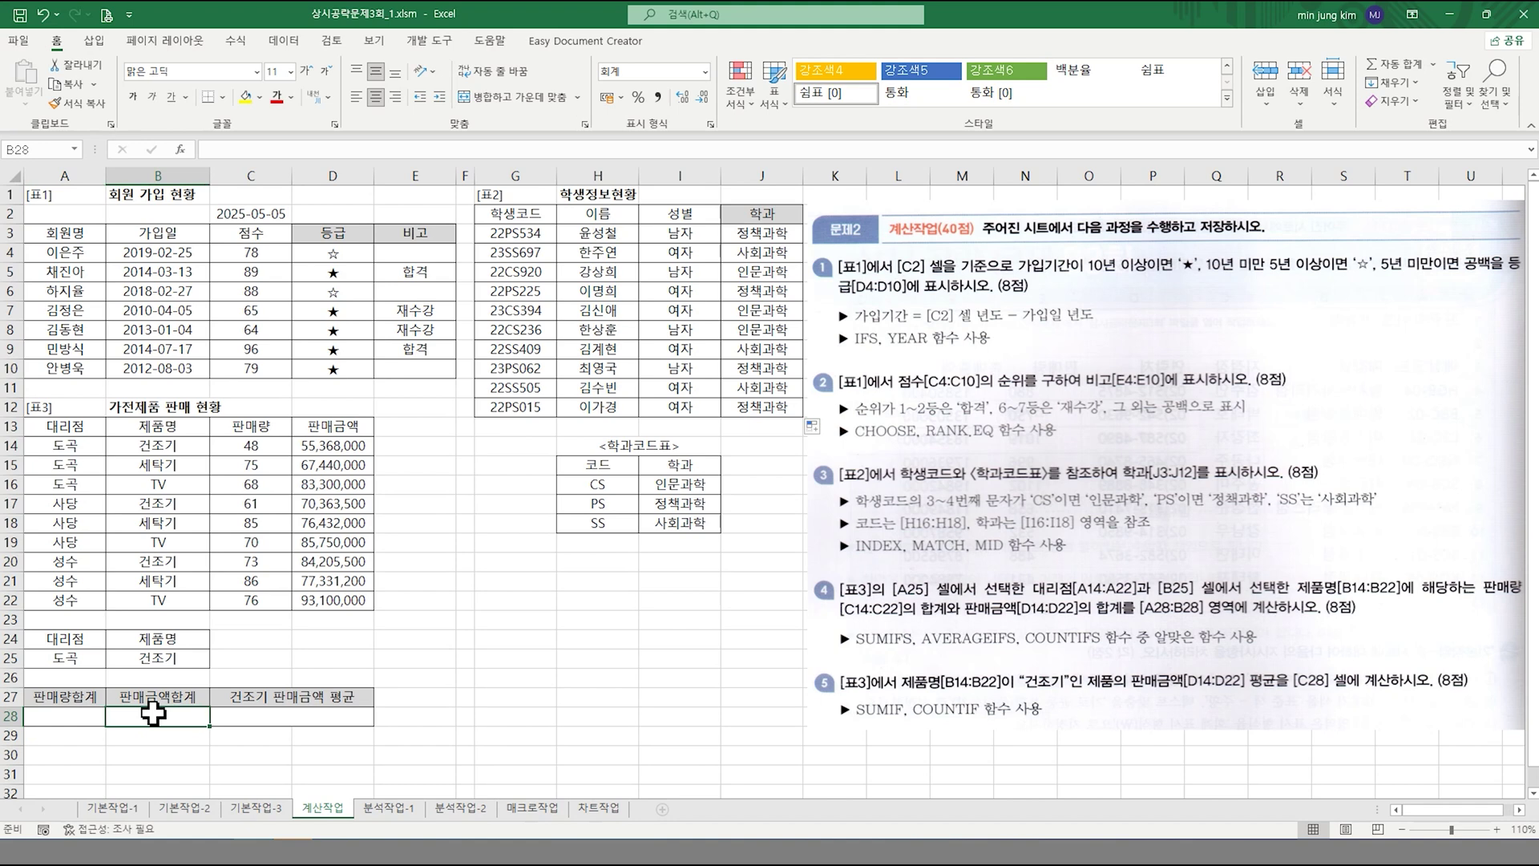
drag(50, 719, 143, 717)
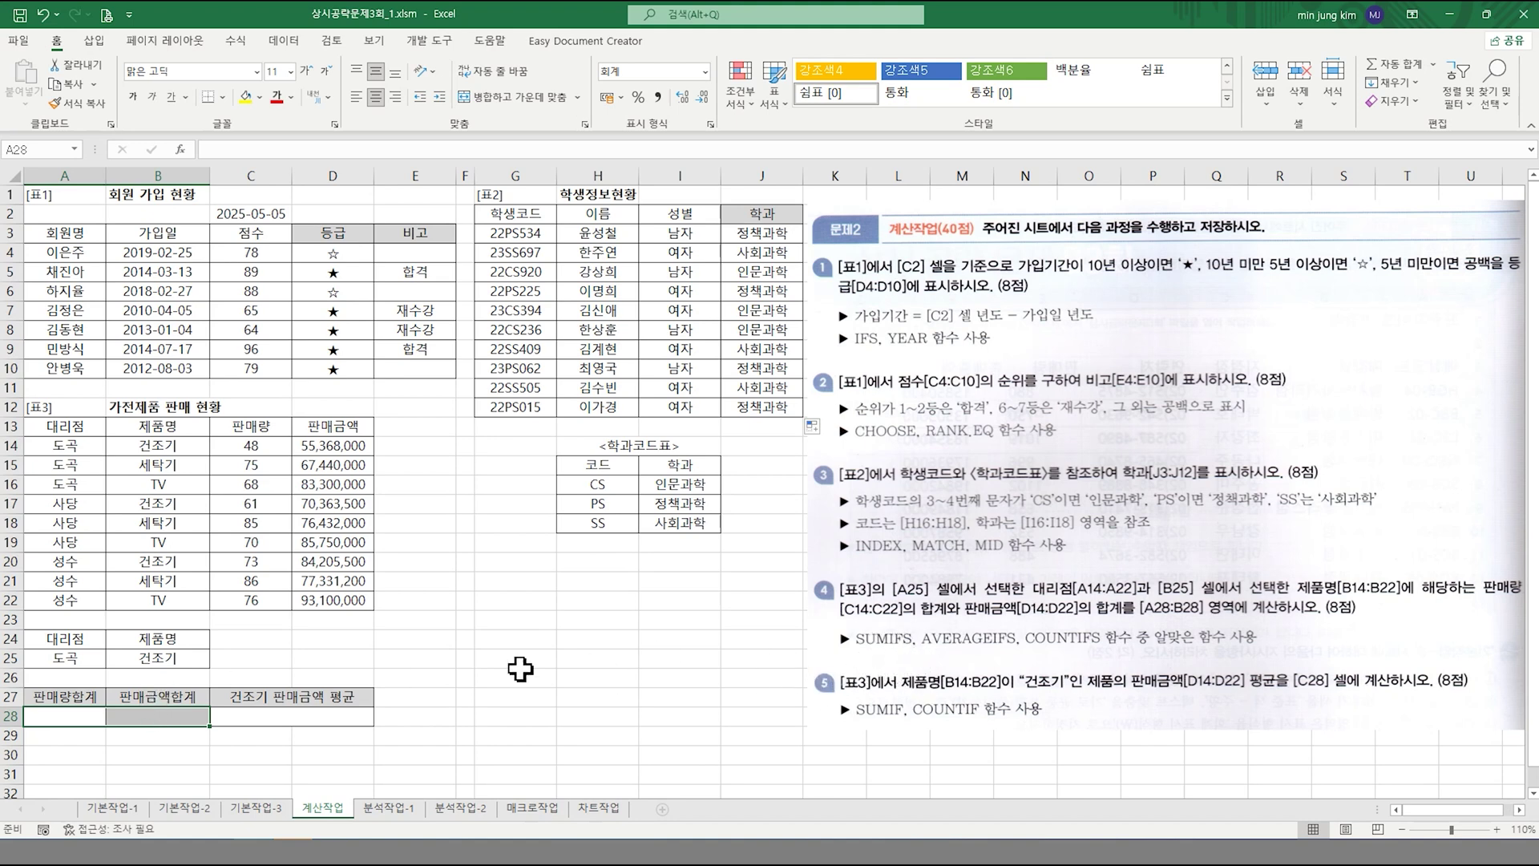
- Start a SUMIFS formula in A28 through its function arguments and set Sum_range to C14:C22
click(60, 719)
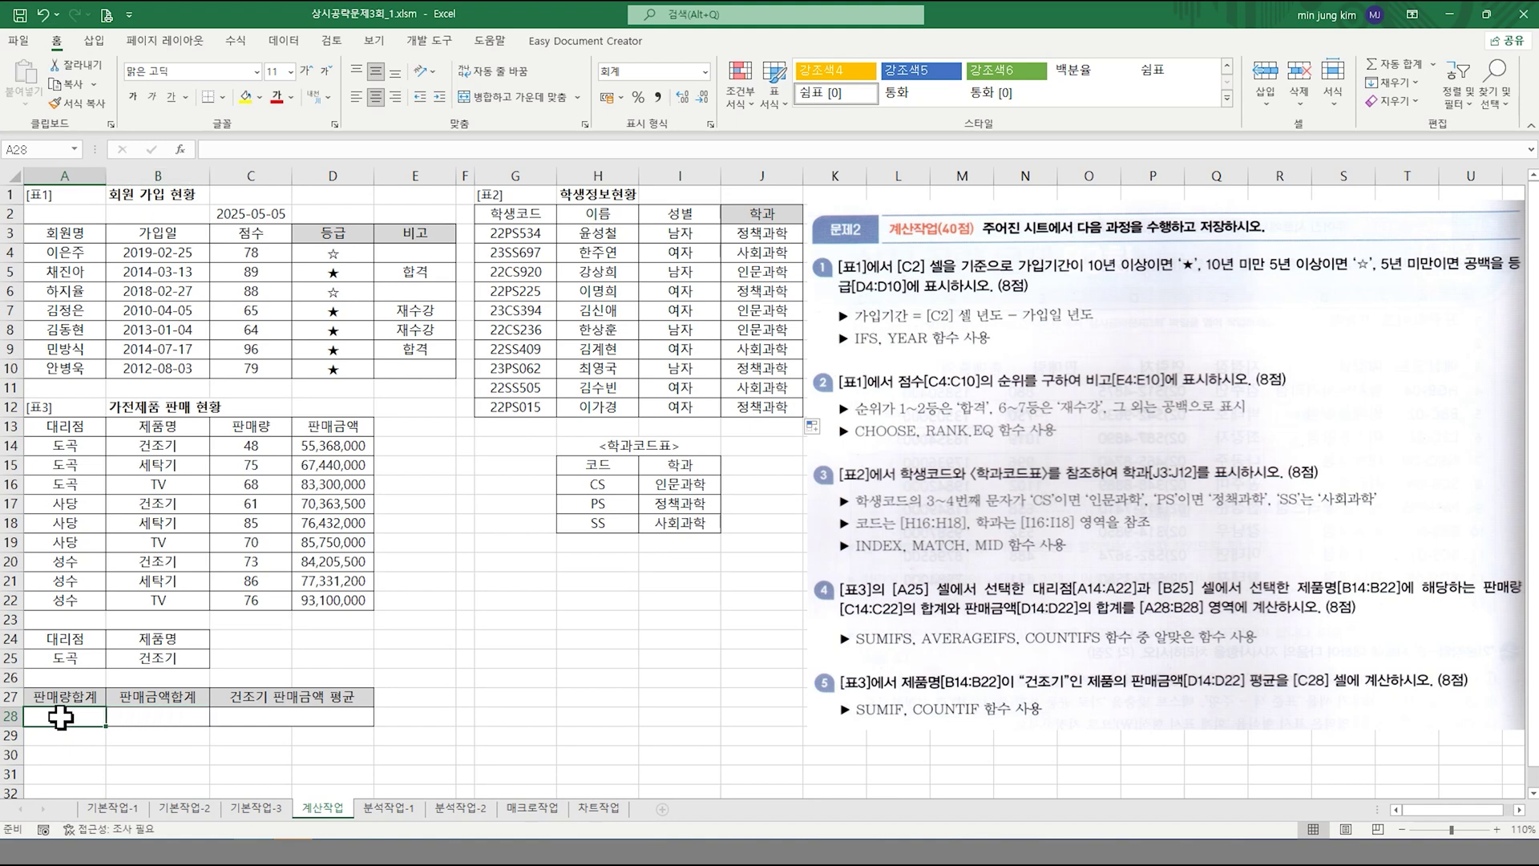
text(=s)
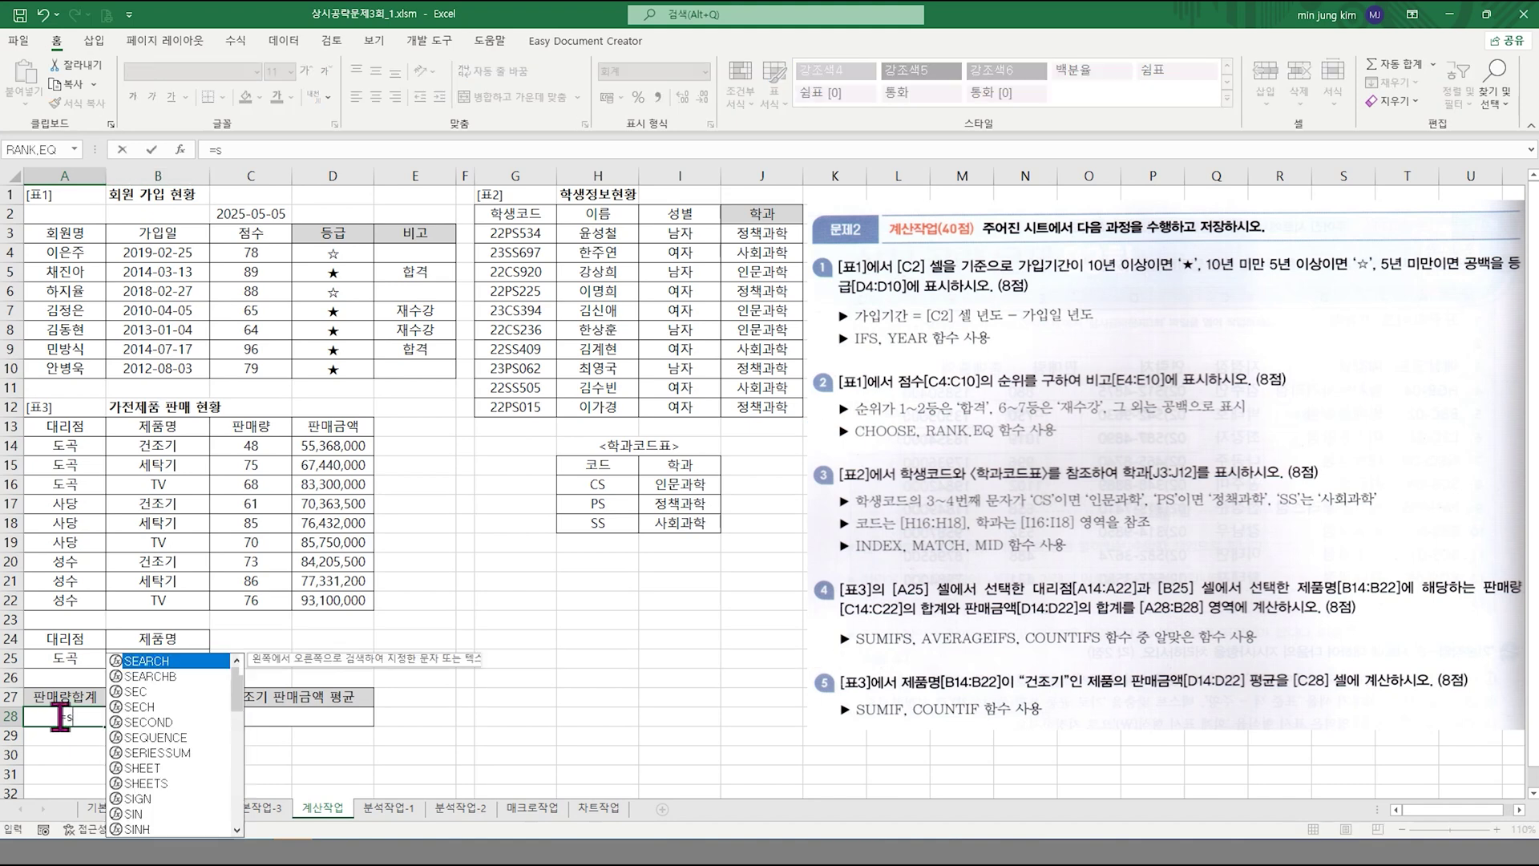
text(umifs)
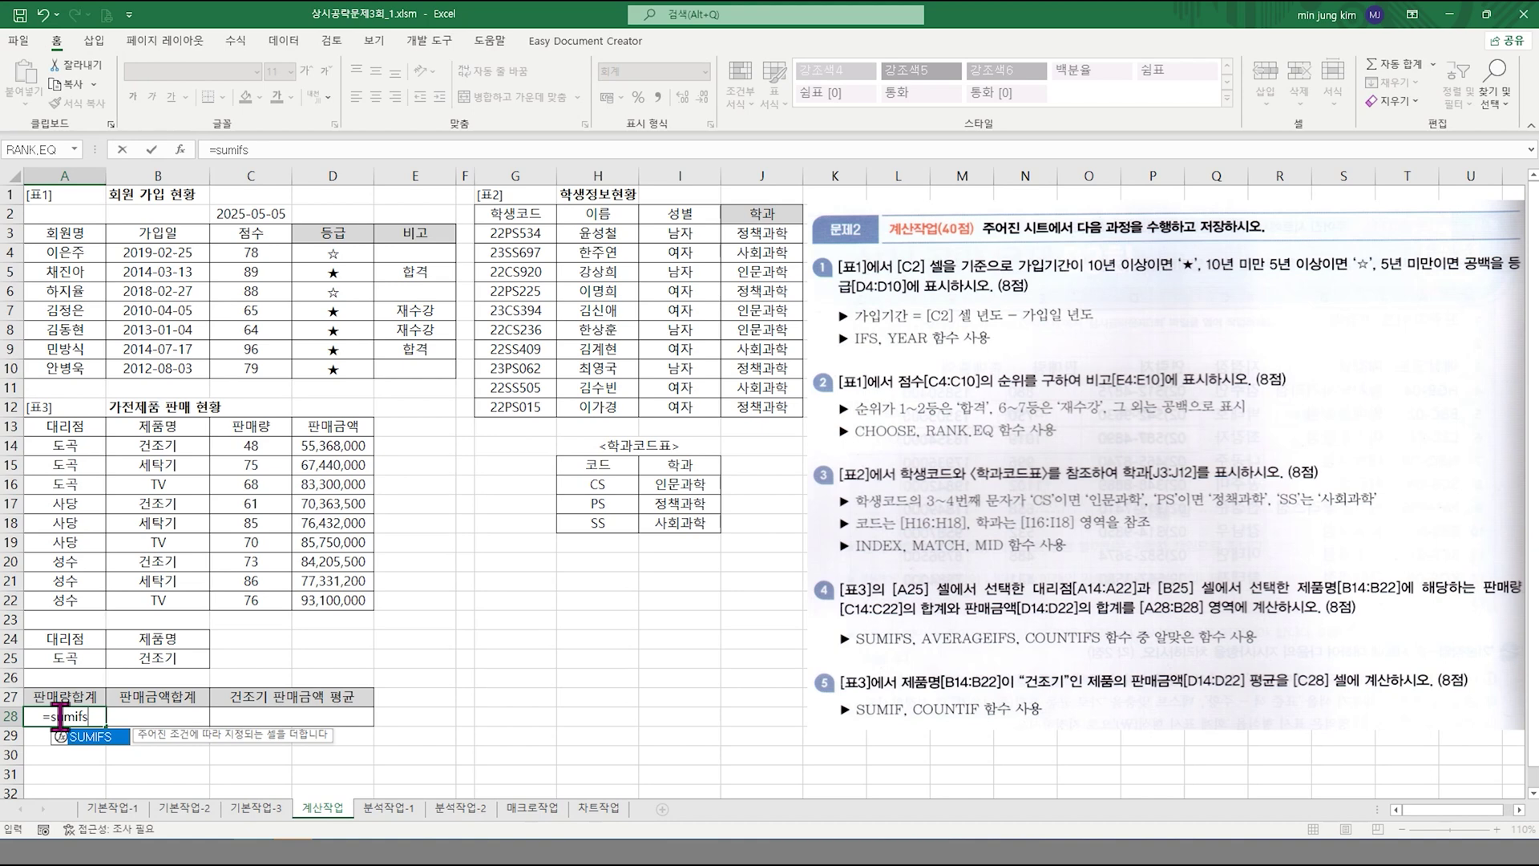
key(ctrl+a)
drag(1059, 156, 491, 336)
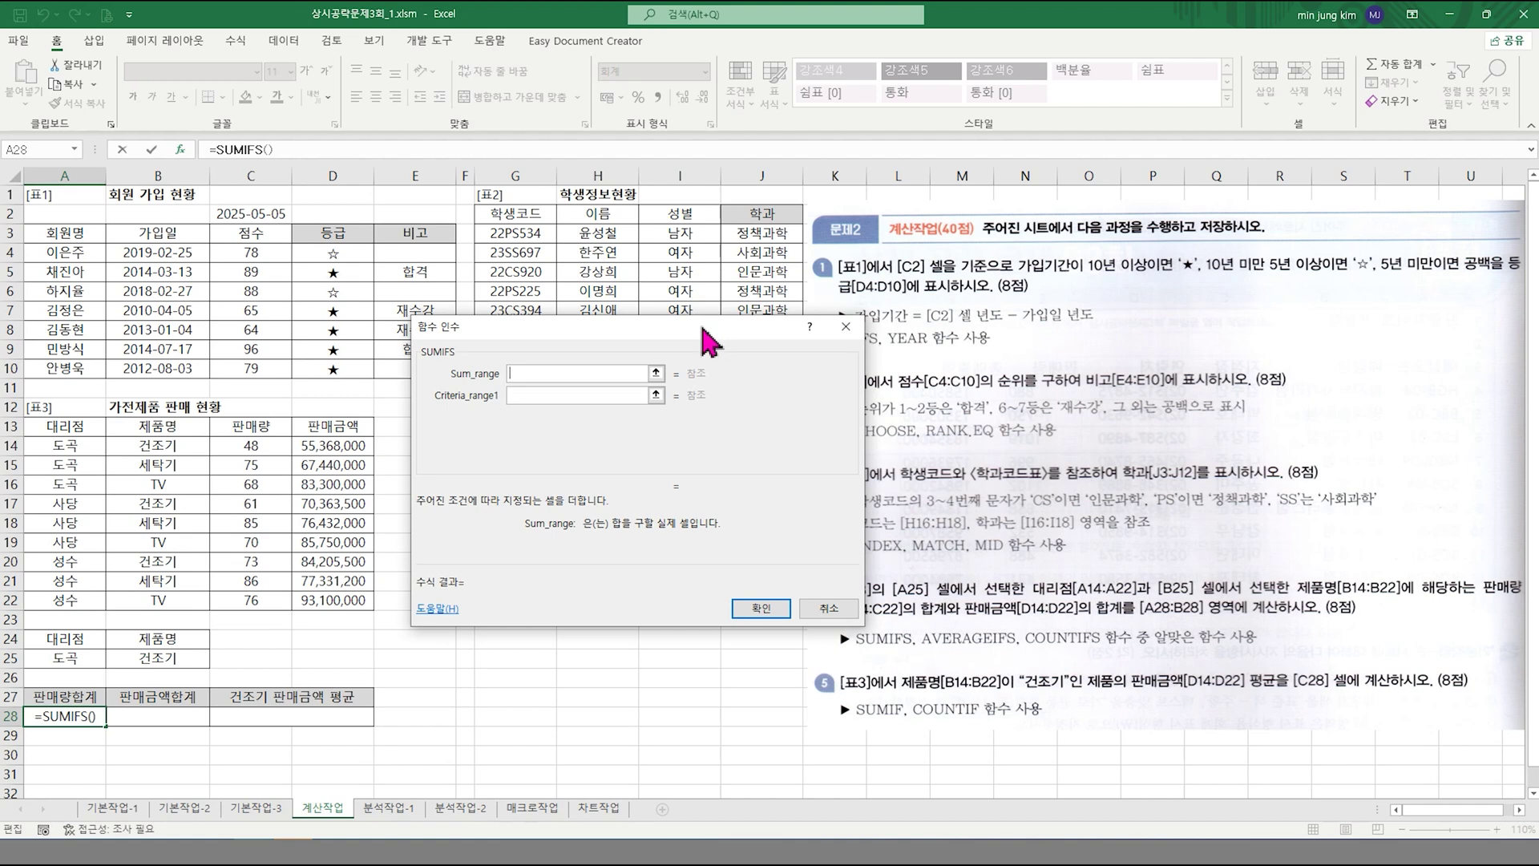
drag(702, 327, 684, 277)
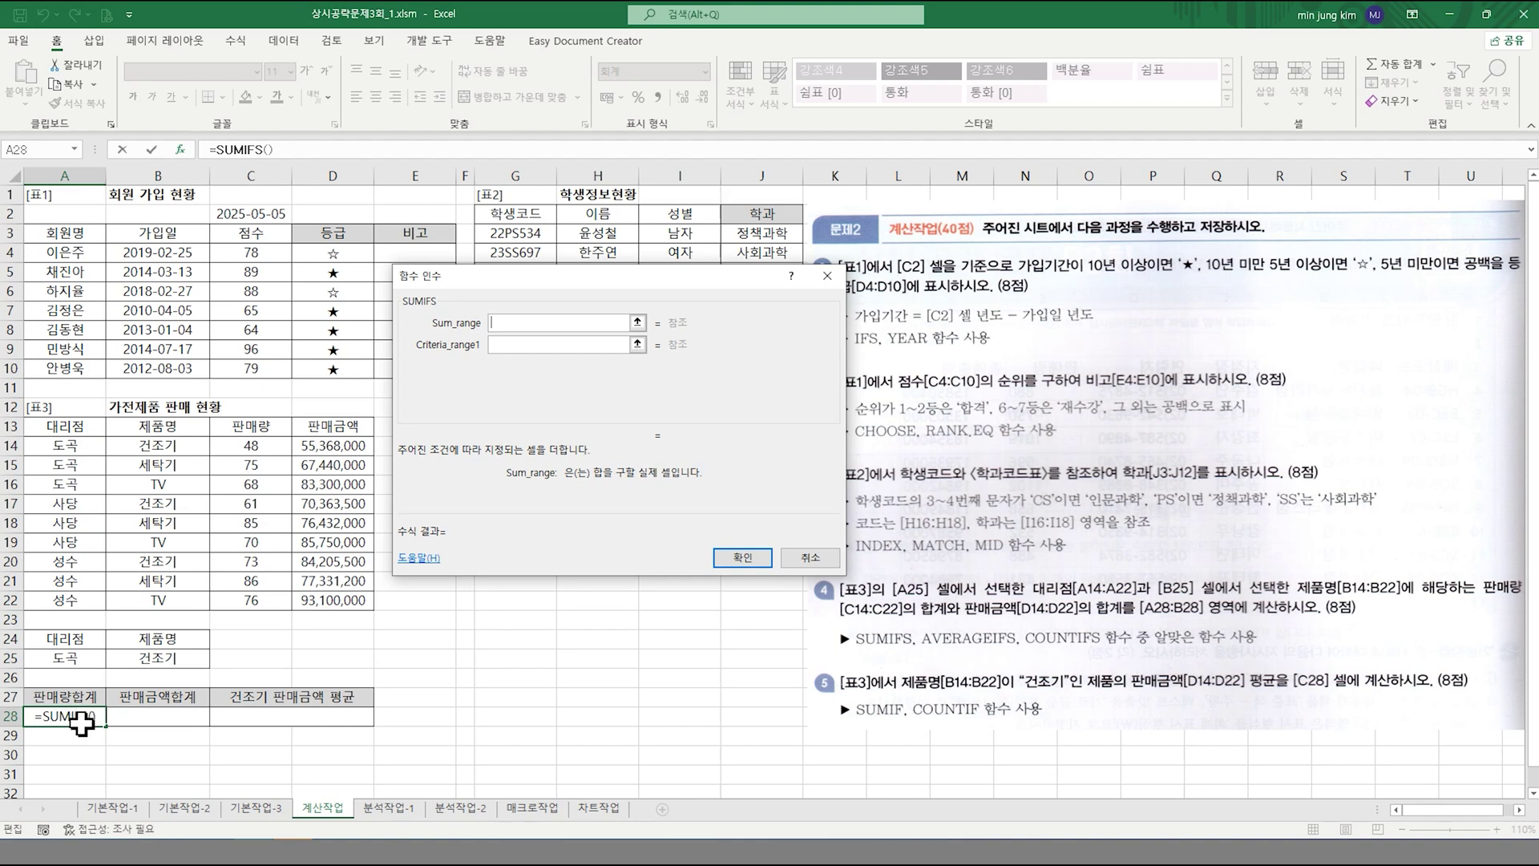
drag(256, 446, 261, 603)
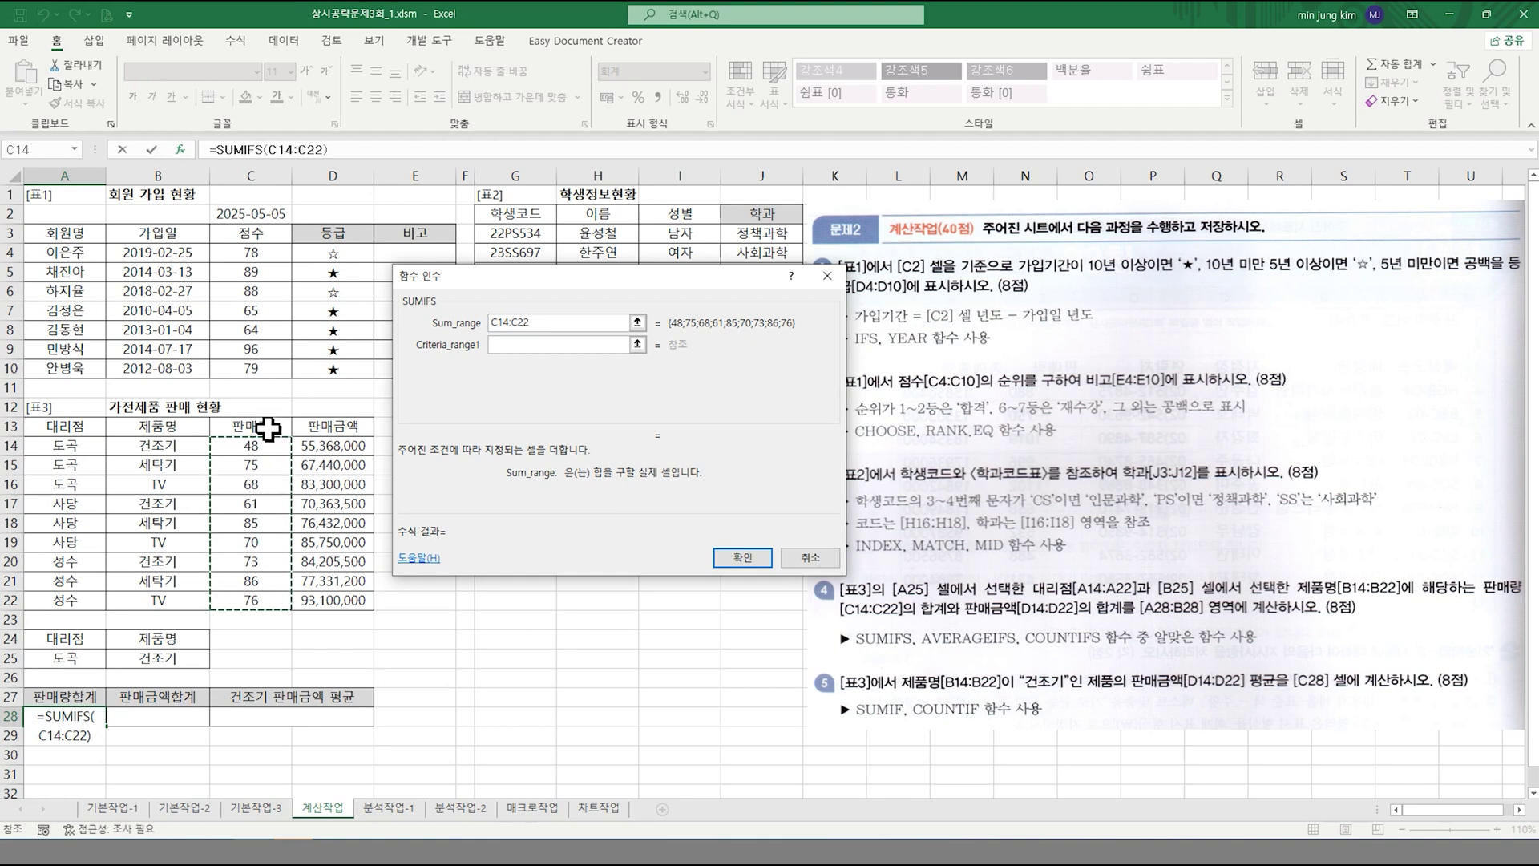
- Set the SUMIFS Criteria_range1 to A14:A22 and Criteria1 to A25
click(516, 345)
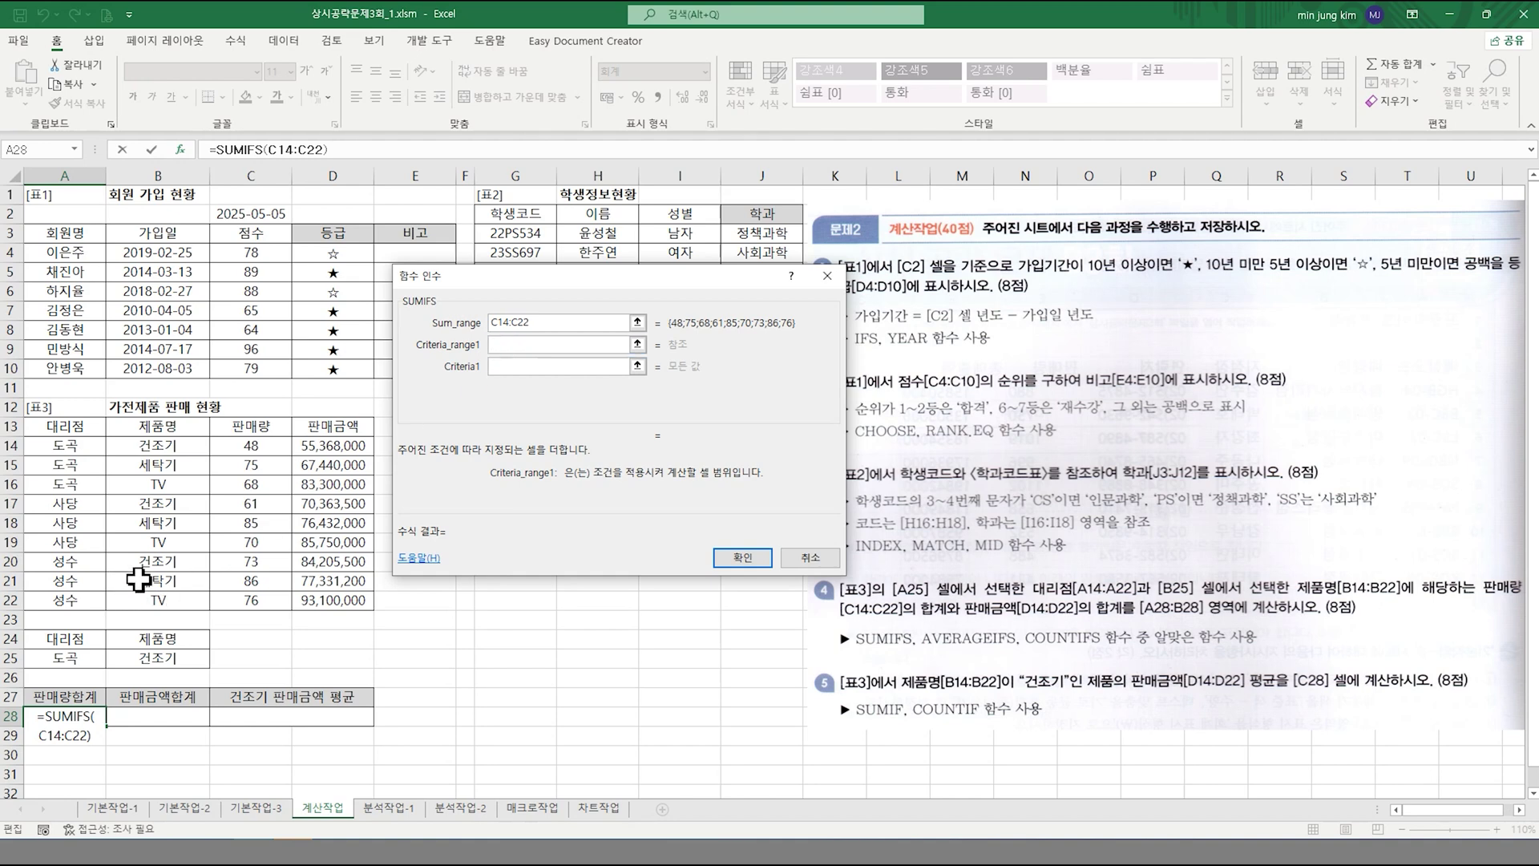
drag(77, 446, 77, 601)
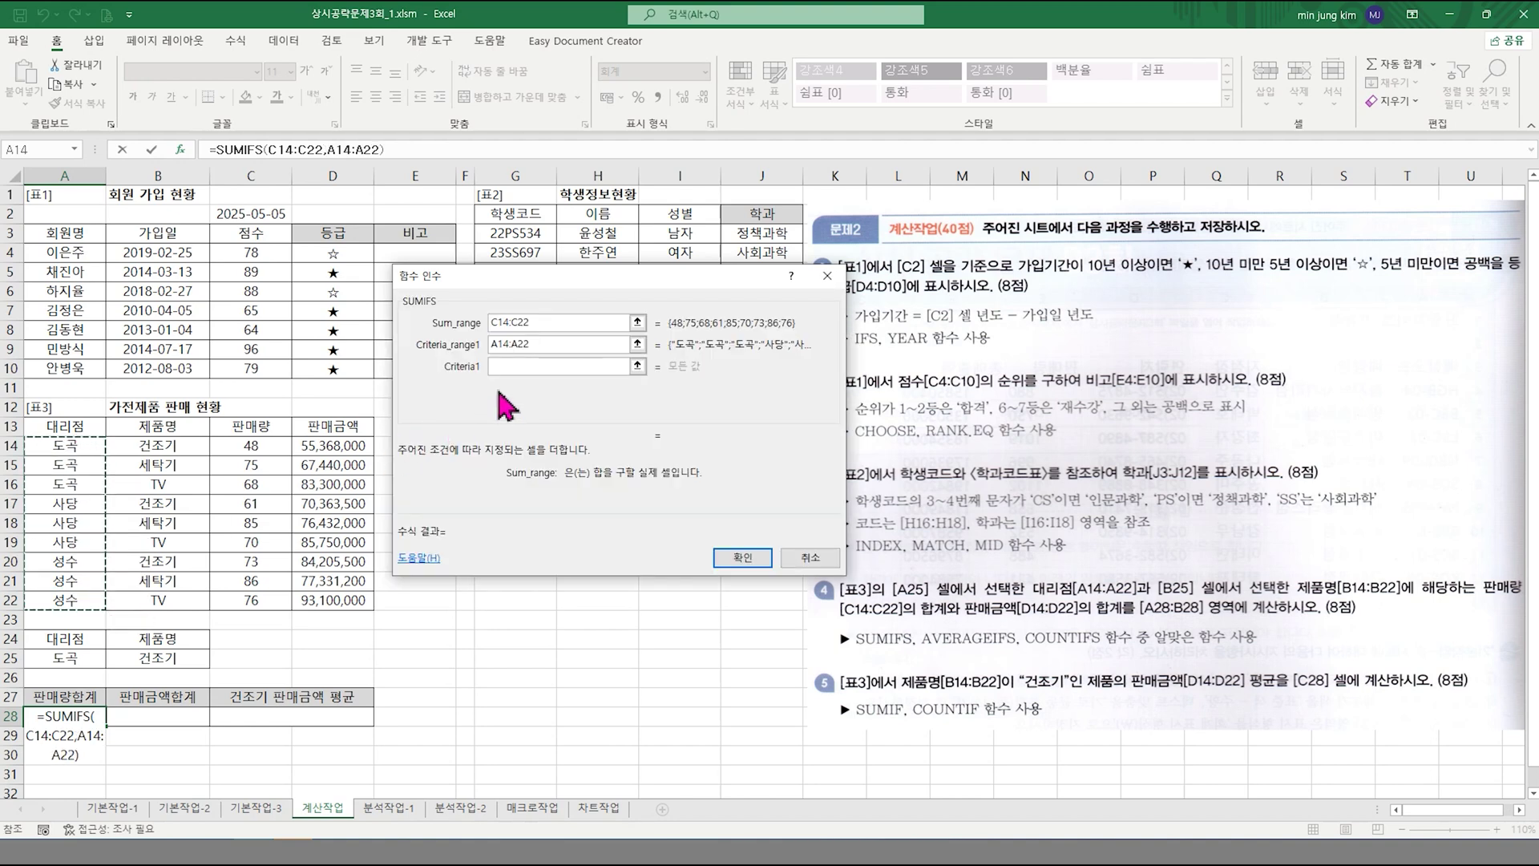
click(506, 367)
click(81, 658)
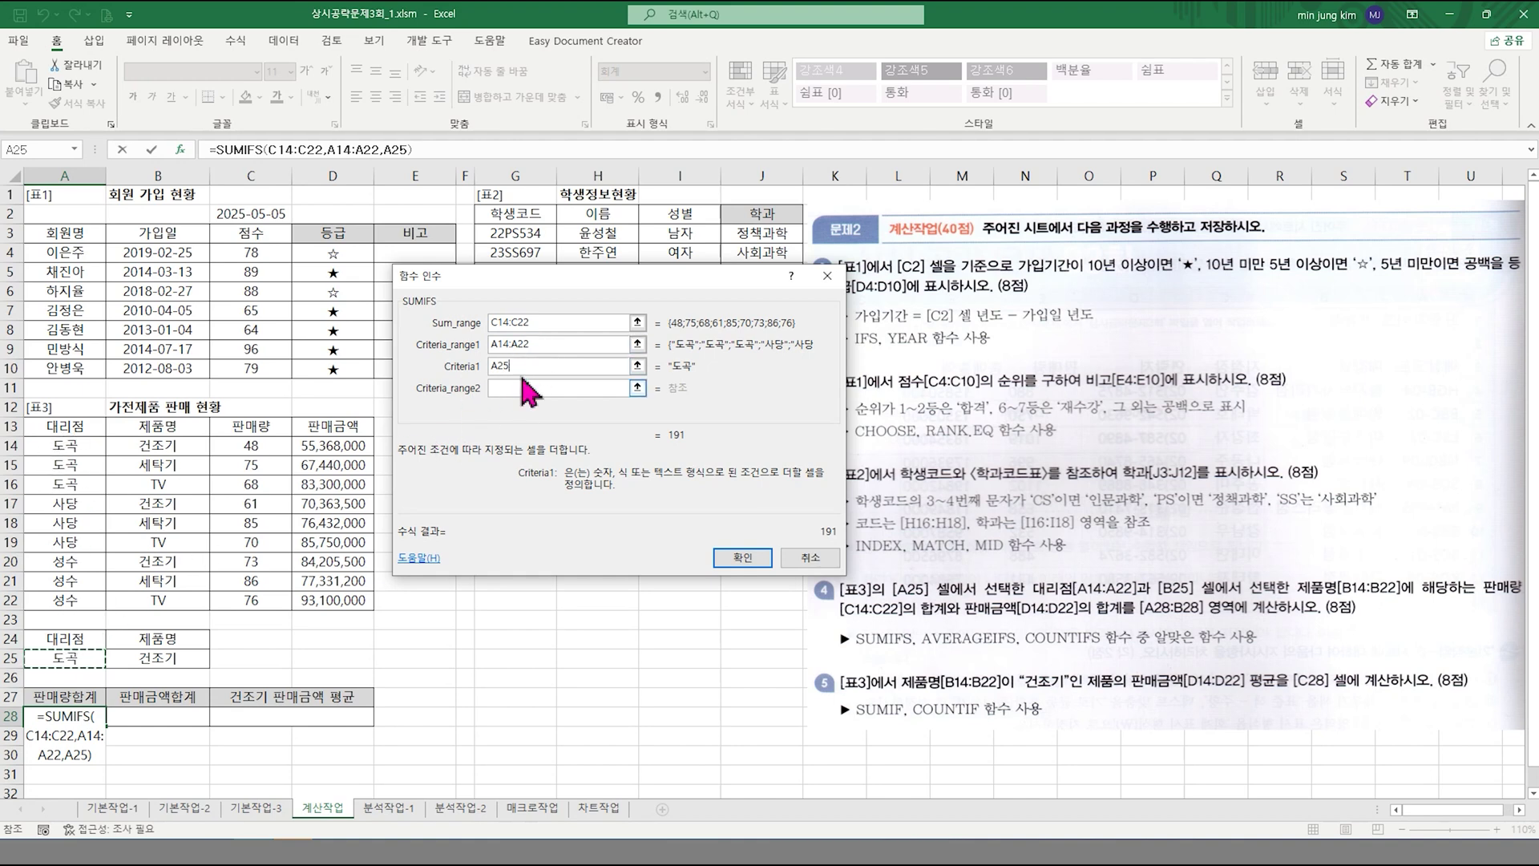
- Make the first SUMIFS criteria references absolute, as $A$14:$A$22 and $A$25, leaving Sum_range relative
drag(534, 322, 481, 319)
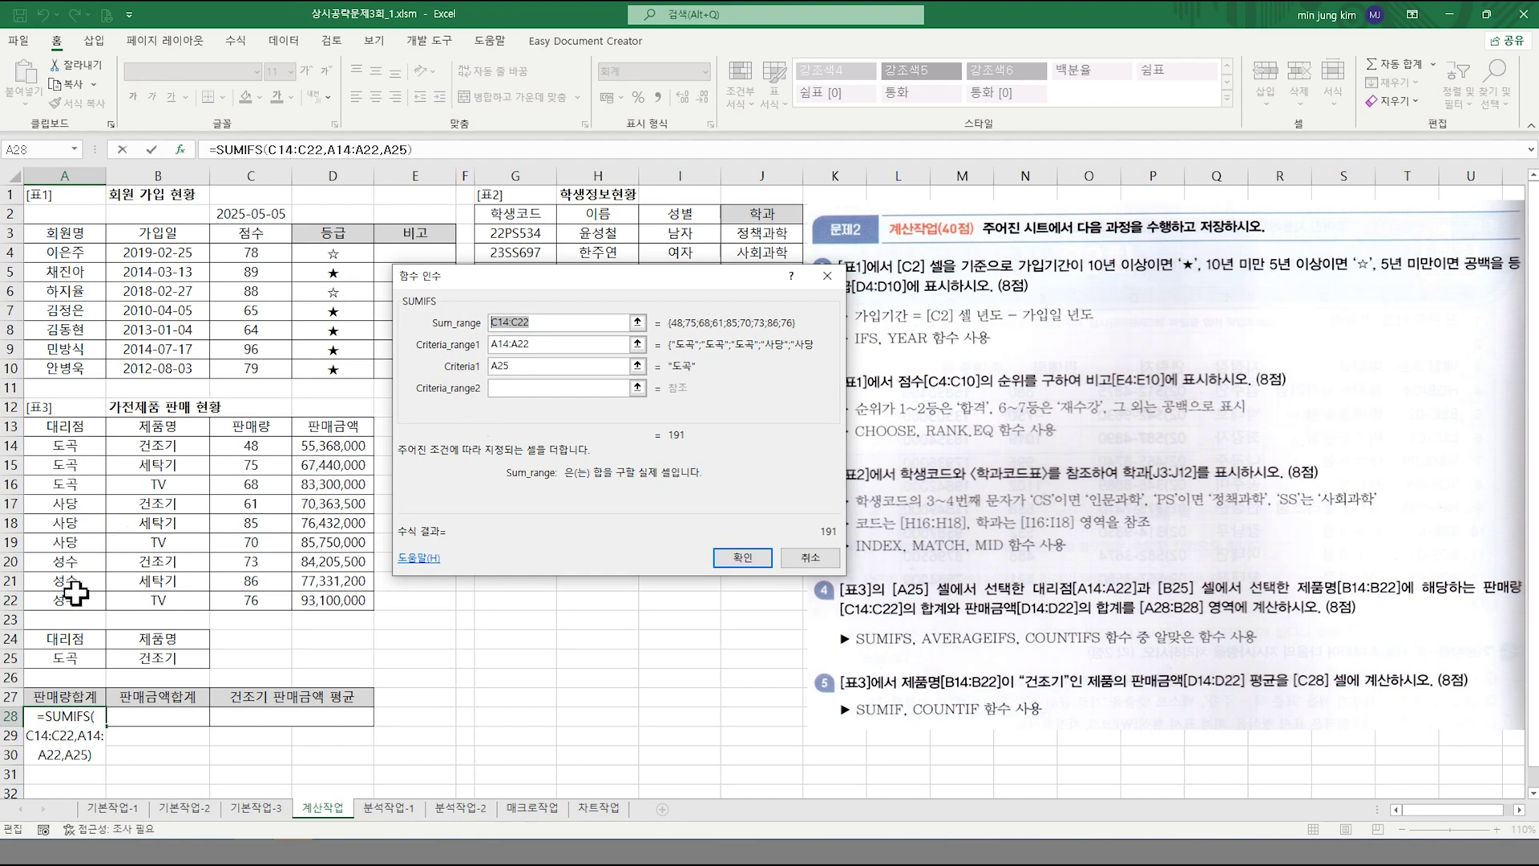
click(517, 350)
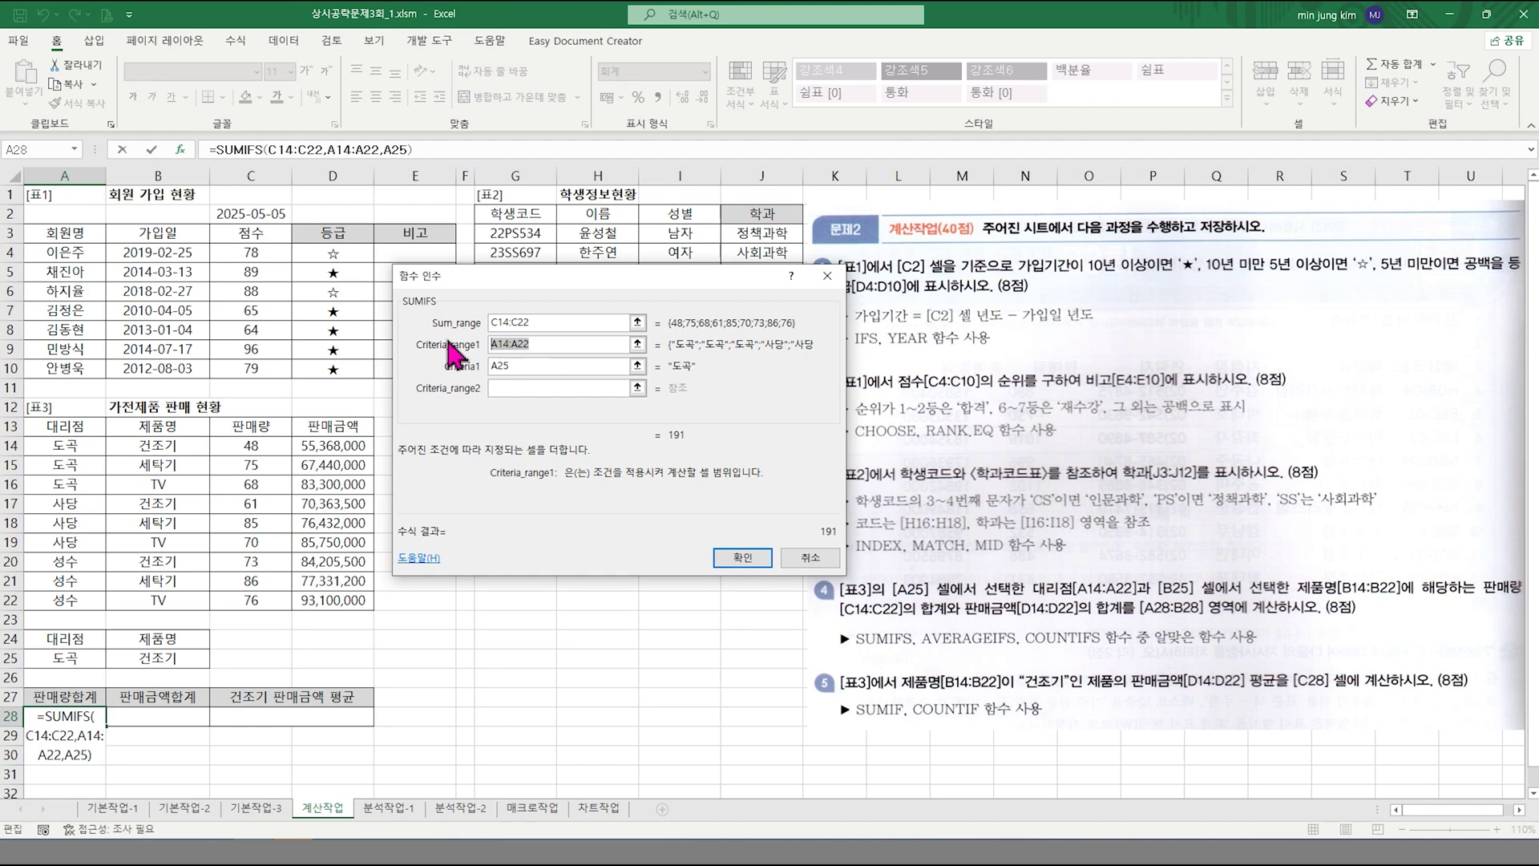
key(F4)
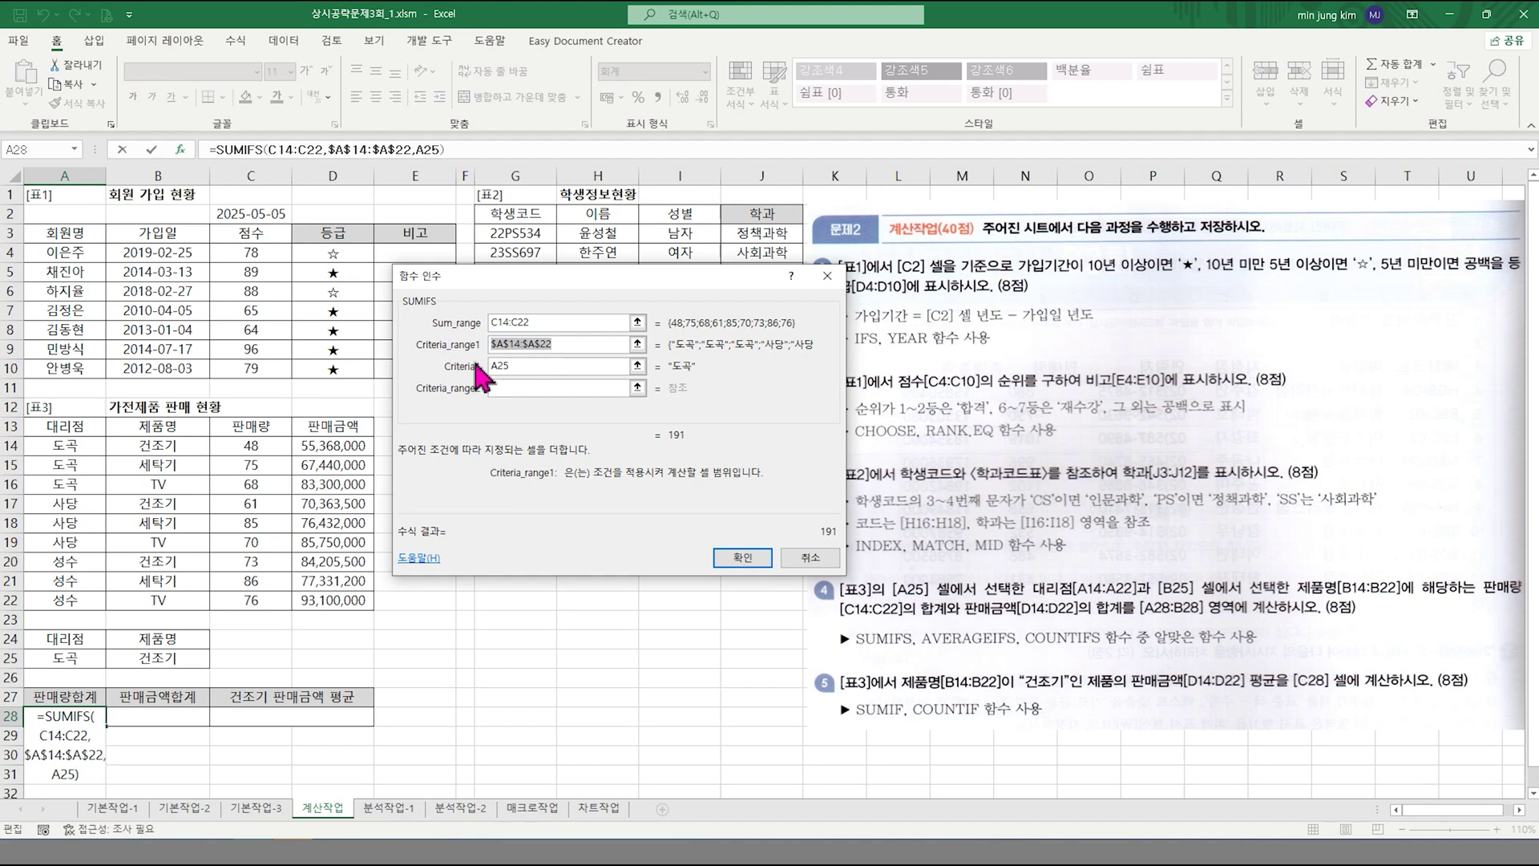
key(Tab)
key(F4)
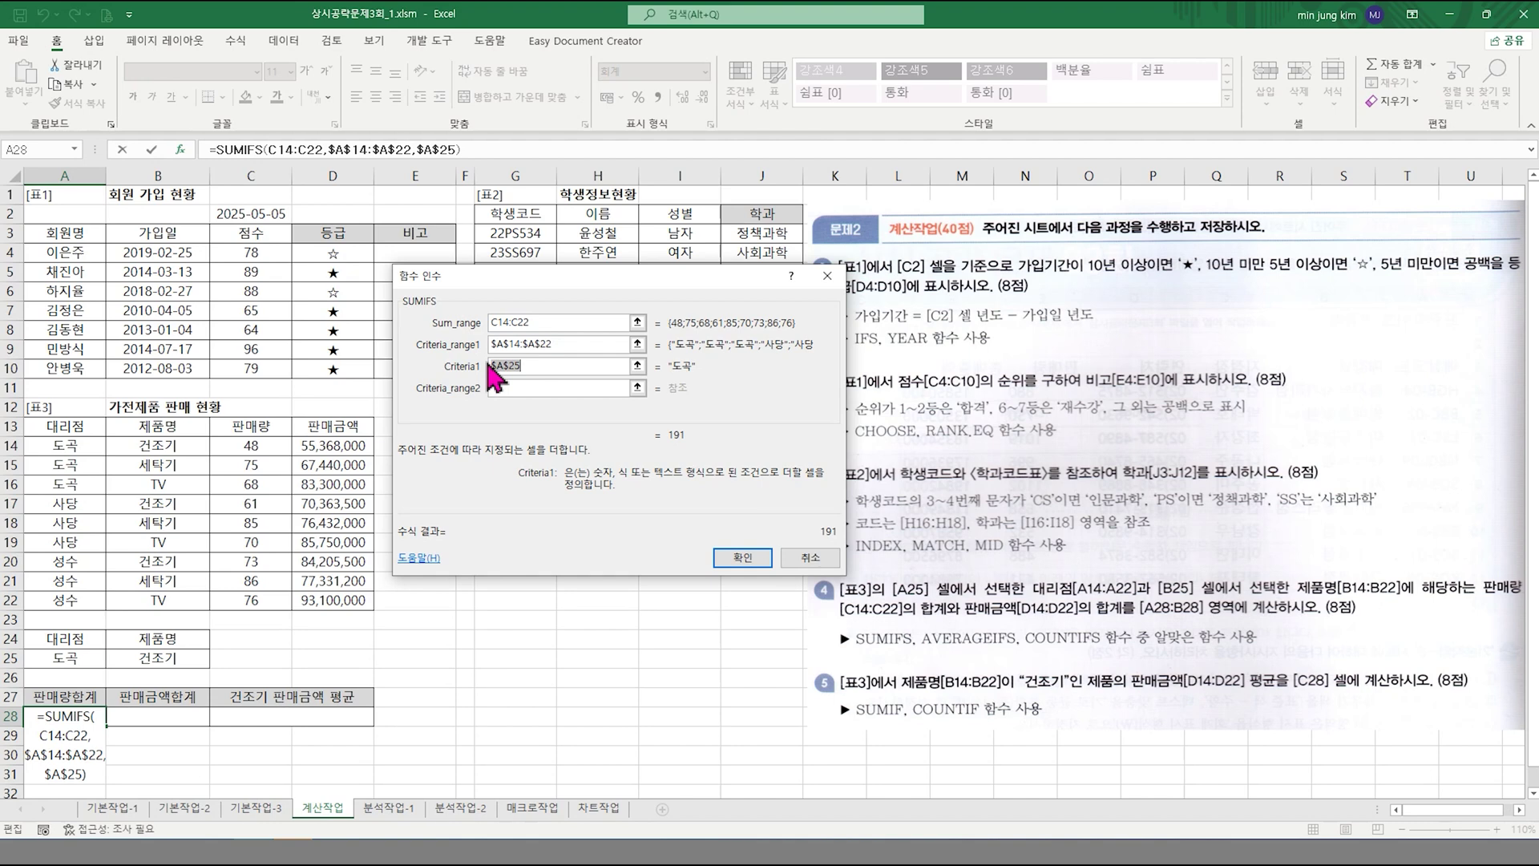
- Set the SUMIFS Criteria_range2 to $B$14:$B$22 and Criteria2 to $B$25
click(526, 390)
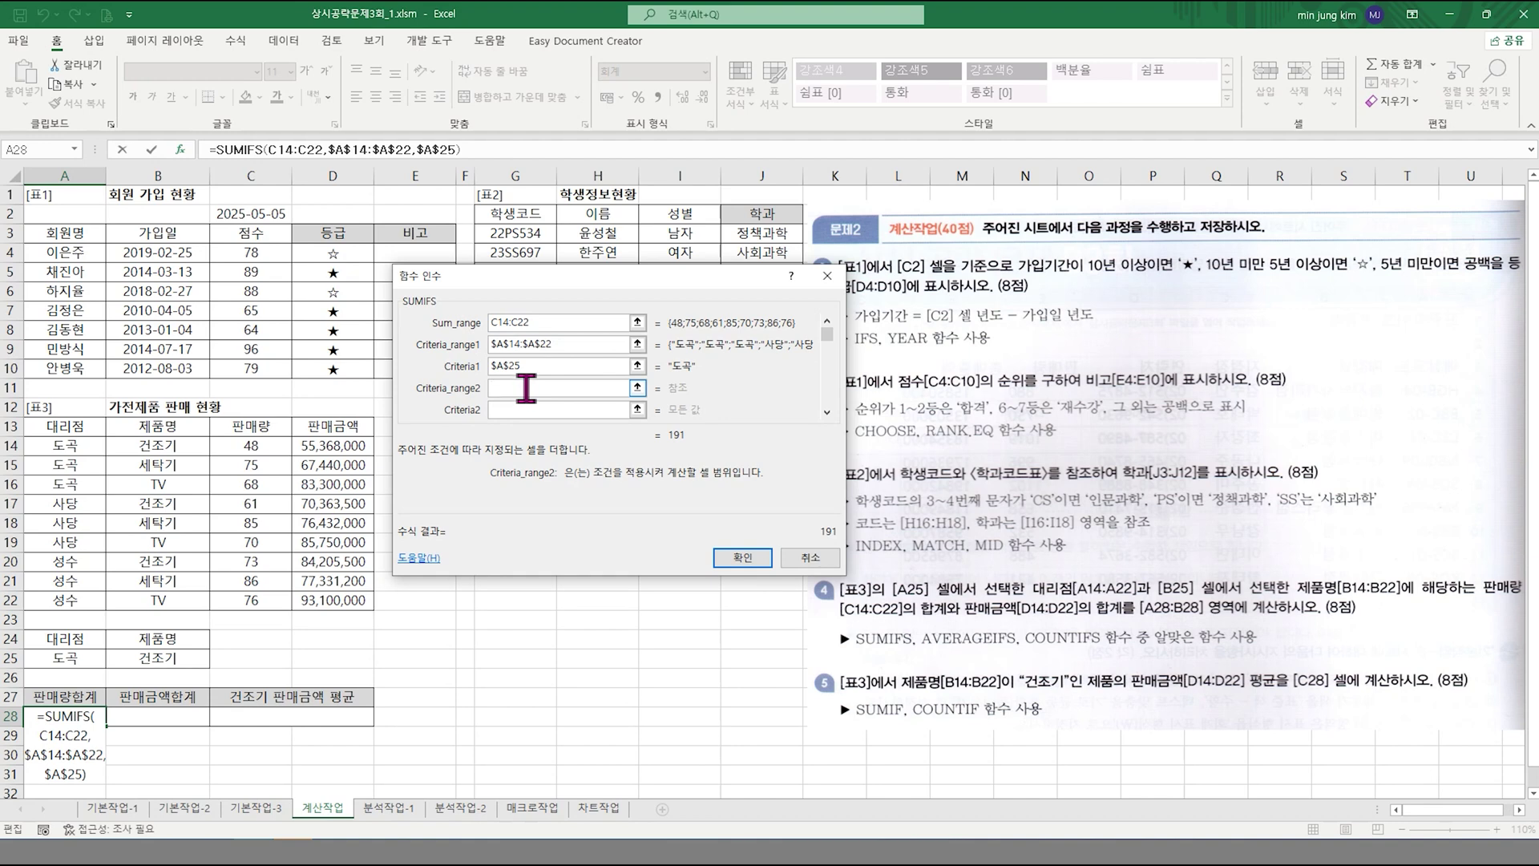
click(178, 451)
drag(178, 450, 173, 607)
key(F4)
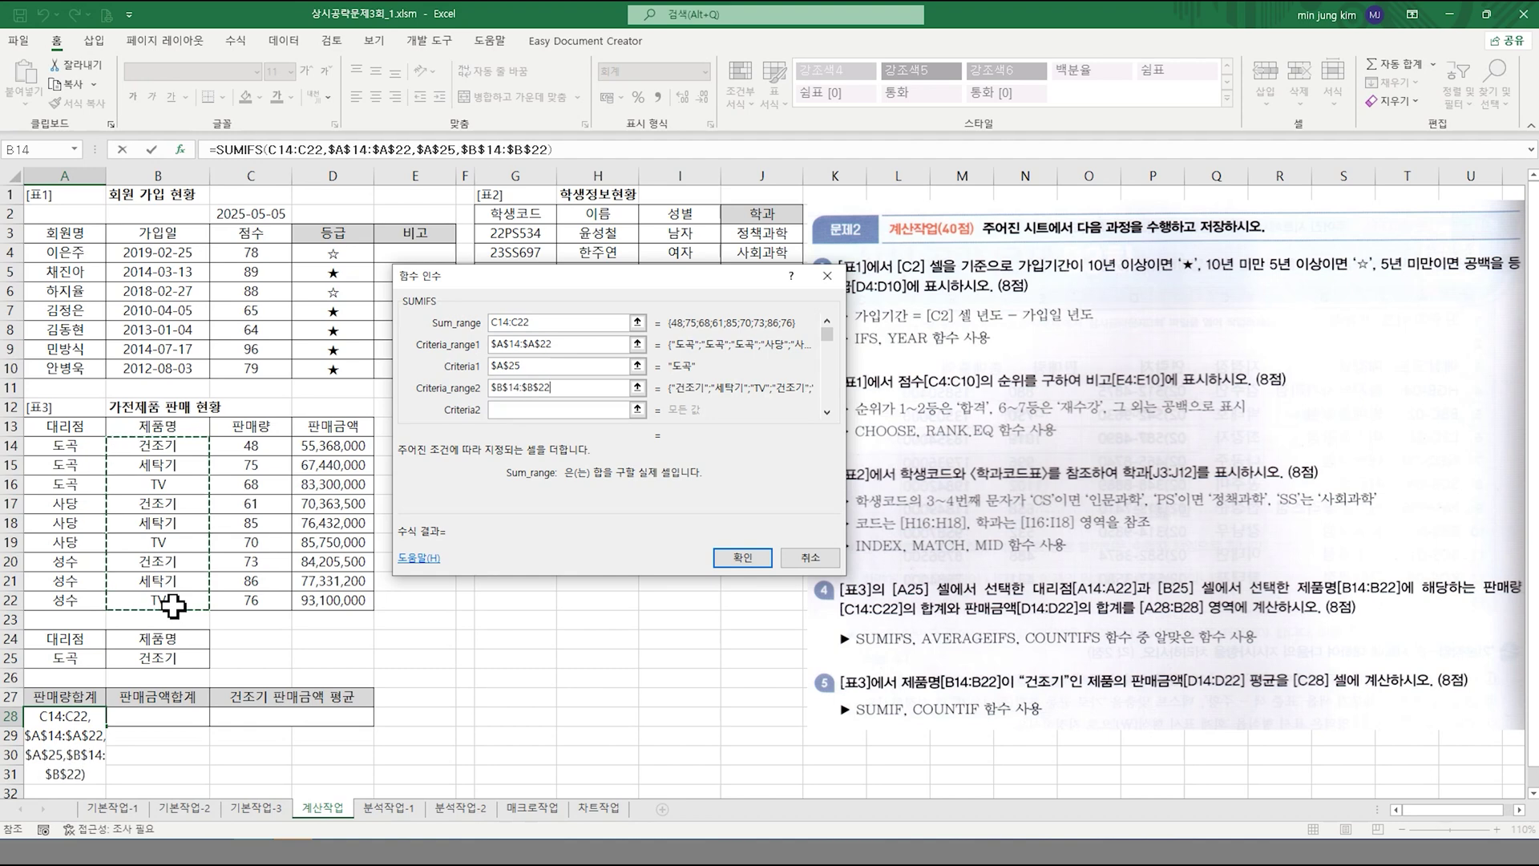
click(508, 409)
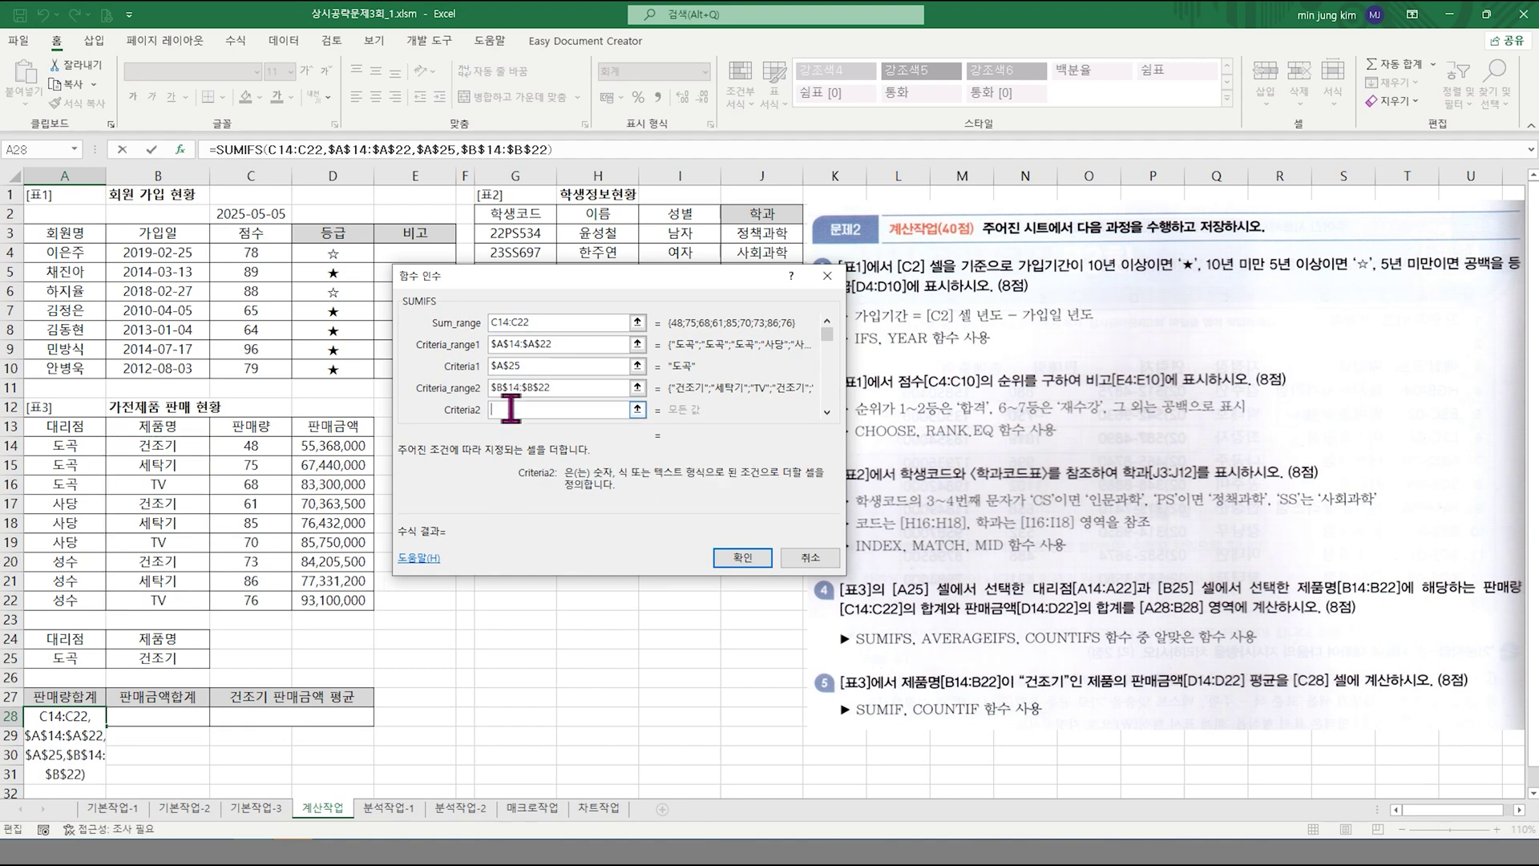
click(163, 659)
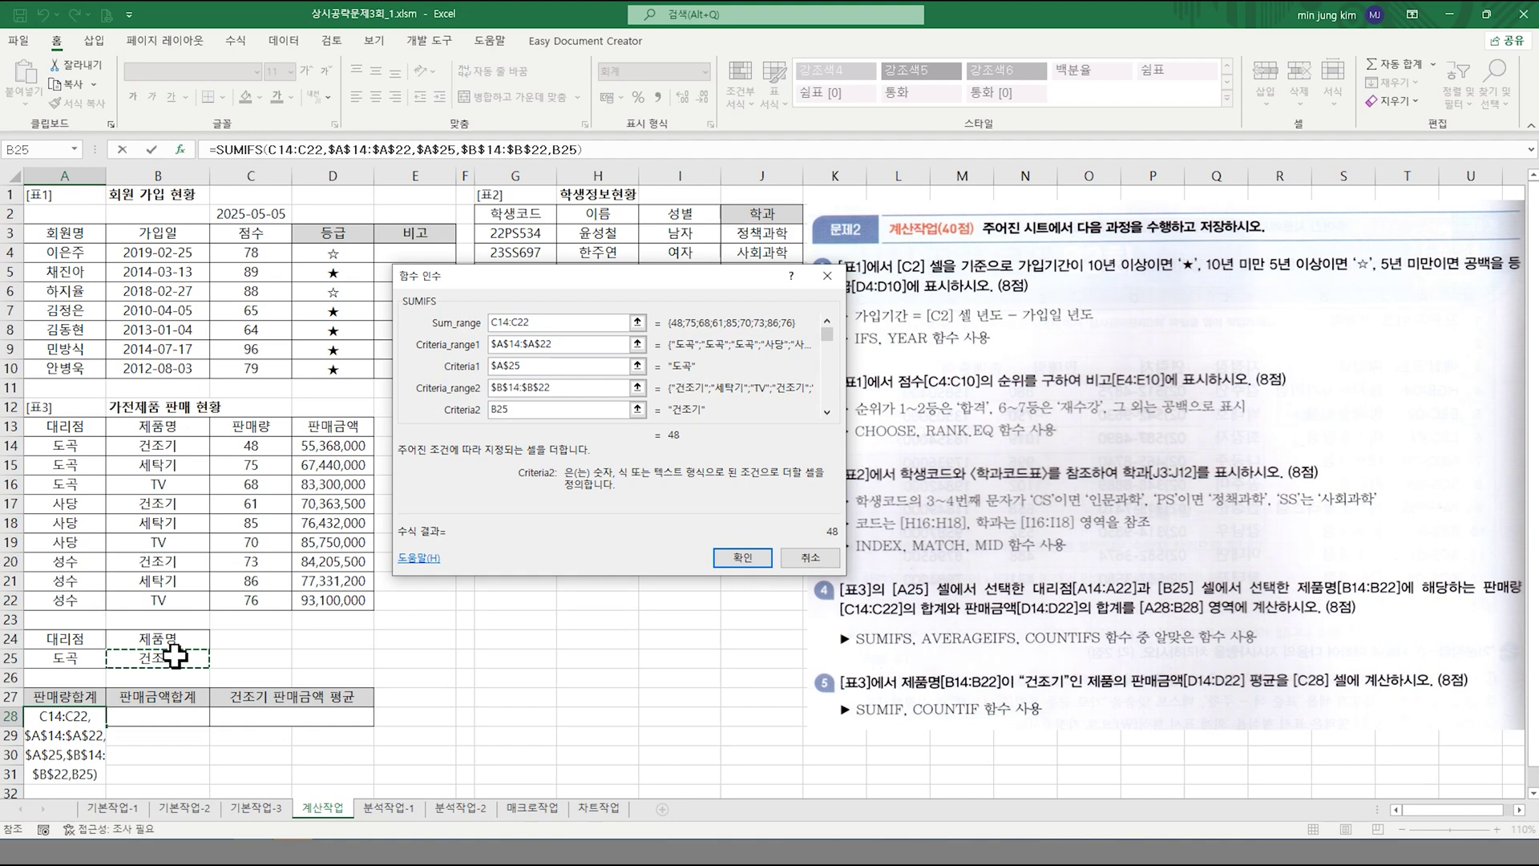
key(F4)
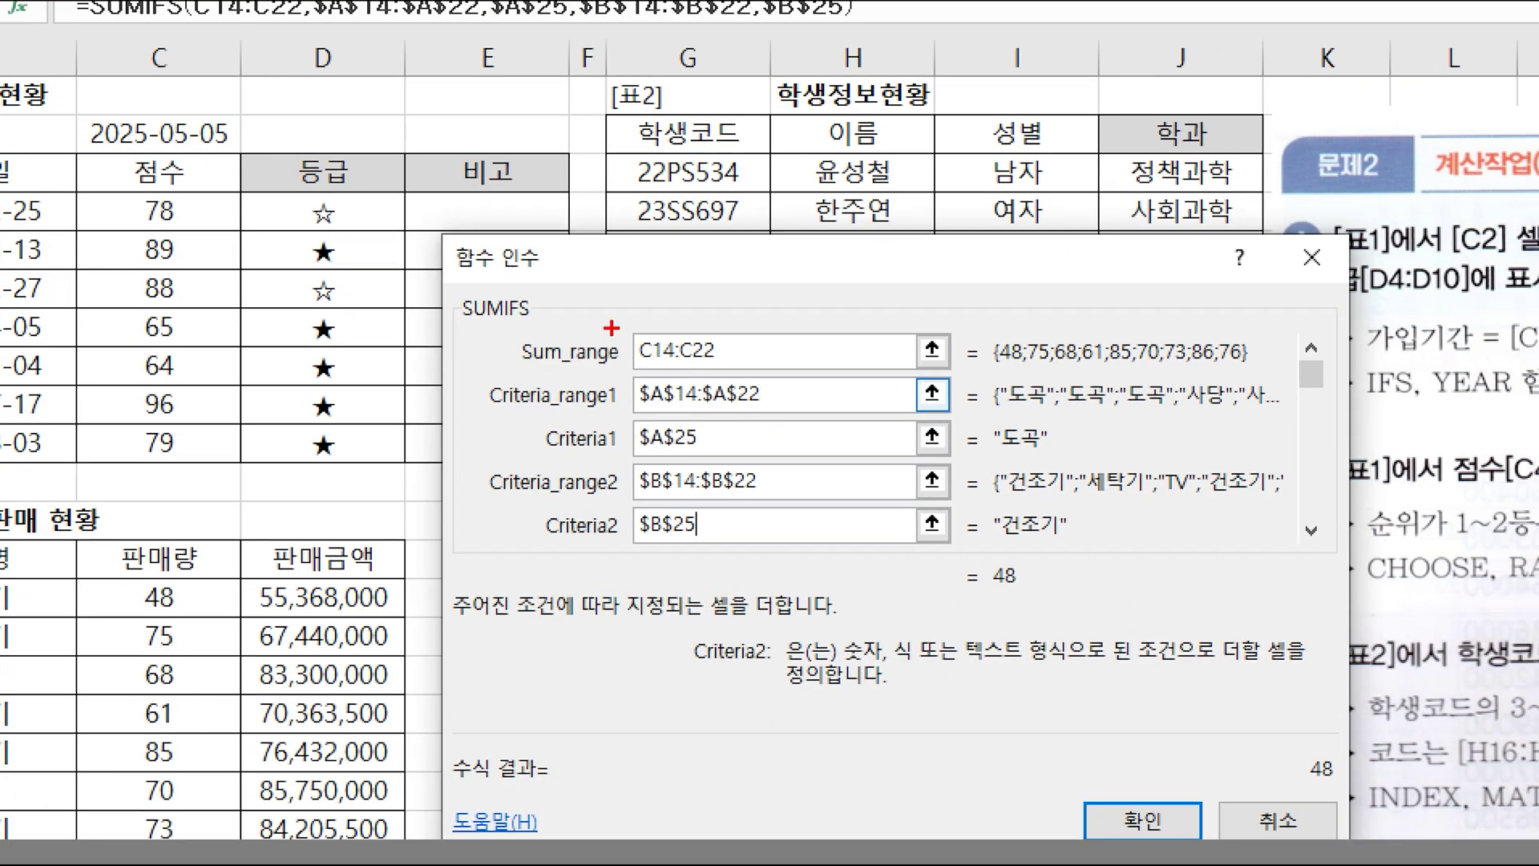
drag(611, 328, 763, 371)
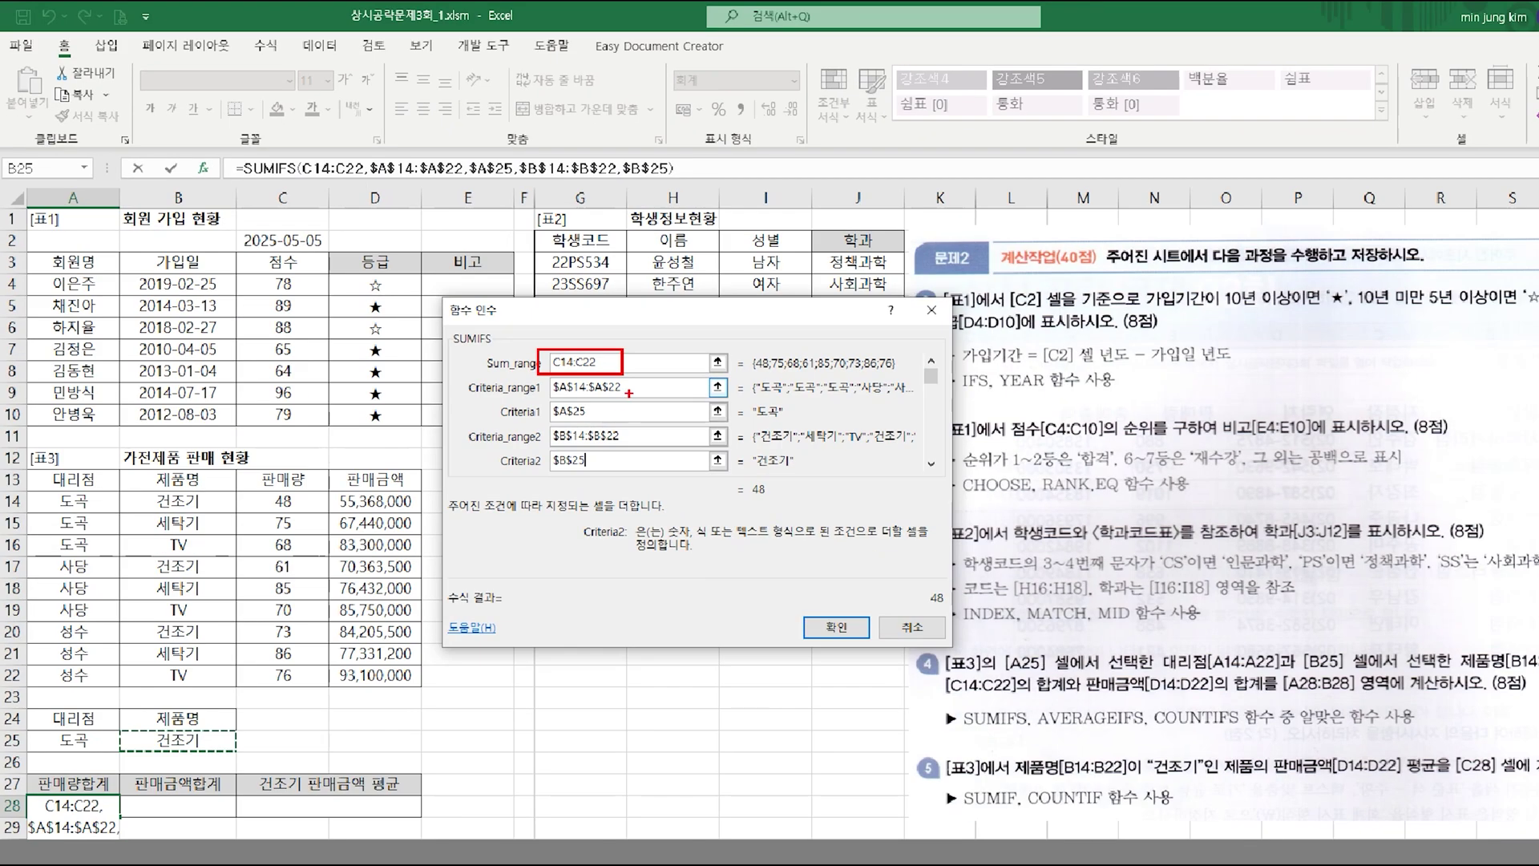
mouse_move(629, 393)
mouse_down()
mouse_move(546, 394)
mouse_move(589, 369)
mouse_move(619, 403)
mouse_move(559, 402)
mouse_move(587, 421)
mouse_move(554, 446)
mouse_move(615, 412)
mouse_move(635, 446)
mouse_move(539, 469)
mouse_move(569, 485)
mouse_up()
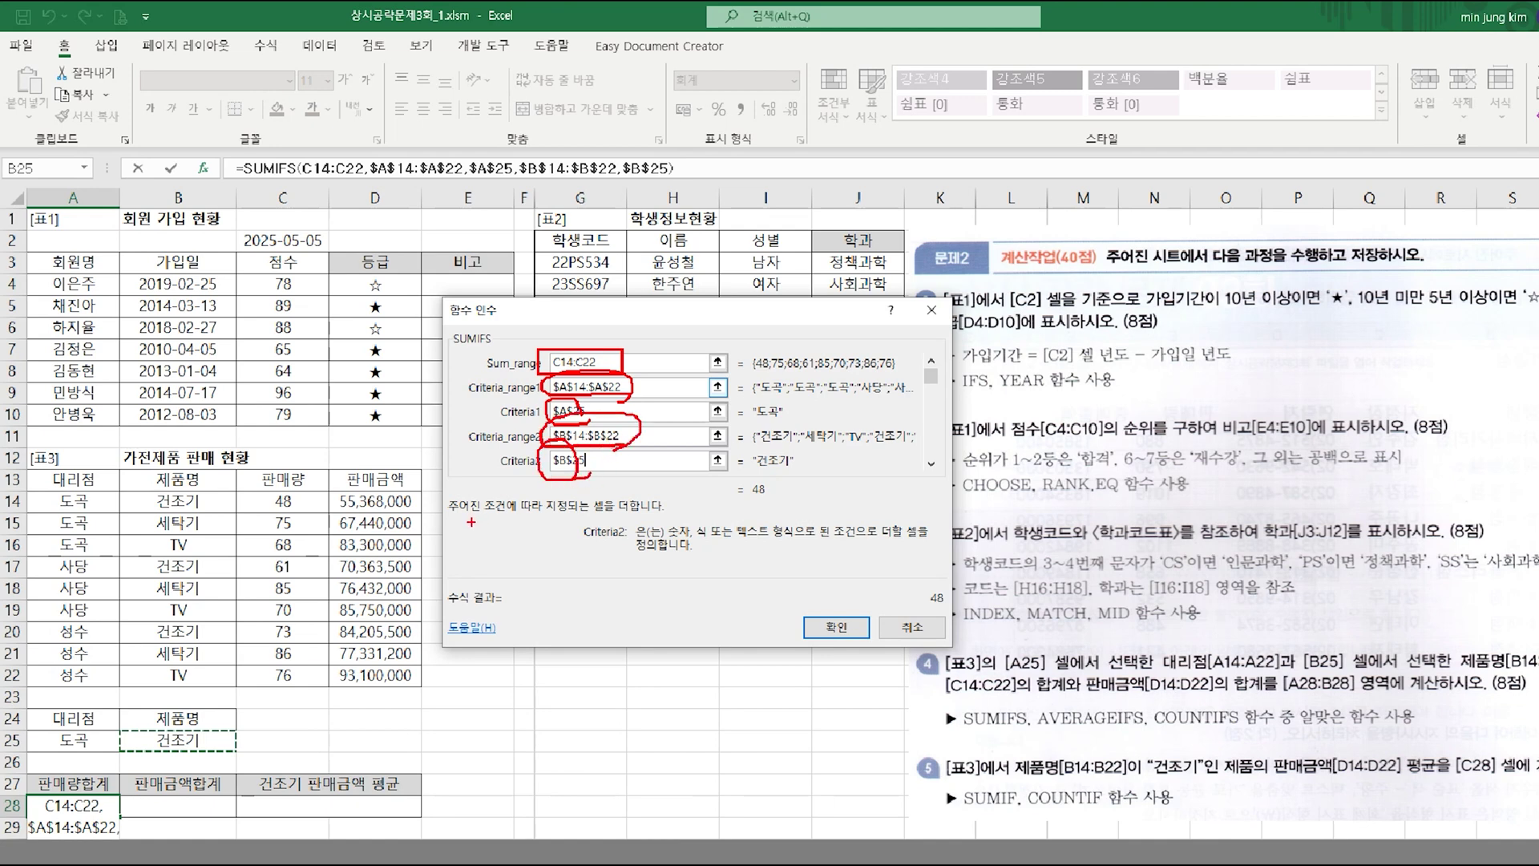
mouse_move(249, 757)
mouse_down()
mouse_move(19, 762)
mouse_move(87, 723)
mouse_move(265, 720)
mouse_move(253, 756)
mouse_up()
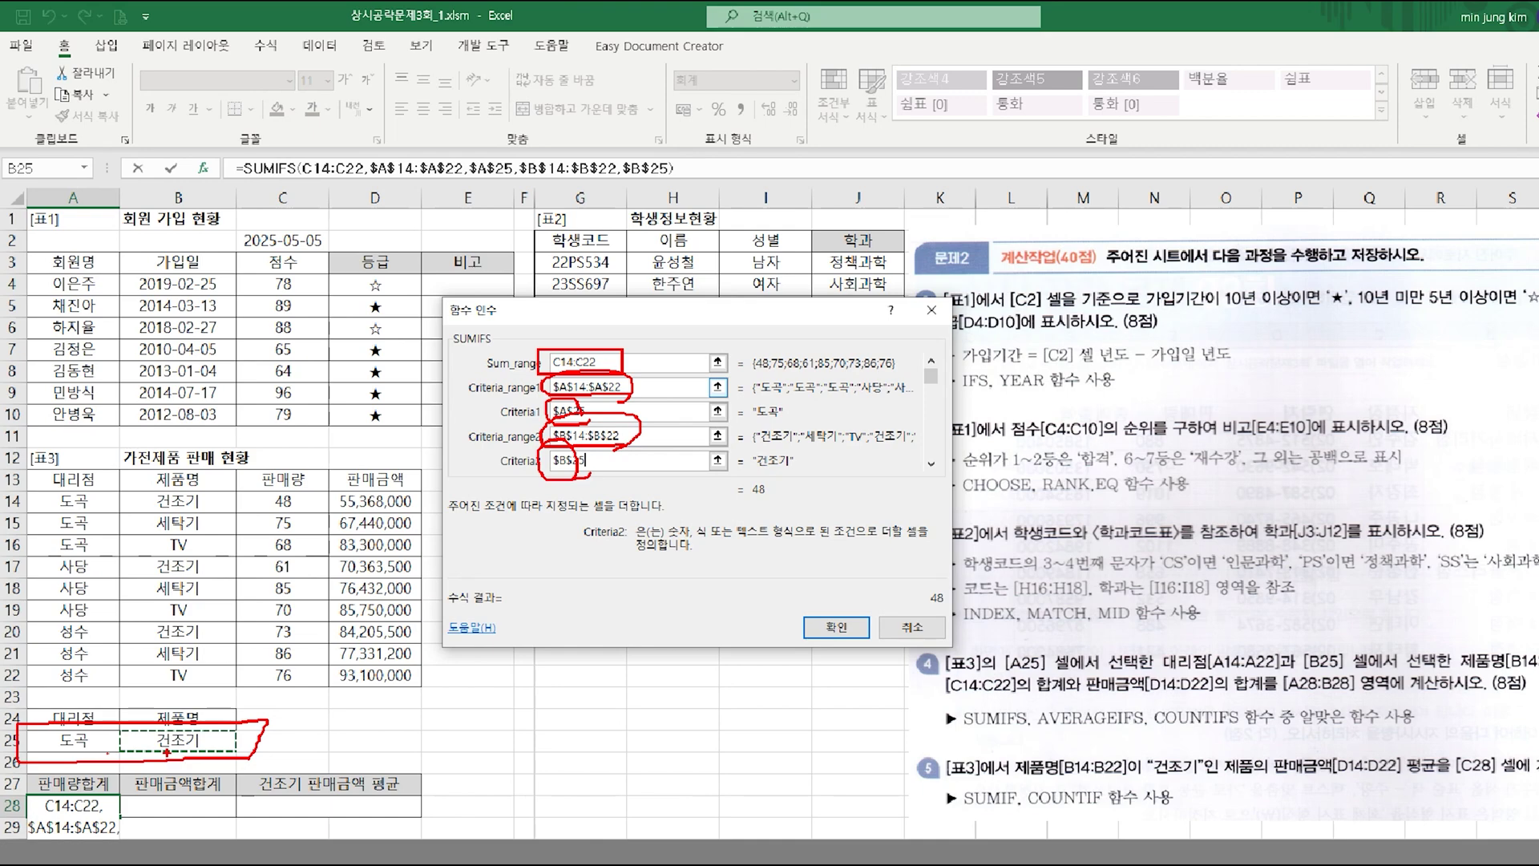
key(Escape)
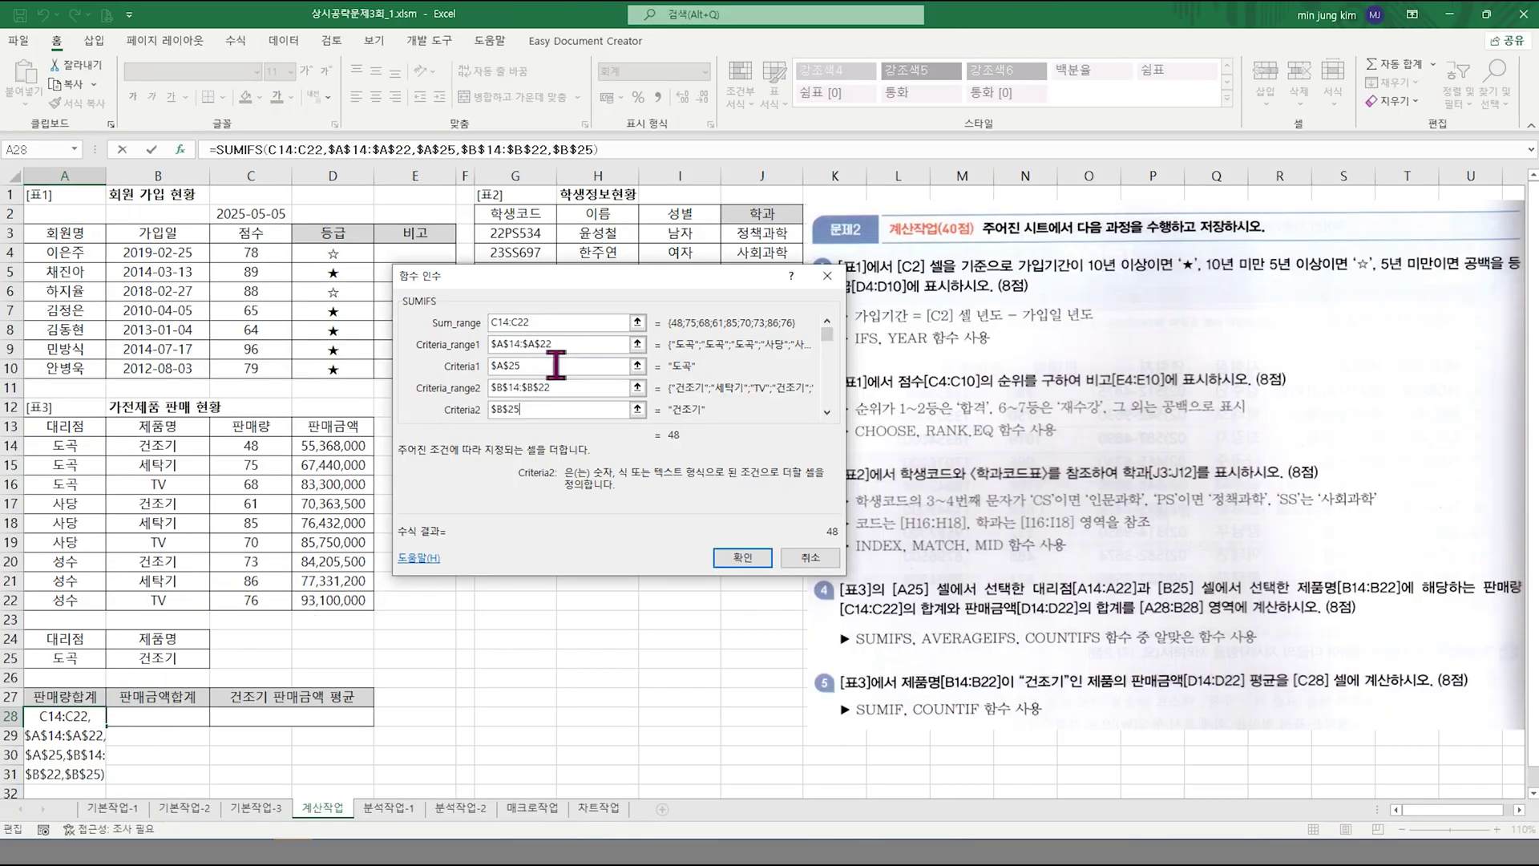
- Accept the SUMIFS formula in A28 and fill it across to B28
click(742, 557)
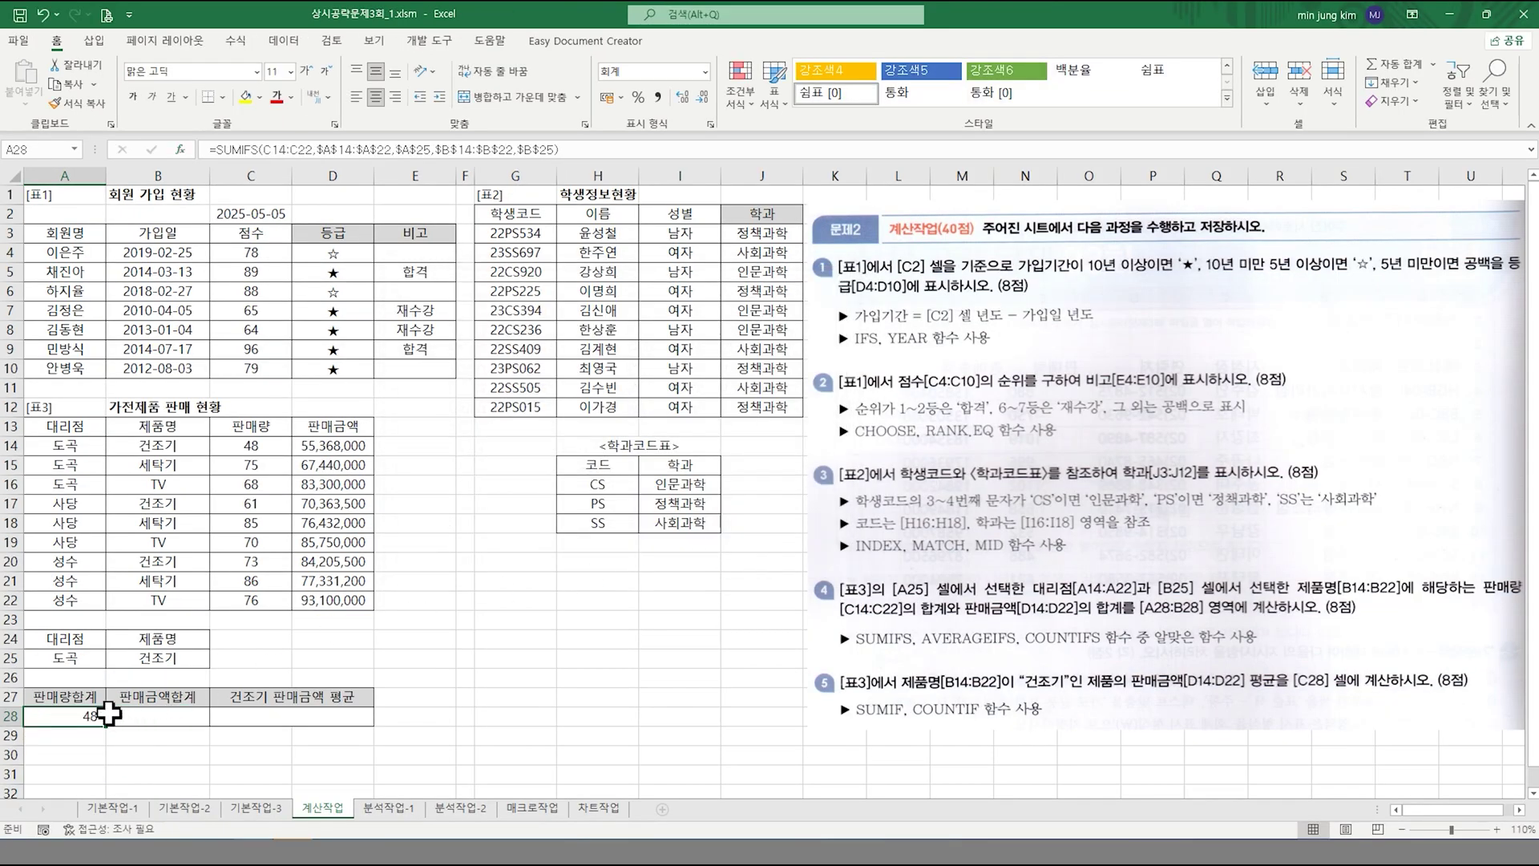
drag(105, 727, 175, 726)
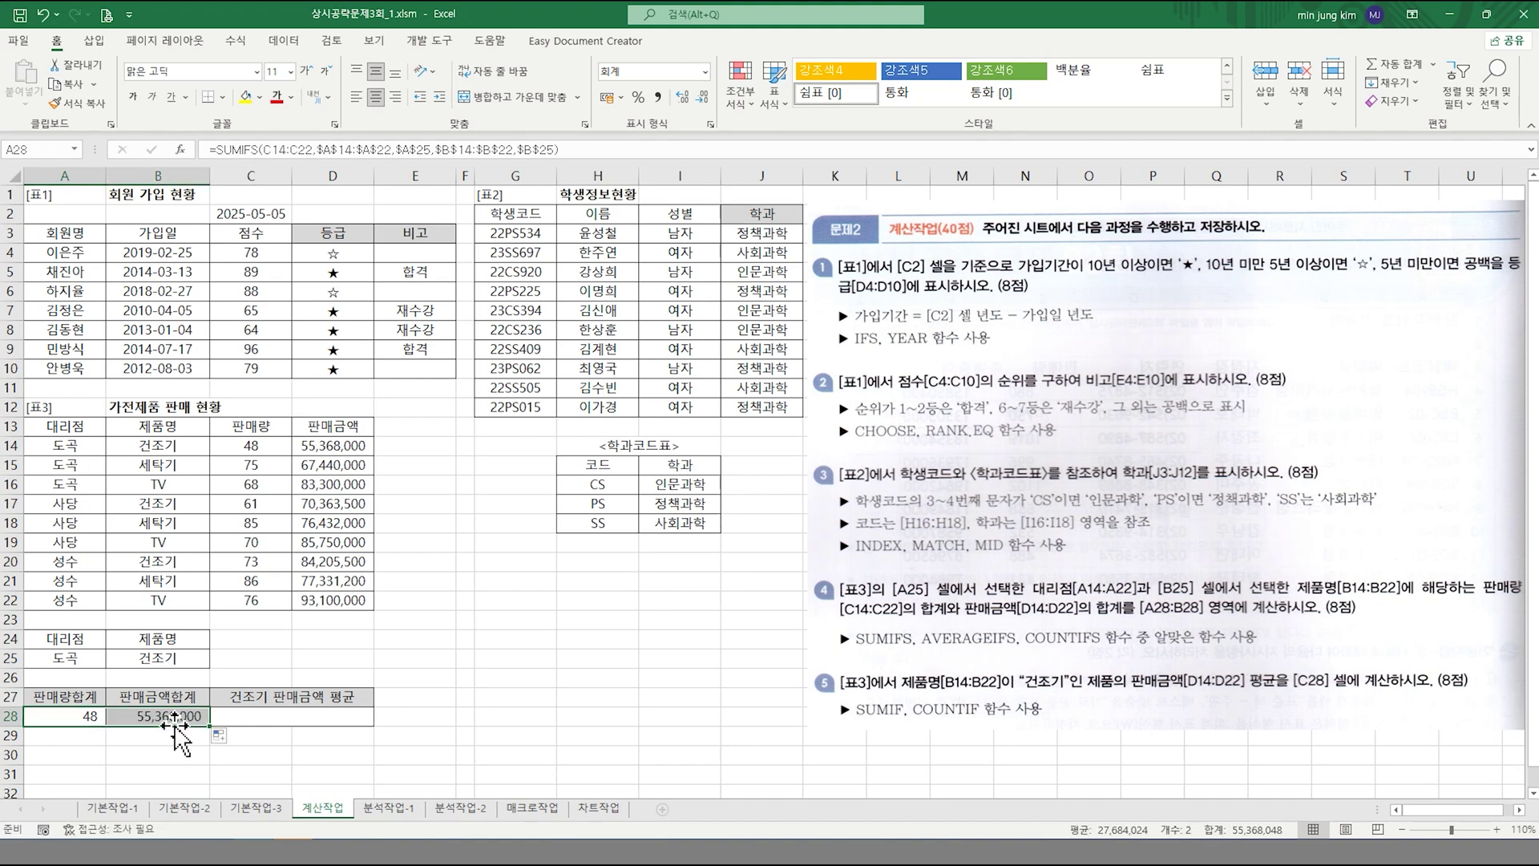
- Start a SUMIF formula in the merged cell C28 and open its function arguments, ready at Range
click(291, 720)
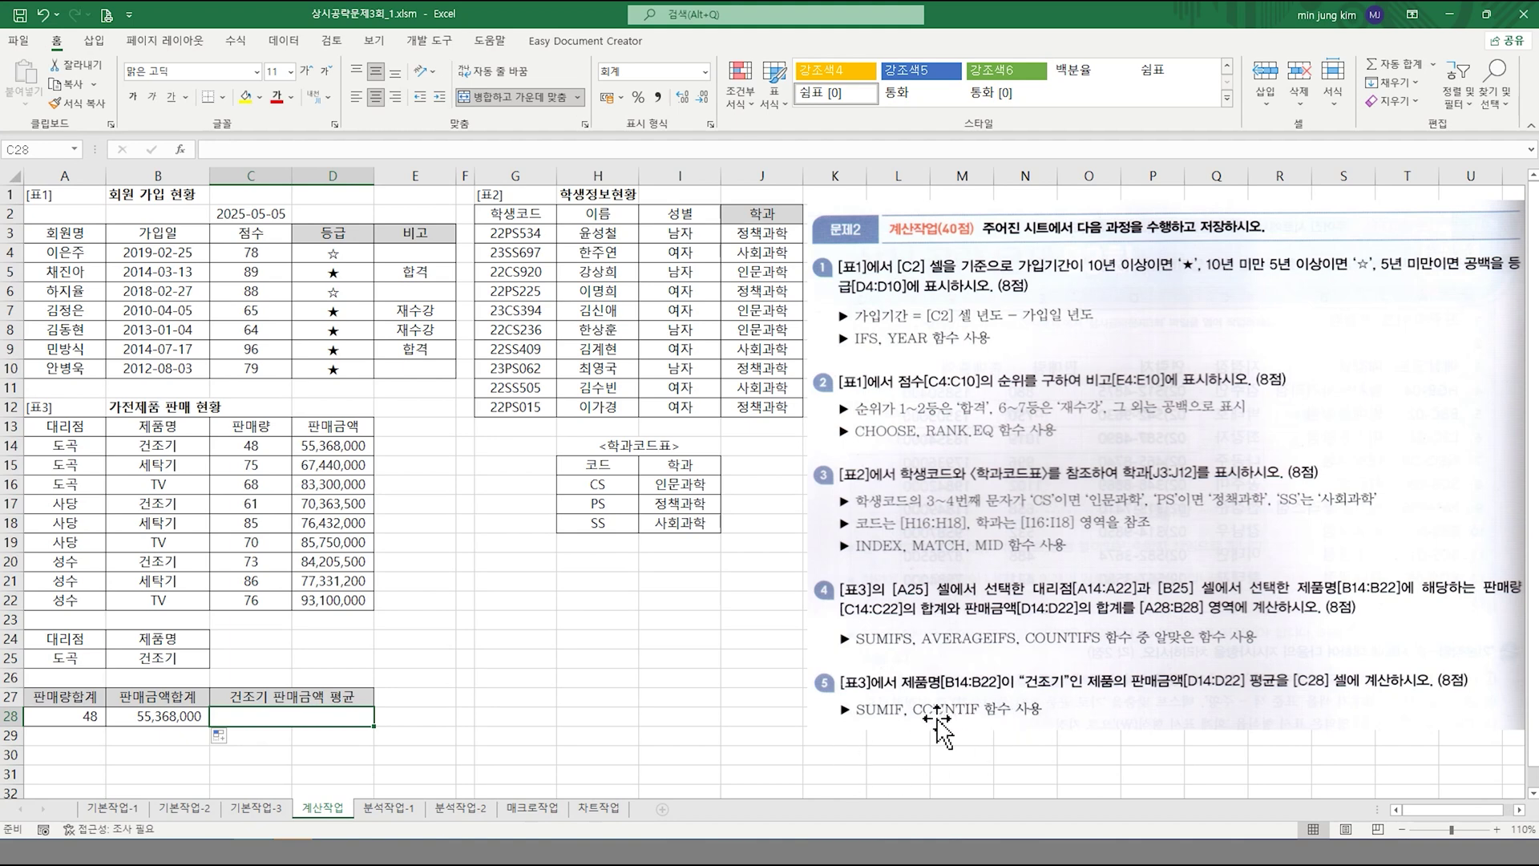
text(=)
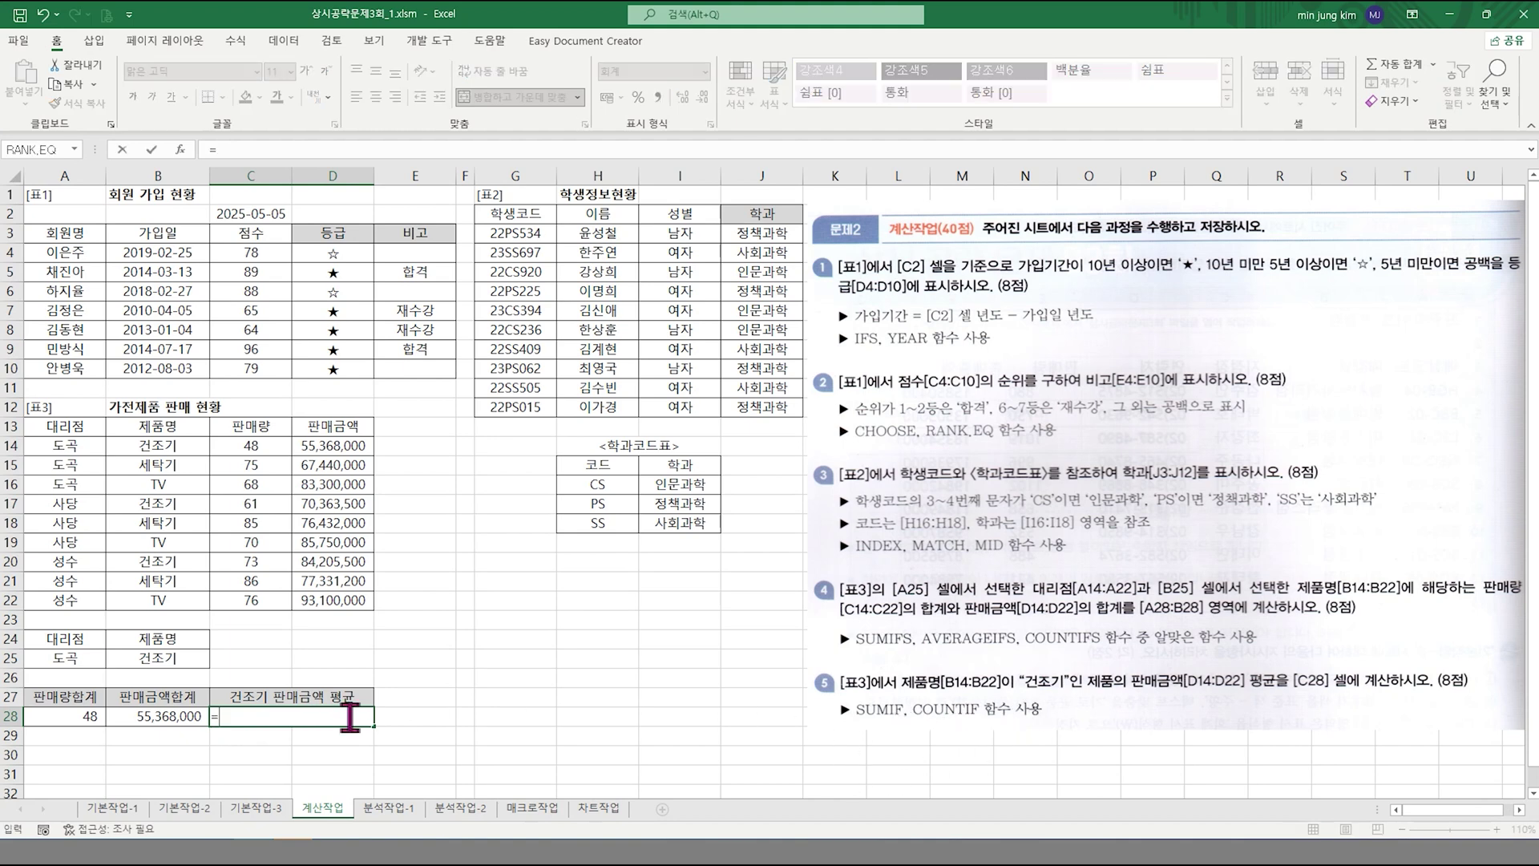
text(sum)
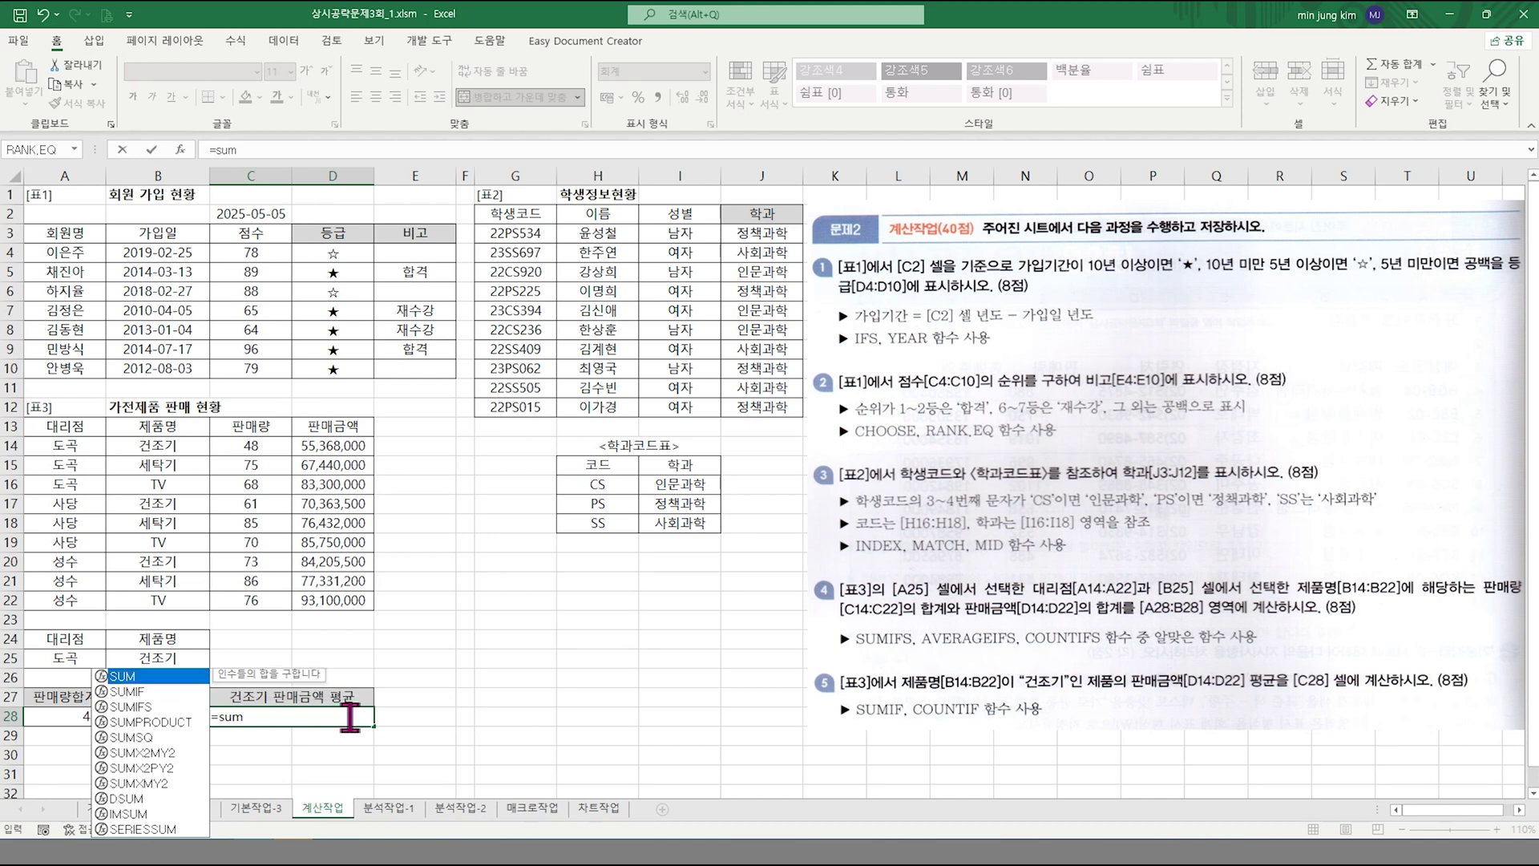
text(i)
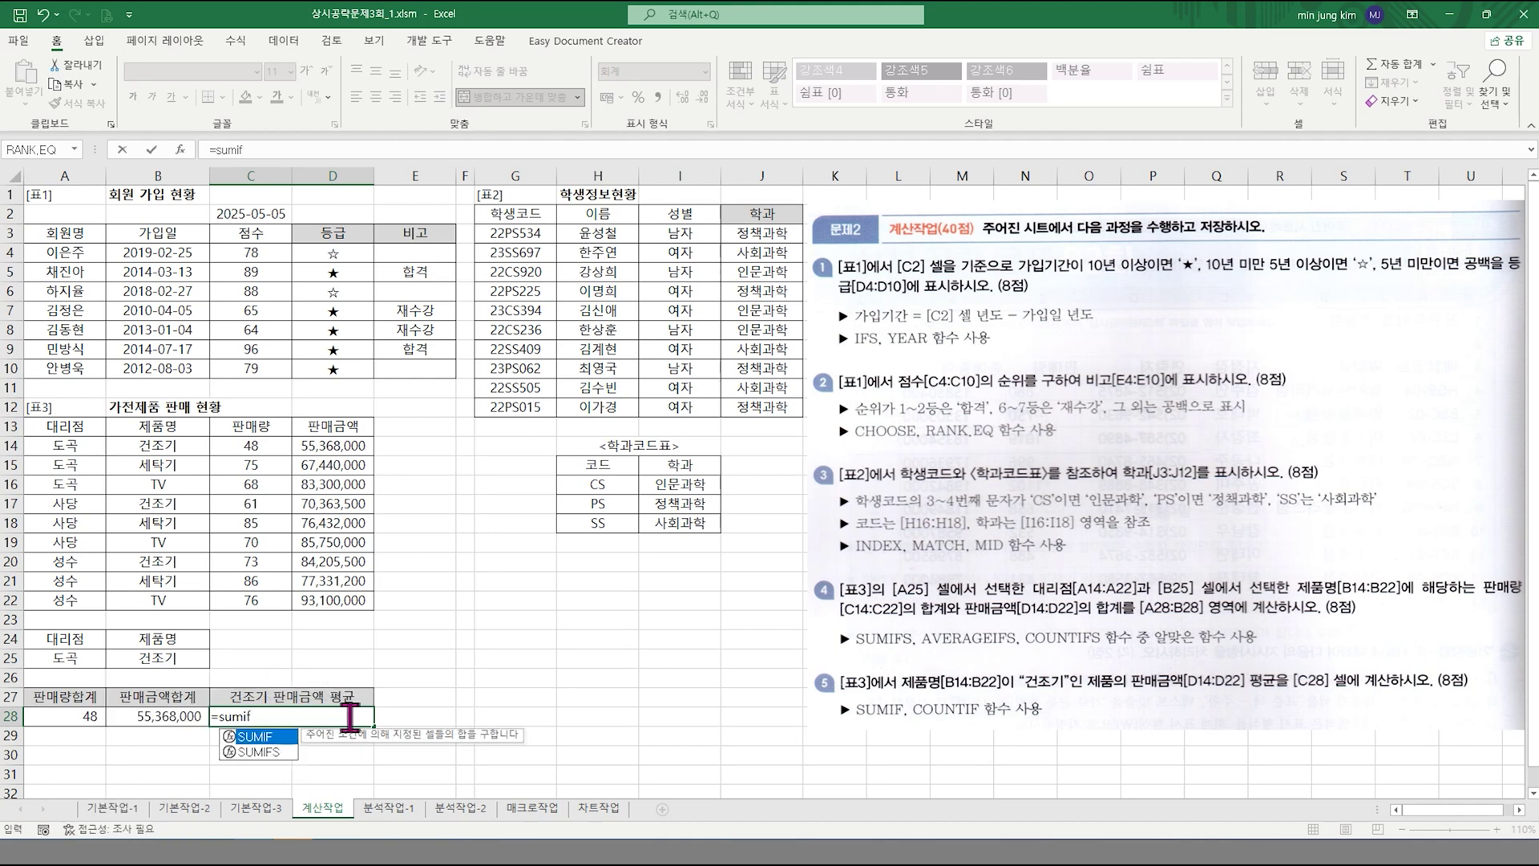
text(f)
key(ctrl+a)
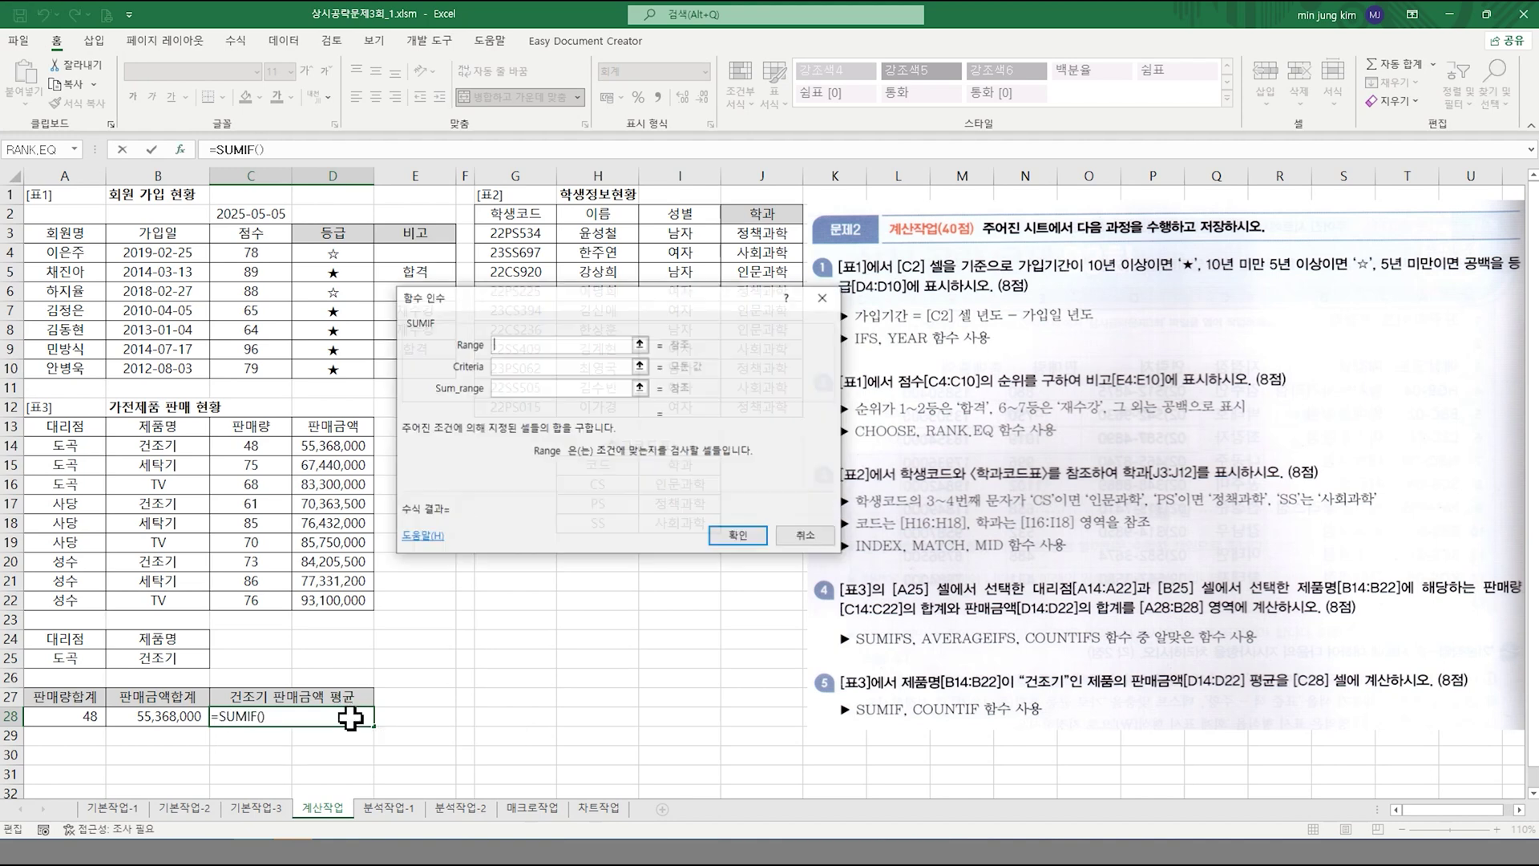
drag(489, 303, 586, 344)
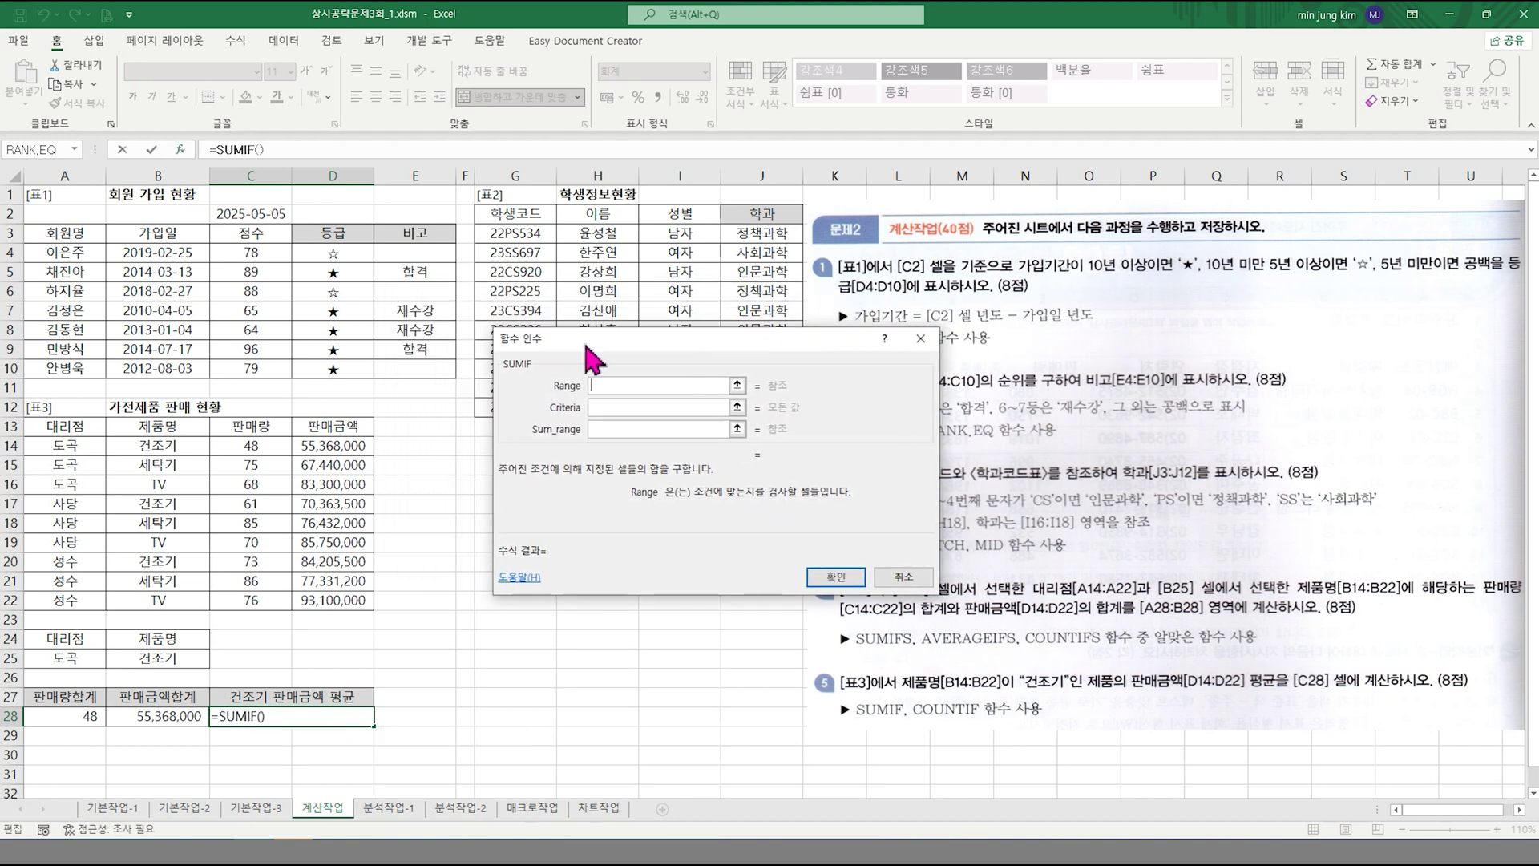
click(606, 407)
click(610, 429)
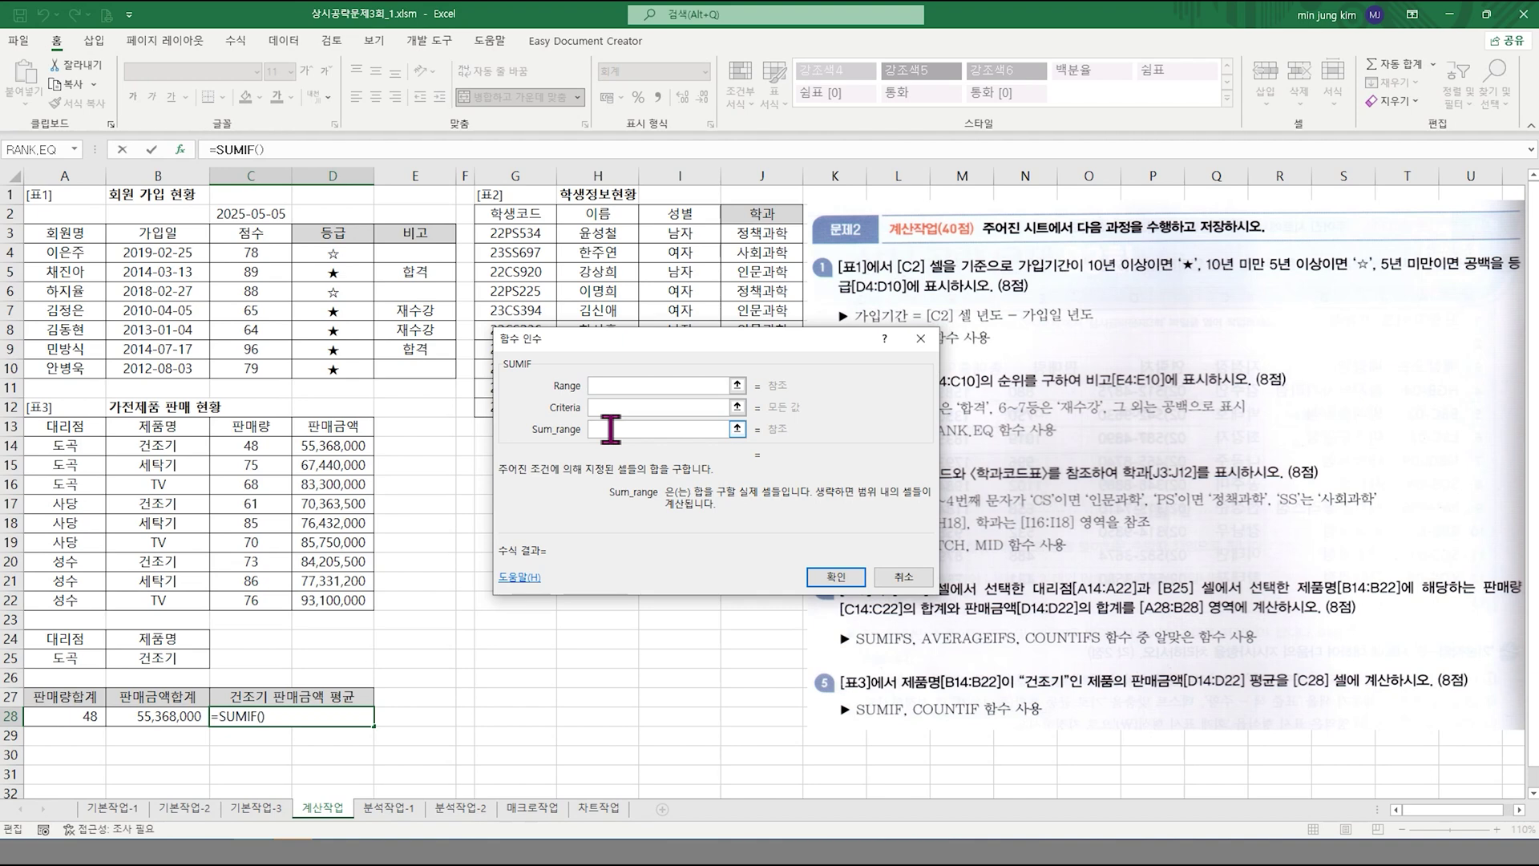
click(616, 386)
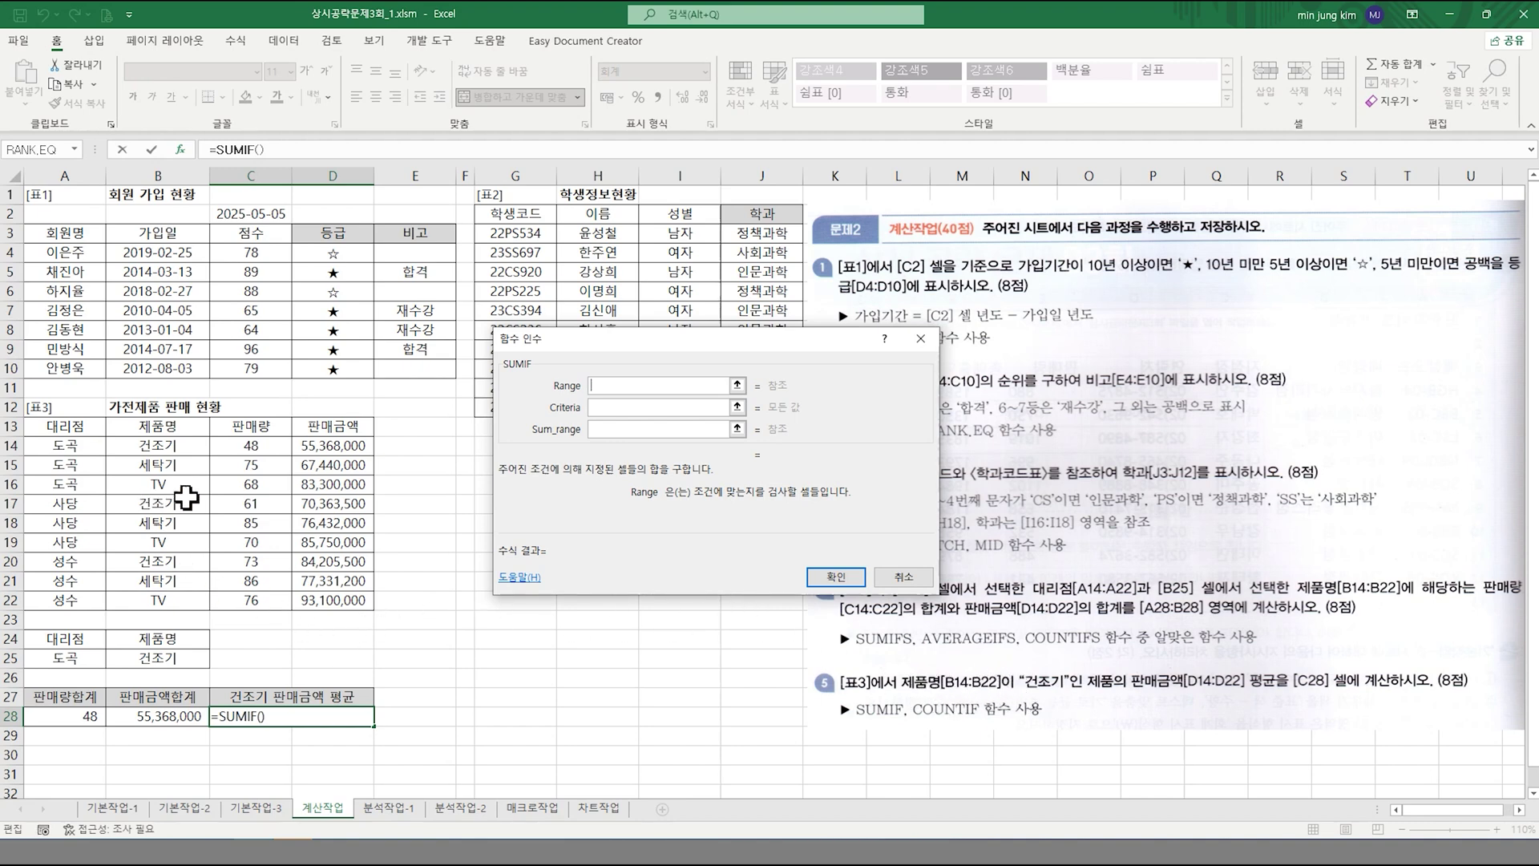
- Complete the SUMIF in C28 with range B14:B22, criteria B14 and sum range D14:D22
drag(175, 446, 174, 596)
click(615, 409)
click(180, 448)
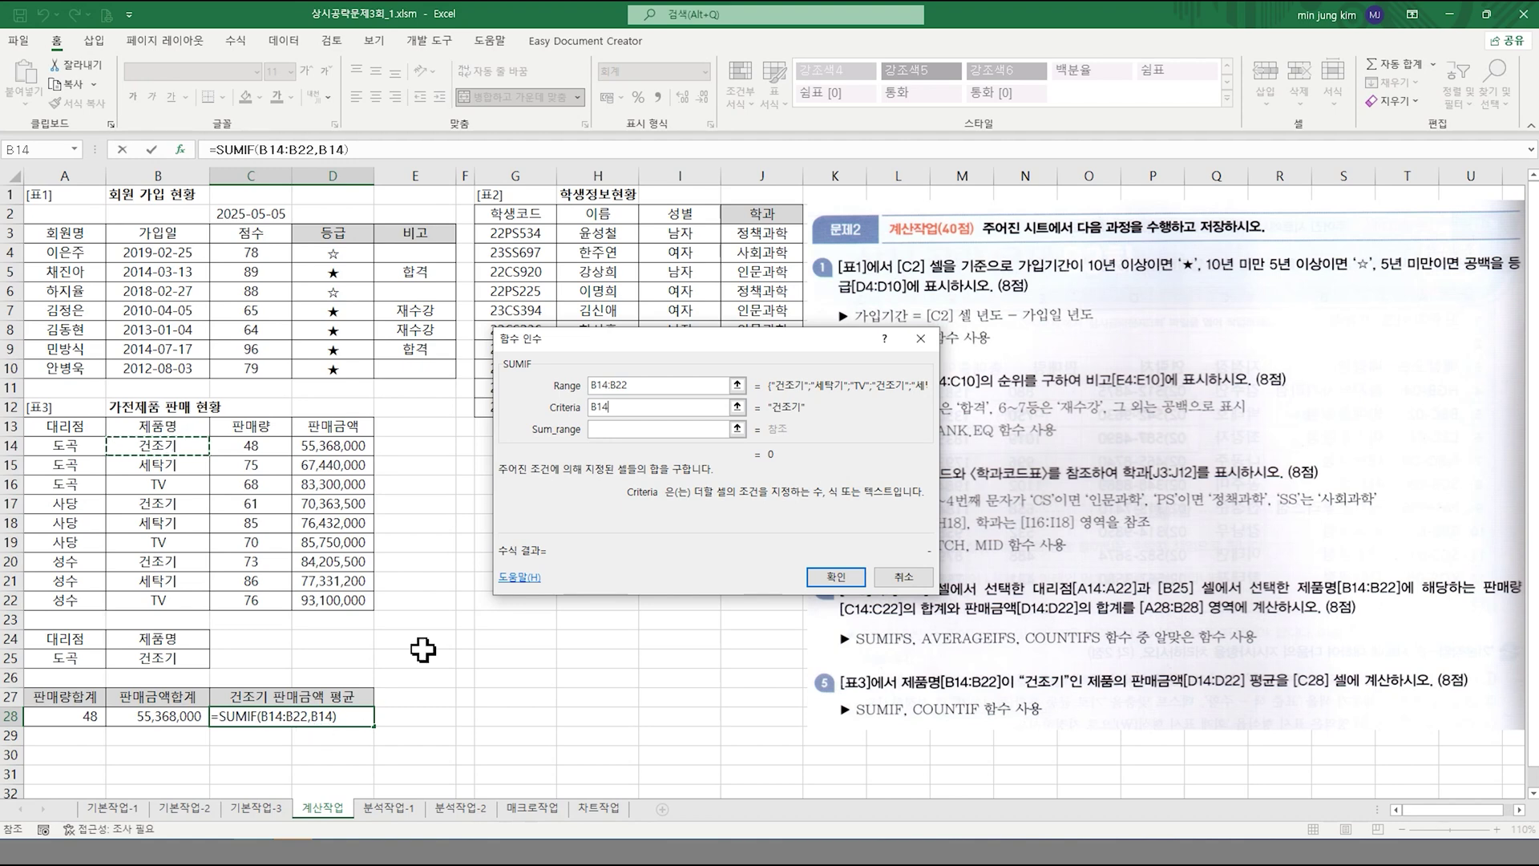
click(618, 431)
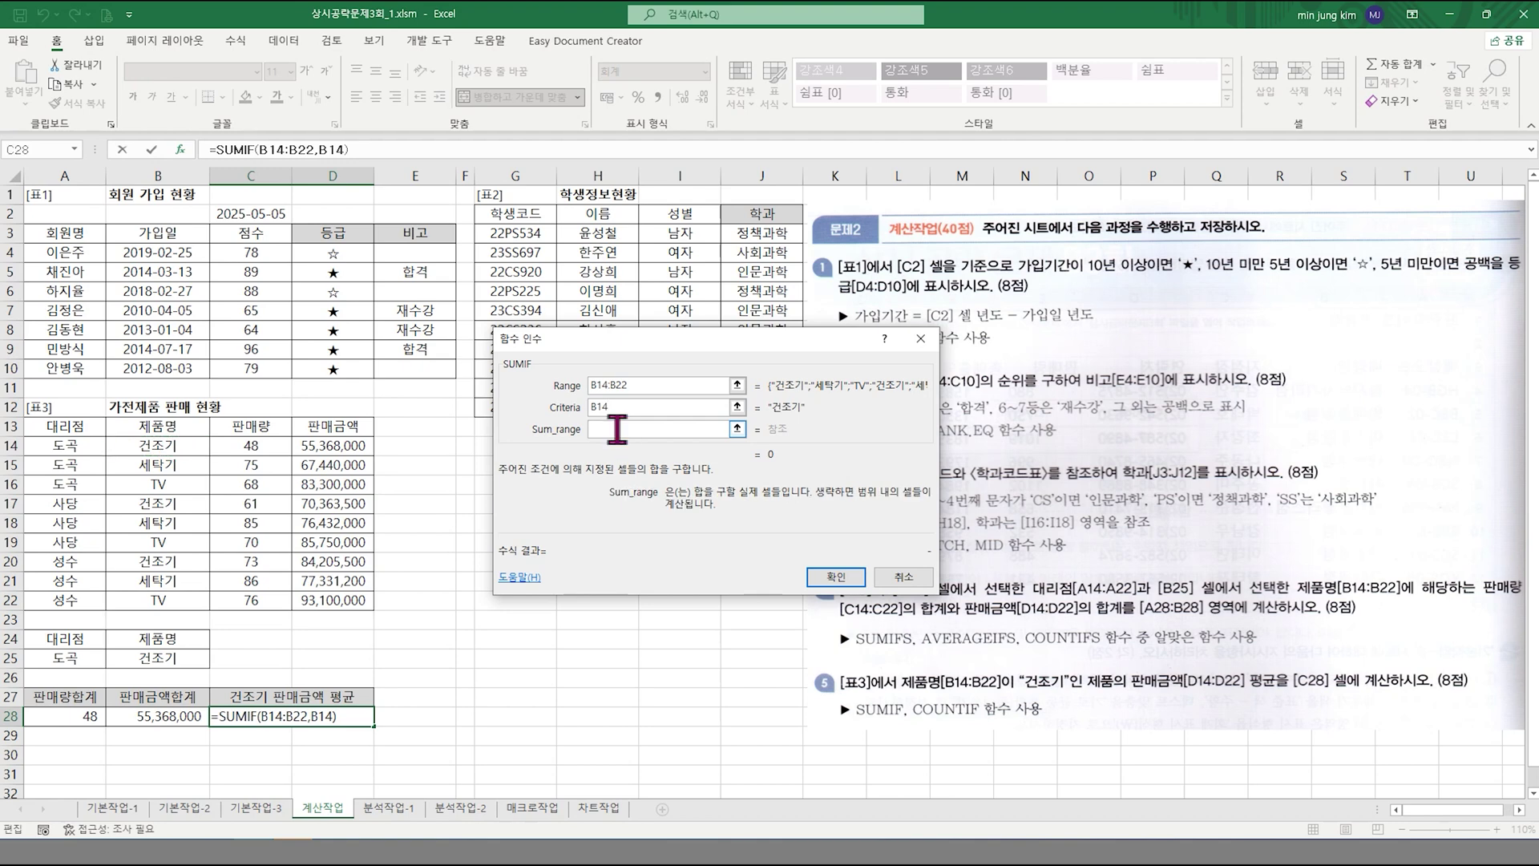
drag(332, 446, 335, 600)
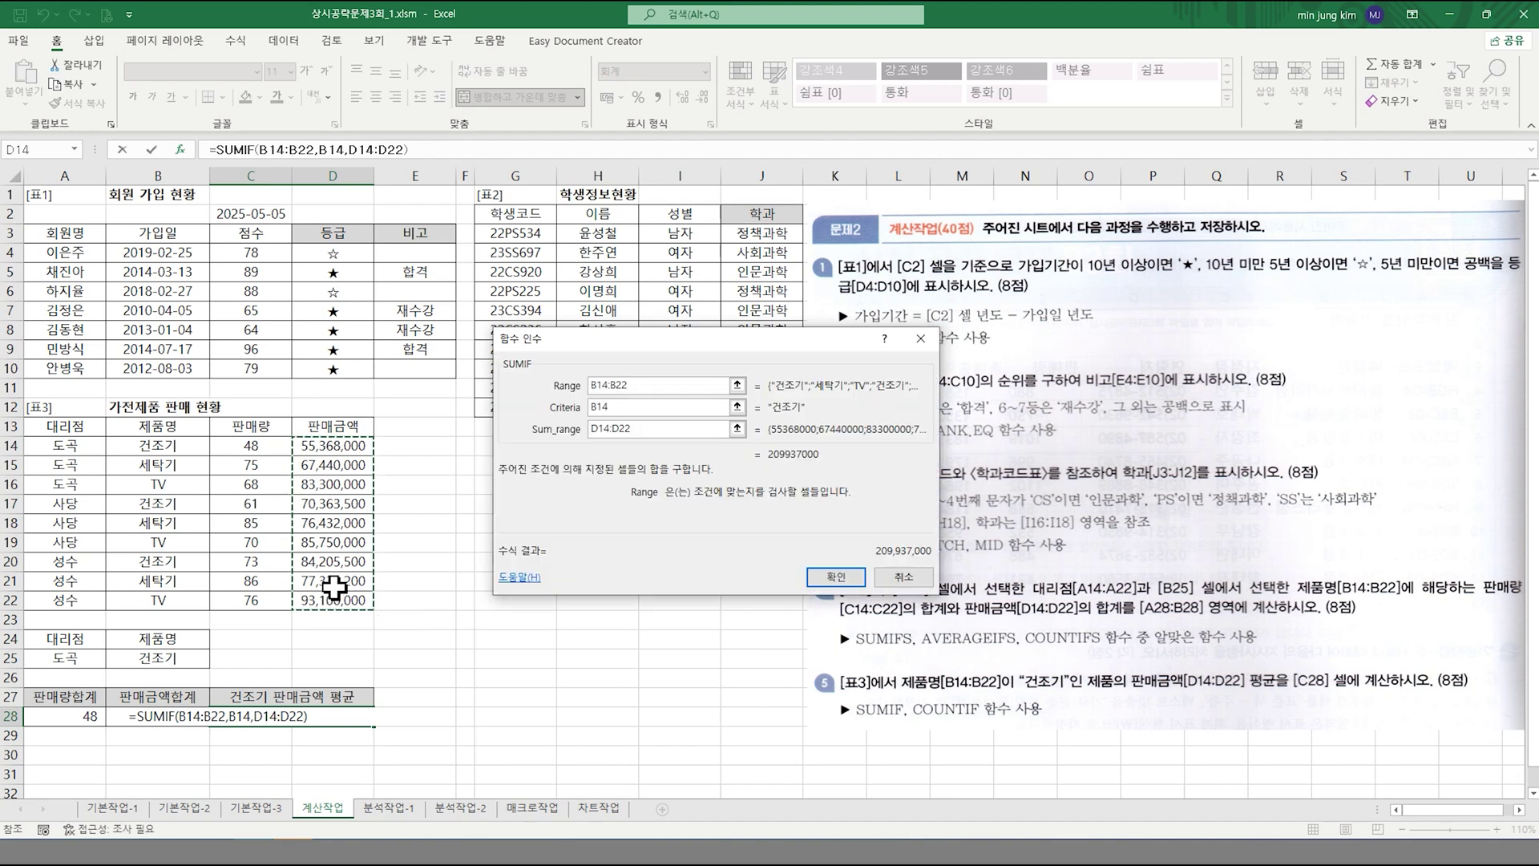
click(834, 577)
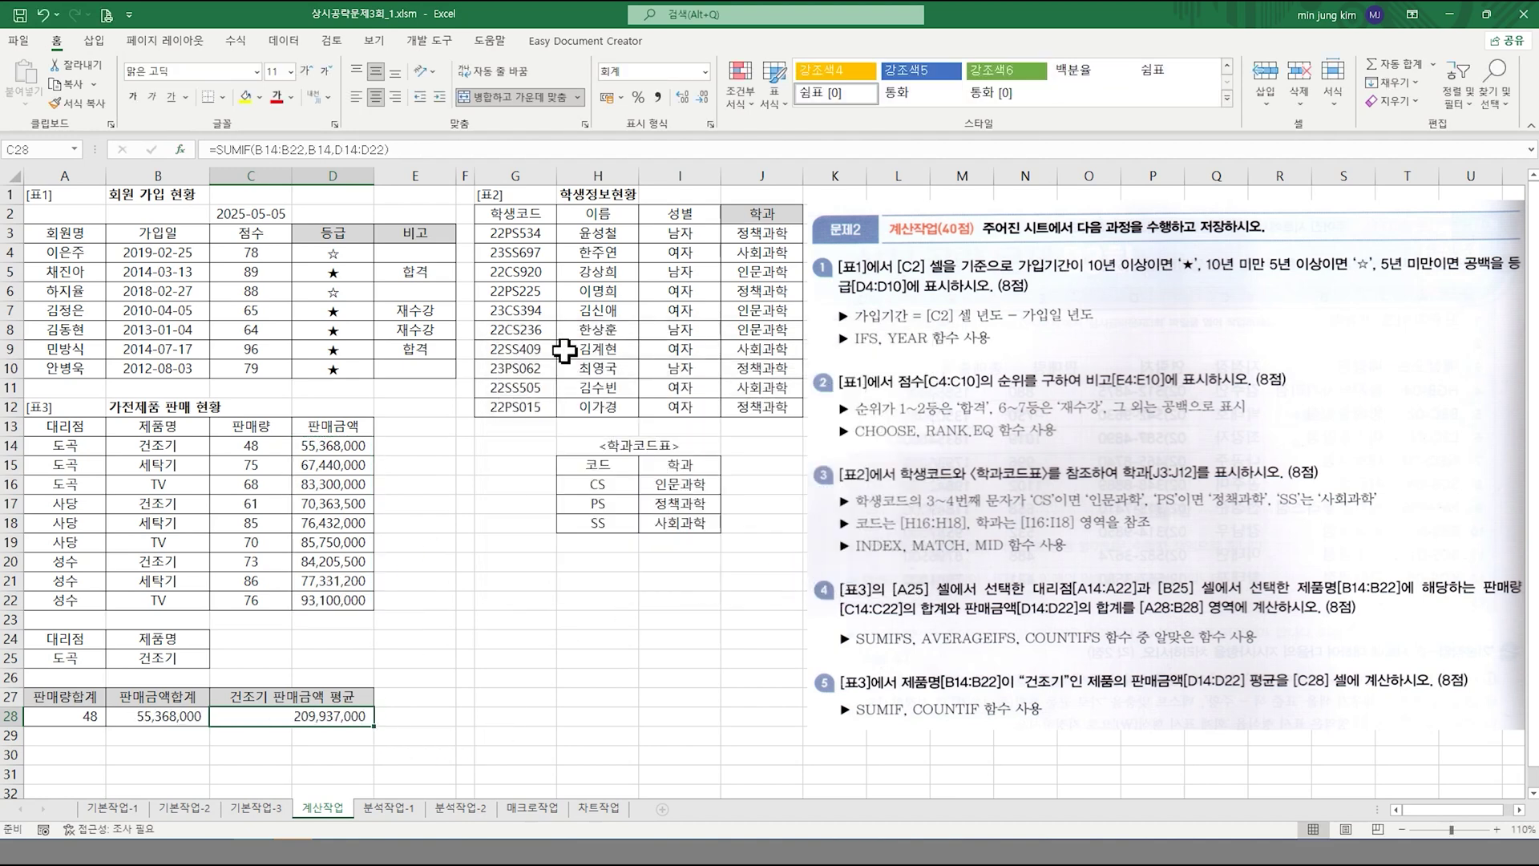
- Extend the C28 formula to divide the SUMIF by COUNTIF(B14:B22,B14), giving the average sales amount for 건조기
click(446, 149)
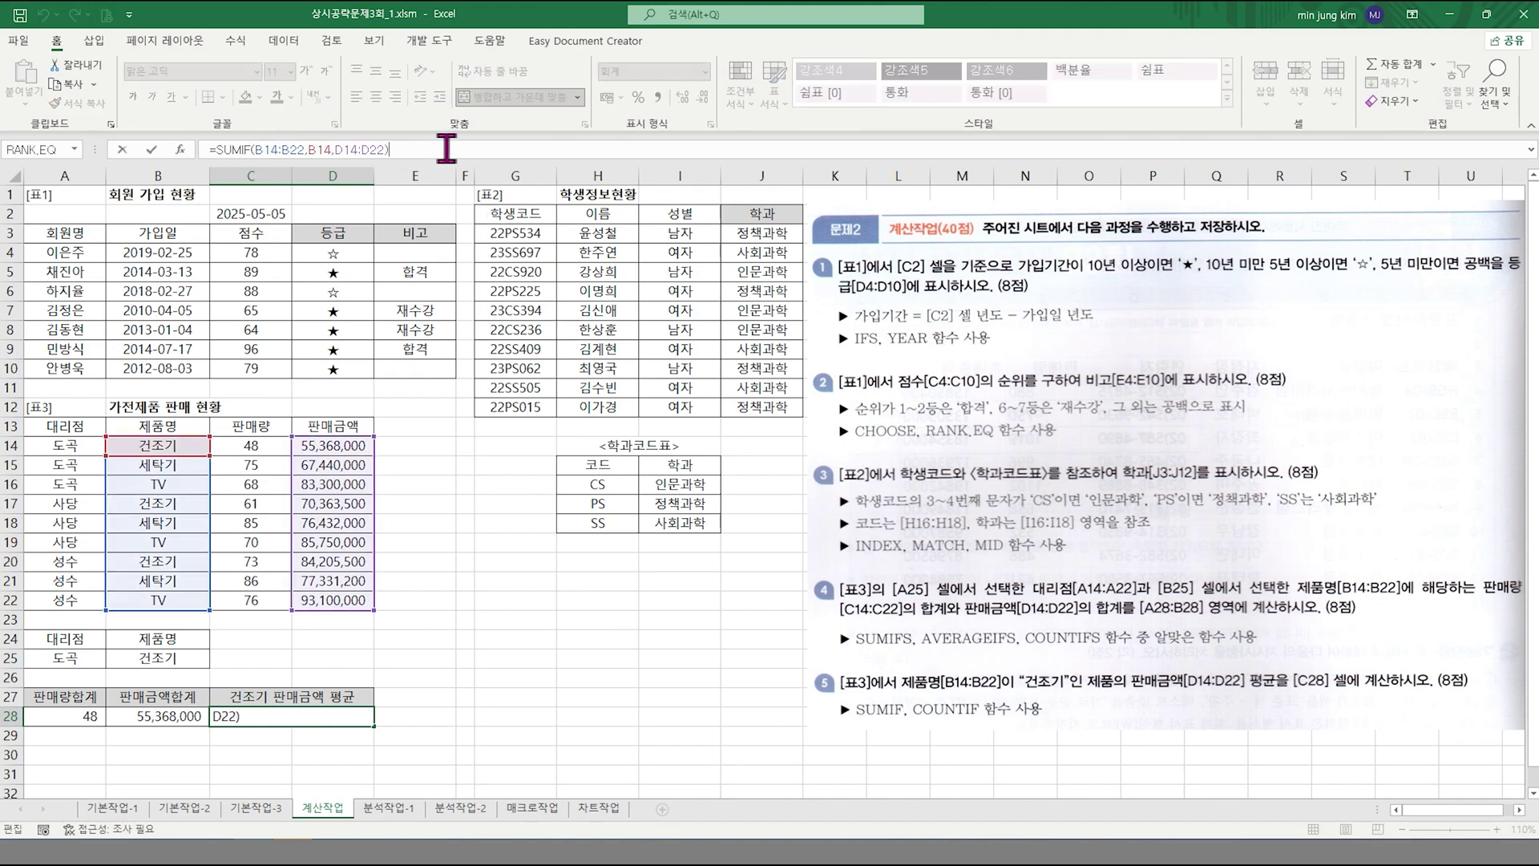
text(/coun)
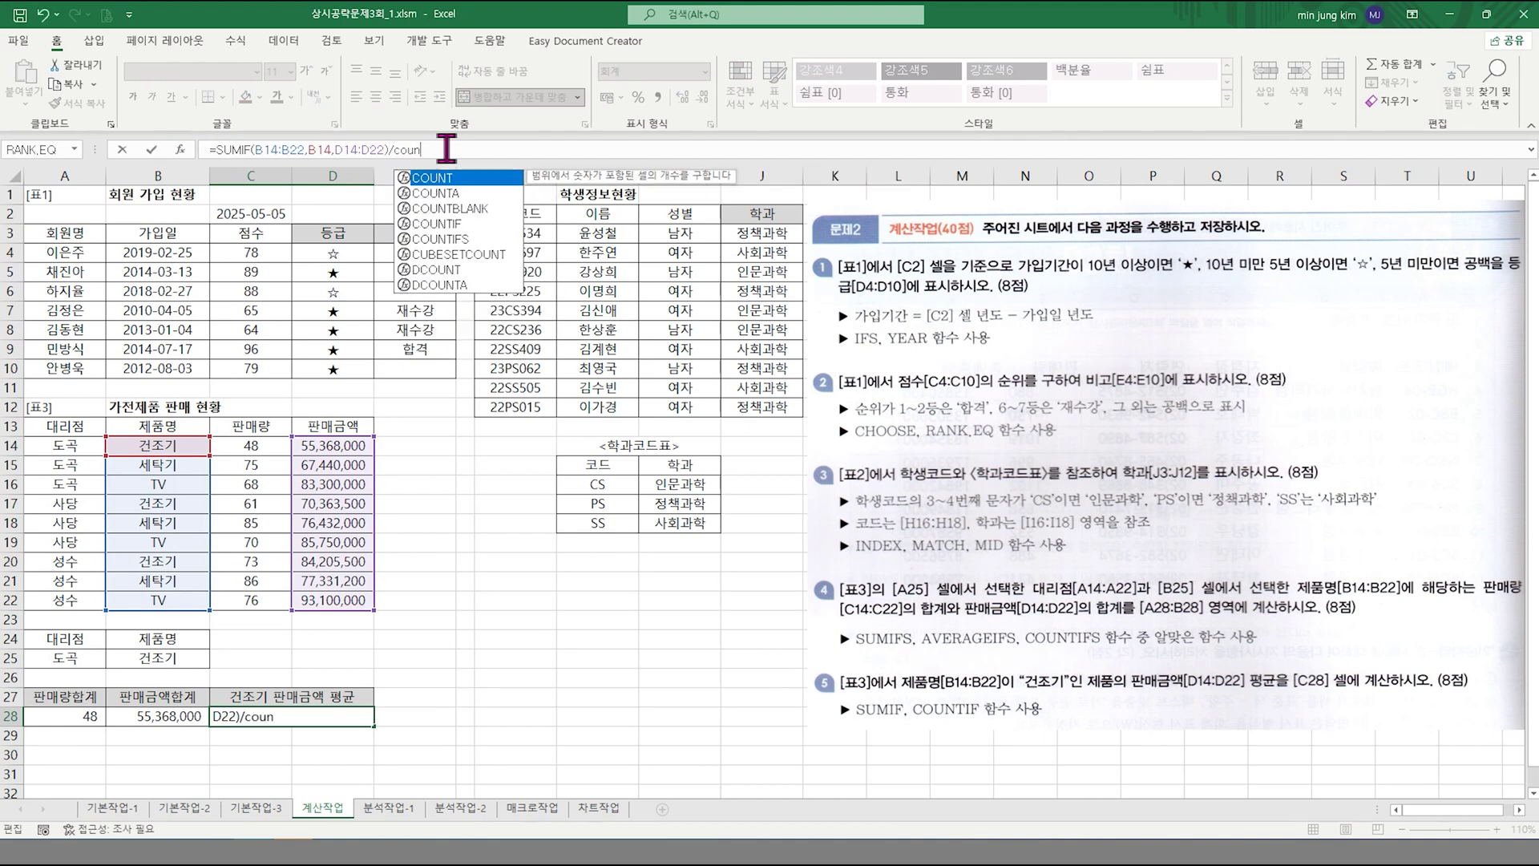
text(tif)
key(Tab)
key(ctrl+a)
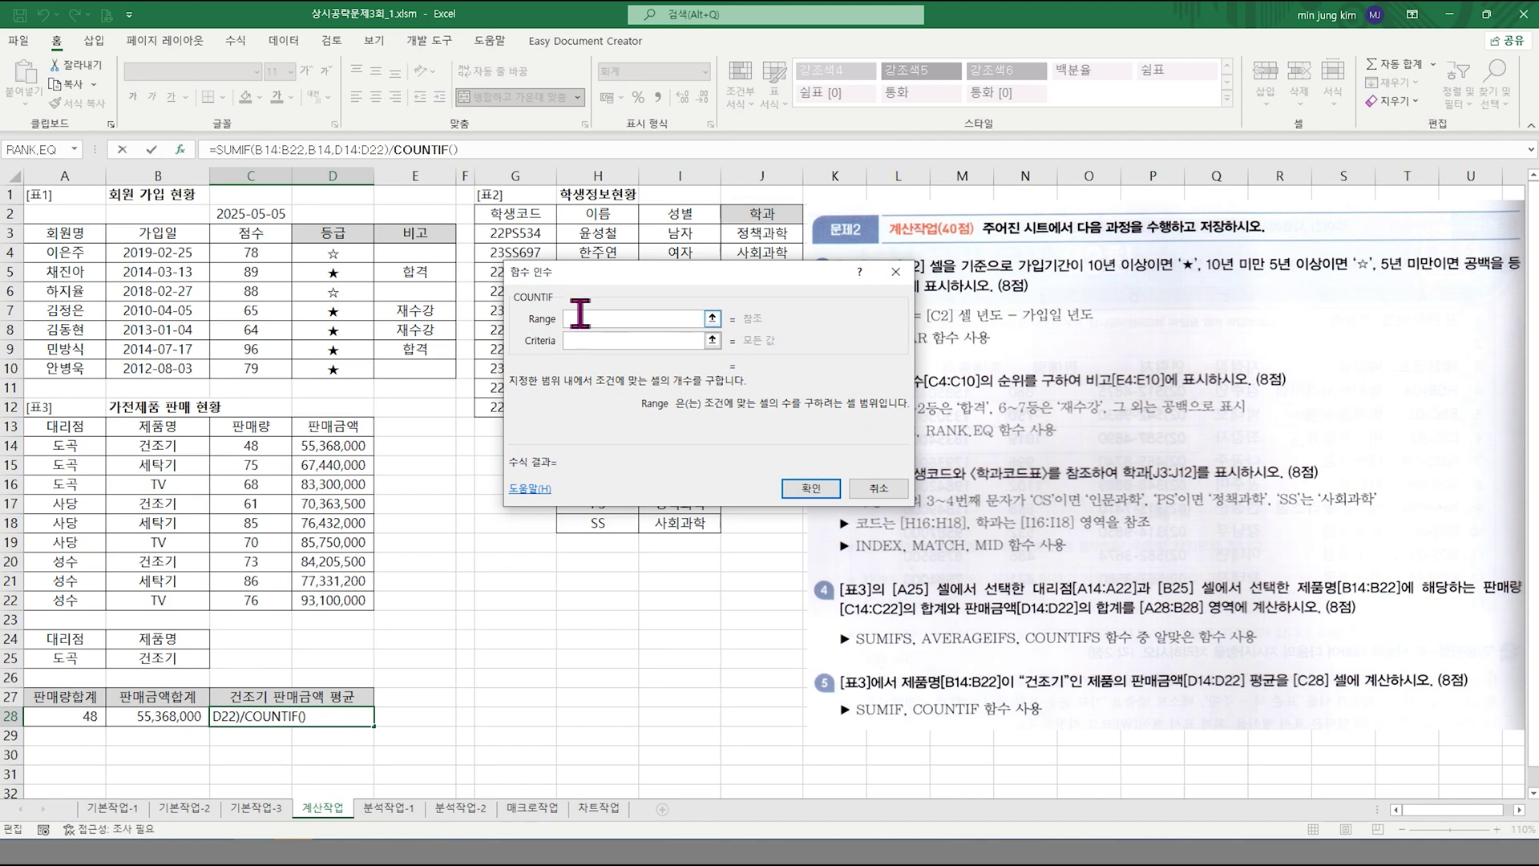
click(581, 343)
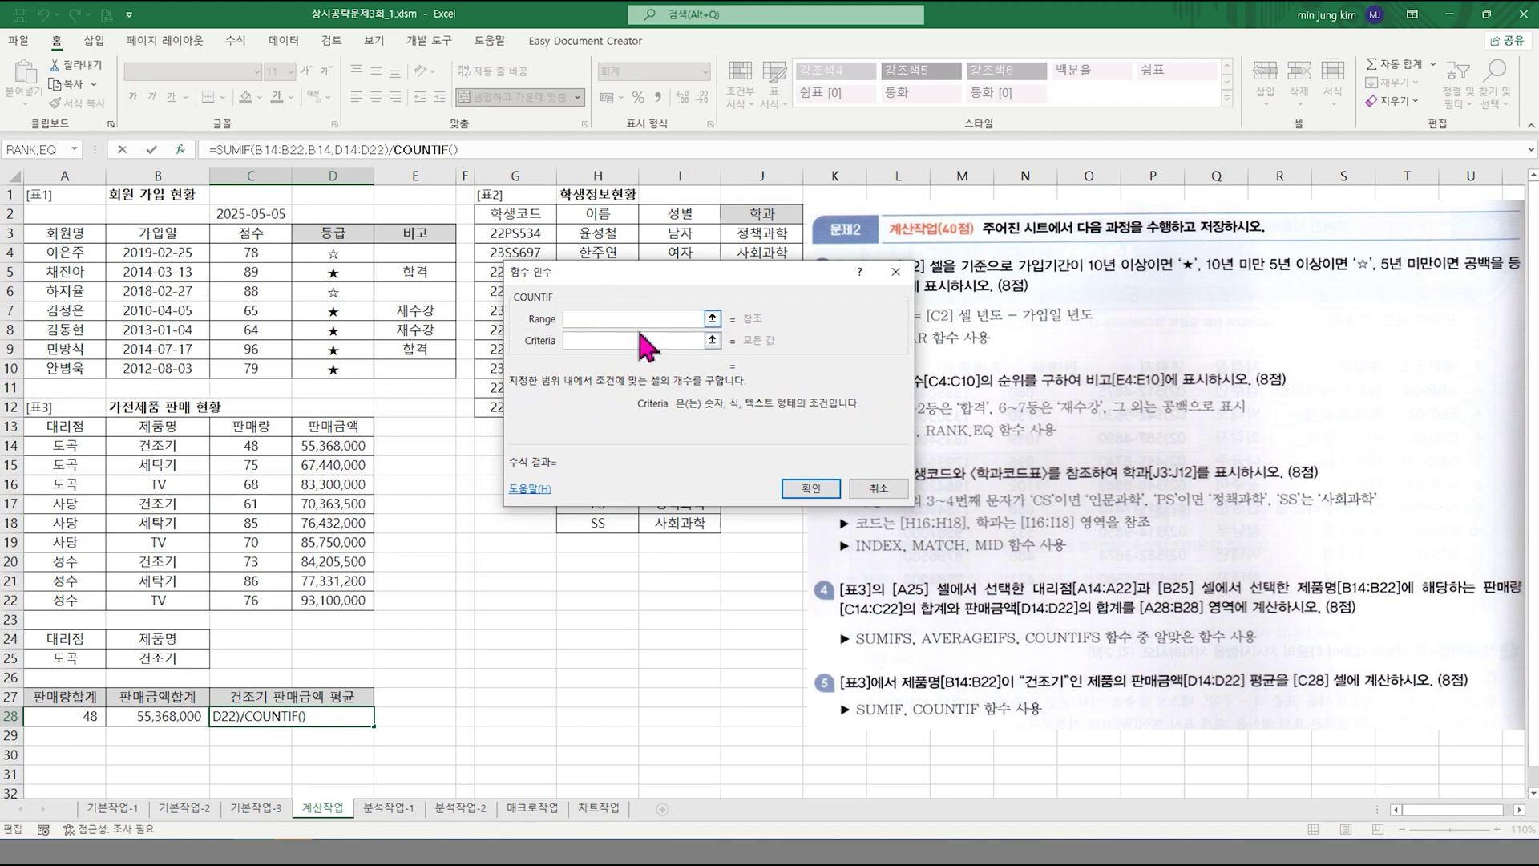
click(585, 321)
drag(156, 447, 159, 595)
click(594, 340)
click(158, 446)
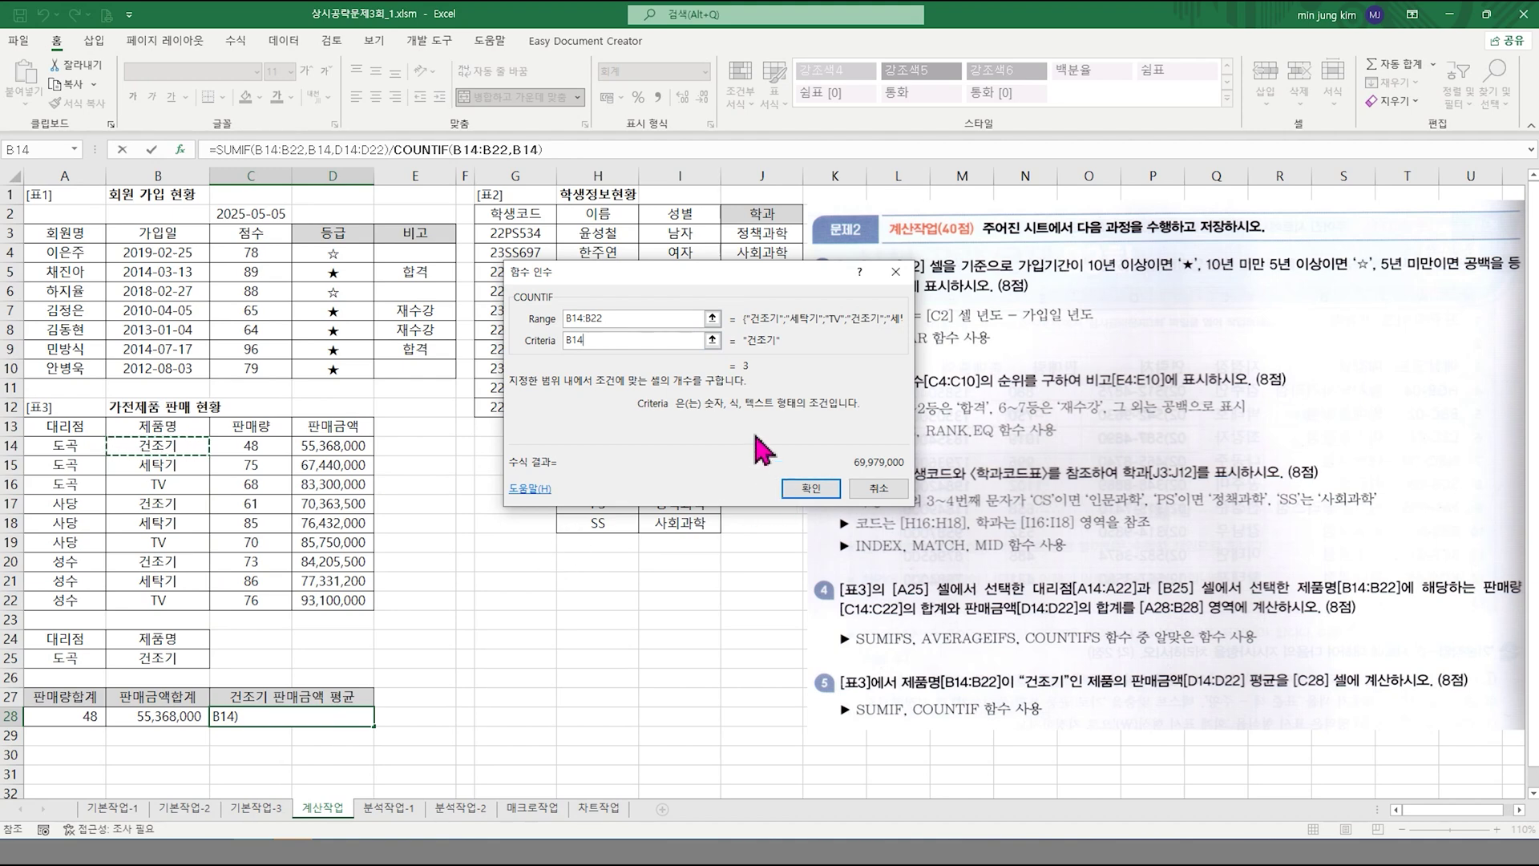
click(811, 489)
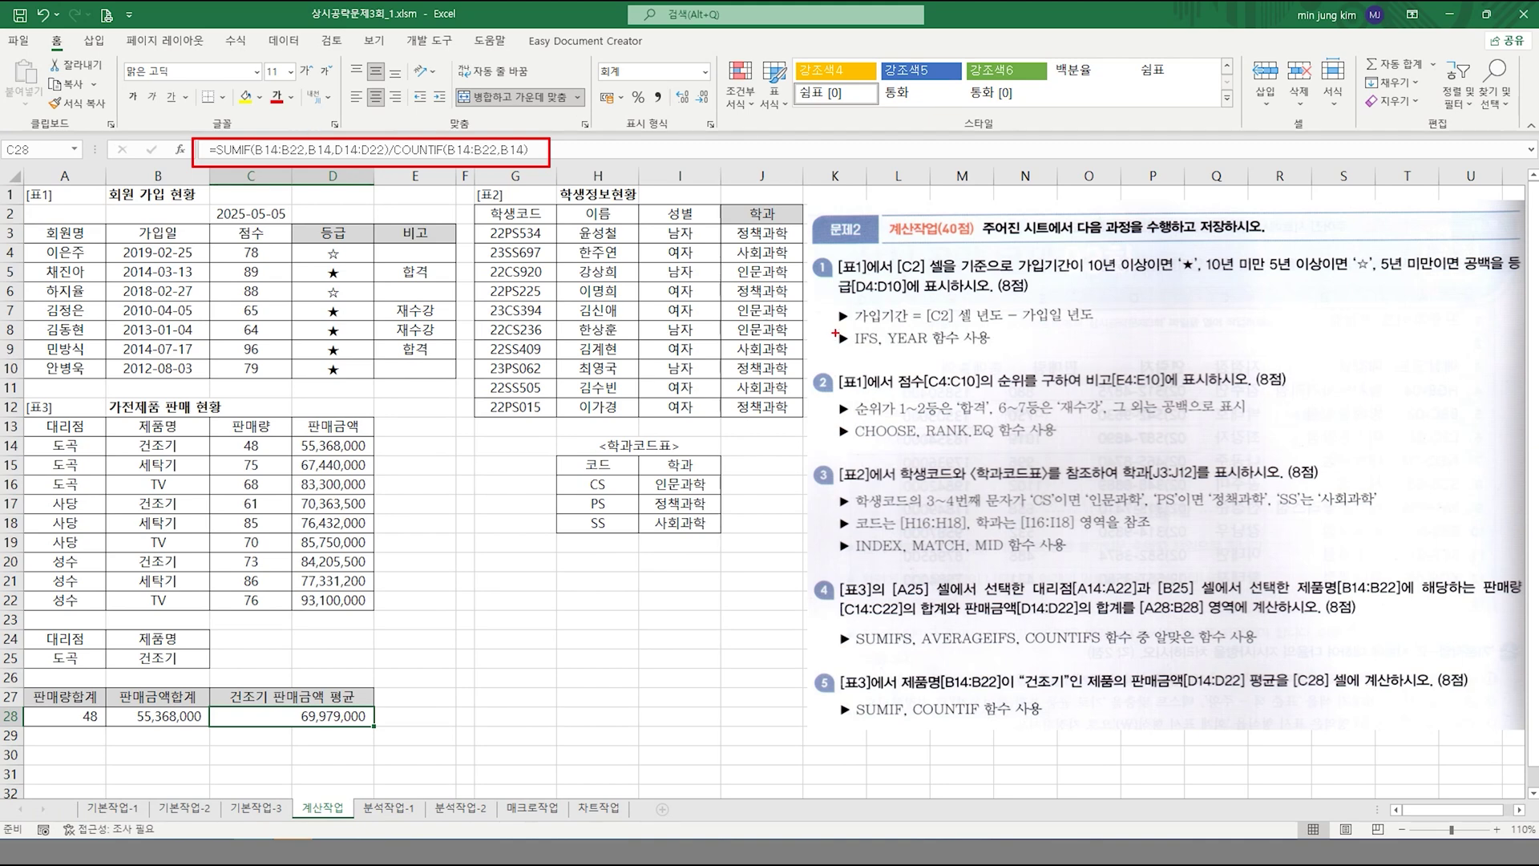
mouse_move(814, 466)
mouse_down()
mouse_move(825, 502)
mouse_move(851, 462)
mouse_up()
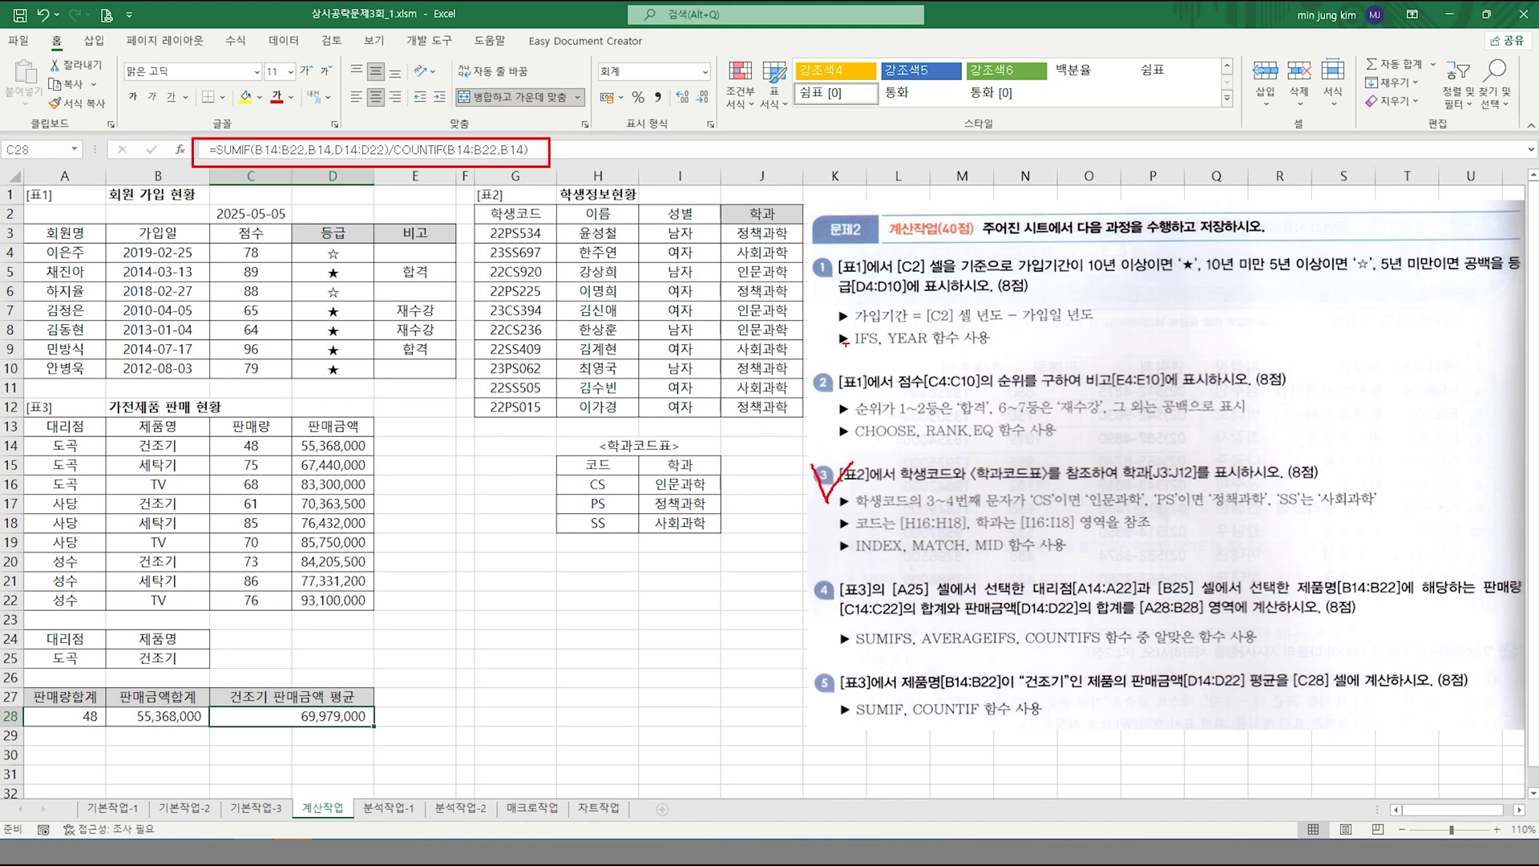
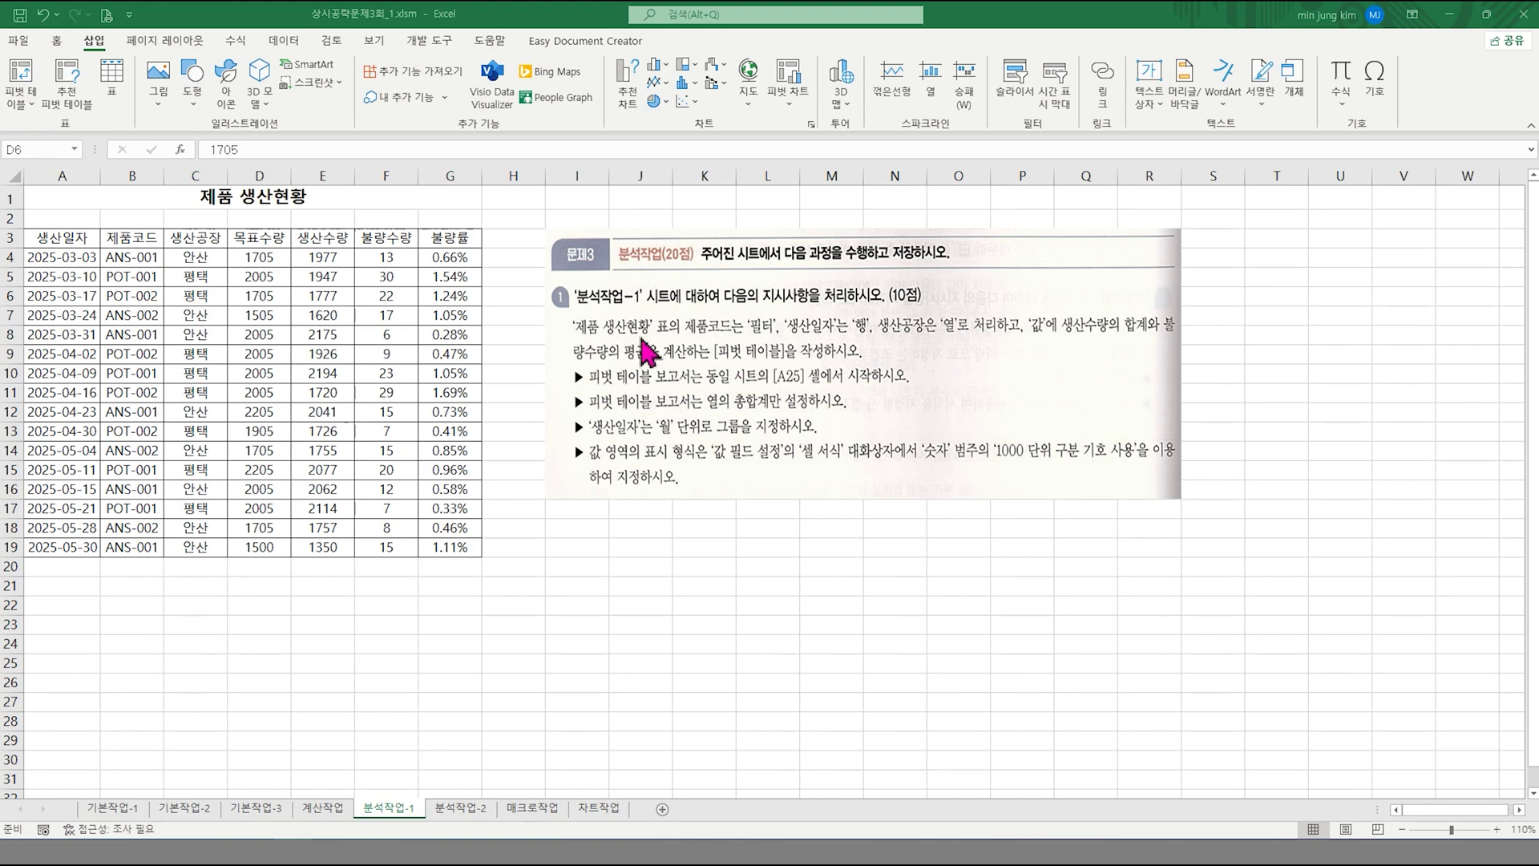
key(Escape)
- Create a pivot table from the 제품 생산현황 data A3:G19, placed on the existing 분석작업-1 sheet at cell A25
click(313, 315)
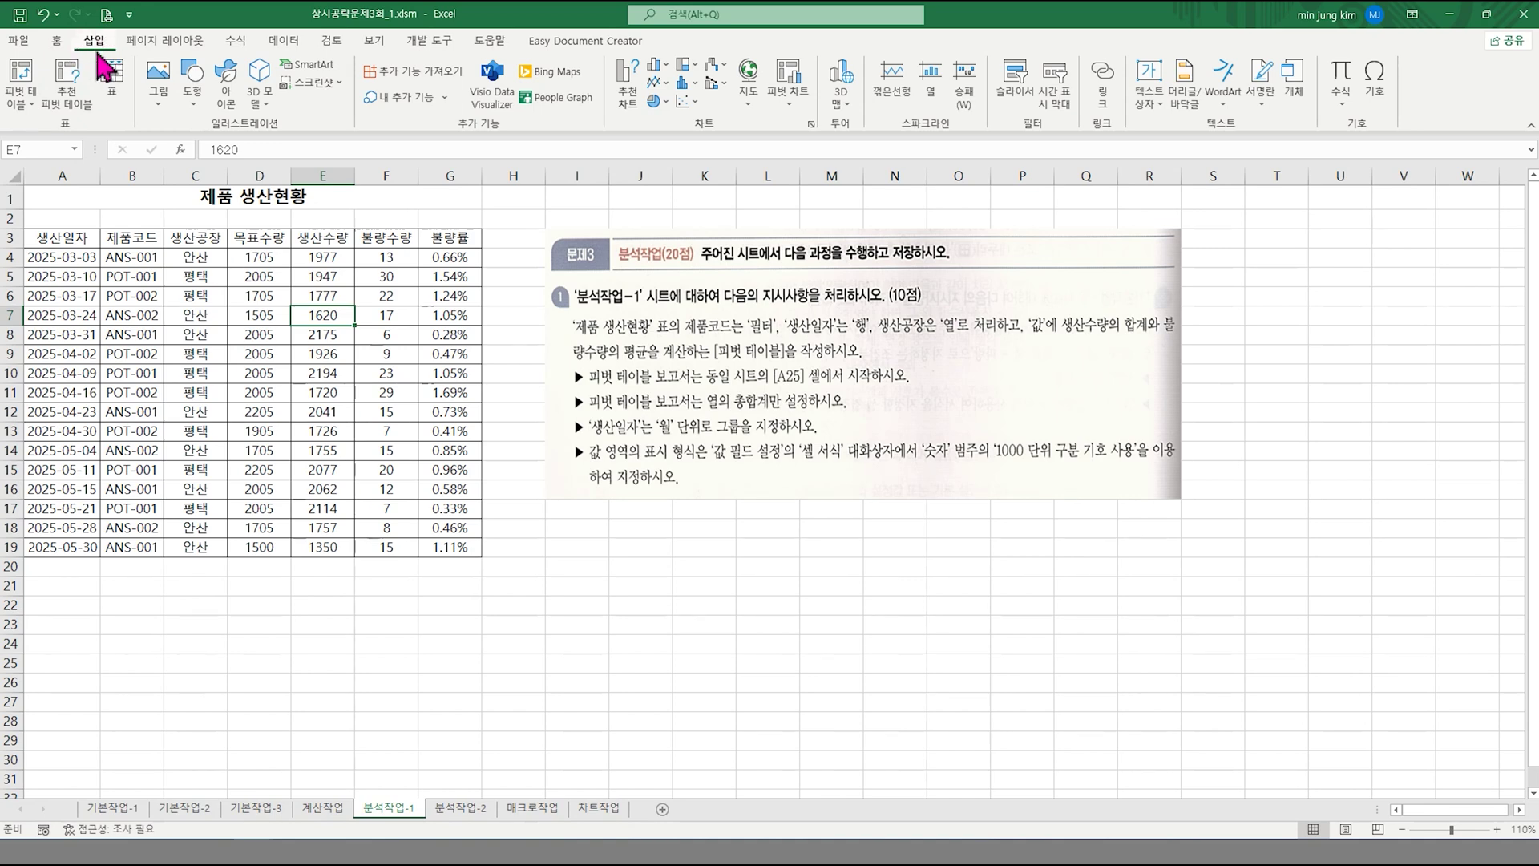
click(23, 86)
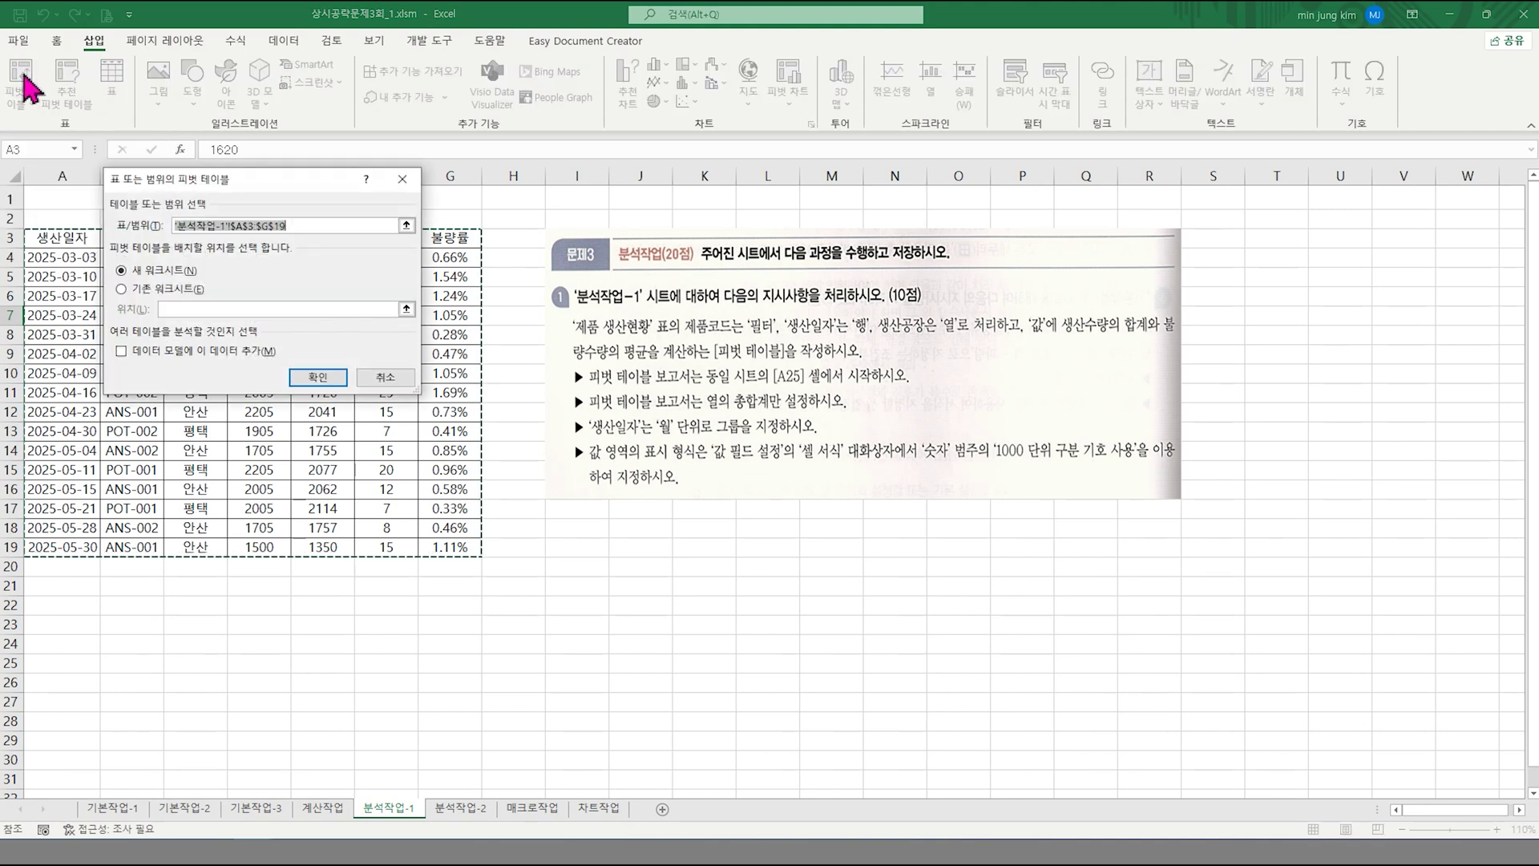
click(179, 291)
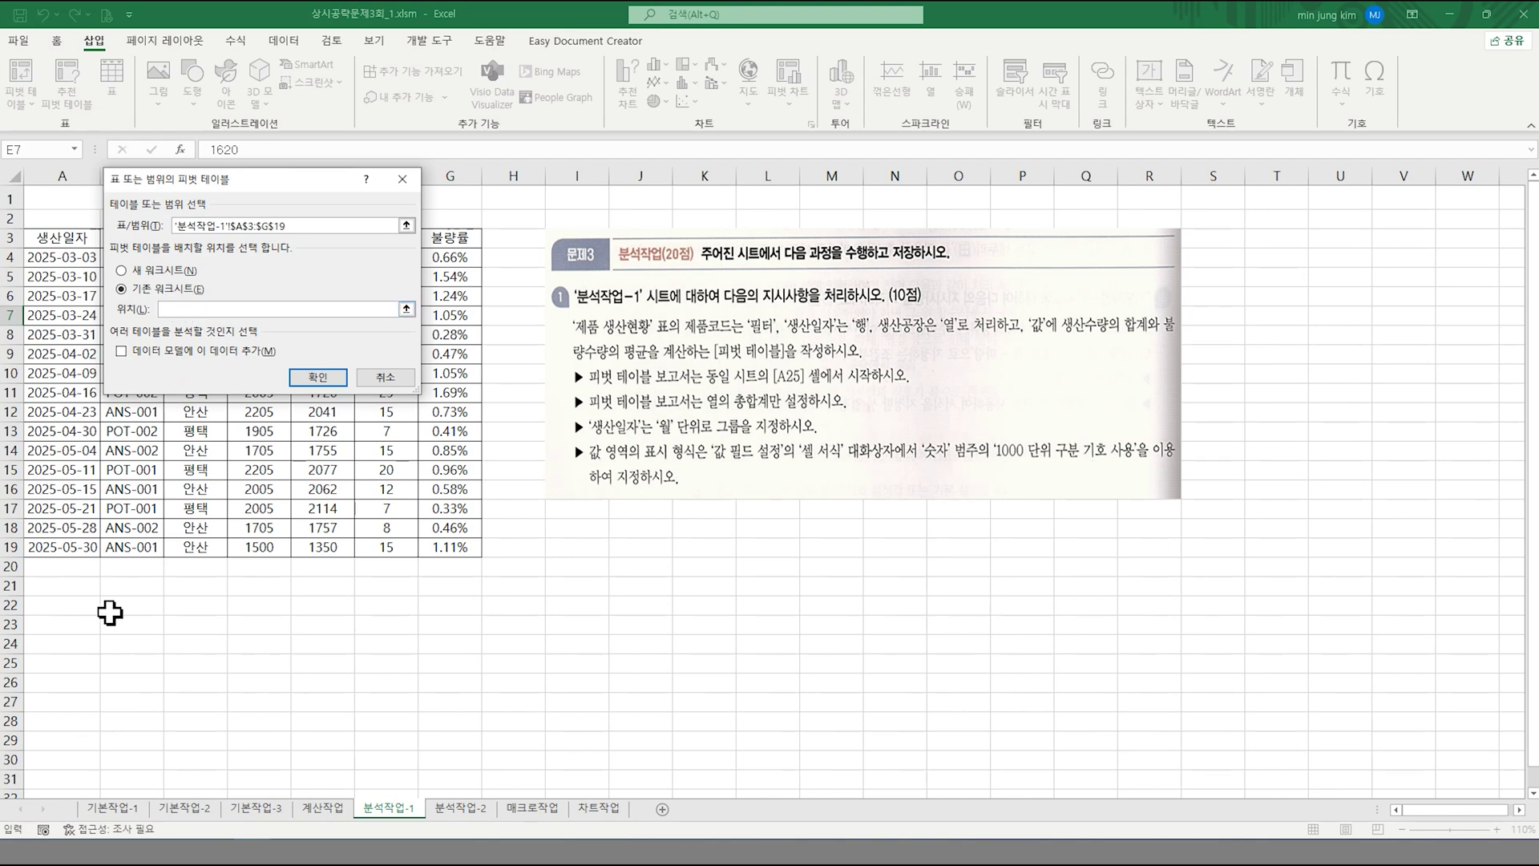
click(69, 663)
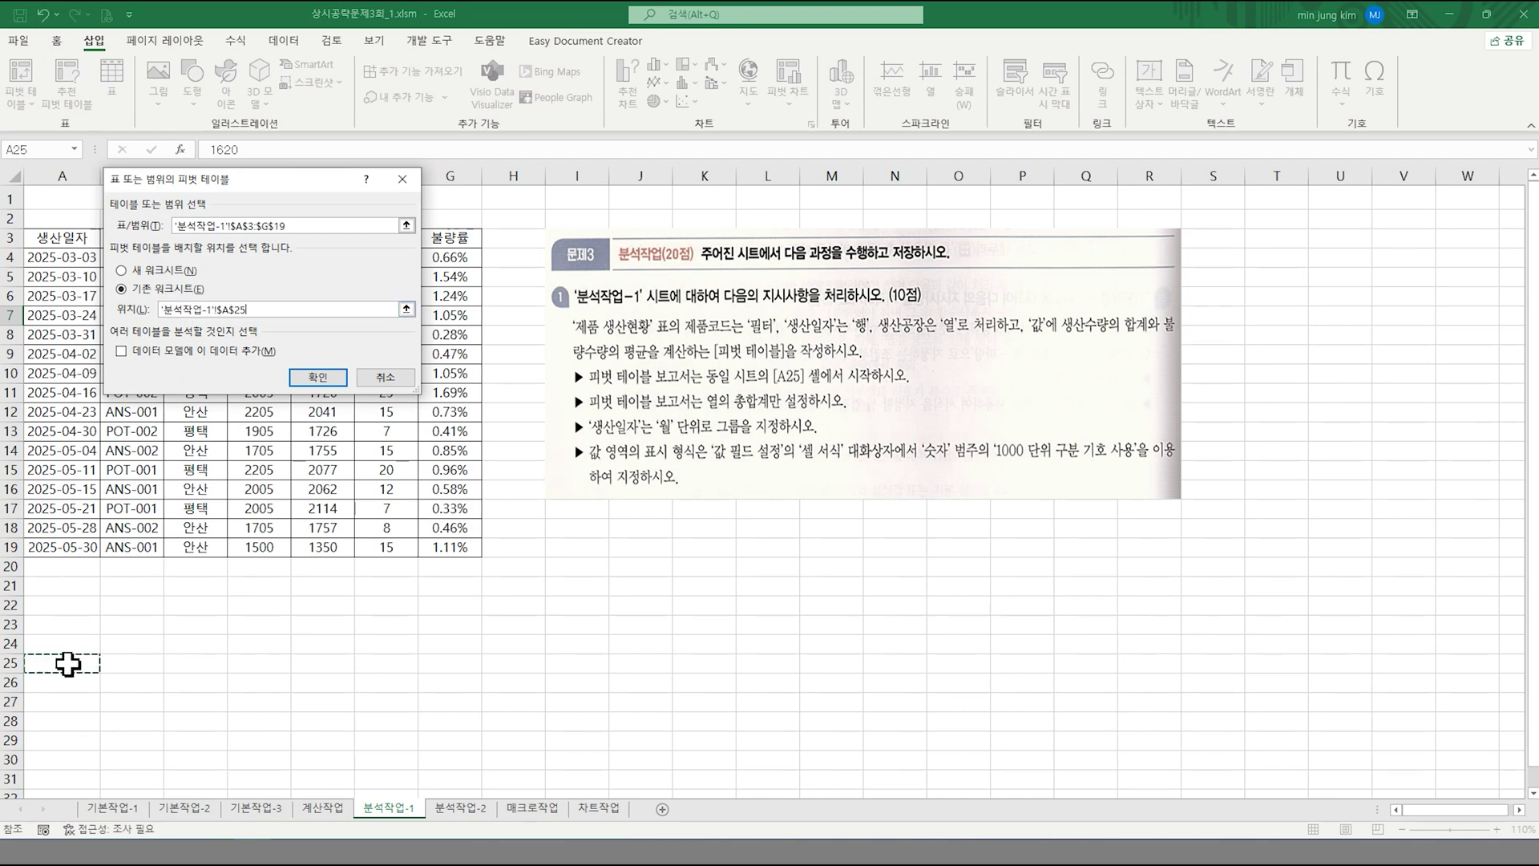
click(329, 380)
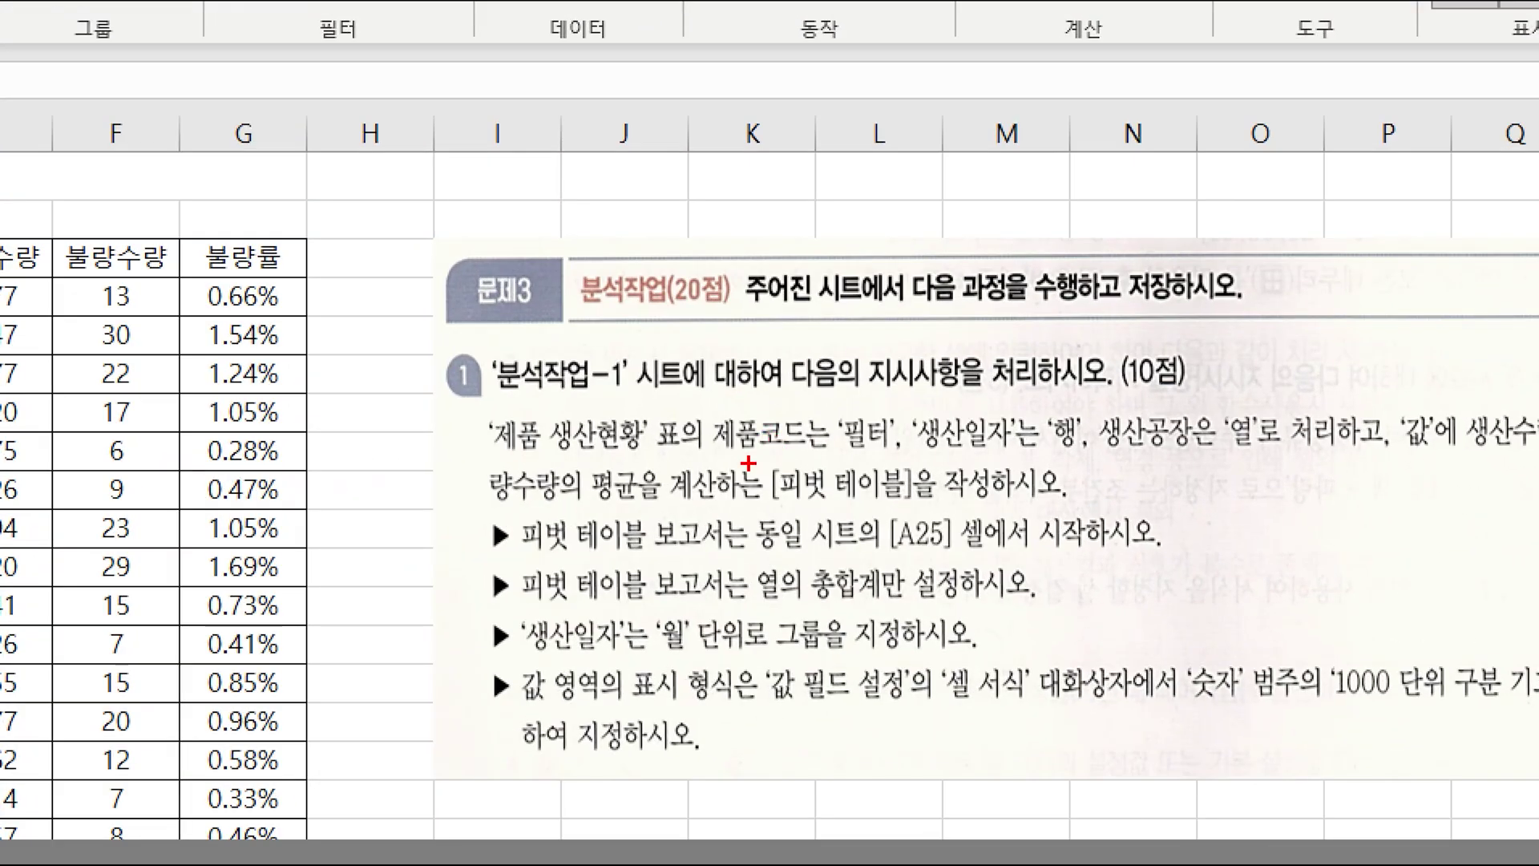
mouse_move(703, 461)
mouse_down()
mouse_move(831, 463)
mouse_move(911, 437)
mouse_move(847, 403)
mouse_move(834, 450)
mouse_up()
mouse_move(930, 464)
mouse_down()
mouse_move(1005, 464)
mouse_move(1075, 439)
mouse_move(1034, 433)
mouse_move(1084, 469)
mouse_move(1152, 466)
mouse_move(1266, 414)
mouse_move(1217, 461)
mouse_up()
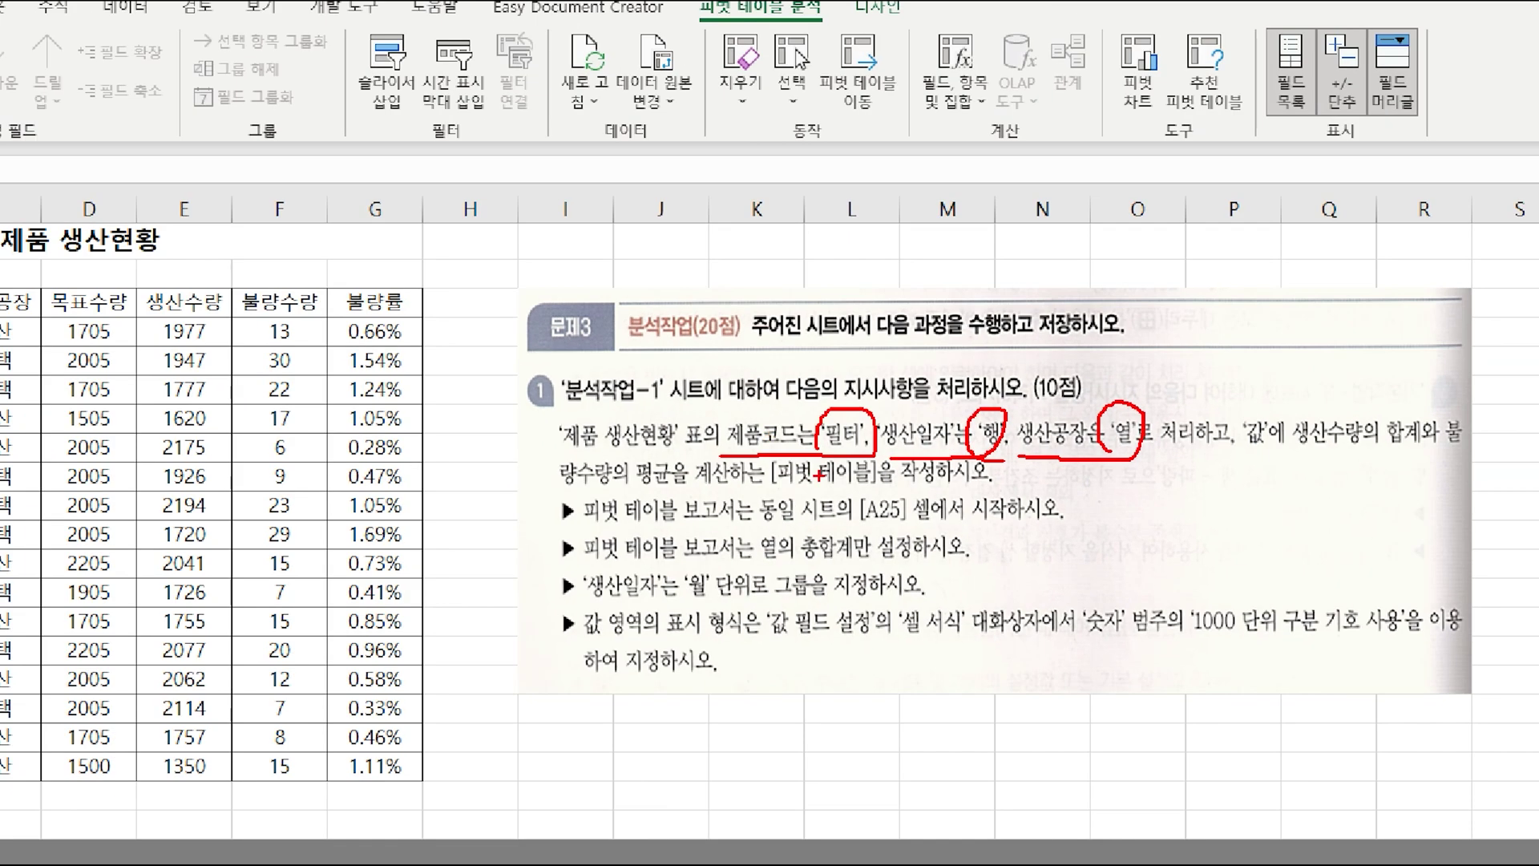
mouse_move(1287, 454)
mouse_down()
mouse_move(1403, 453)
mouse_move(1408, 409)
mouse_move(1421, 460)
mouse_move(1490, 456)
mouse_up()
mouse_move(565, 497)
mouse_down()
mouse_move(545, 494)
mouse_move(696, 449)
mouse_move(688, 499)
mouse_up()
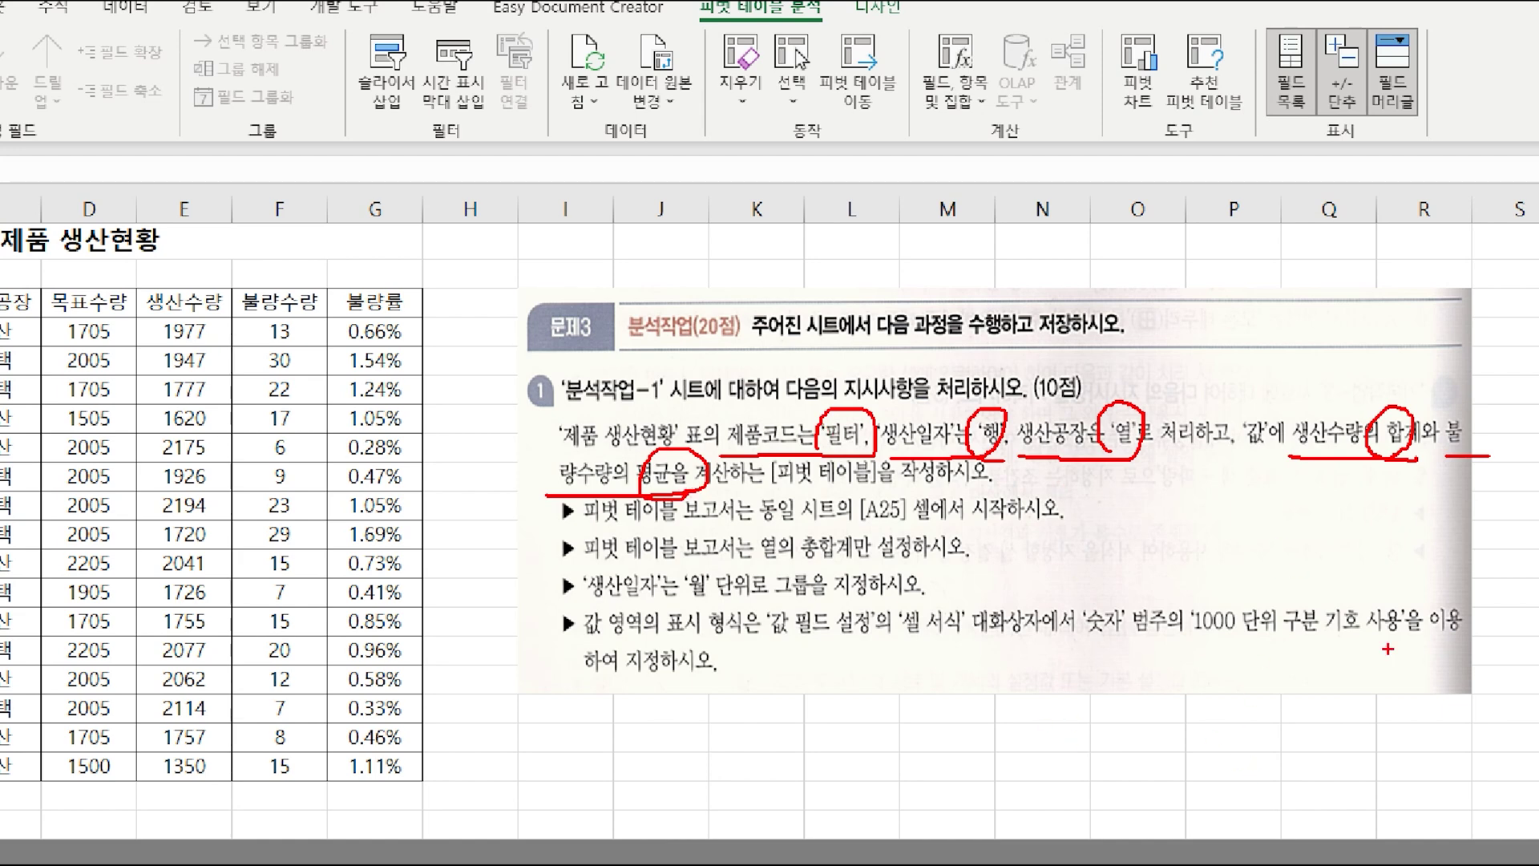
key(Escape)
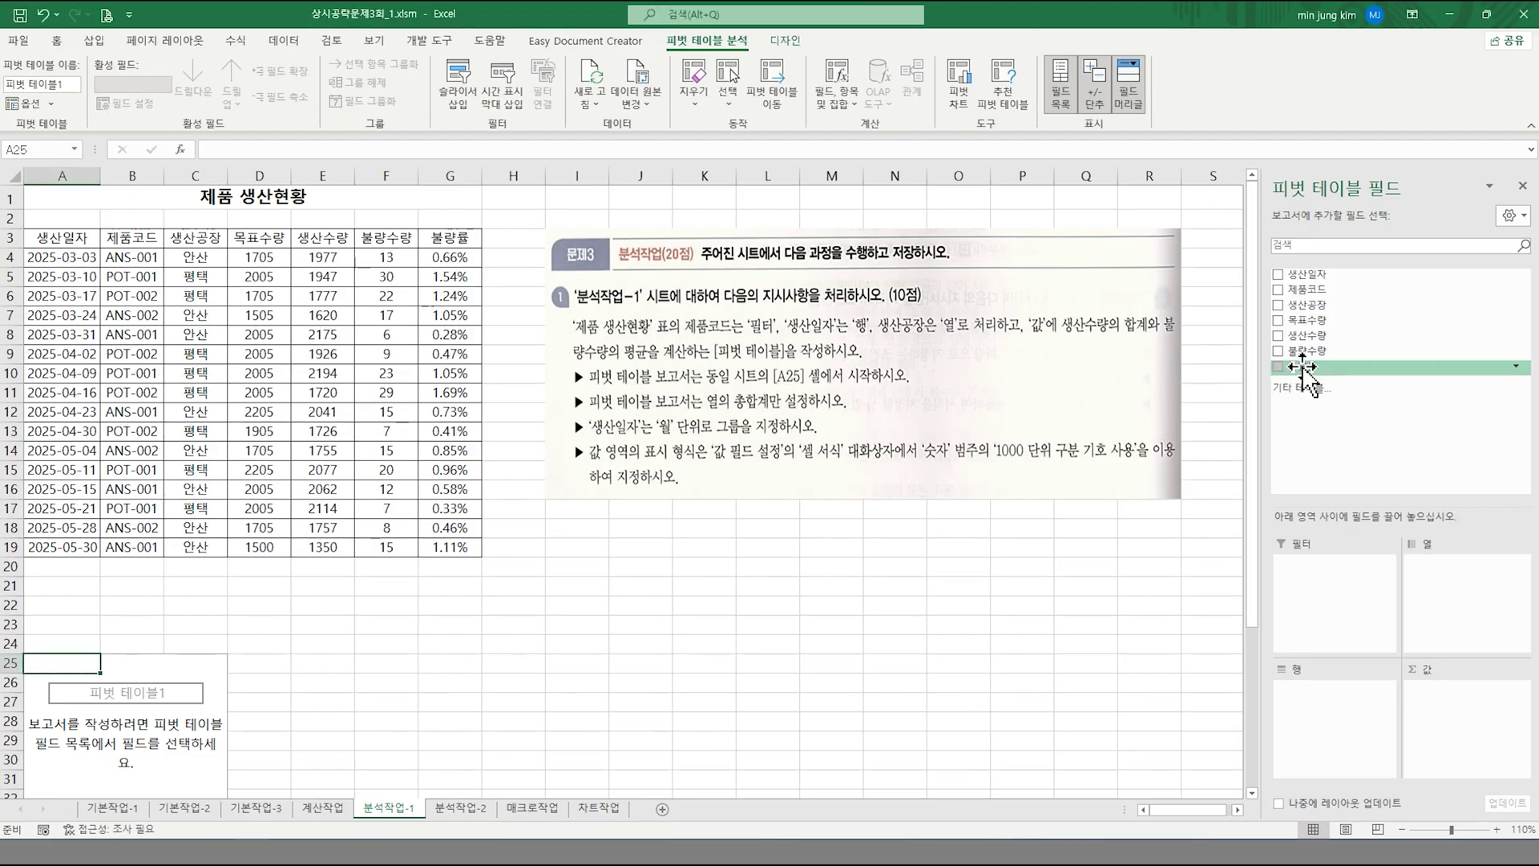
- Lay out the pivot table with 제품코드 as filter, 생산일자 as rows, 생산공장 as columns, and 생산수량 and 불량수량 as values
drag(1315, 295, 1339, 611)
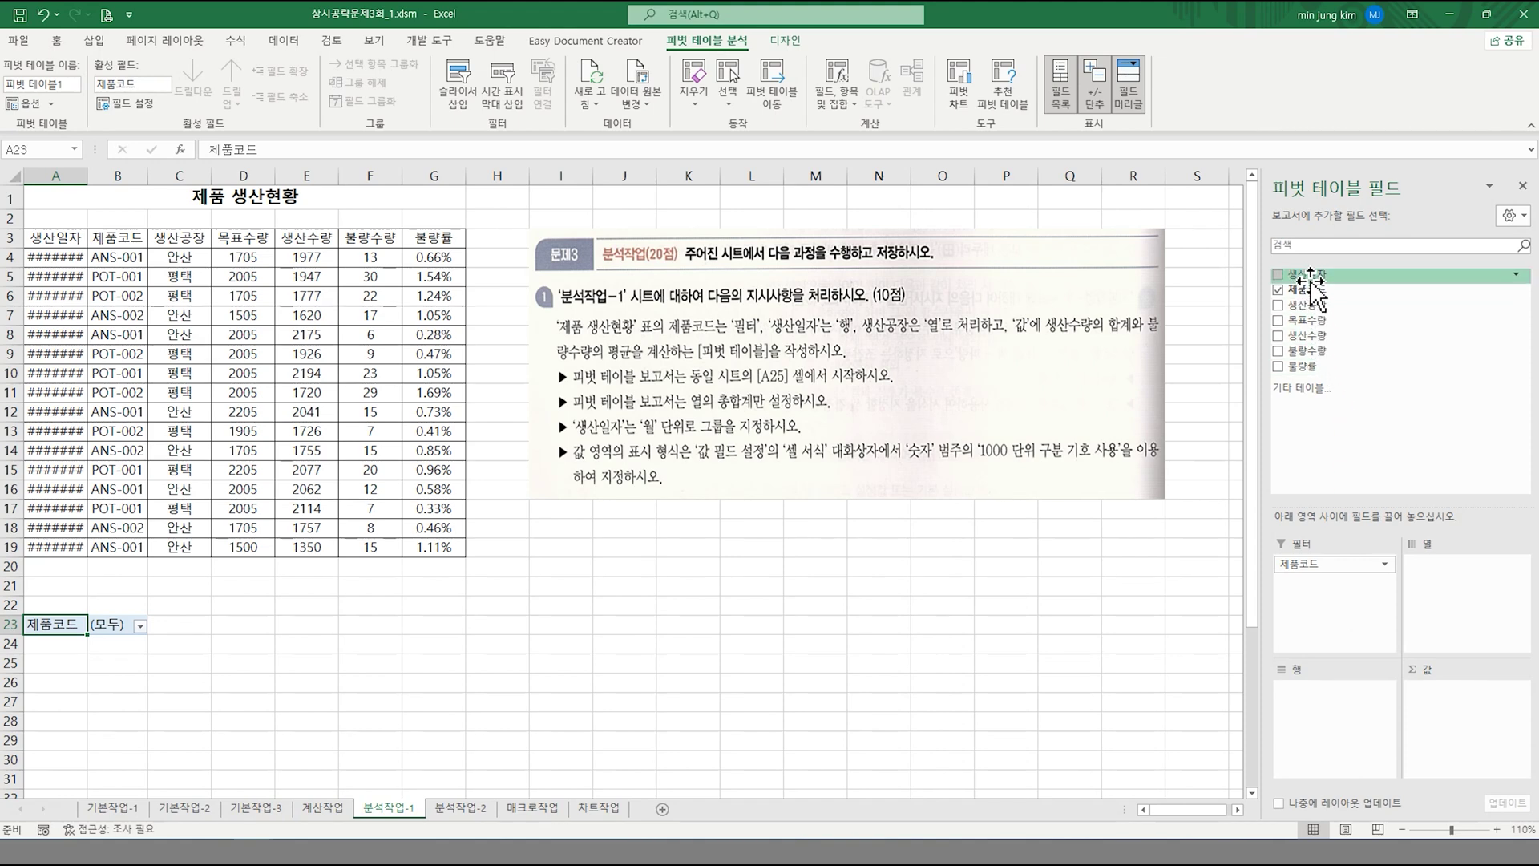
drag(1307, 274, 1334, 705)
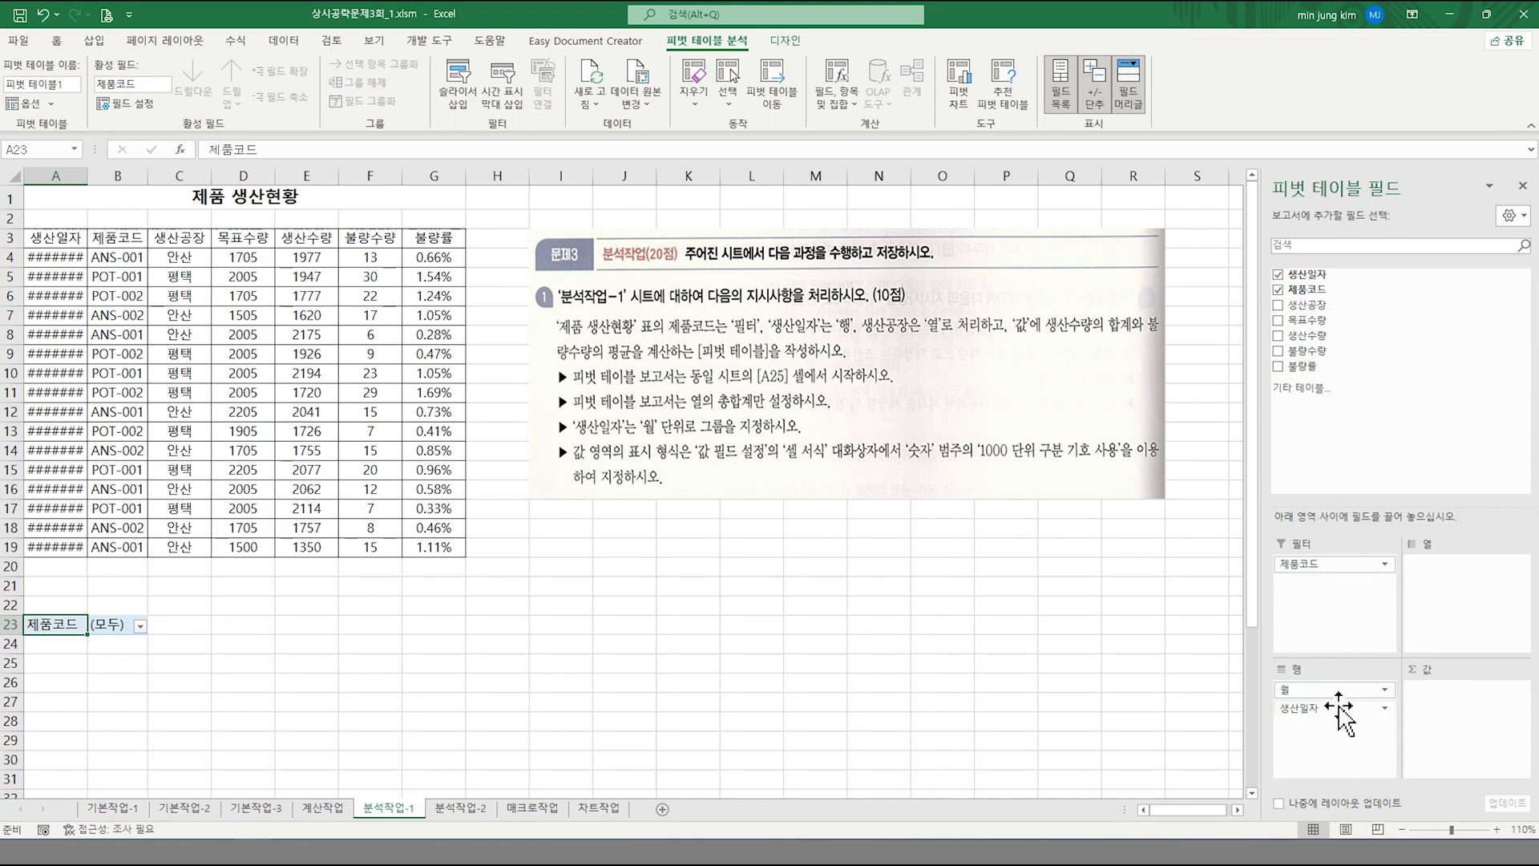
drag(1315, 309, 1452, 618)
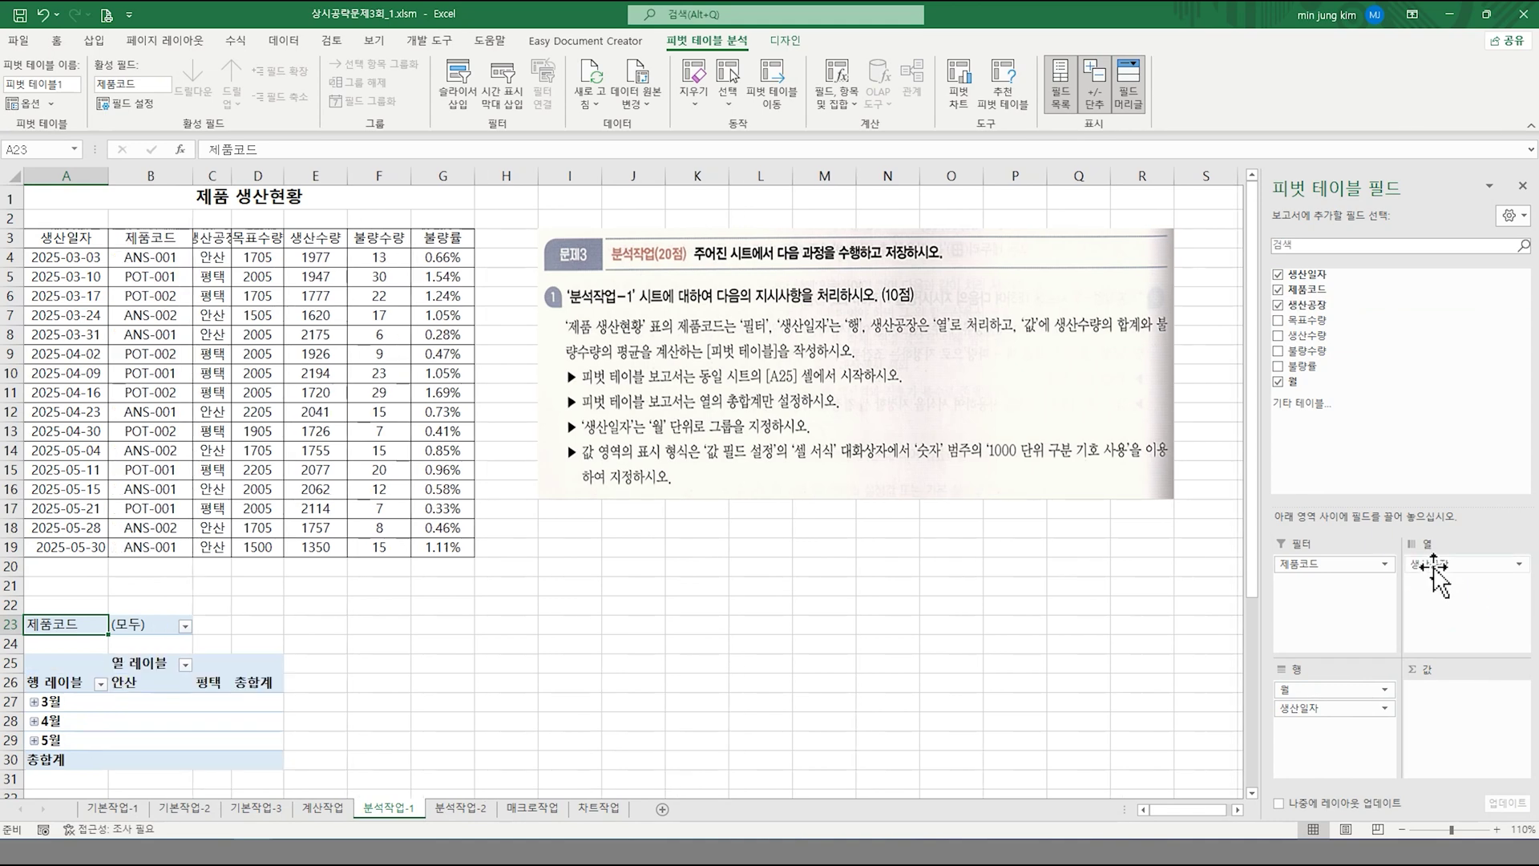
drag(1307, 339, 1408, 699)
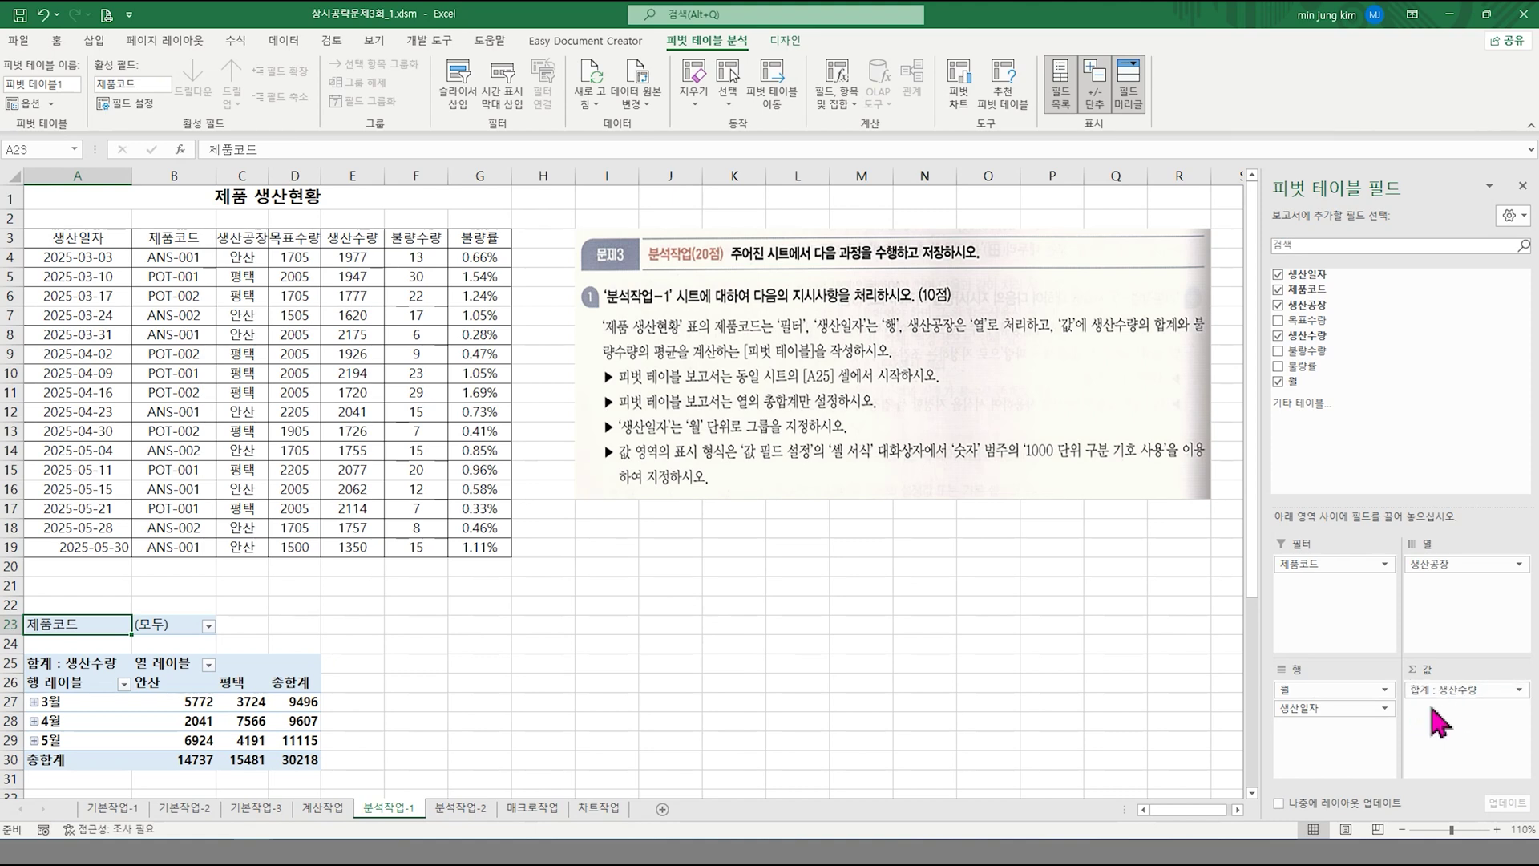
drag(1327, 355, 1491, 726)
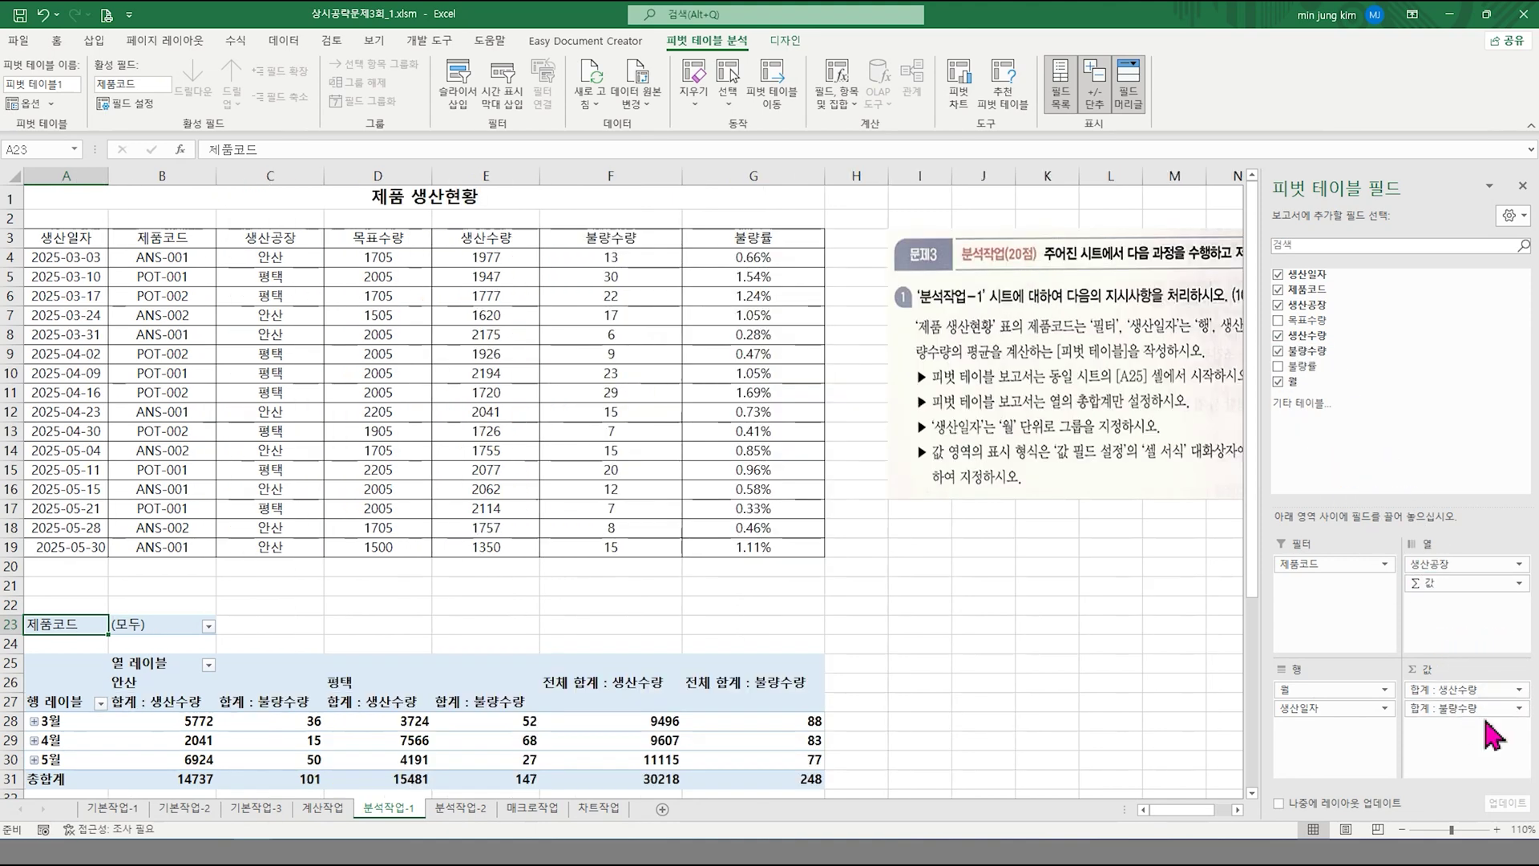
- Summarize the 불량수량 value field by average (평균) in its value field settings
click(1445, 713)
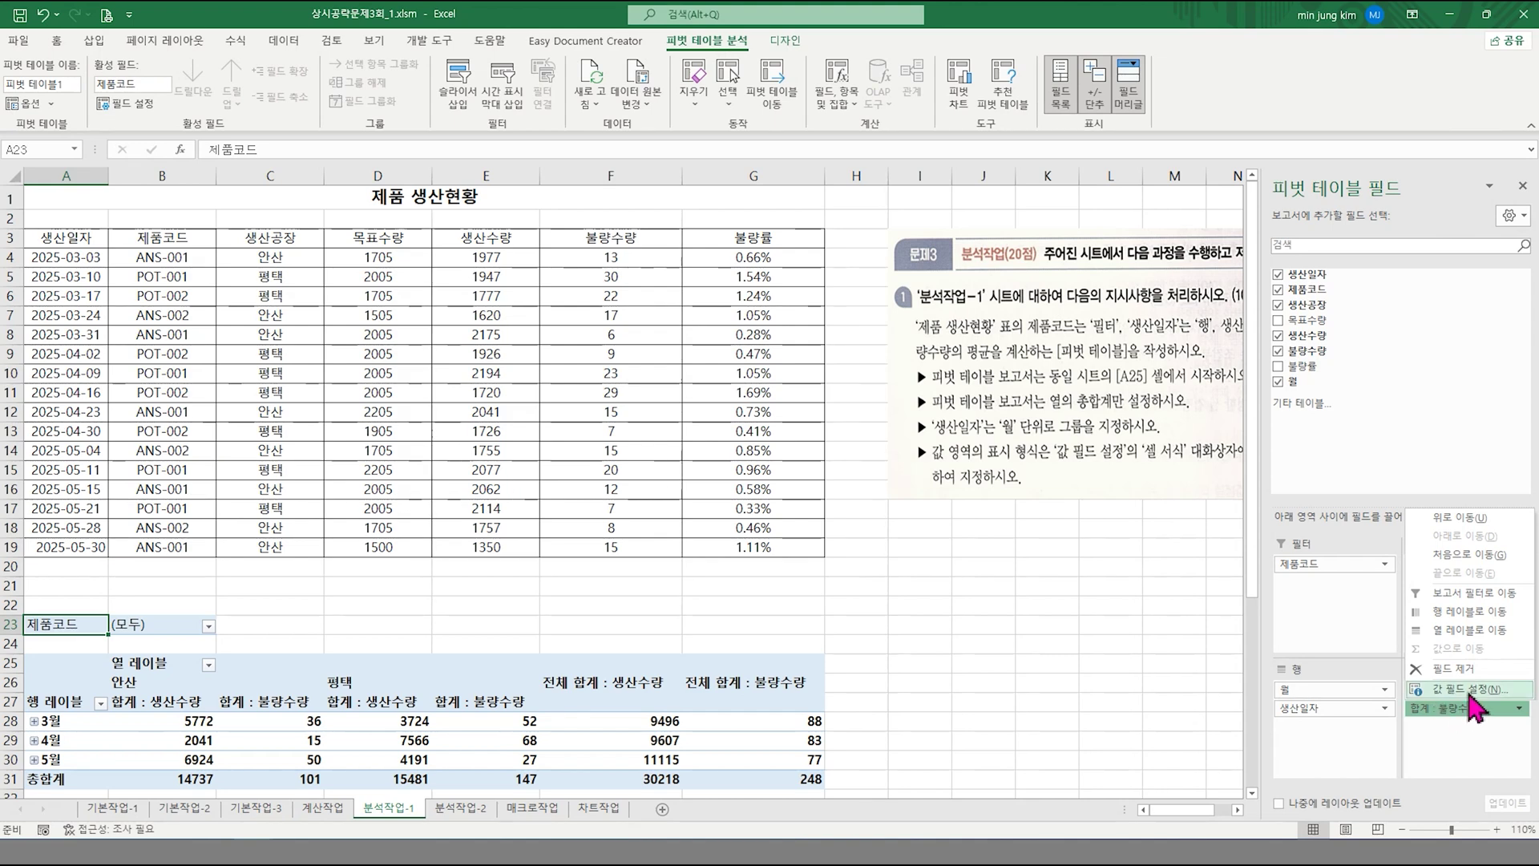
click(1470, 691)
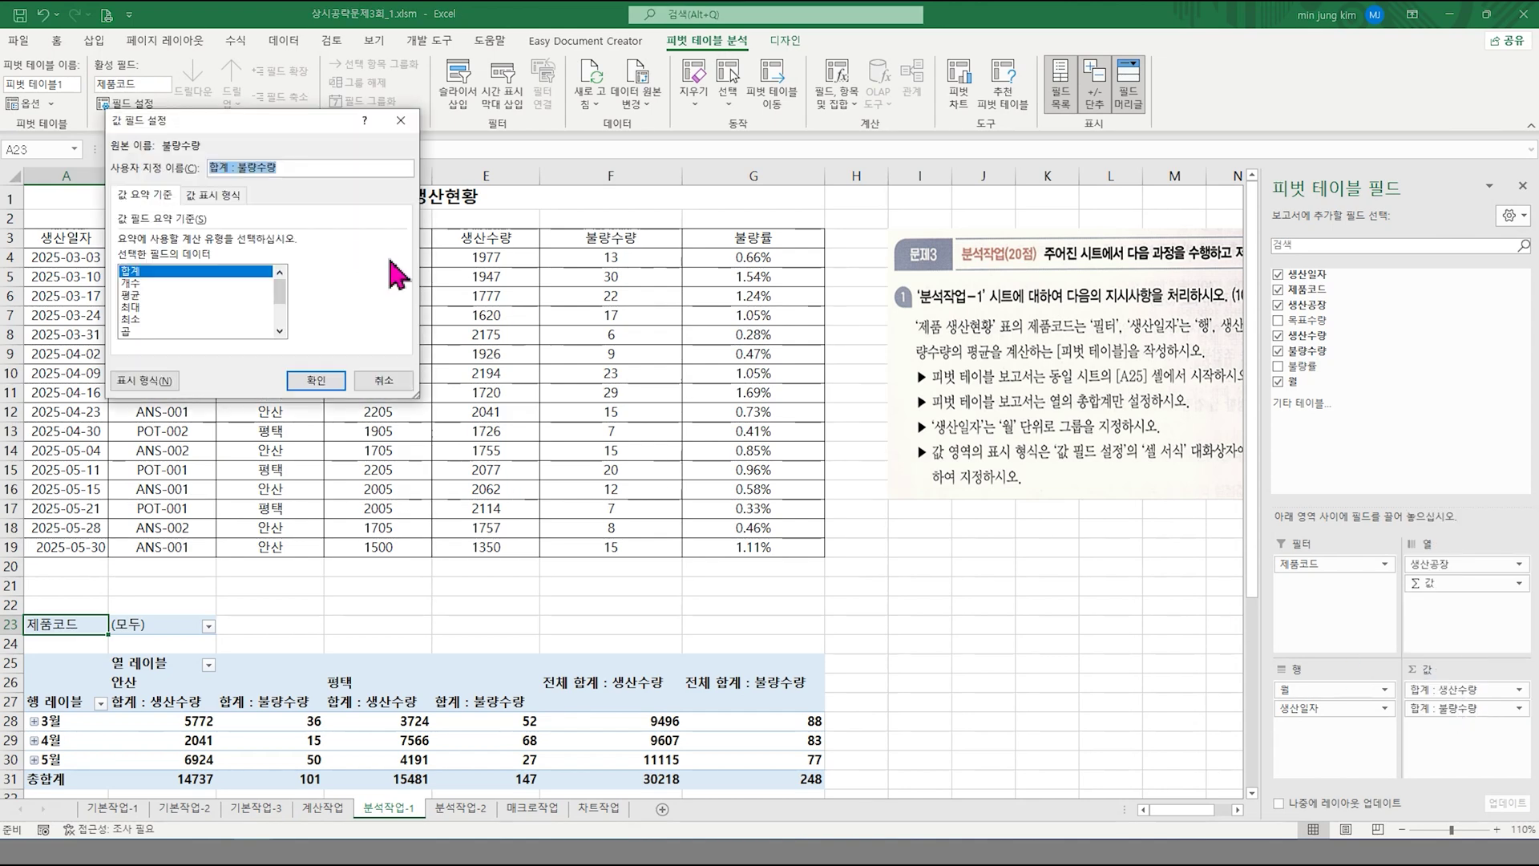
click(134, 296)
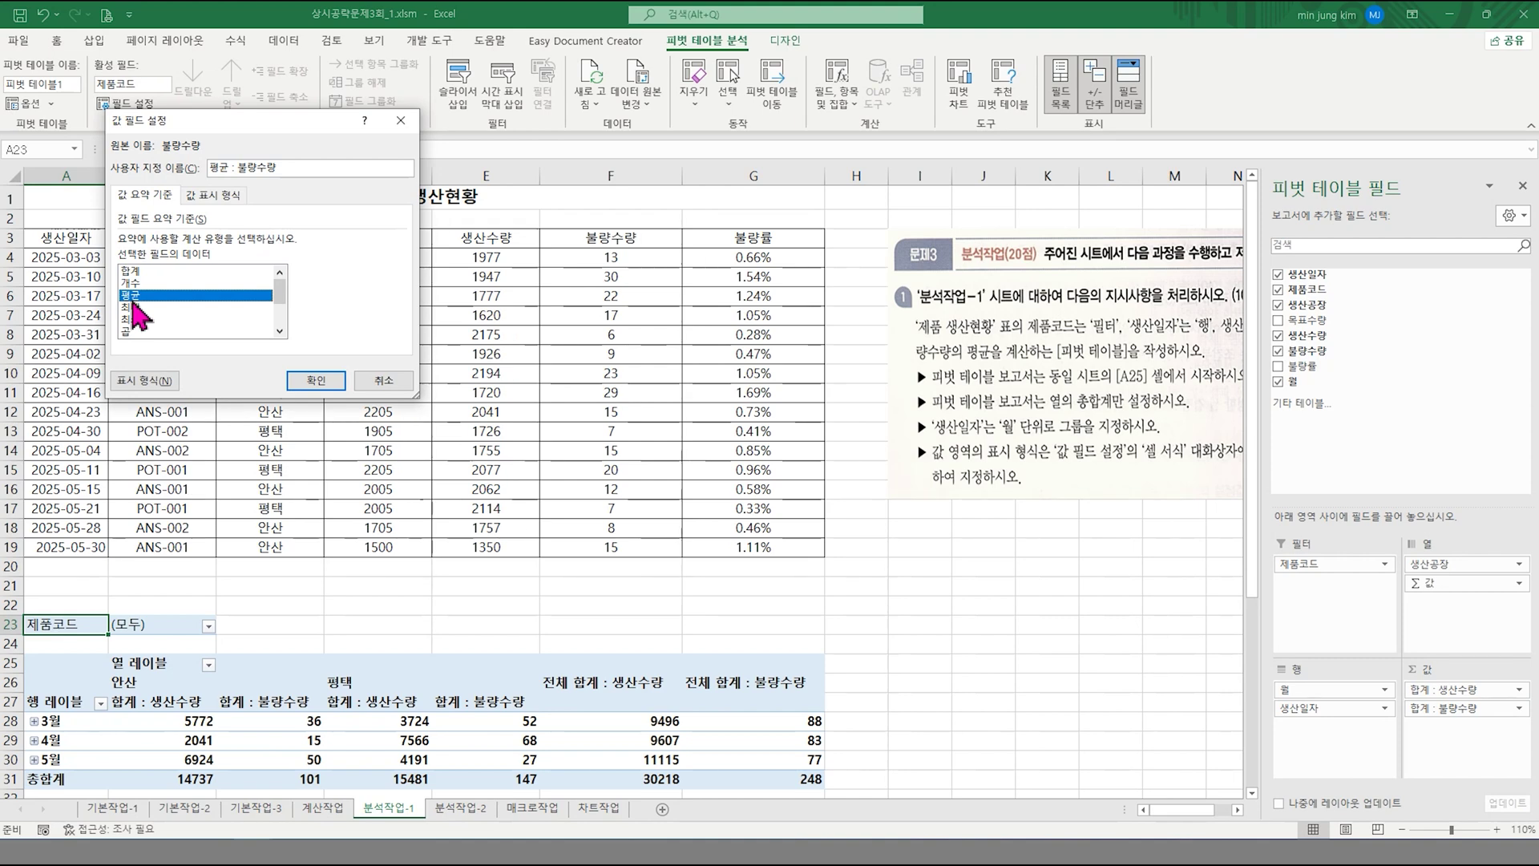
drag(206, 123, 611, 335)
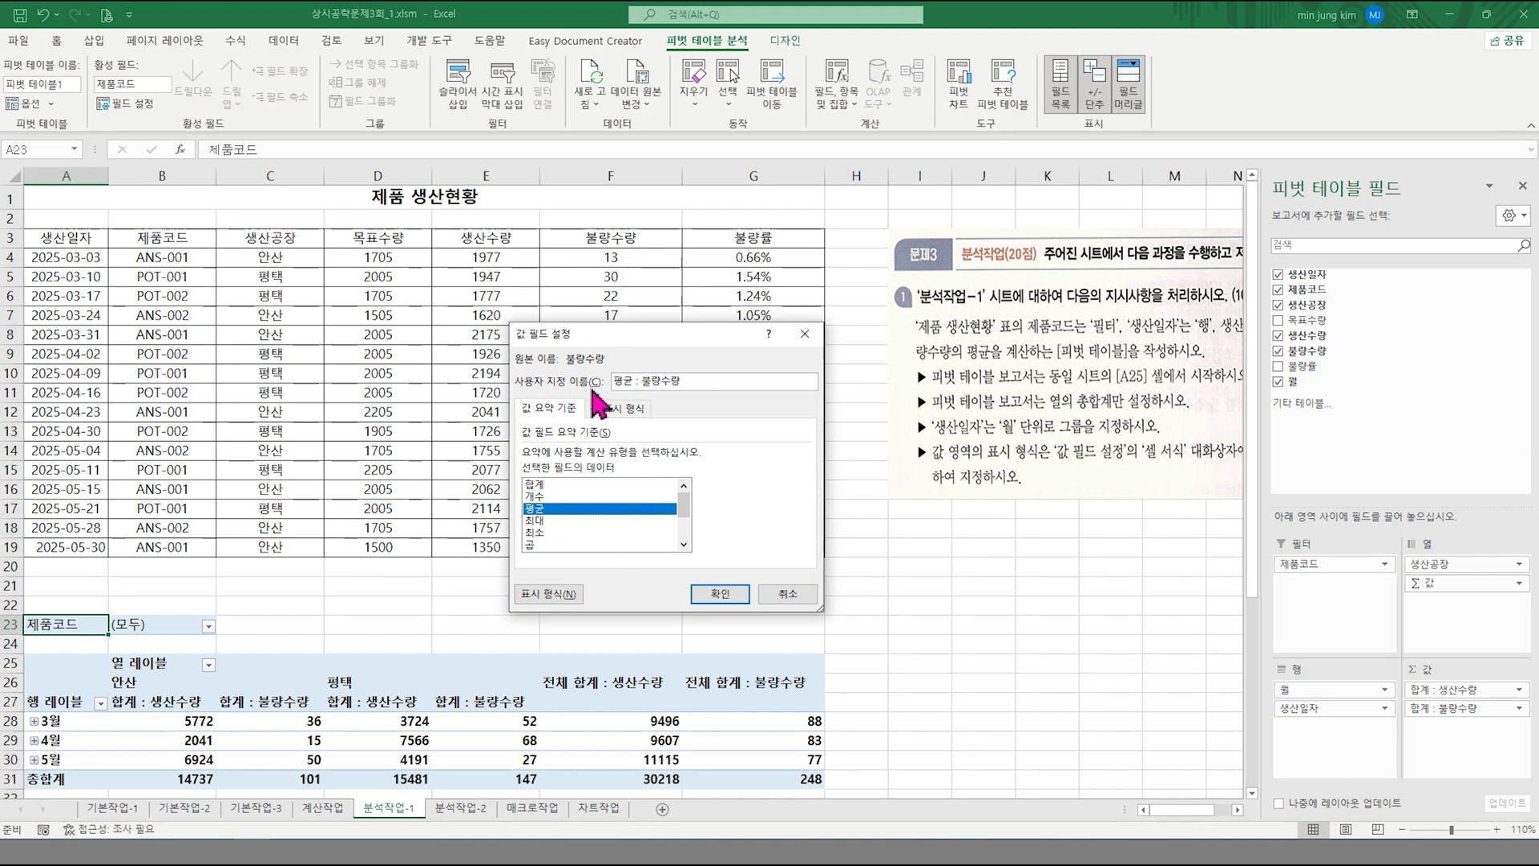
drag(658, 382, 719, 382)
click(720, 593)
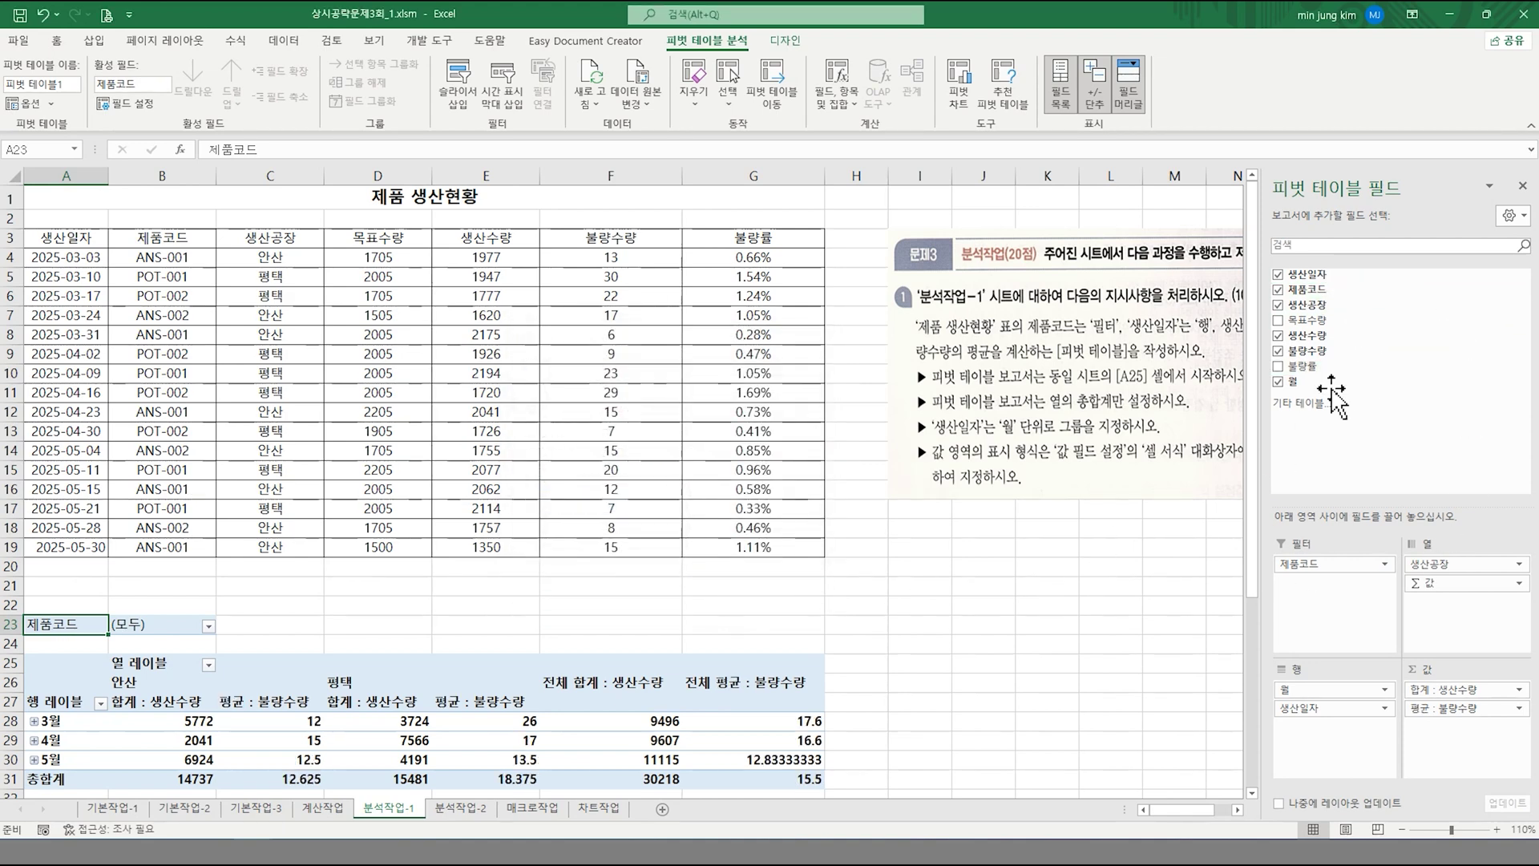
- Move the instruction picture over the source table's last columns and hide the pivot table's field list
drag(1079, 394, 768, 390)
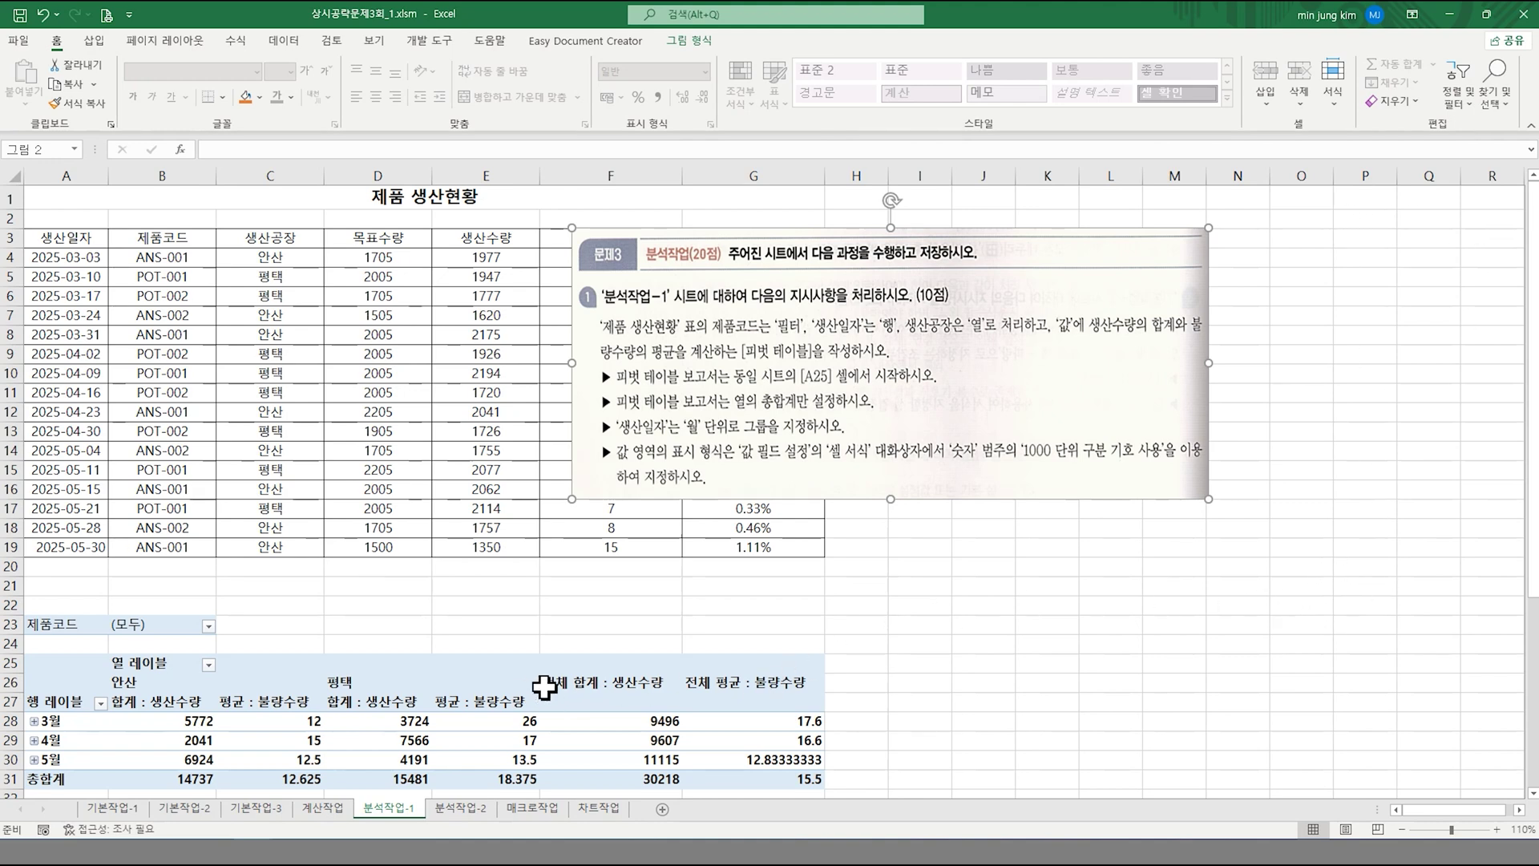
click(573, 684)
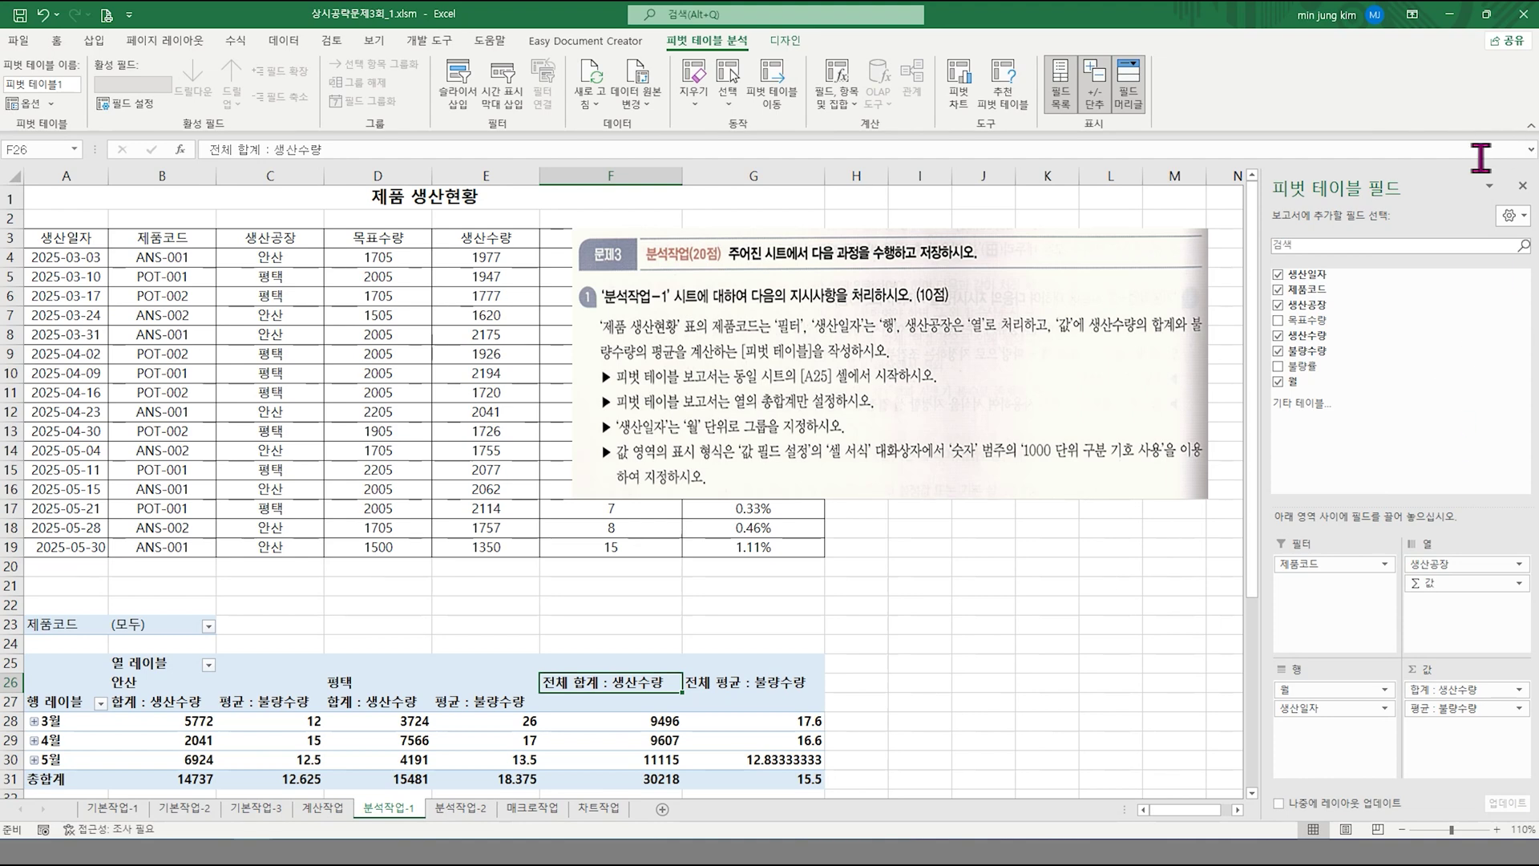
click(1522, 186)
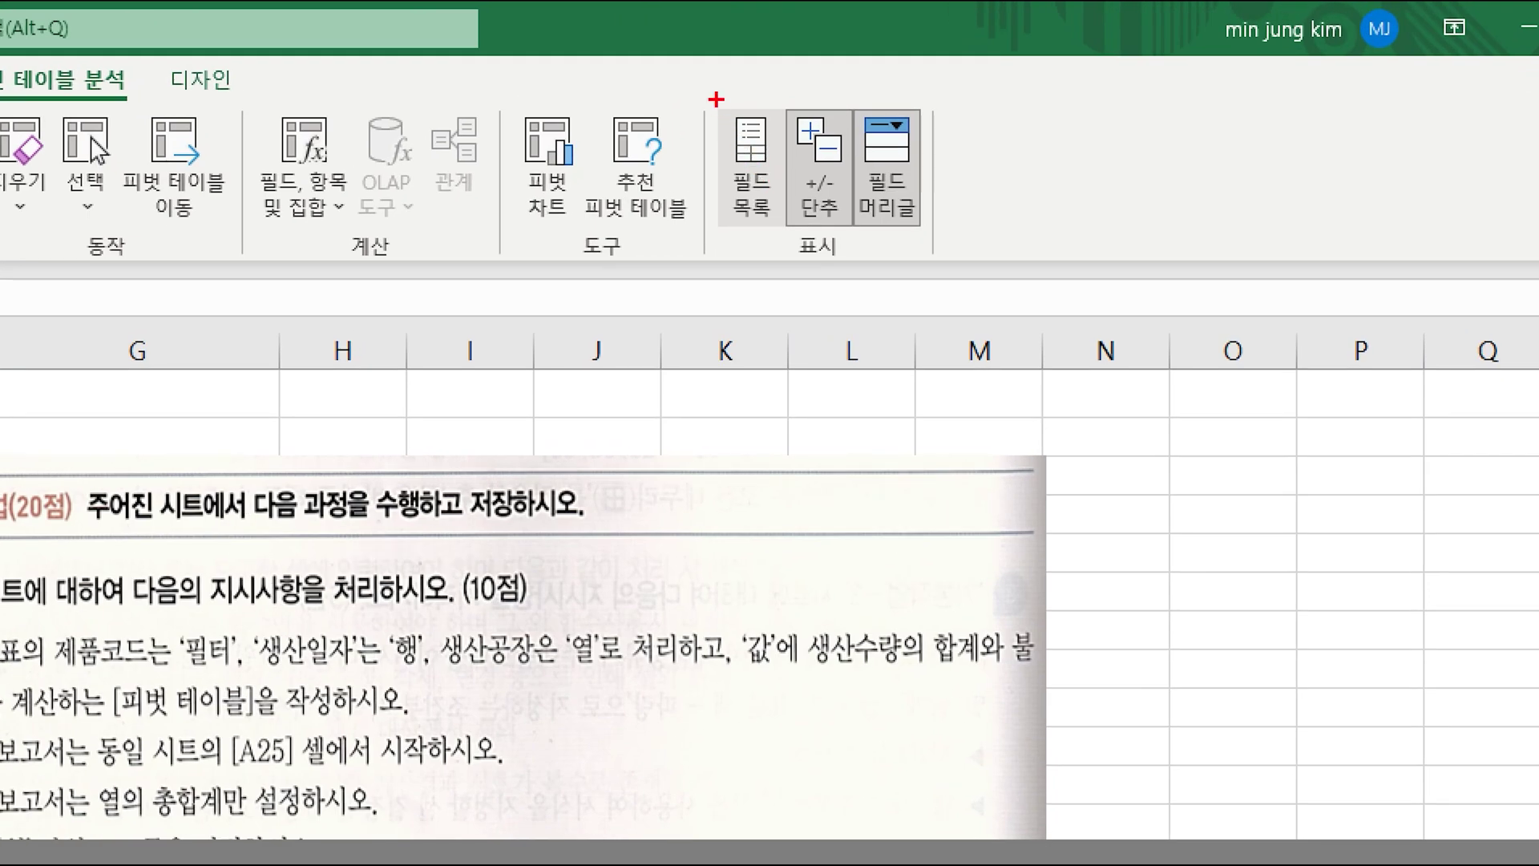
mouse_move(716, 99)
mouse_down()
mouse_move(792, 237)
mouse_move(817, 416)
mouse_up()
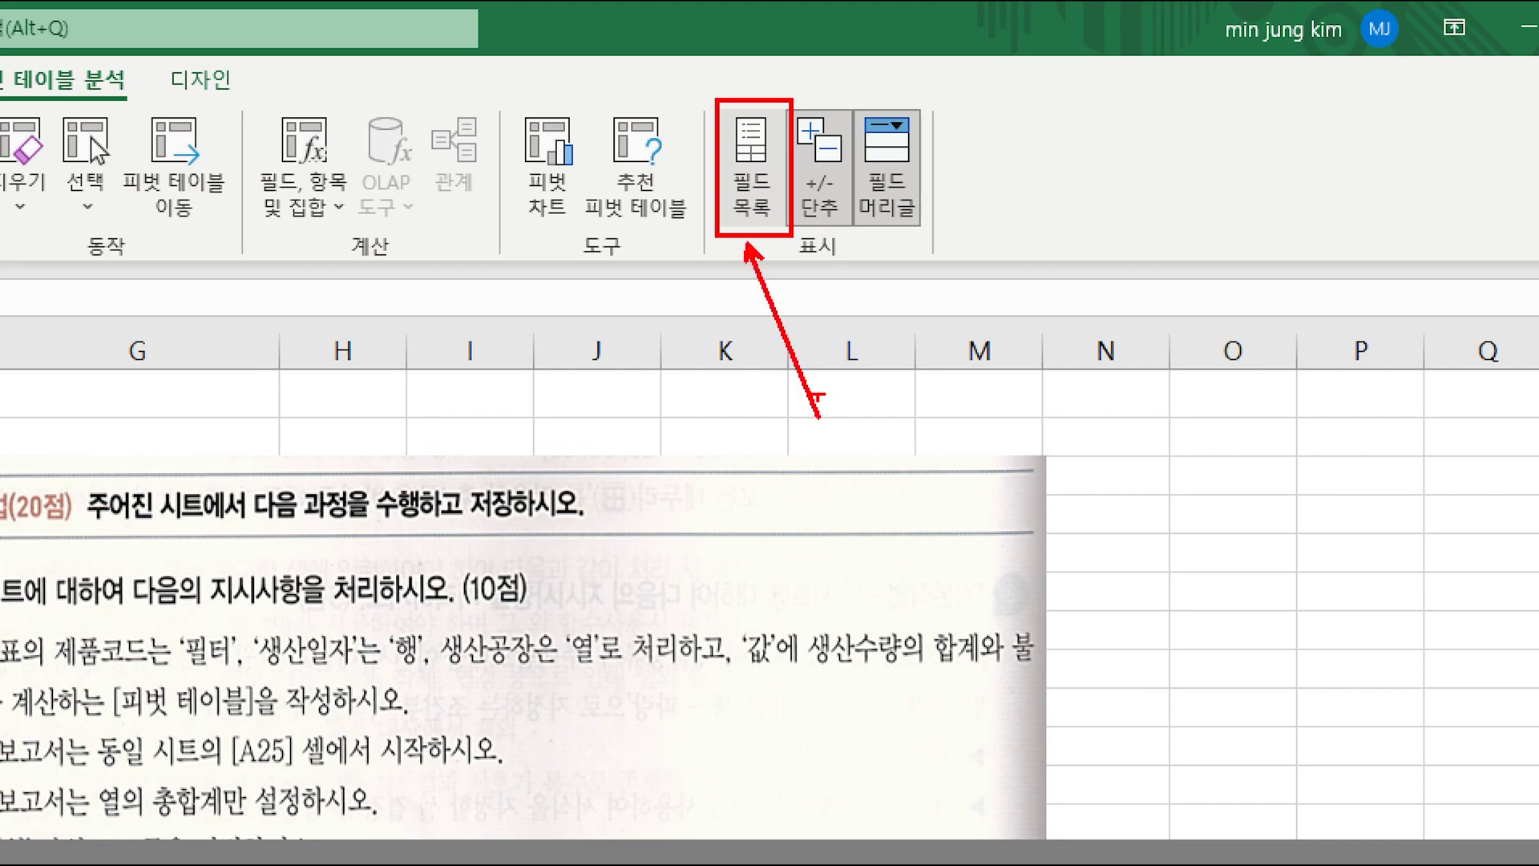
drag(788, 152, 1116, 237)
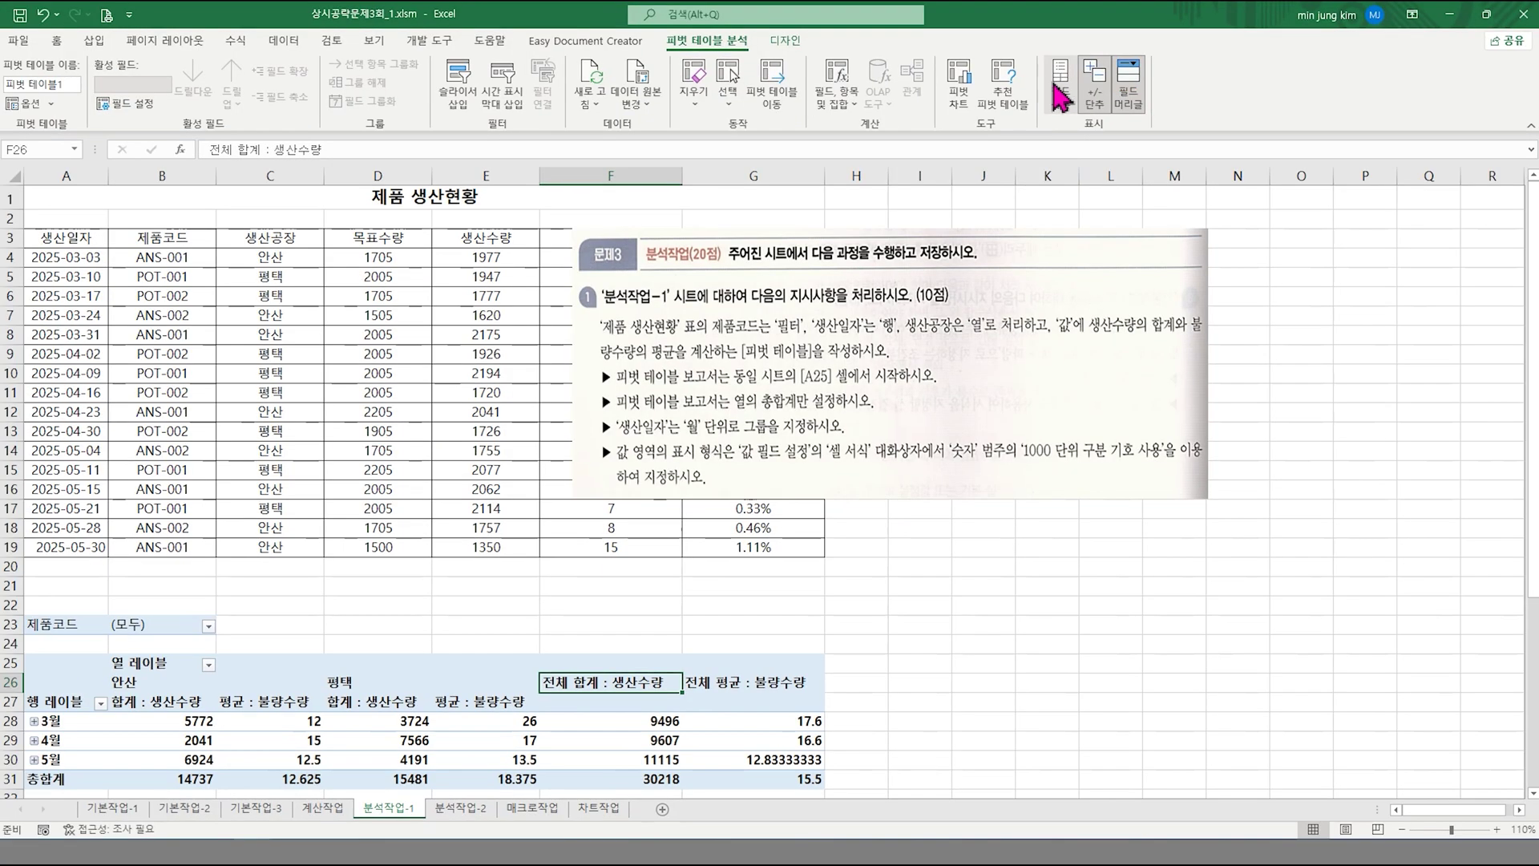
- Show the pivot table's field list again and turn off its row grand totals (행 총합계 표시) in the pivot table options
click(751, 165)
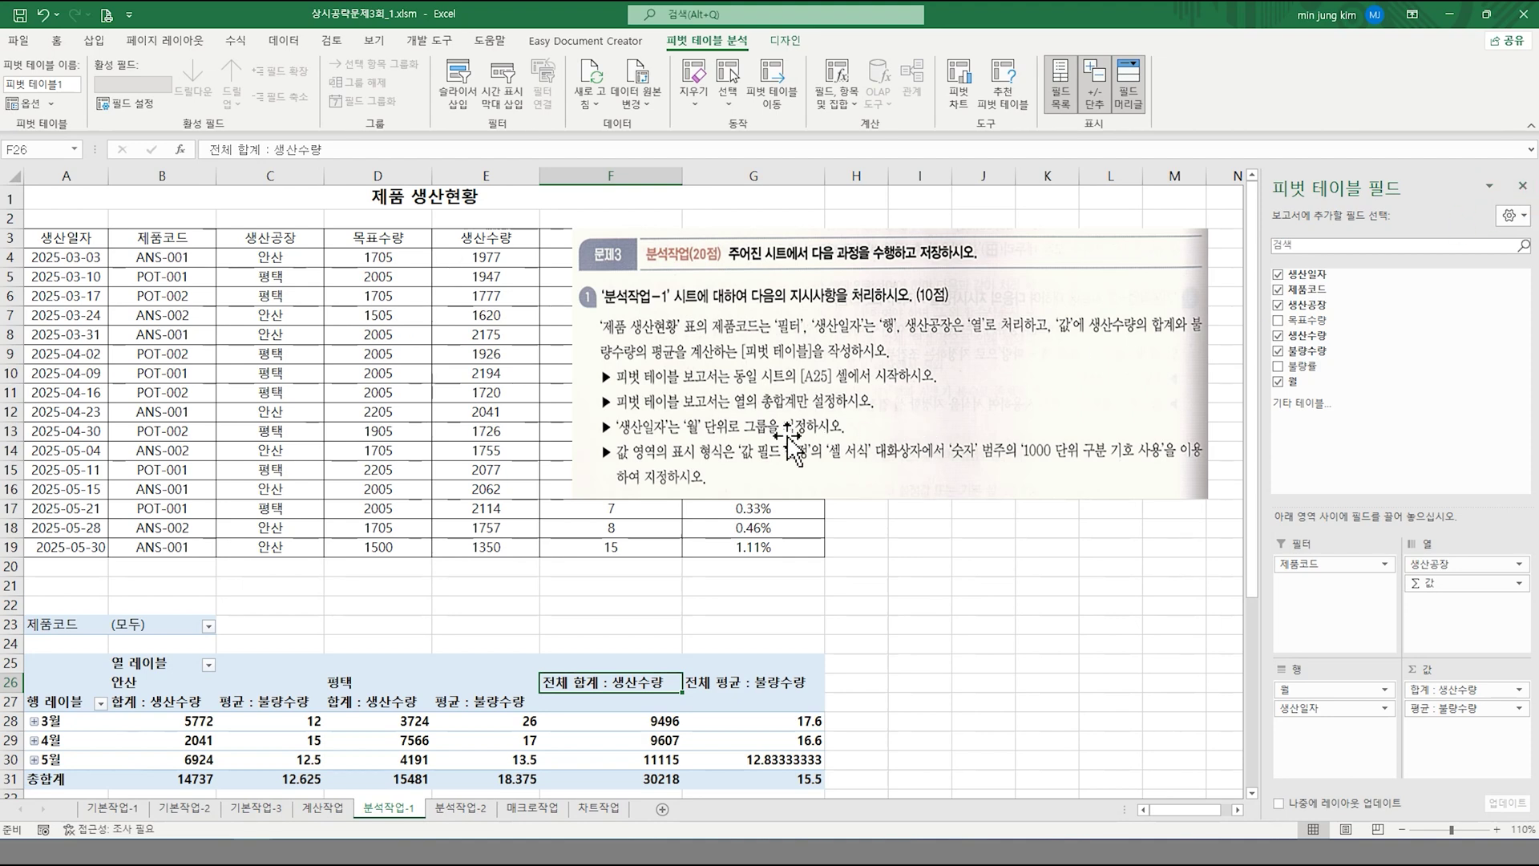
click(709, 425)
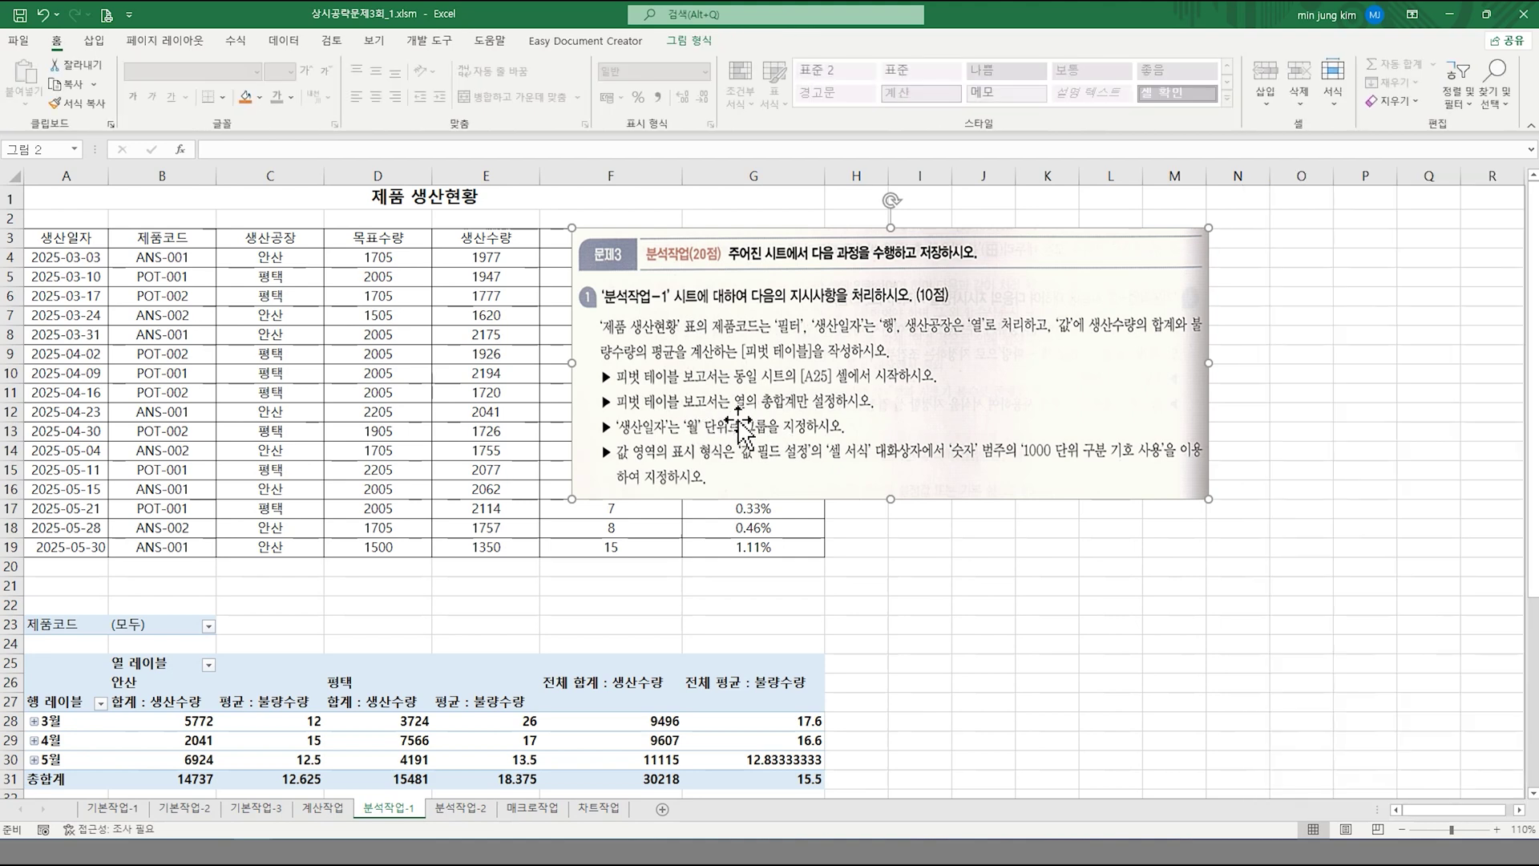
scroll(778, 425, down, 1)
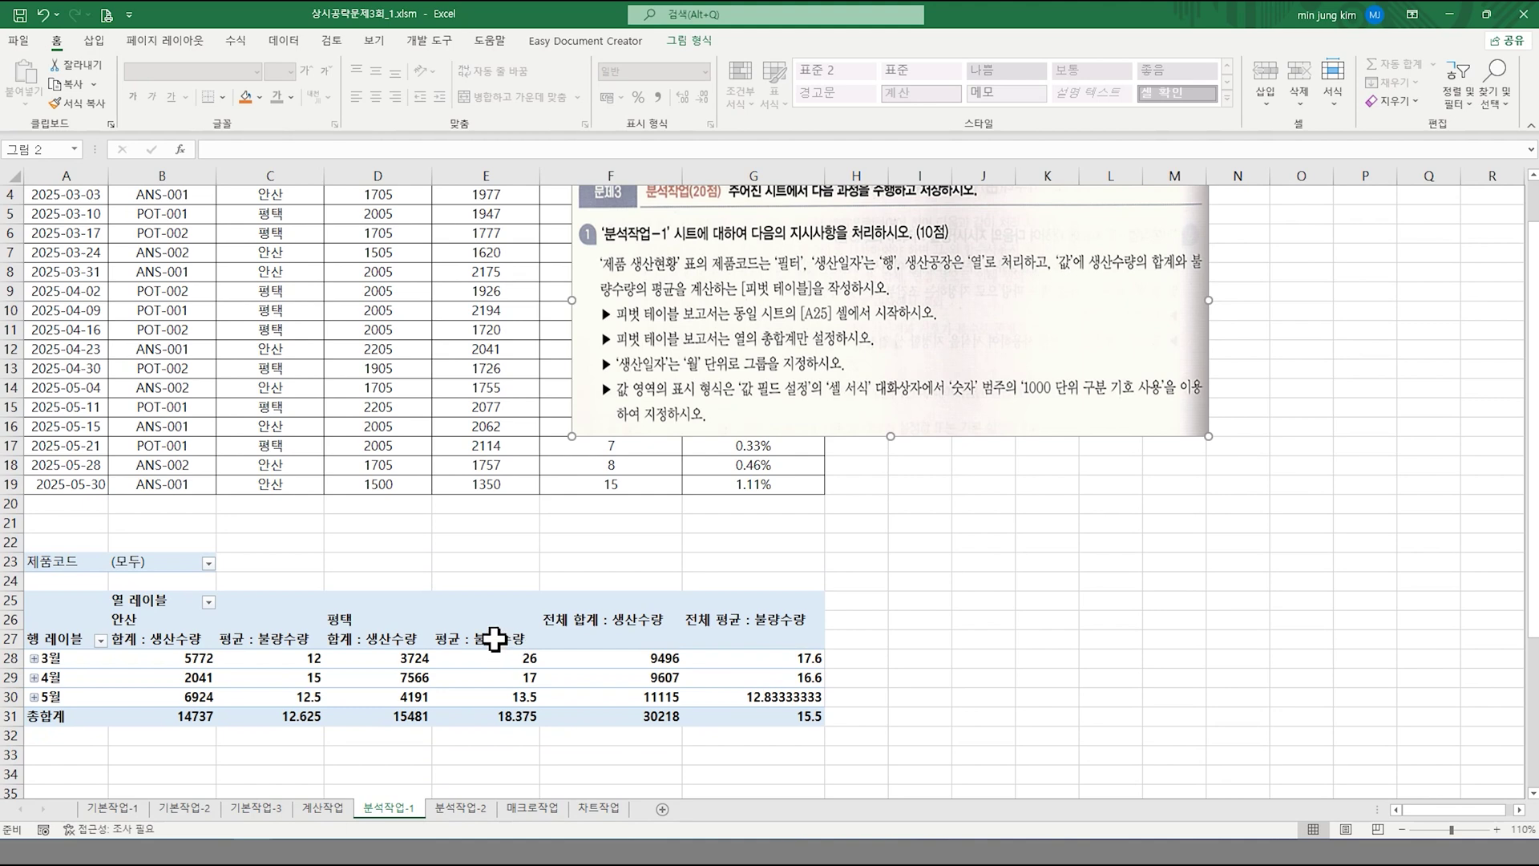
click(495, 639)
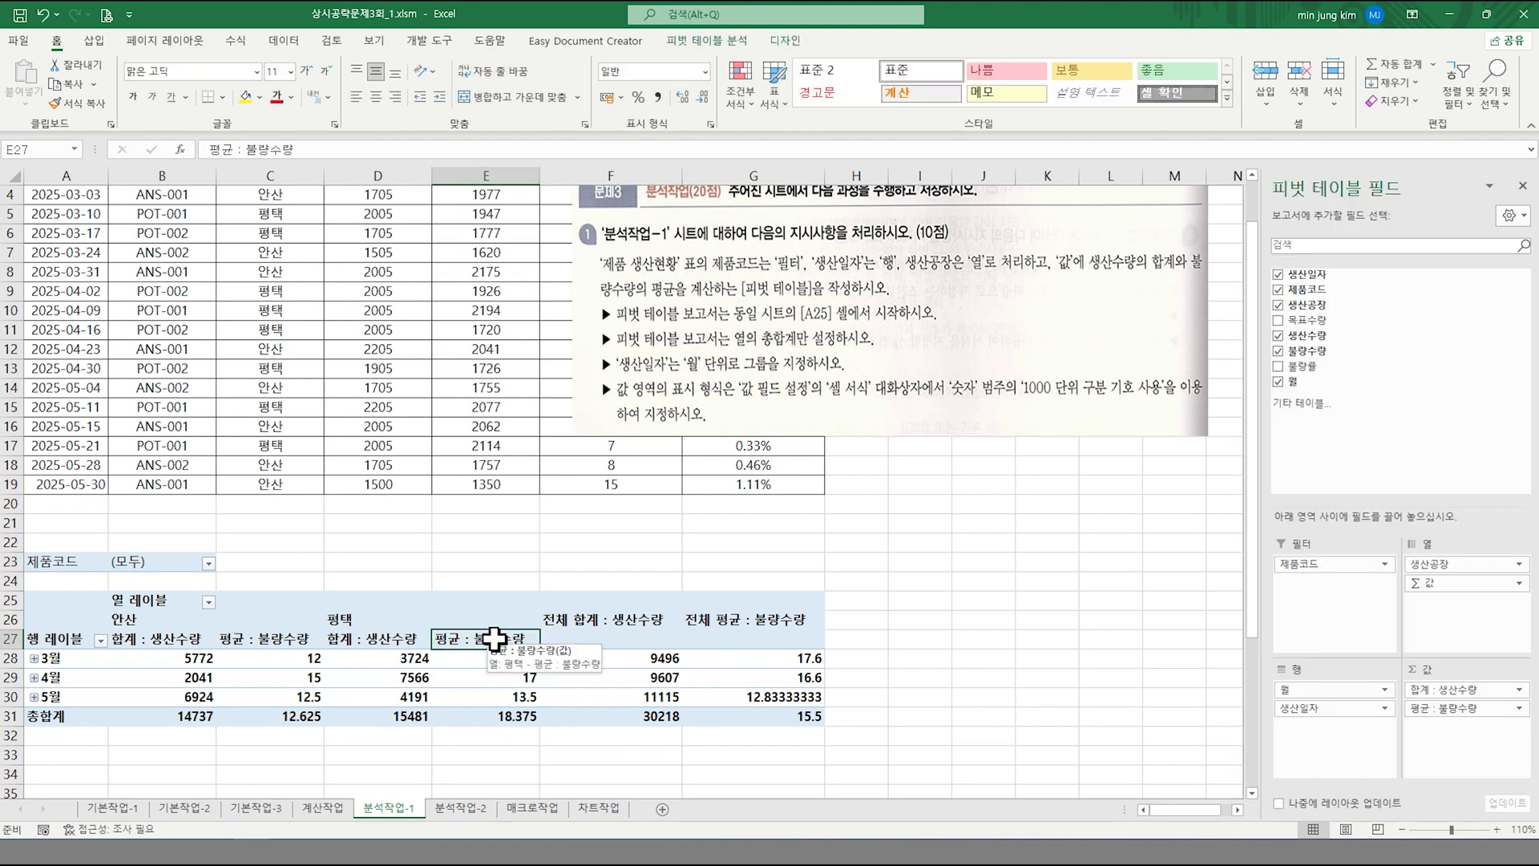
right_click(495, 639)
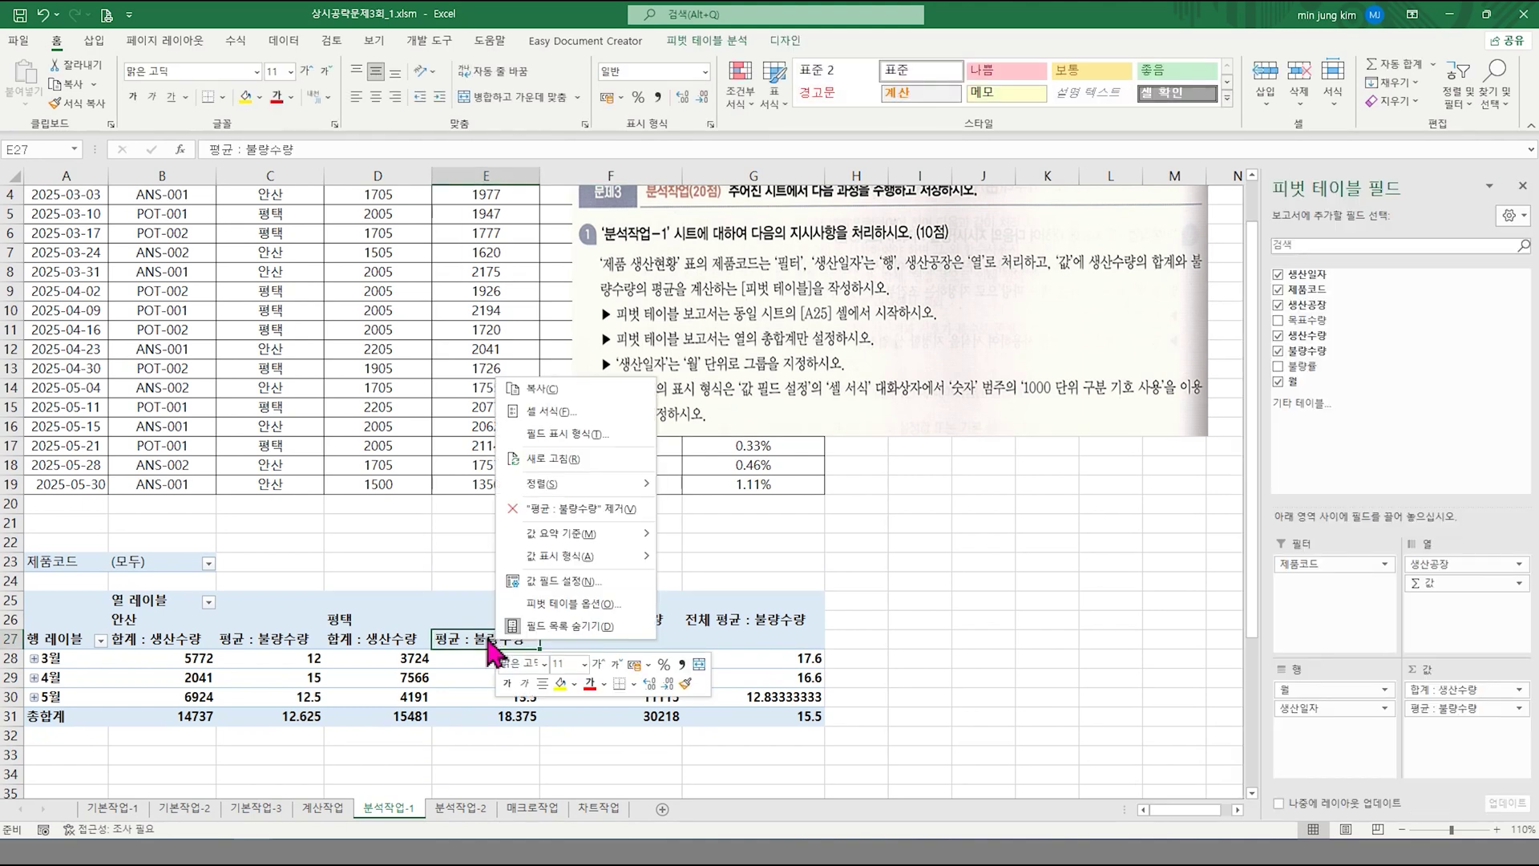
click(594, 603)
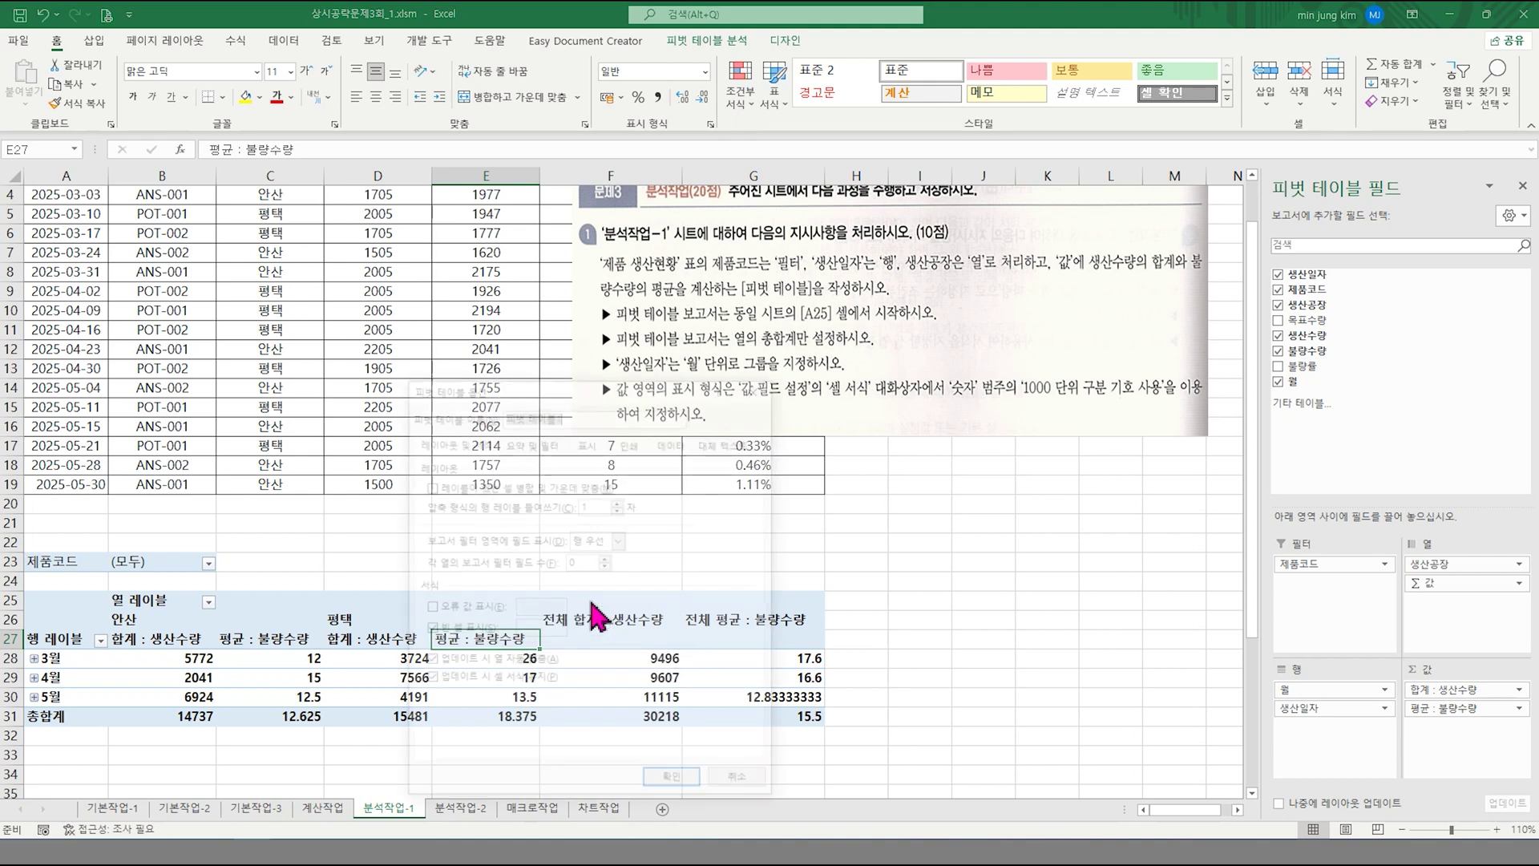
drag(590, 401, 834, 456)
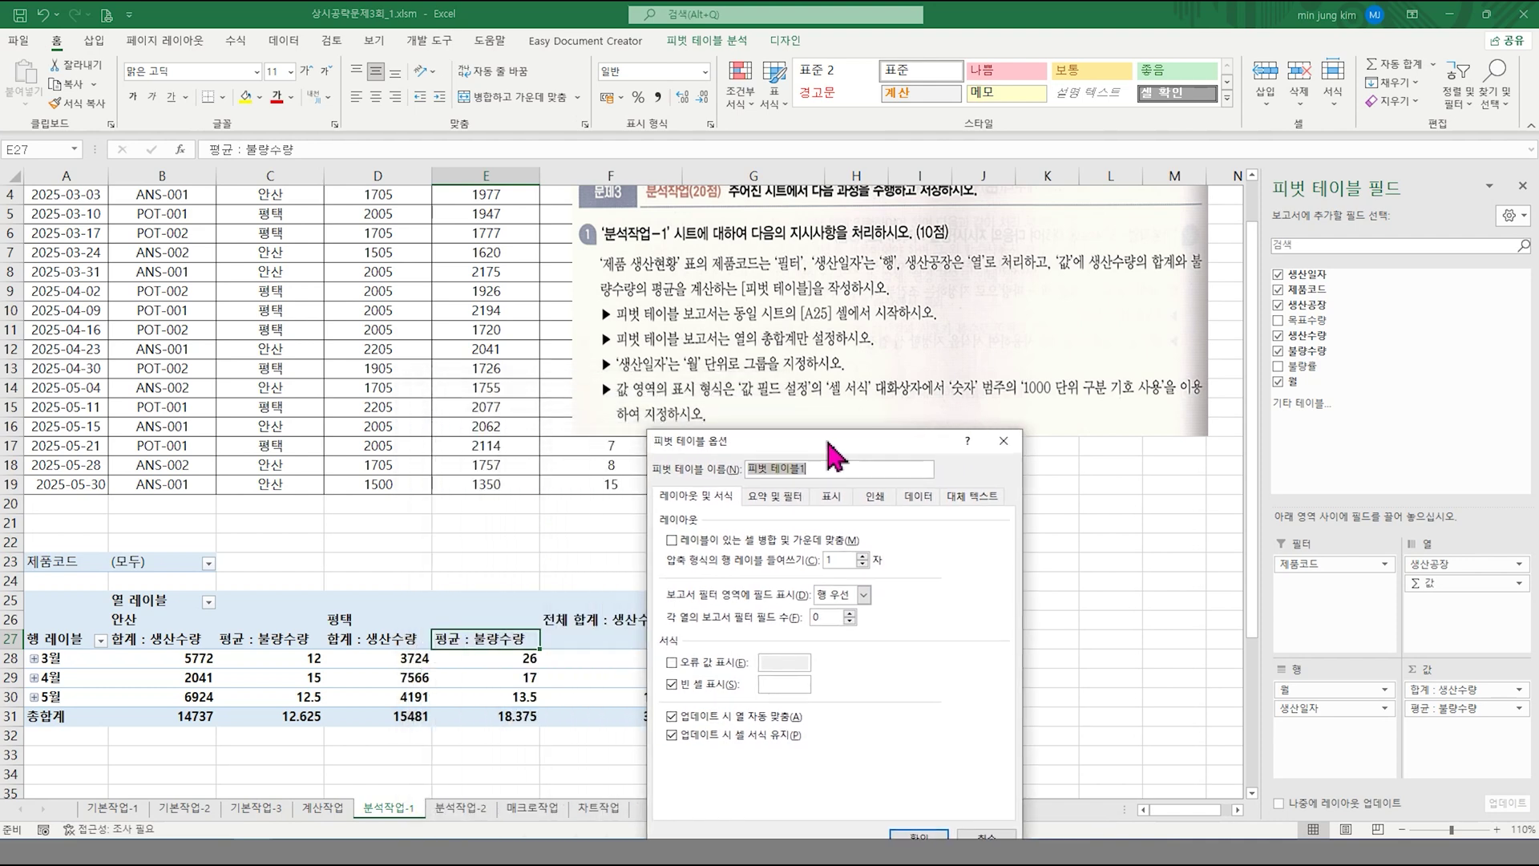
click(774, 499)
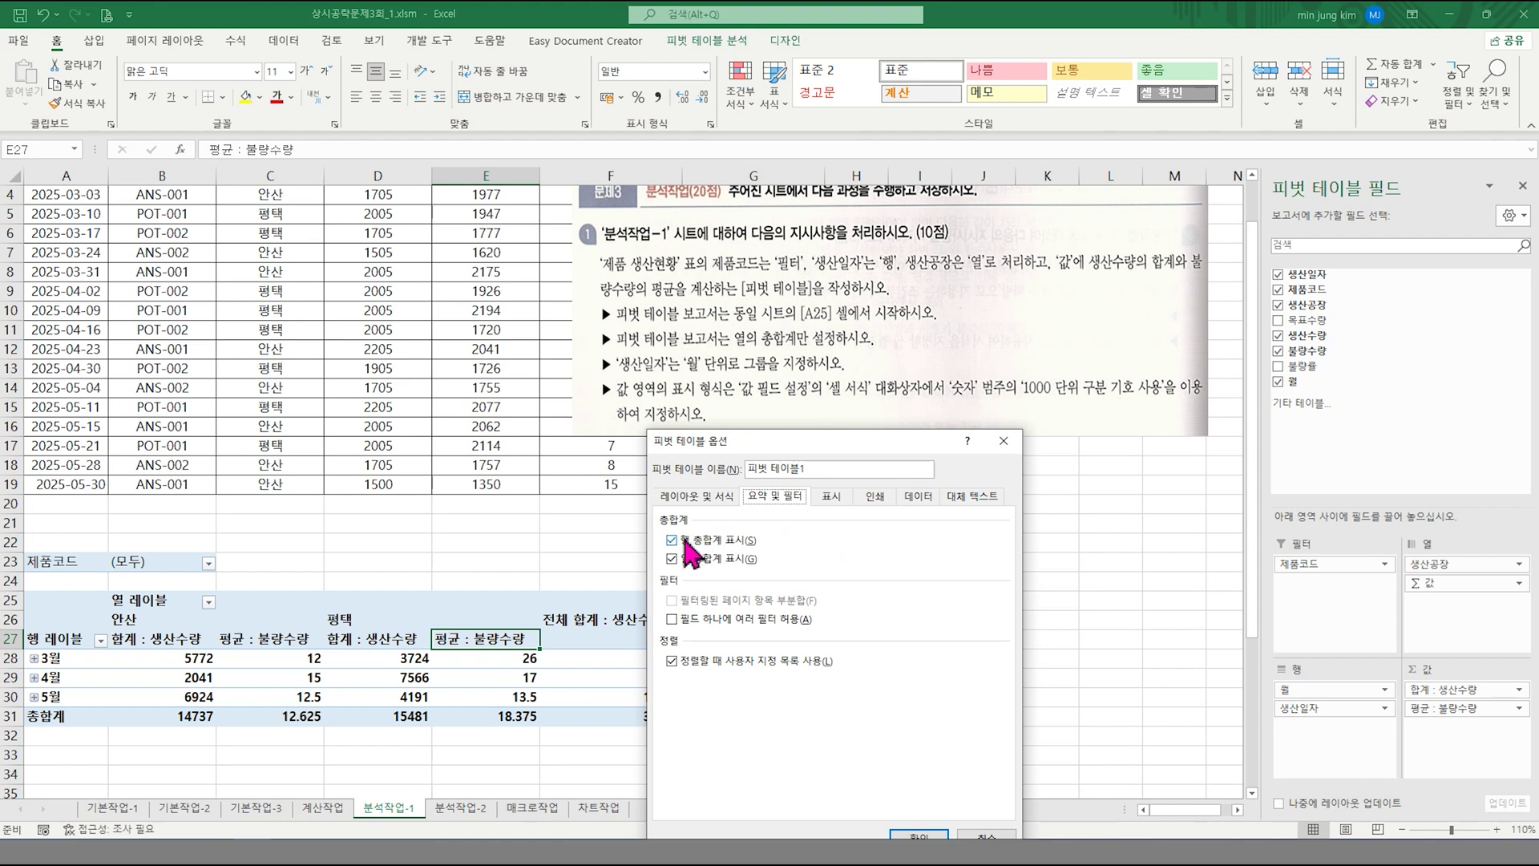
click(672, 541)
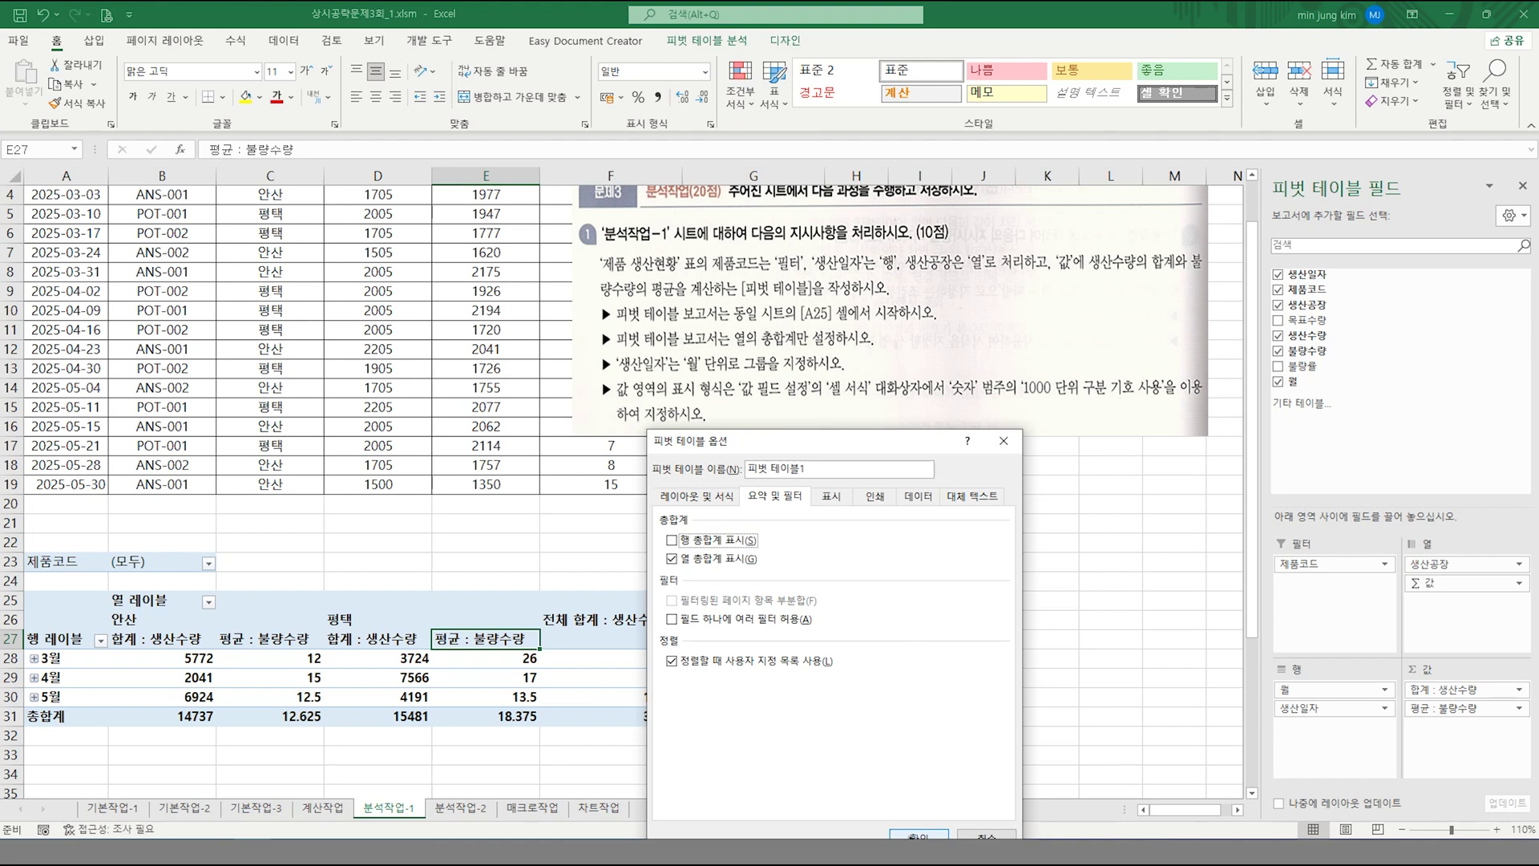
click(914, 834)
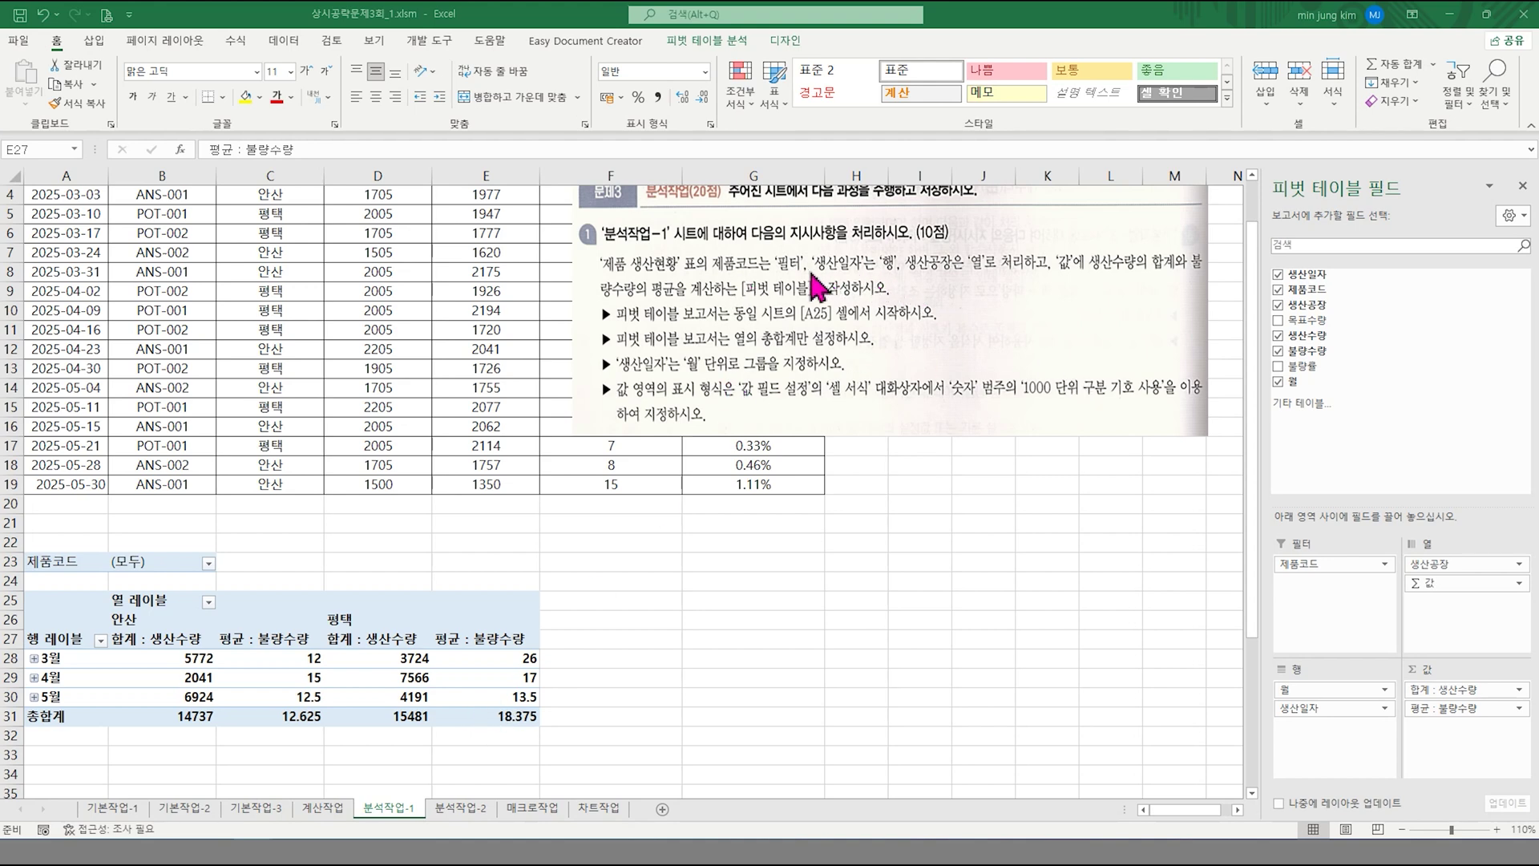
- Remove the 월 field from the pivot table's row area
click(1327, 693)
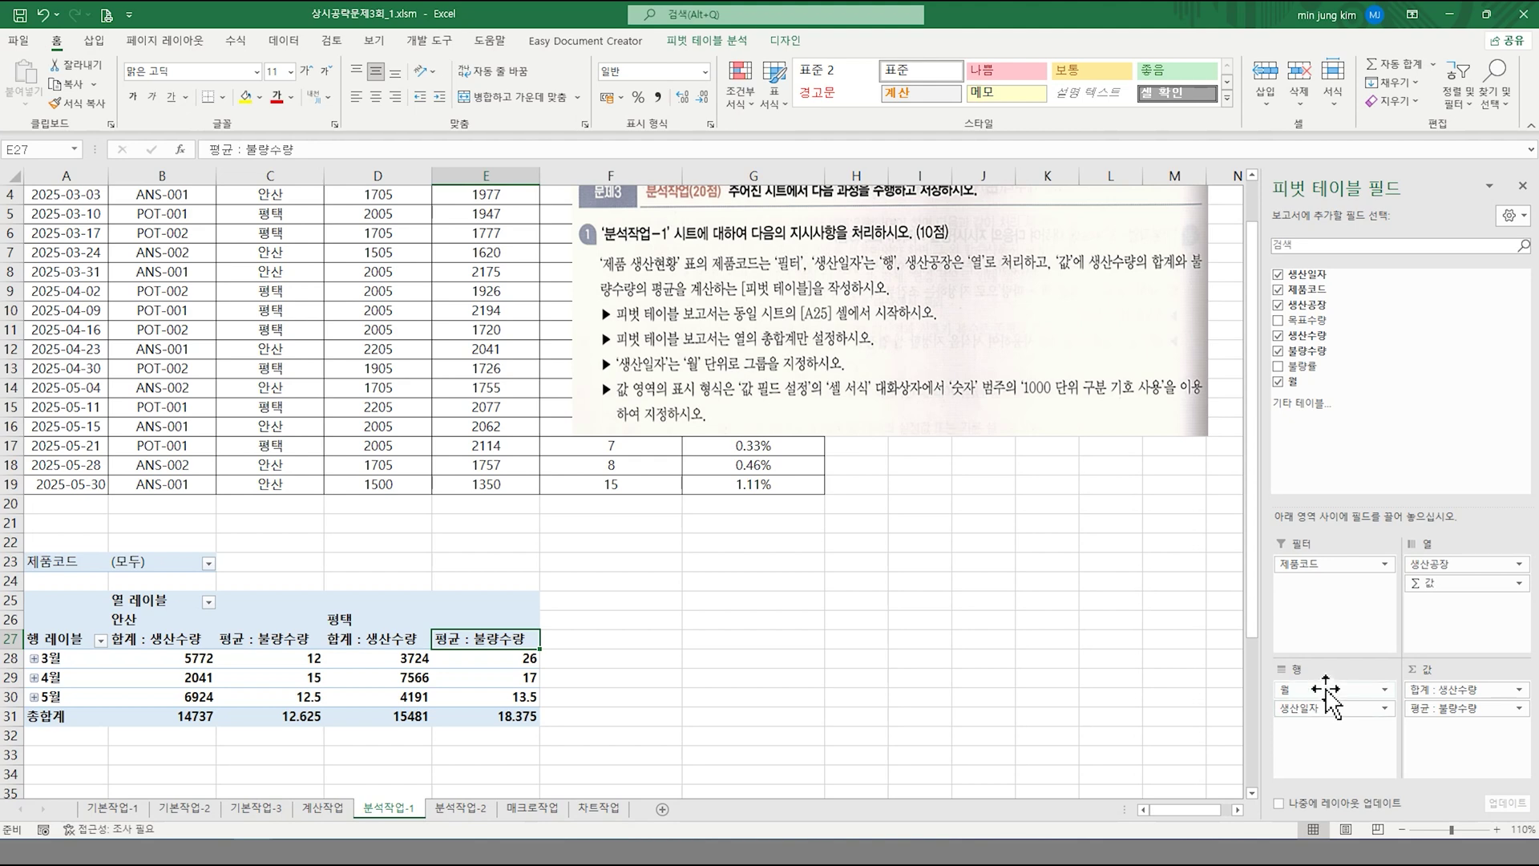
click(1327, 693)
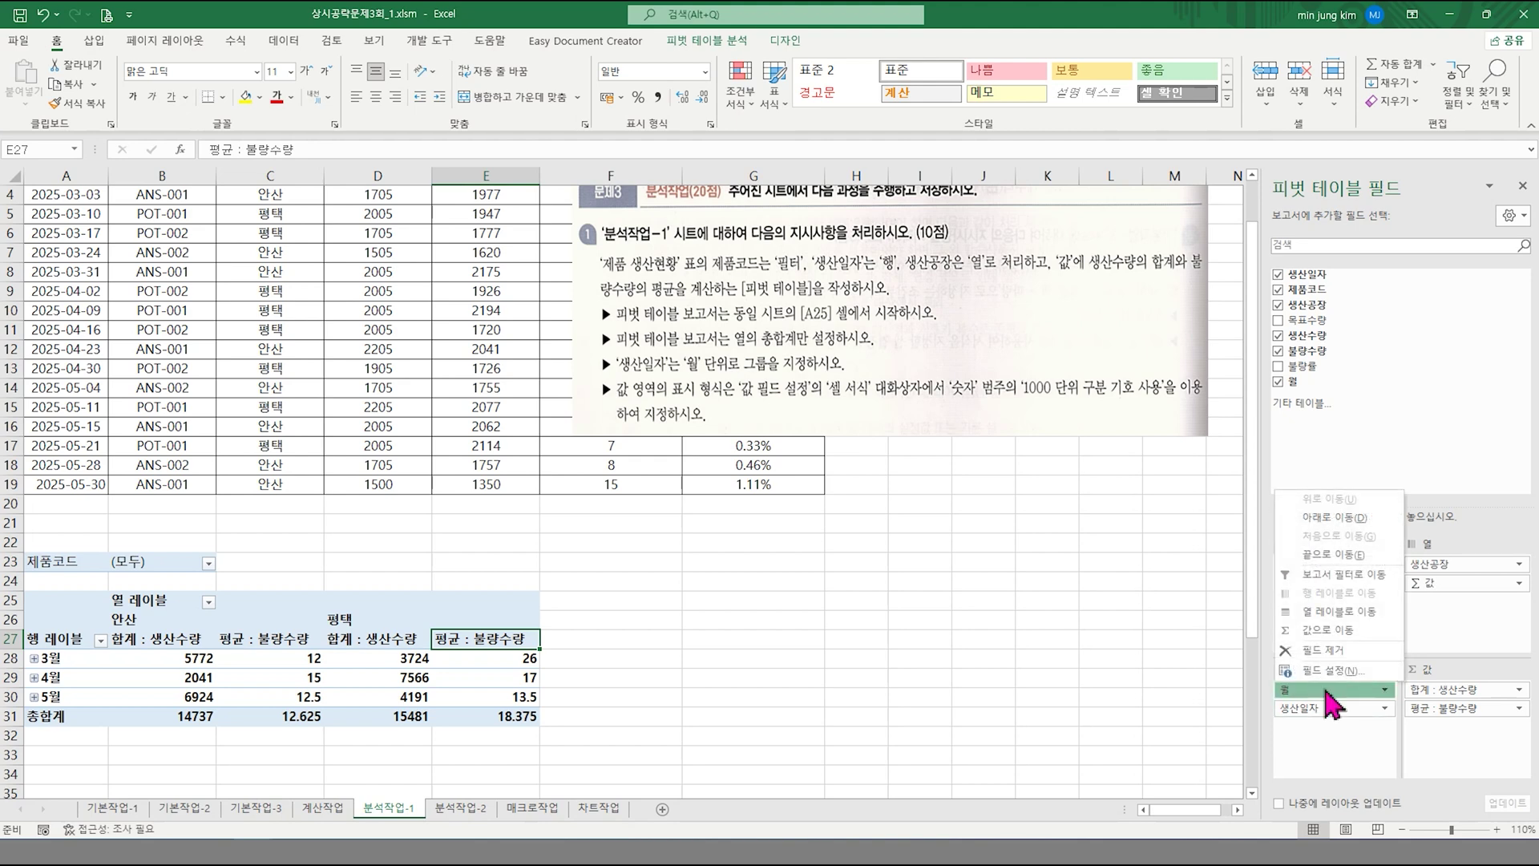
click(1324, 650)
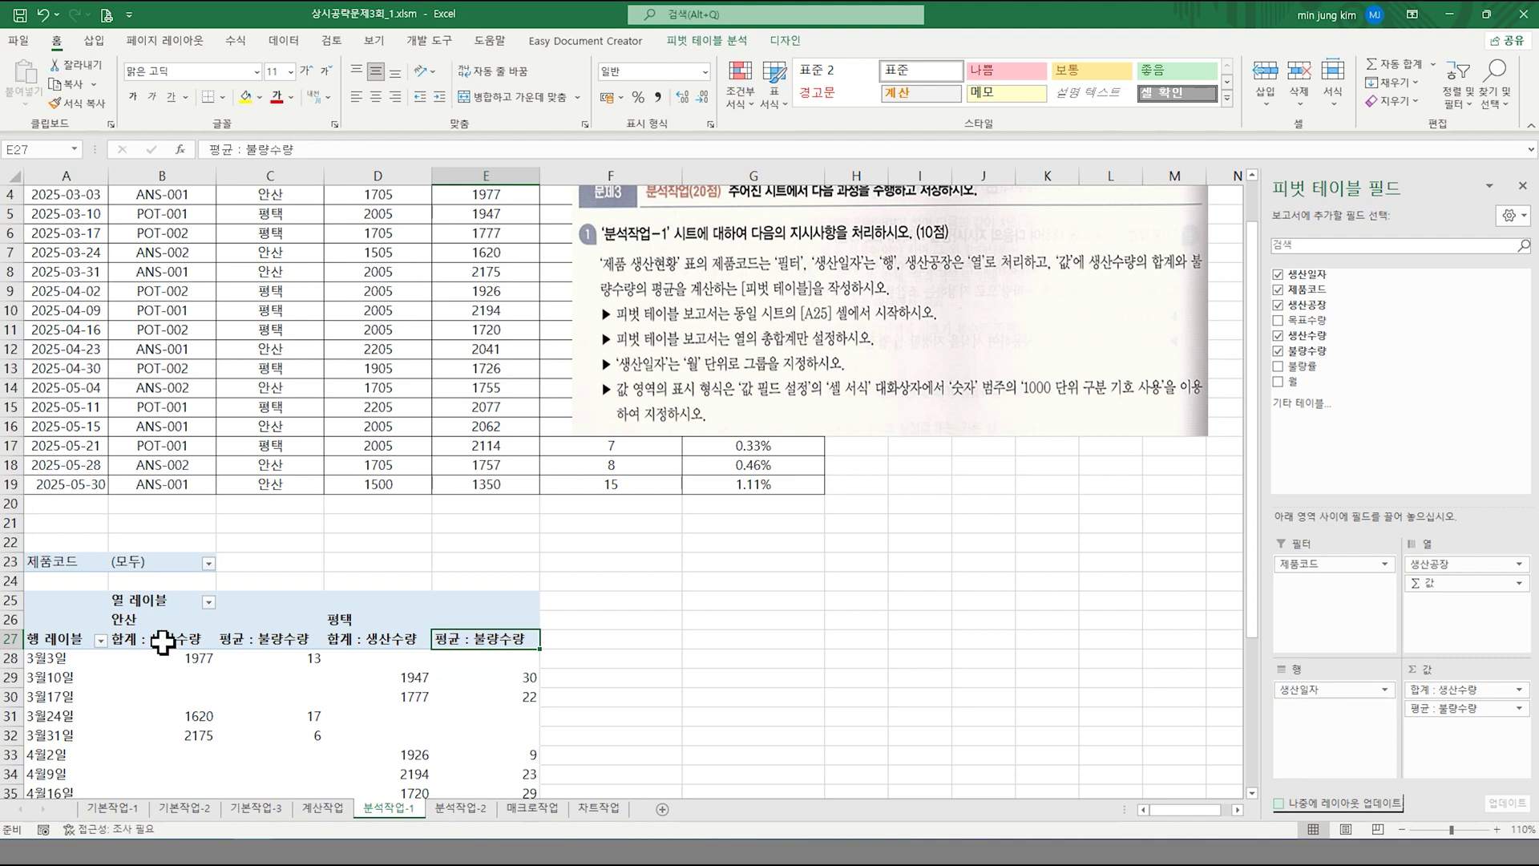
- Group the pivot table's 생산일자 row dates by 월 only, with the 일 unit deselected
scroll(201, 641, down, 2)
scroll(71, 586, down, 2)
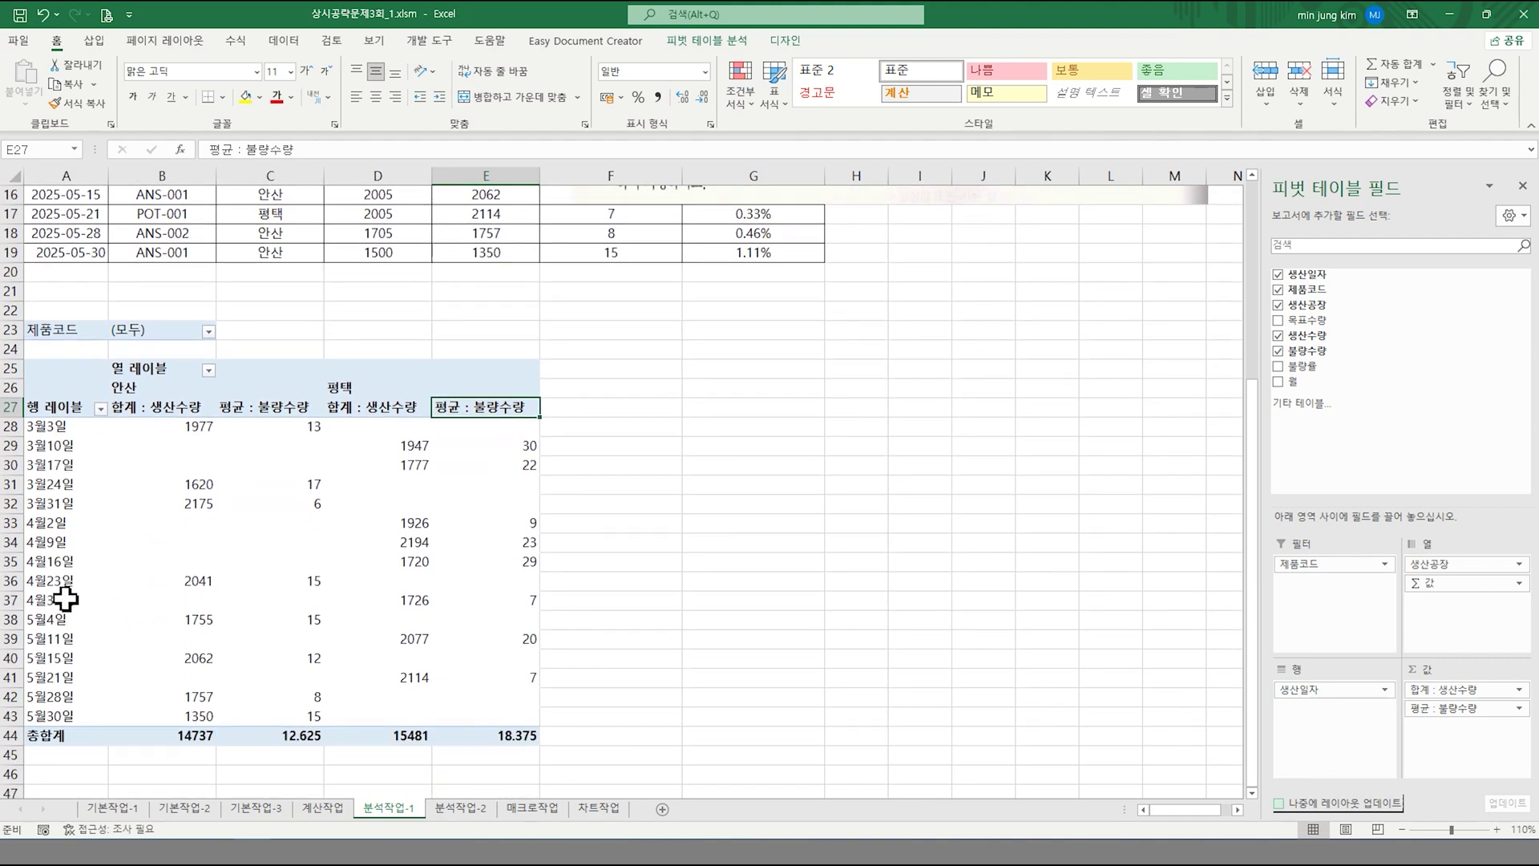
click(66, 485)
right_click(66, 485)
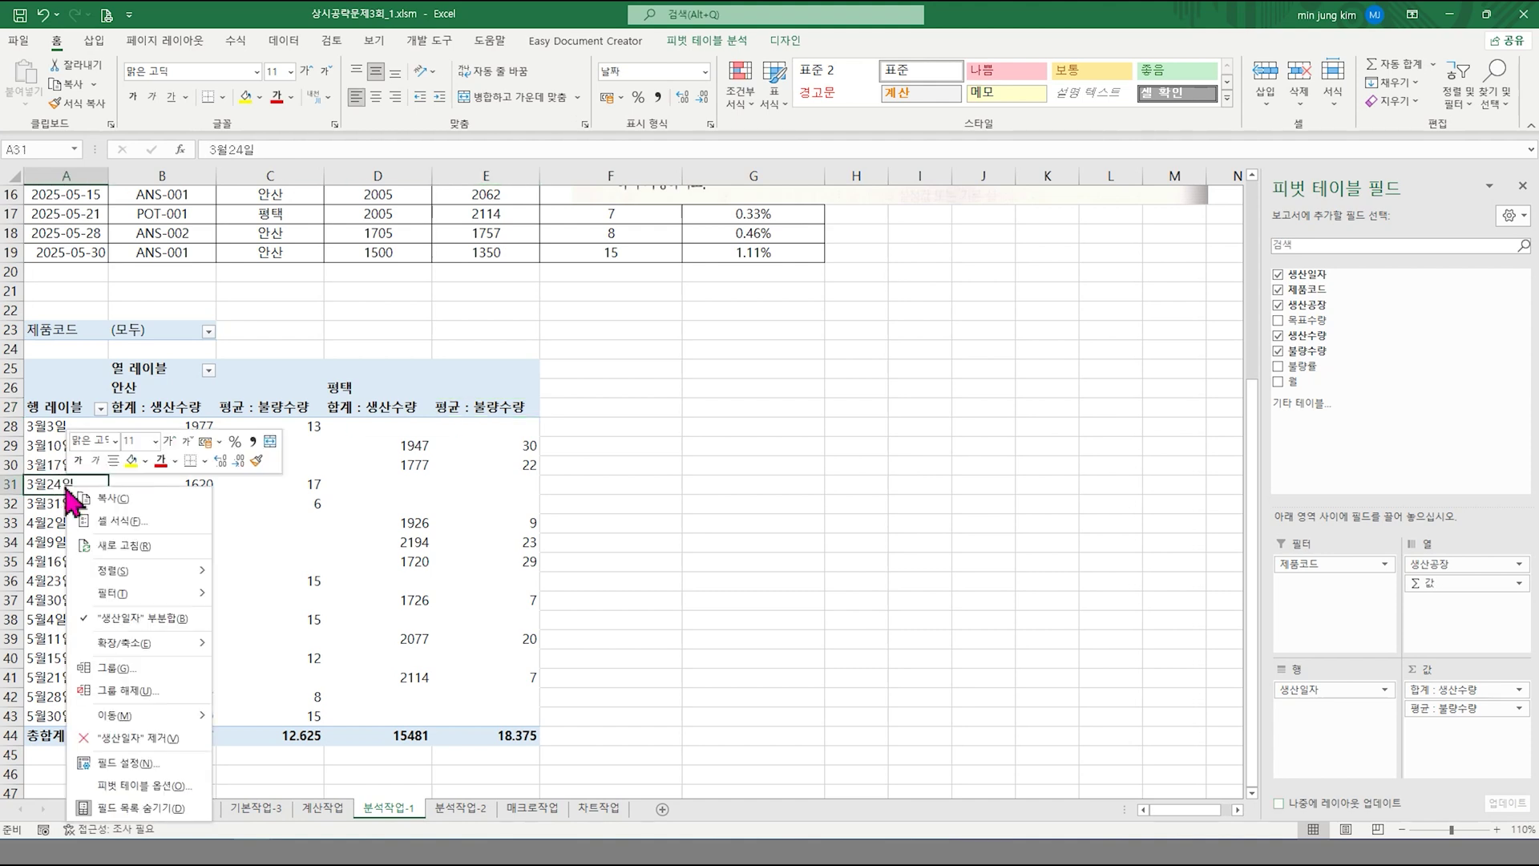
click(116, 668)
click(124, 674)
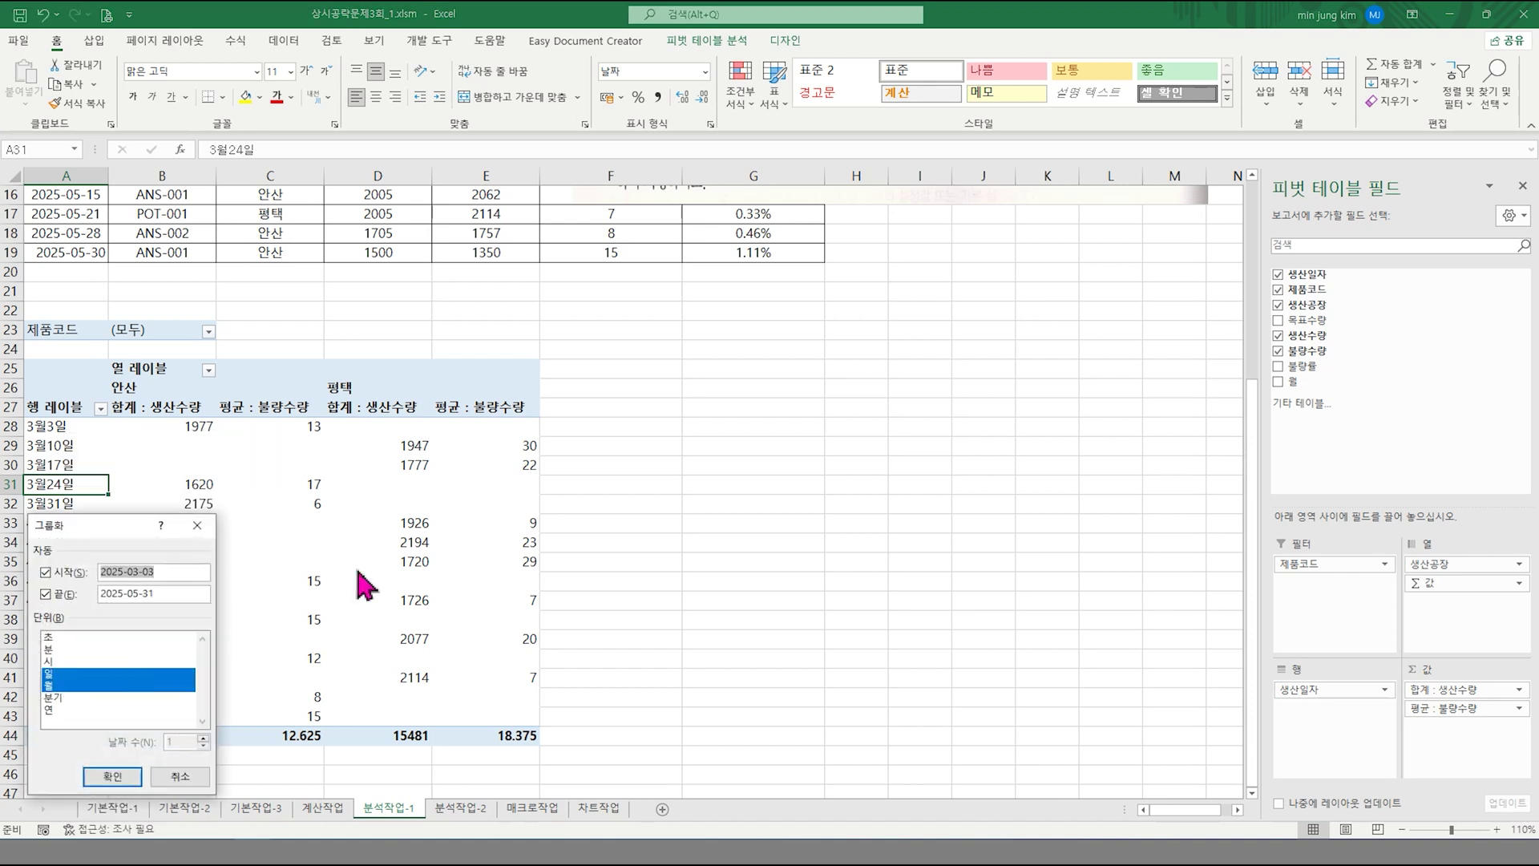
click(70, 676)
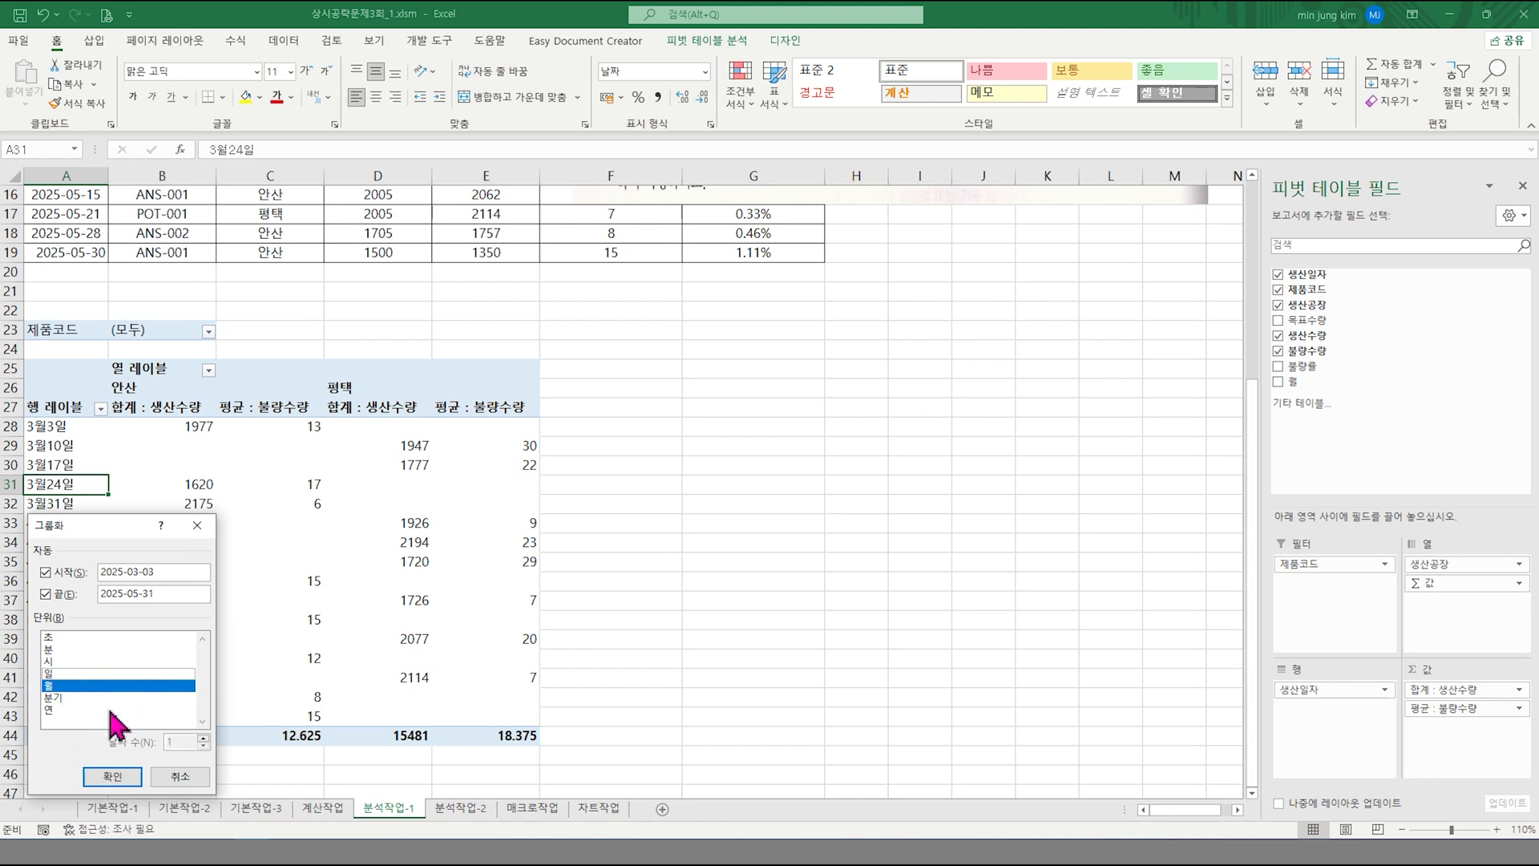
click(115, 777)
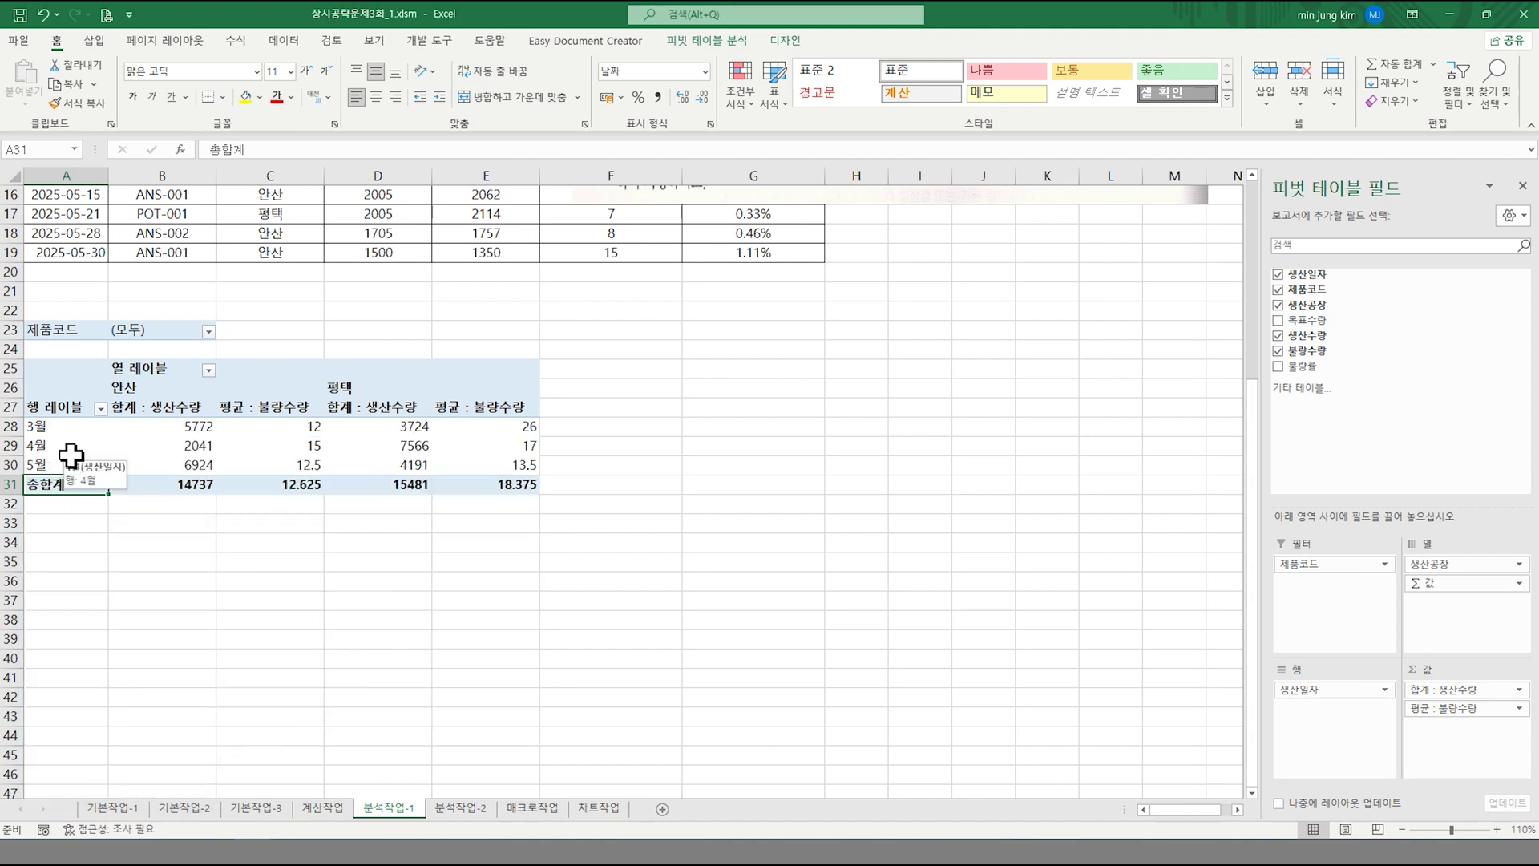
- Format the 합계 : 생산수량 value field with the 숫자 category and the 1000 단위 구분 기호 option in its value field settings
scroll(520, 571, up, 2)
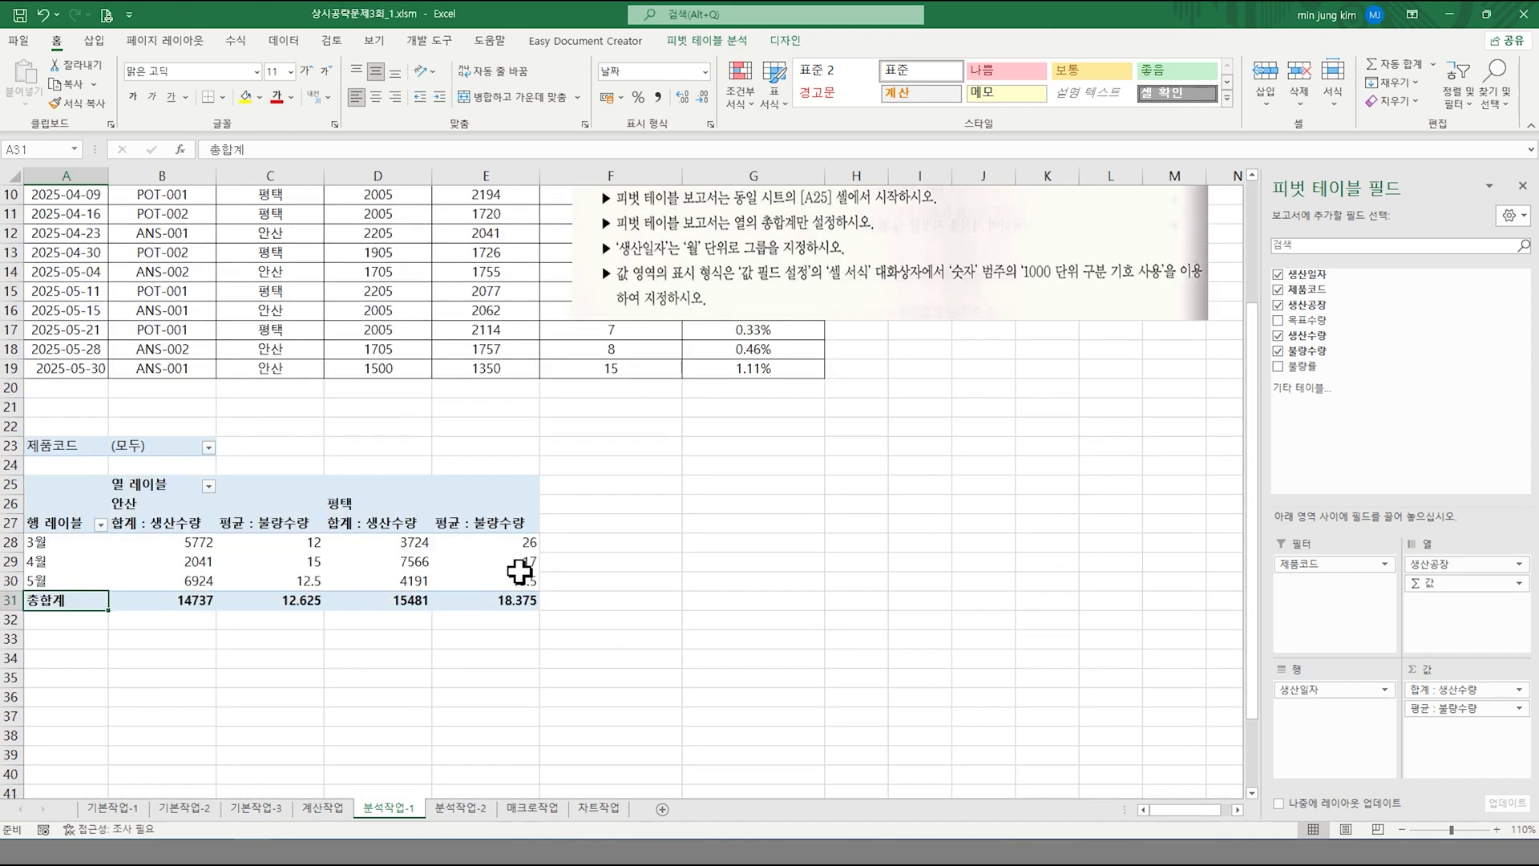
scroll(520, 571, up, 2)
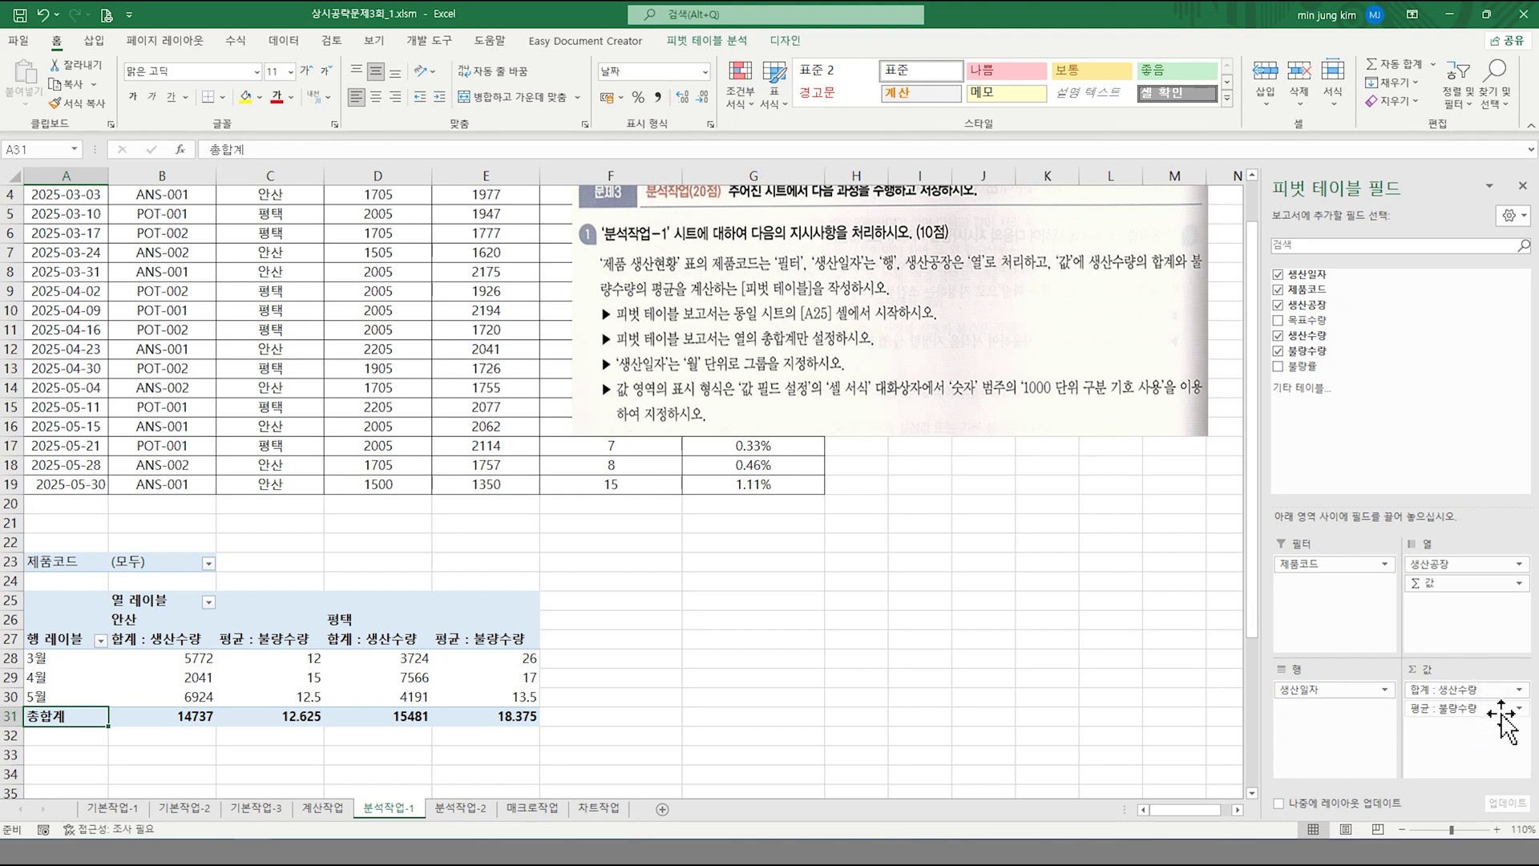
click(1467, 691)
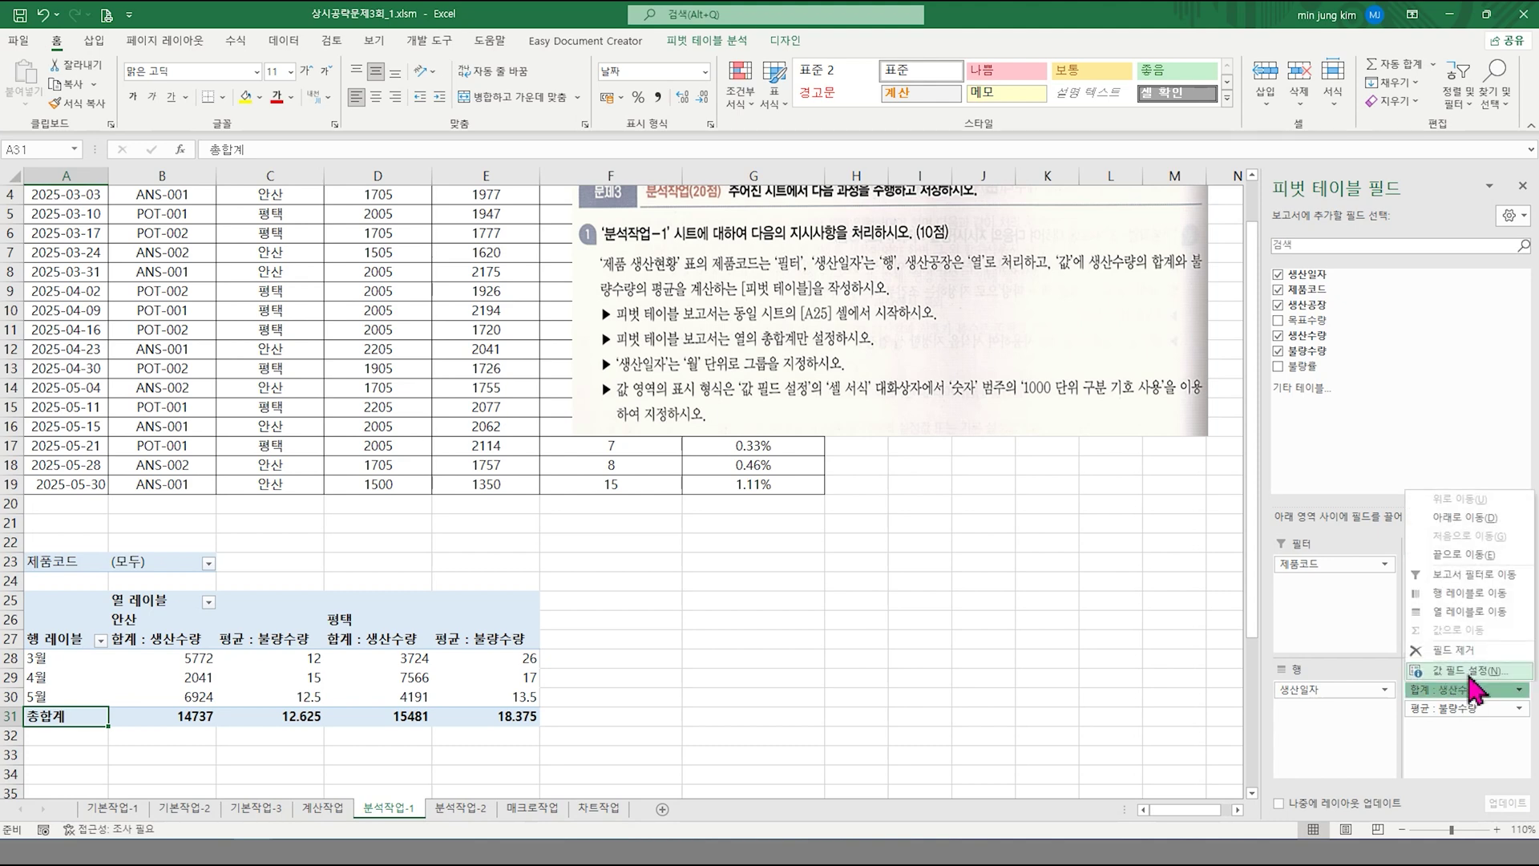
click(1470, 673)
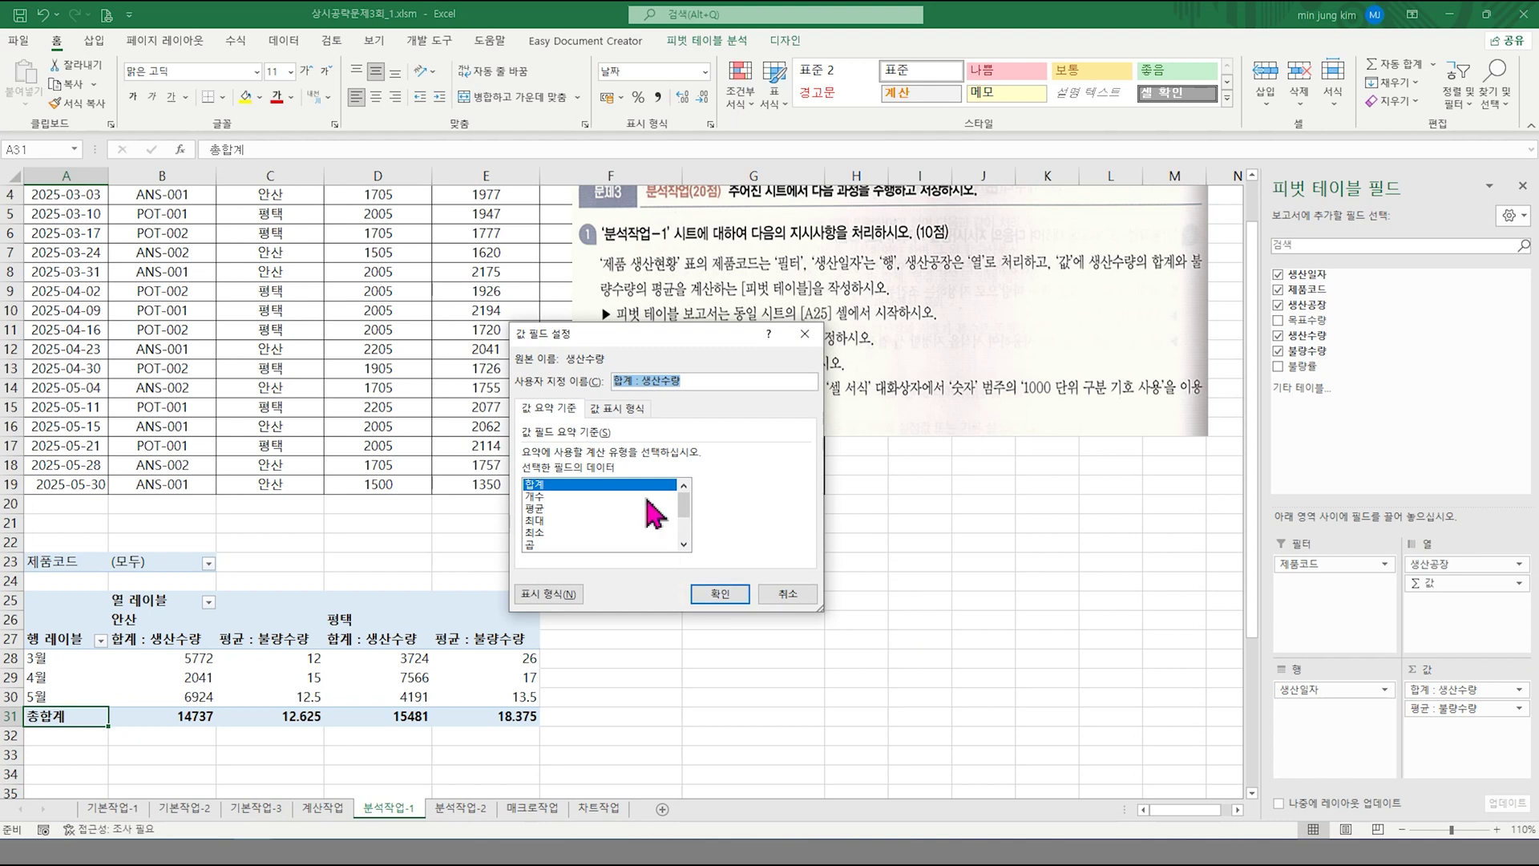
click(567, 595)
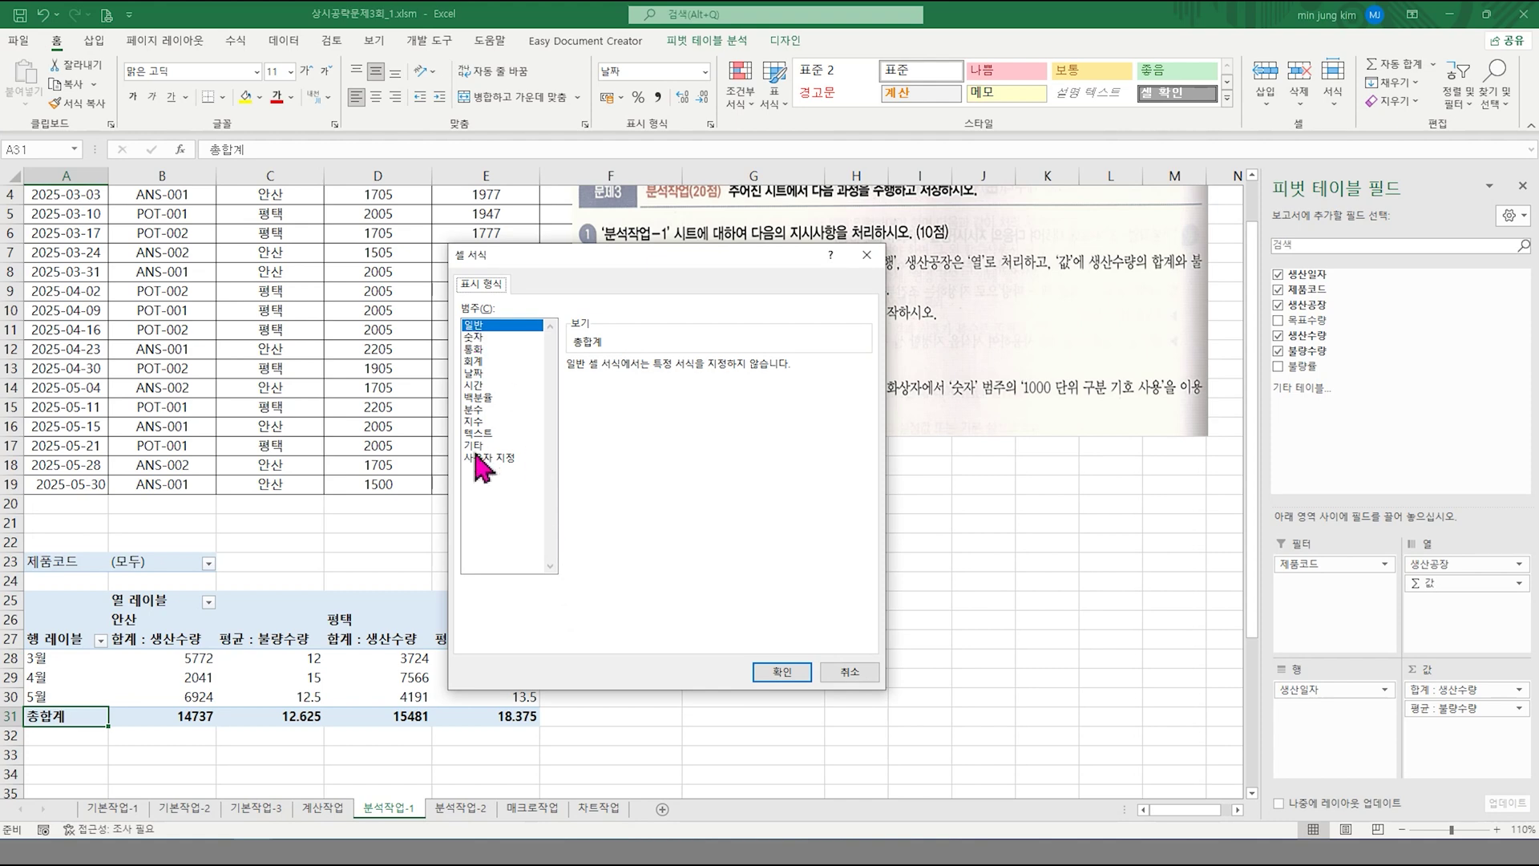
click(484, 339)
click(572, 391)
click(785, 674)
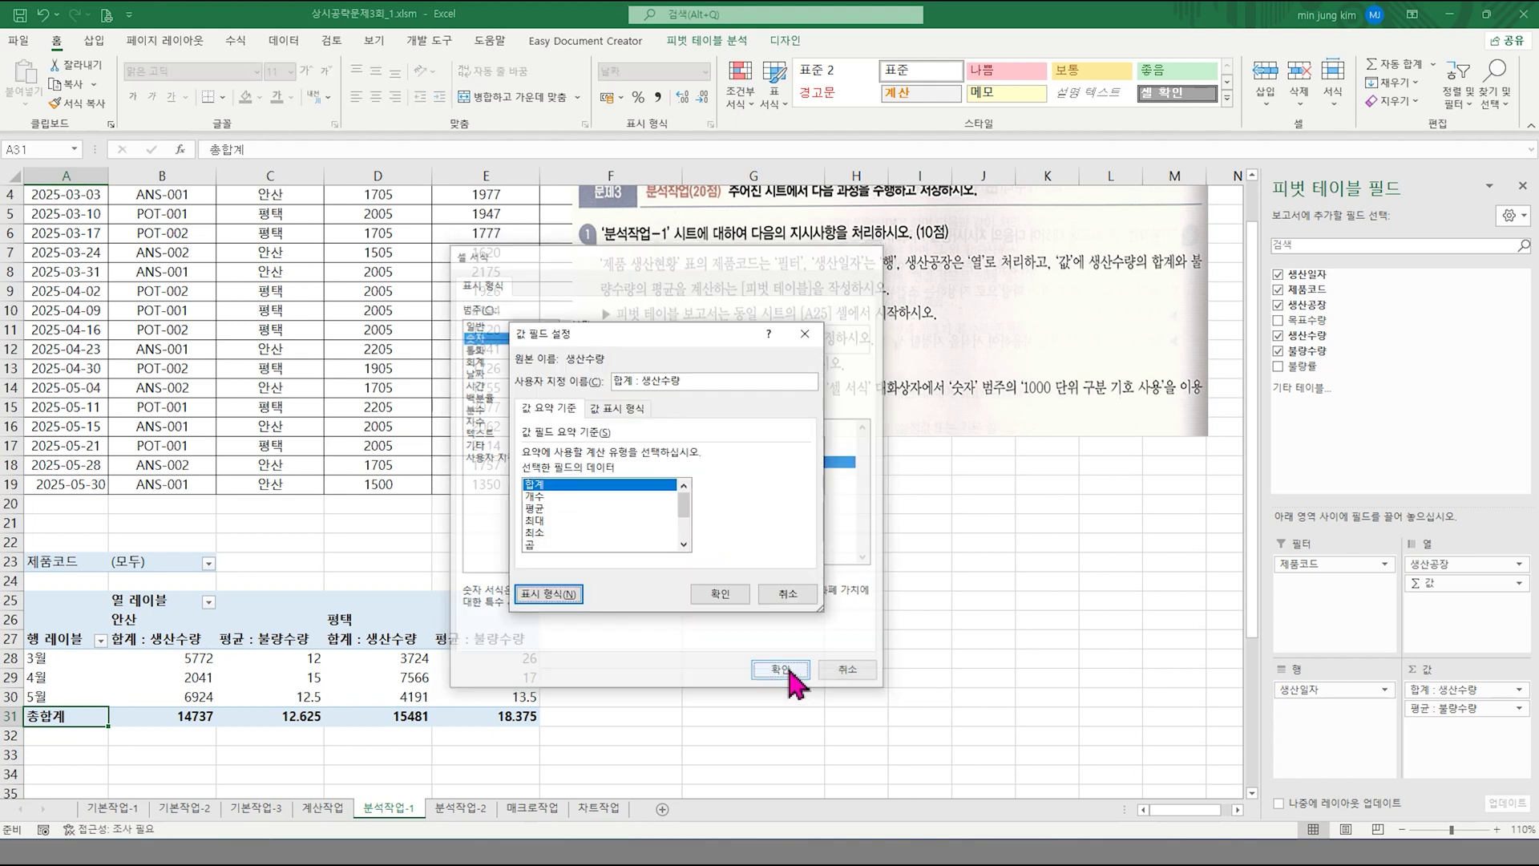
click(725, 597)
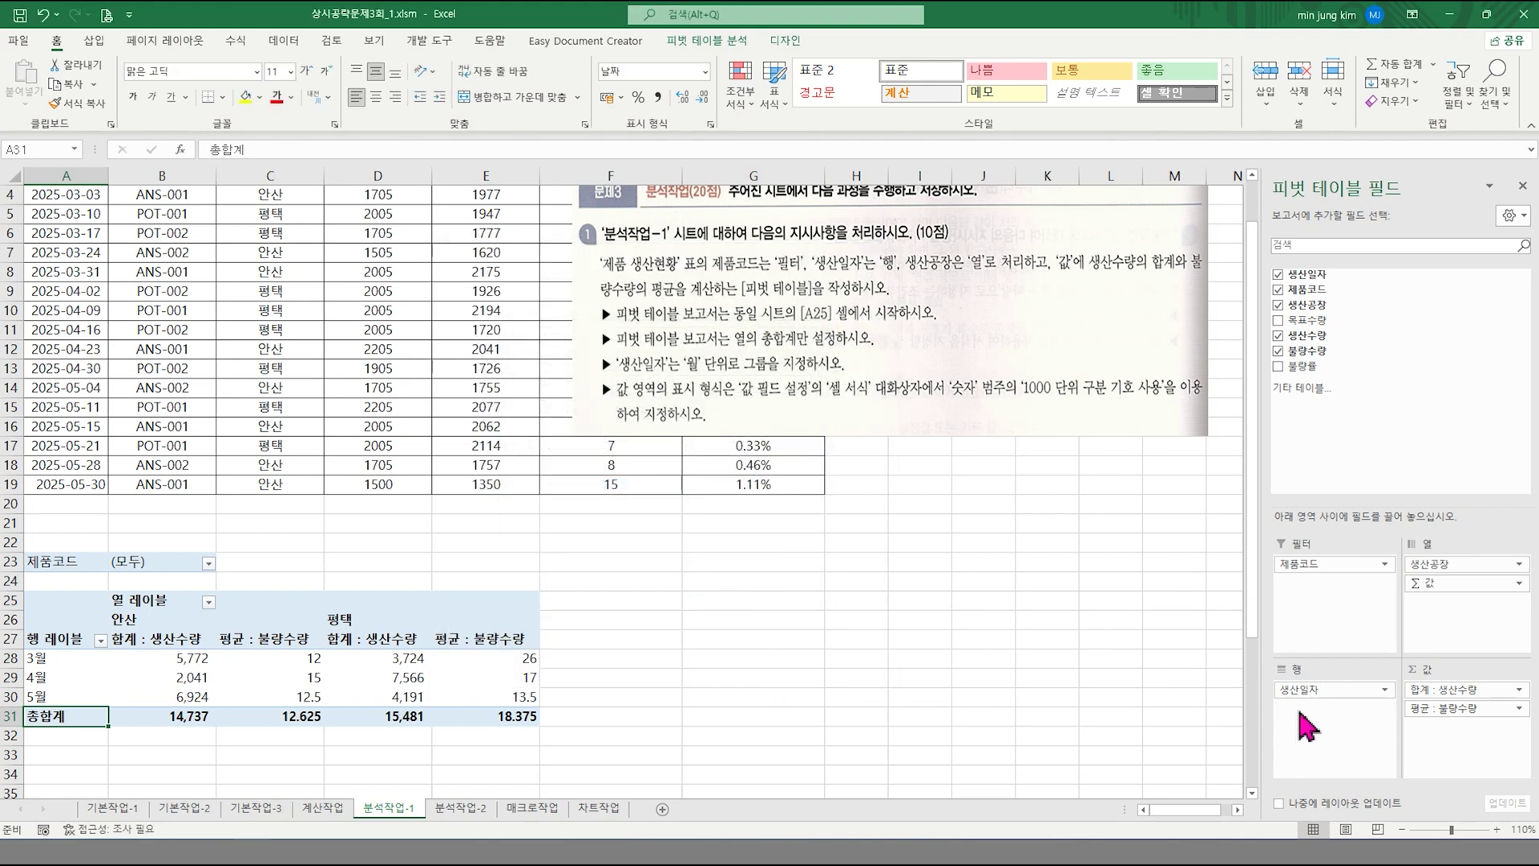
- Apply the 숫자 category with the 1000 단위 구분 기호 option to the 평균 : 불량수량 value field
click(1468, 713)
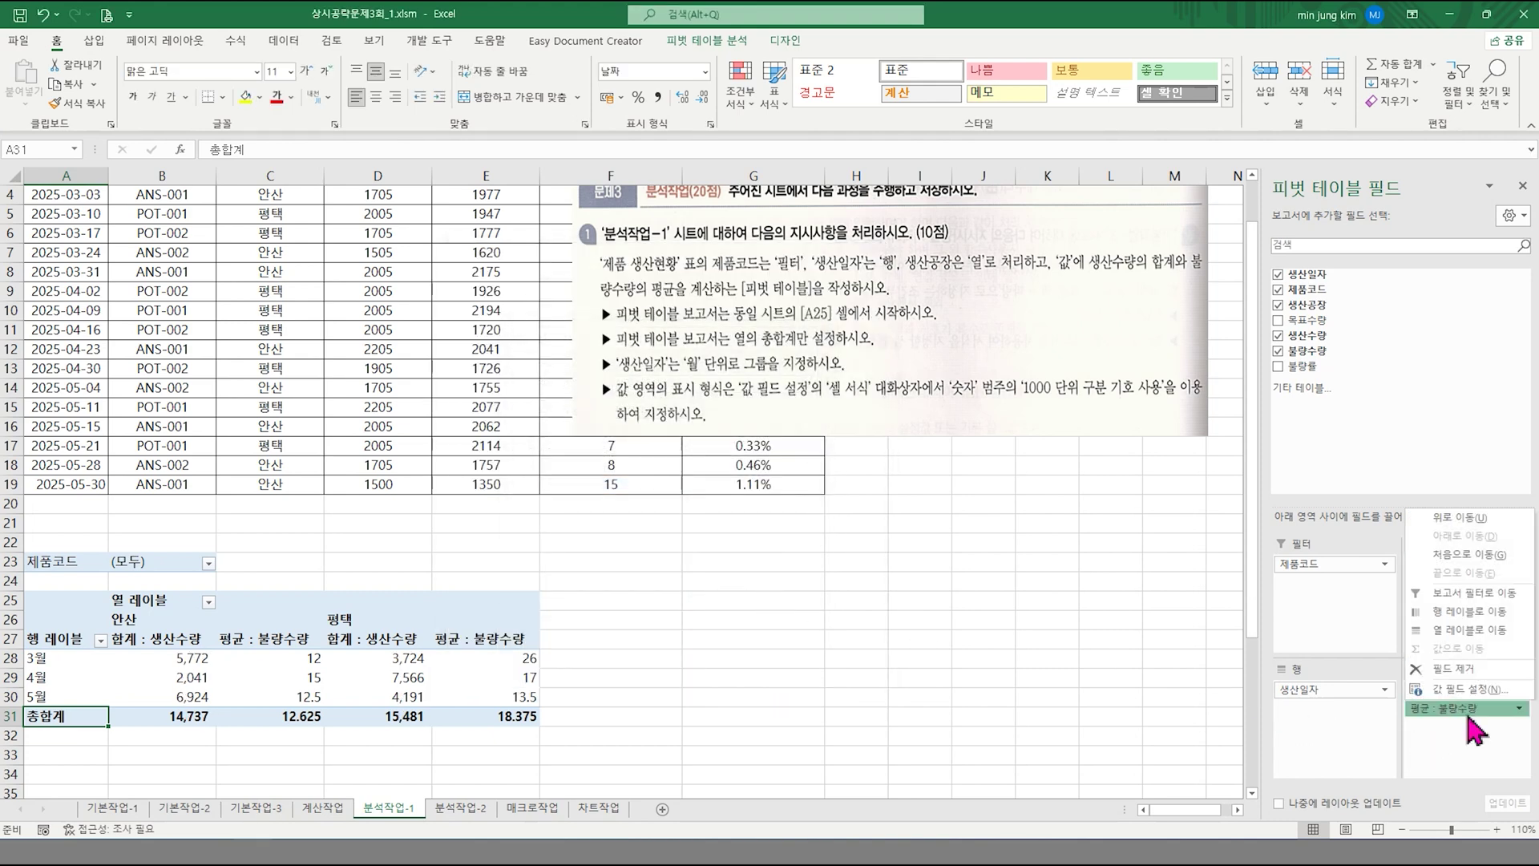
click(1459, 689)
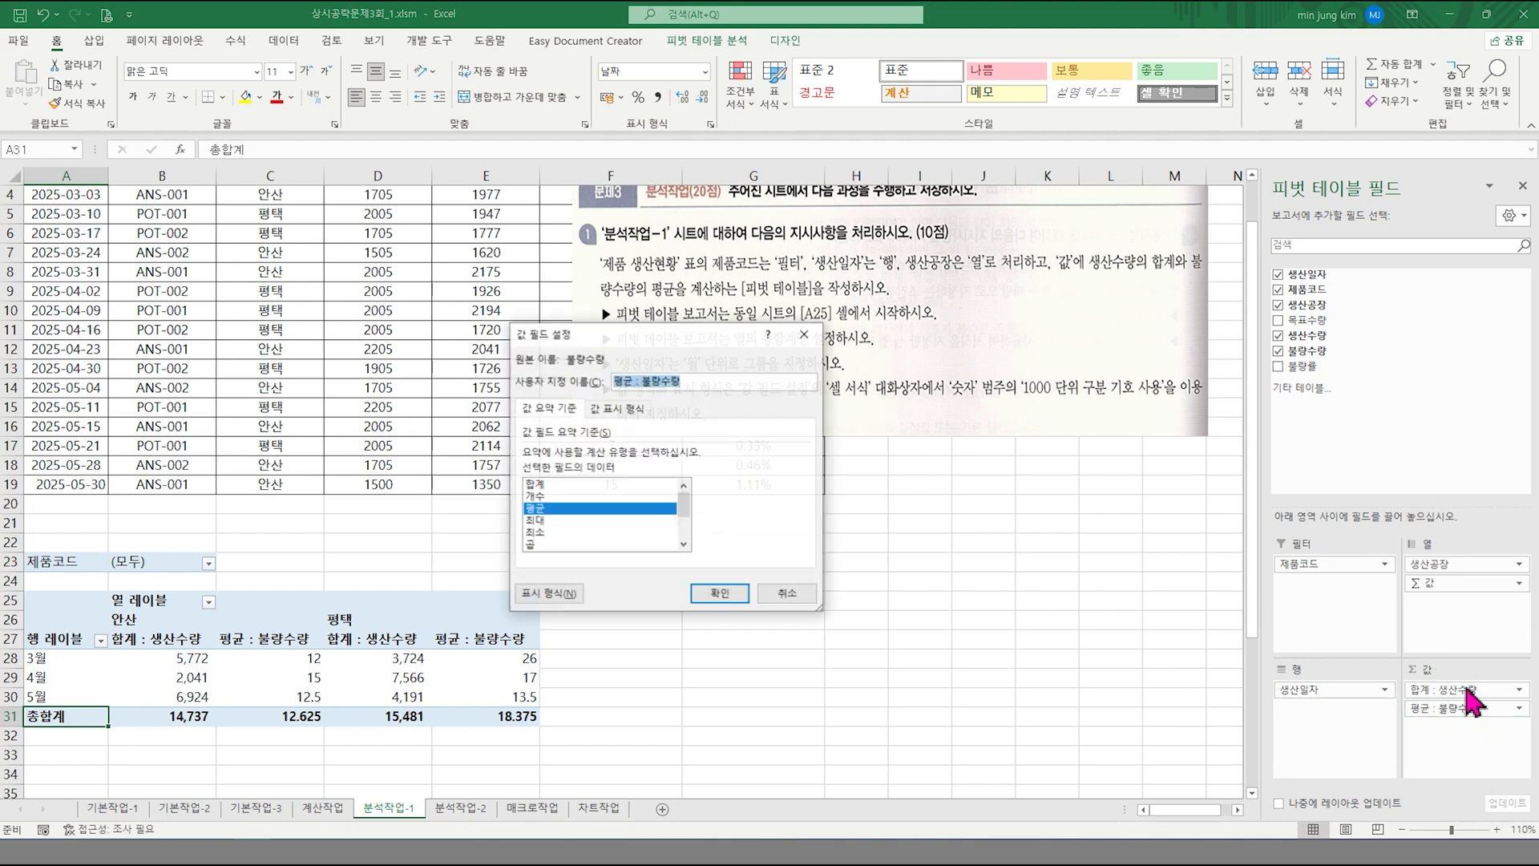
click(561, 595)
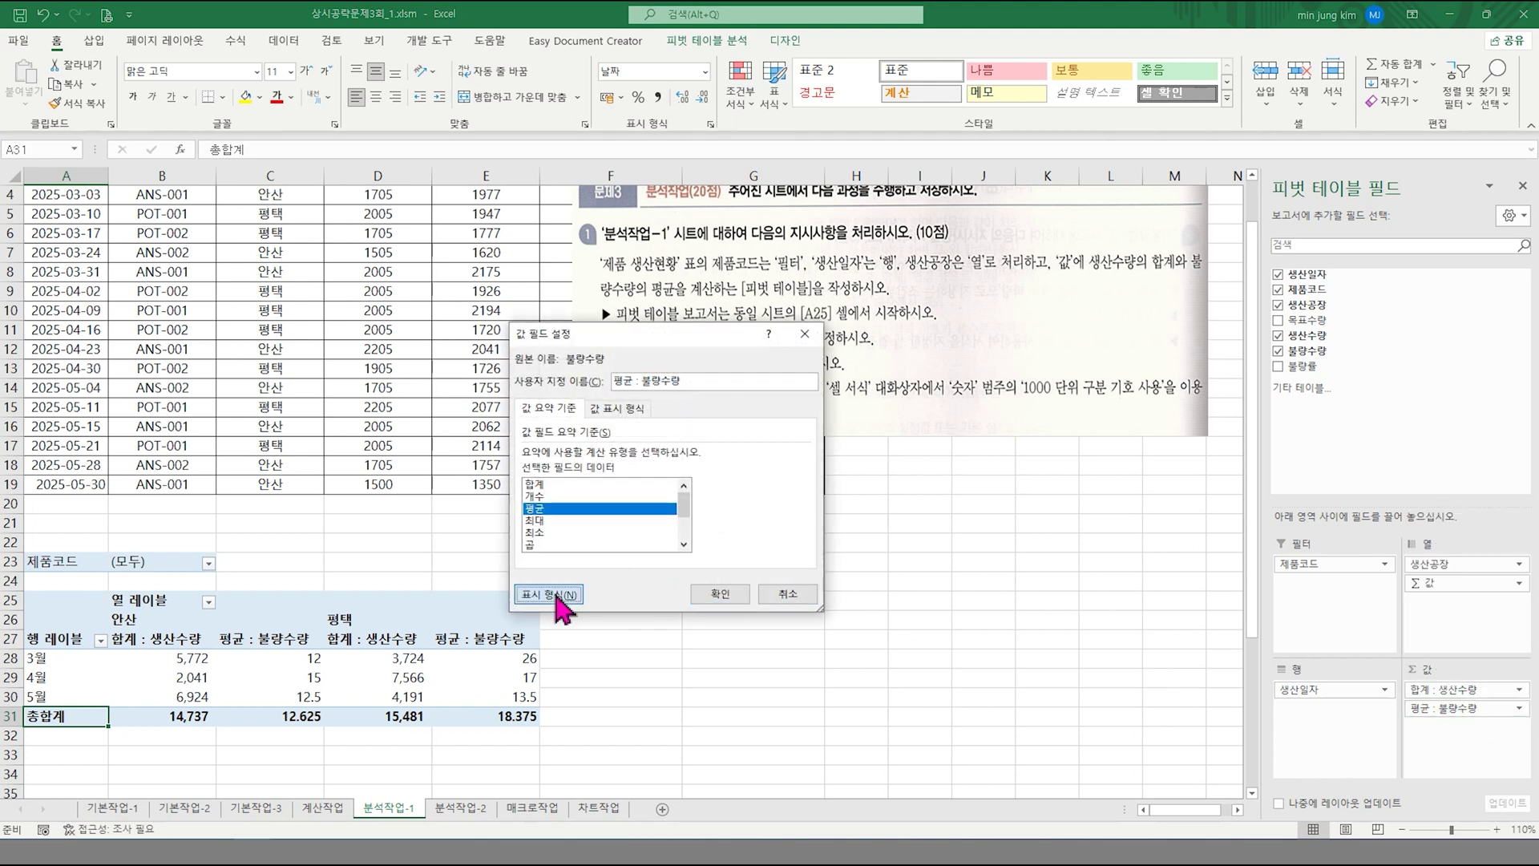
click(505, 337)
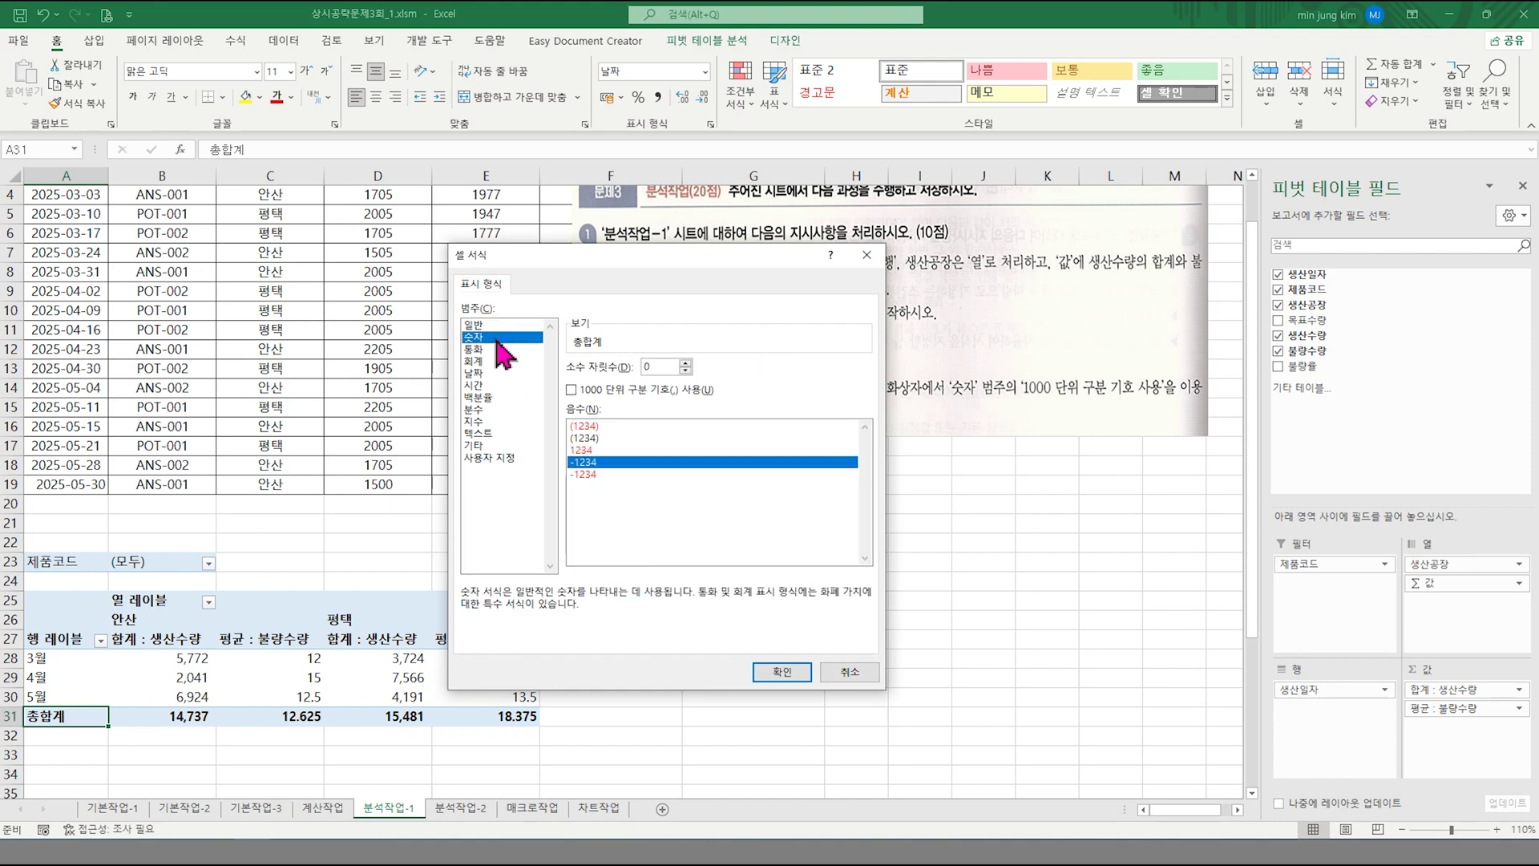
click(618, 391)
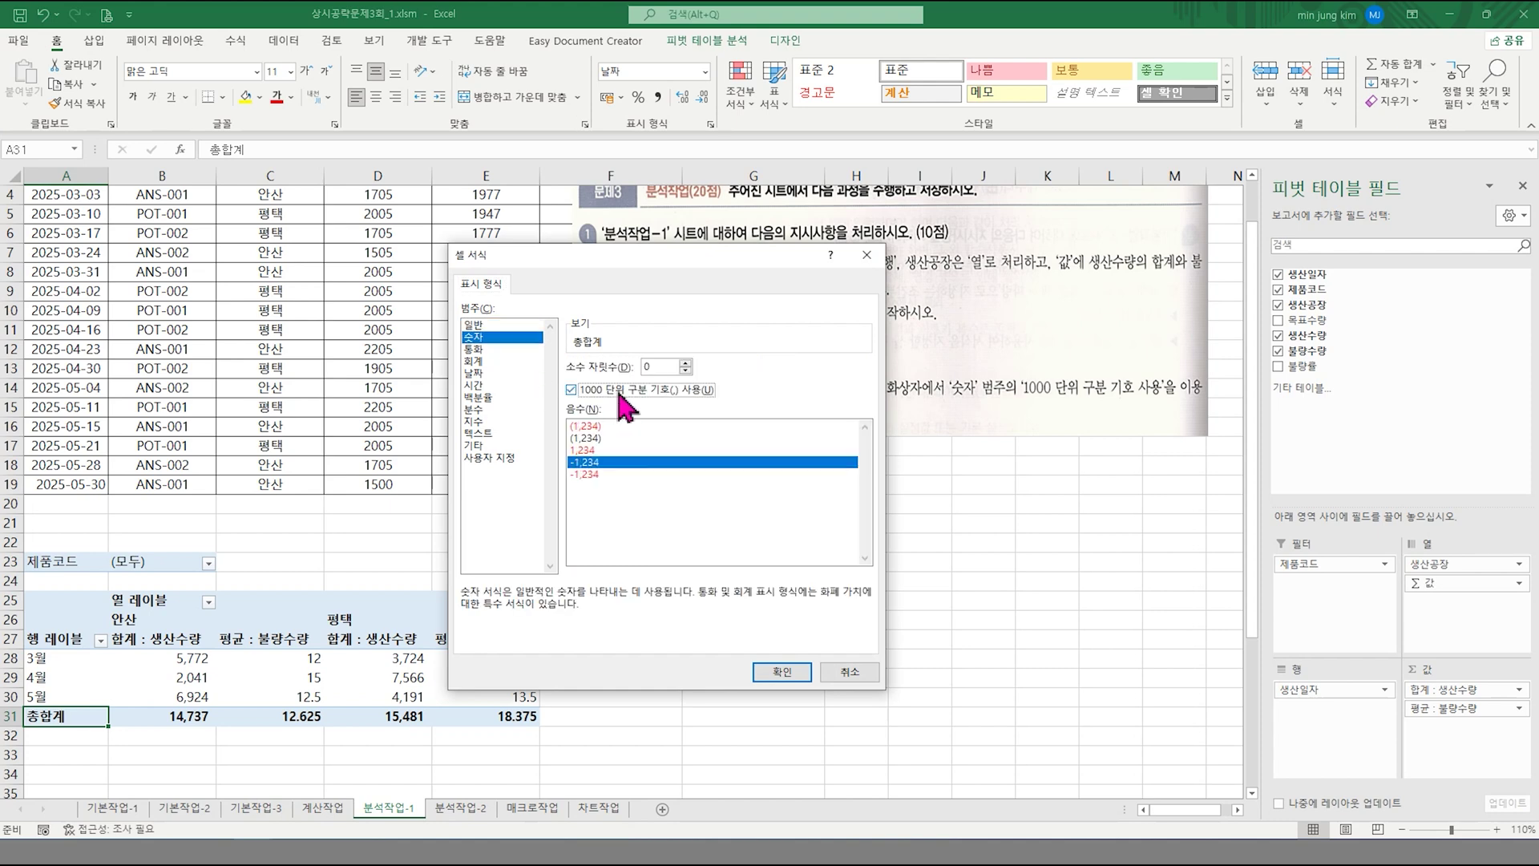
click(798, 673)
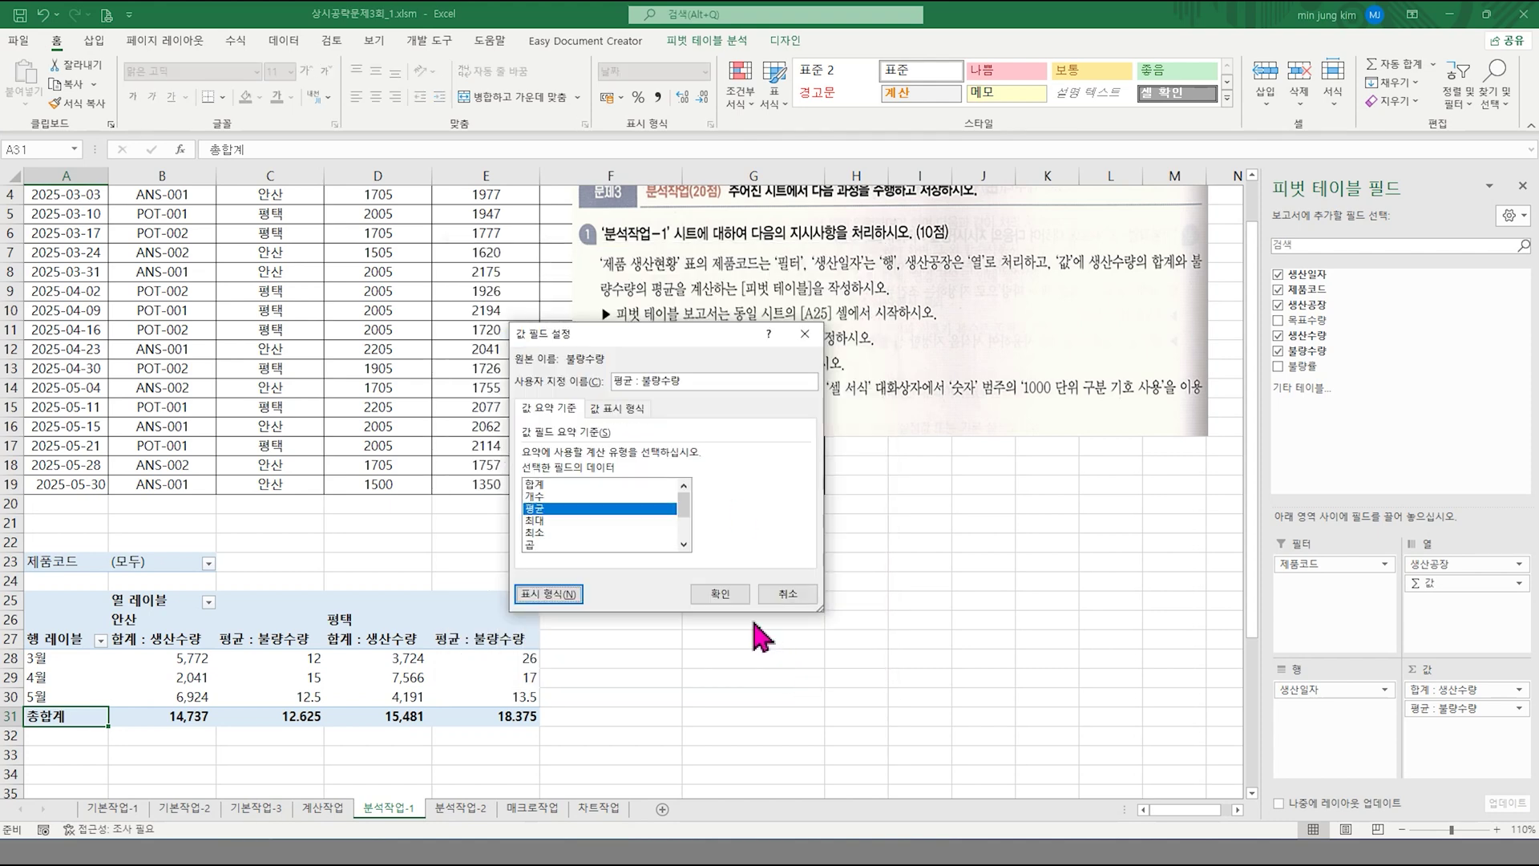
click(724, 596)
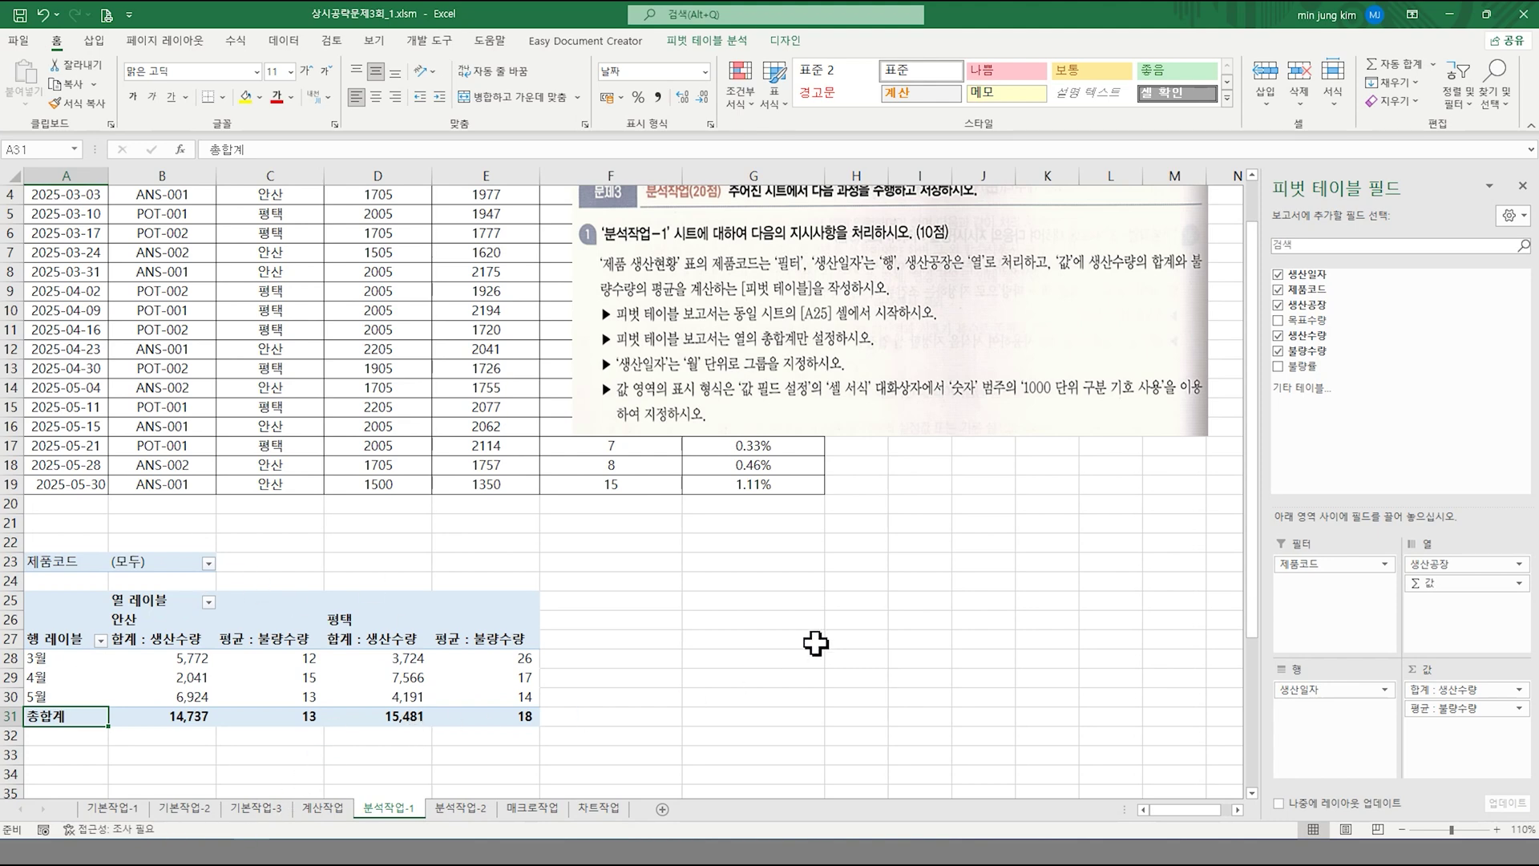
- Leave the finished pivot table and switch to the 분석작업-2 sheet
click(659, 680)
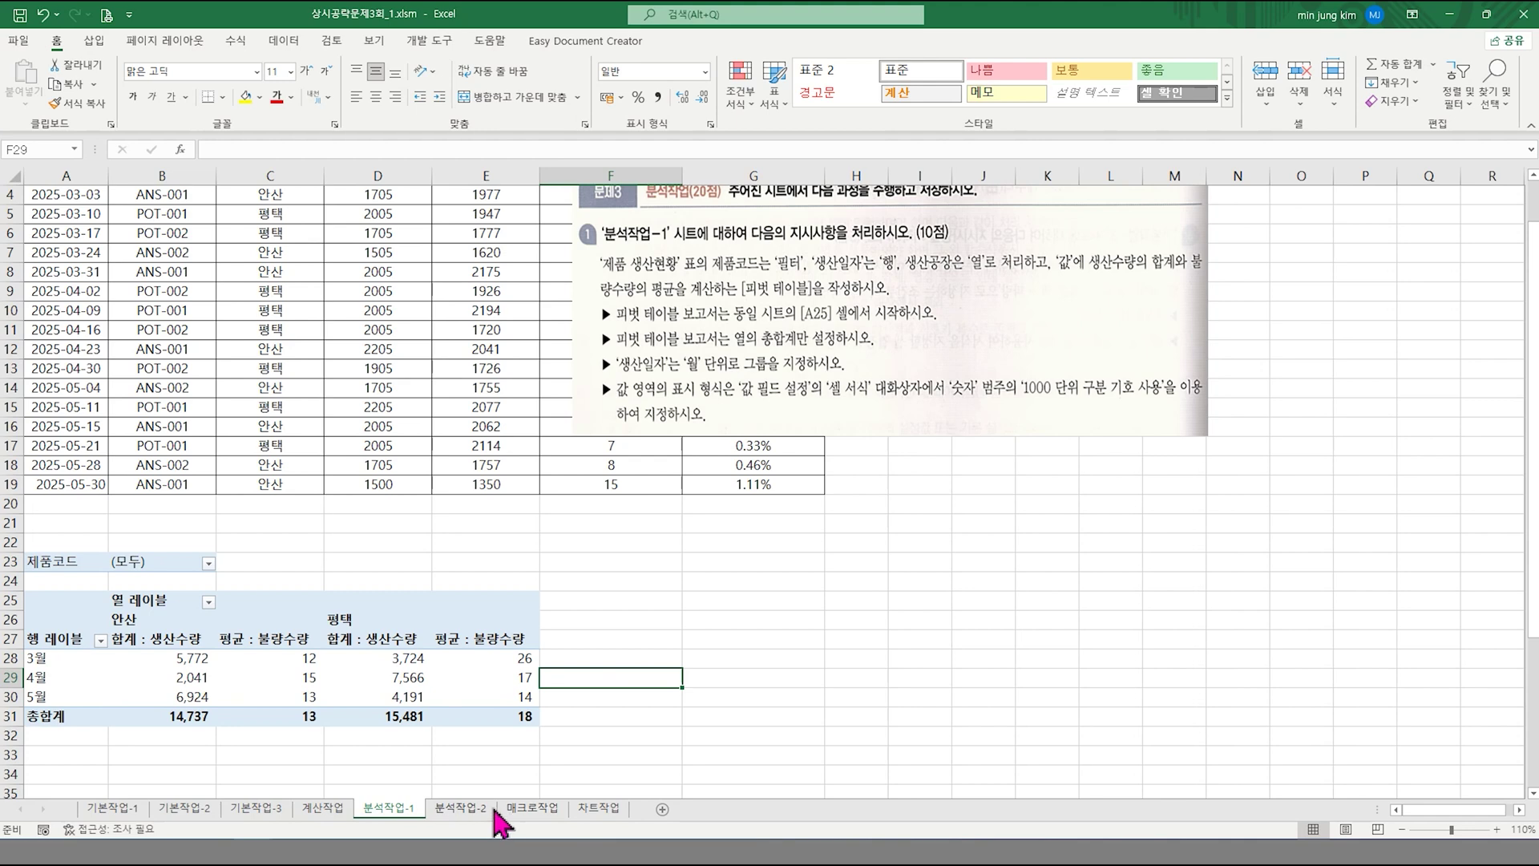
click(481, 811)
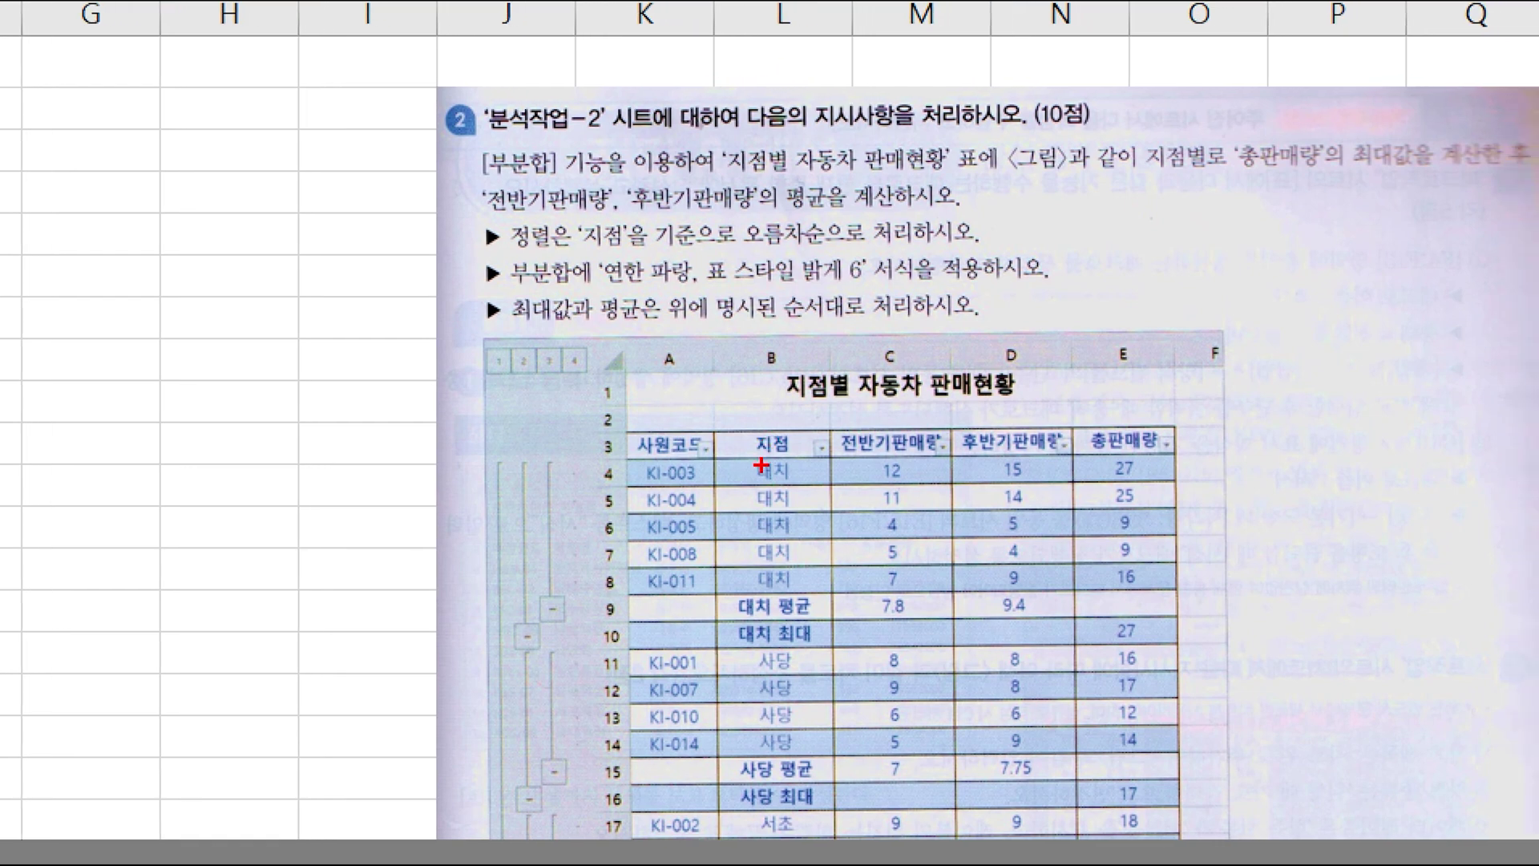
drag(709, 426, 849, 591)
drag(720, 637, 844, 773)
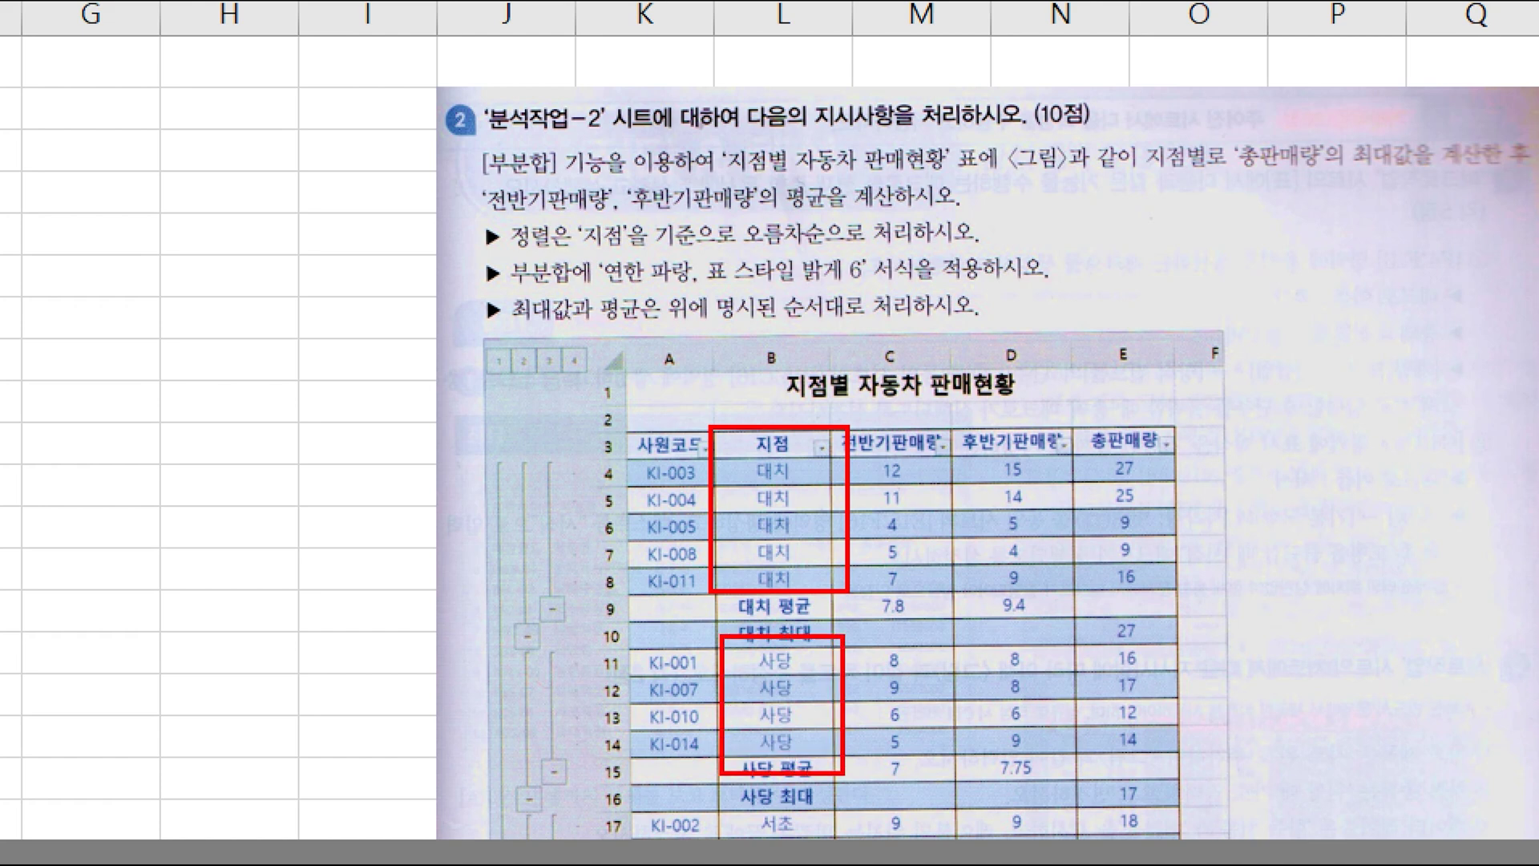
drag(724, 806, 829, 840)
mouse_move(830, 506)
mouse_down()
mouse_move(890, 564)
mouse_move(911, 625)
mouse_move(811, 754)
mouse_move(918, 797)
mouse_move(882, 838)
mouse_up()
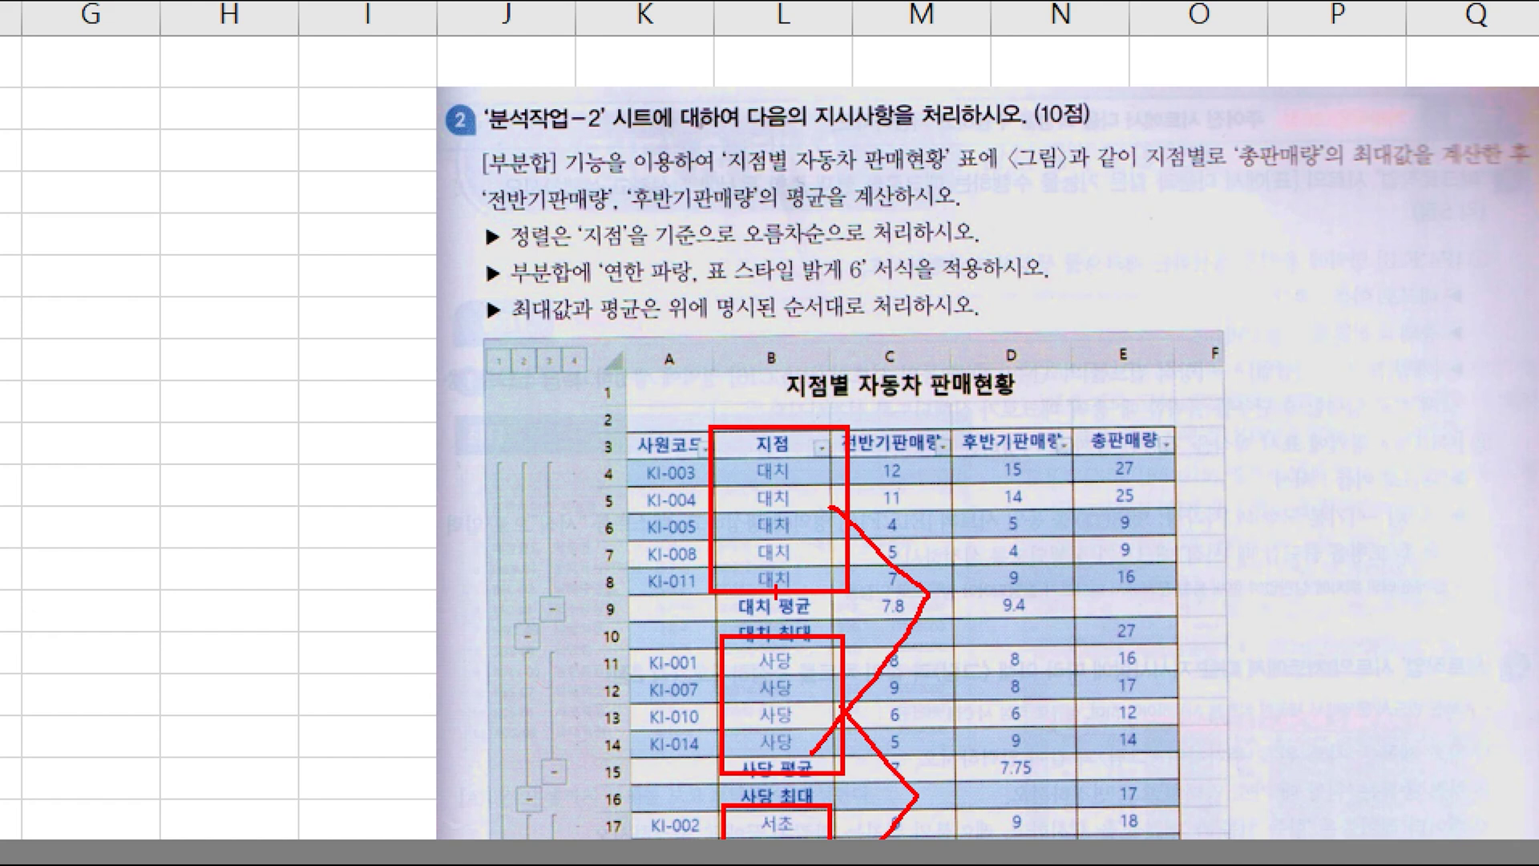
mouse_move(794, 454)
mouse_down()
mouse_move(744, 461)
mouse_move(802, 458)
mouse_up()
drag(745, 483, 802, 480)
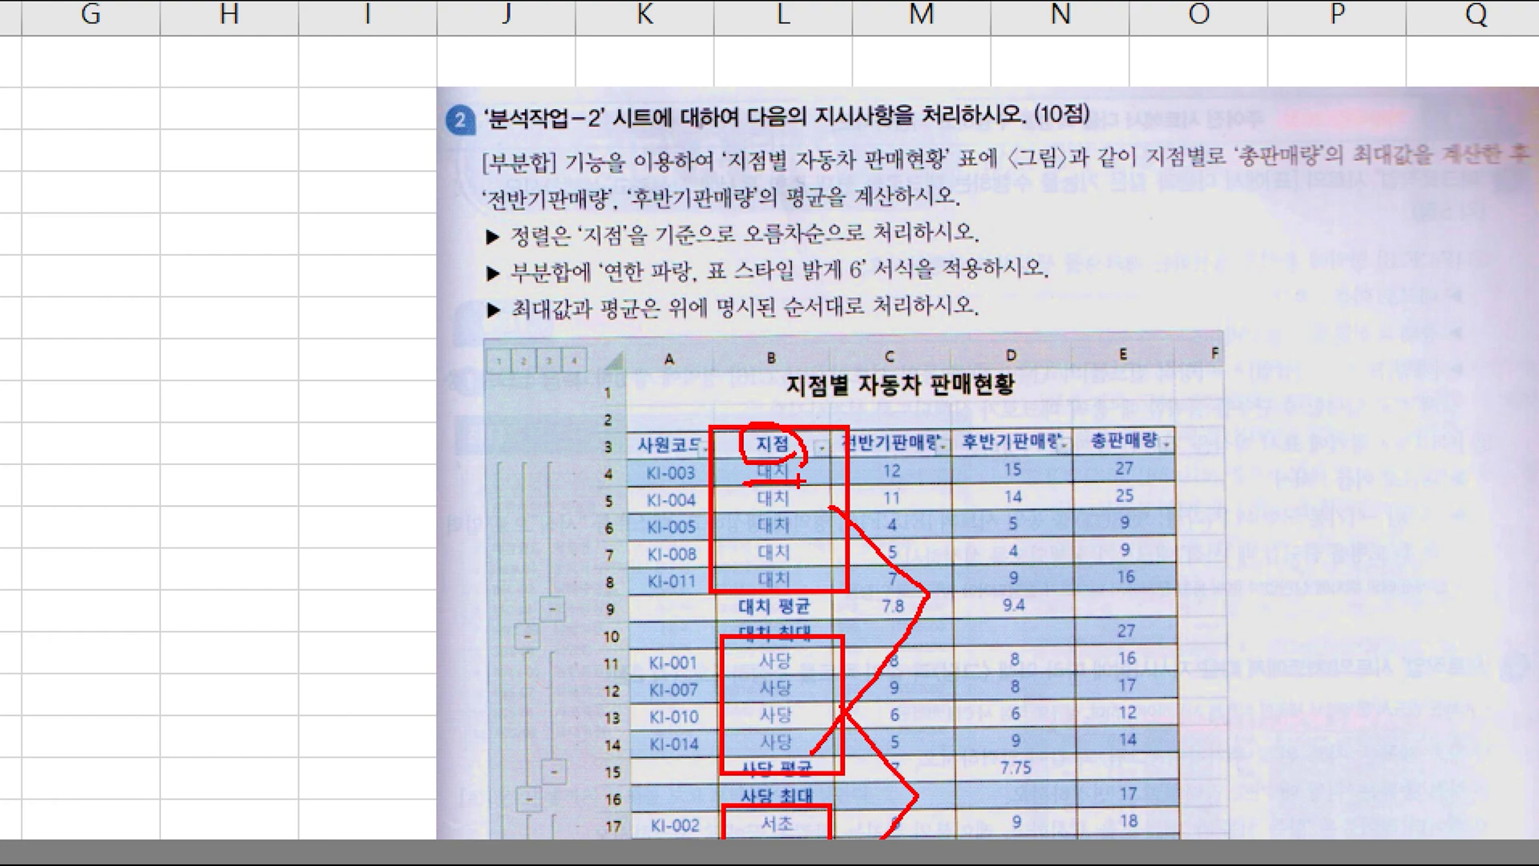
key(Escape)
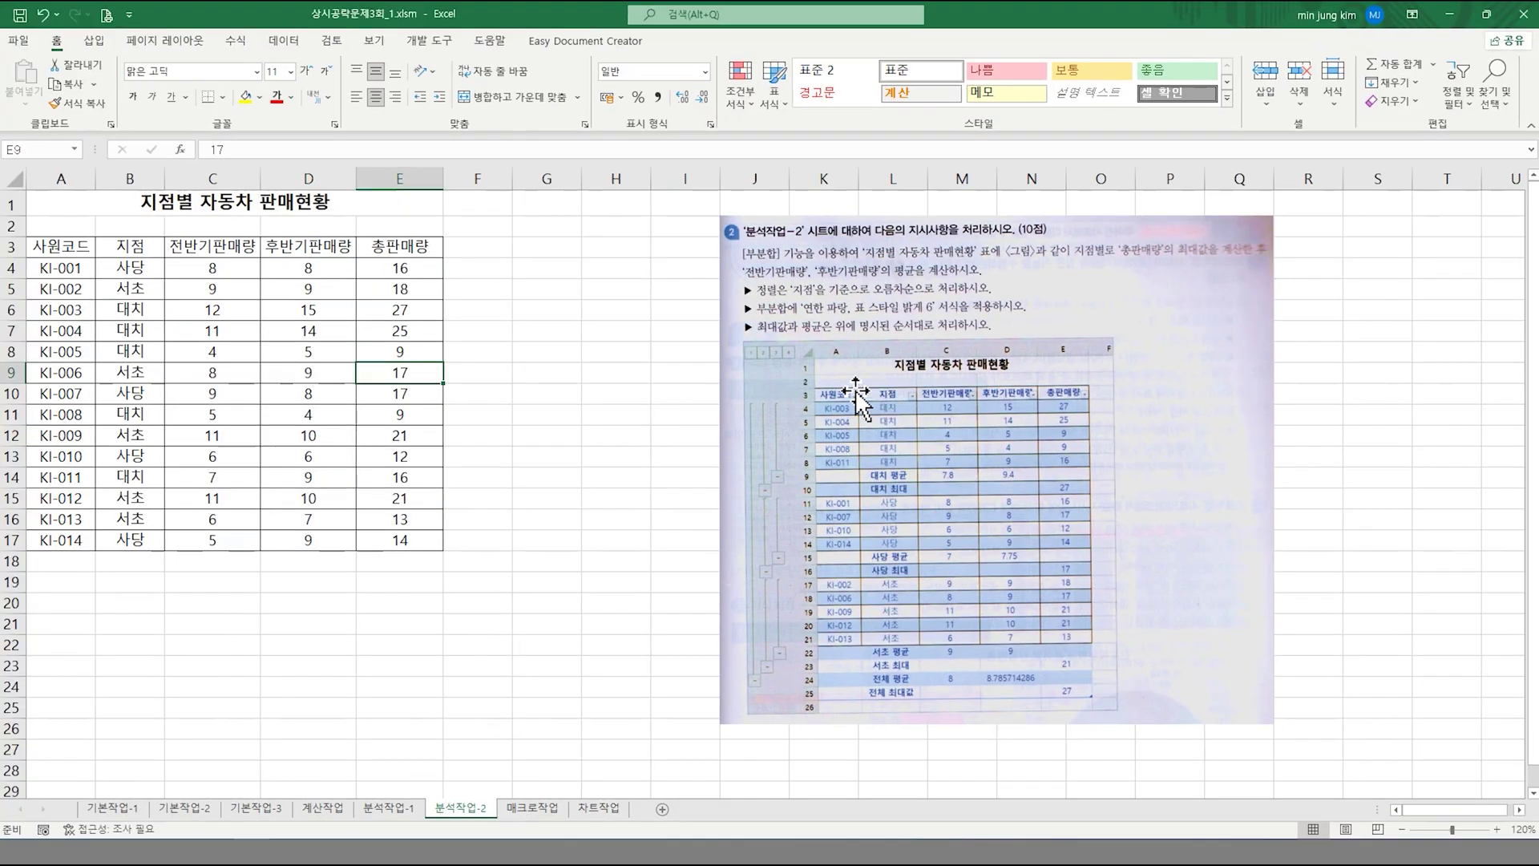
- Sort the 지점별 자동차 판매현황 table by 지점 in ascending order
click(138, 244)
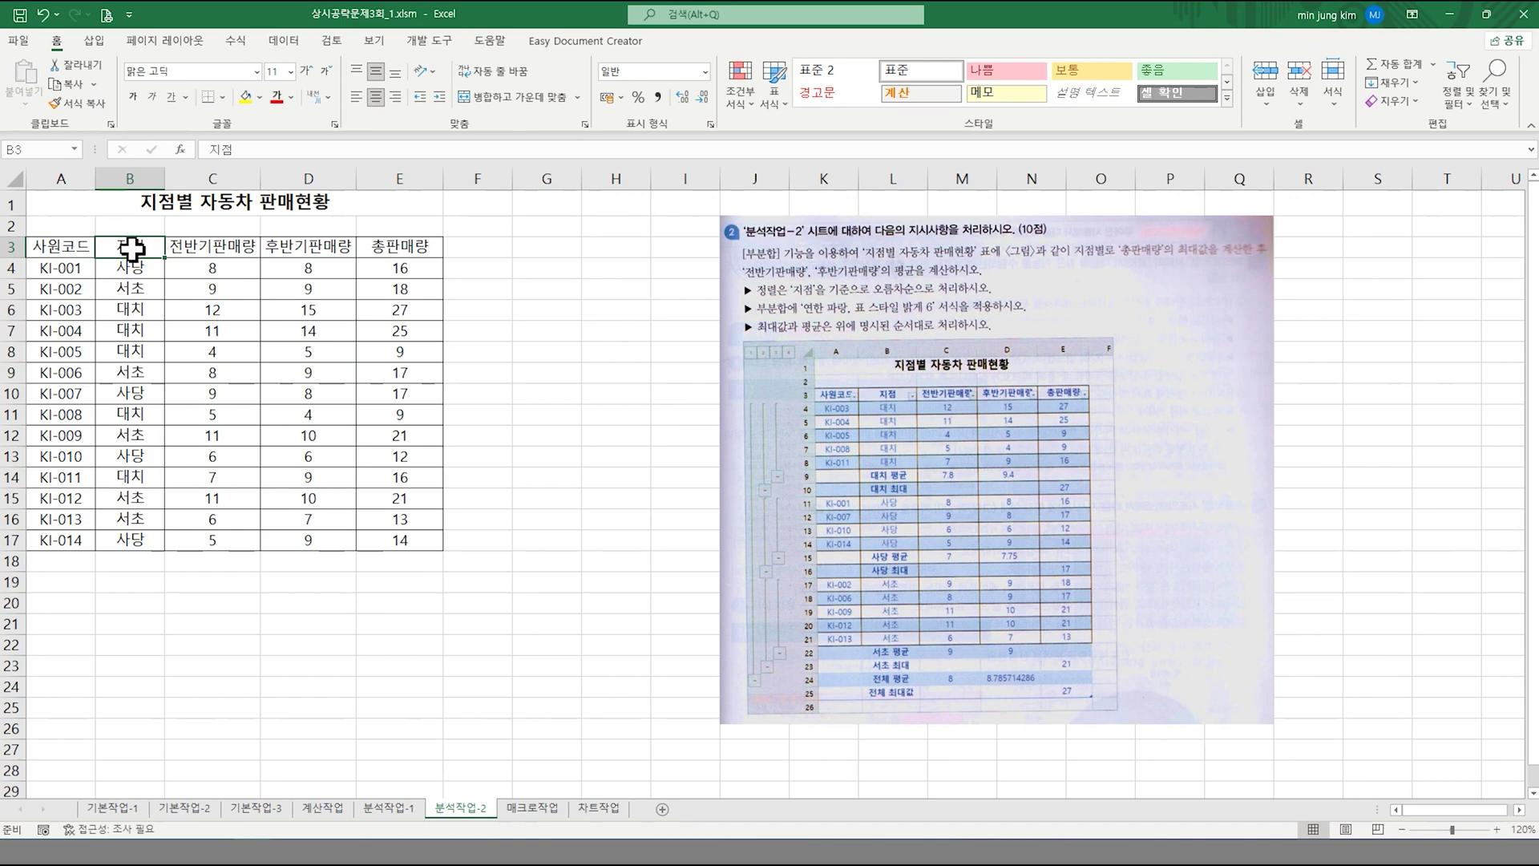
click(284, 40)
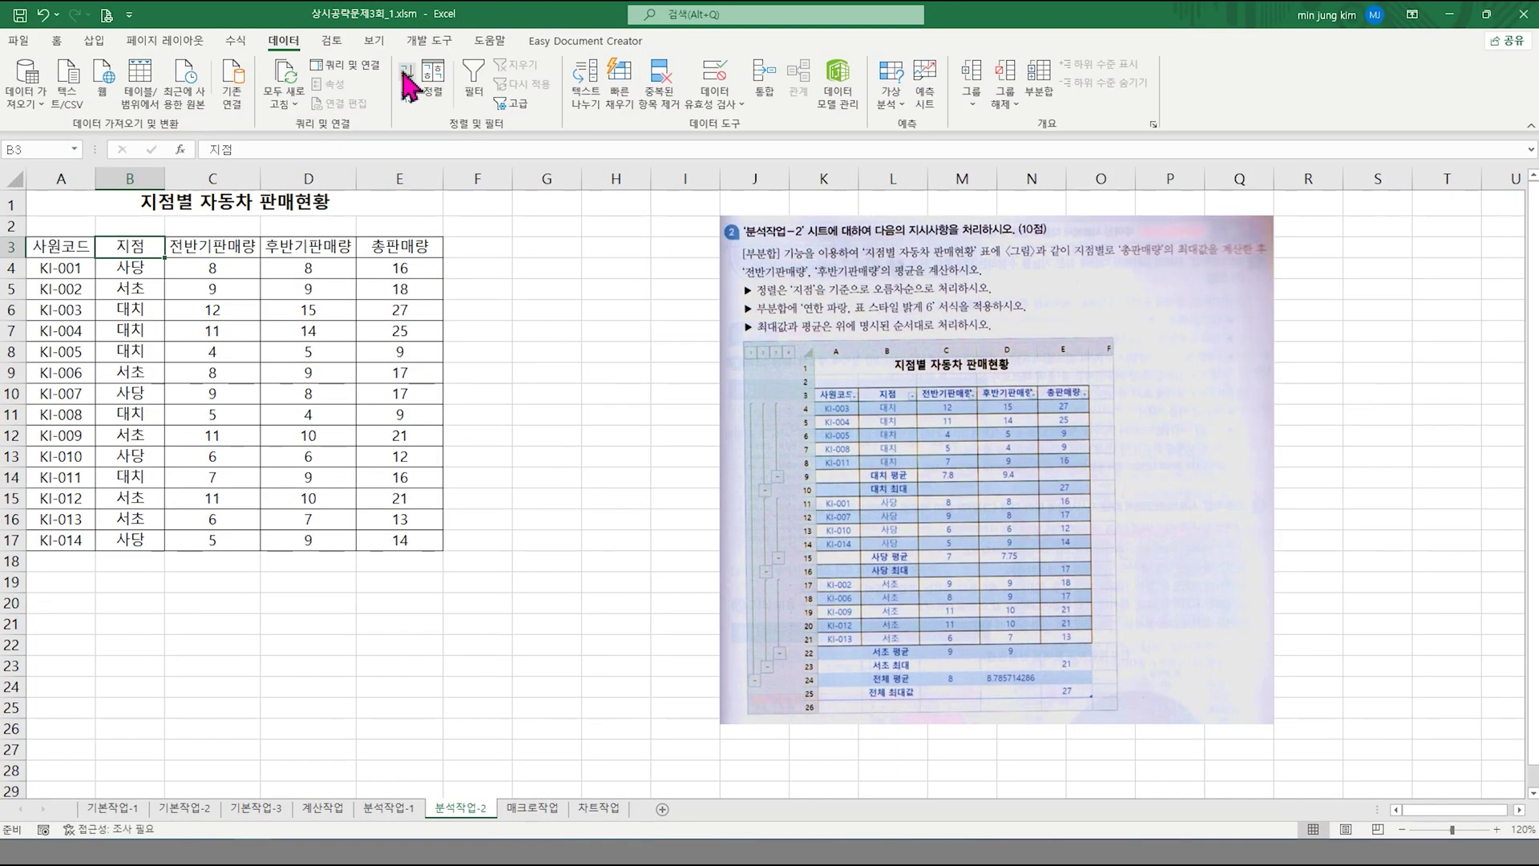
click(772, 142)
click(128, 304)
click(143, 392)
click(134, 493)
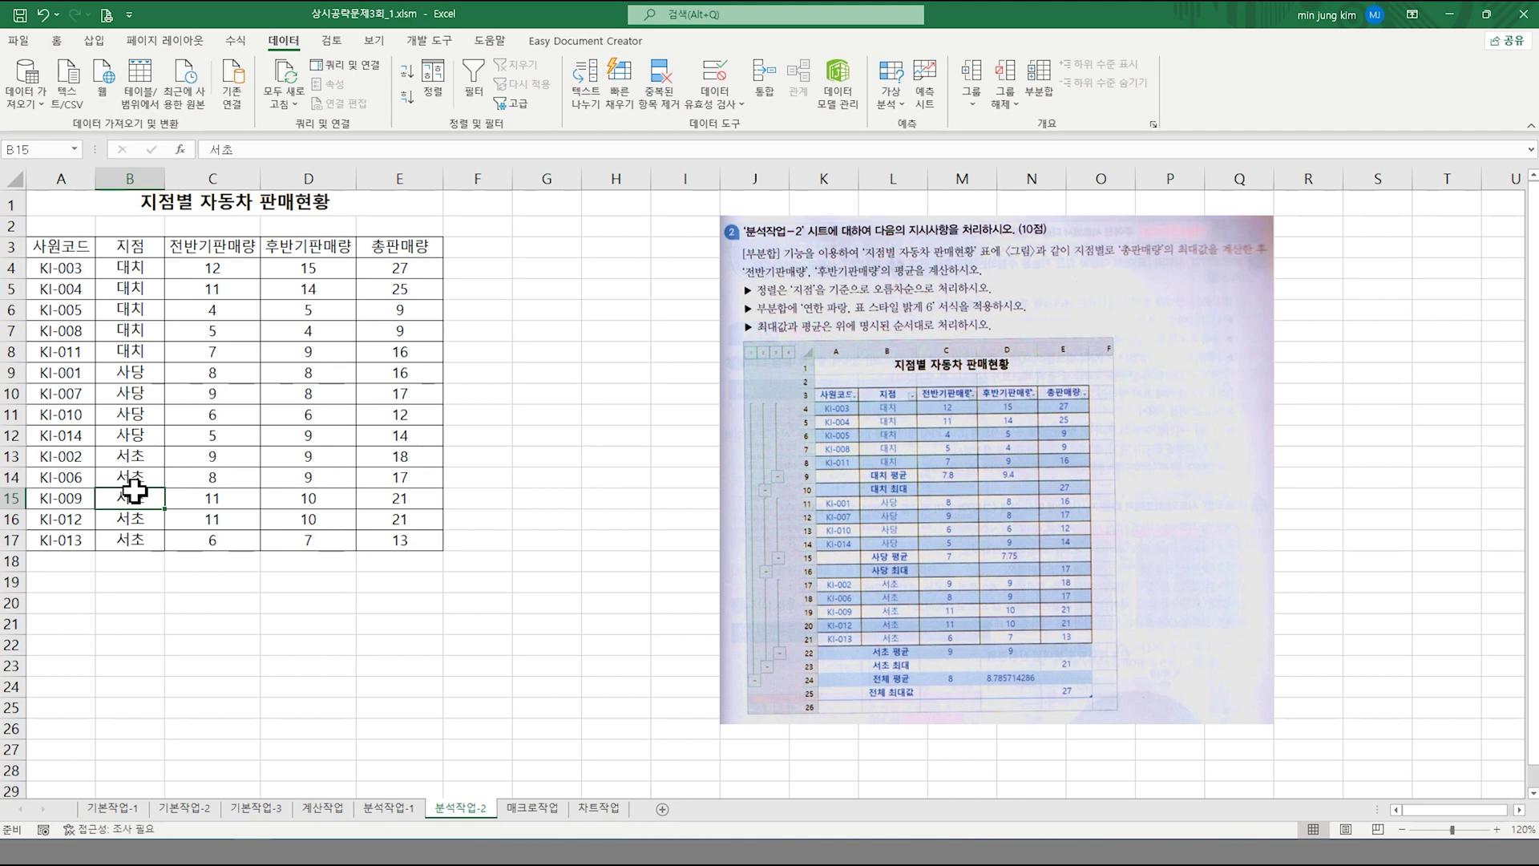
click(1041, 96)
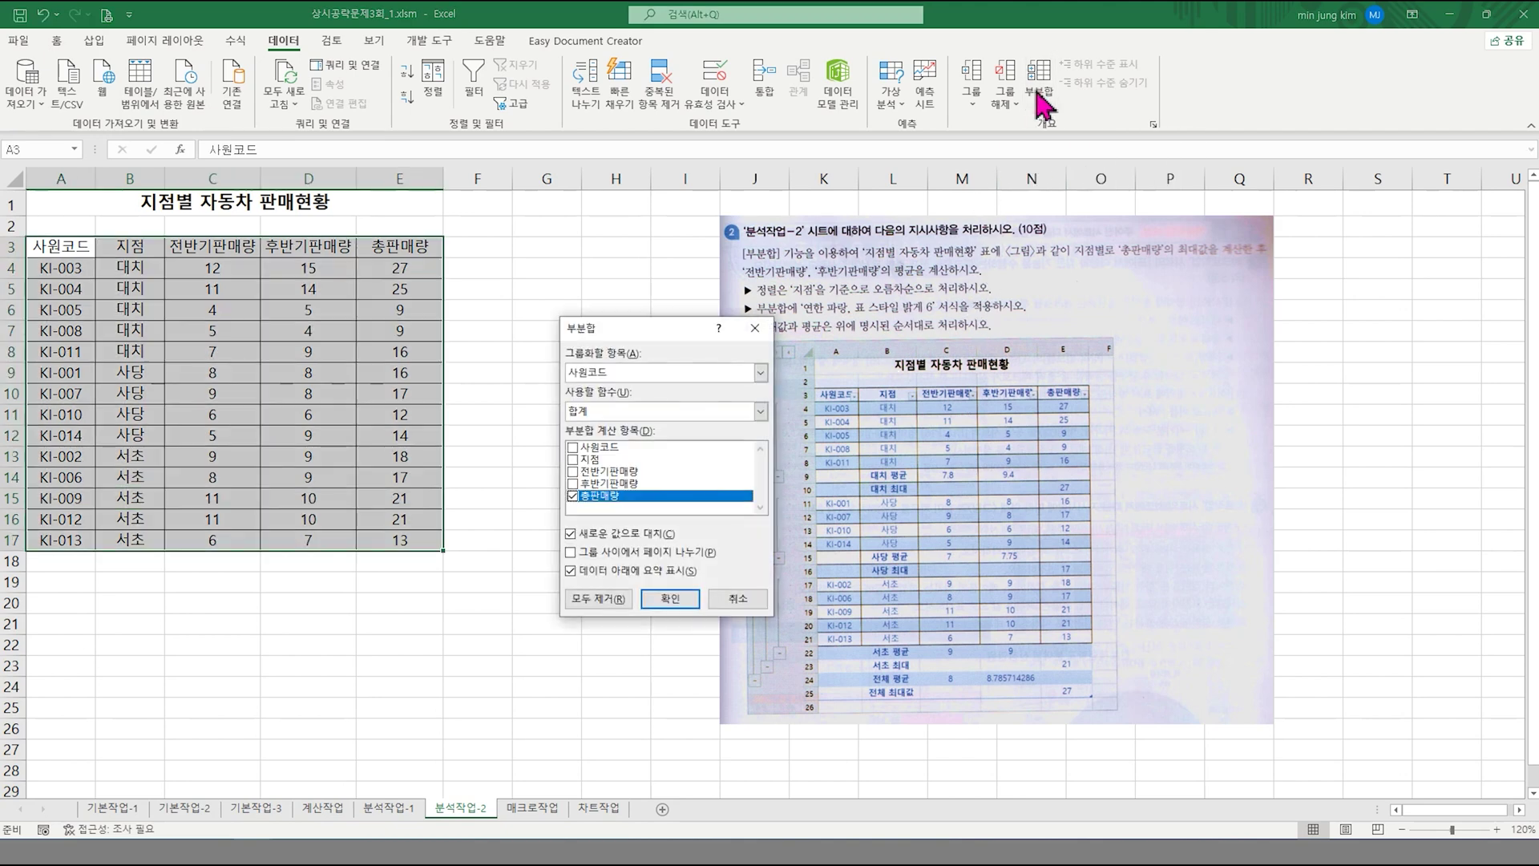
click(755, 328)
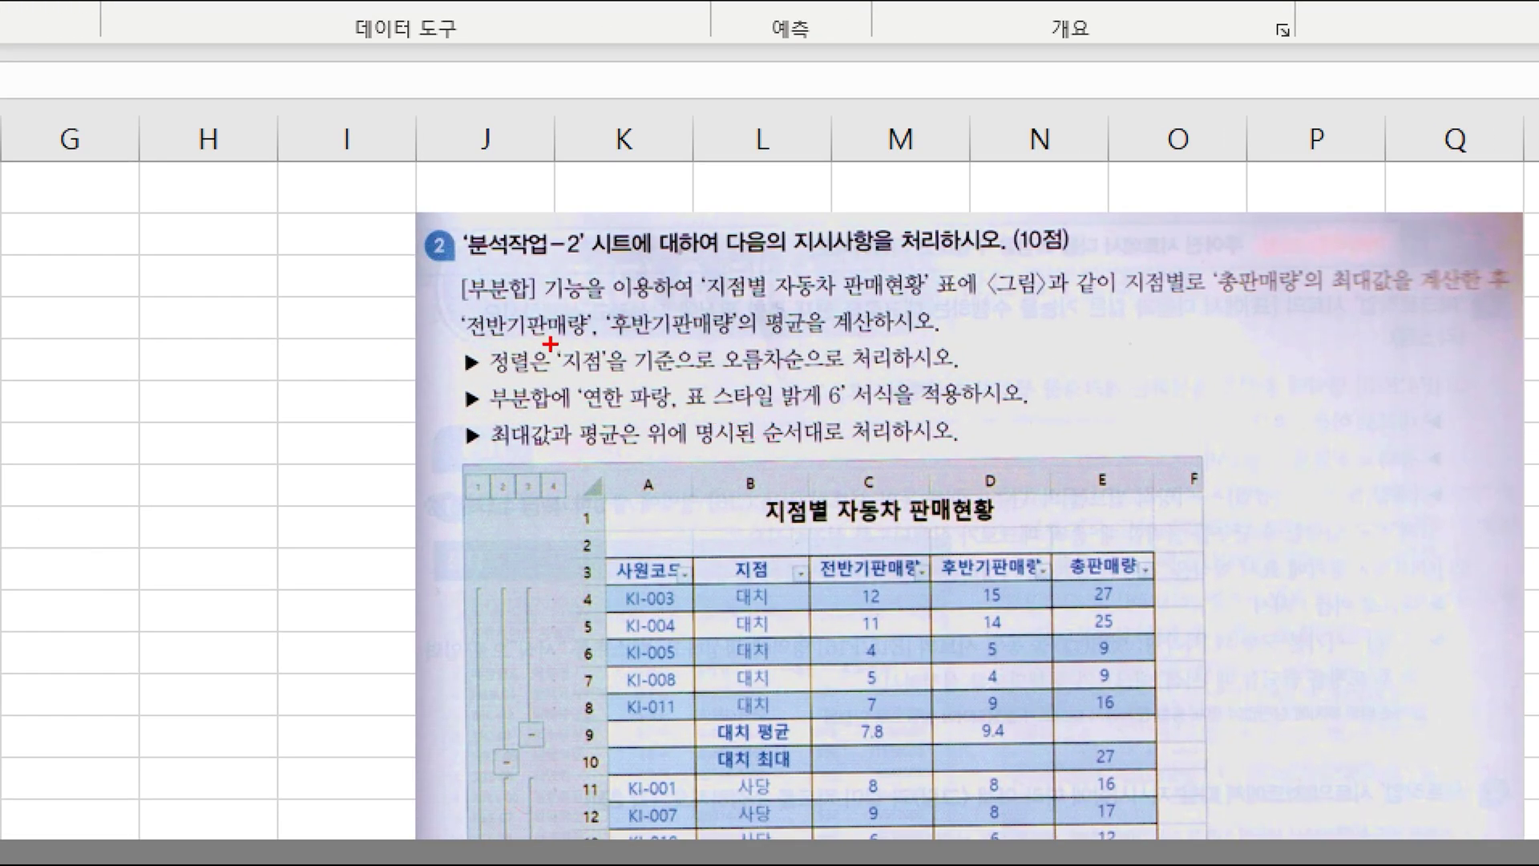
mouse_move(548, 337)
mouse_down()
mouse_move(633, 382)
mouse_move(904, 384)
mouse_up()
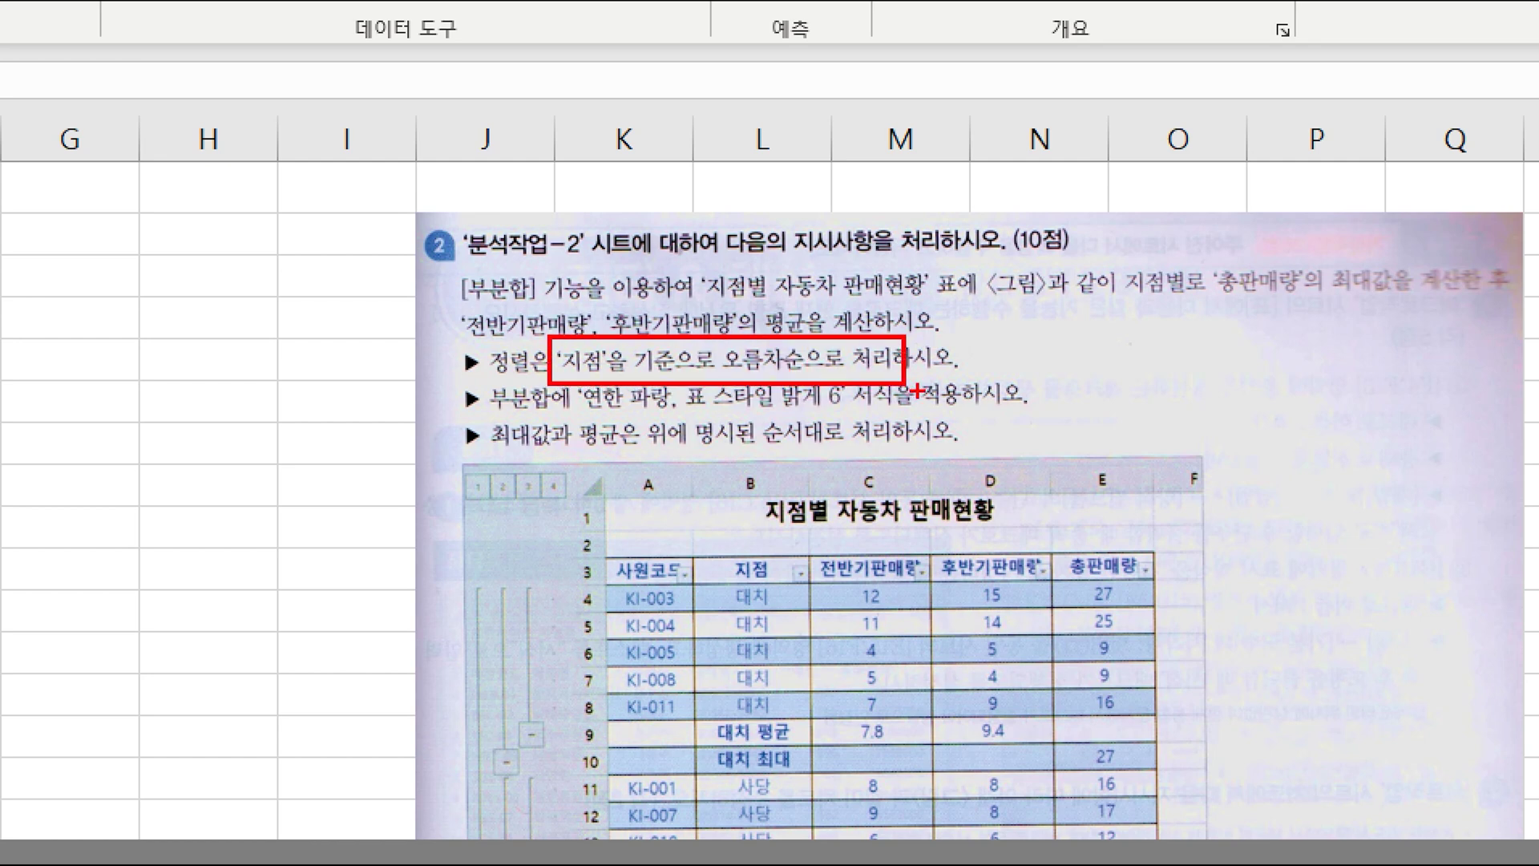
mouse_move(745, 533)
mouse_down()
mouse_move(766, 571)
mouse_move(1020, 439)
mouse_up()
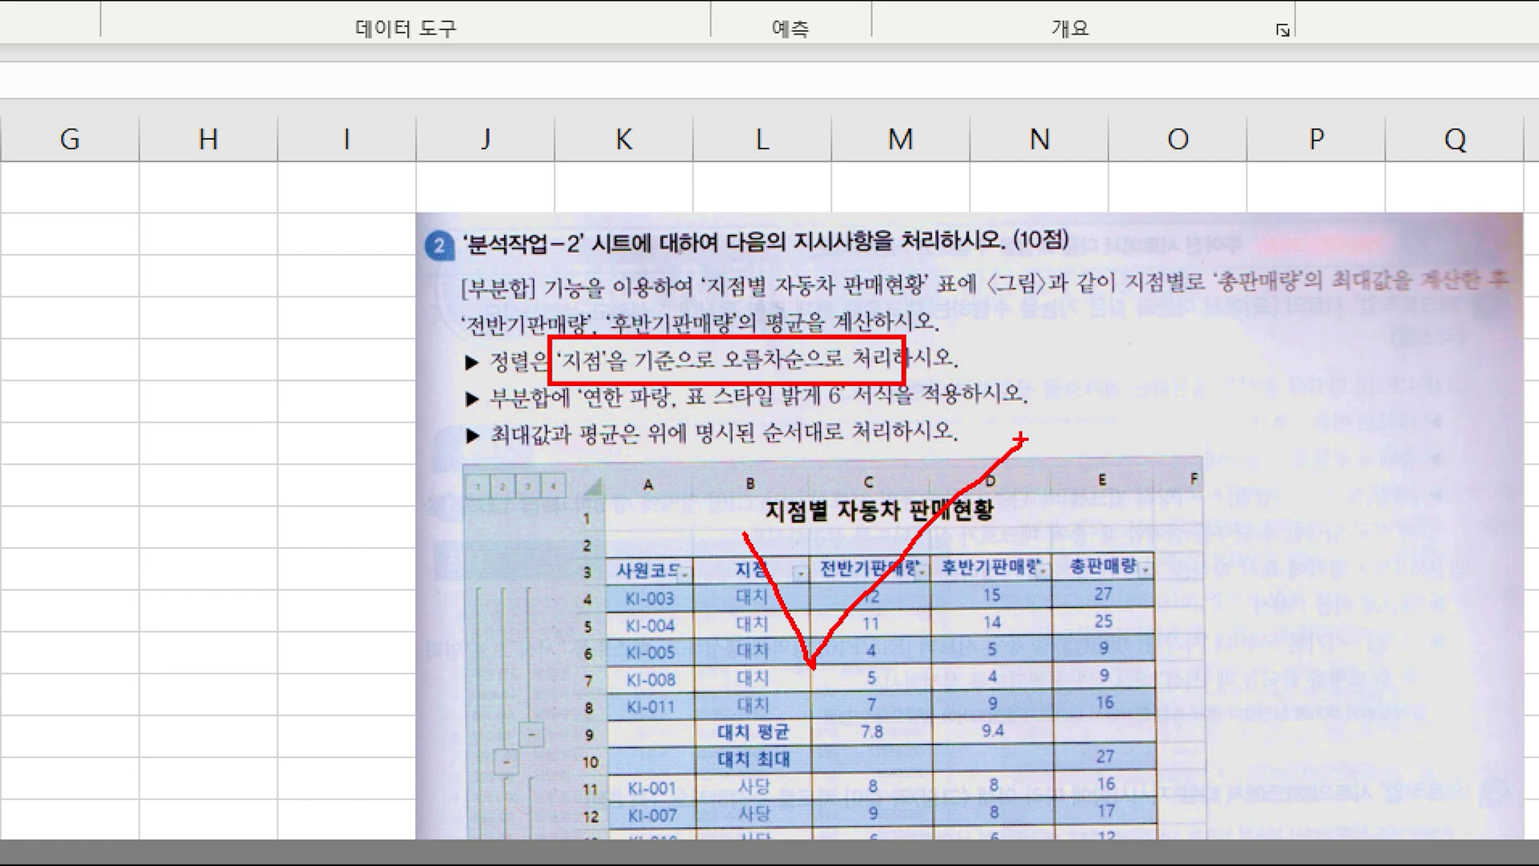
mouse_move(1023, 337)
mouse_down()
mouse_move(995, 355)
mouse_move(1063, 401)
mouse_up()
drag(1204, 304, 1449, 306)
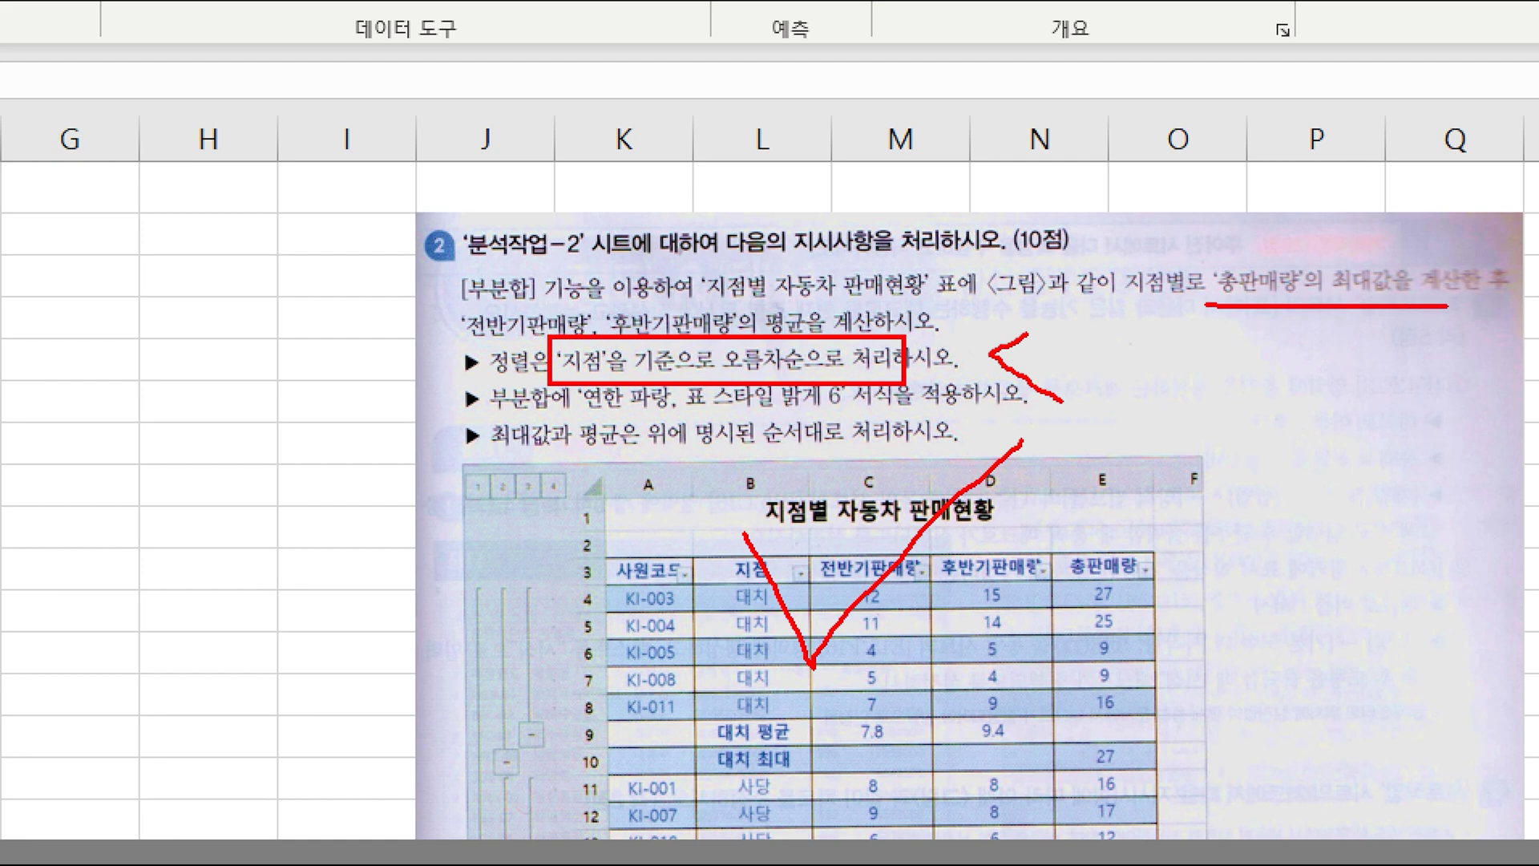
drag(464, 340, 578, 339)
drag(671, 335, 770, 335)
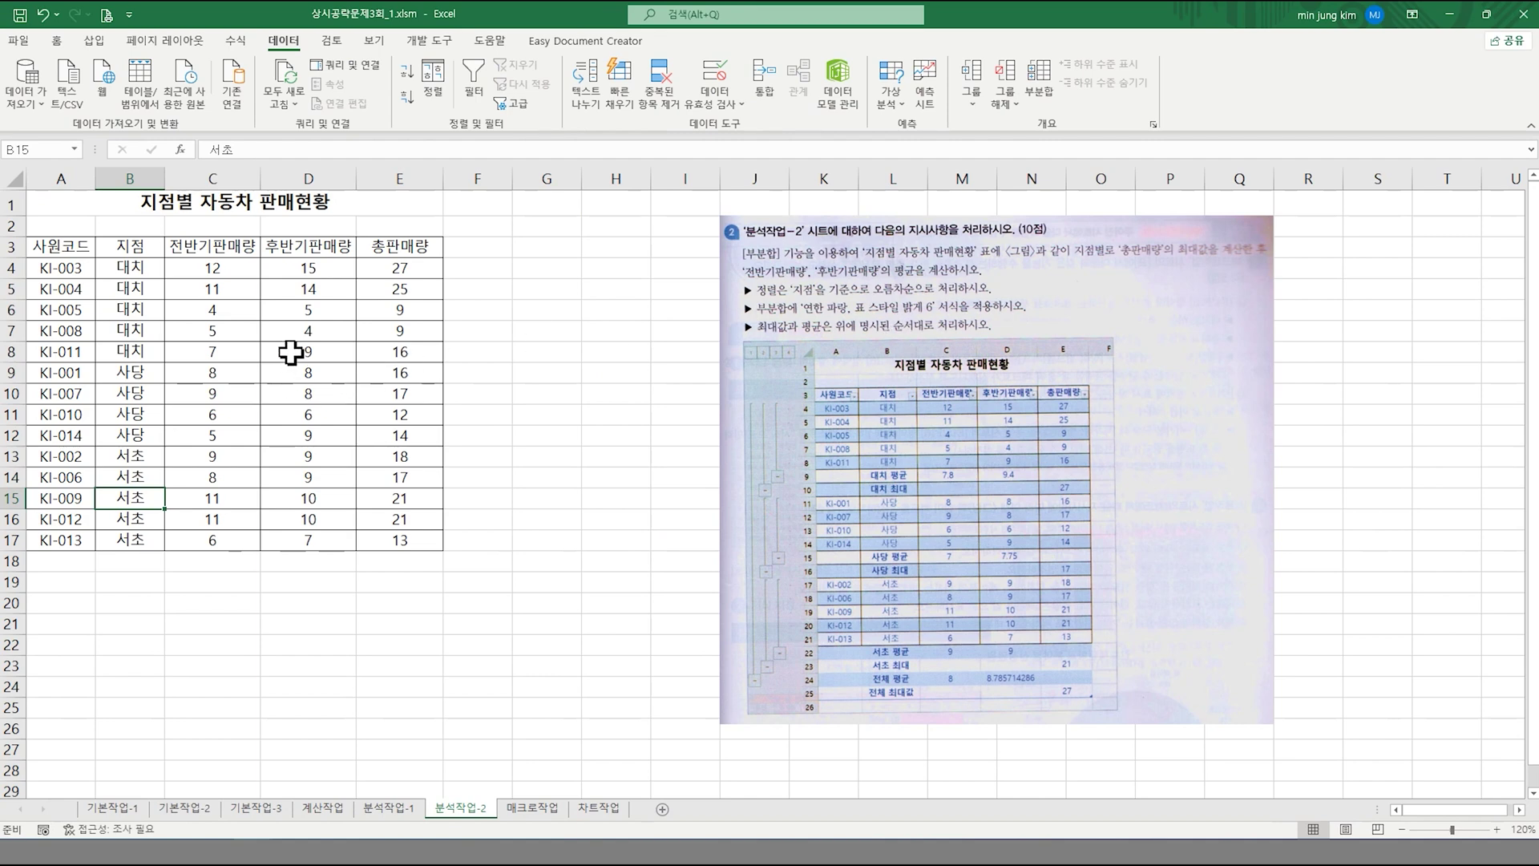
- Add subtotals to the sales table grouped by 지점, using the 최대 function on 총판매량
click(290, 353)
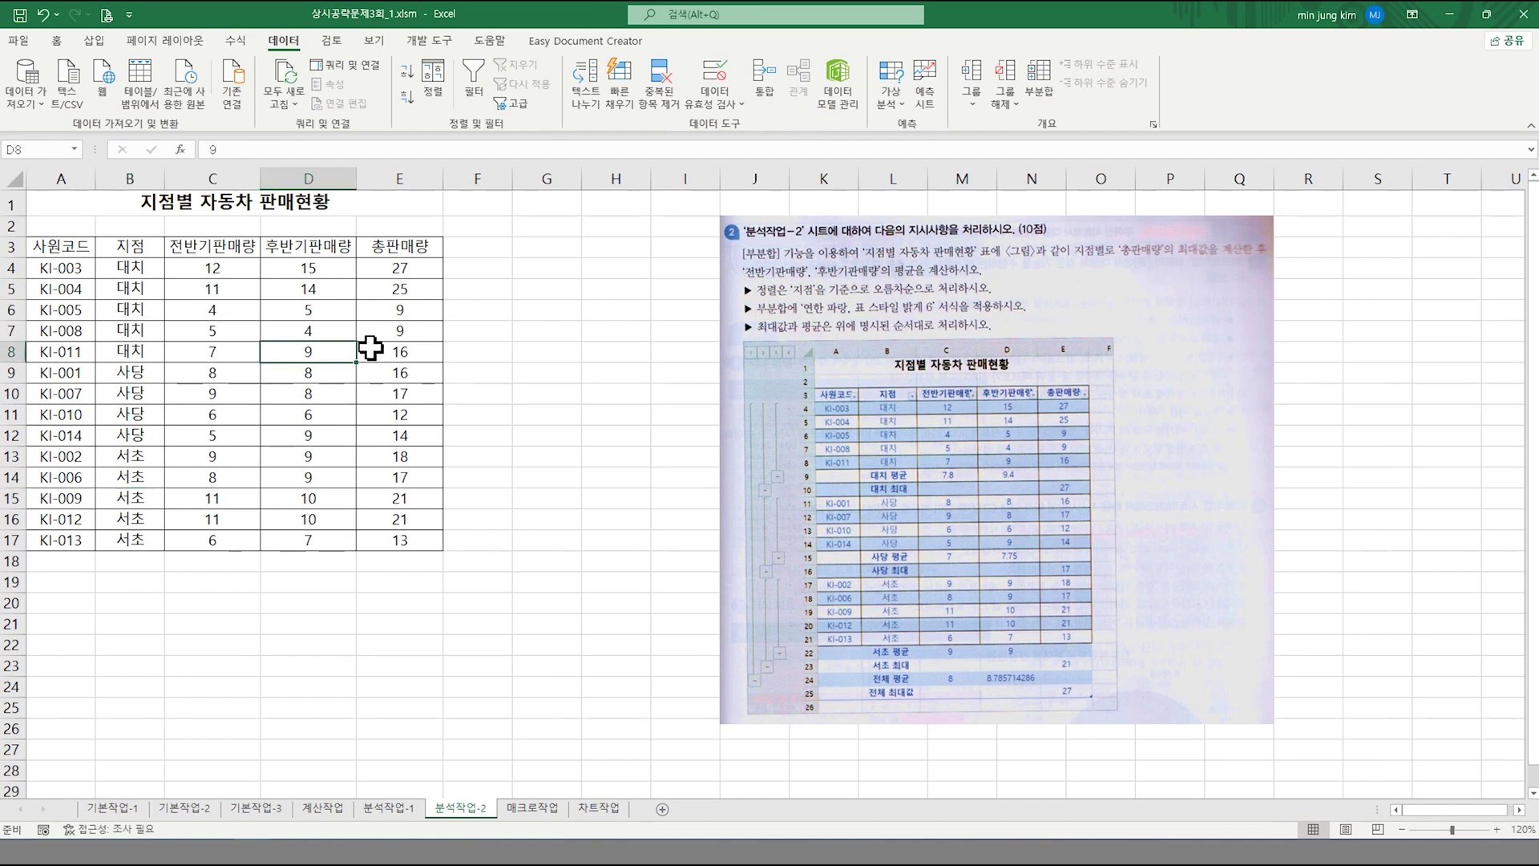
click(1040, 95)
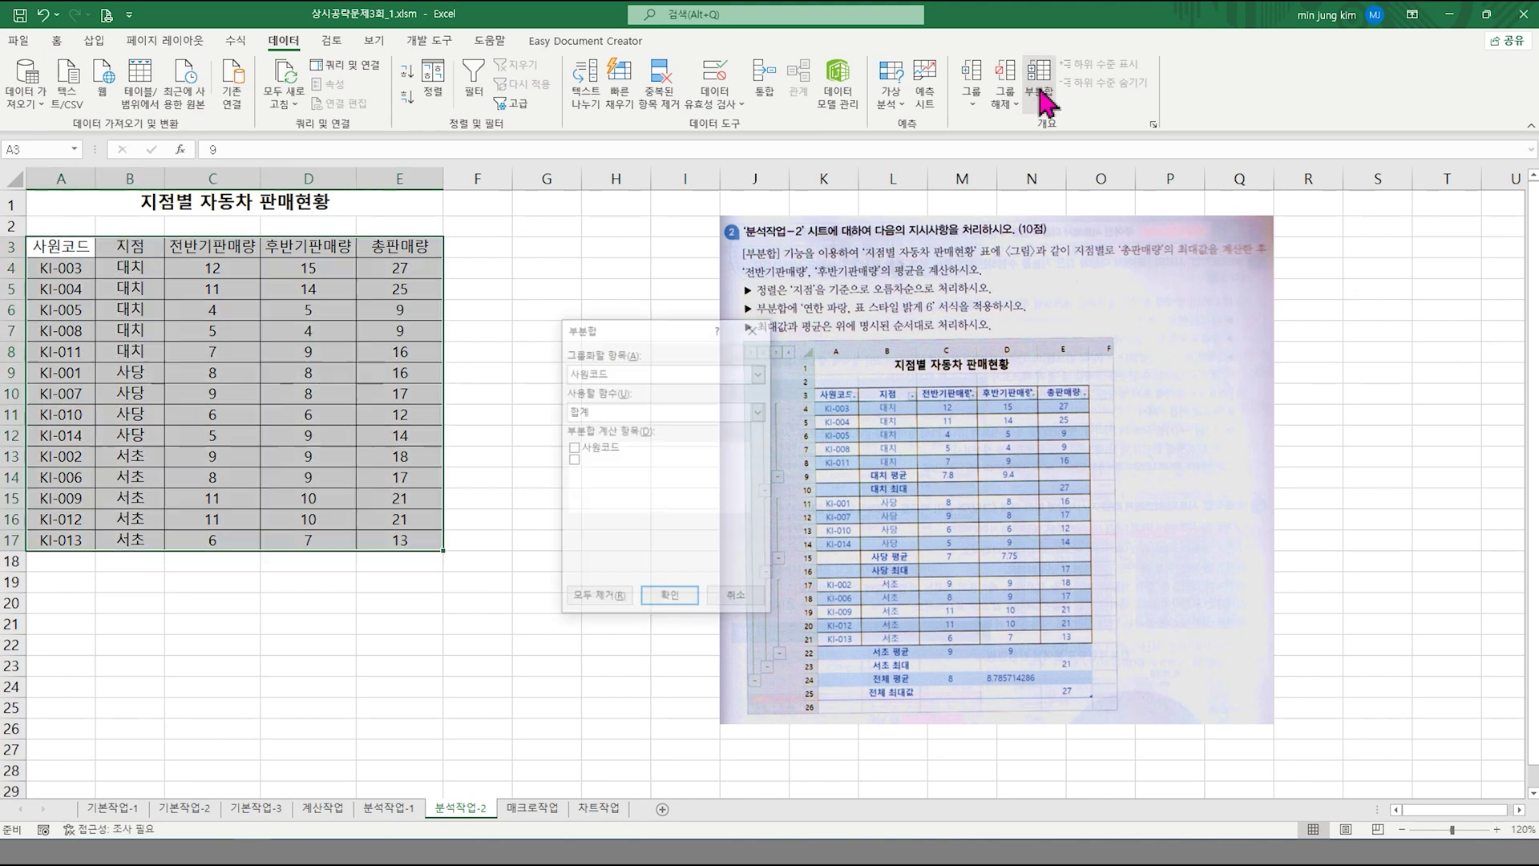
click(631, 378)
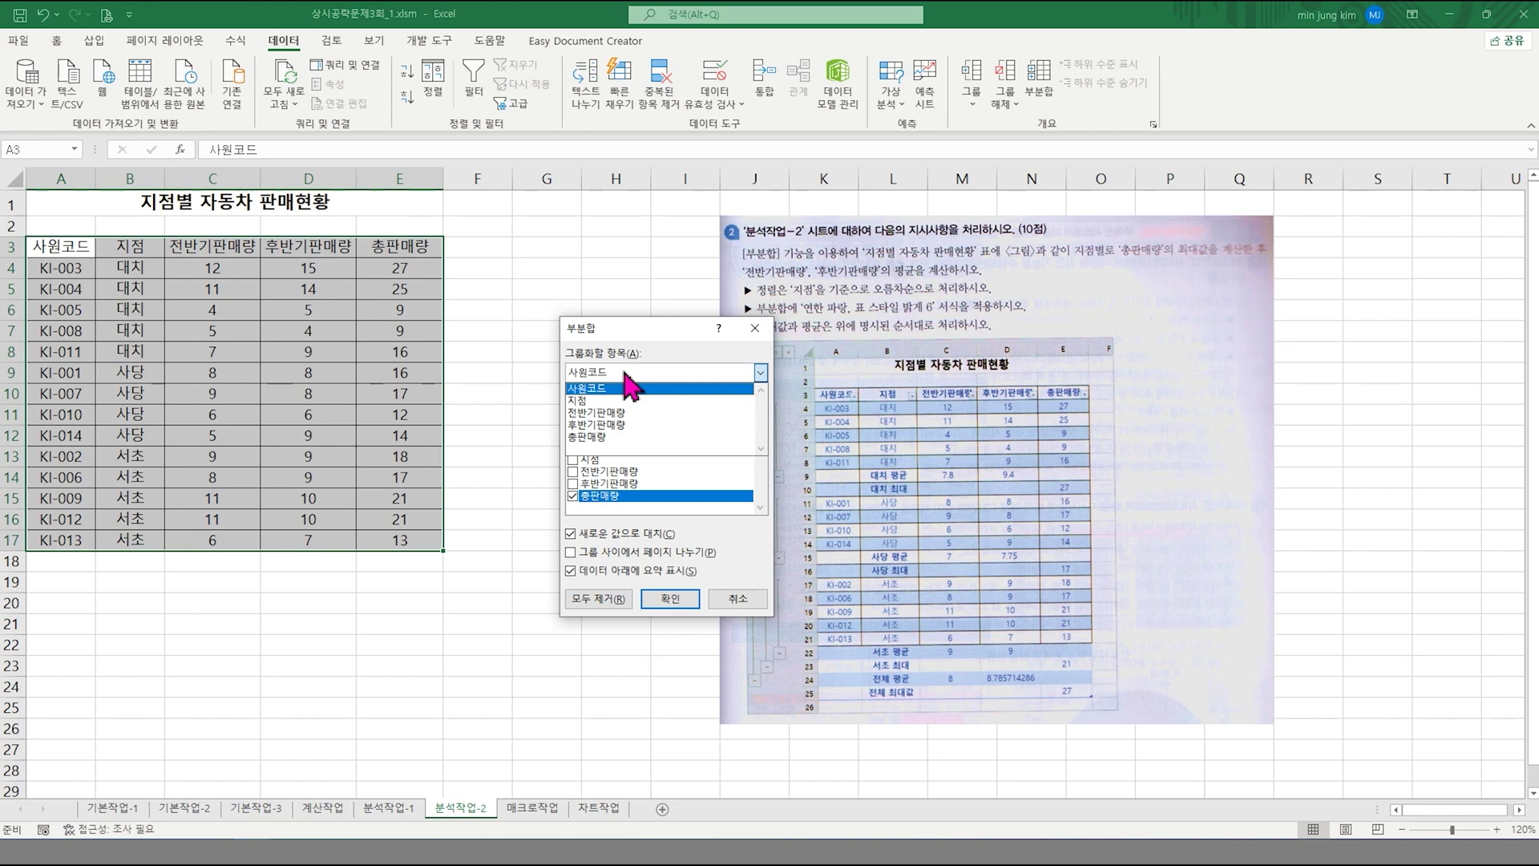
click(613, 401)
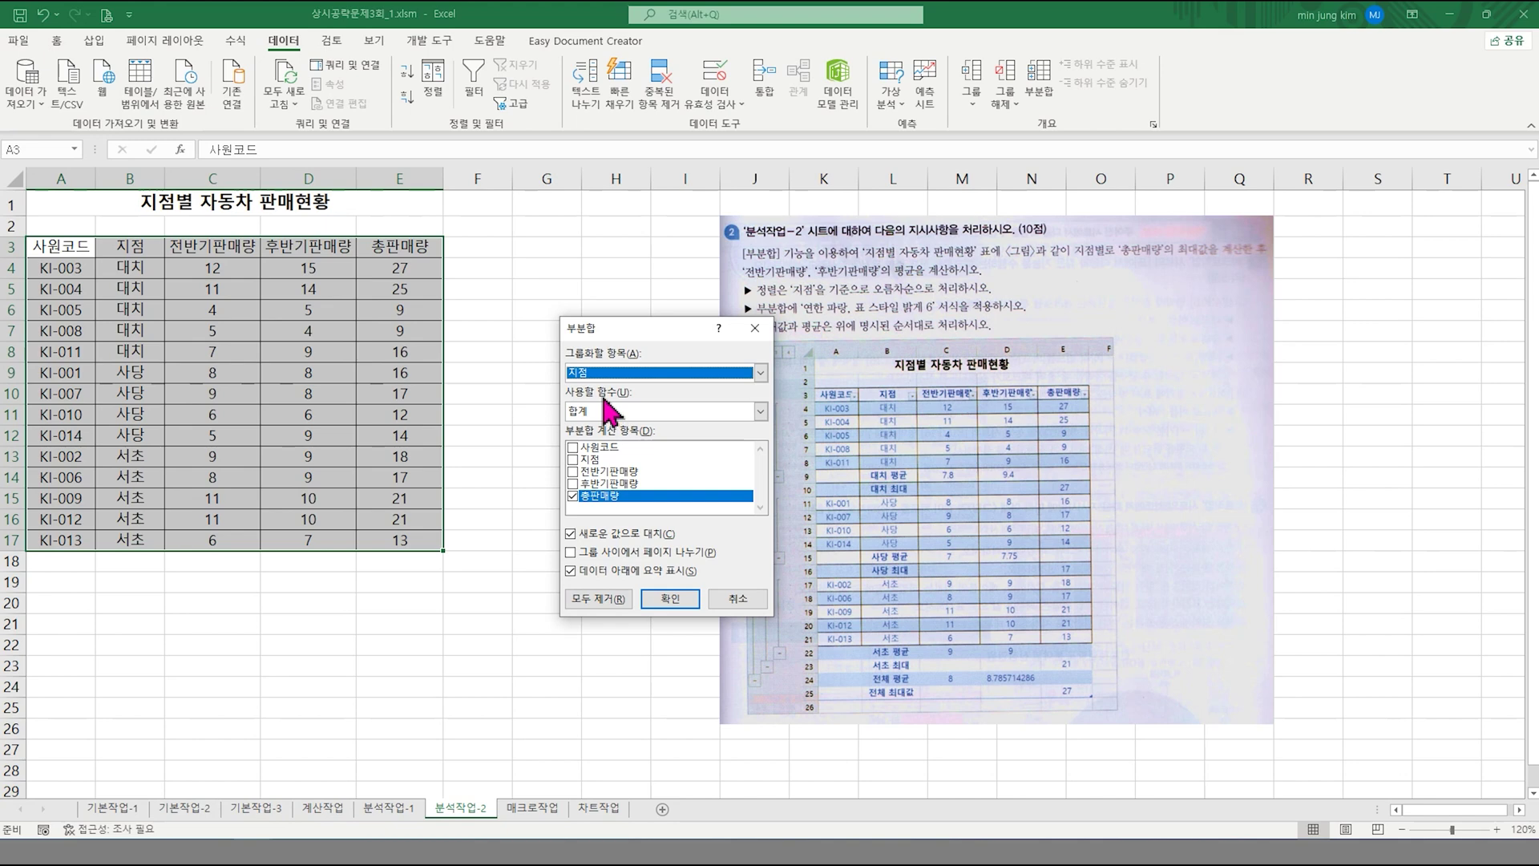
click(608, 411)
click(608, 463)
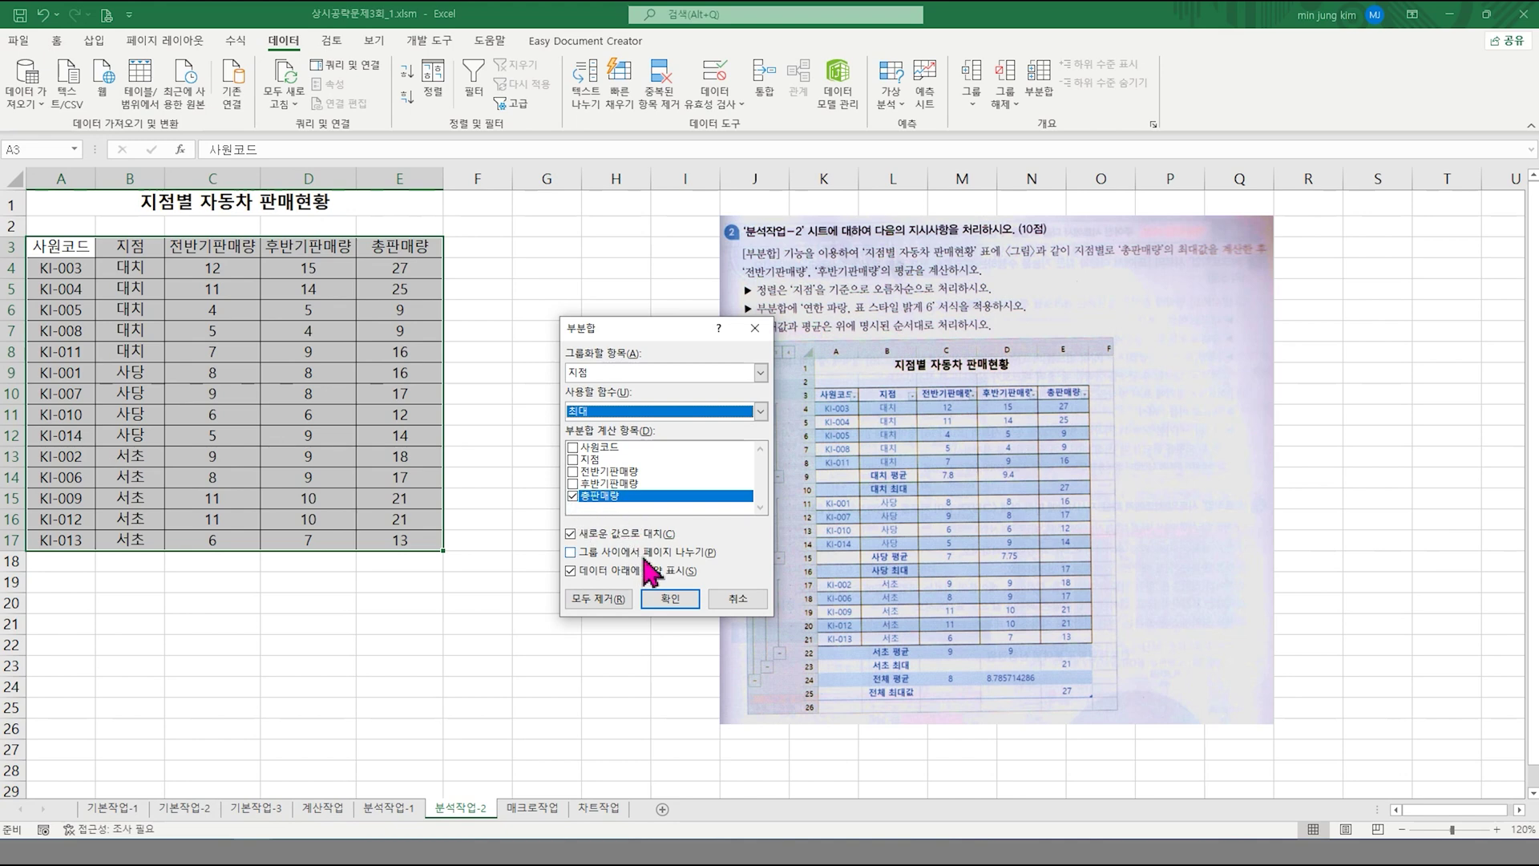
click(671, 599)
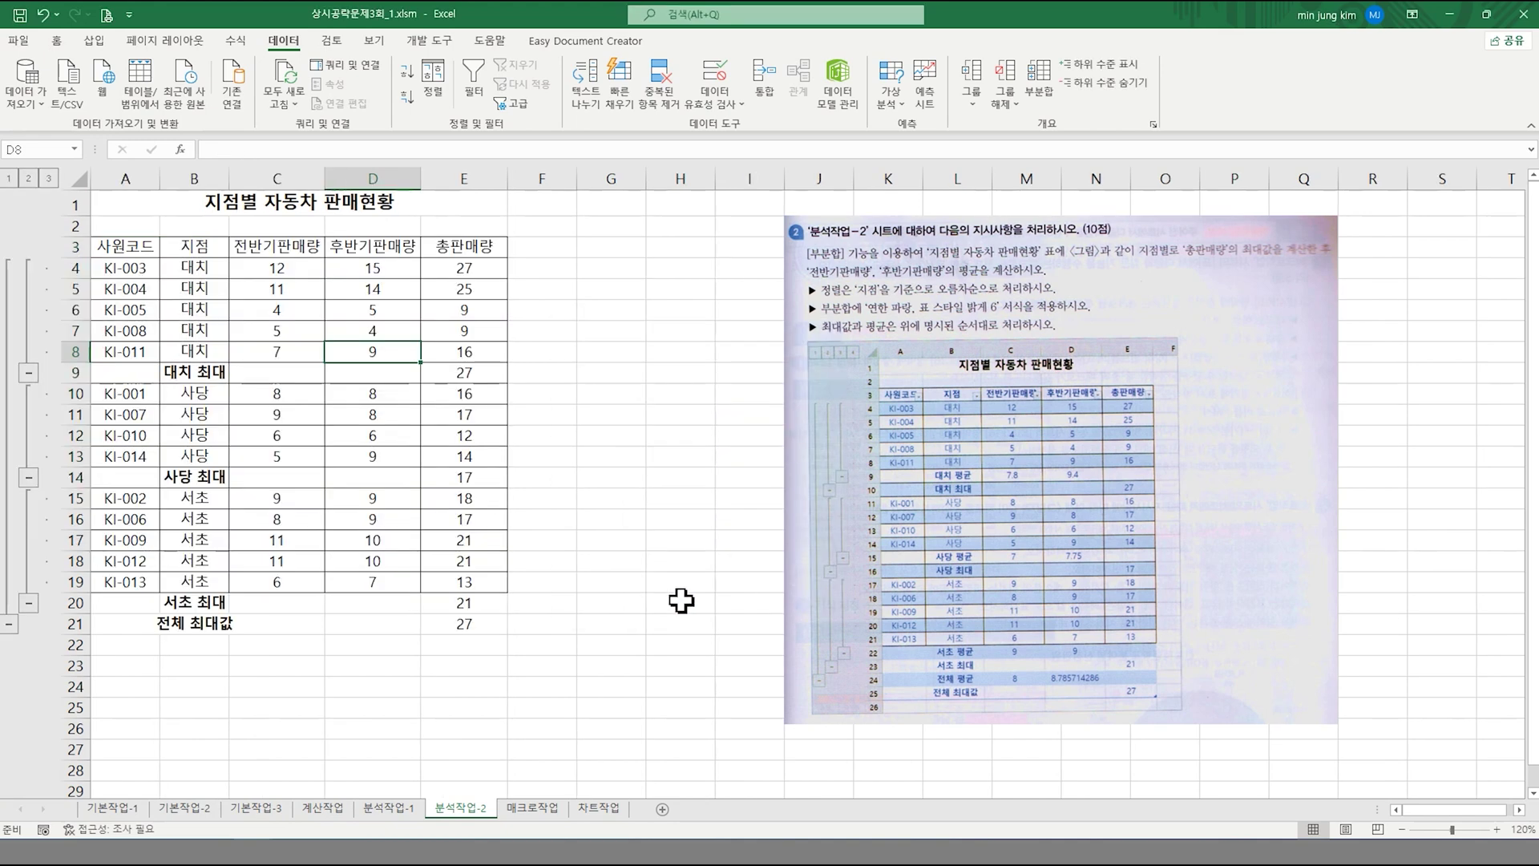
- Add a second subtotal by 지점 with the 평균 of 전반기판매량 and 후반기판매량, without replacing the existing subtotals
click(1040, 96)
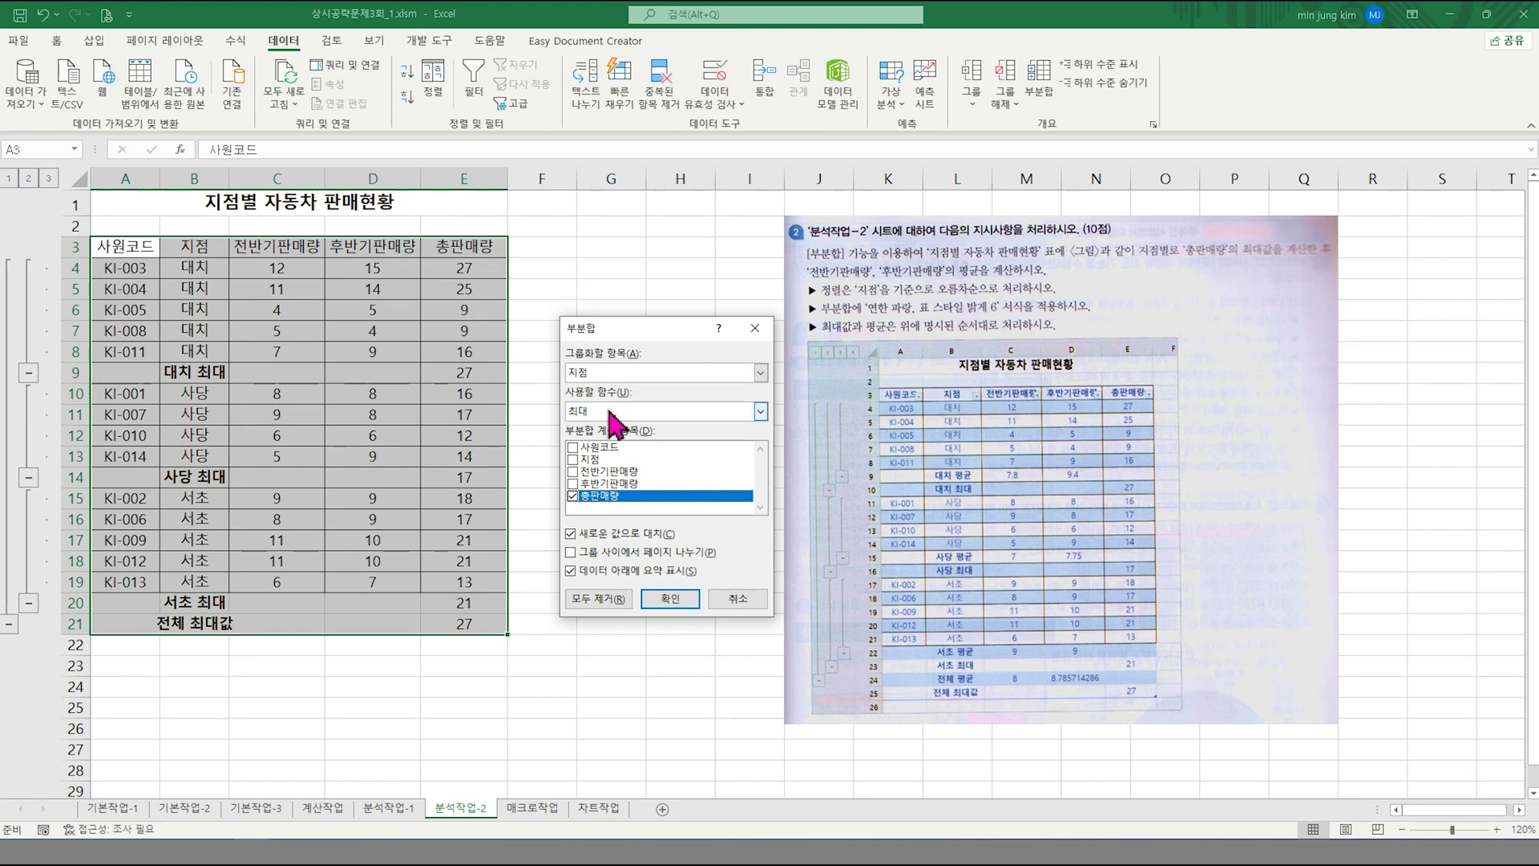
click(614, 418)
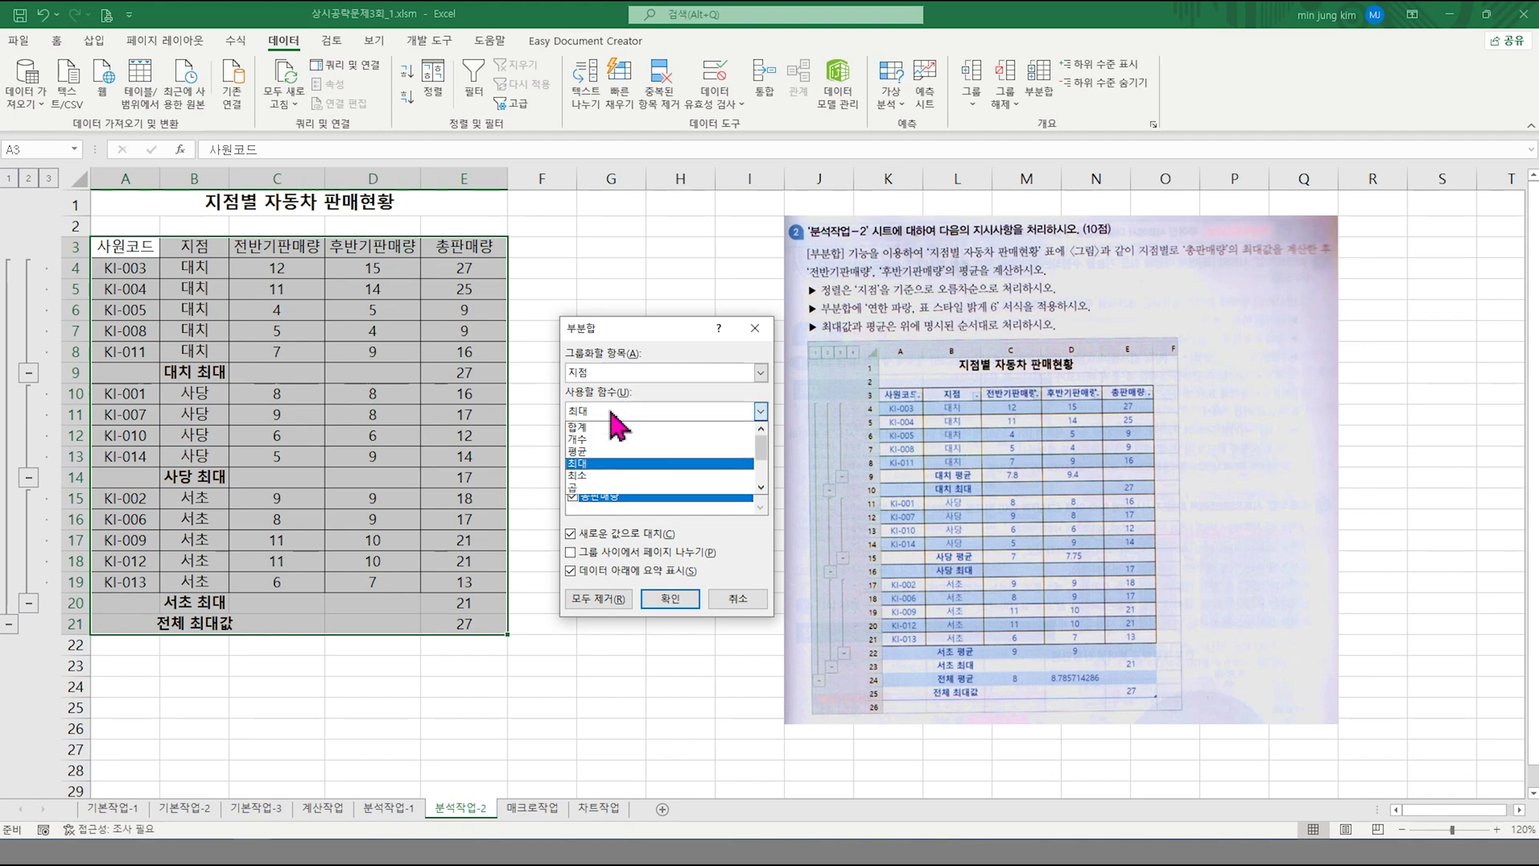
click(598, 451)
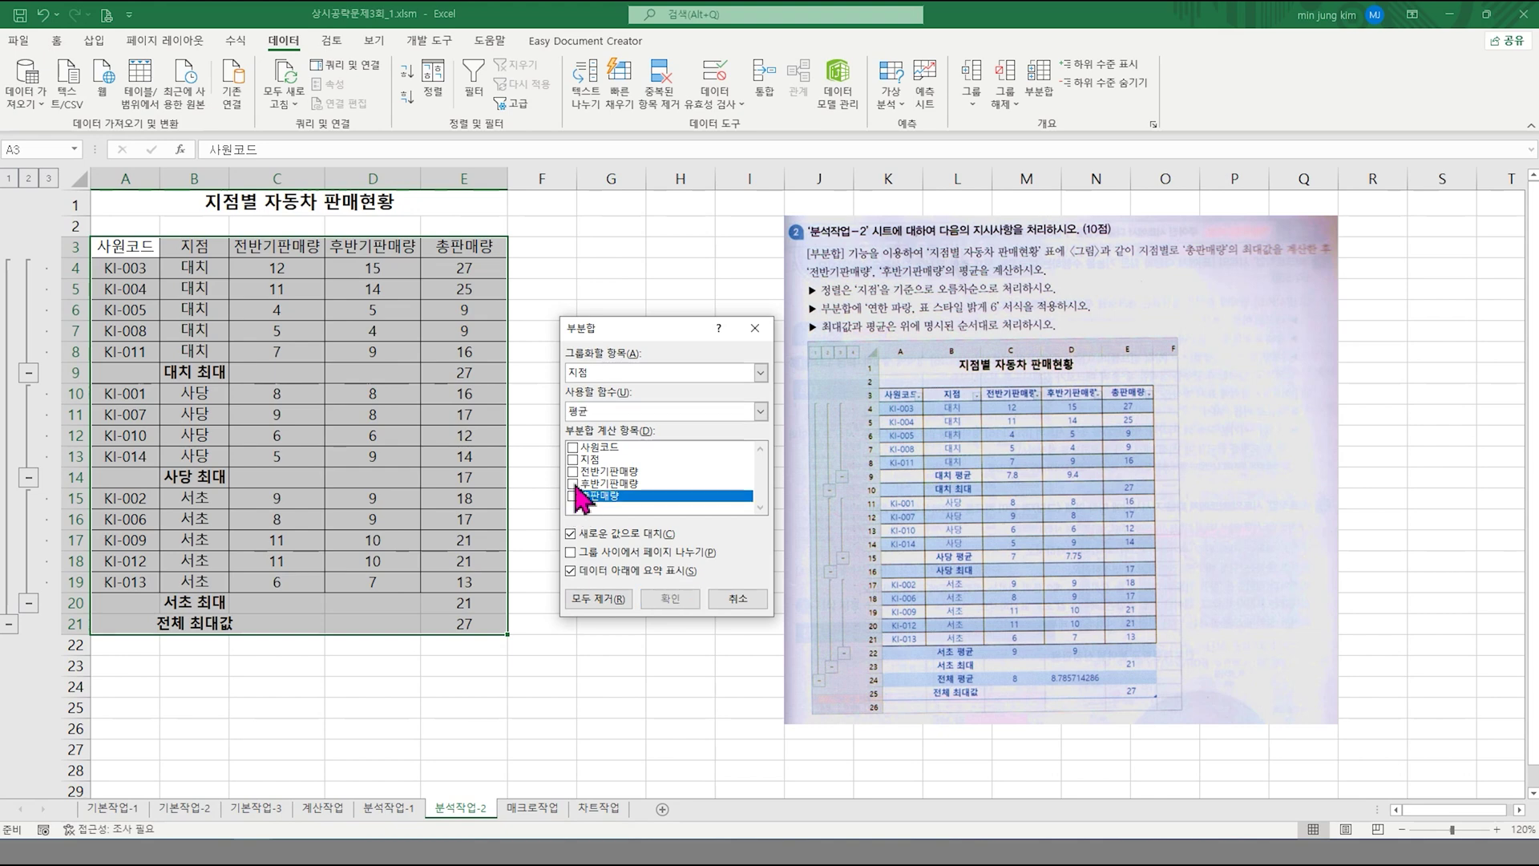
click(572, 472)
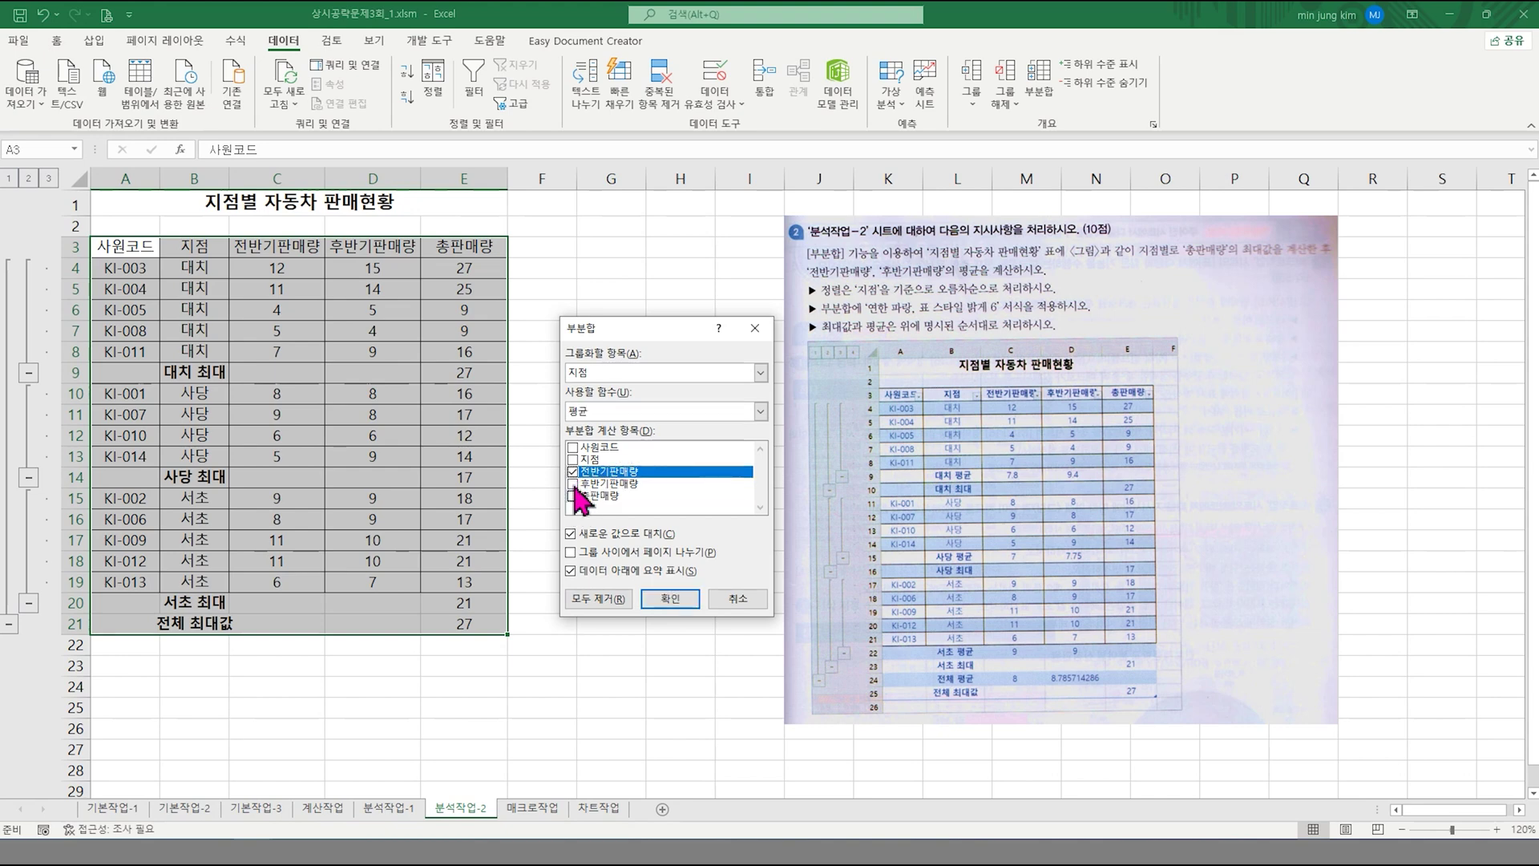
click(572, 484)
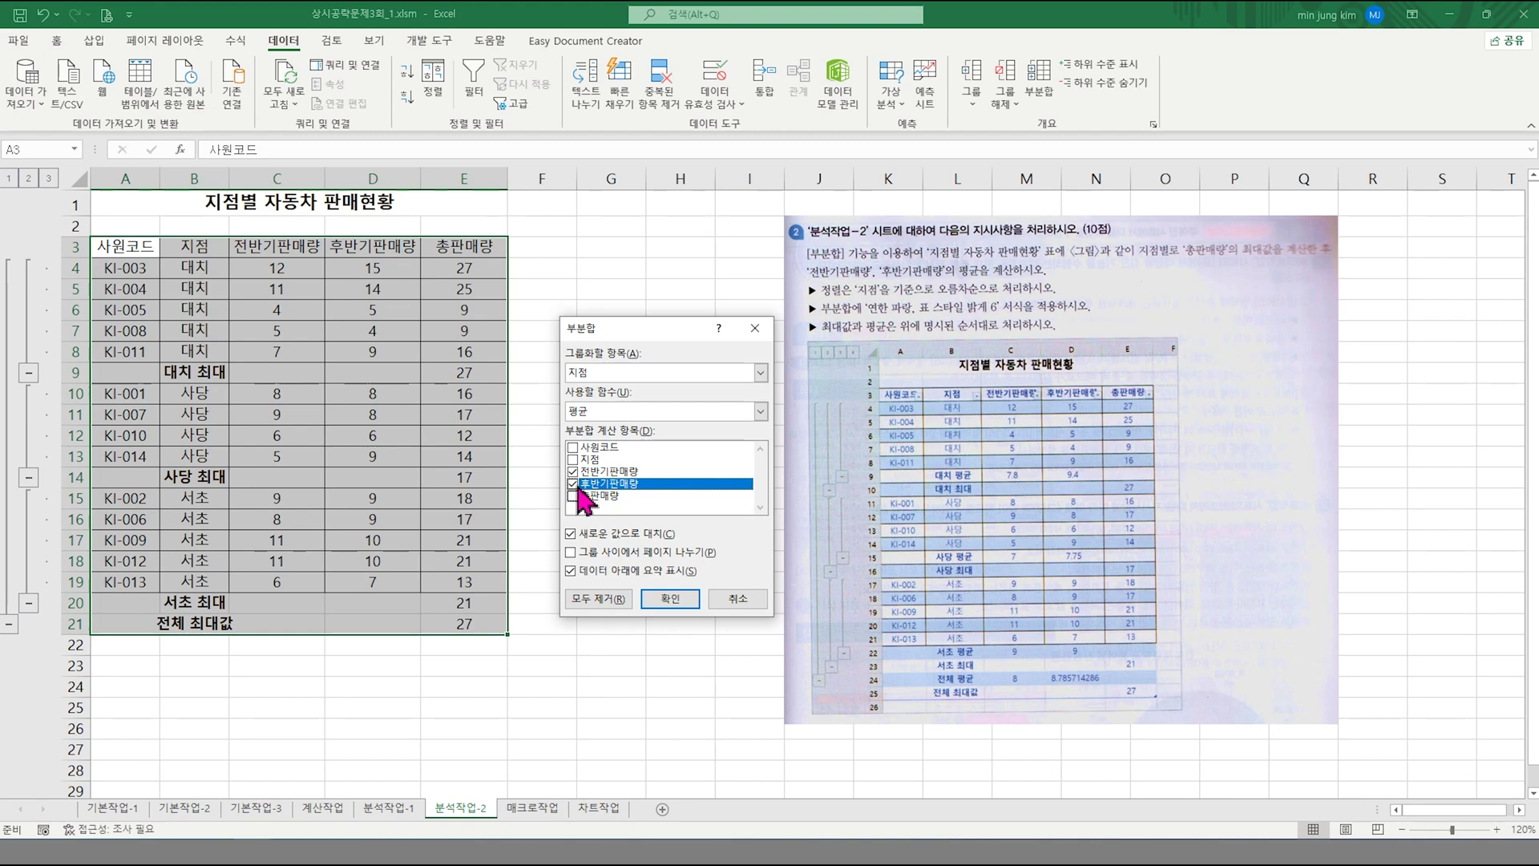
click(575, 540)
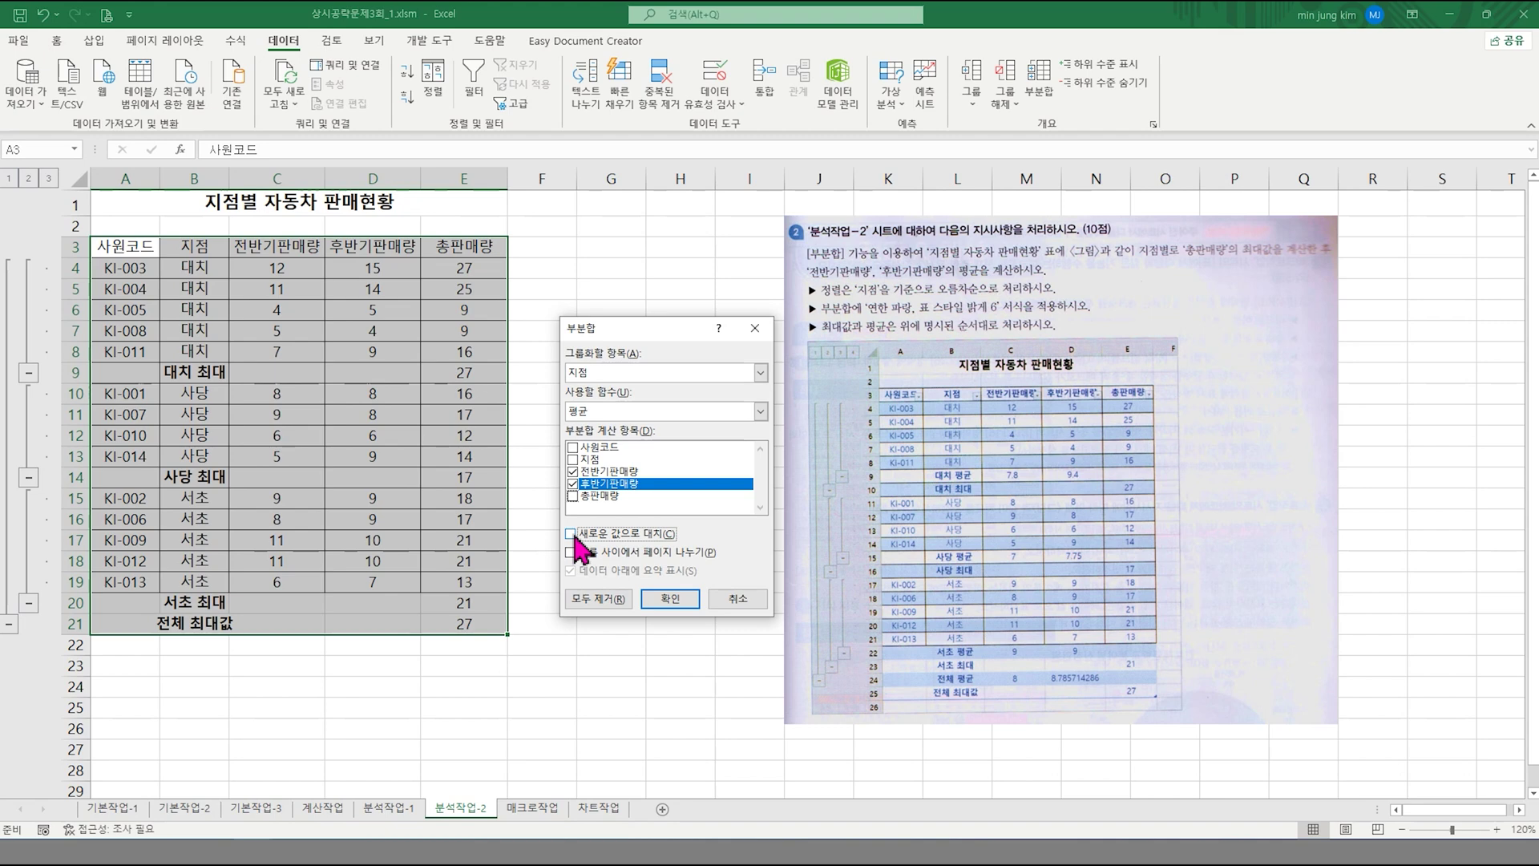
click(670, 599)
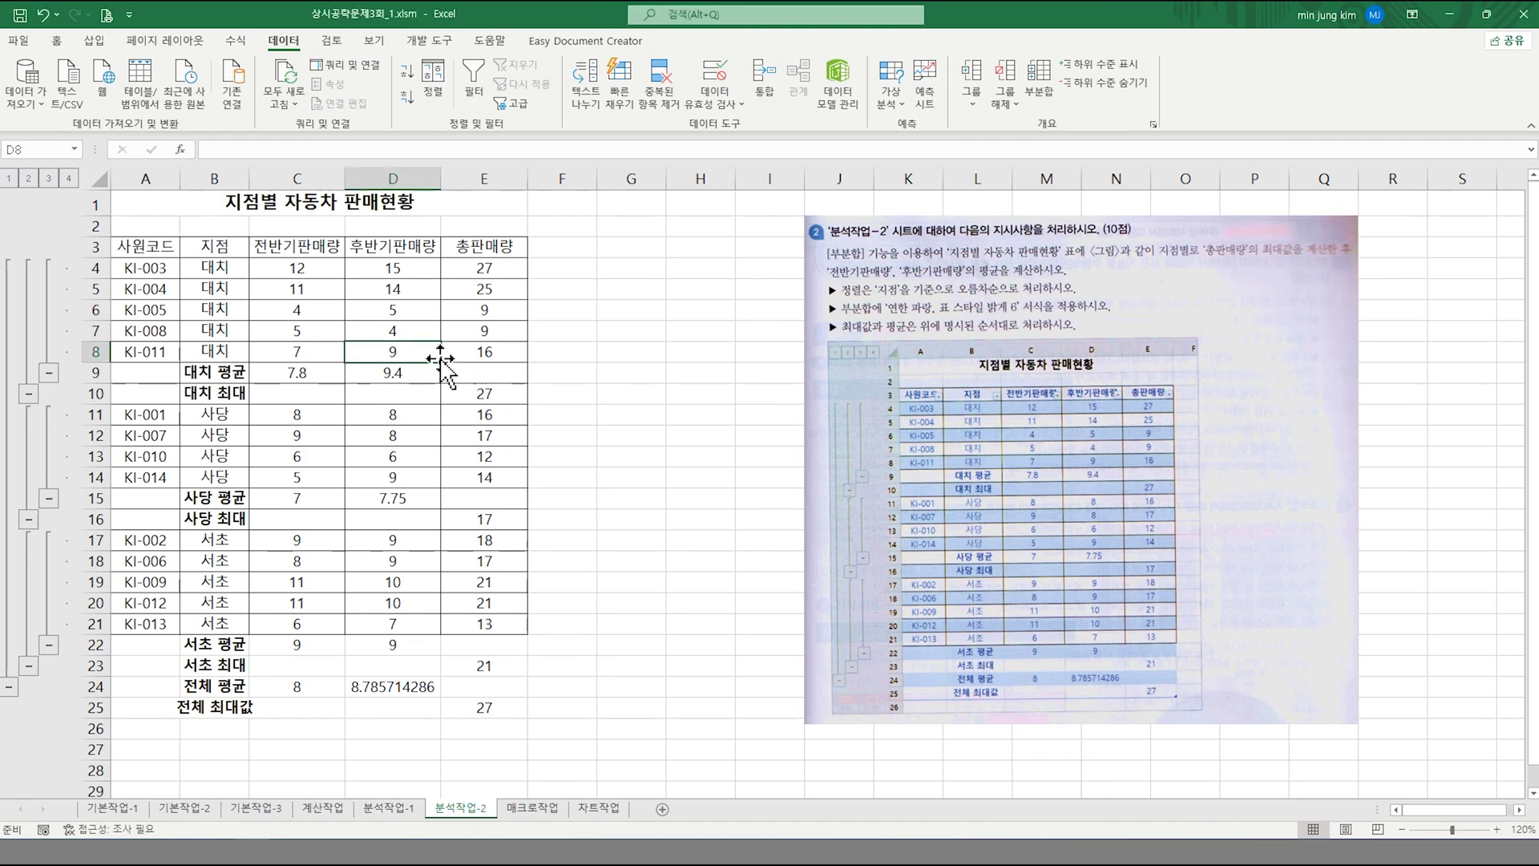
- Format the subtotaled range A3:E25 as a table with headers, using the 표 스타일 밝게 6 style
click(57, 43)
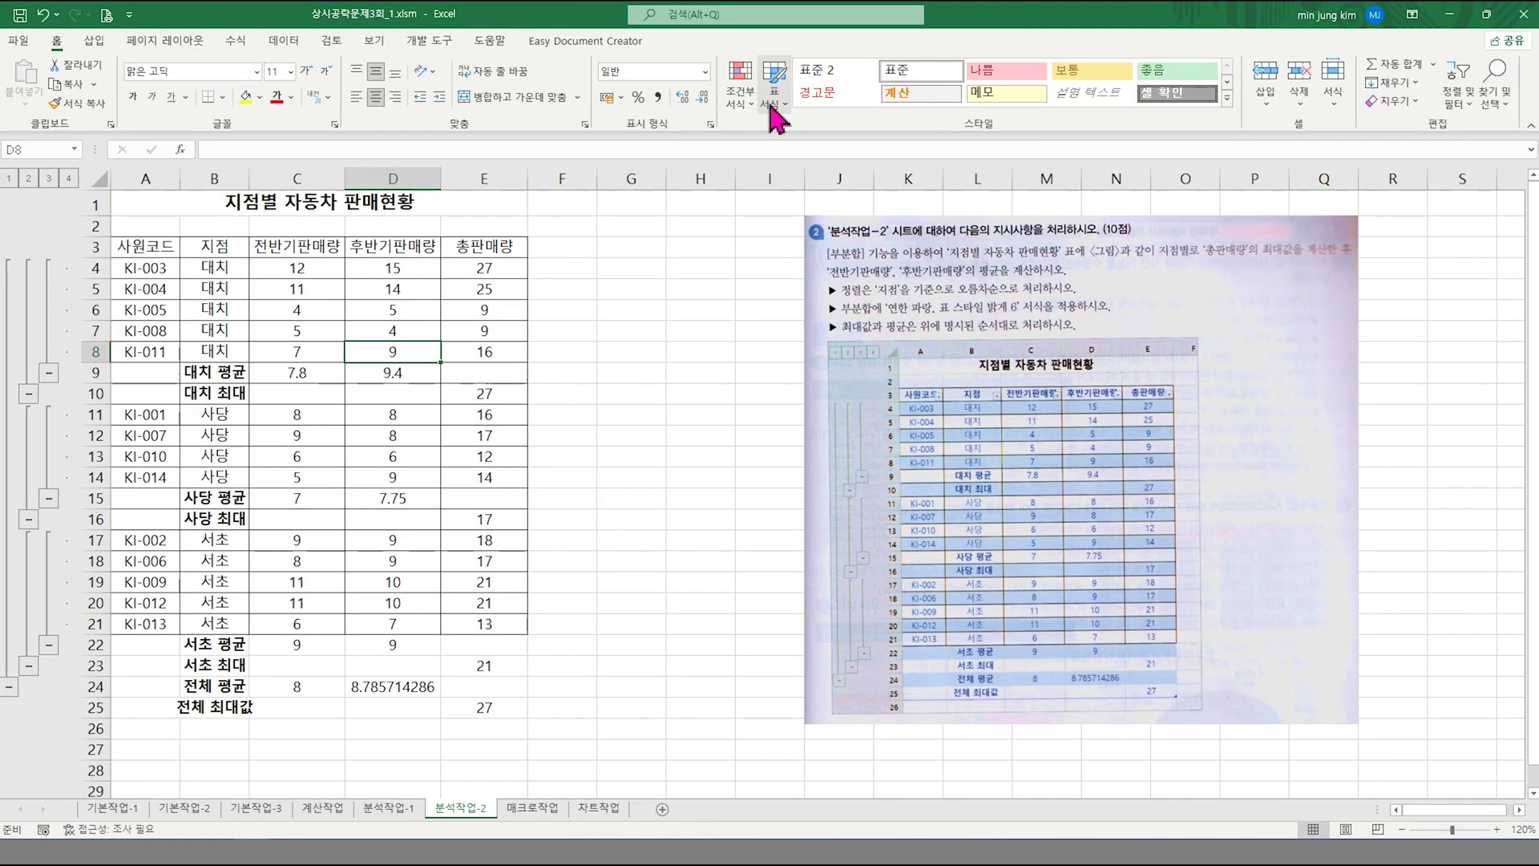
click(776, 117)
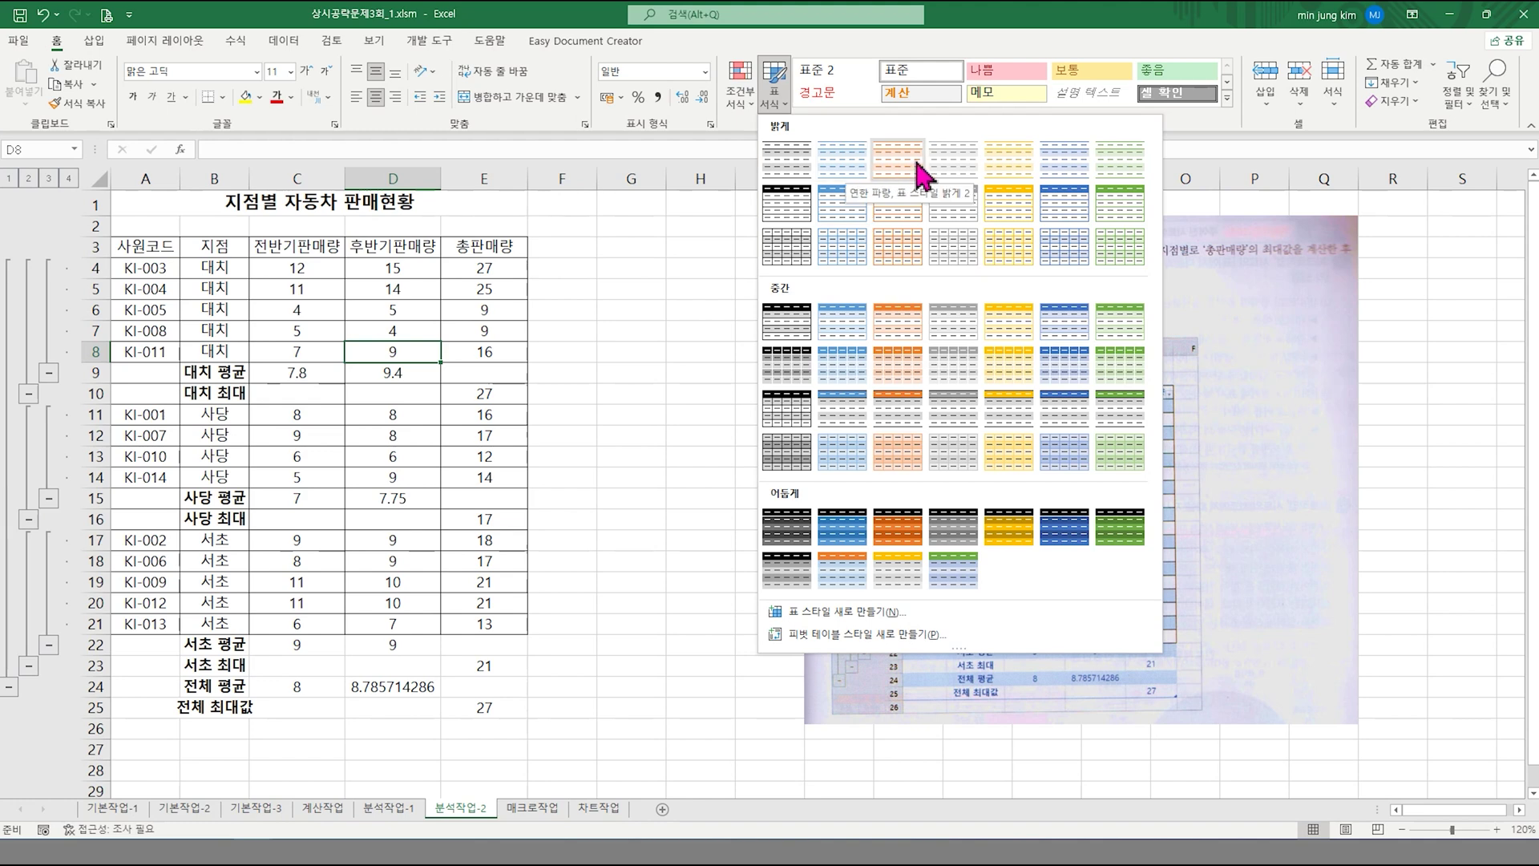
click(1071, 164)
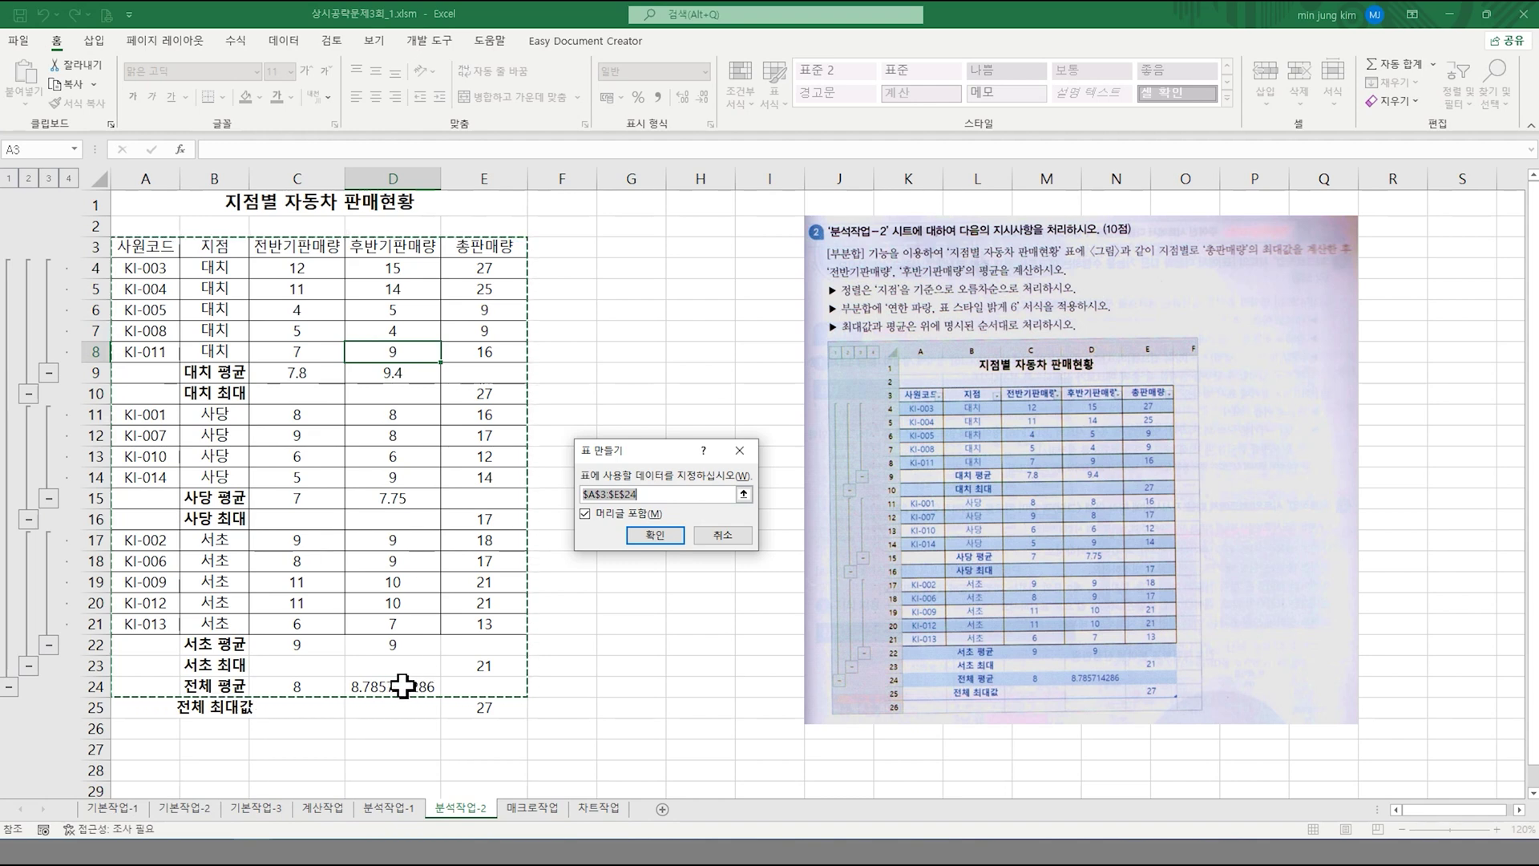
drag(135, 245, 469, 637)
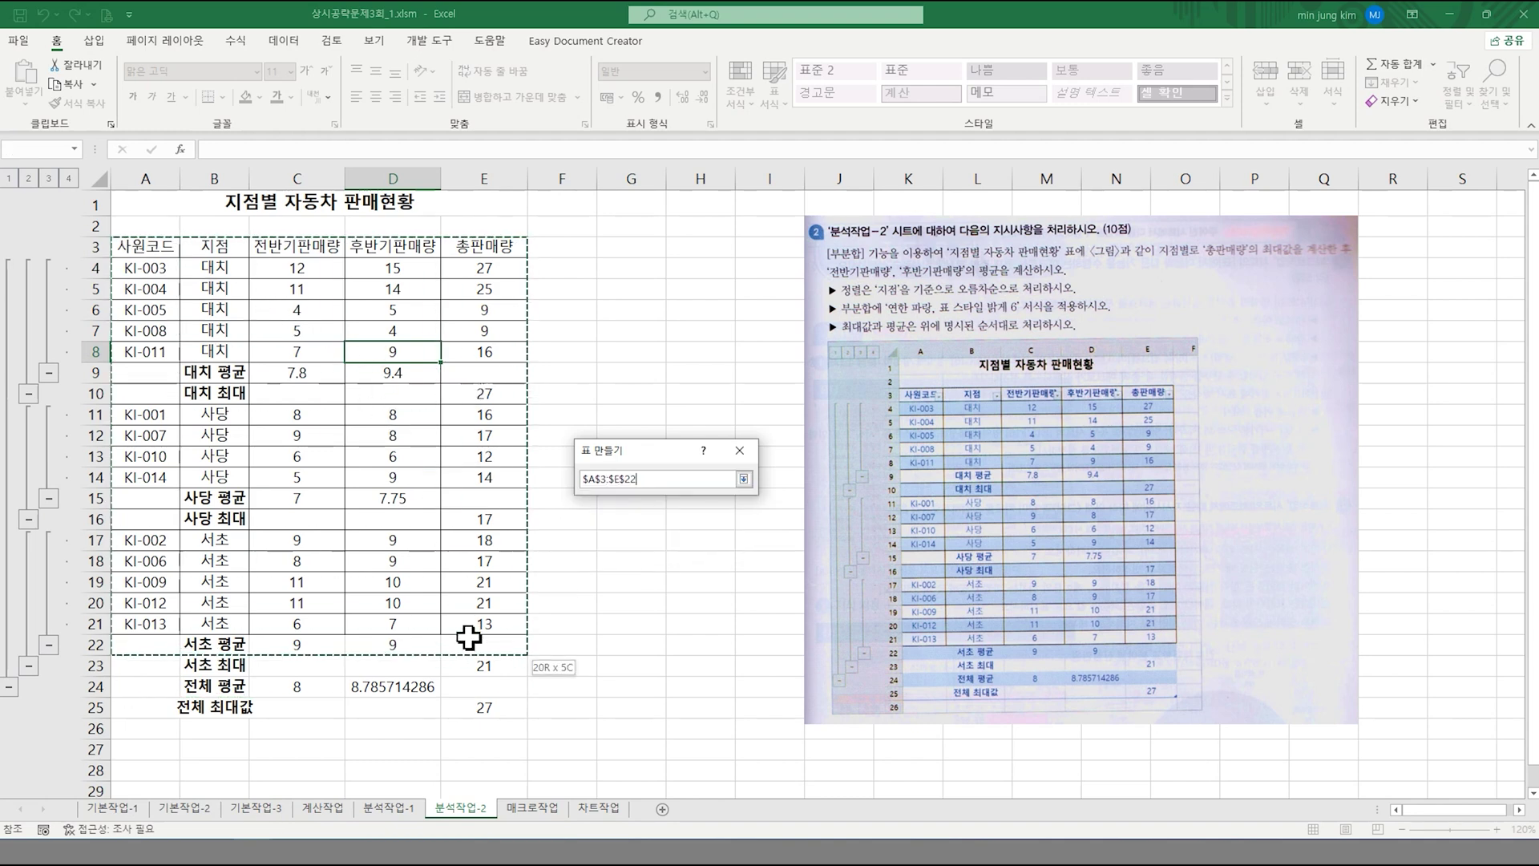
drag(469, 700, 469, 701)
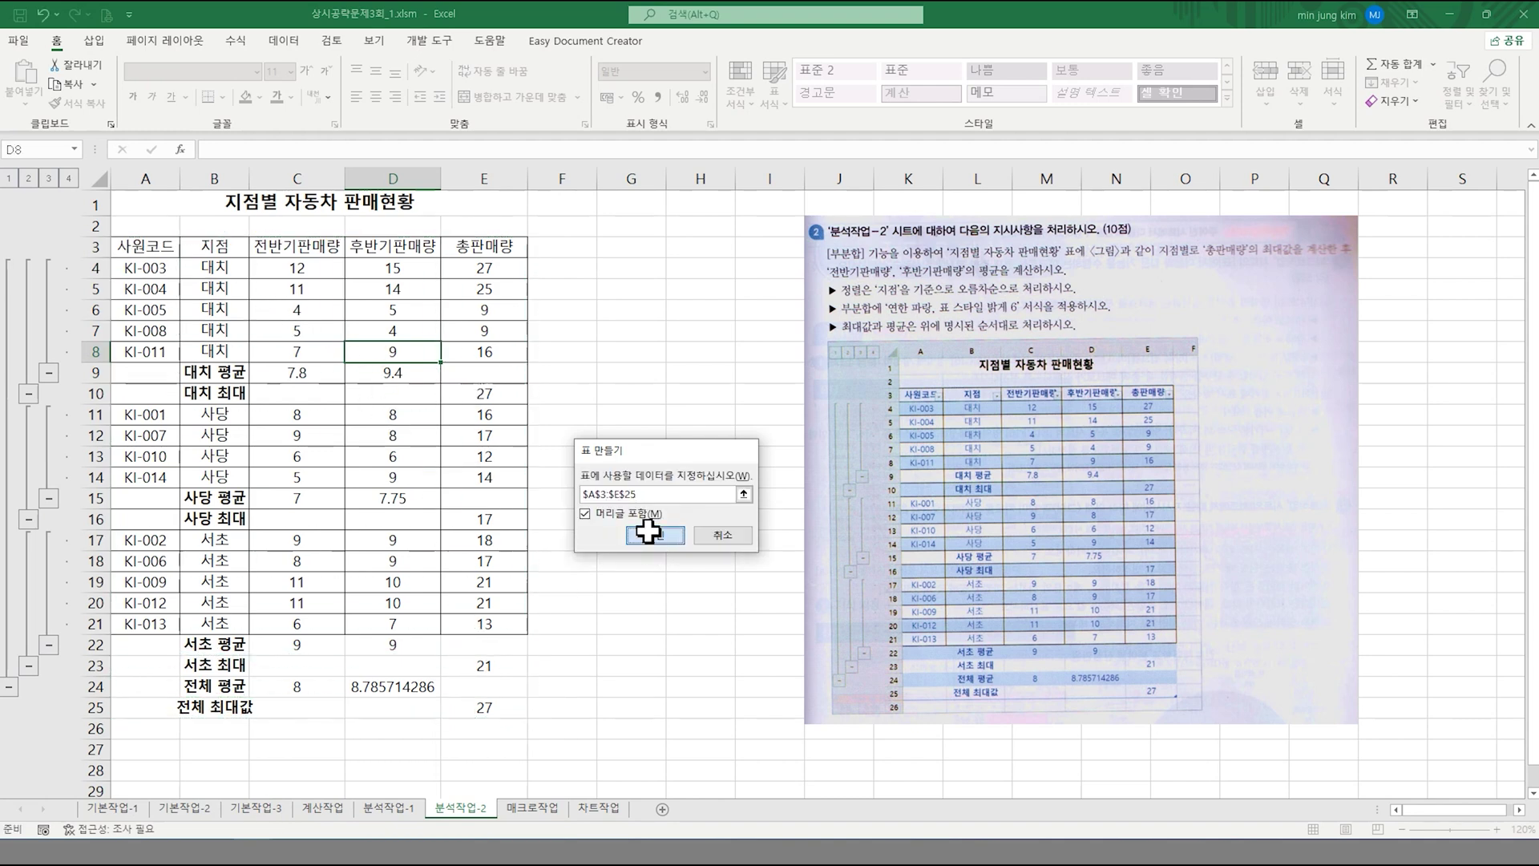
click(649, 531)
click(659, 517)
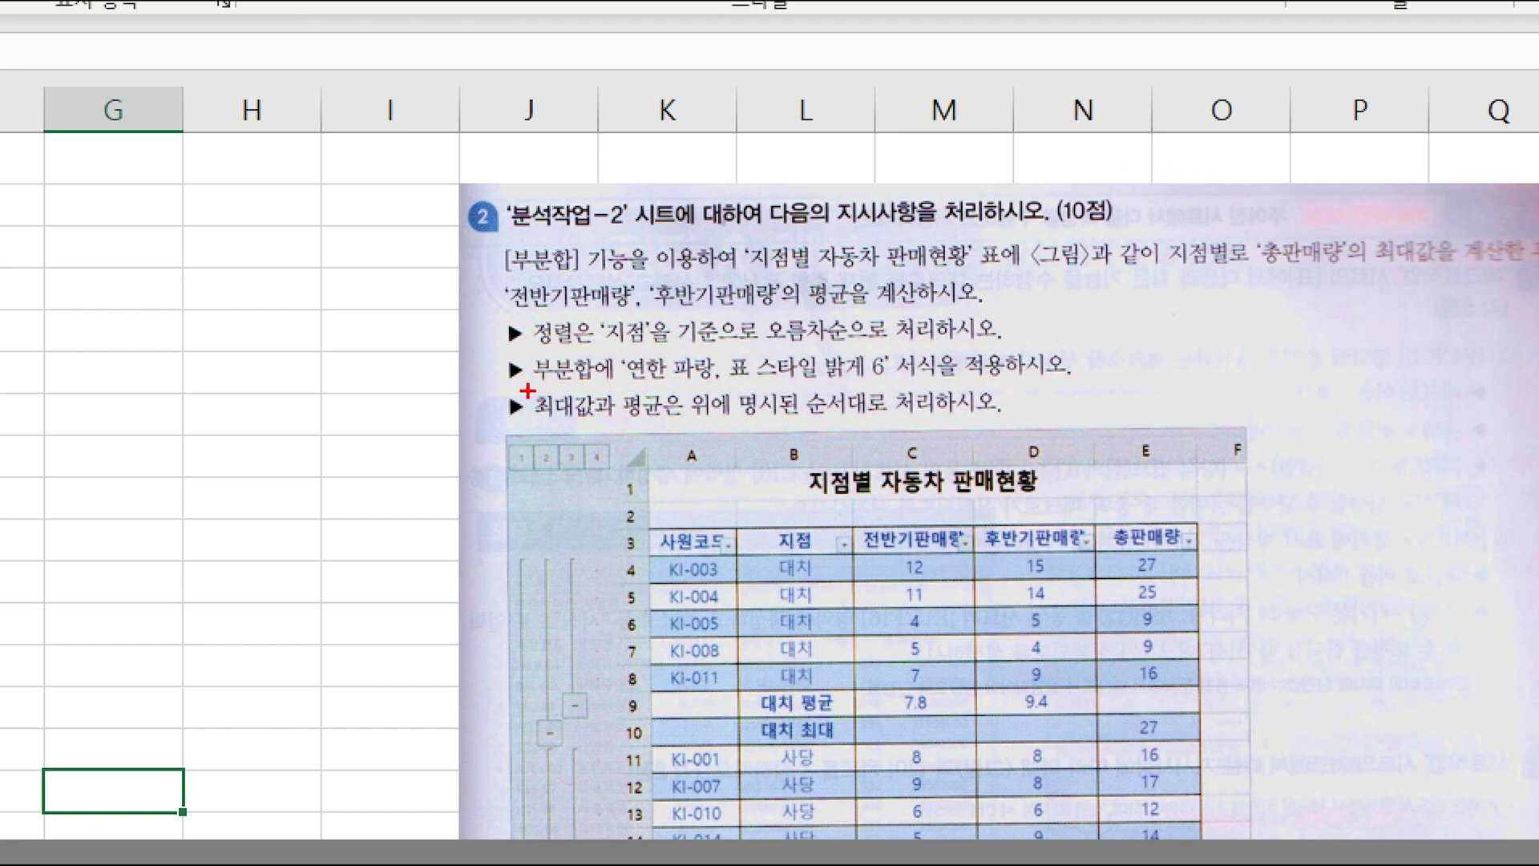
drag(526, 389, 1047, 434)
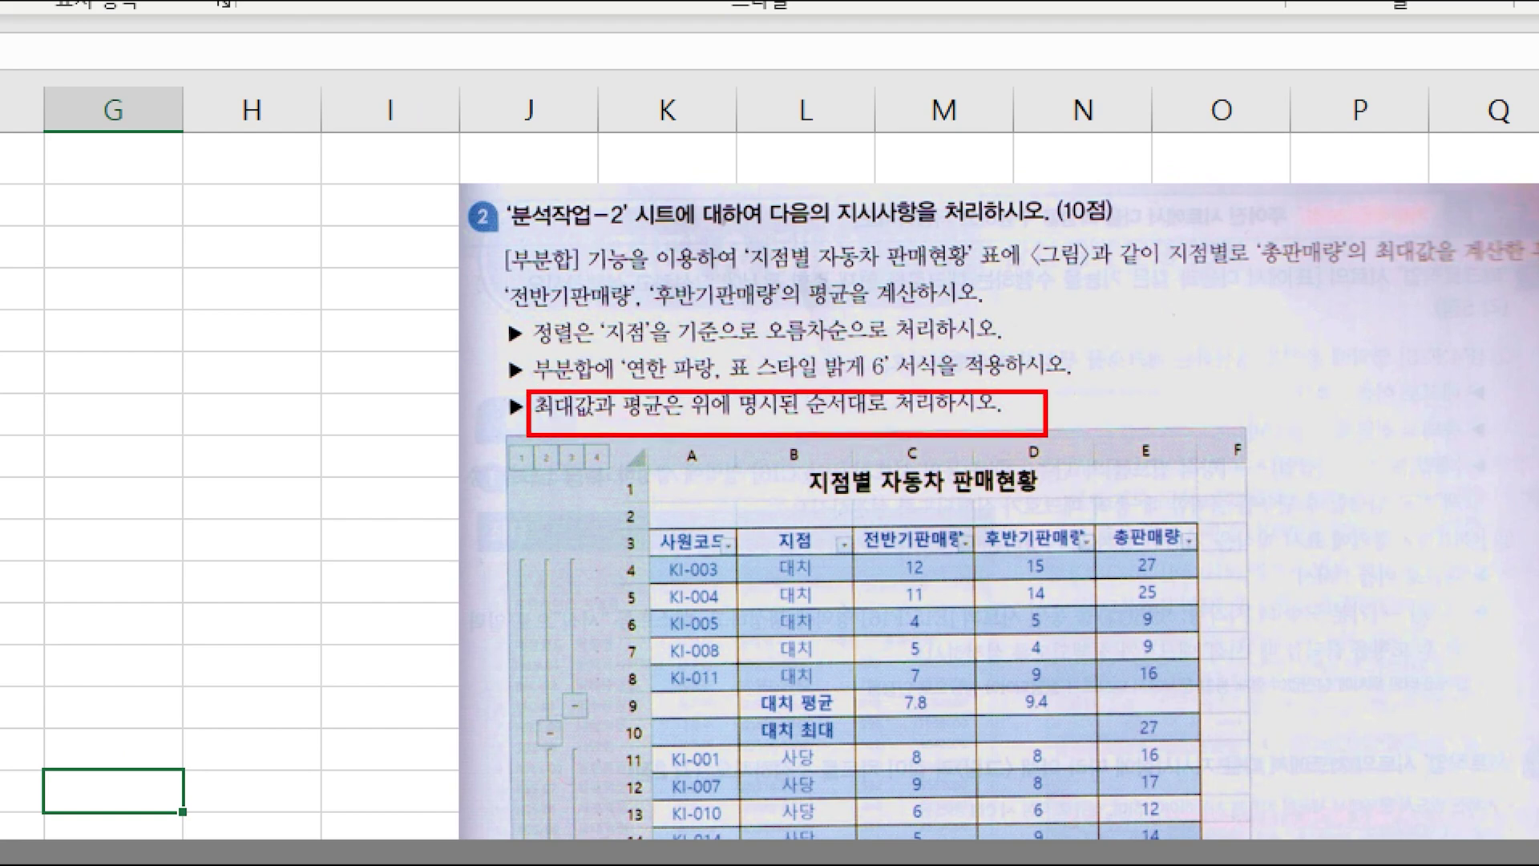
drag(1260, 278, 1538, 281)
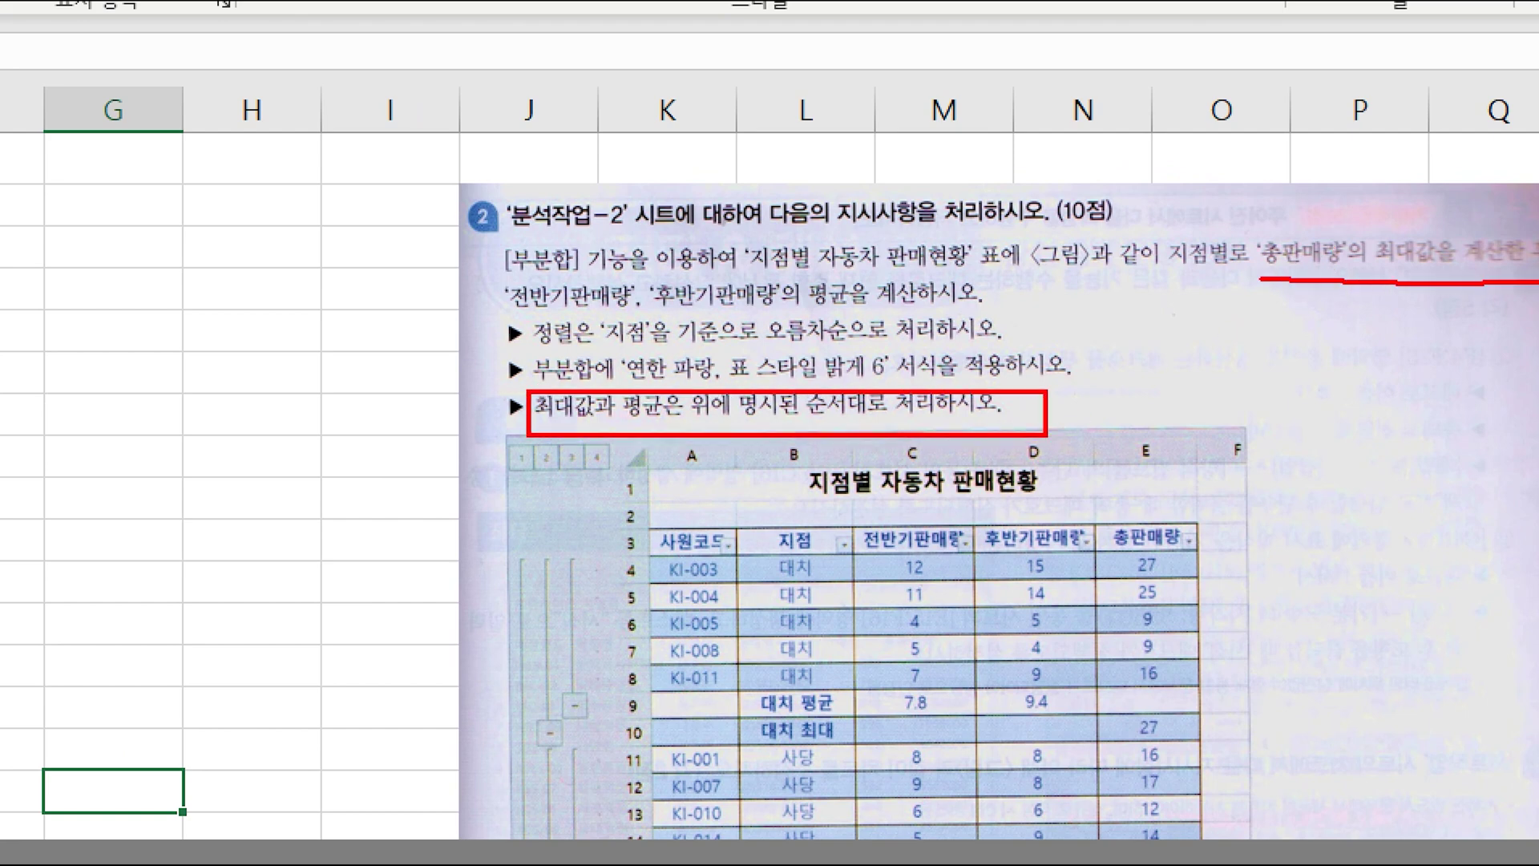
drag(502, 310, 991, 315)
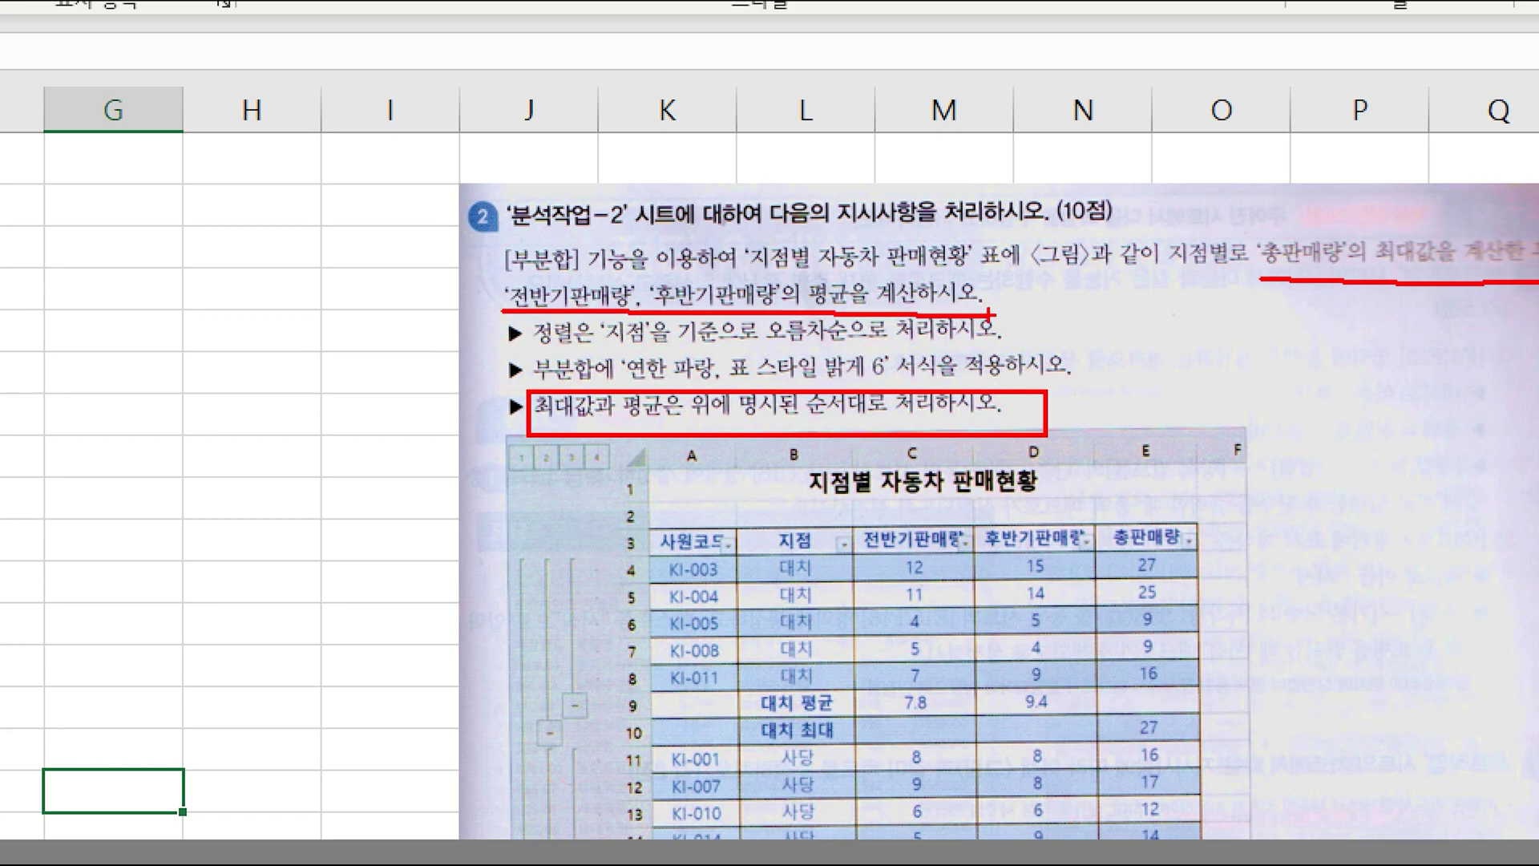
key(Escape)
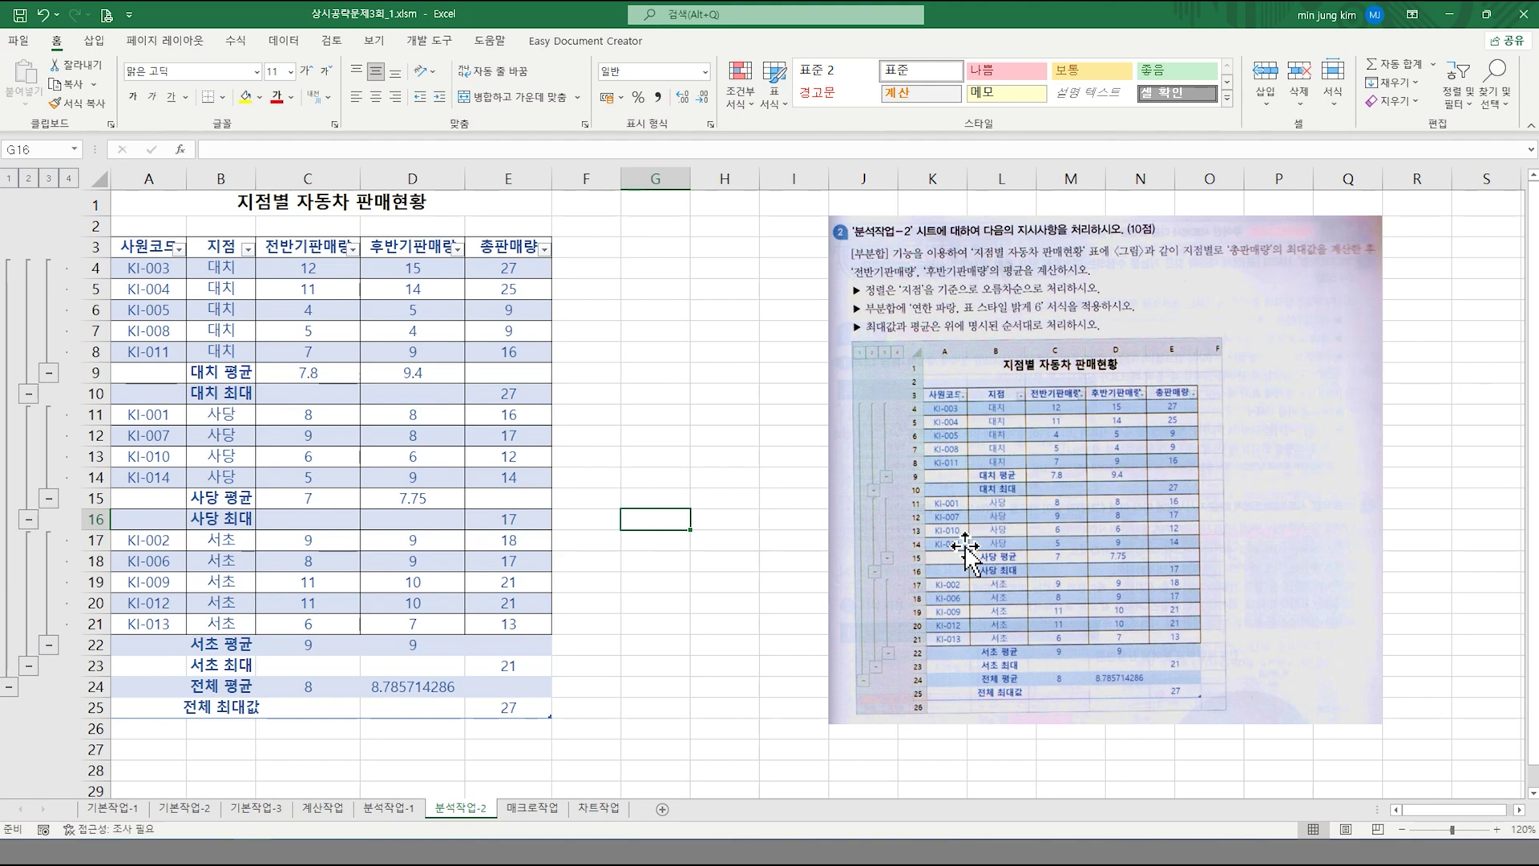
- On the 매크로작업 sheet, draw a form control button (단추) covering cells B15:C16
click(718, 542)
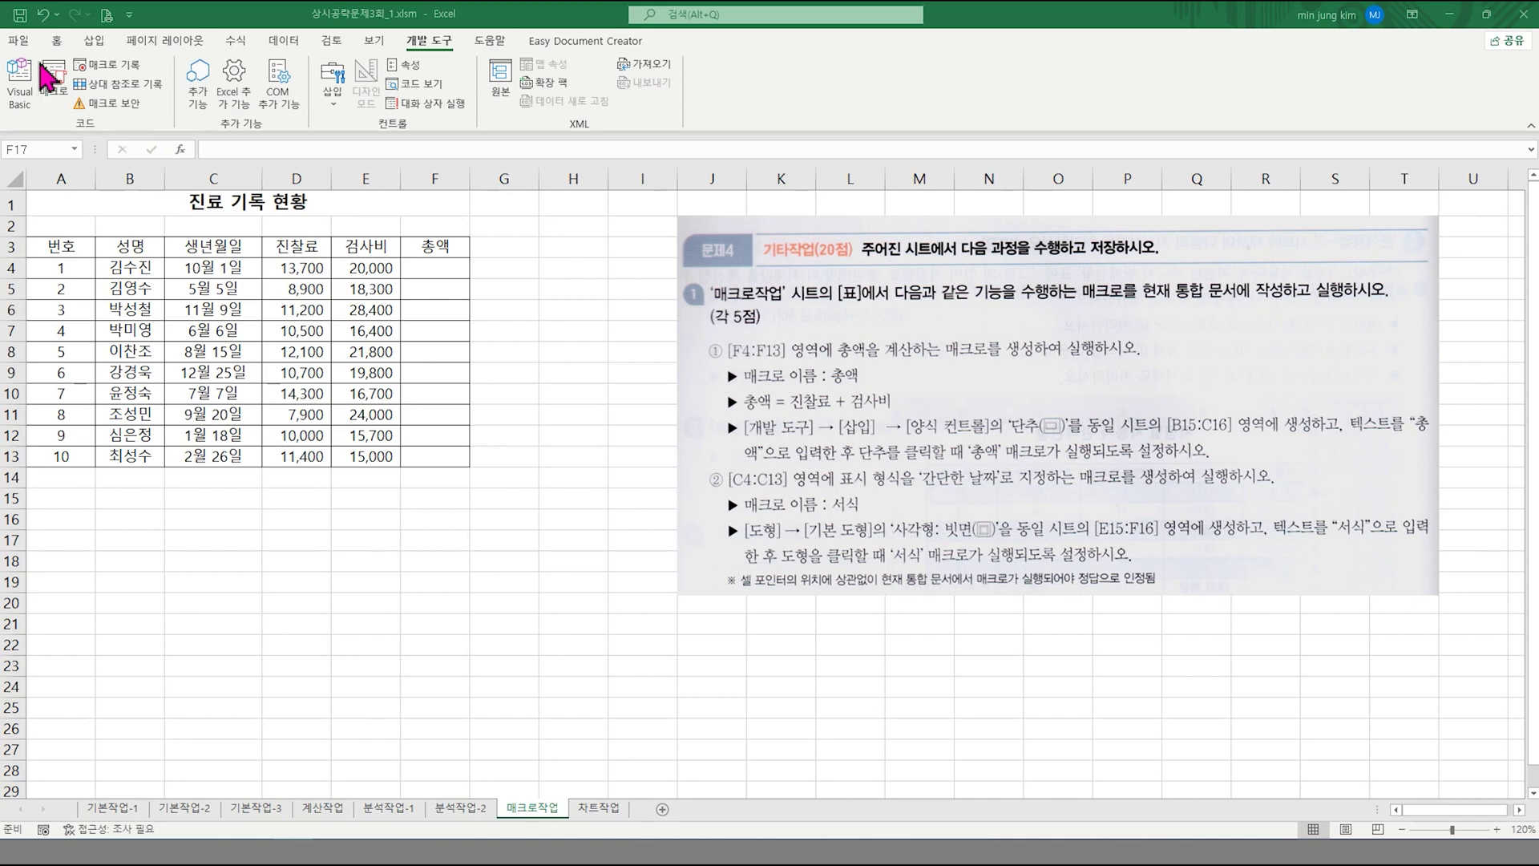
click(428, 47)
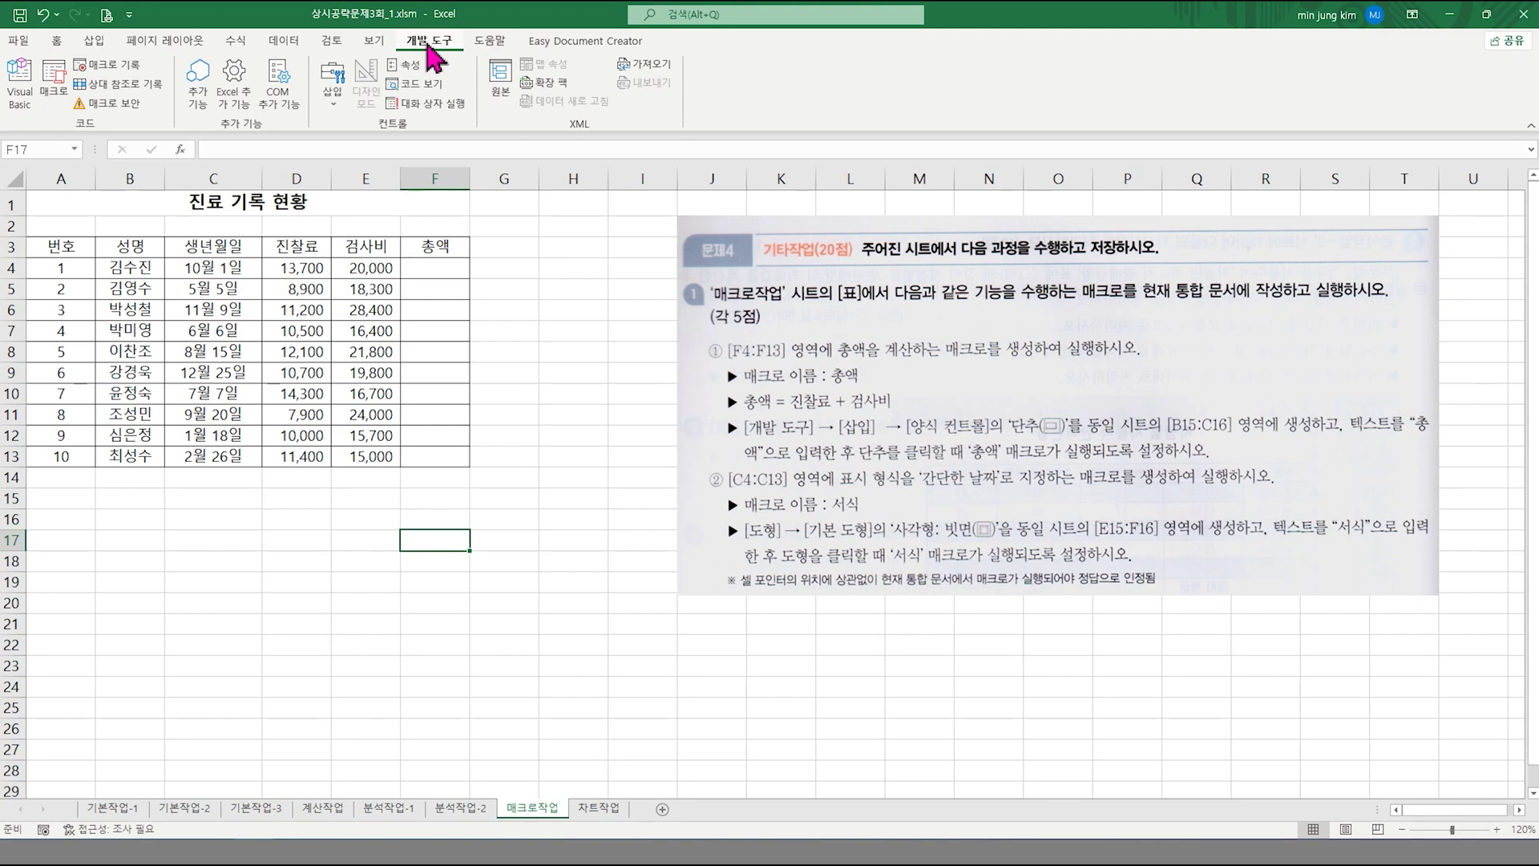
click(331, 95)
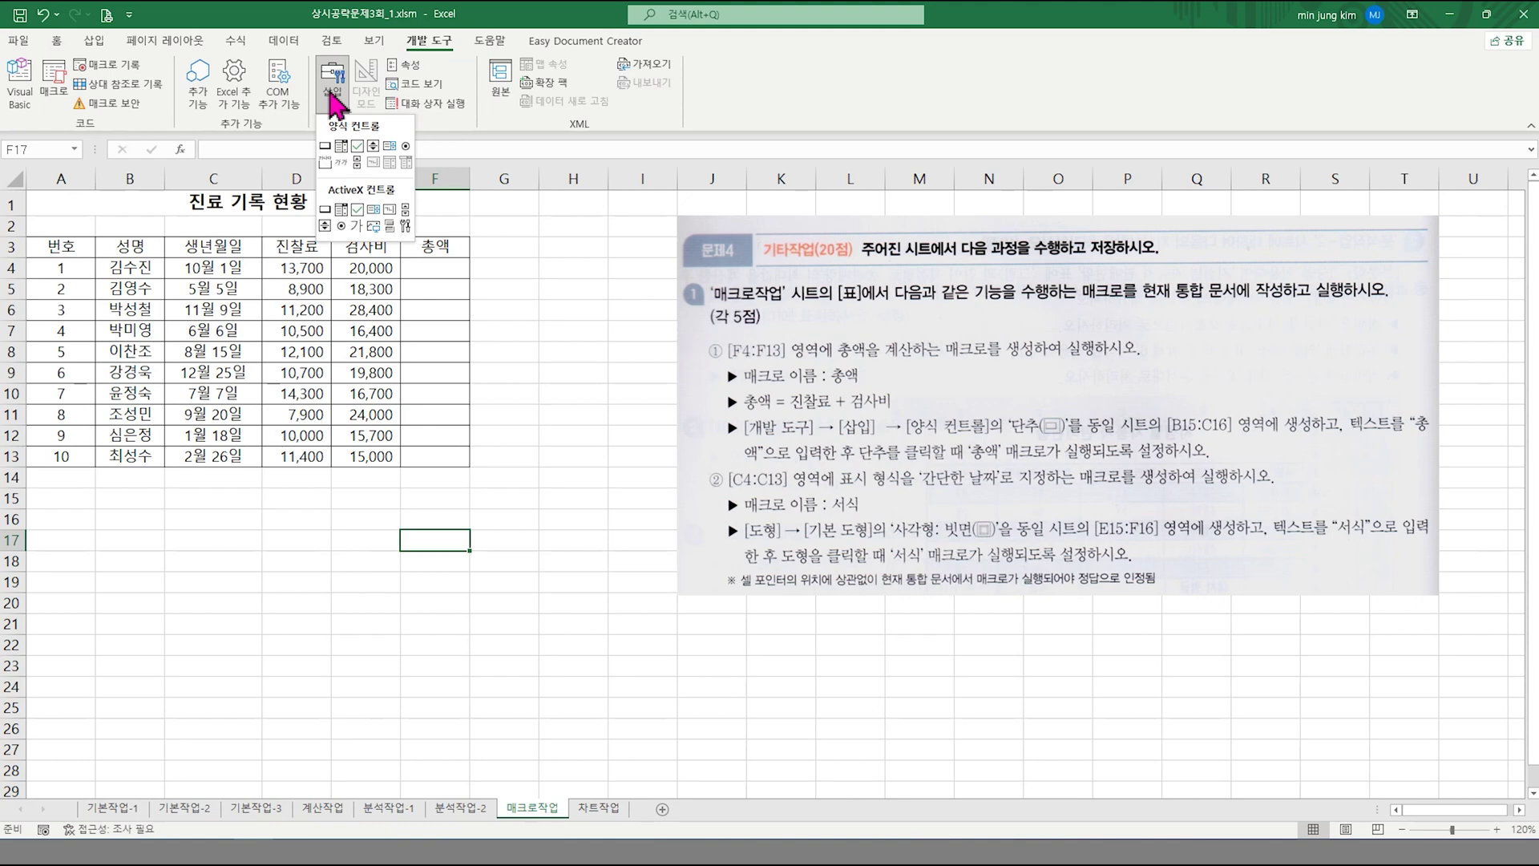
click(325, 147)
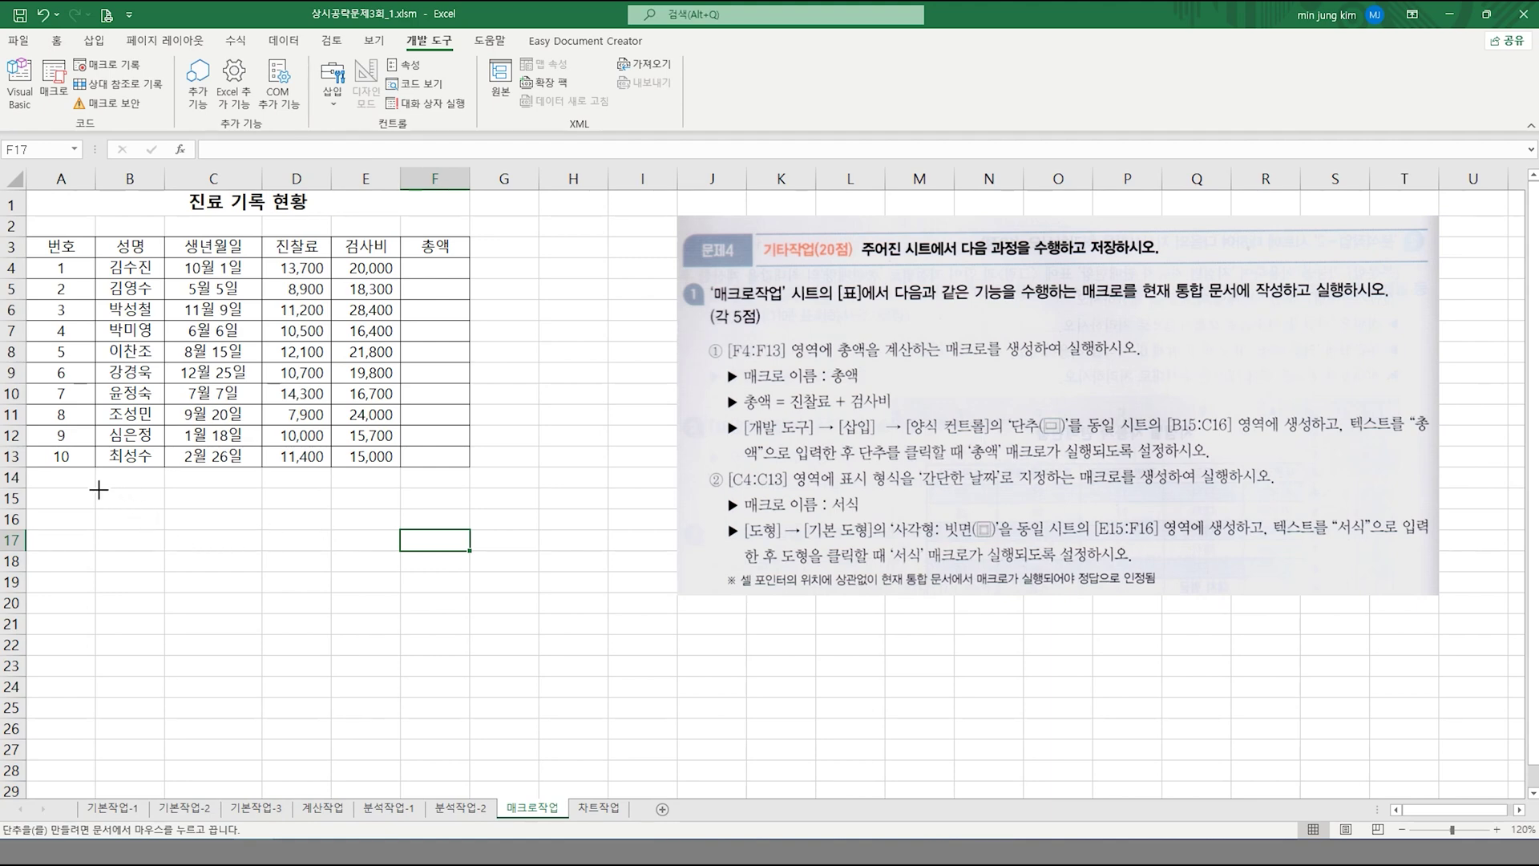
drag(98, 489, 230, 526)
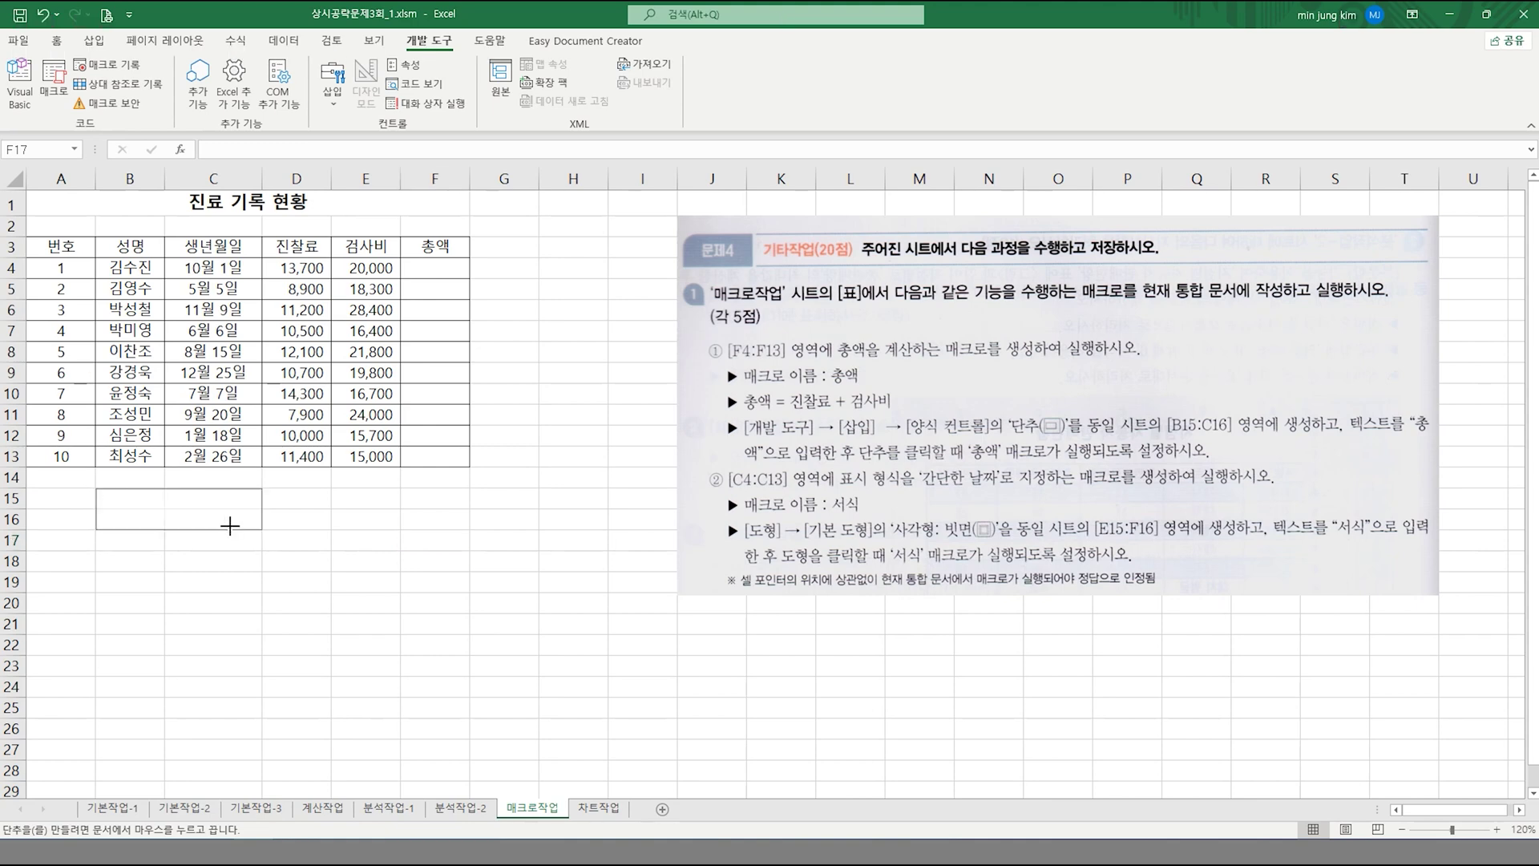
drag(230, 526, 230, 526)
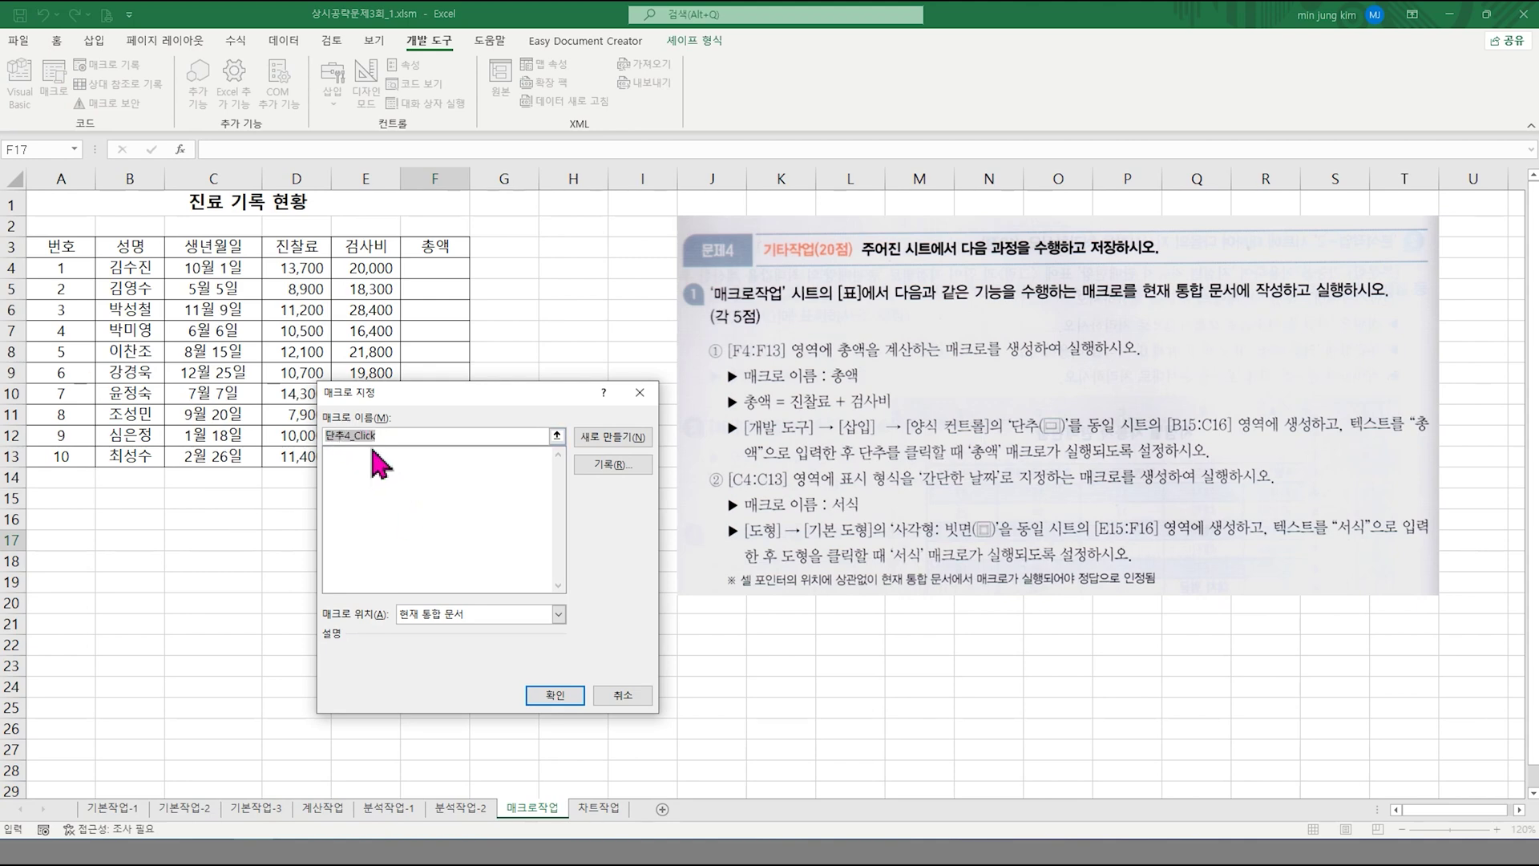
- Name the button's macro 총액, keep it in 현재 통합 문서, and start recording it
text(총액)
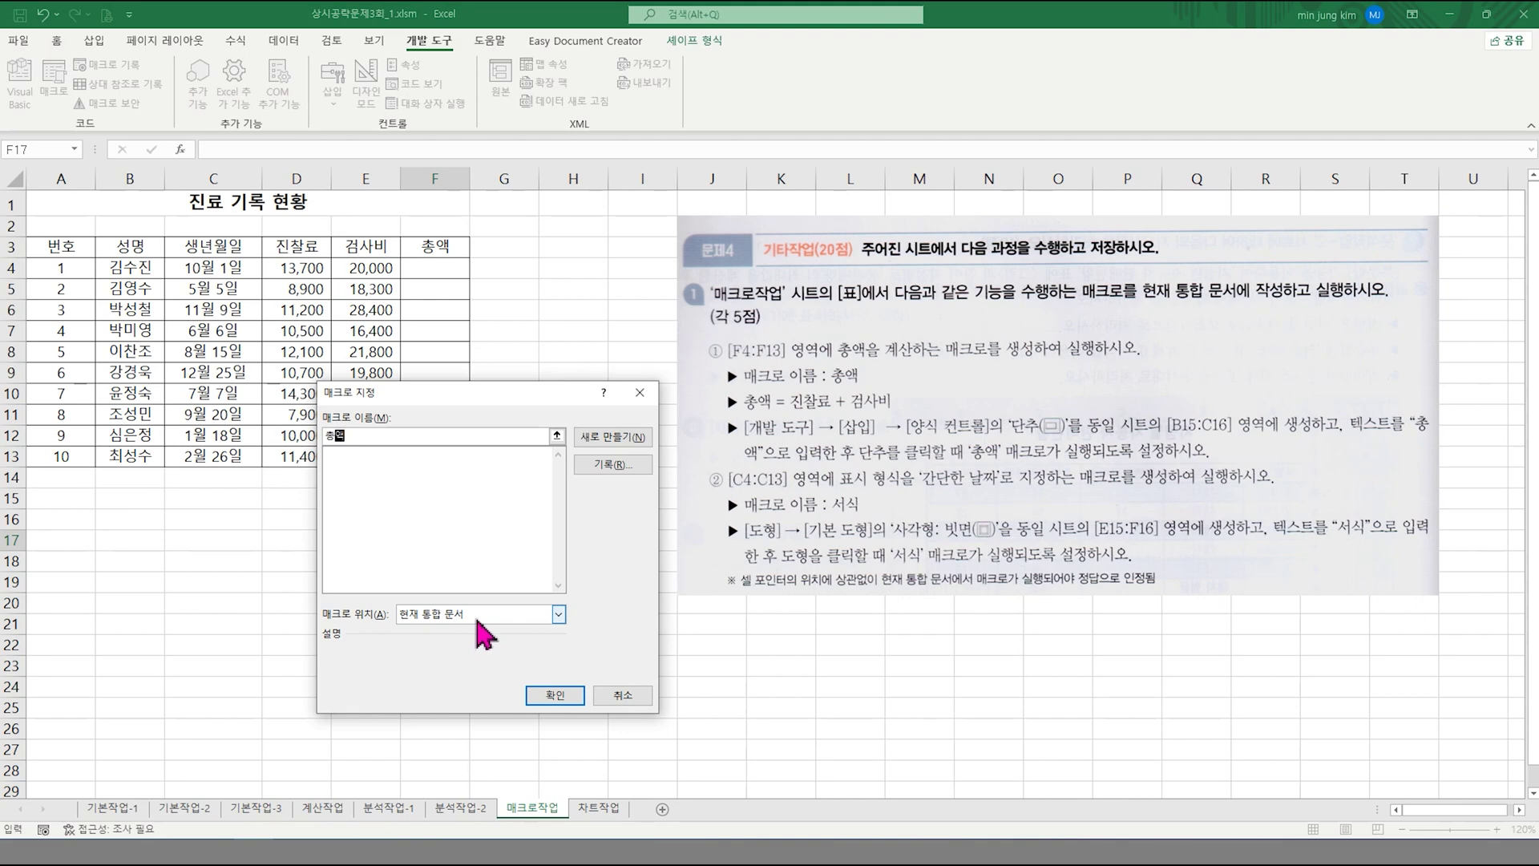
click(559, 615)
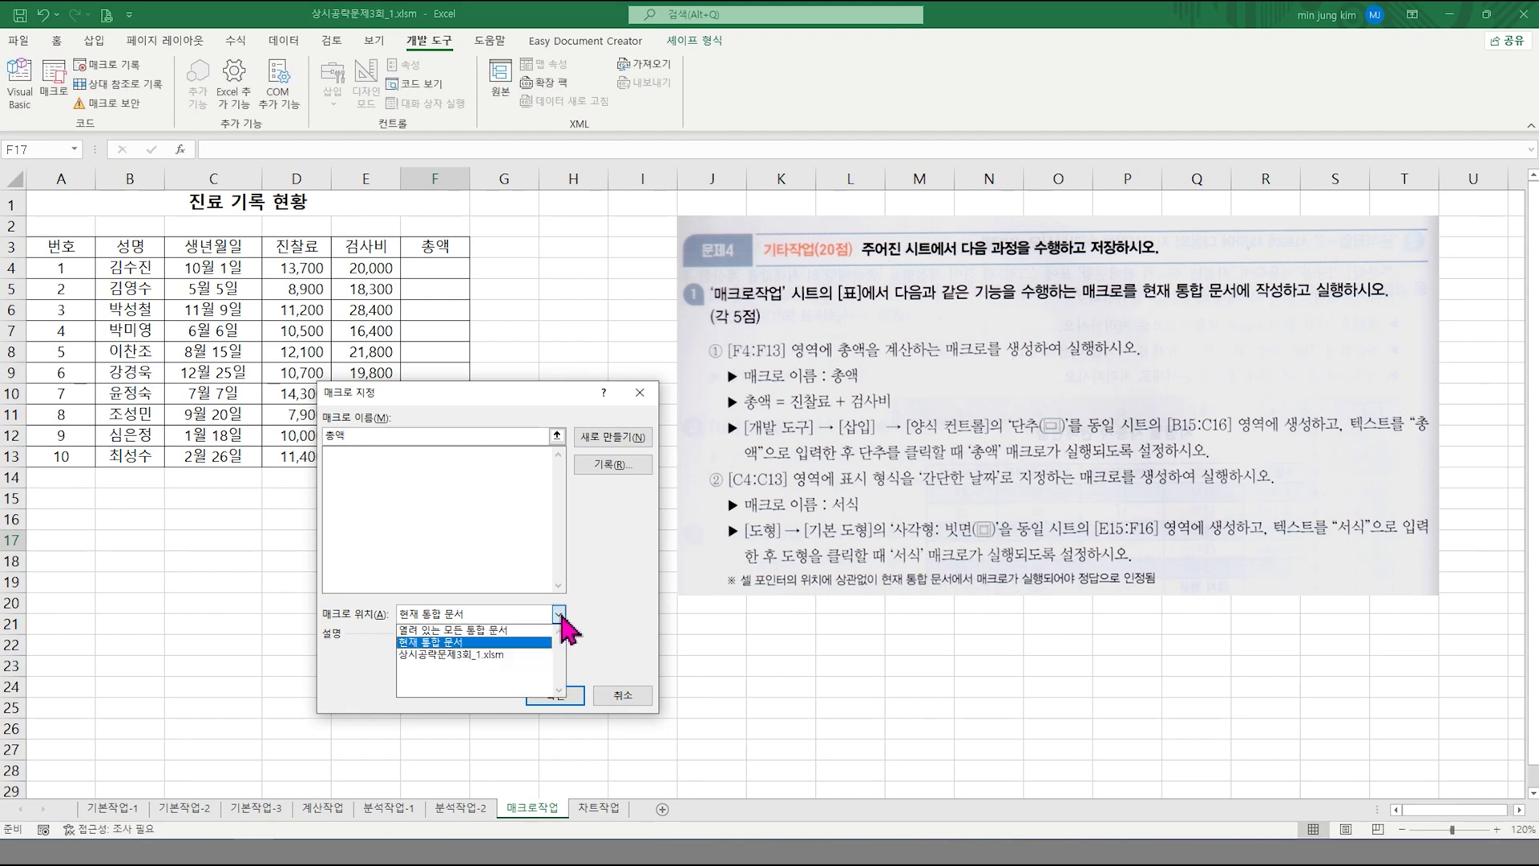
click(446, 642)
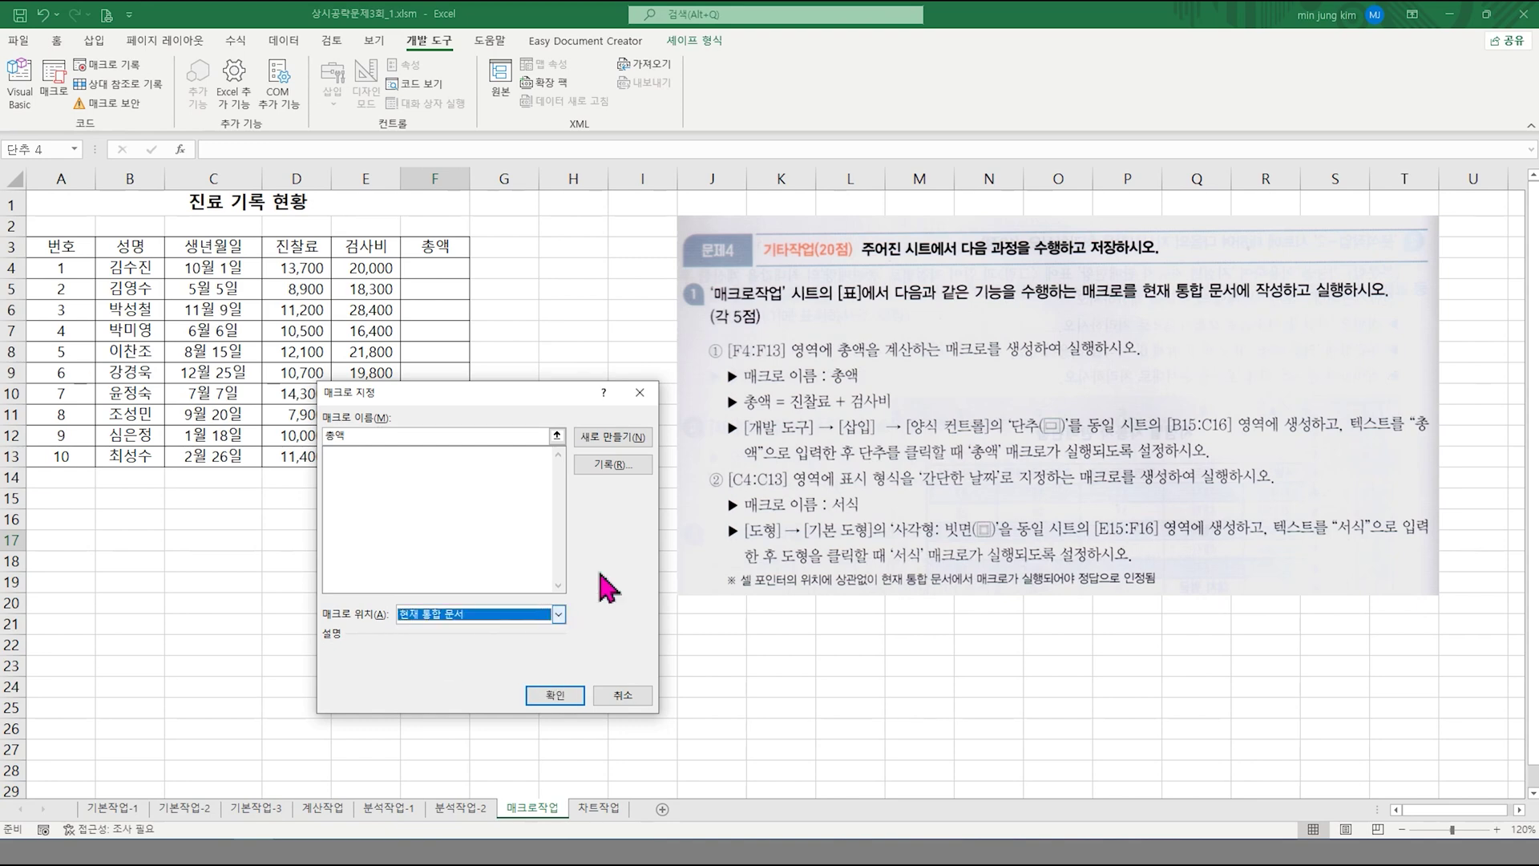
click(618, 465)
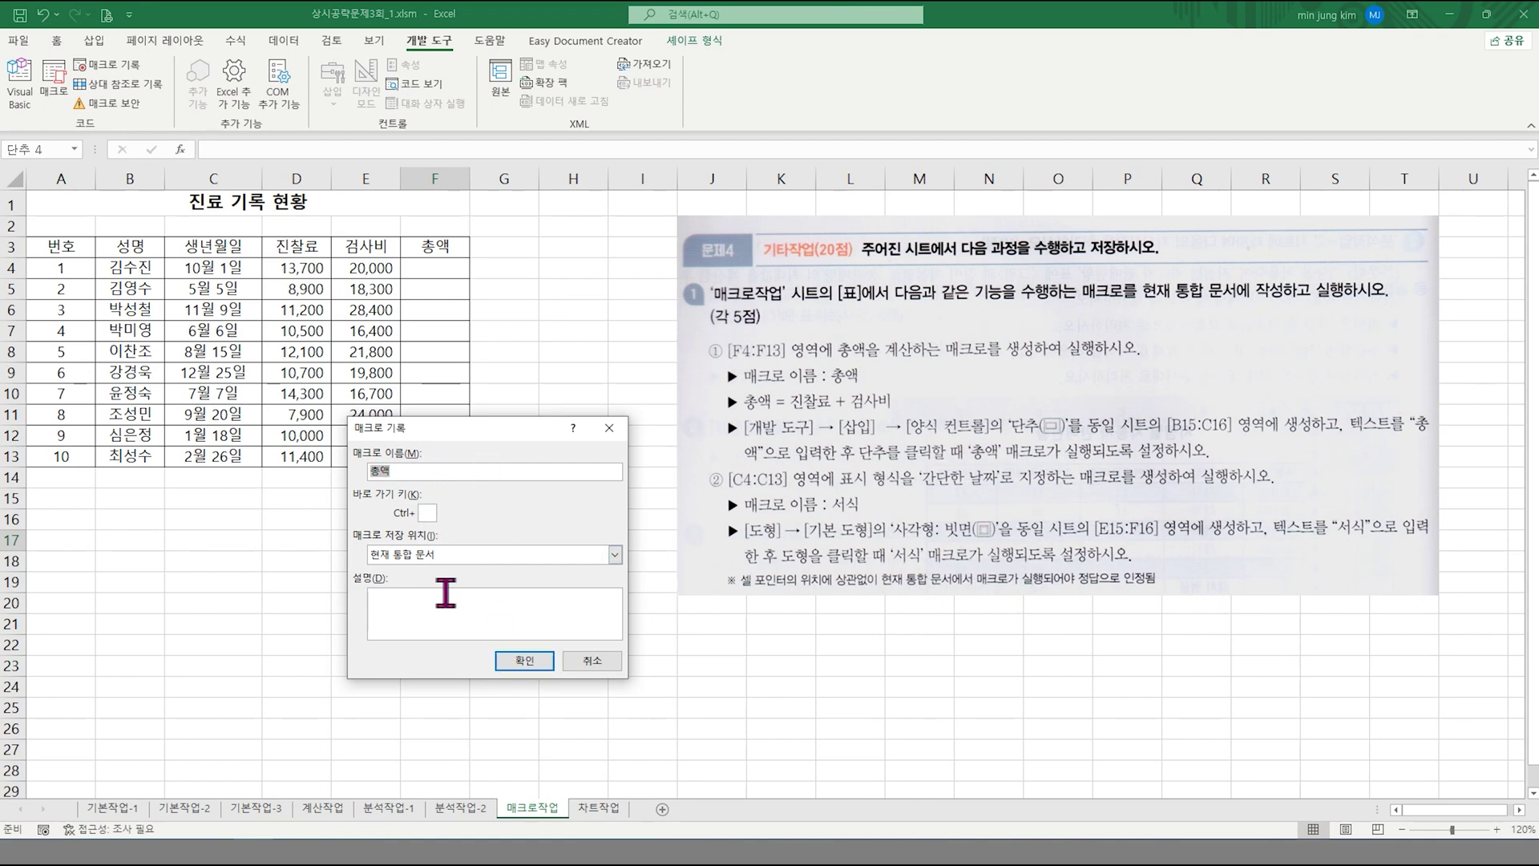
click(525, 660)
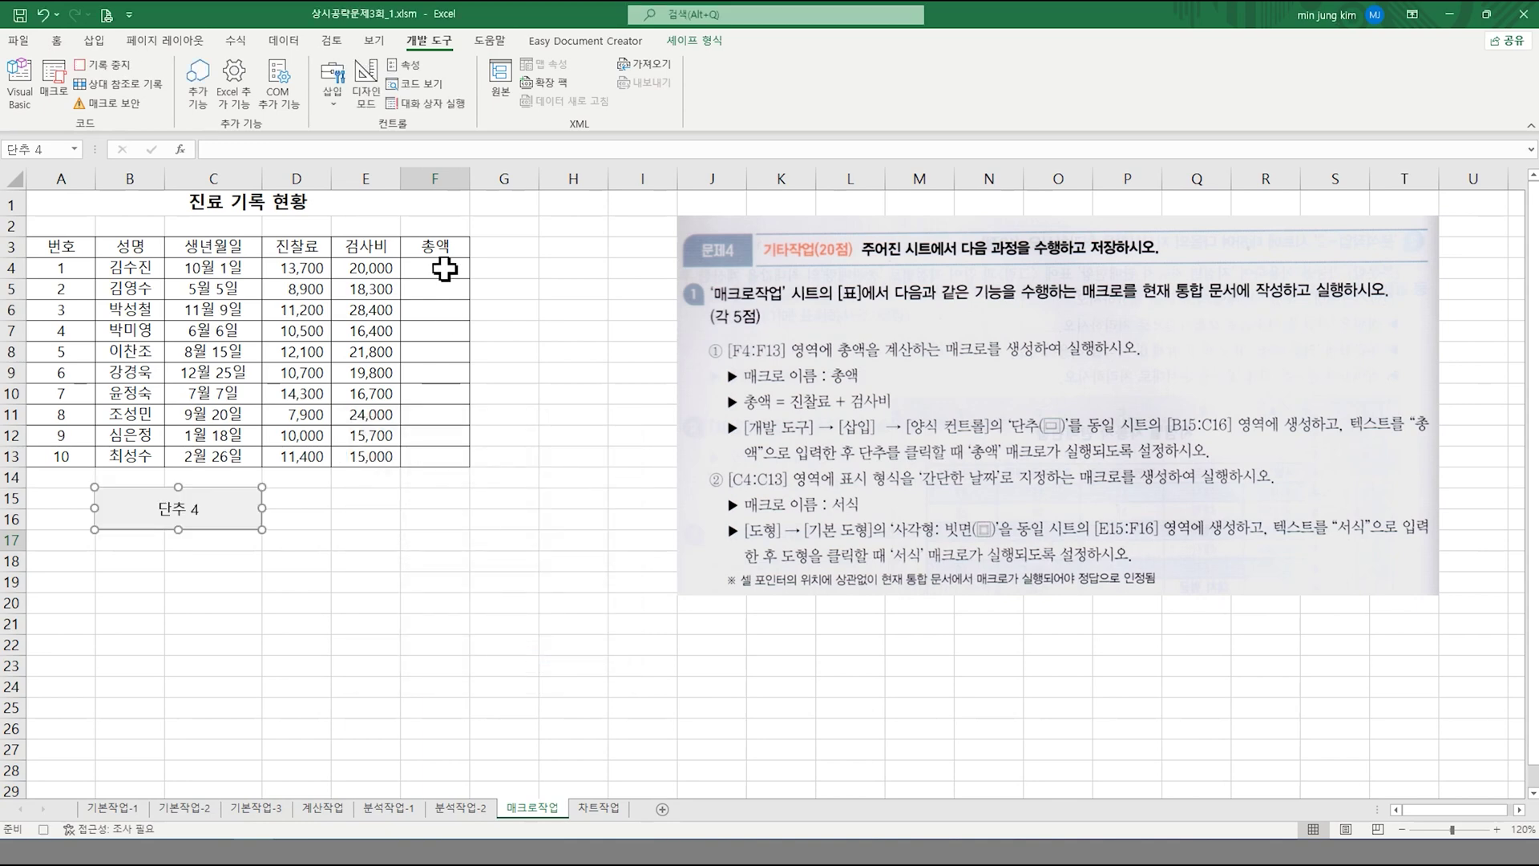
- Record =D4+E4 in F4 filled down through F13, then stop recording the macro
click(443, 270)
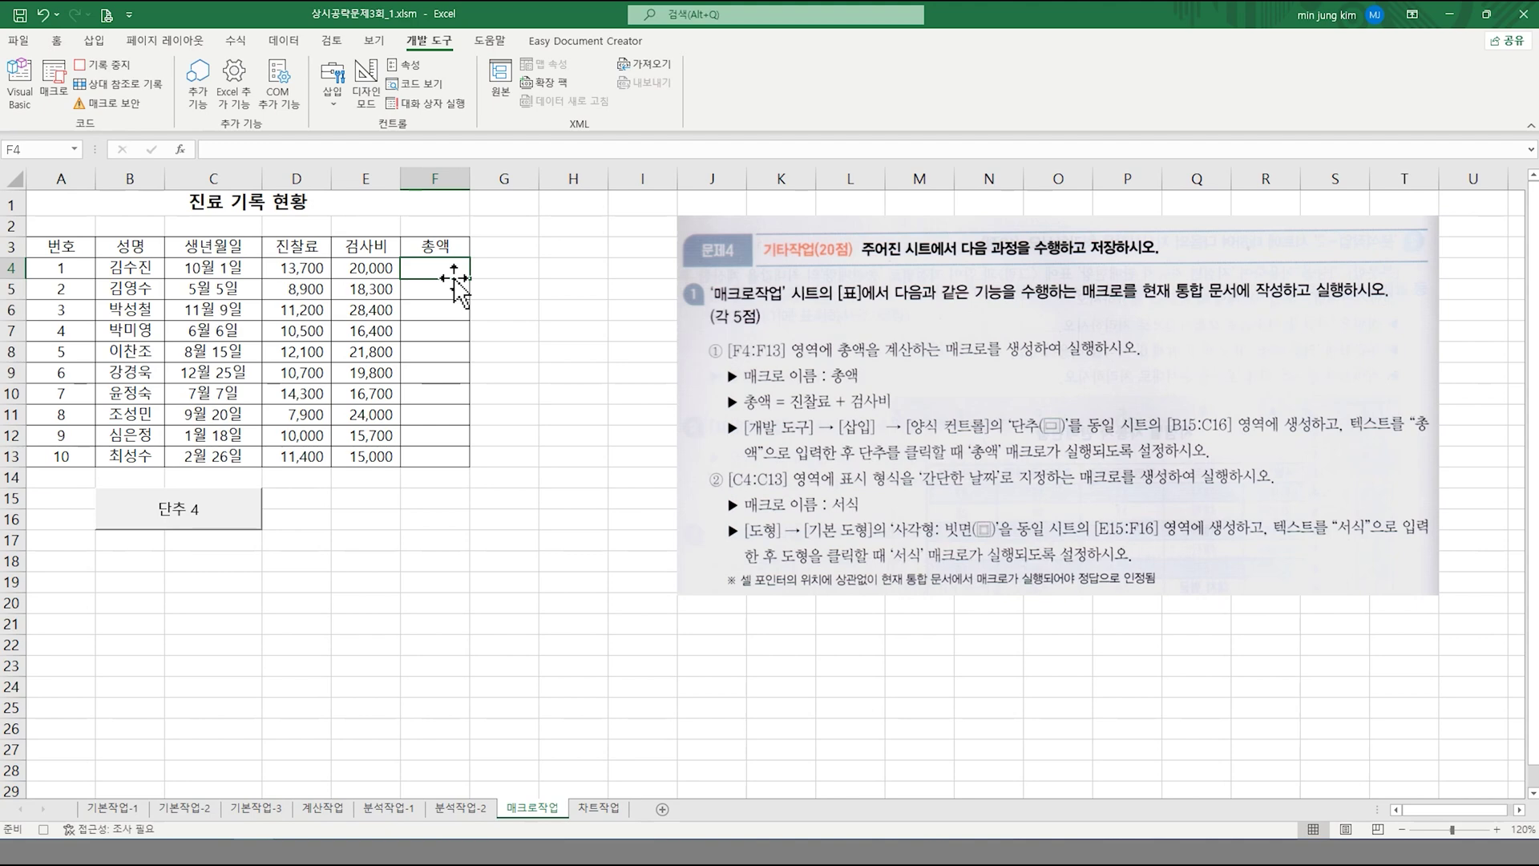
text(=)
click(318, 267)
text(+)
click(350, 271)
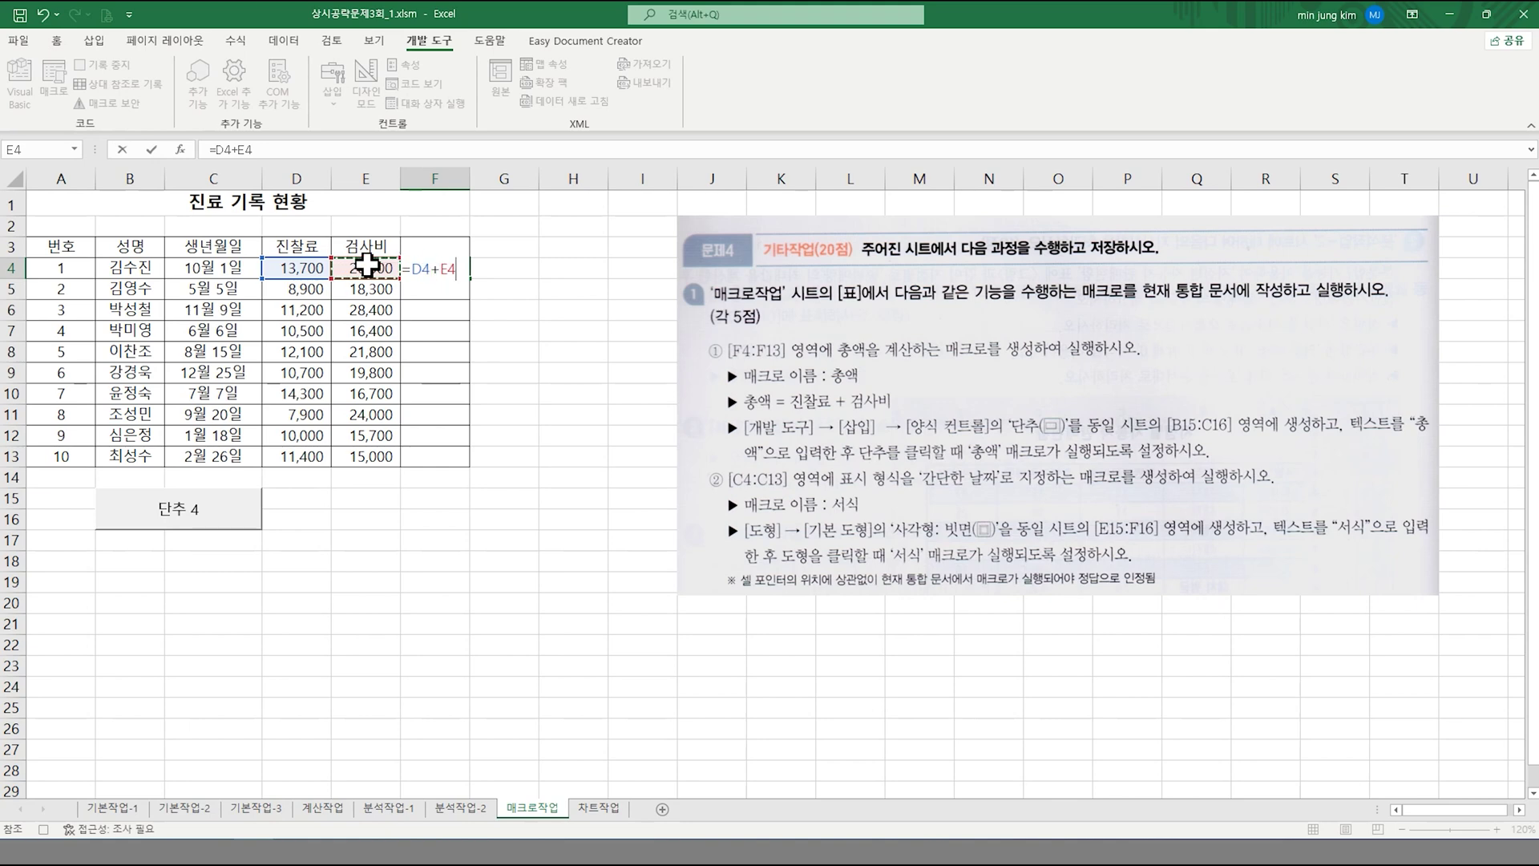
key(Return)
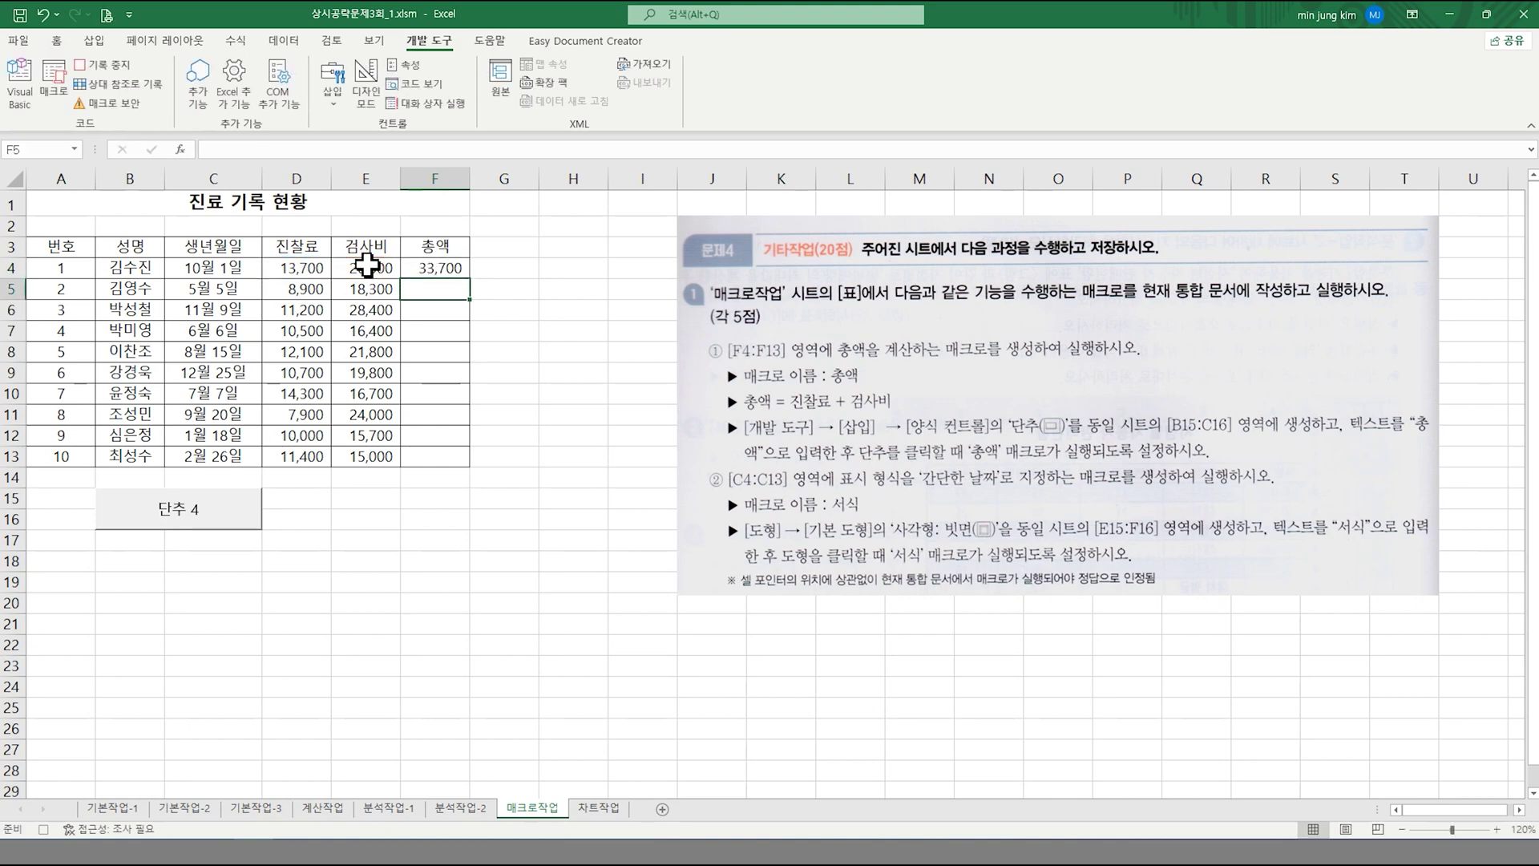
click(437, 269)
drag(471, 278, 463, 469)
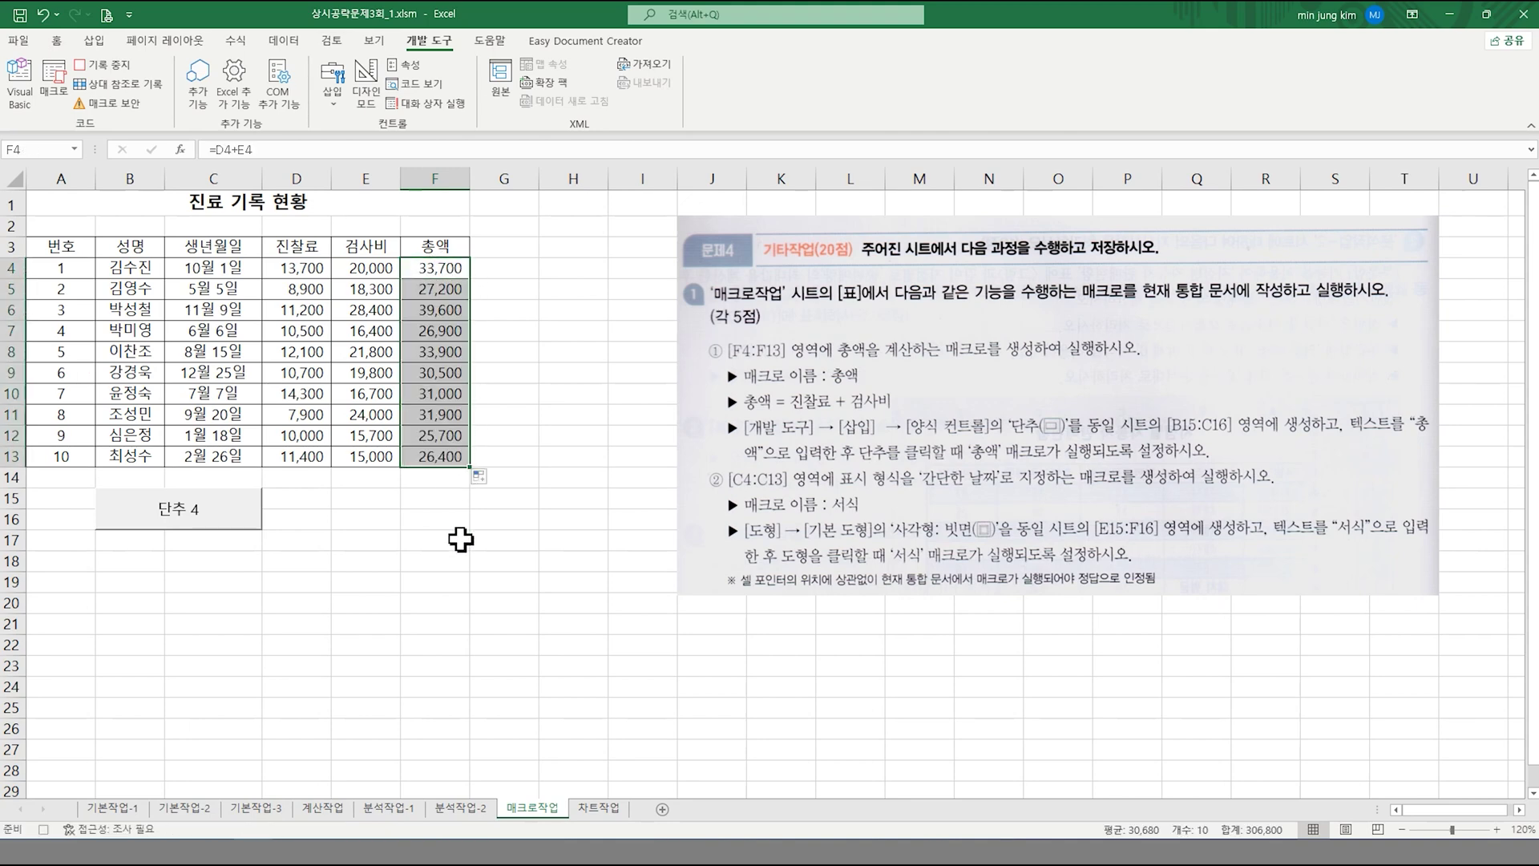
click(502, 518)
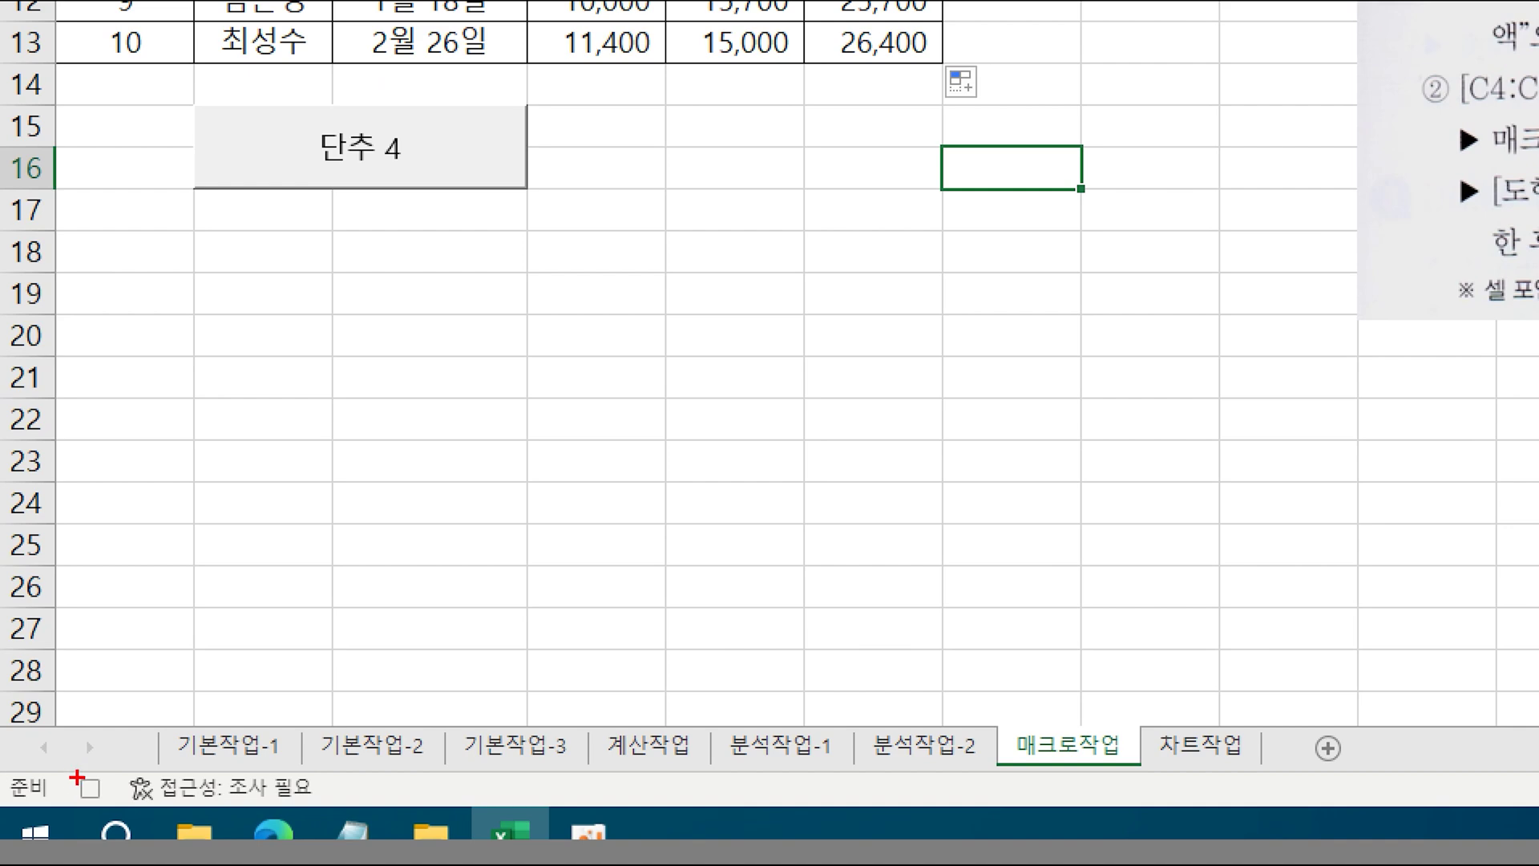
drag(63, 763, 123, 815)
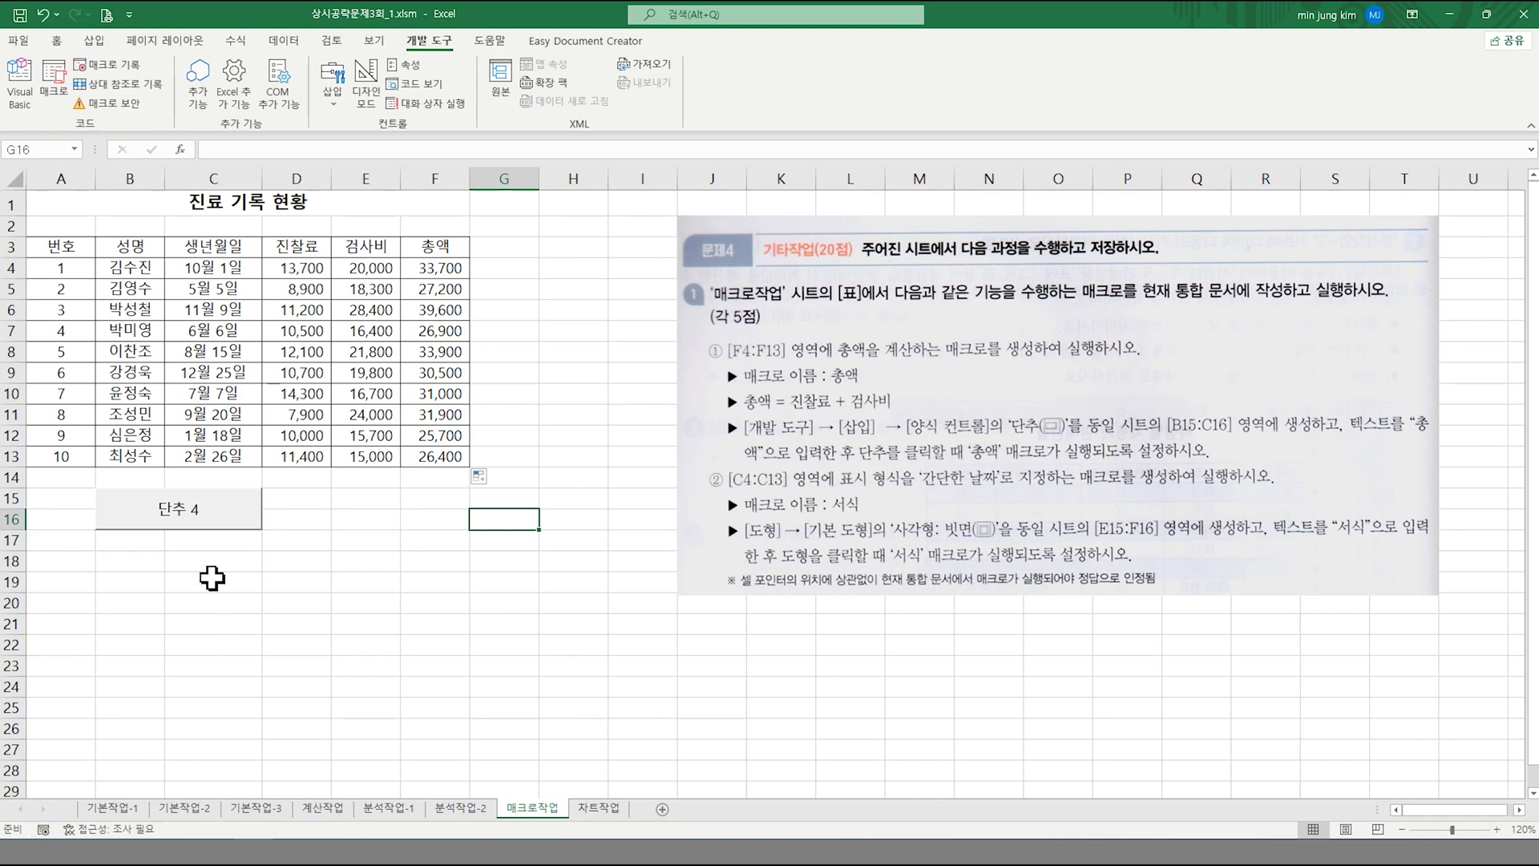
- Replace the text on the button over B15:C16 with 총액
right_click(213, 518)
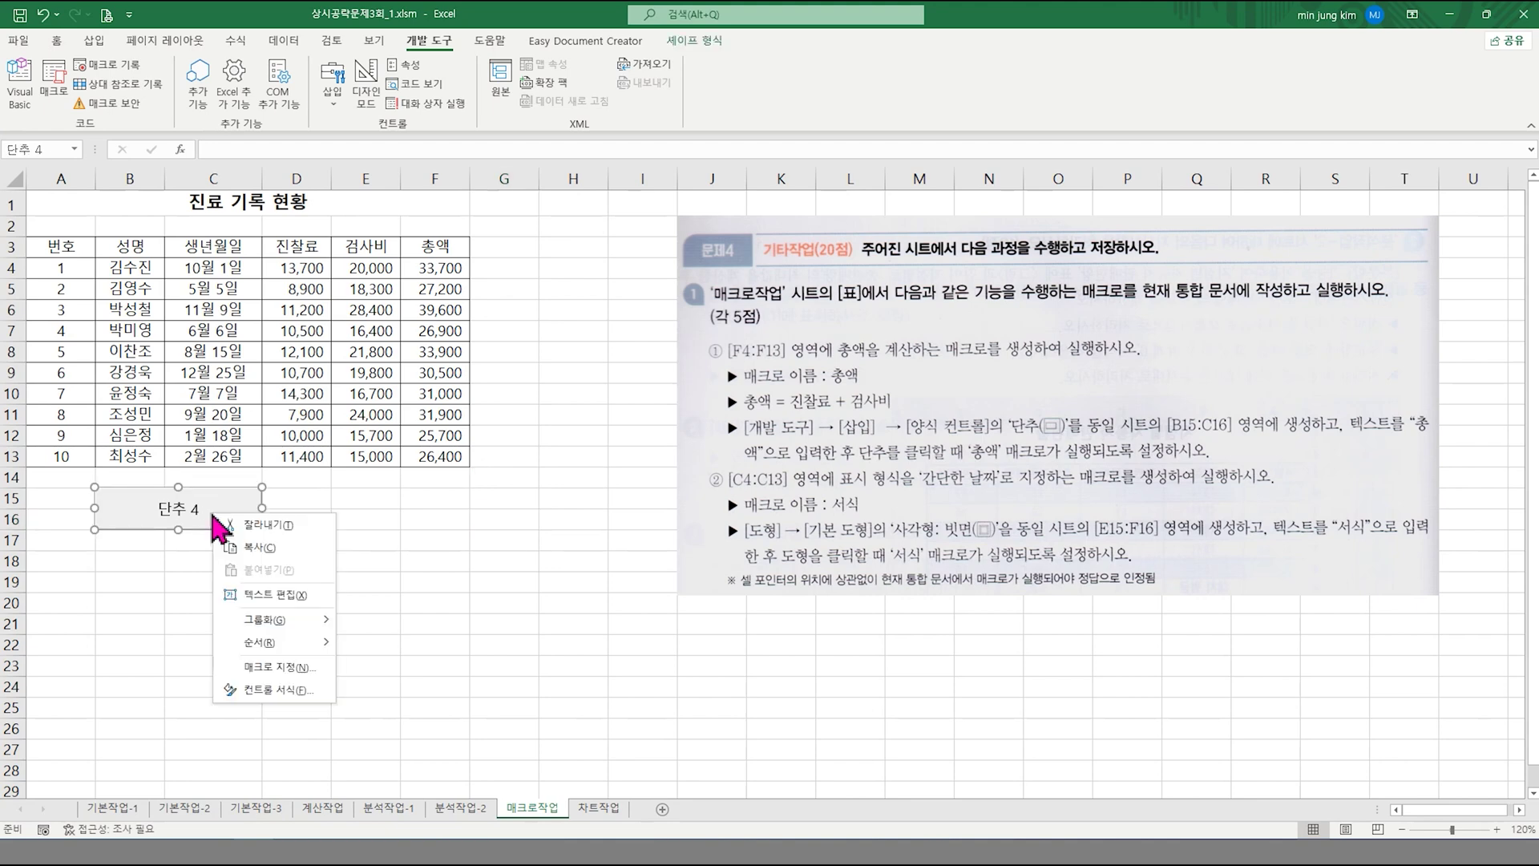
click(265, 595)
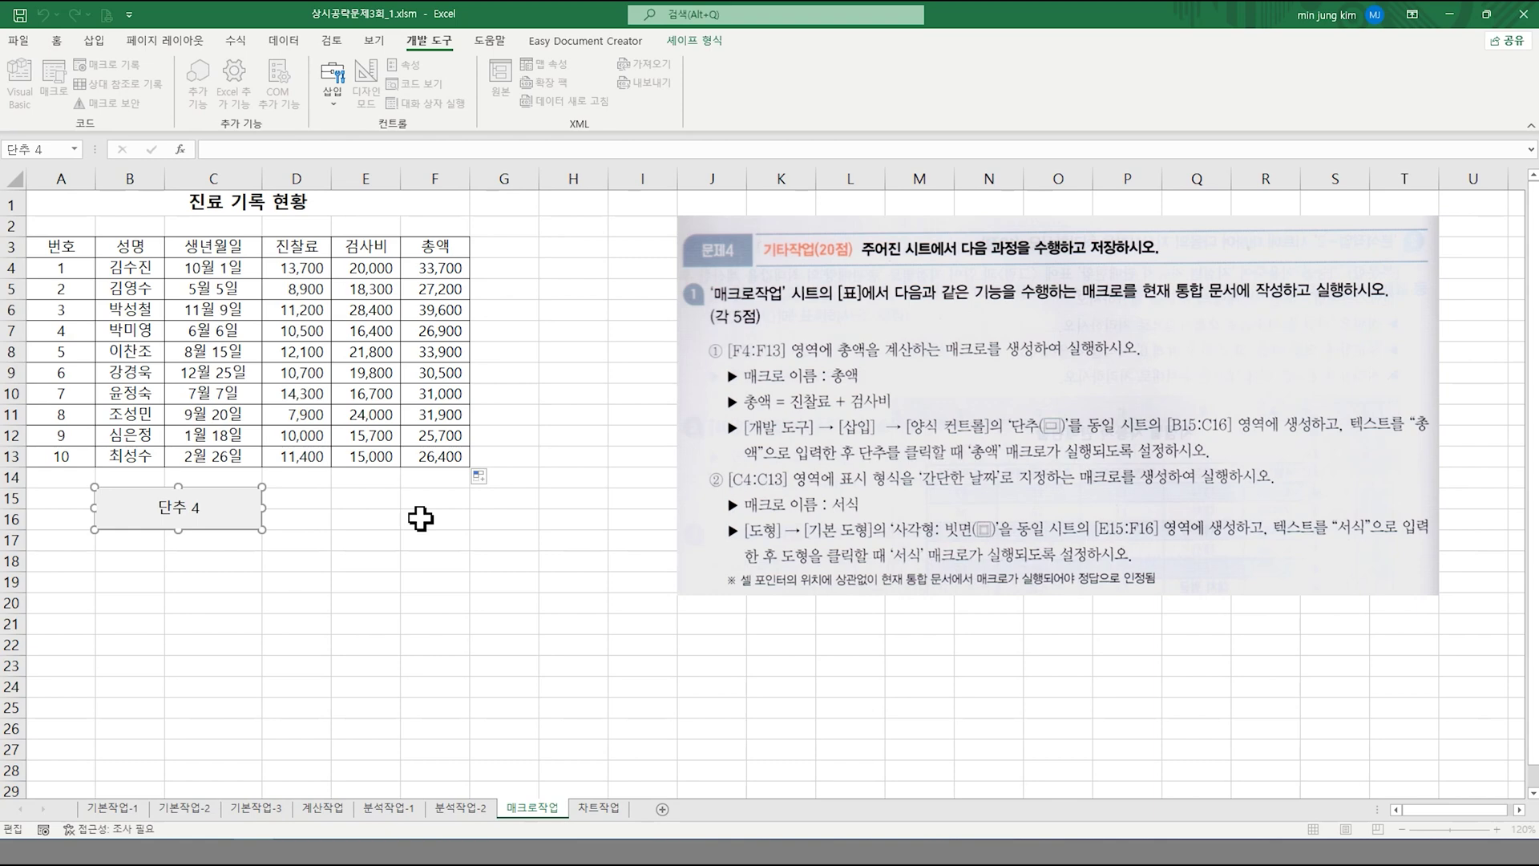
key(Delete)
key(Delete)
key(Delete)
key(Delete)
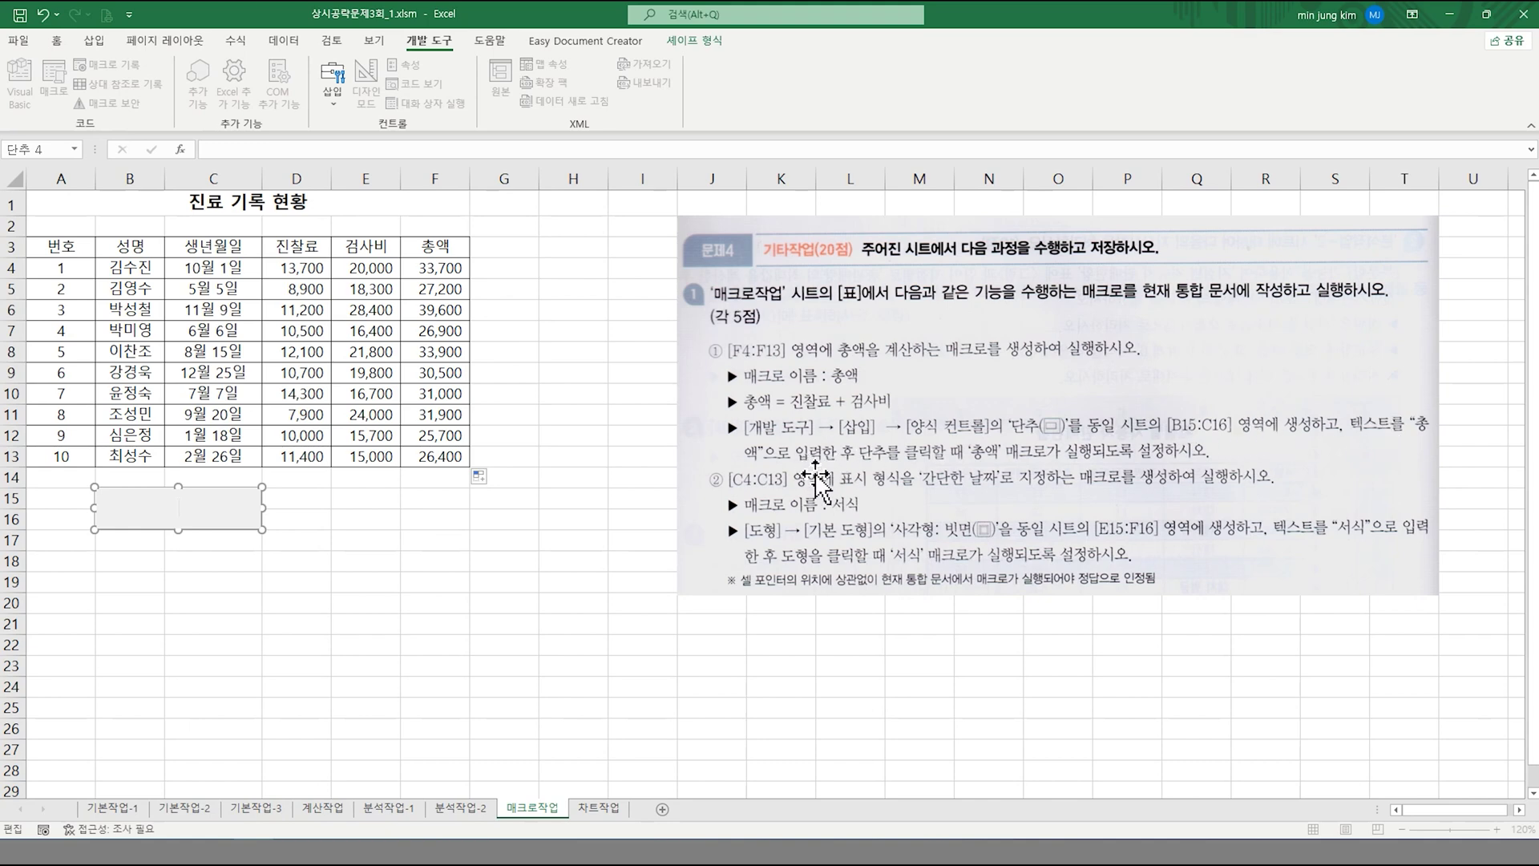
text(총액)
click(505, 517)
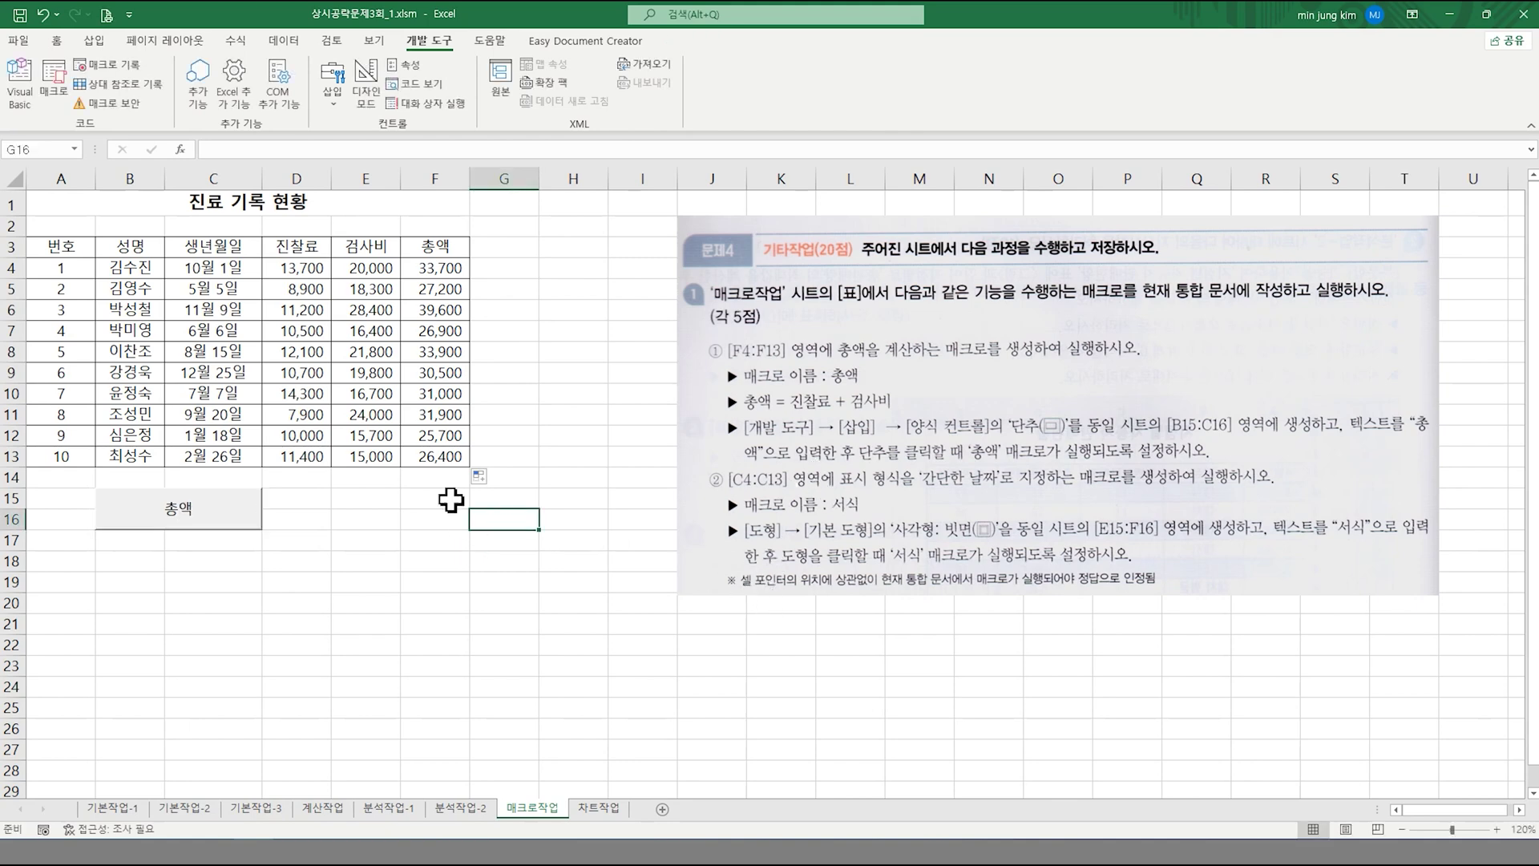
- Clear the 총액 values in F4:F13 and run the 총액 macro from its button to test it
drag(430, 271, 430, 446)
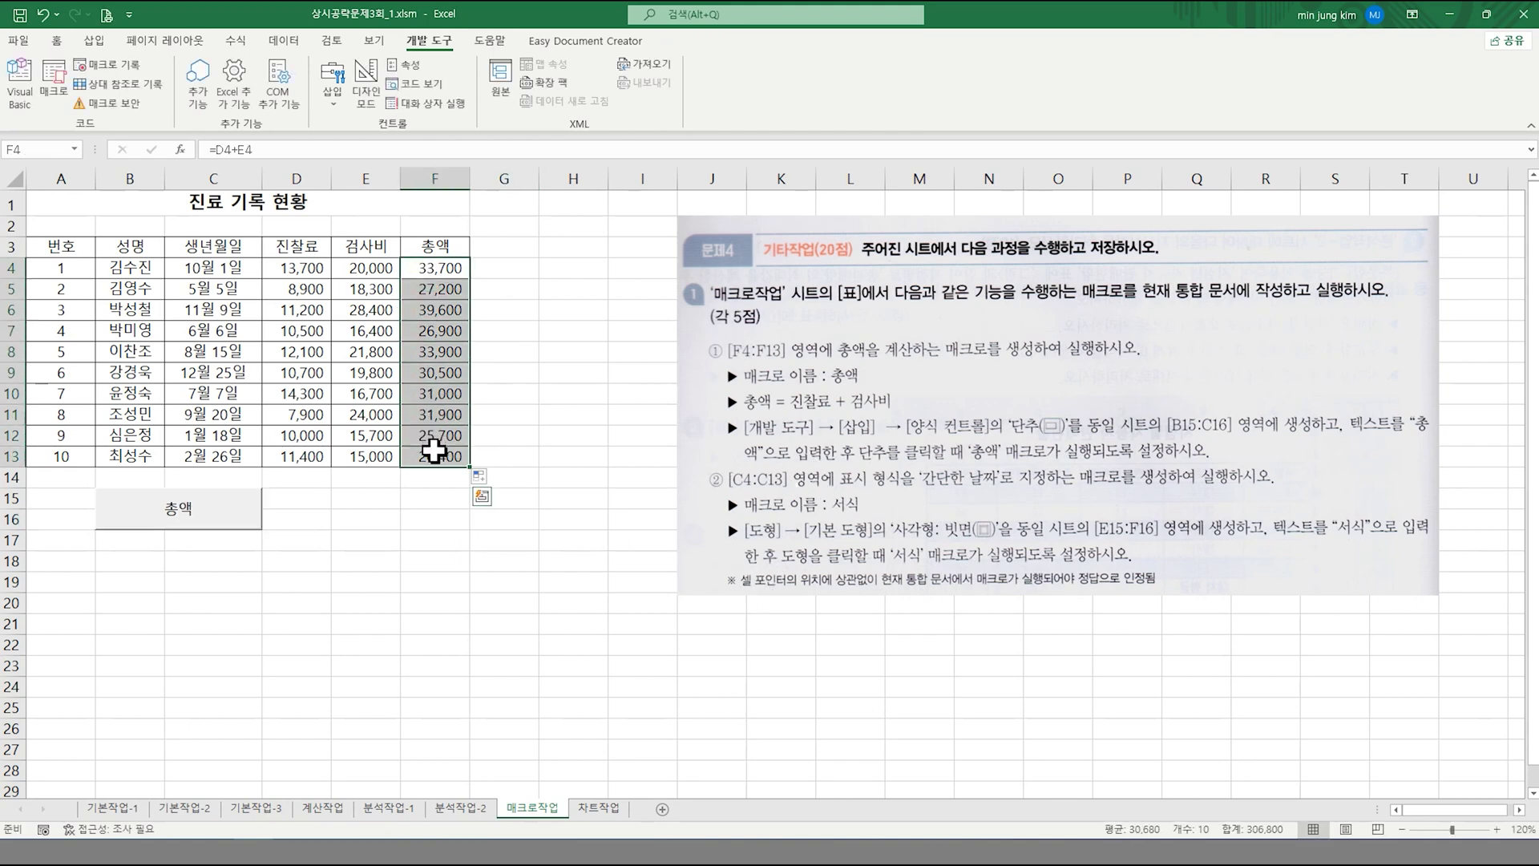
click(346, 549)
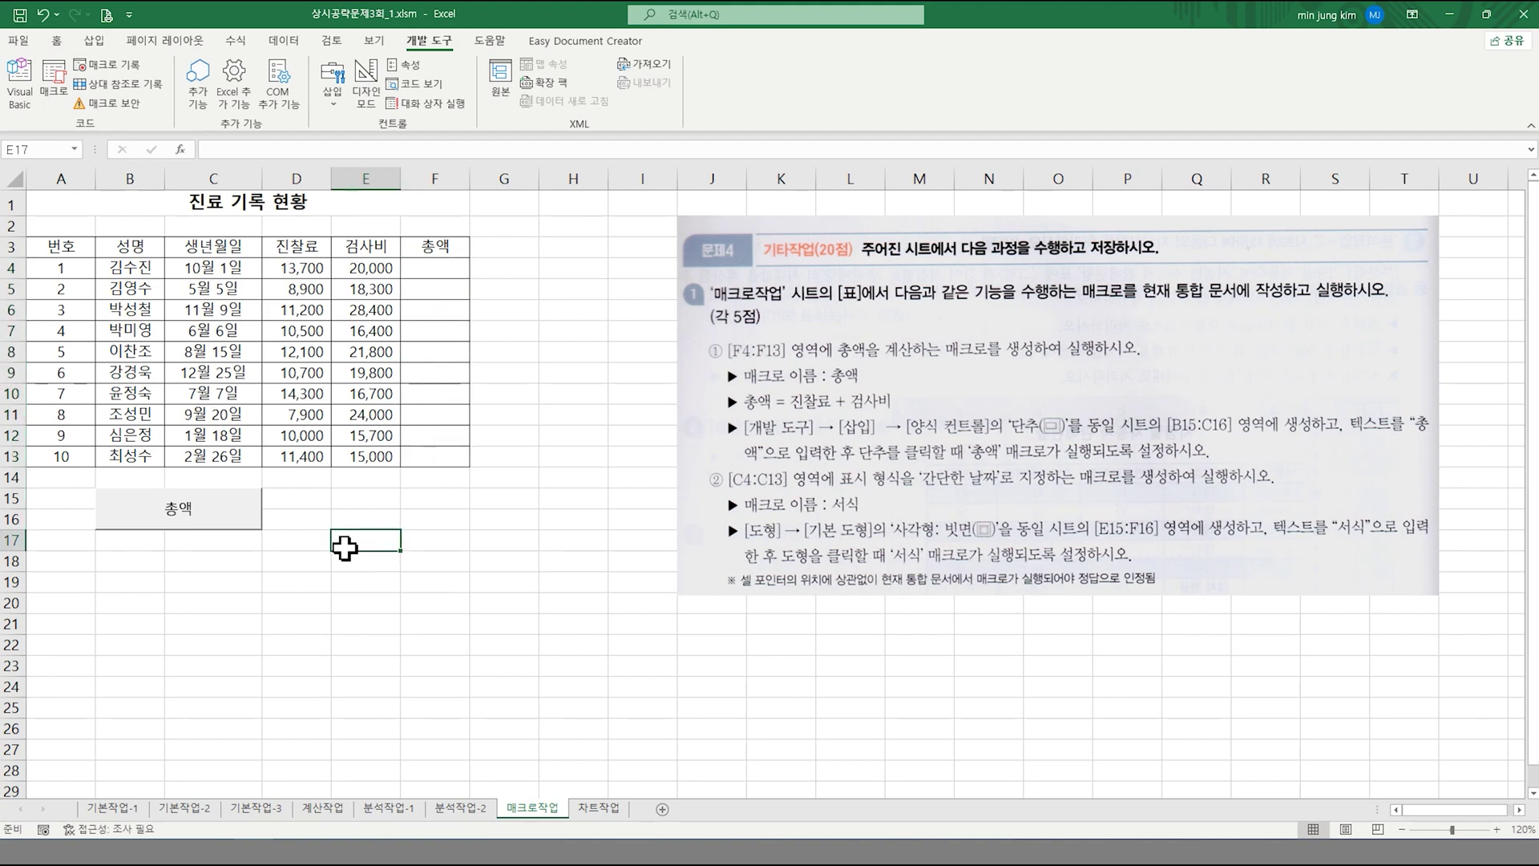
click(180, 517)
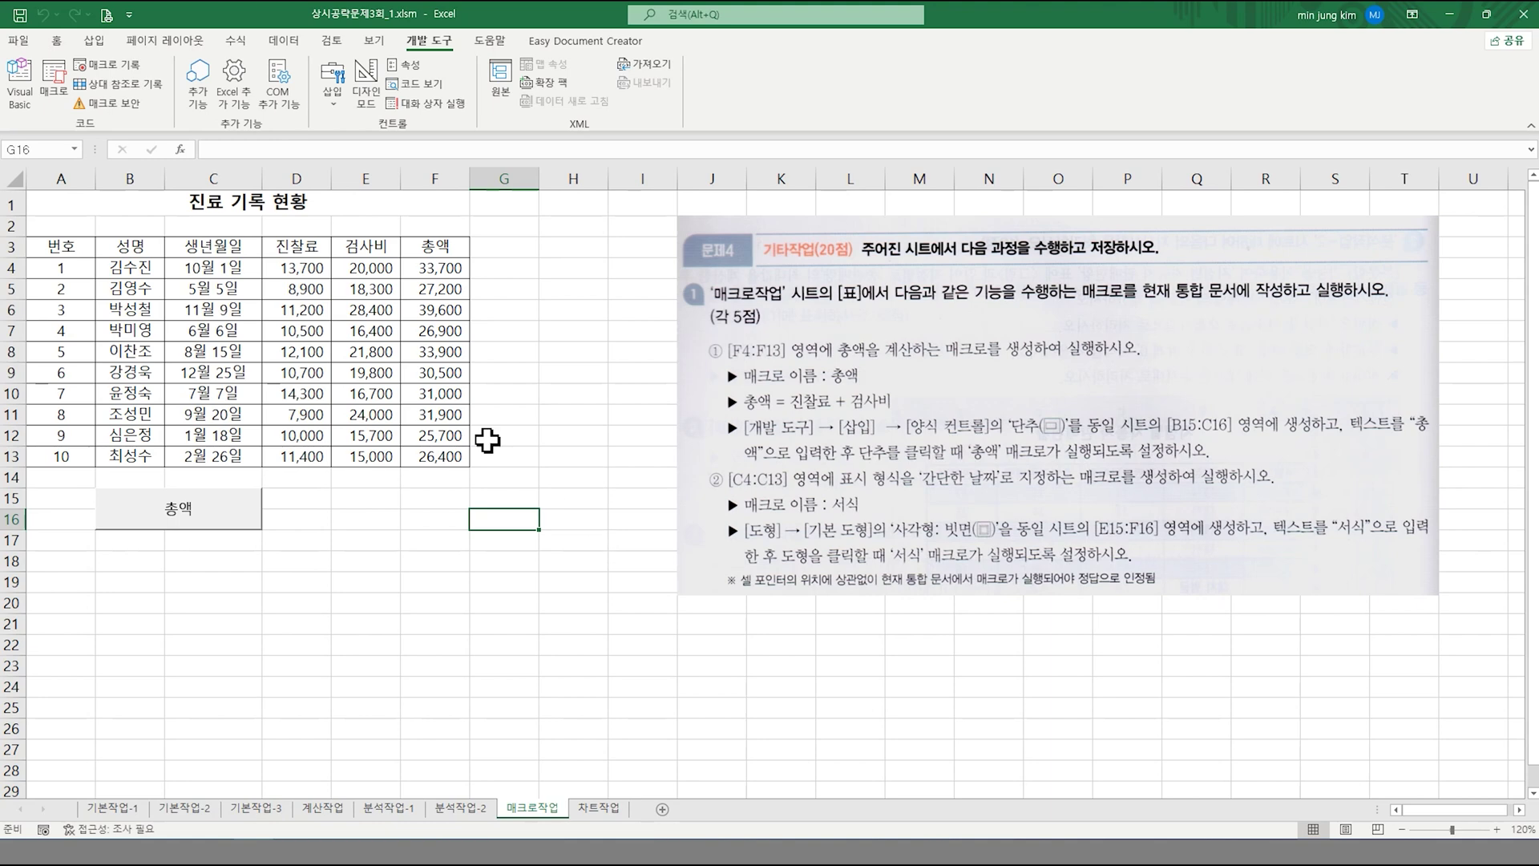
click(452, 500)
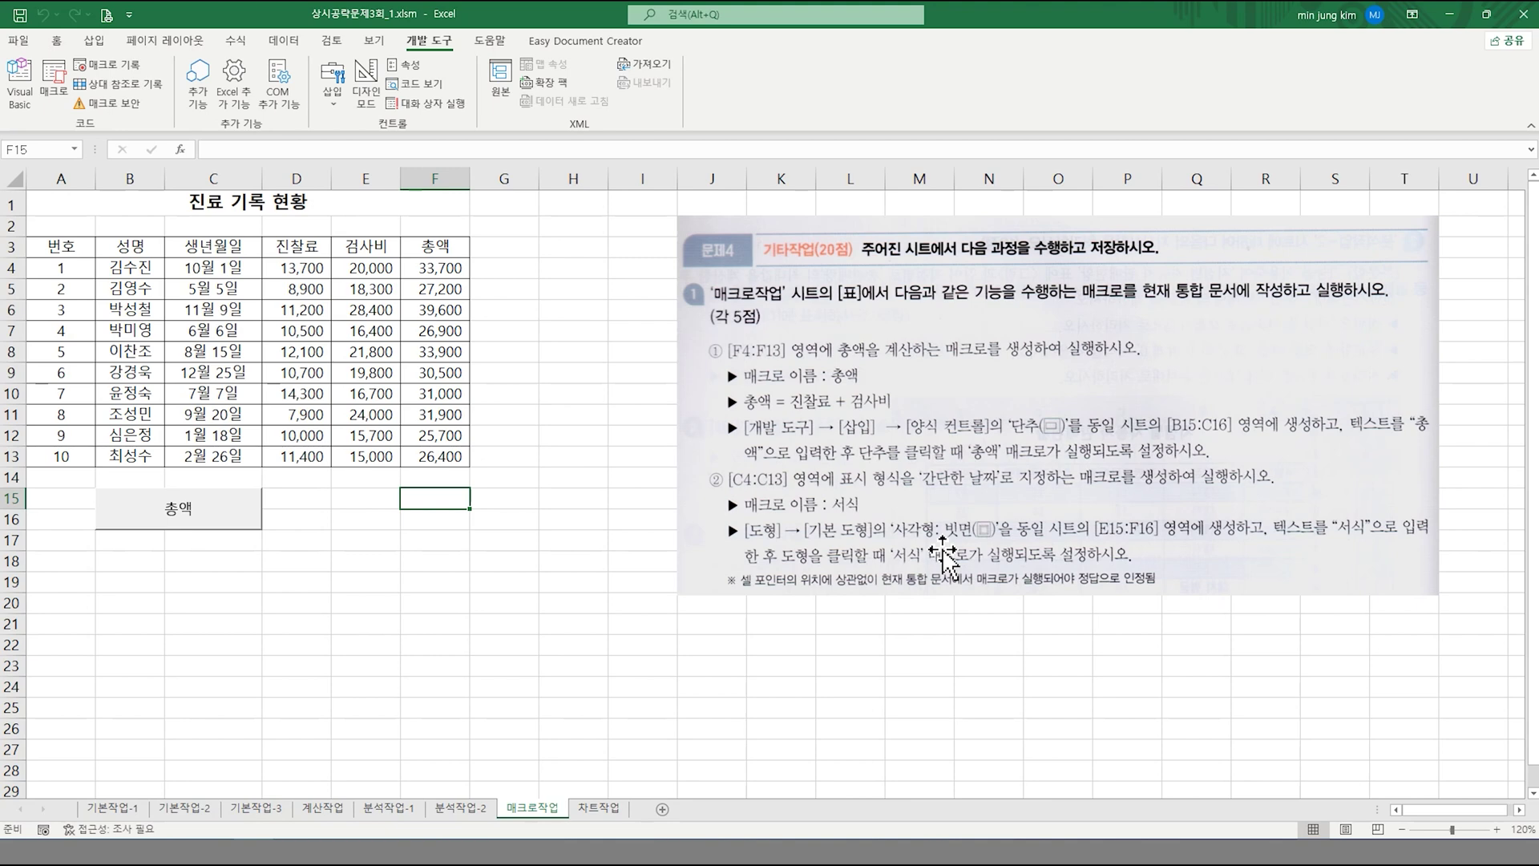
- Draw a 사각형: 빗면 basic shape covering cells E15:F16
click(100, 43)
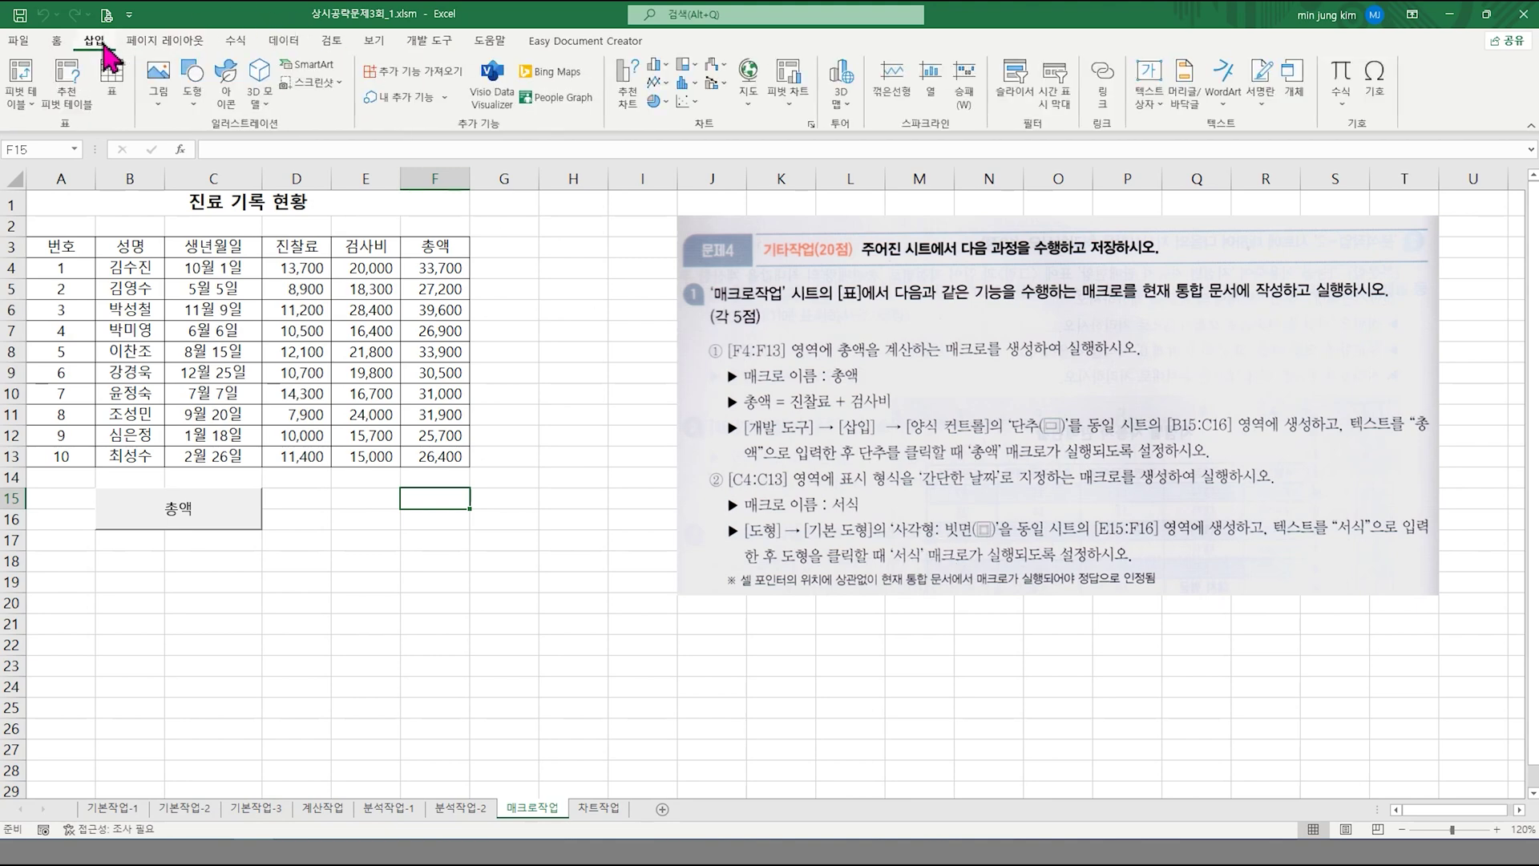
click(158, 90)
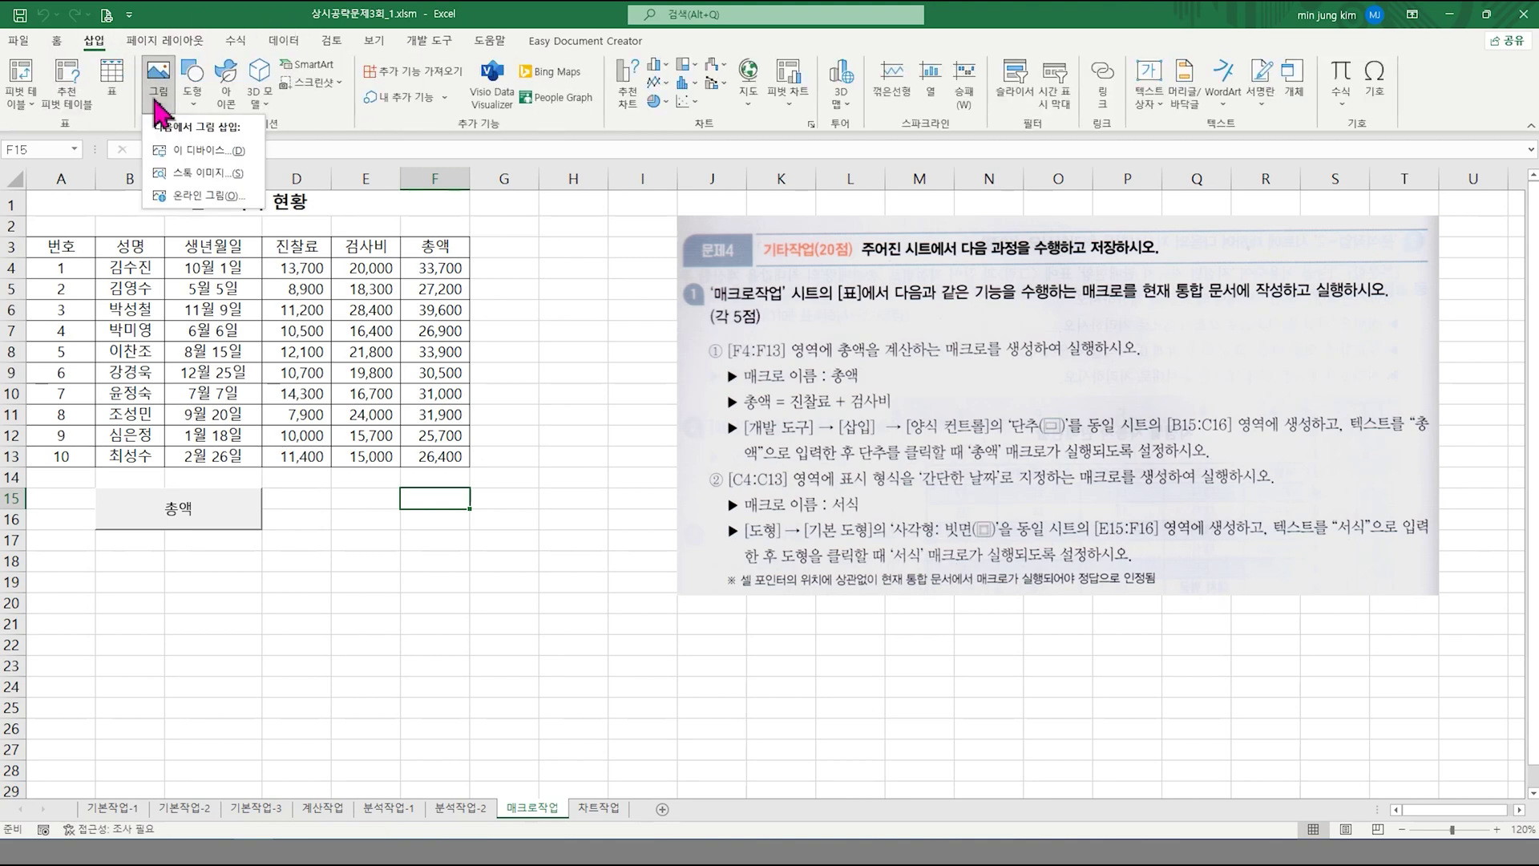
click(192, 90)
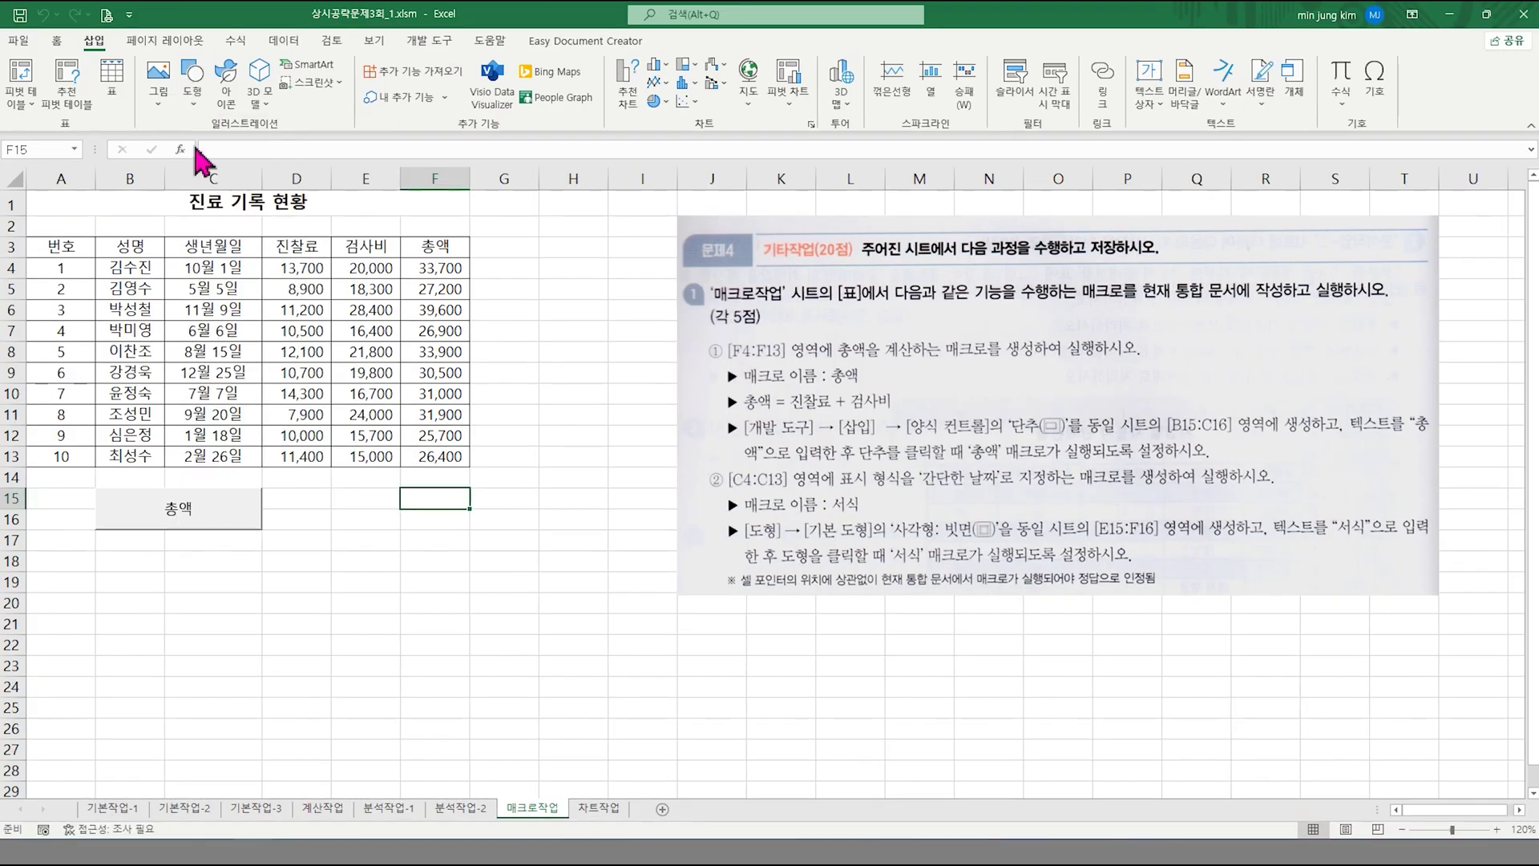
click(192, 94)
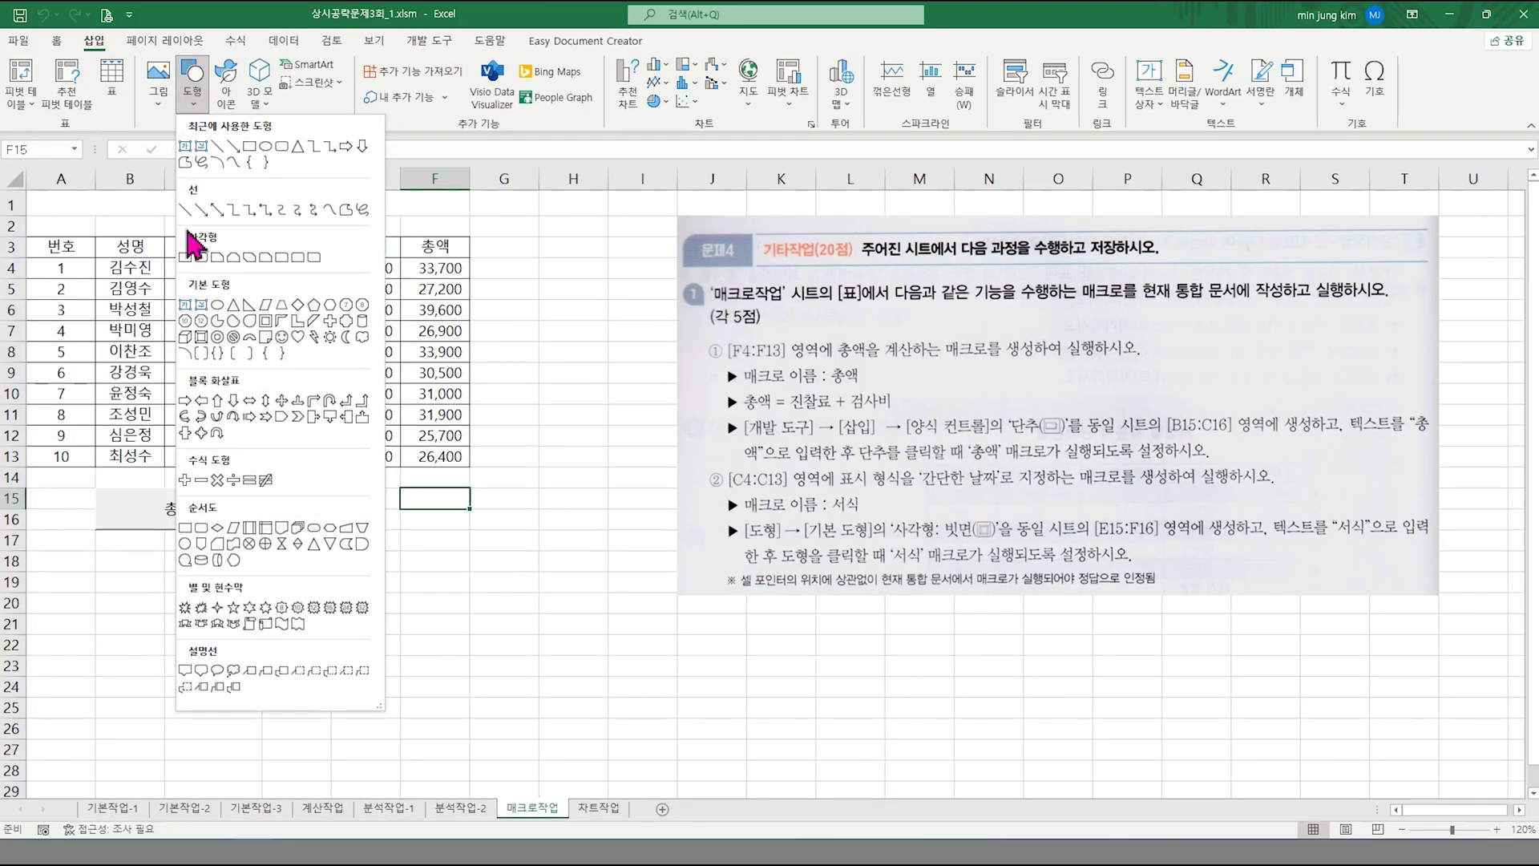
click(201, 338)
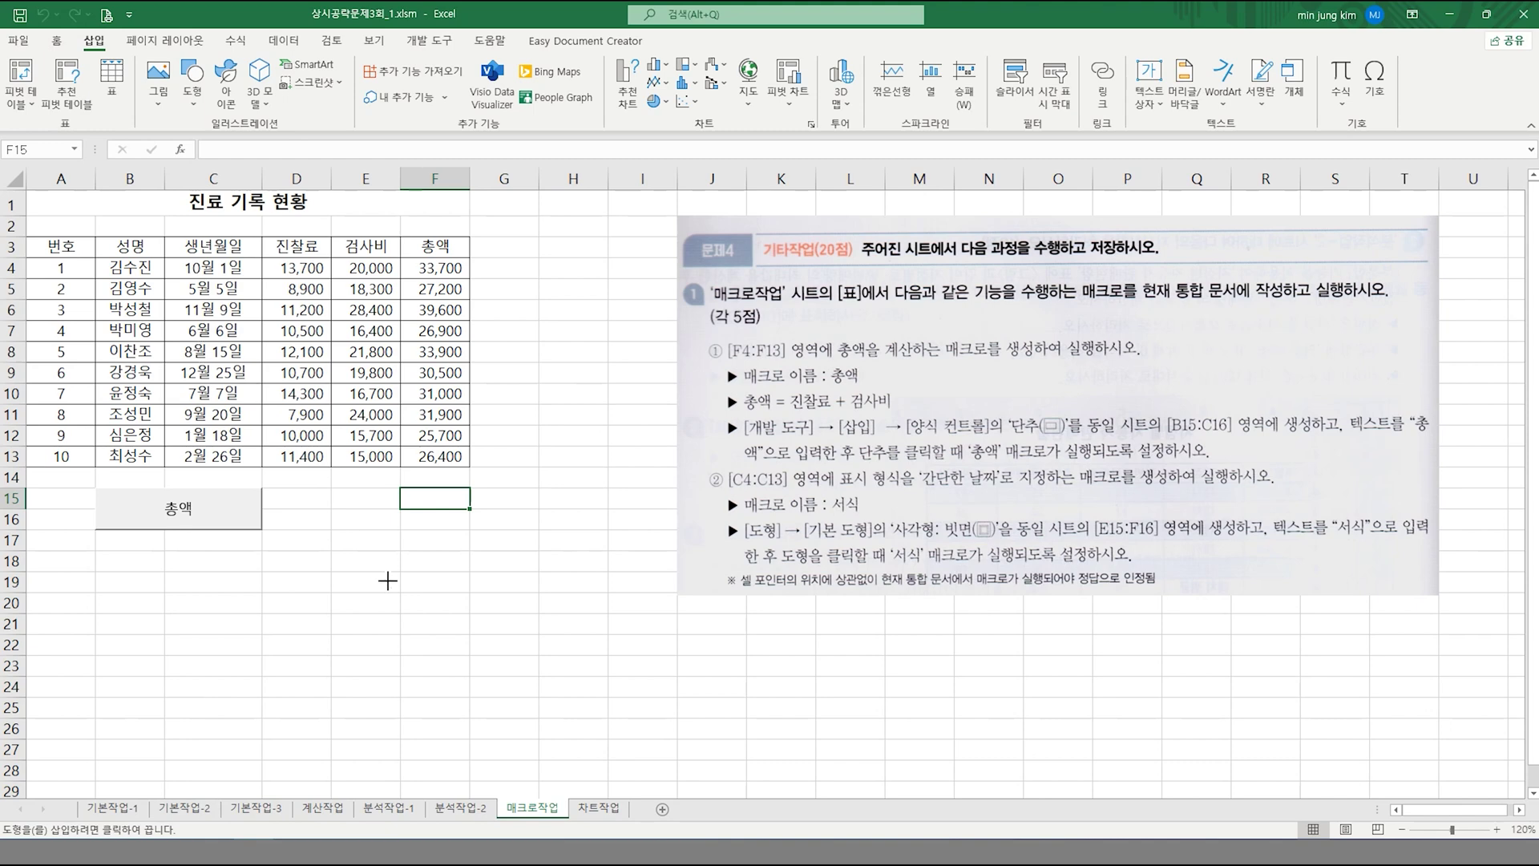
drag(331, 489, 442, 525)
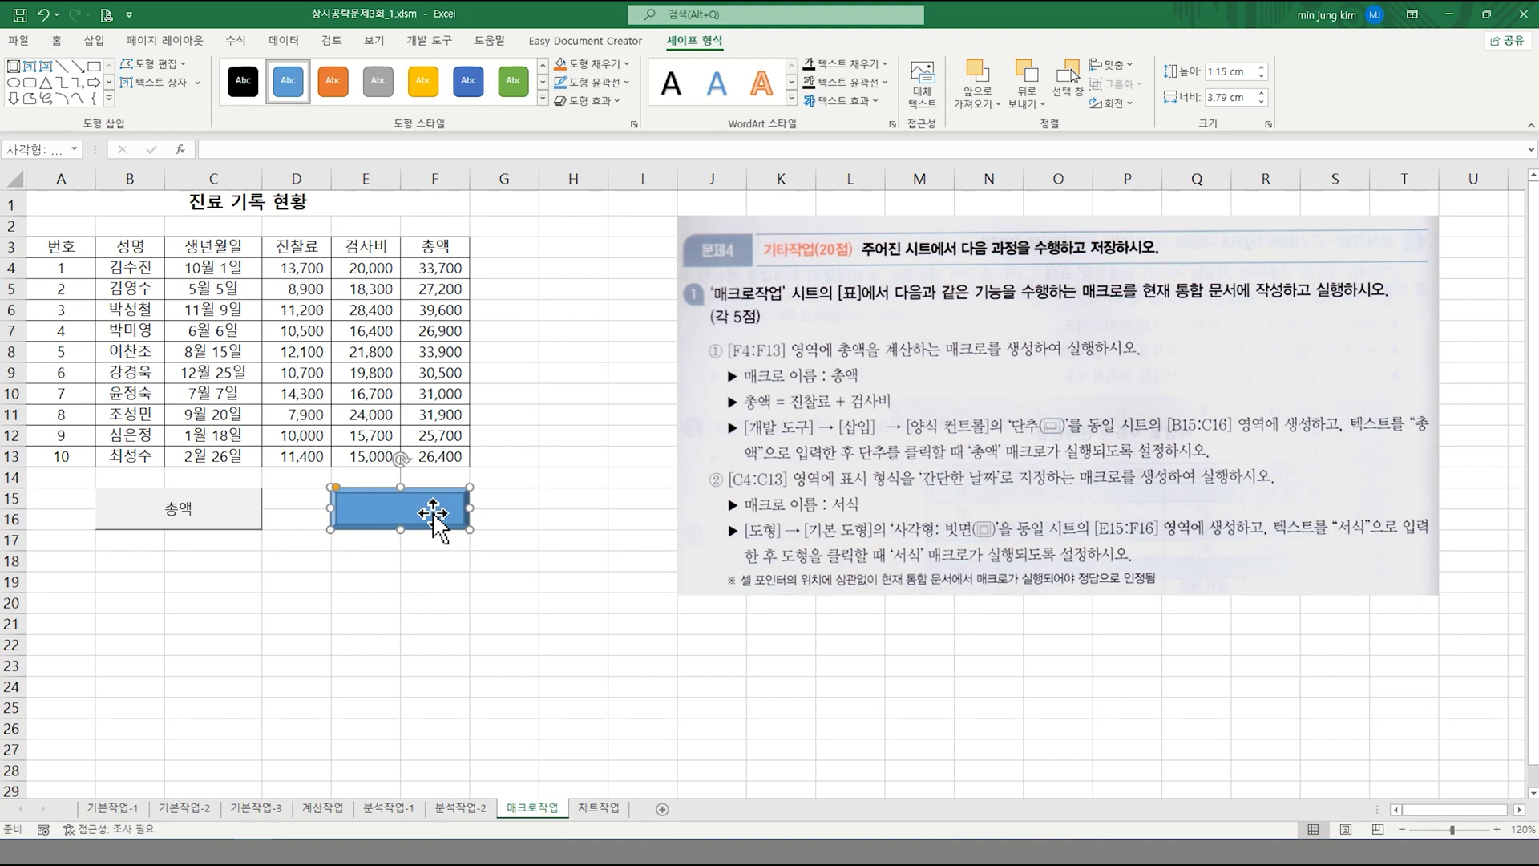
- Assign a new macro named 서식 to the bevel shape and start recording it in 현재 통합 문서
right_click(428, 510)
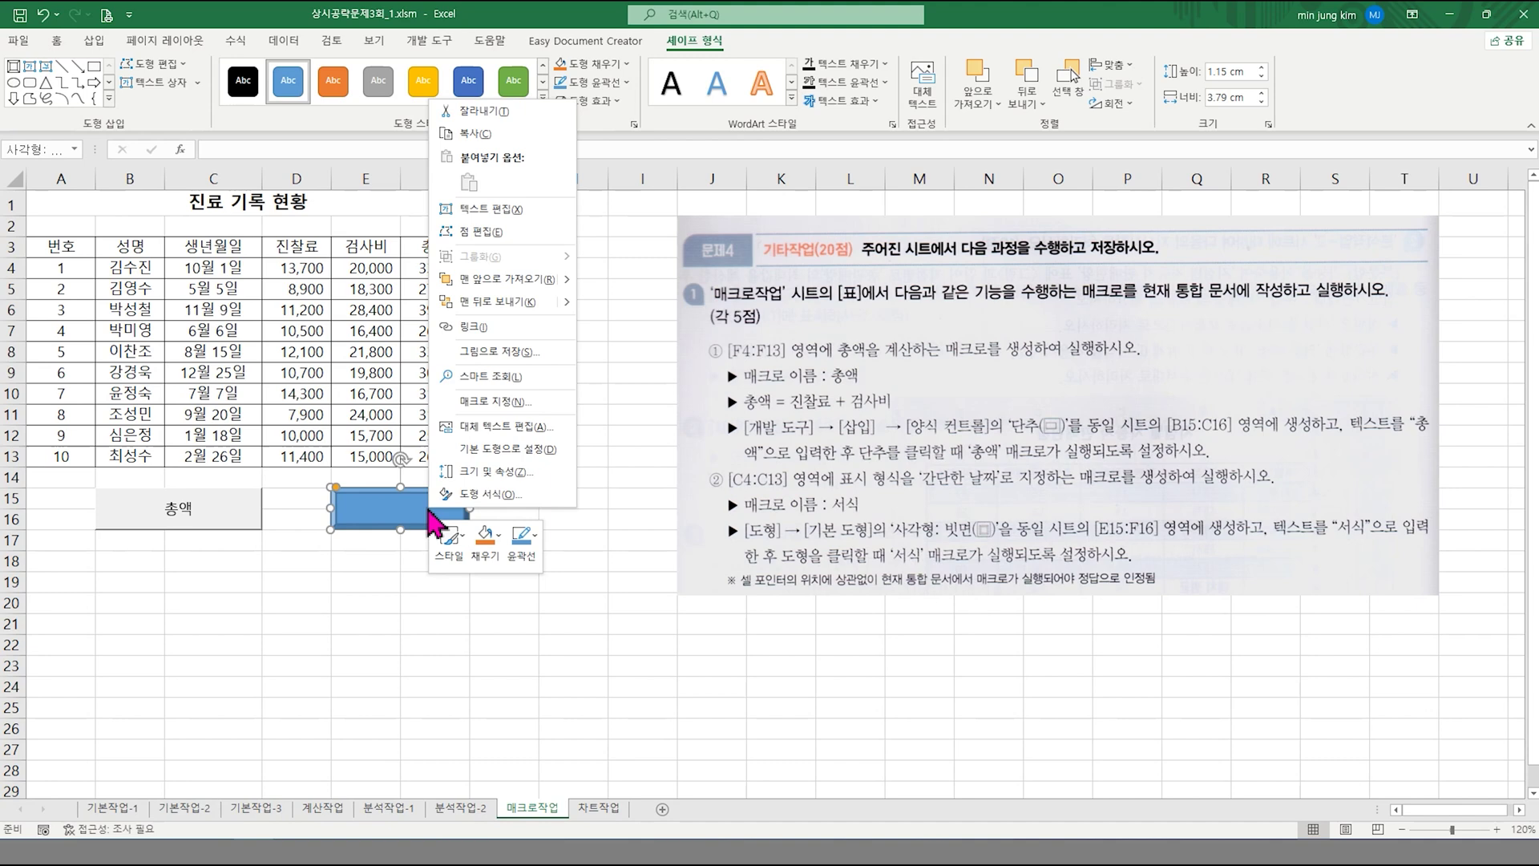
click(498, 401)
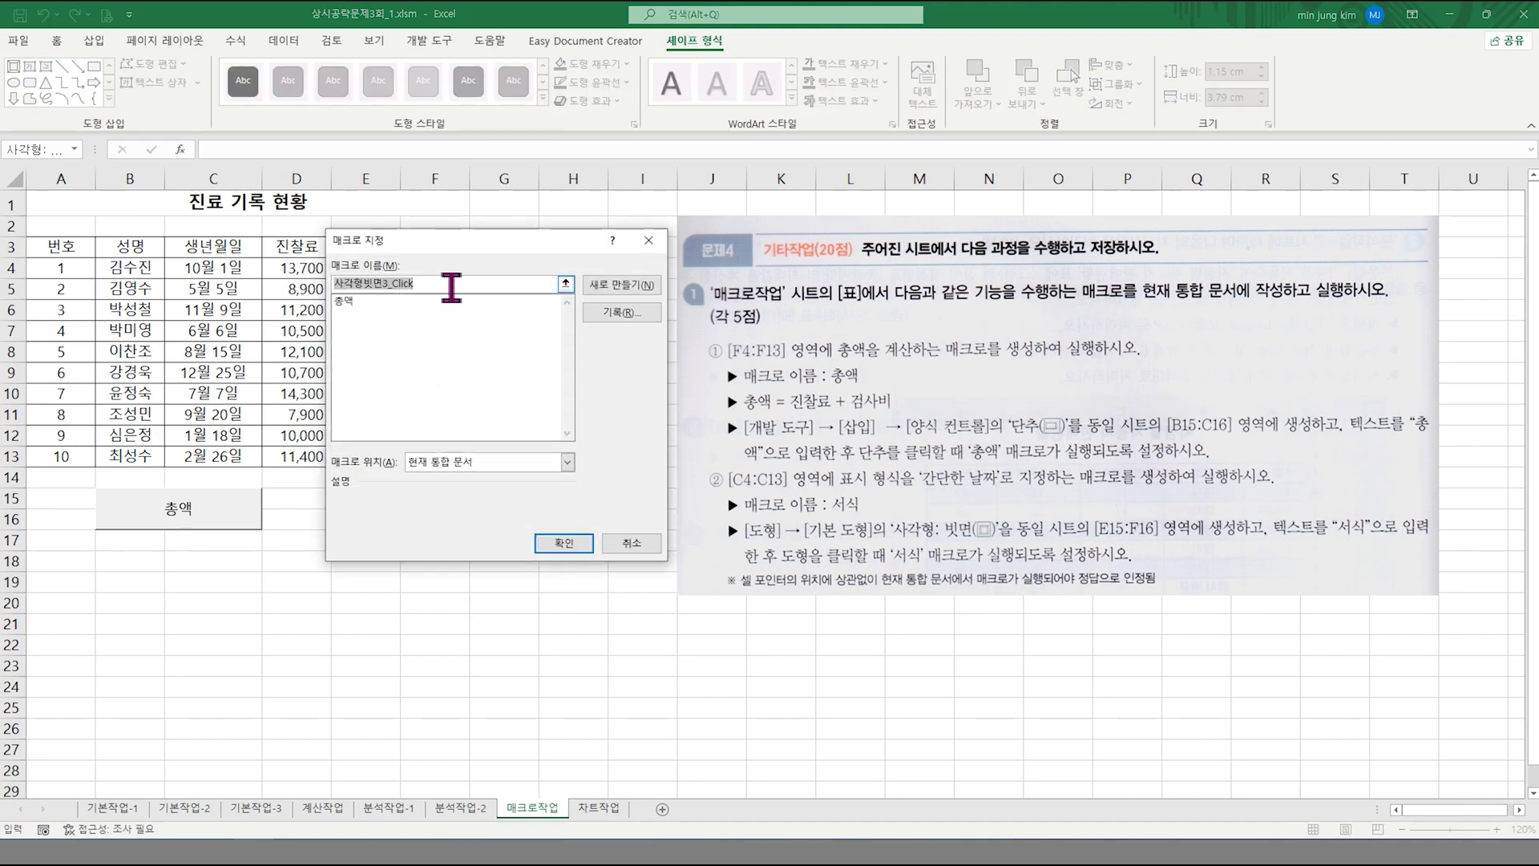
text(서식)
click(612, 312)
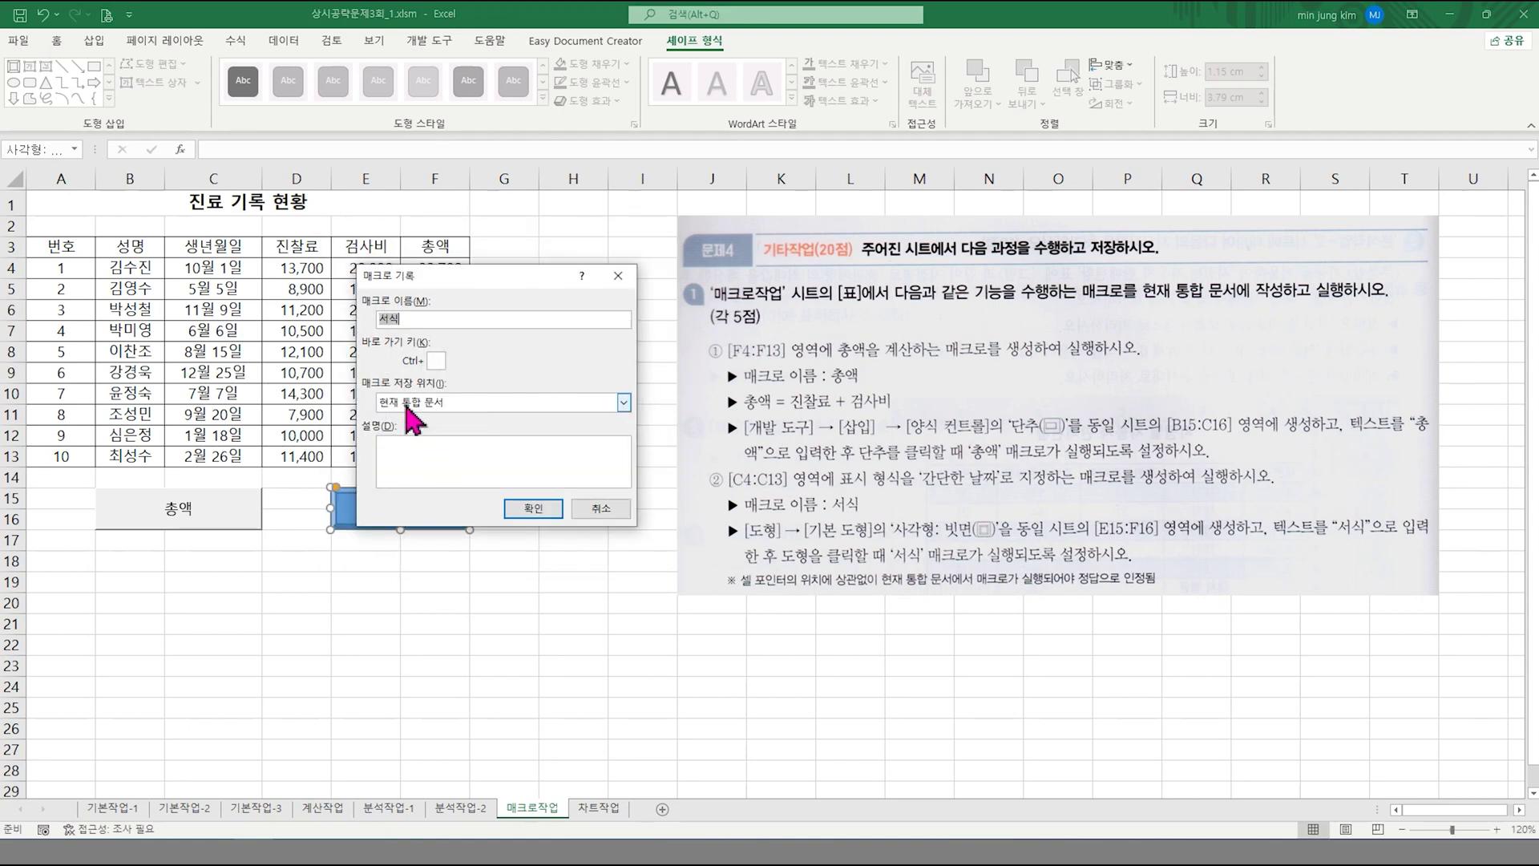
click(526, 510)
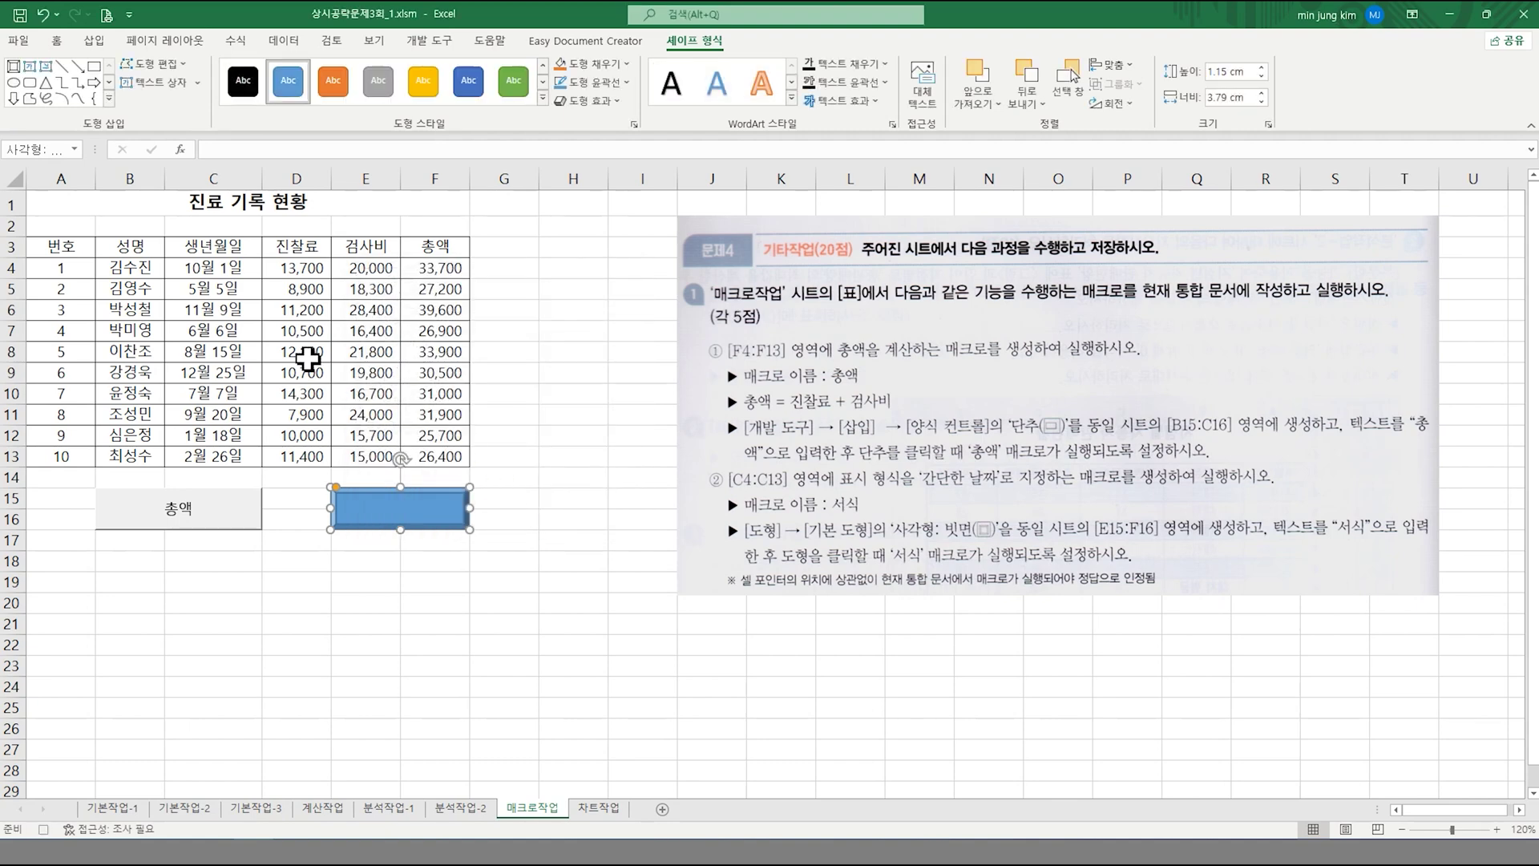
- Apply the 간단한 날짜 number format to C4:C13 for the 서식 macro recording
drag(213, 268, 215, 442)
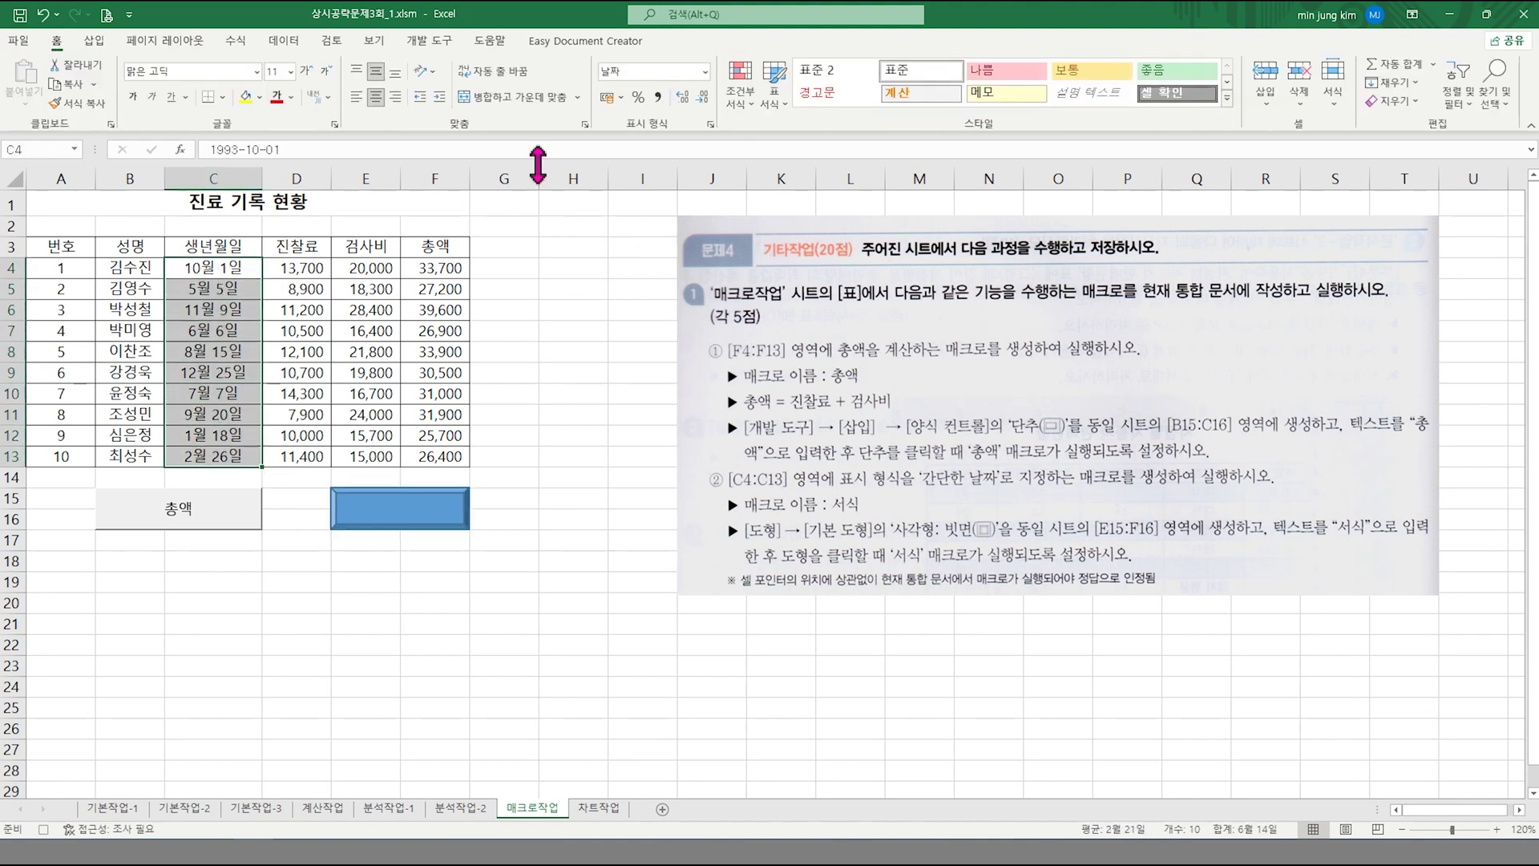
click(705, 72)
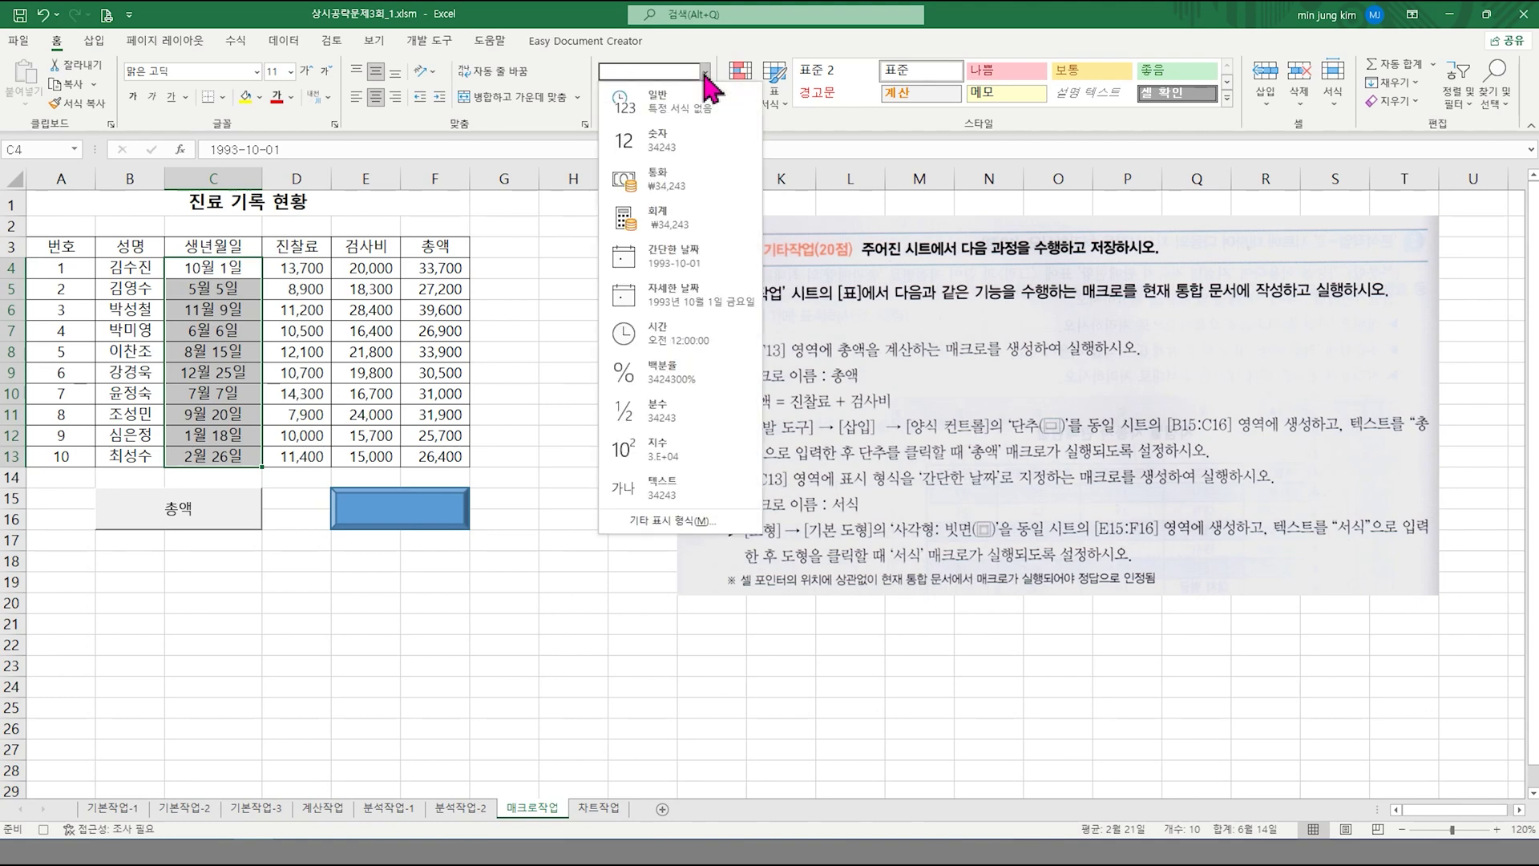
click(688, 264)
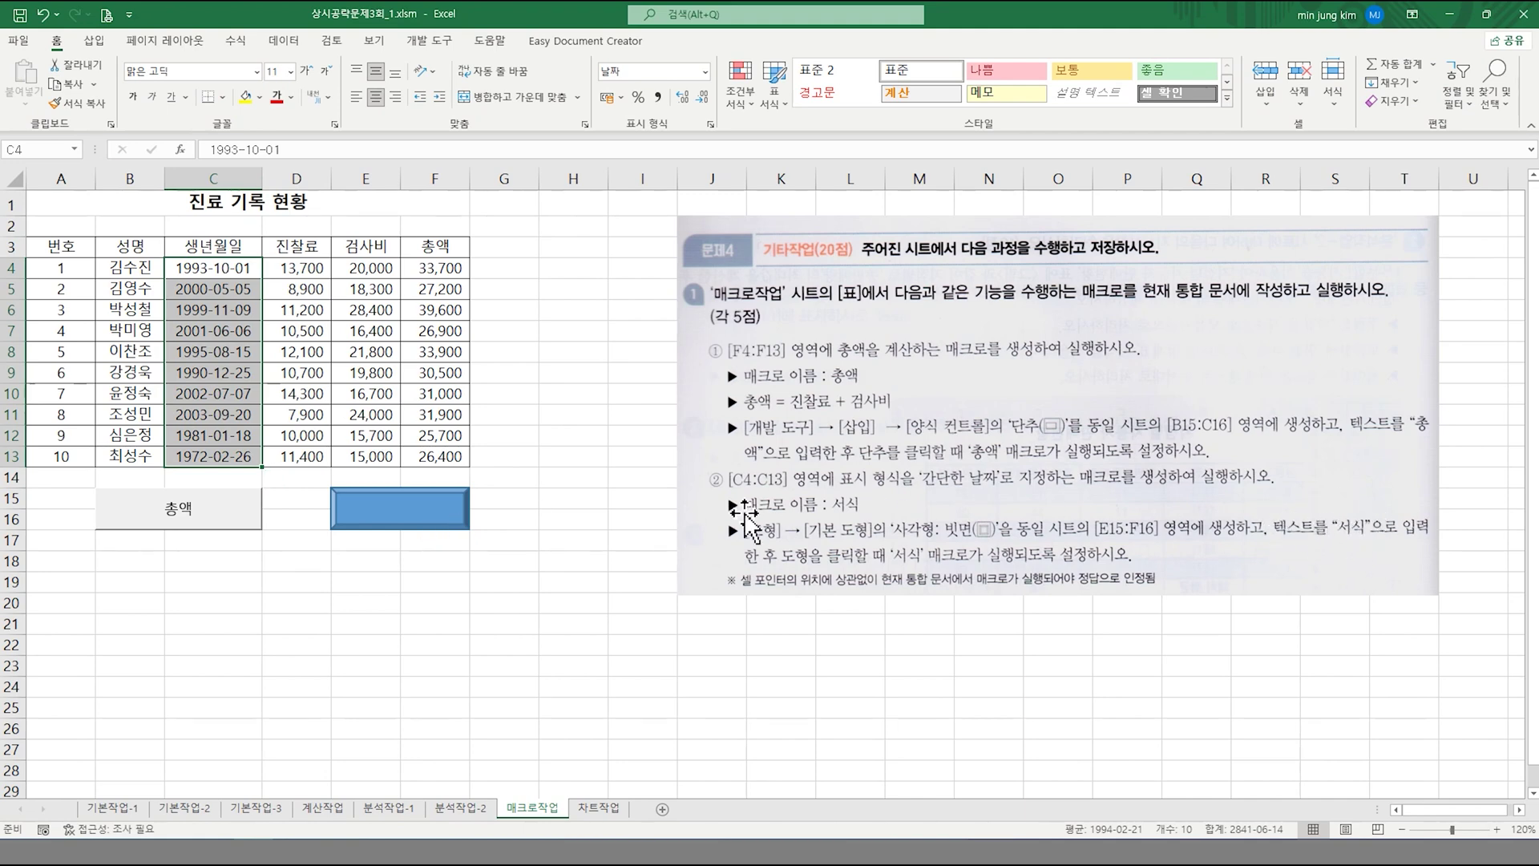
- Check which macro is assigned to the bevel shape over E15:F16
right_click(434, 529)
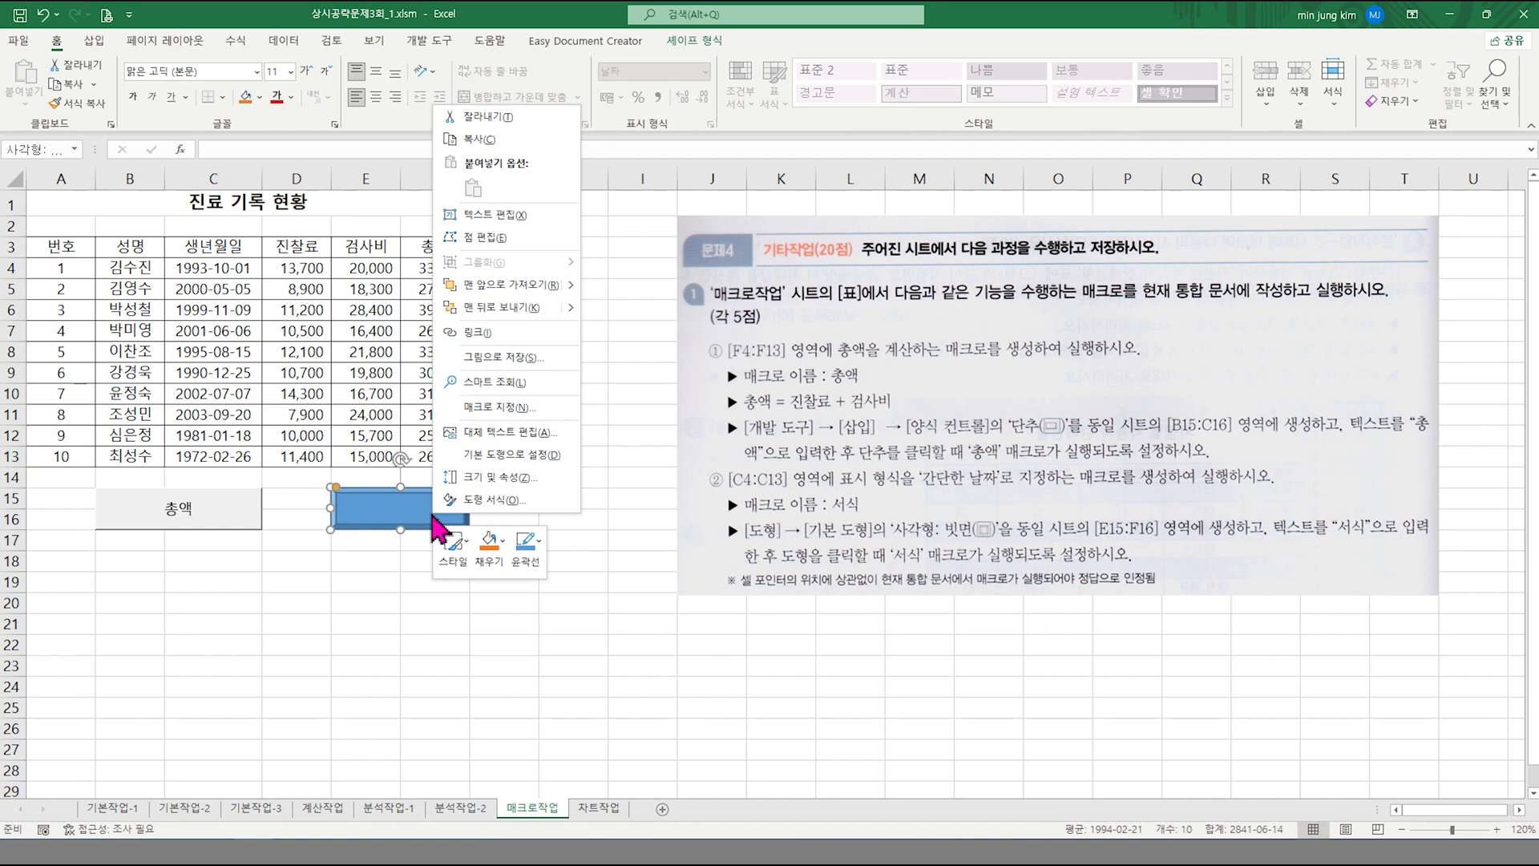
click(513, 407)
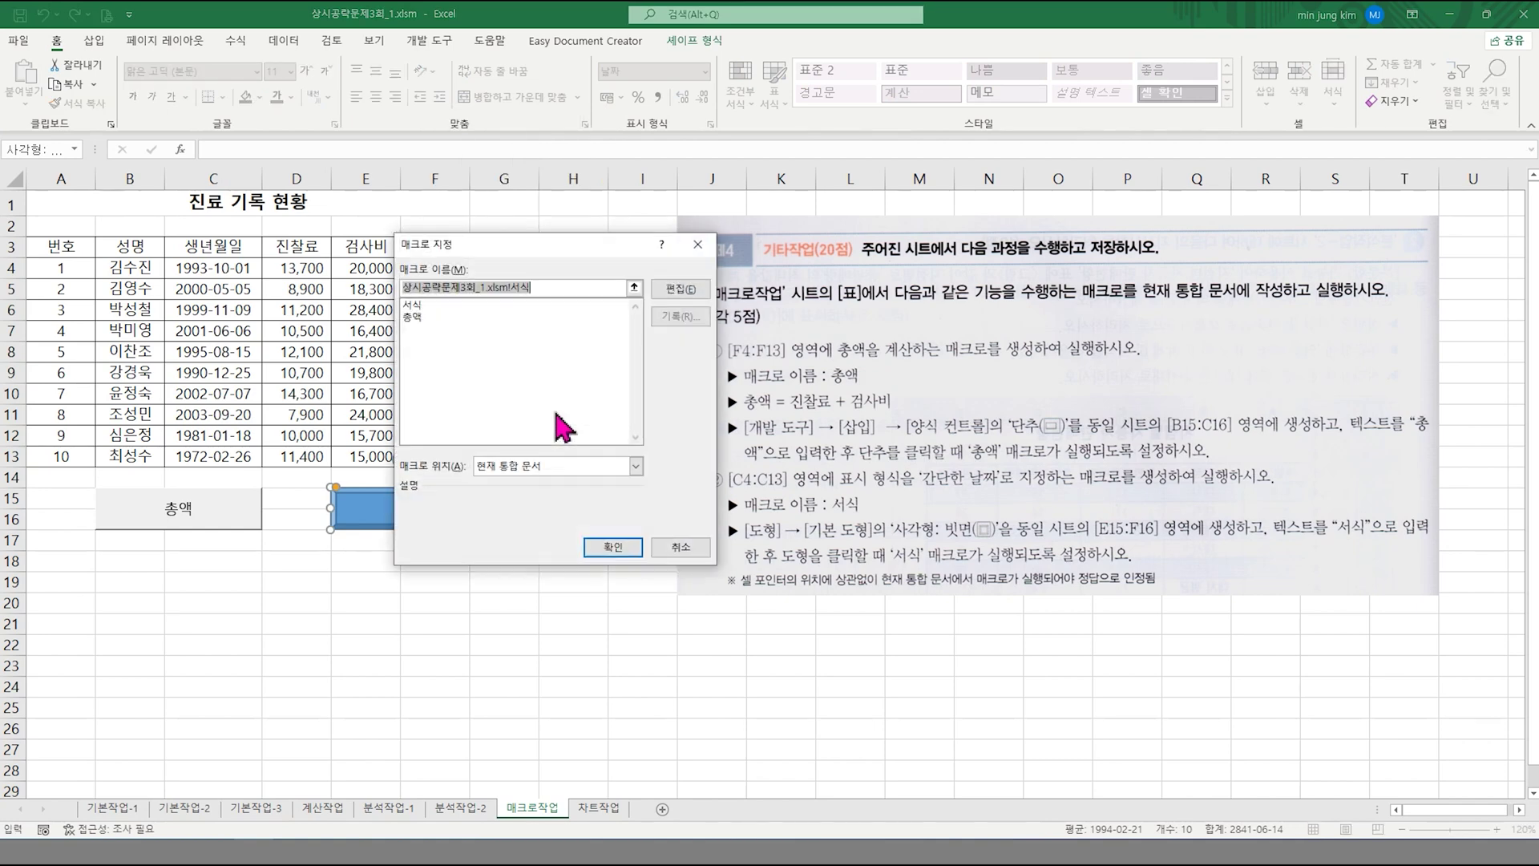
click(672, 546)
- Add the text 서식 to the bevel shape over E15:F16
right_click(434, 521)
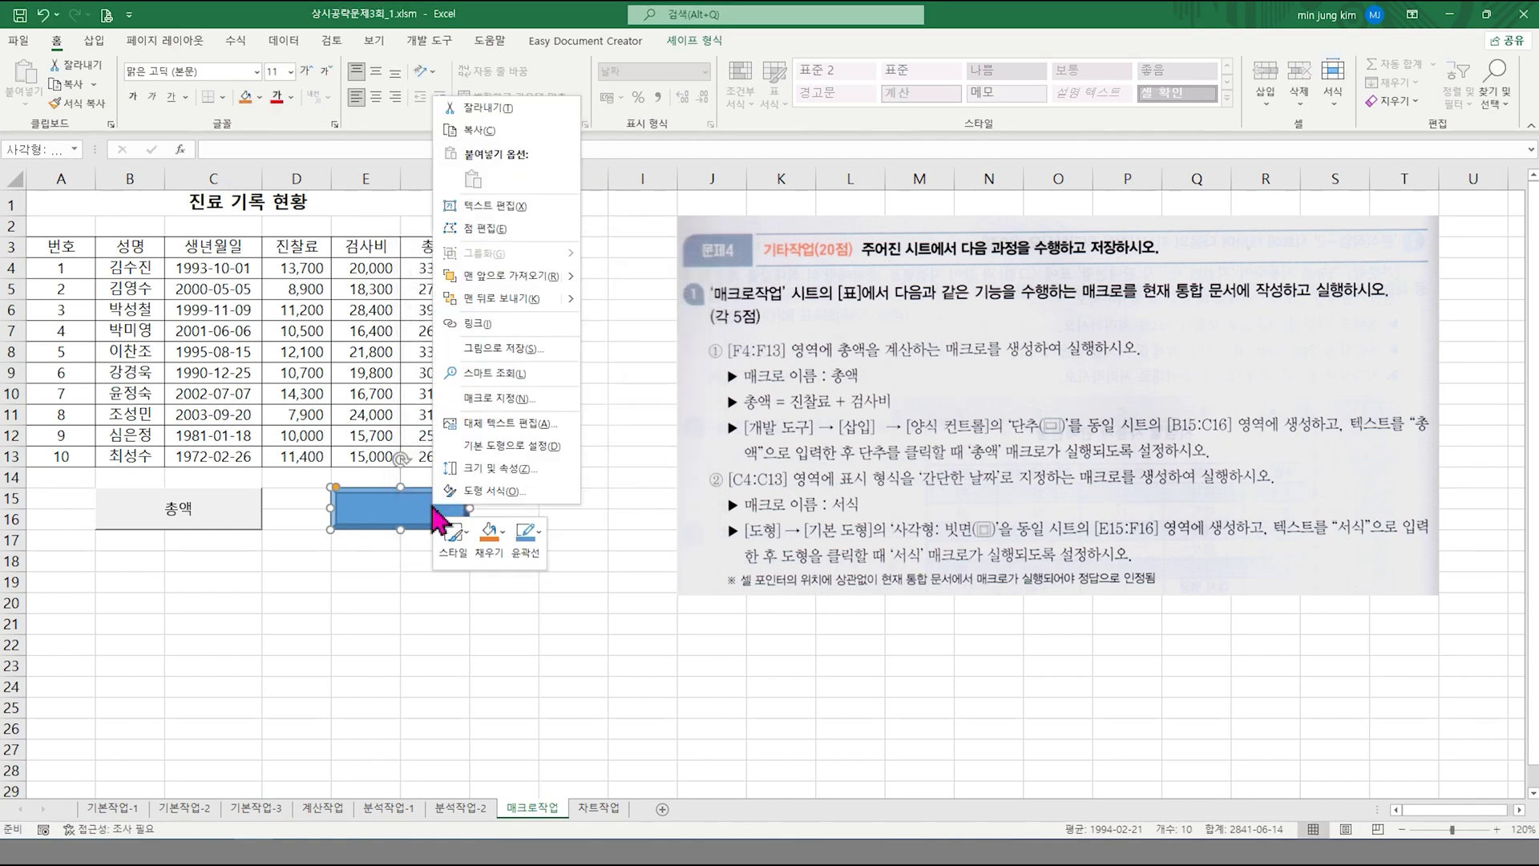
click(501, 207)
text(서식)
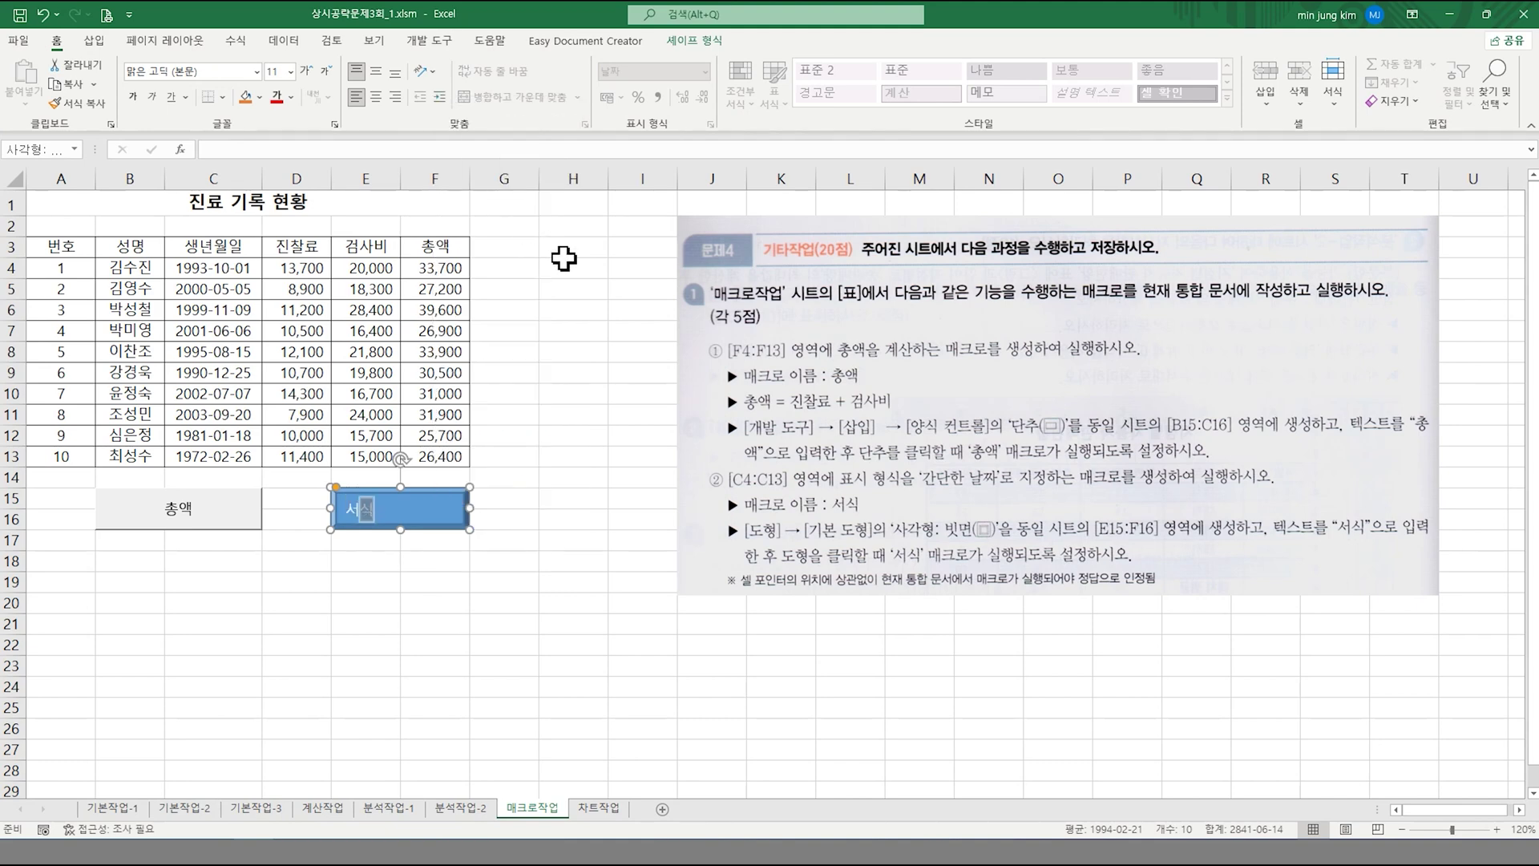
click(588, 513)
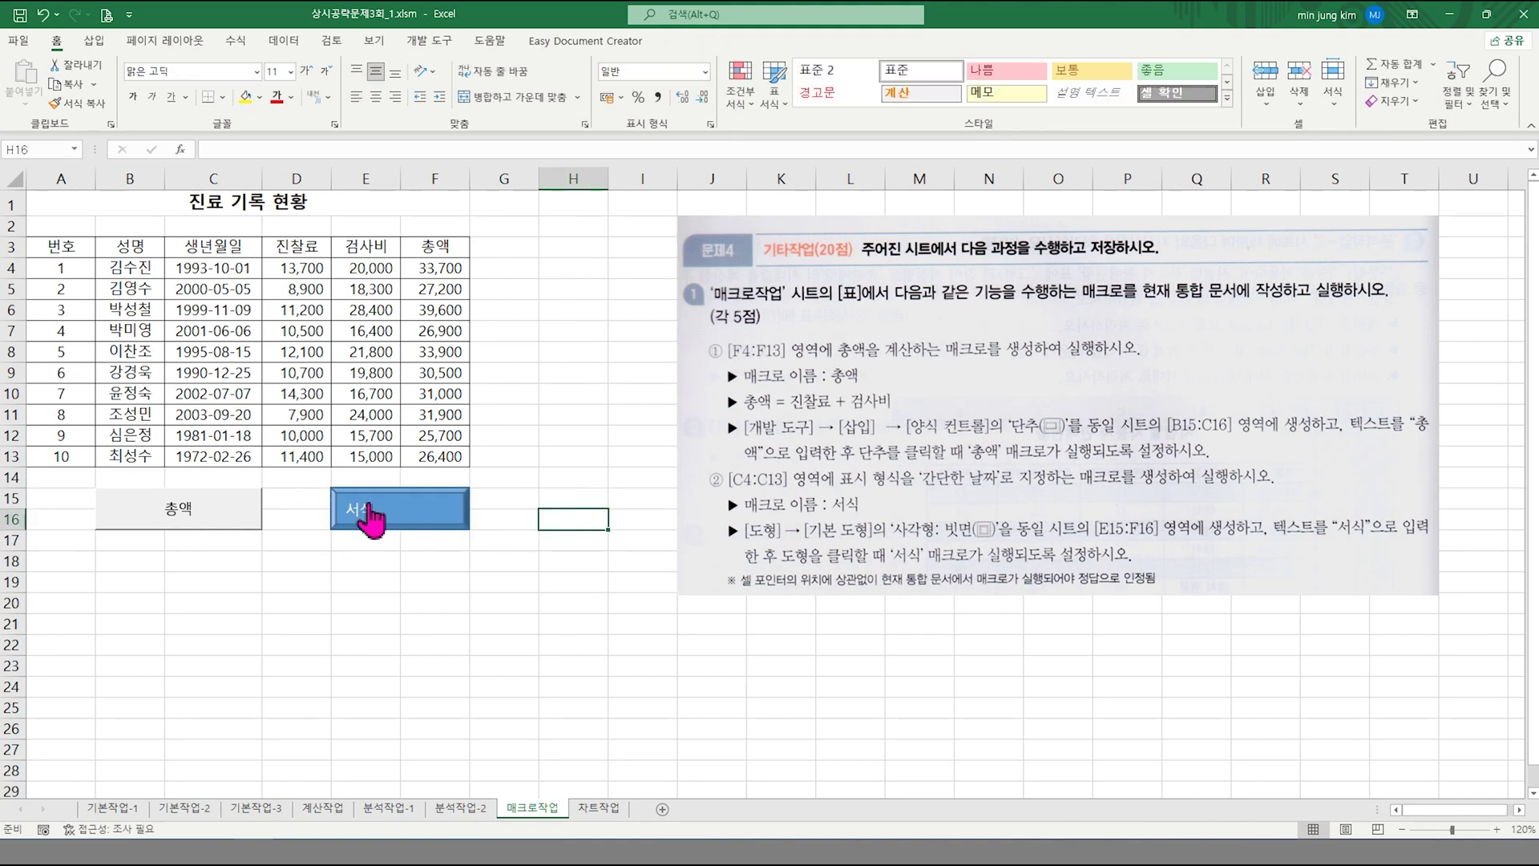
- Set C4:C13 to the 일반 format and run the 서식 macro from the bevel shape to test it
drag(240, 269, 233, 460)
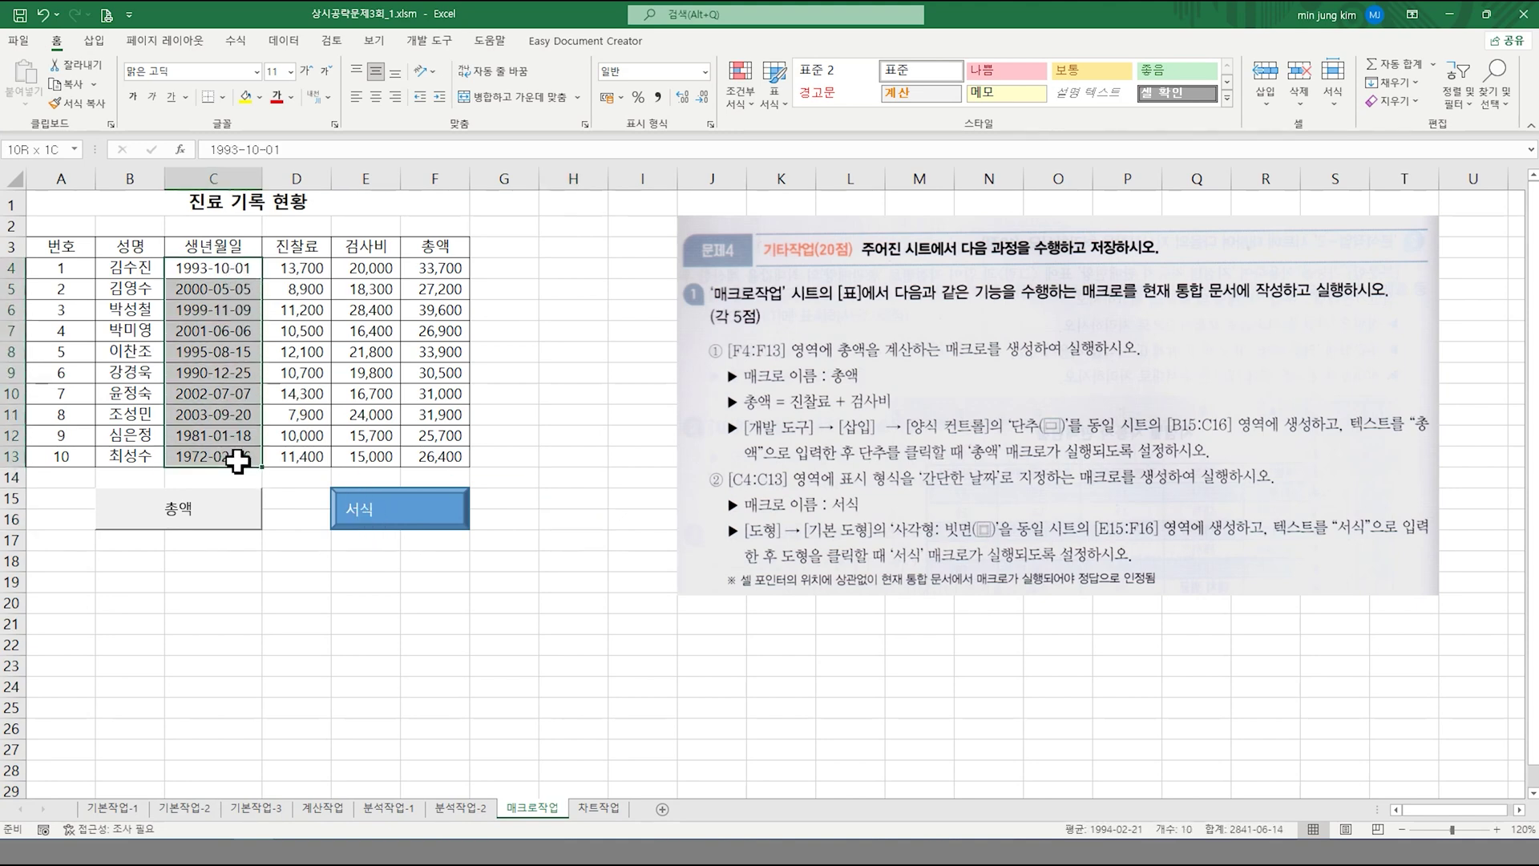
click(703, 71)
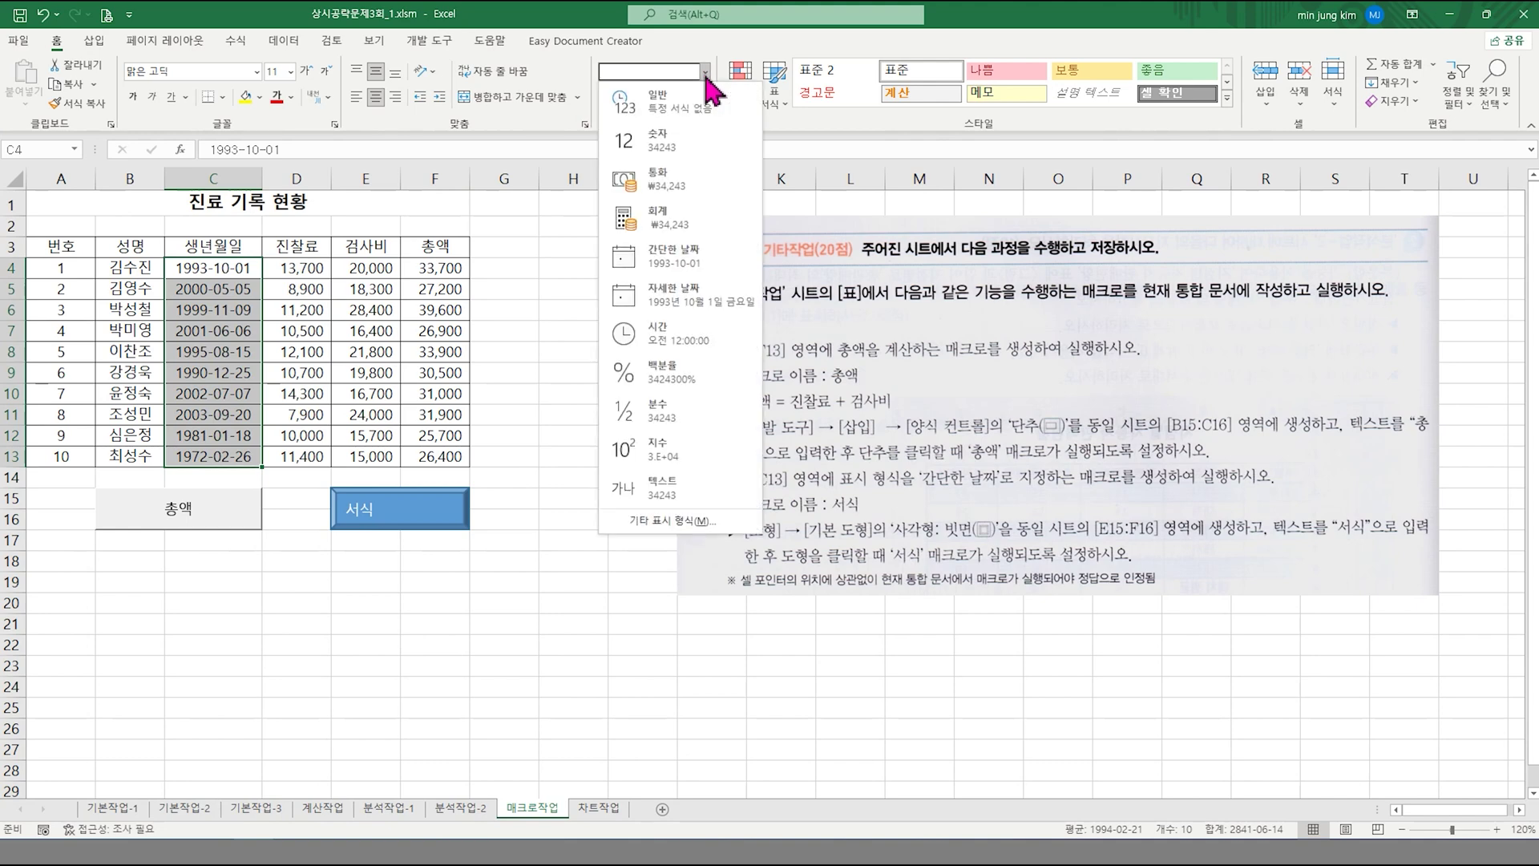
click(706, 120)
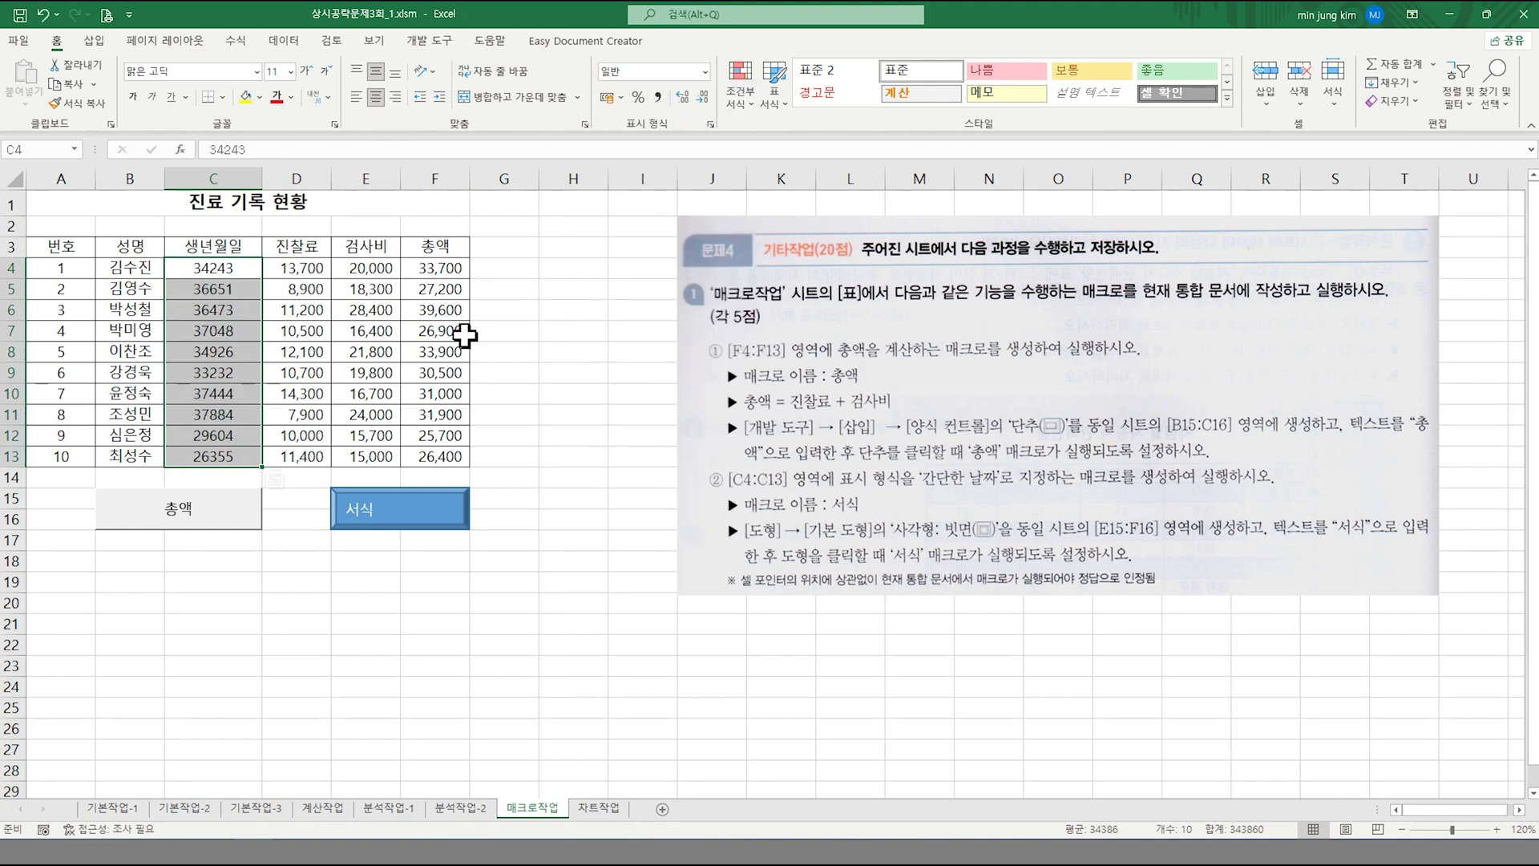
click(369, 517)
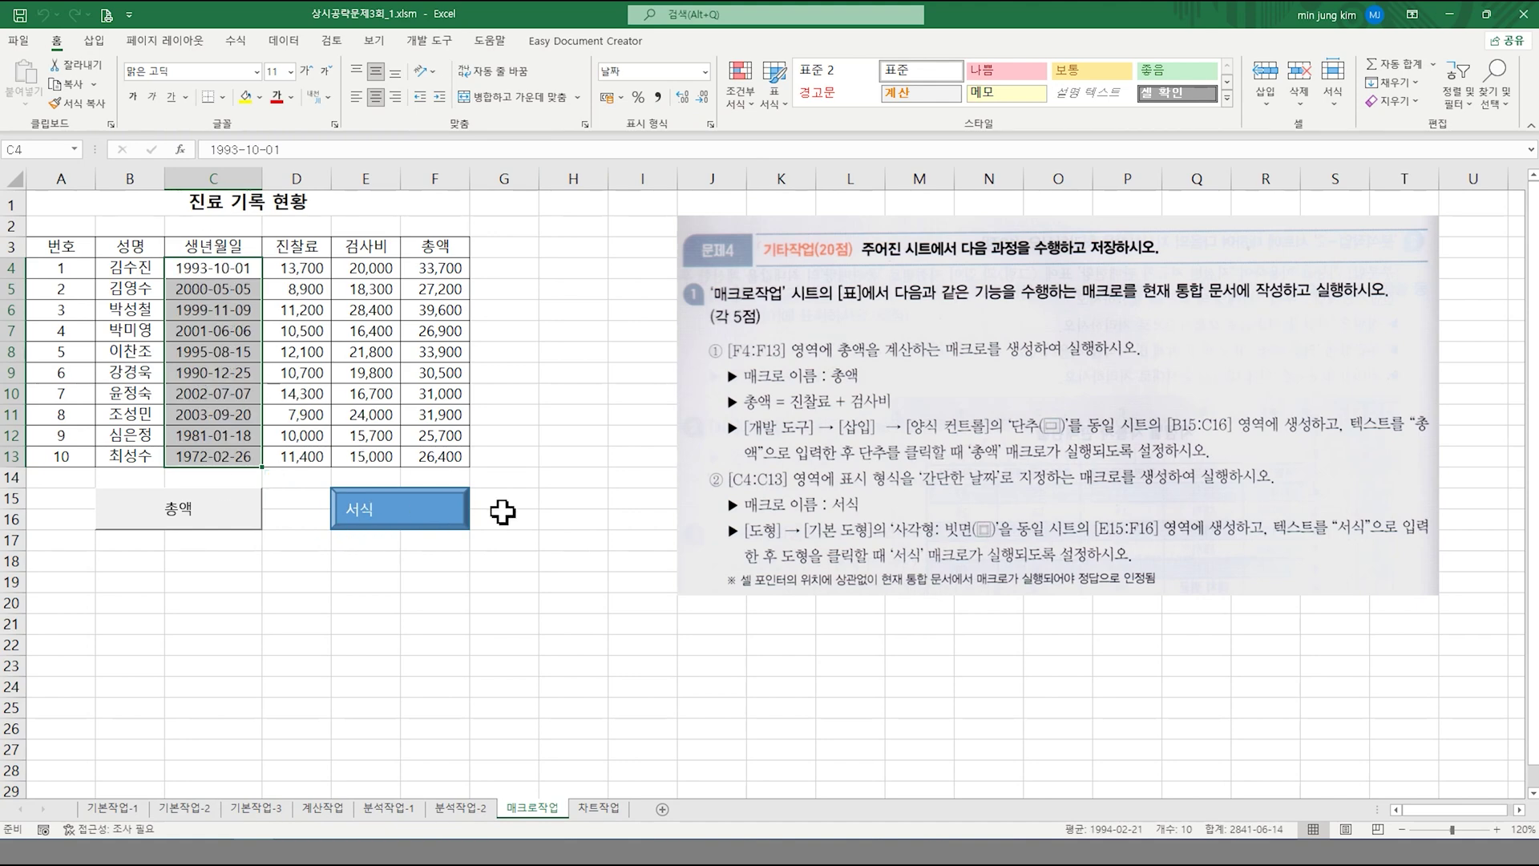
click(520, 484)
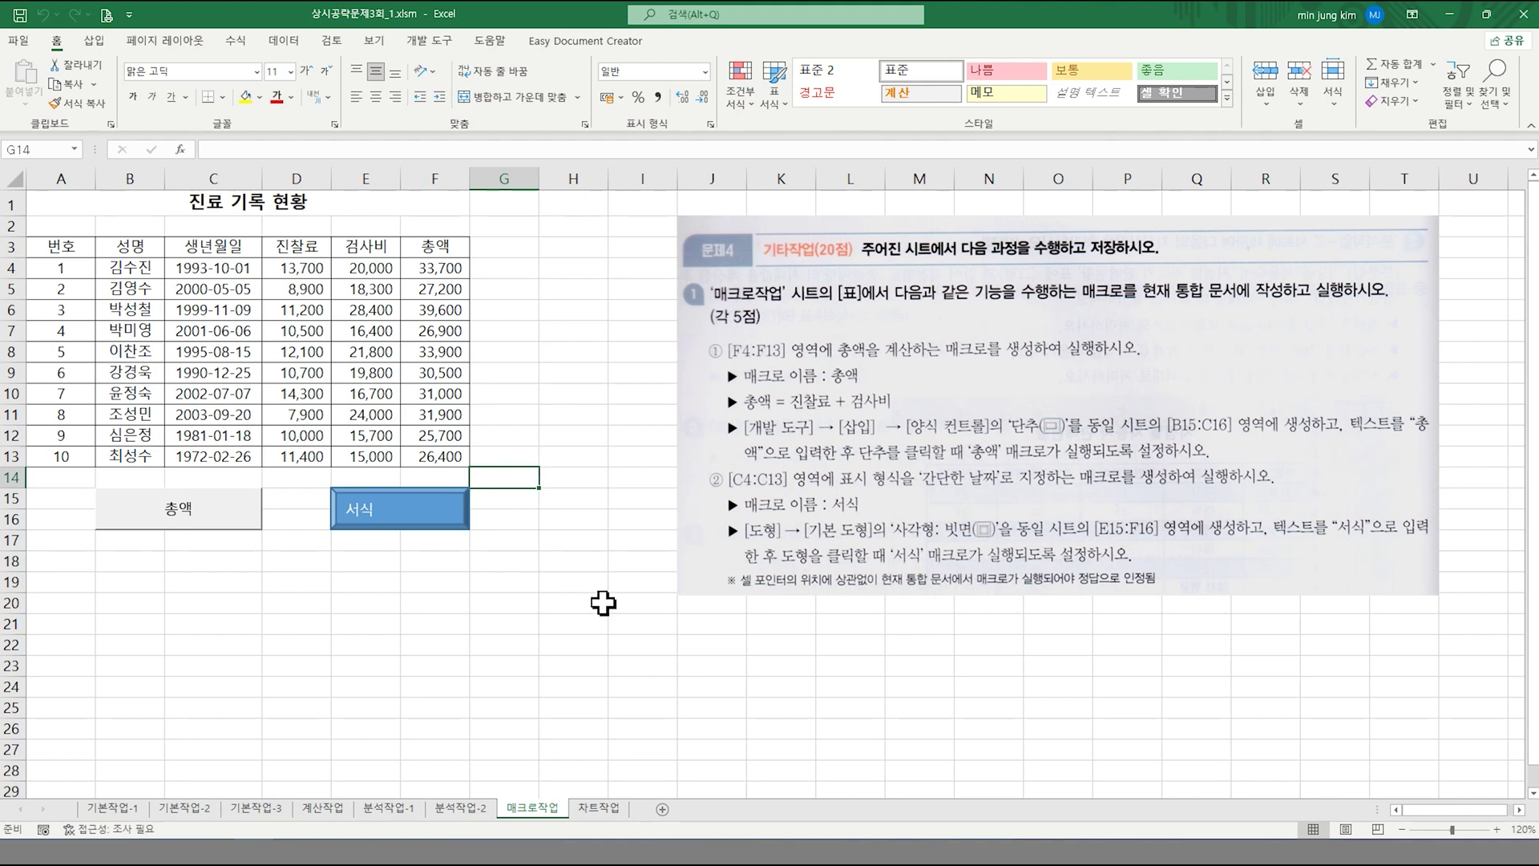
- Switch to the 차트작업 sheet and enlarge the instruction picture down to about row 31 and out to column L
click(600, 808)
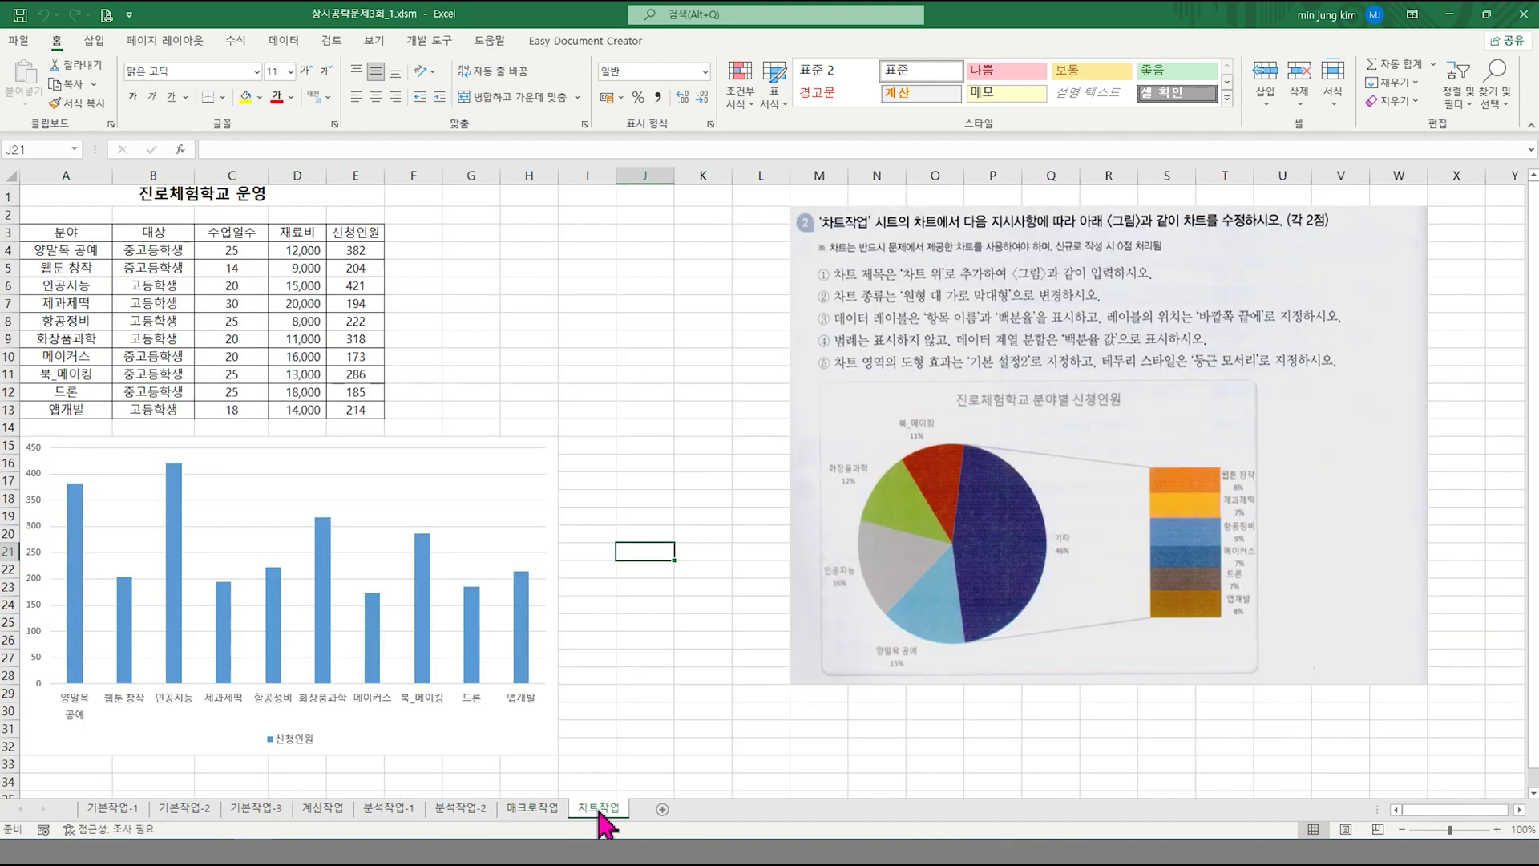
click(627, 521)
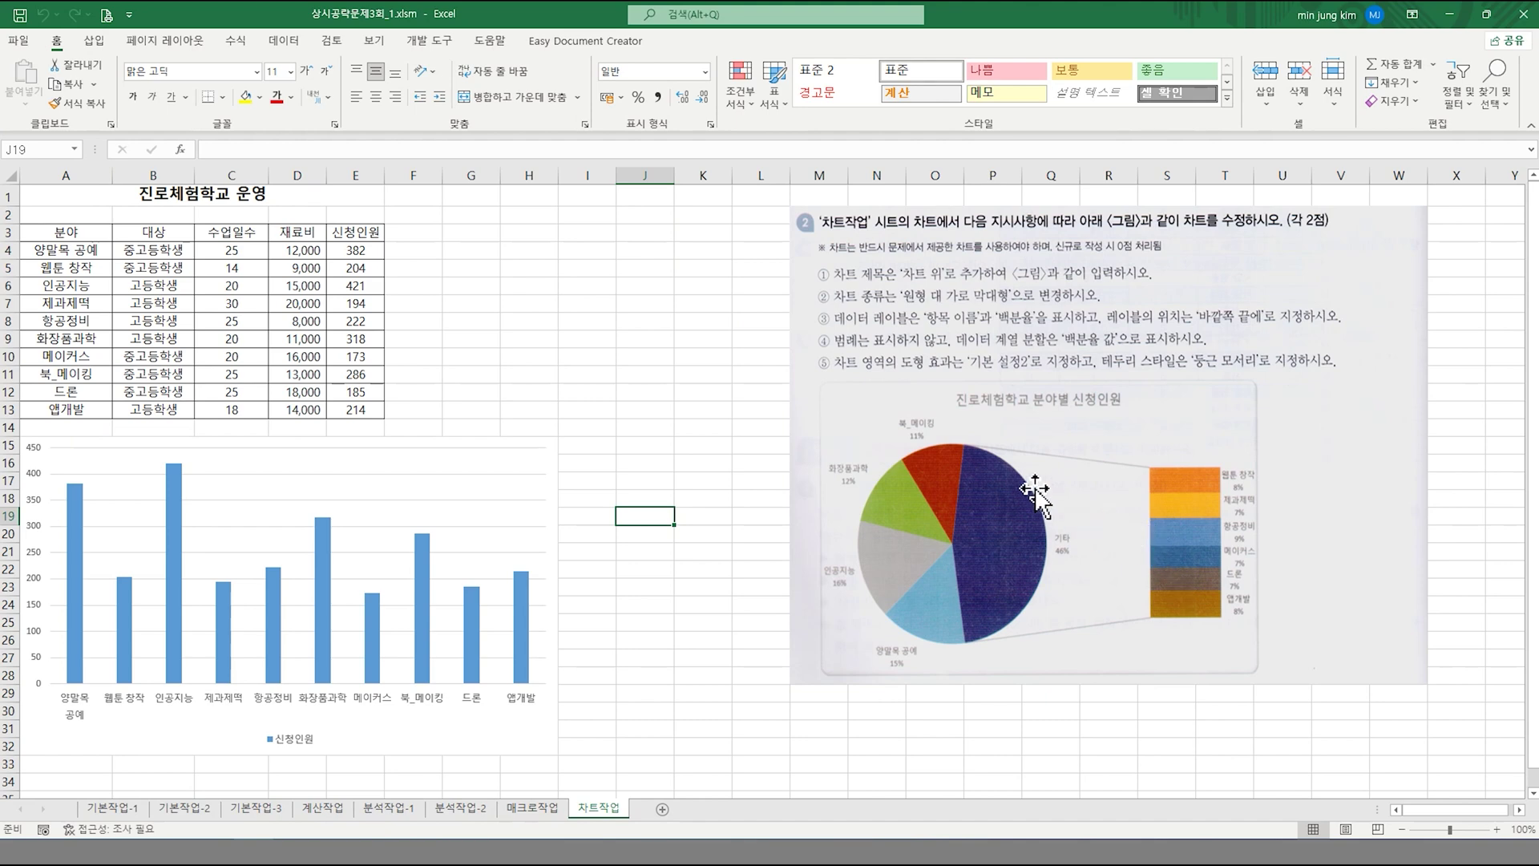
click(894, 601)
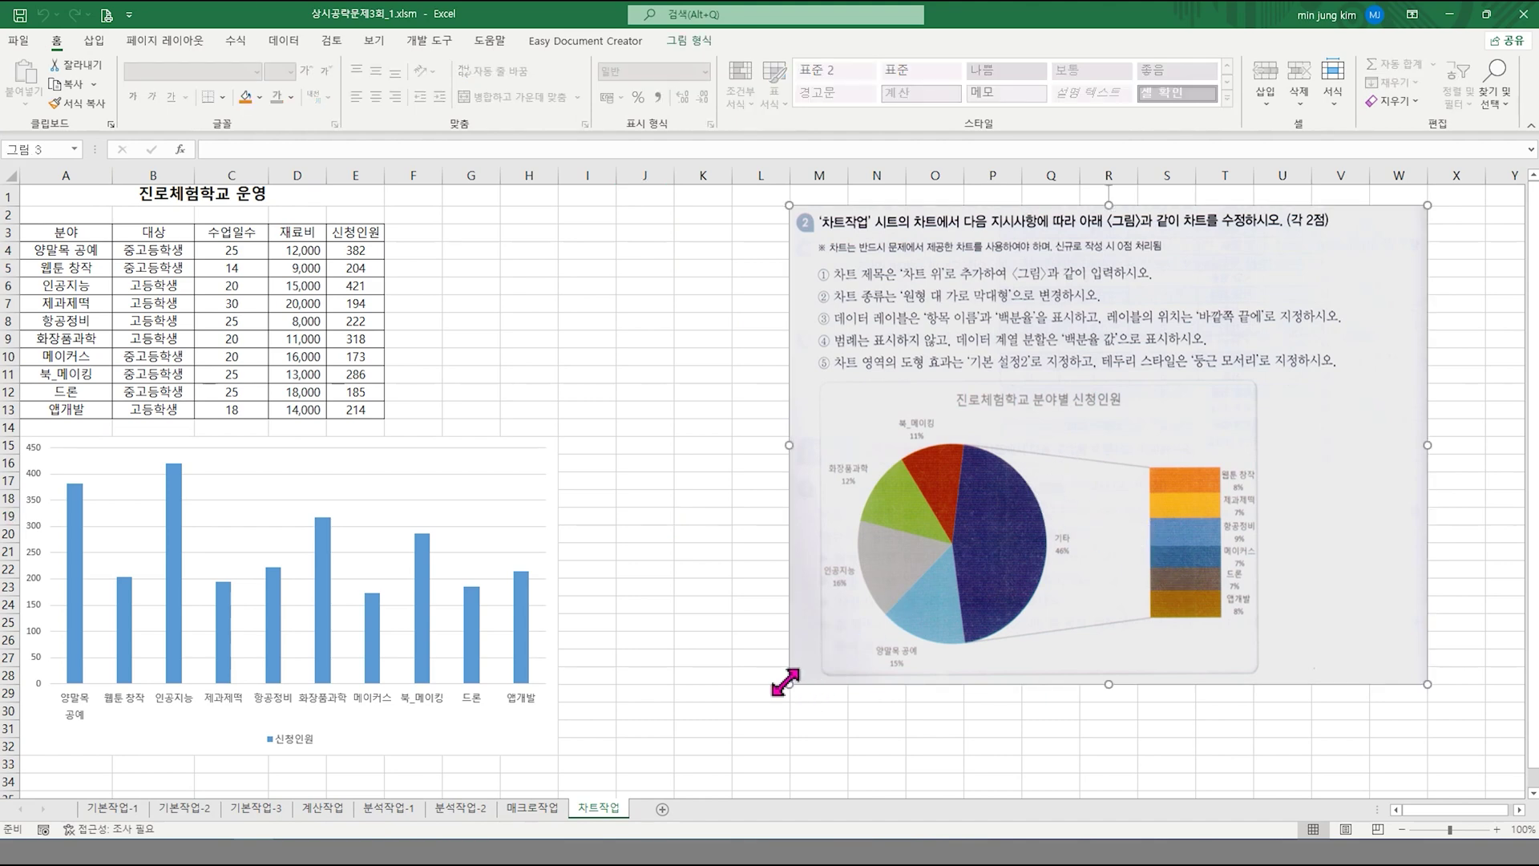
drag(786, 682, 732, 728)
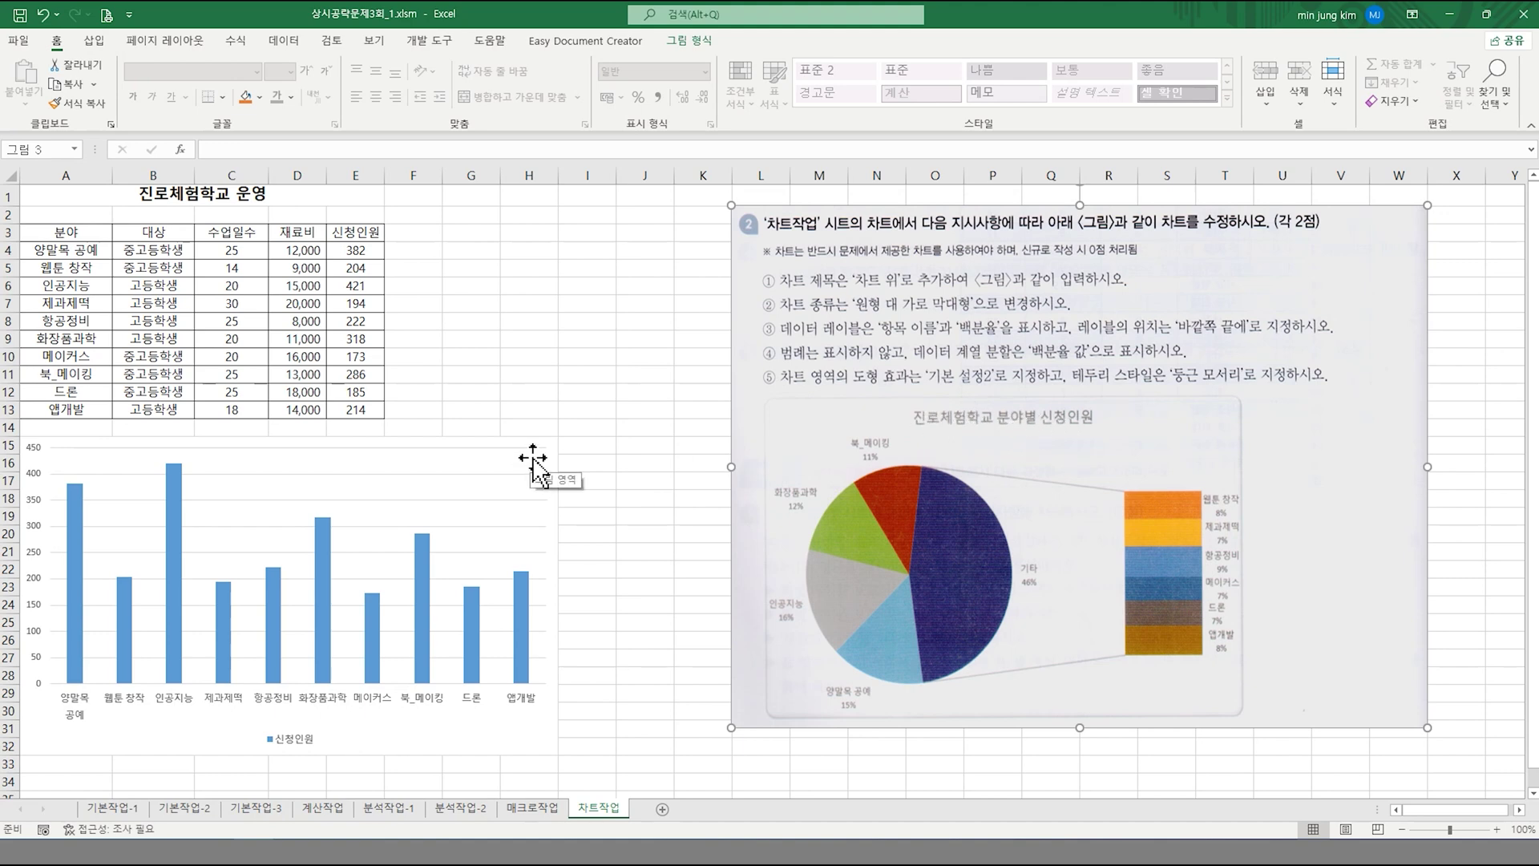
- Add a chart title in the 차트 위 position reading 진로체험학교 분야별 신청인원
click(423, 725)
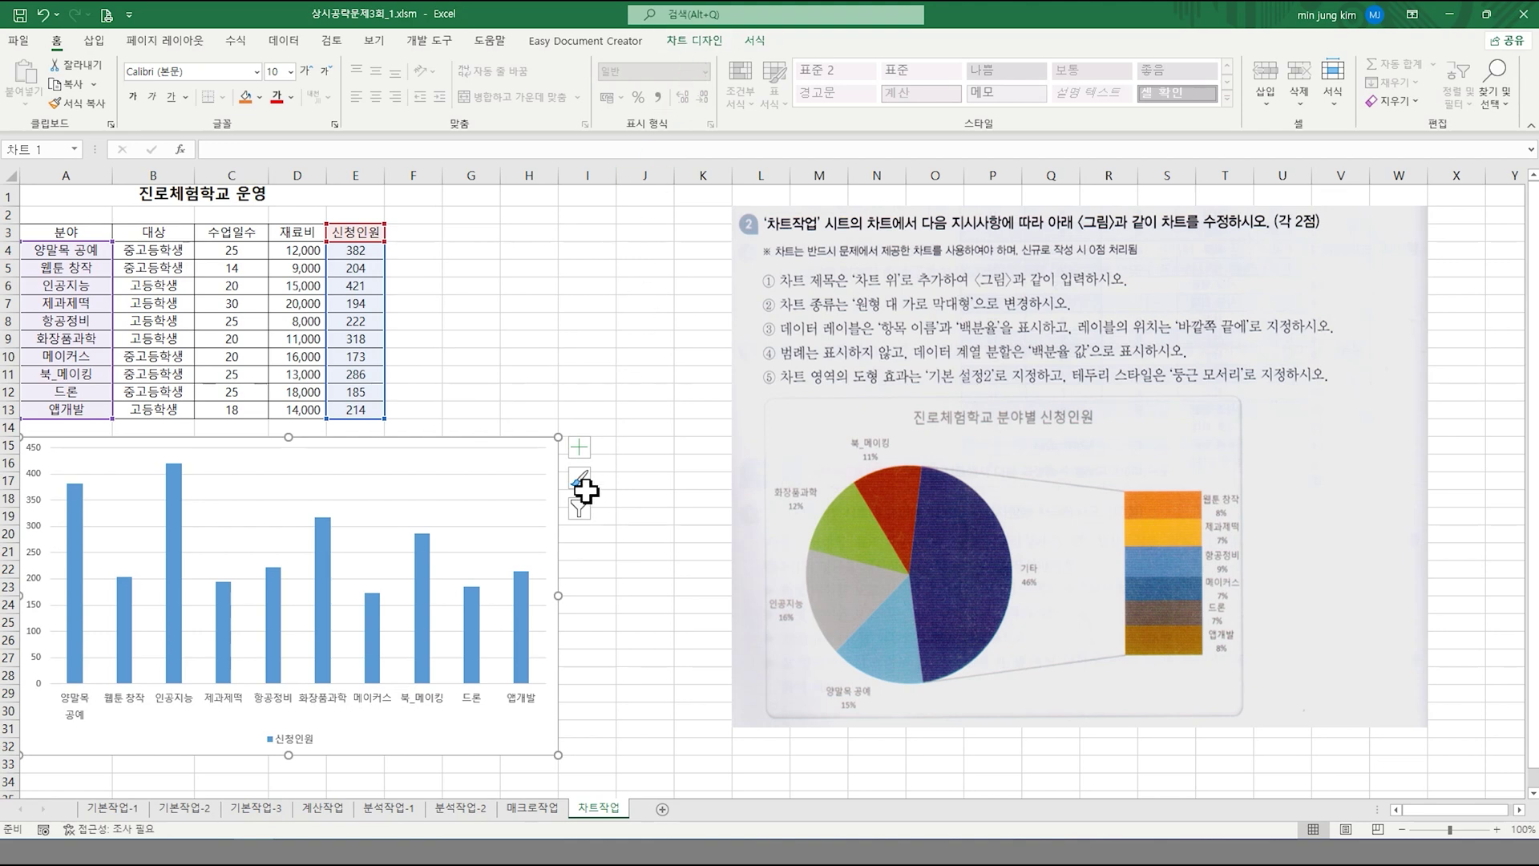
click(580, 449)
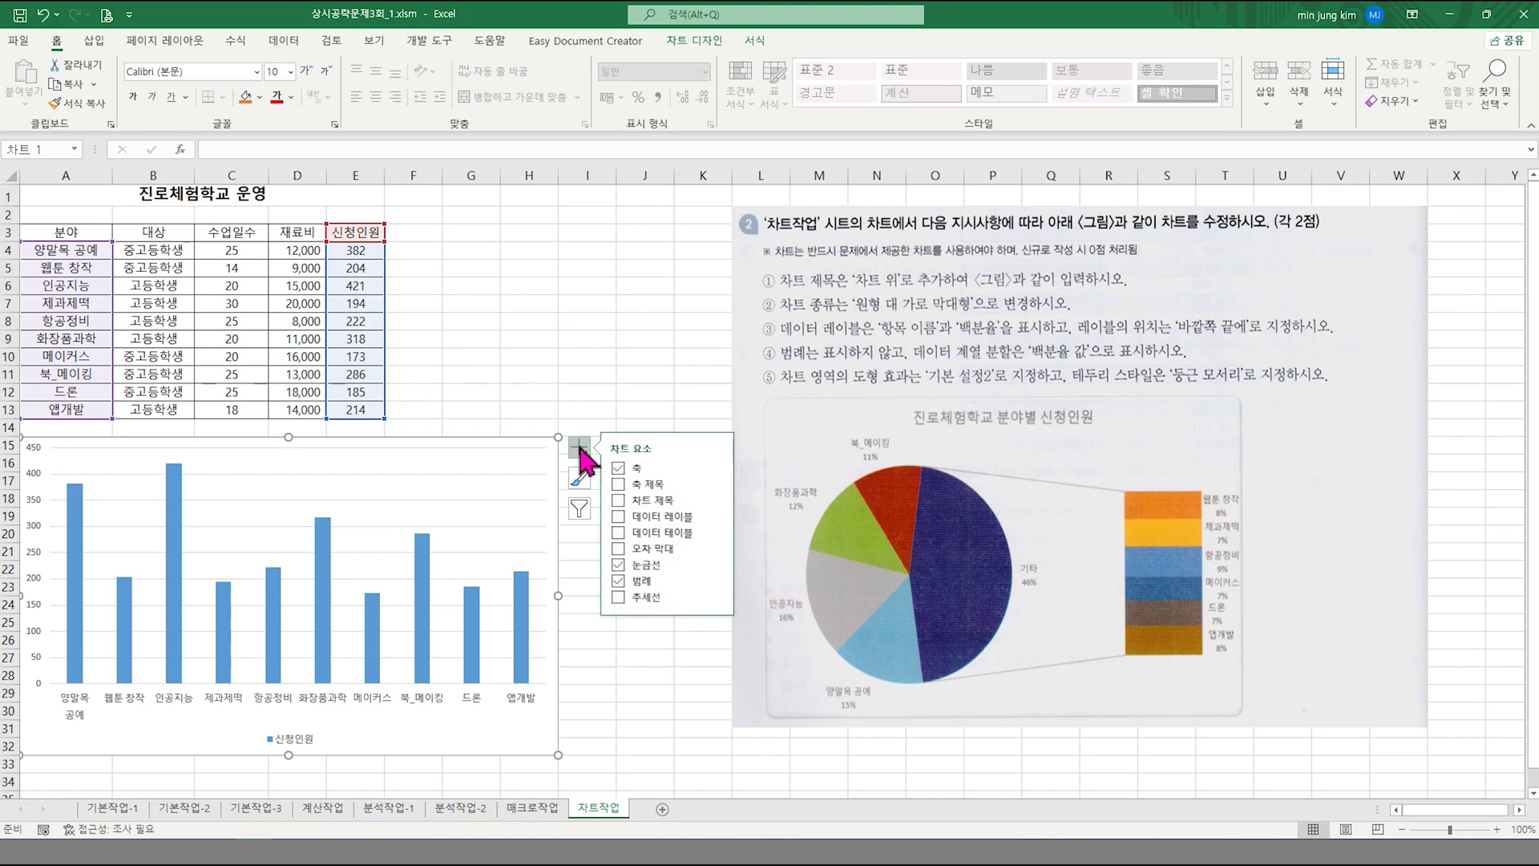
click(633, 502)
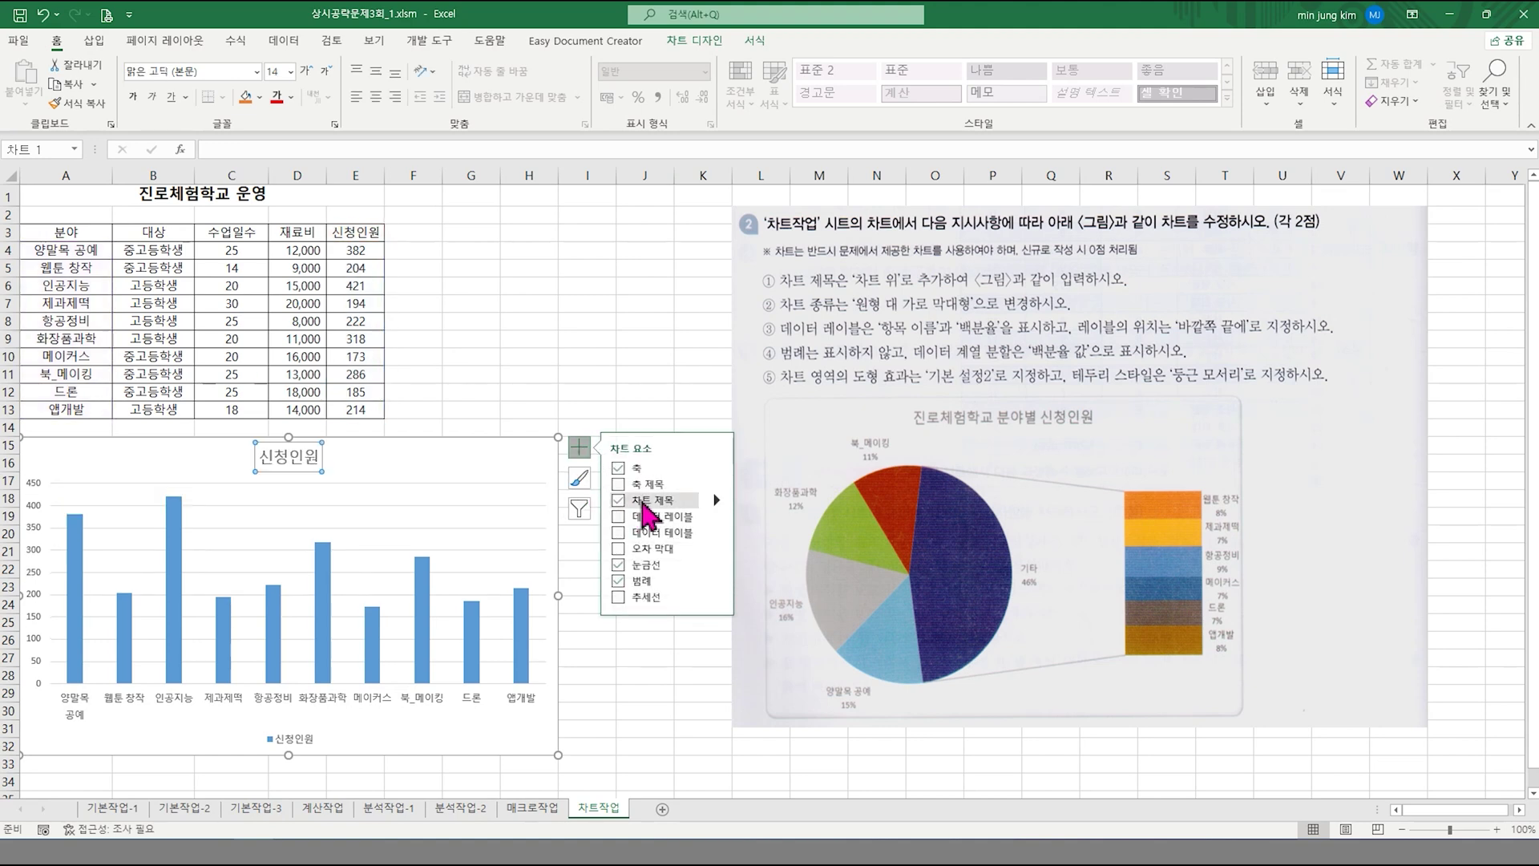
click(715, 497)
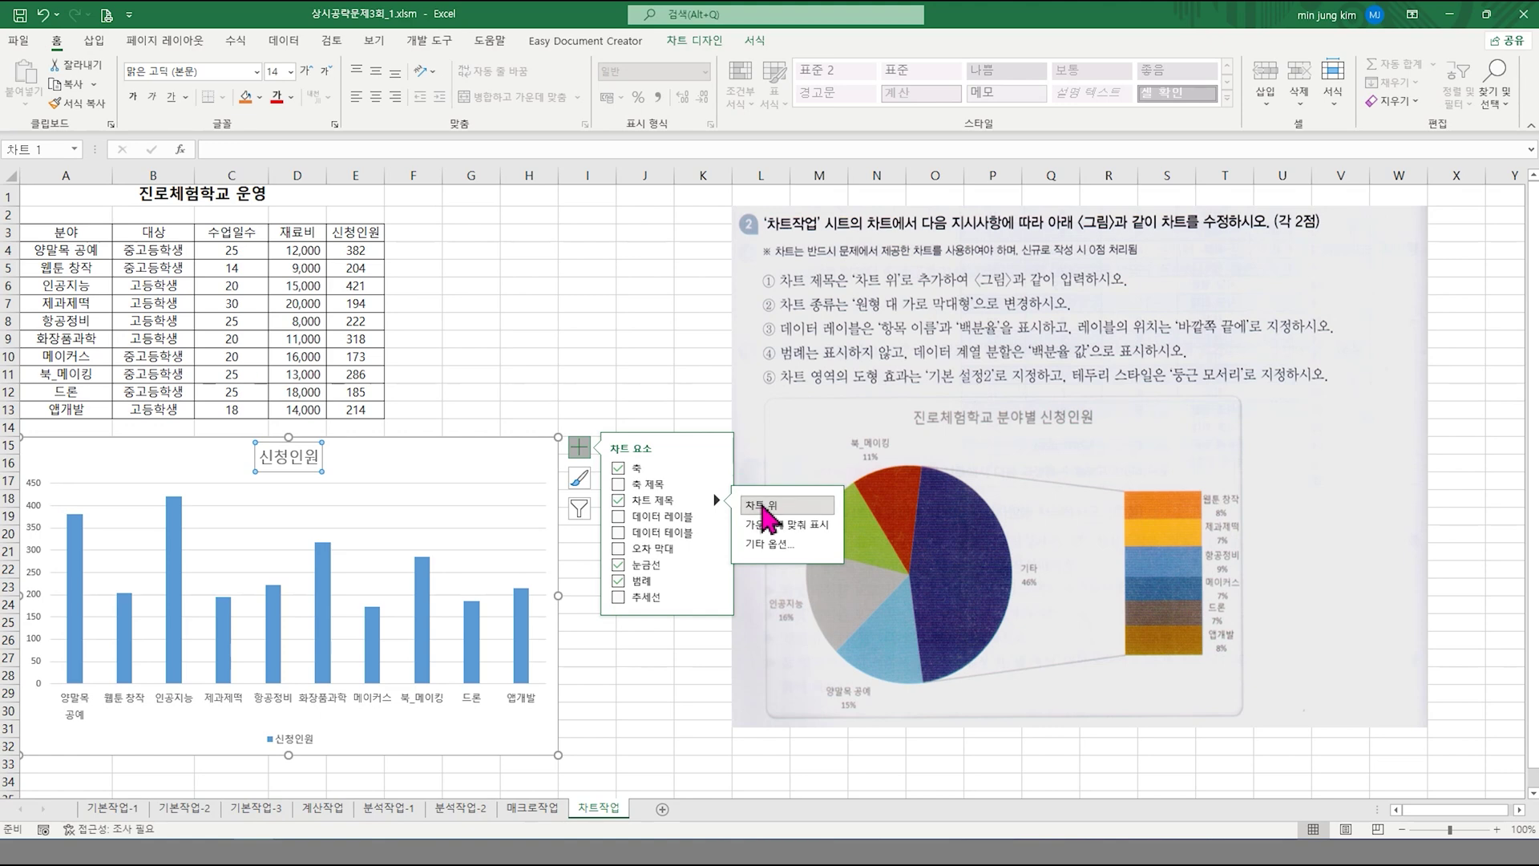
click(289, 461)
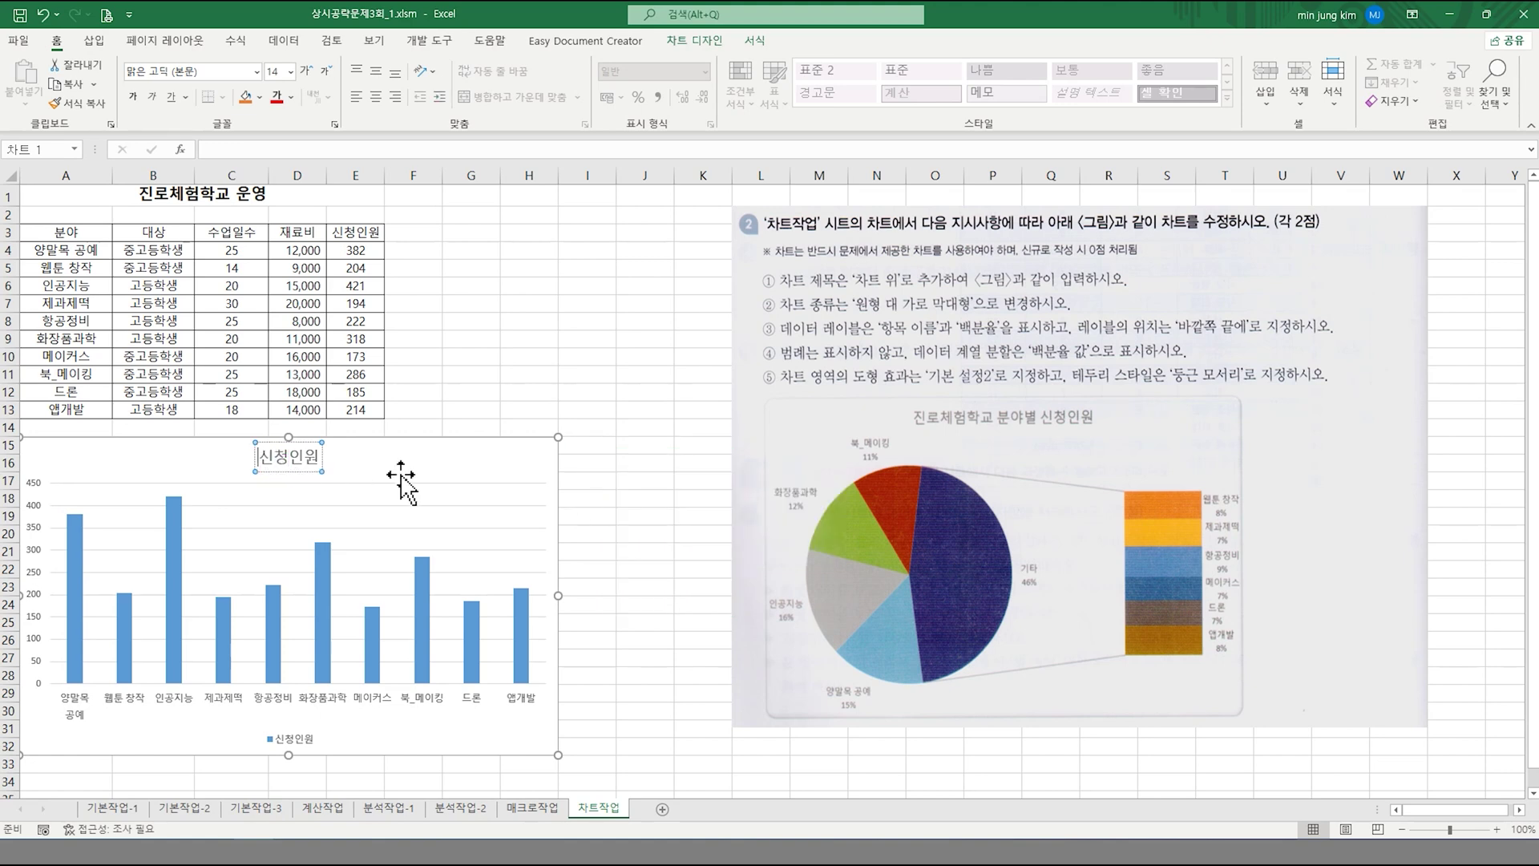
text(진로체험학교)
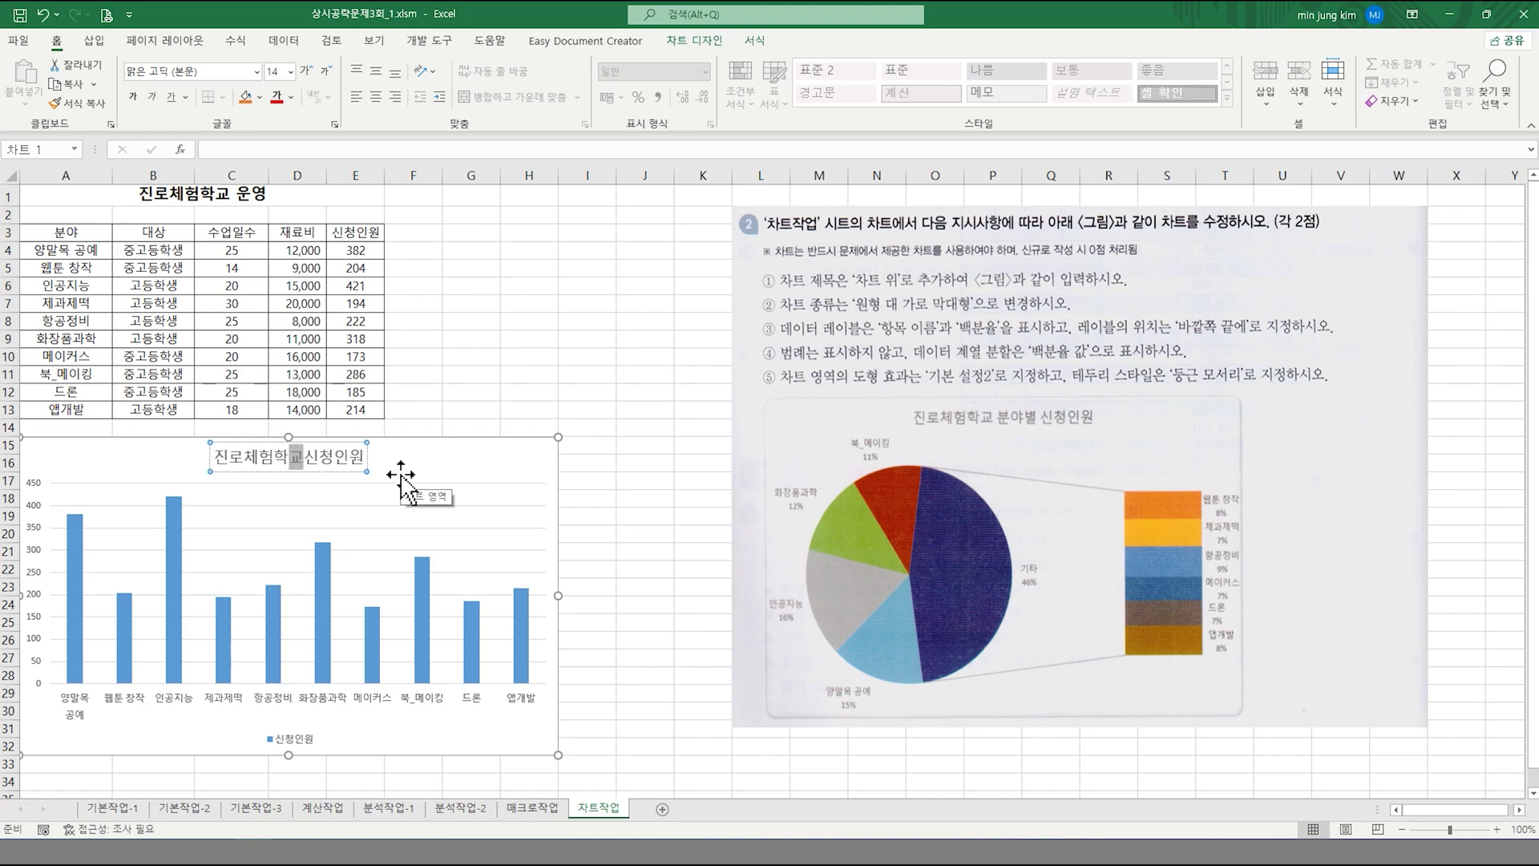
text( 분야별)
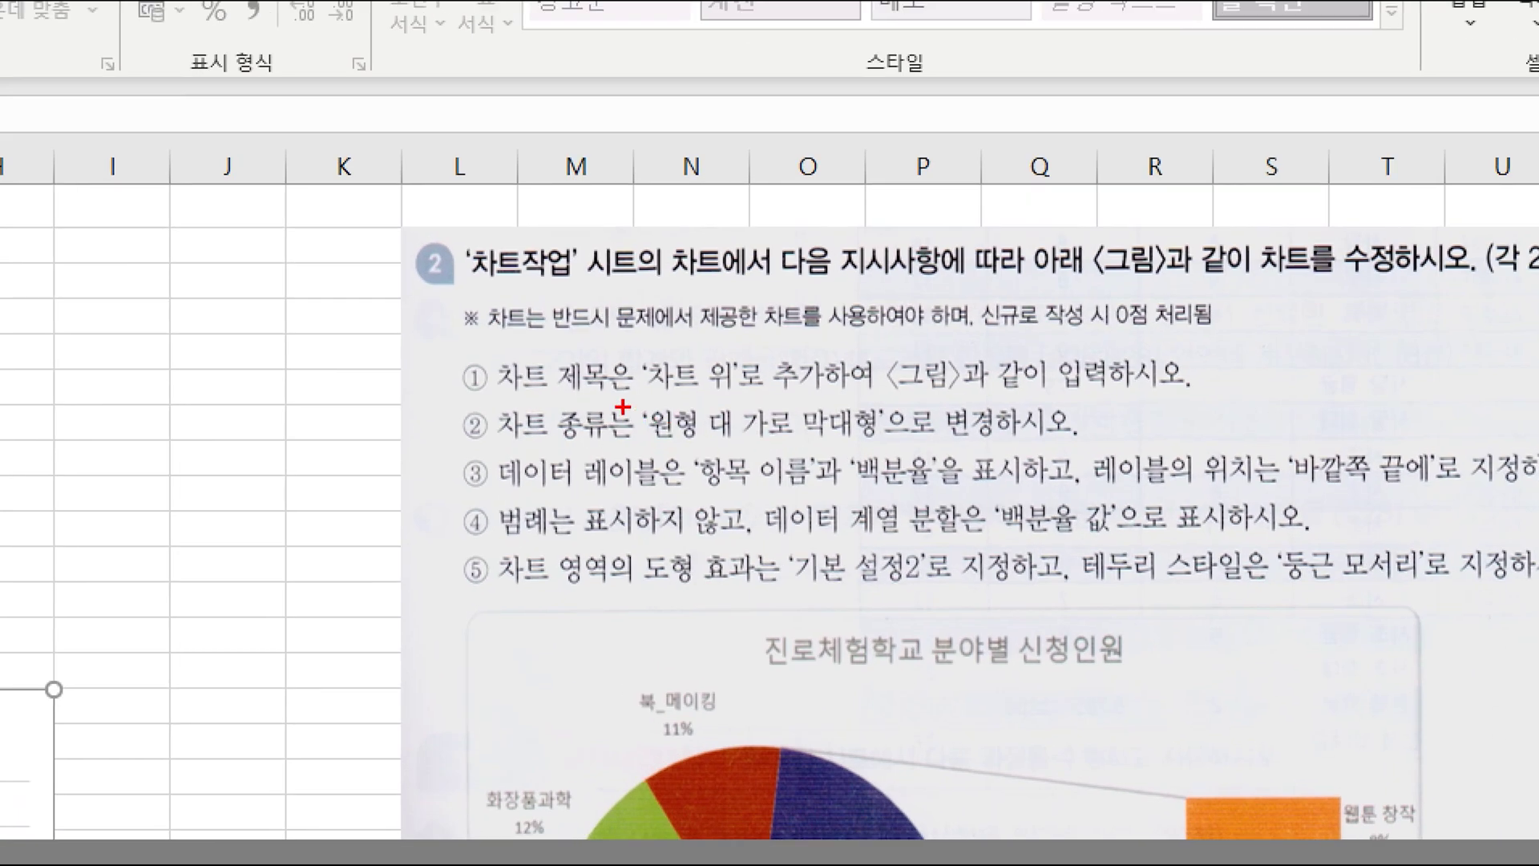
drag(611, 387, 918, 457)
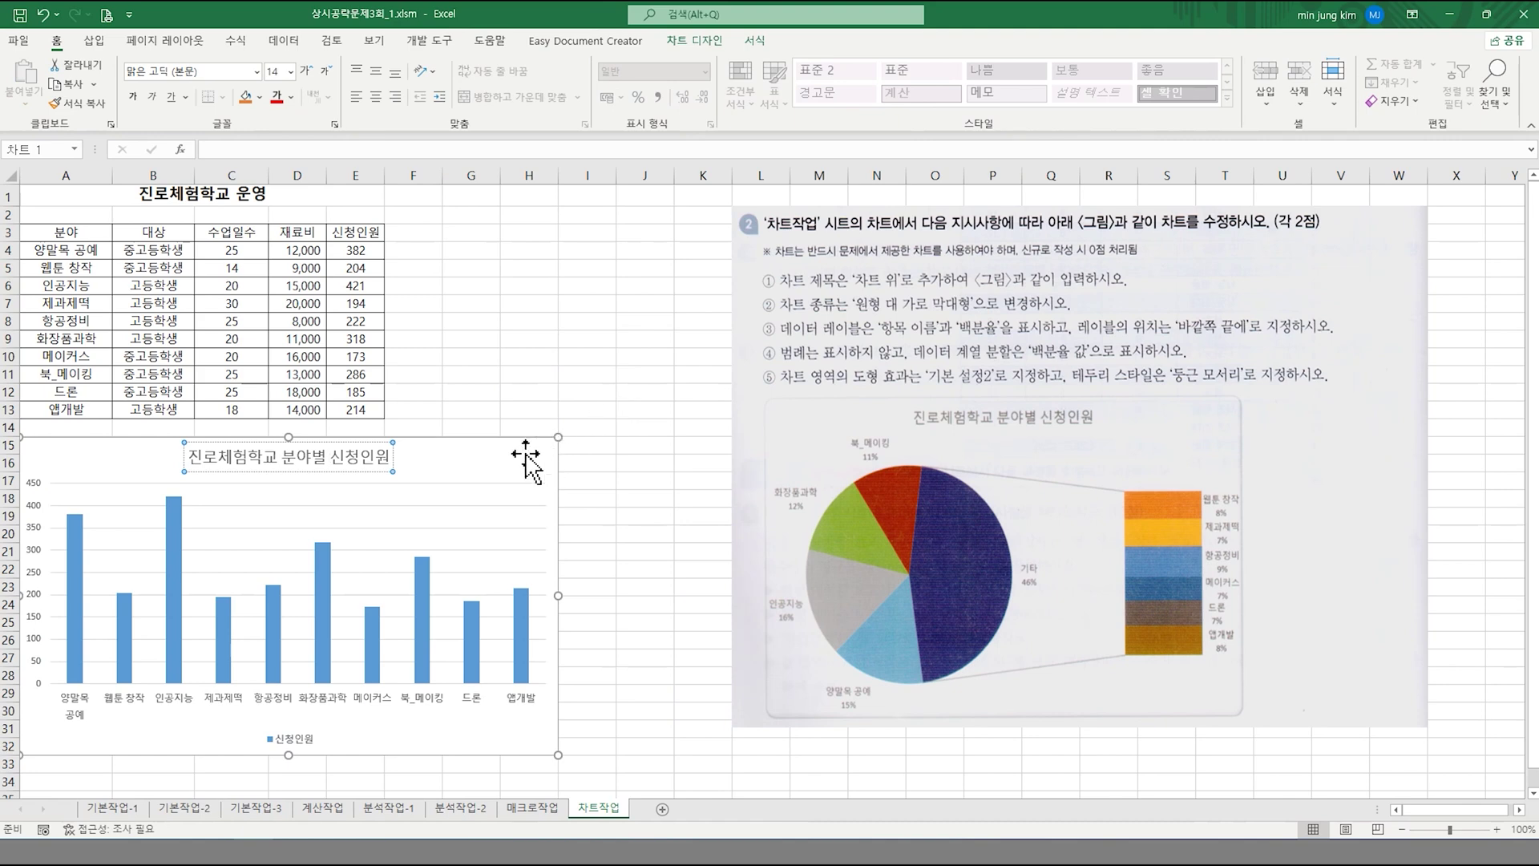
- Change the column chart's type to 원형 대 가로 막대형
click(526, 460)
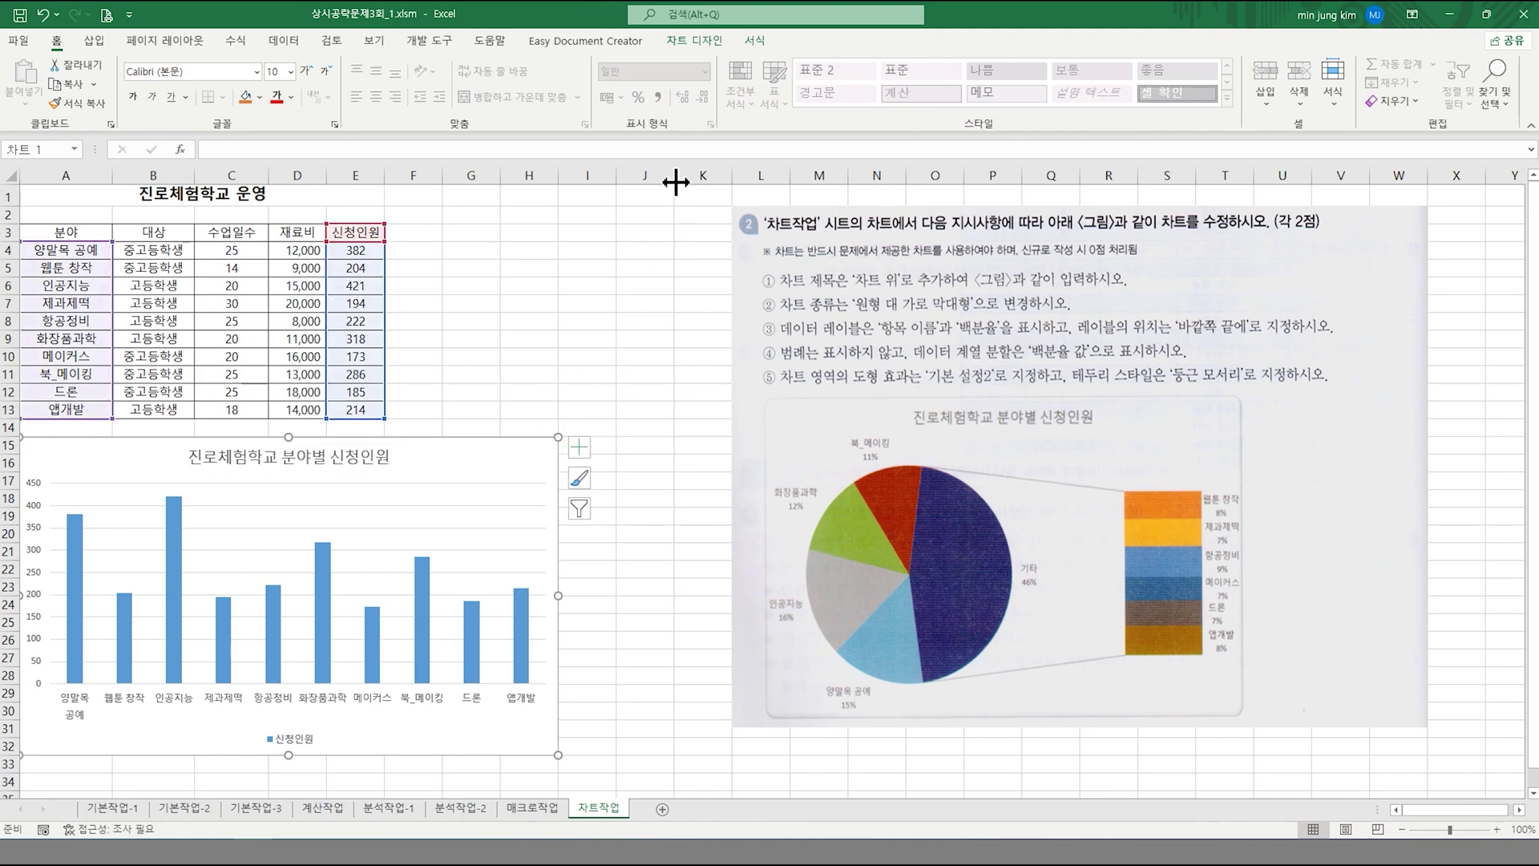
click(703, 44)
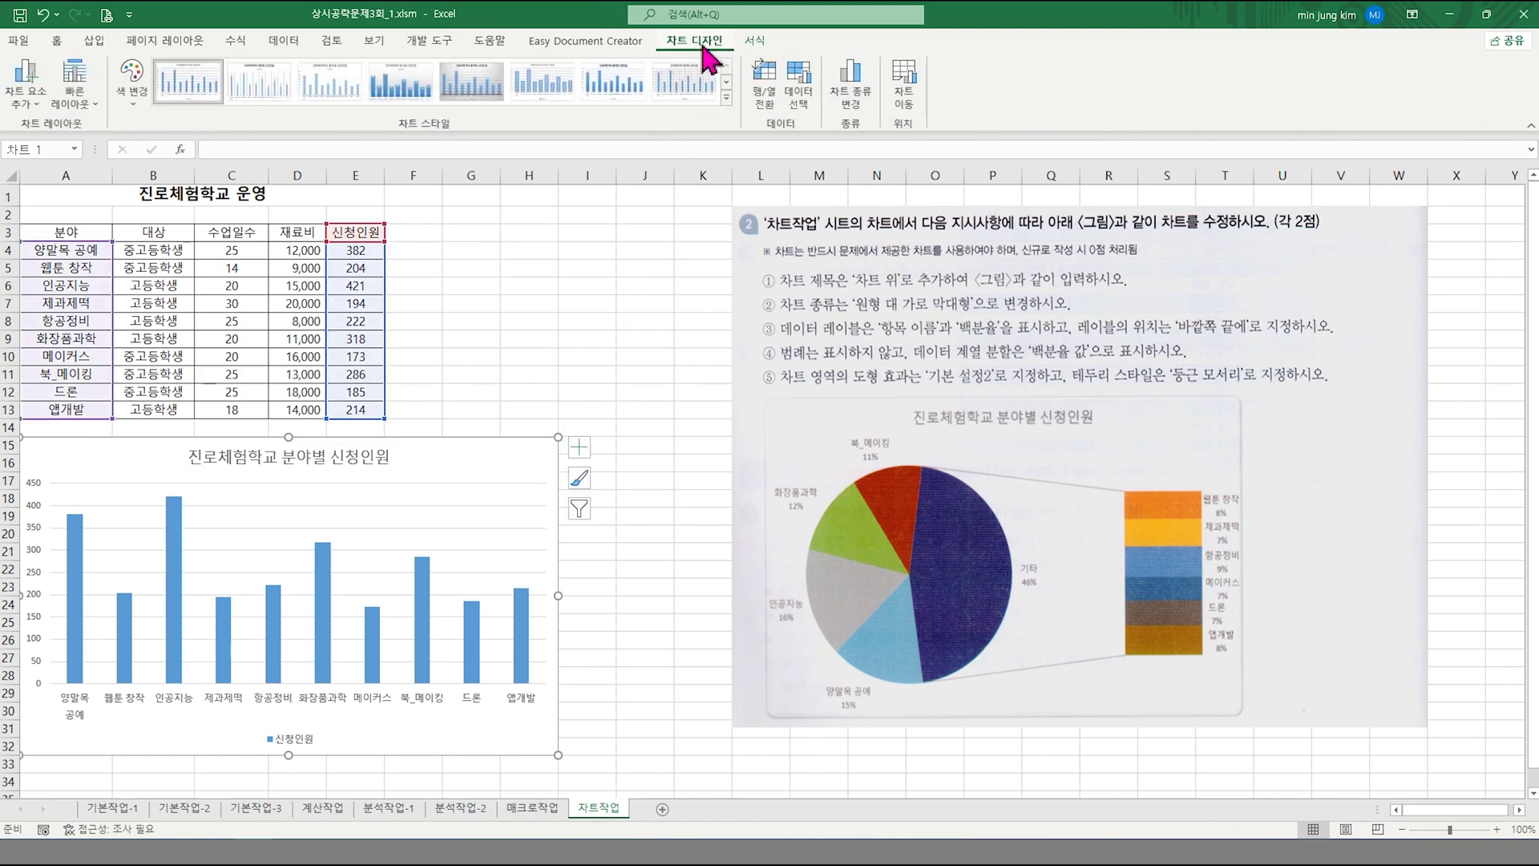
click(863, 98)
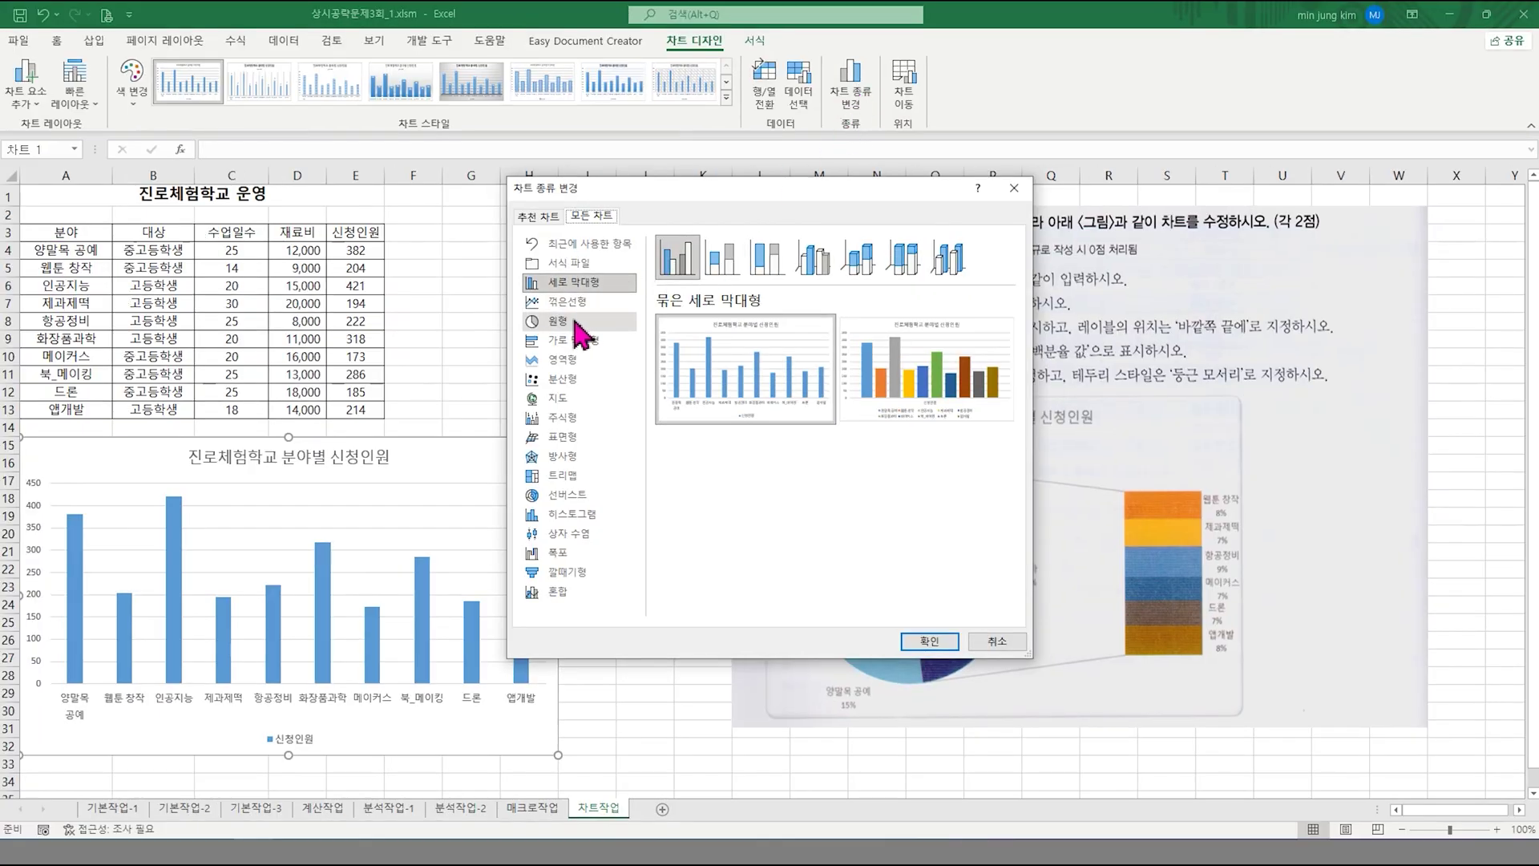
click(575, 322)
drag(791, 189, 535, 202)
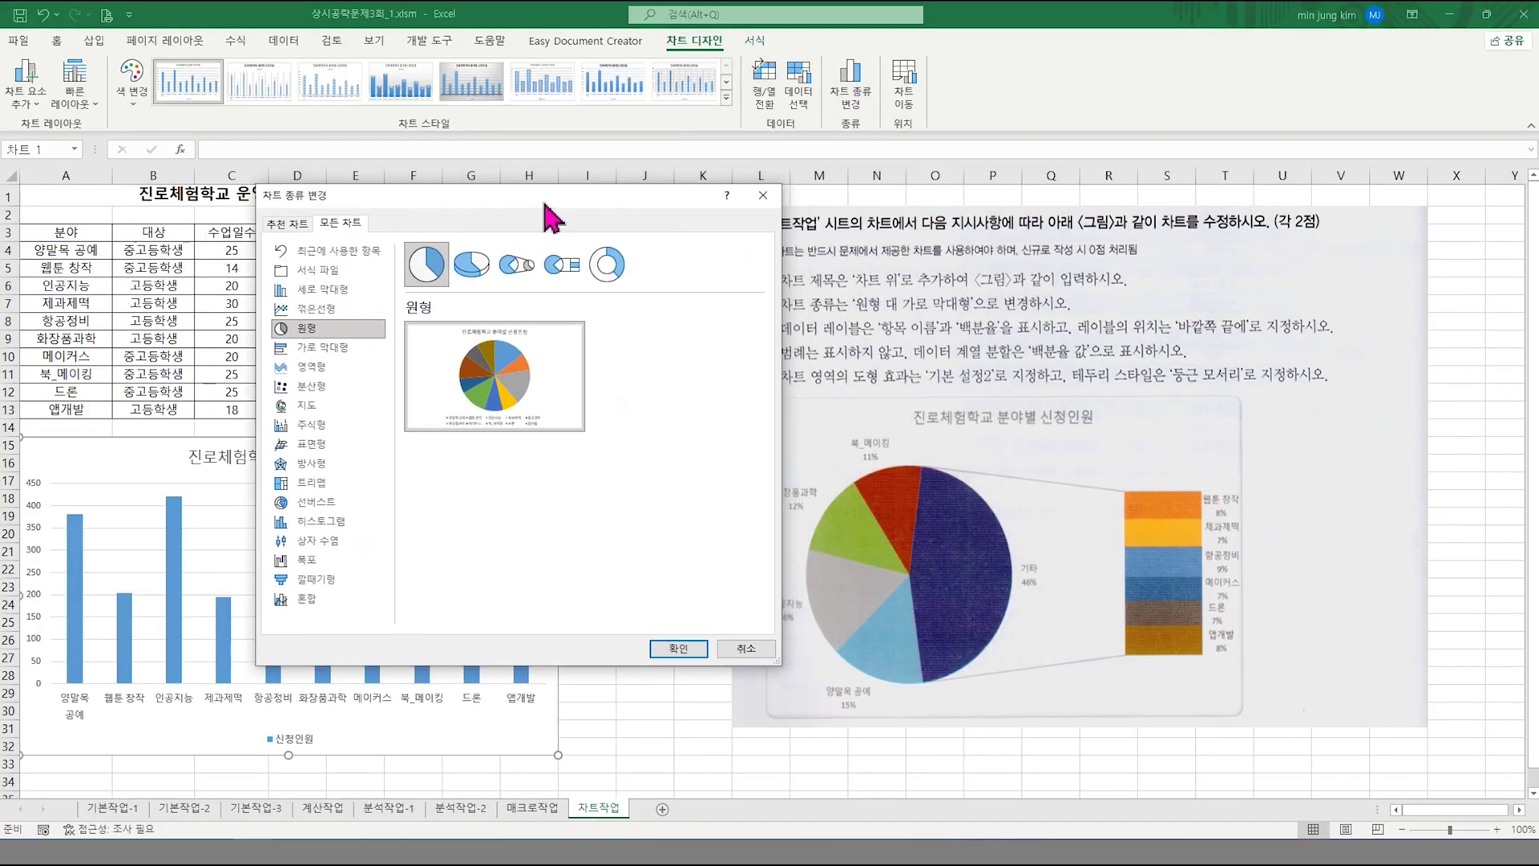
click(562, 267)
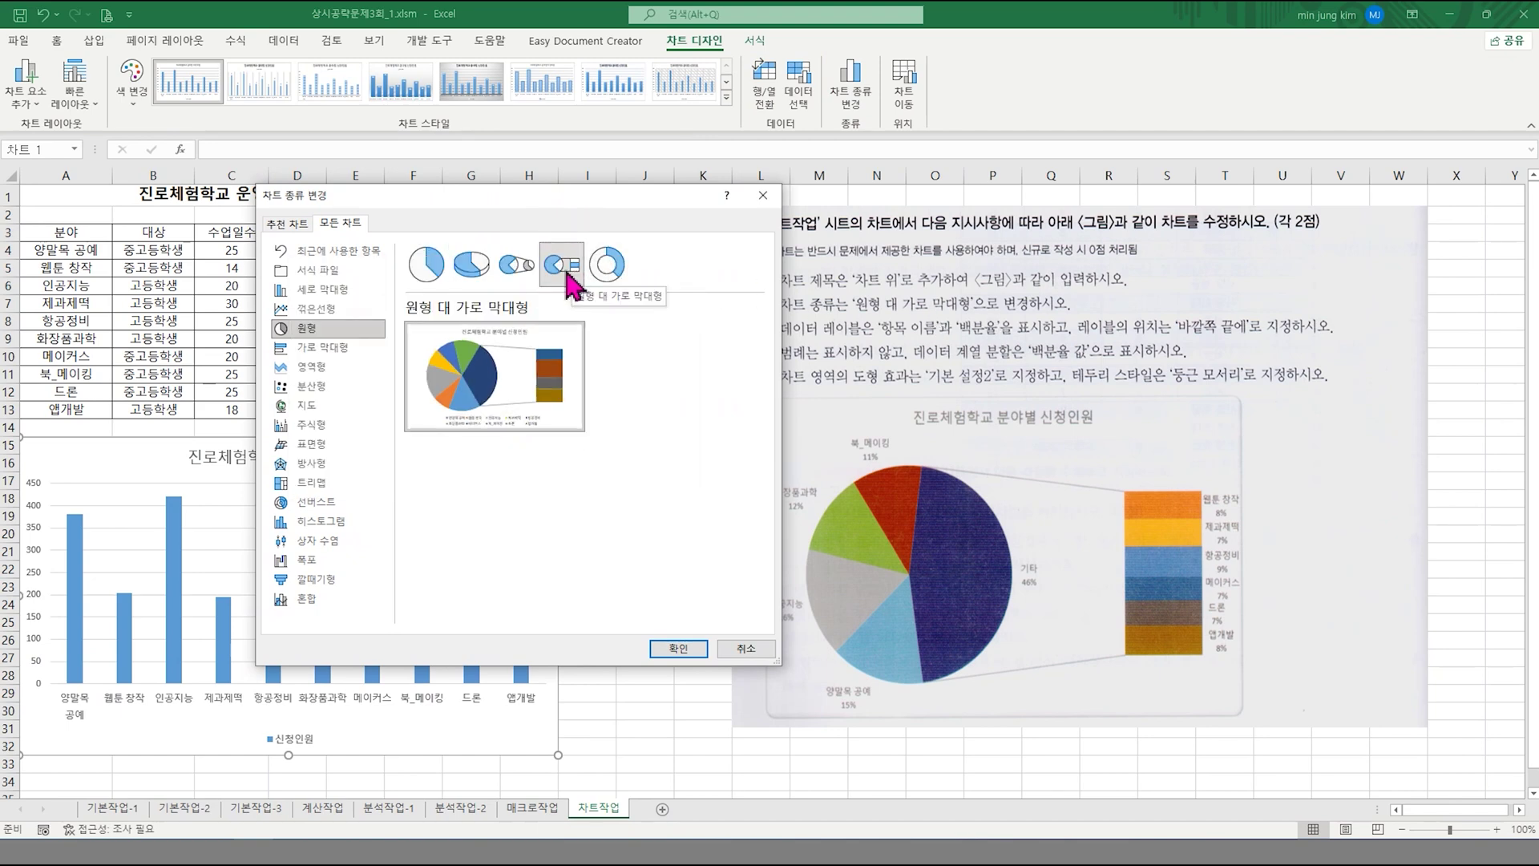
click(672, 649)
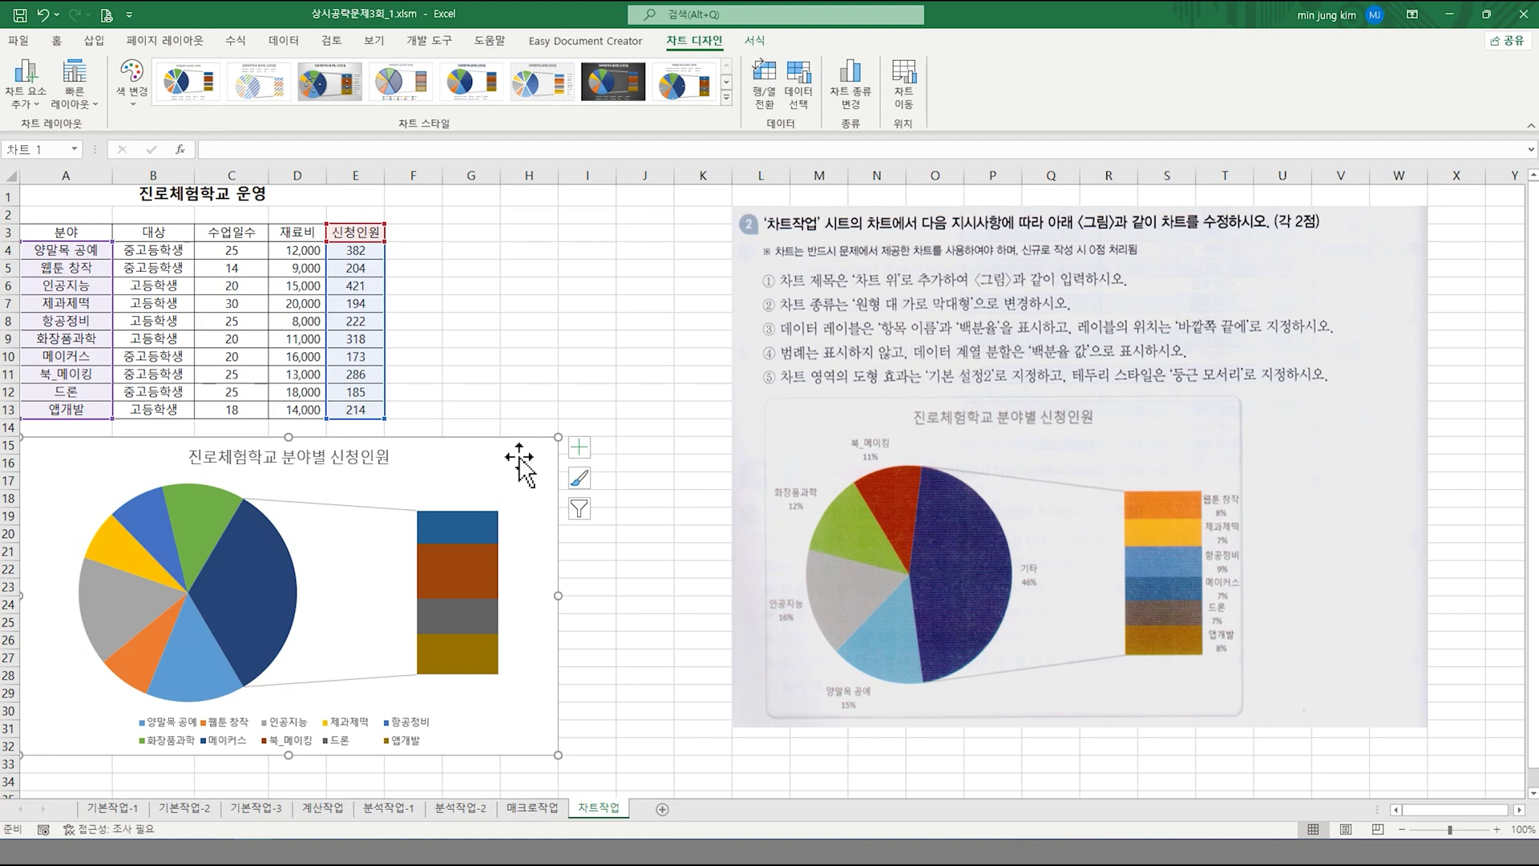
- Add data labels to the chart with their detailed options open, and move the instruction picture closer to the chart, to about column J
click(585, 451)
click(648, 485)
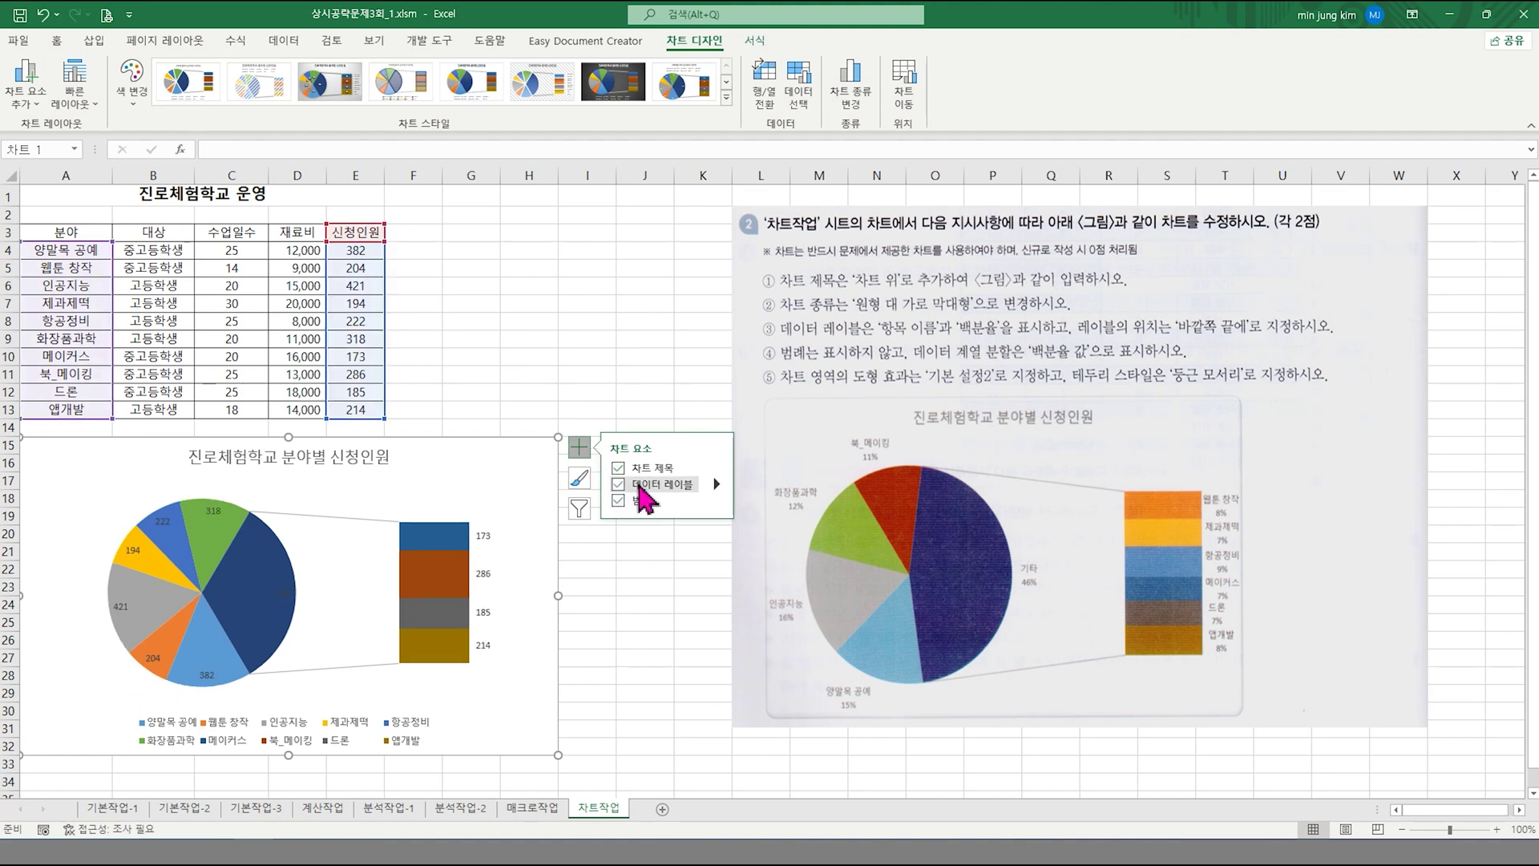
click(718, 485)
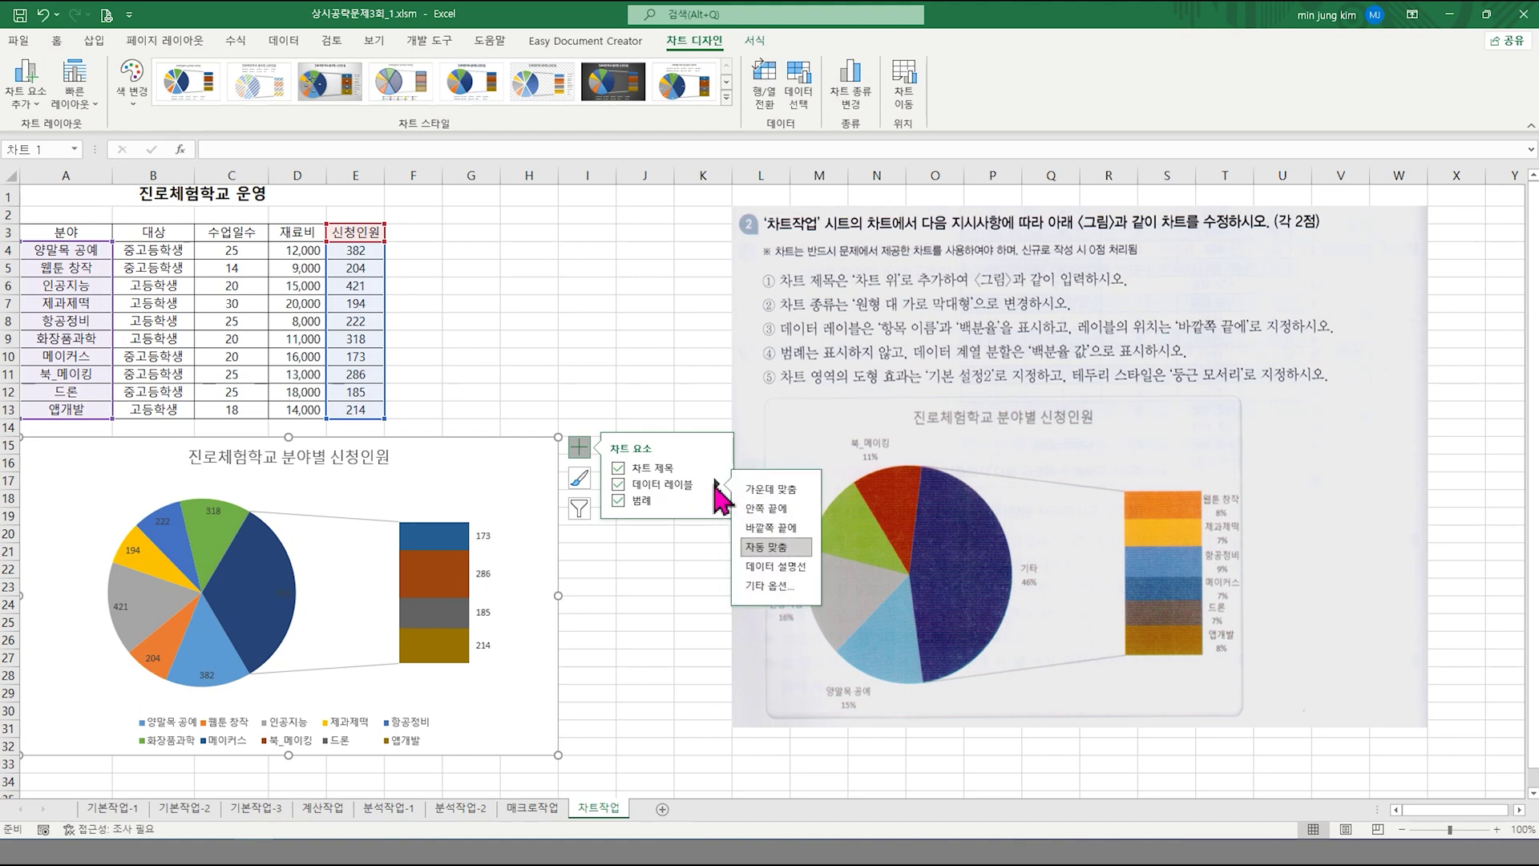
click(771, 591)
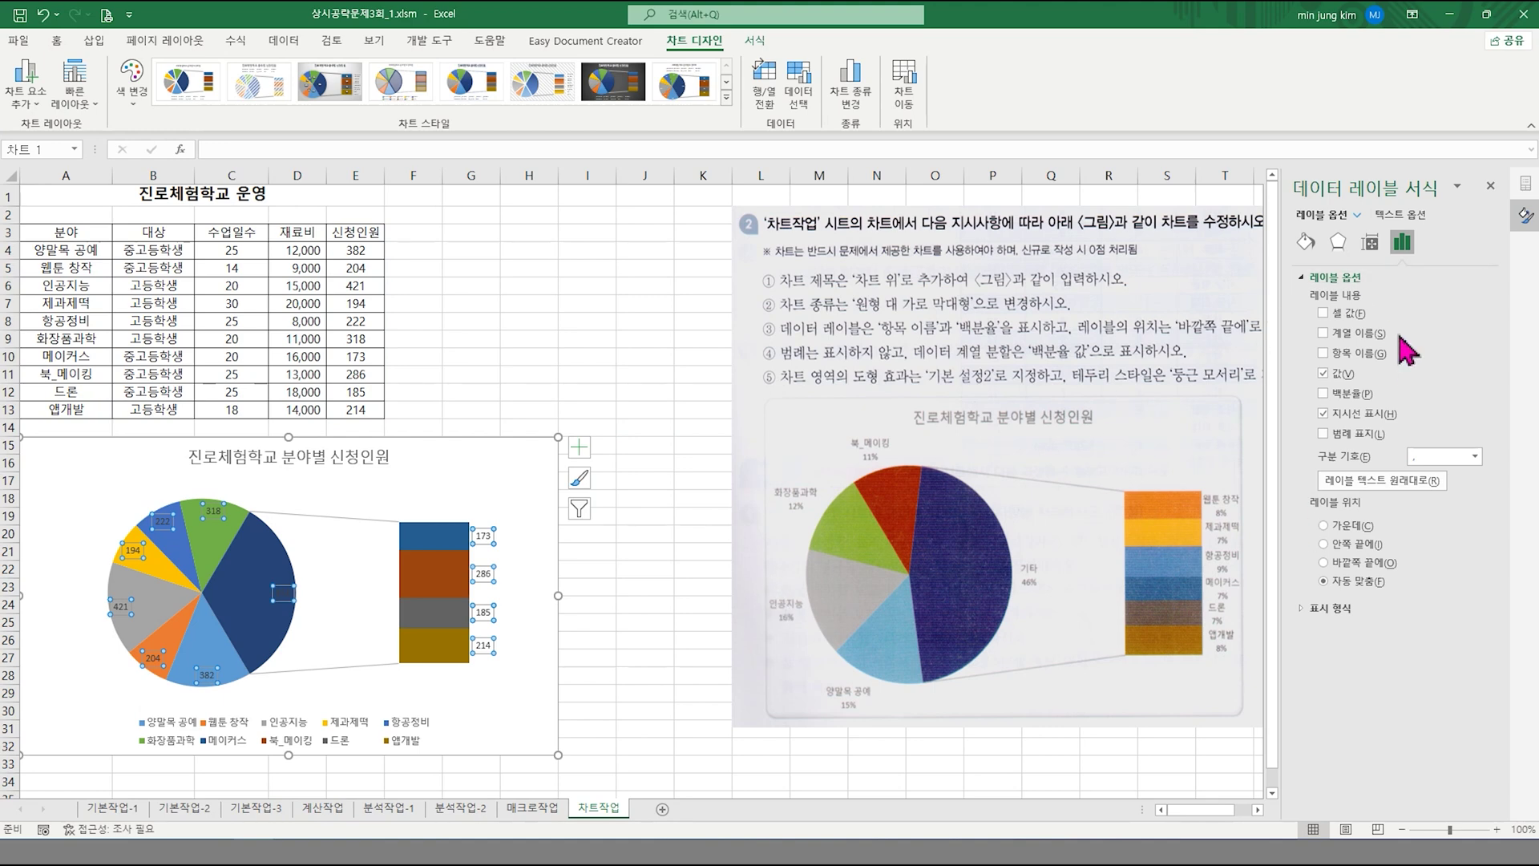
drag(1038, 403, 920, 409)
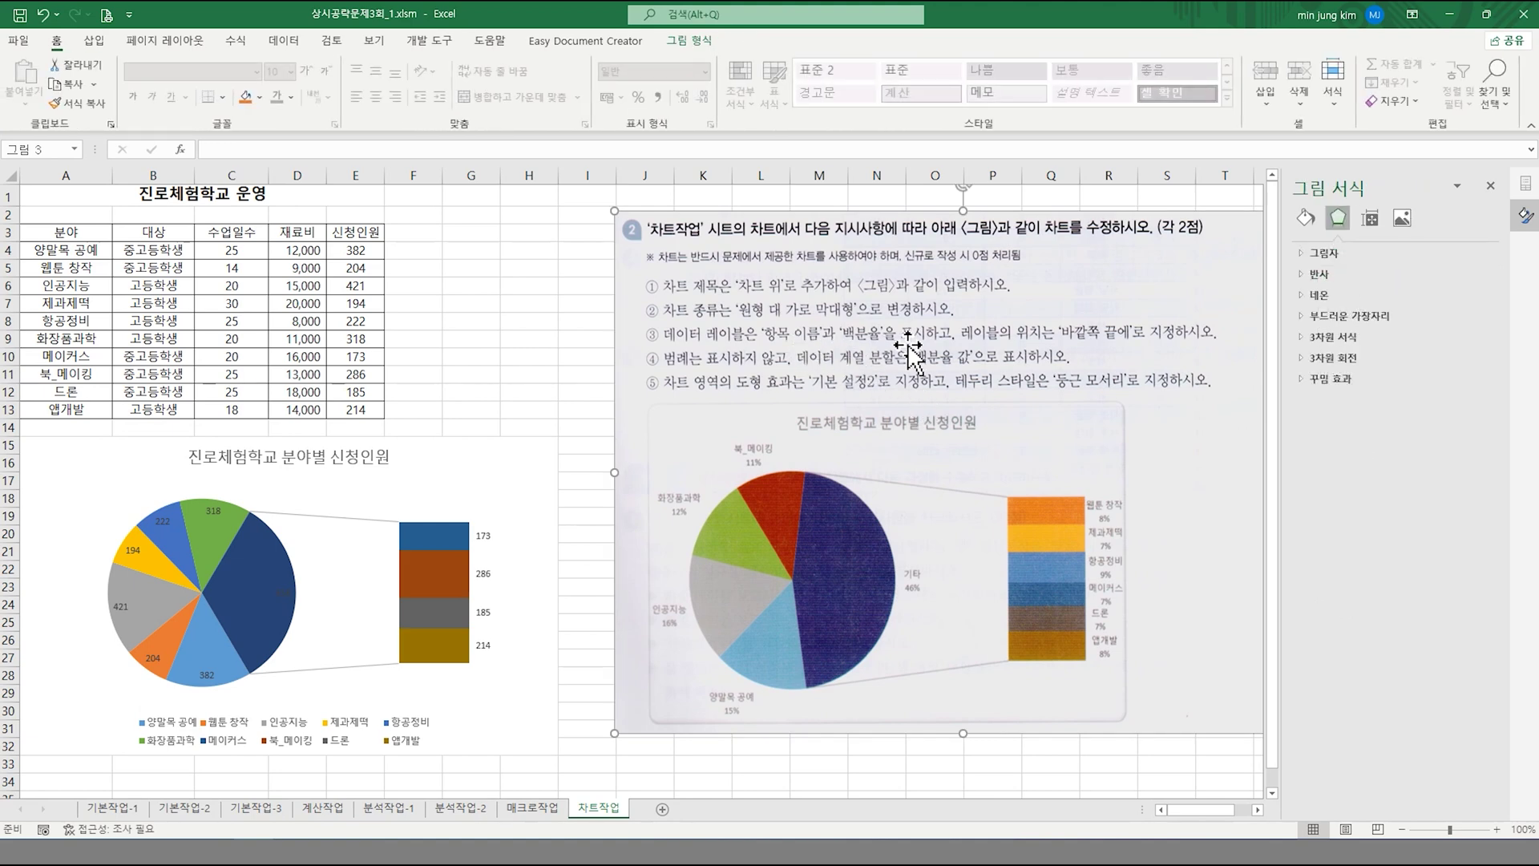
- Set the chart's data labels to show 항목 이름 and 백분율 instead of 값, positioned at 바깥쪽 끝에
click(485, 554)
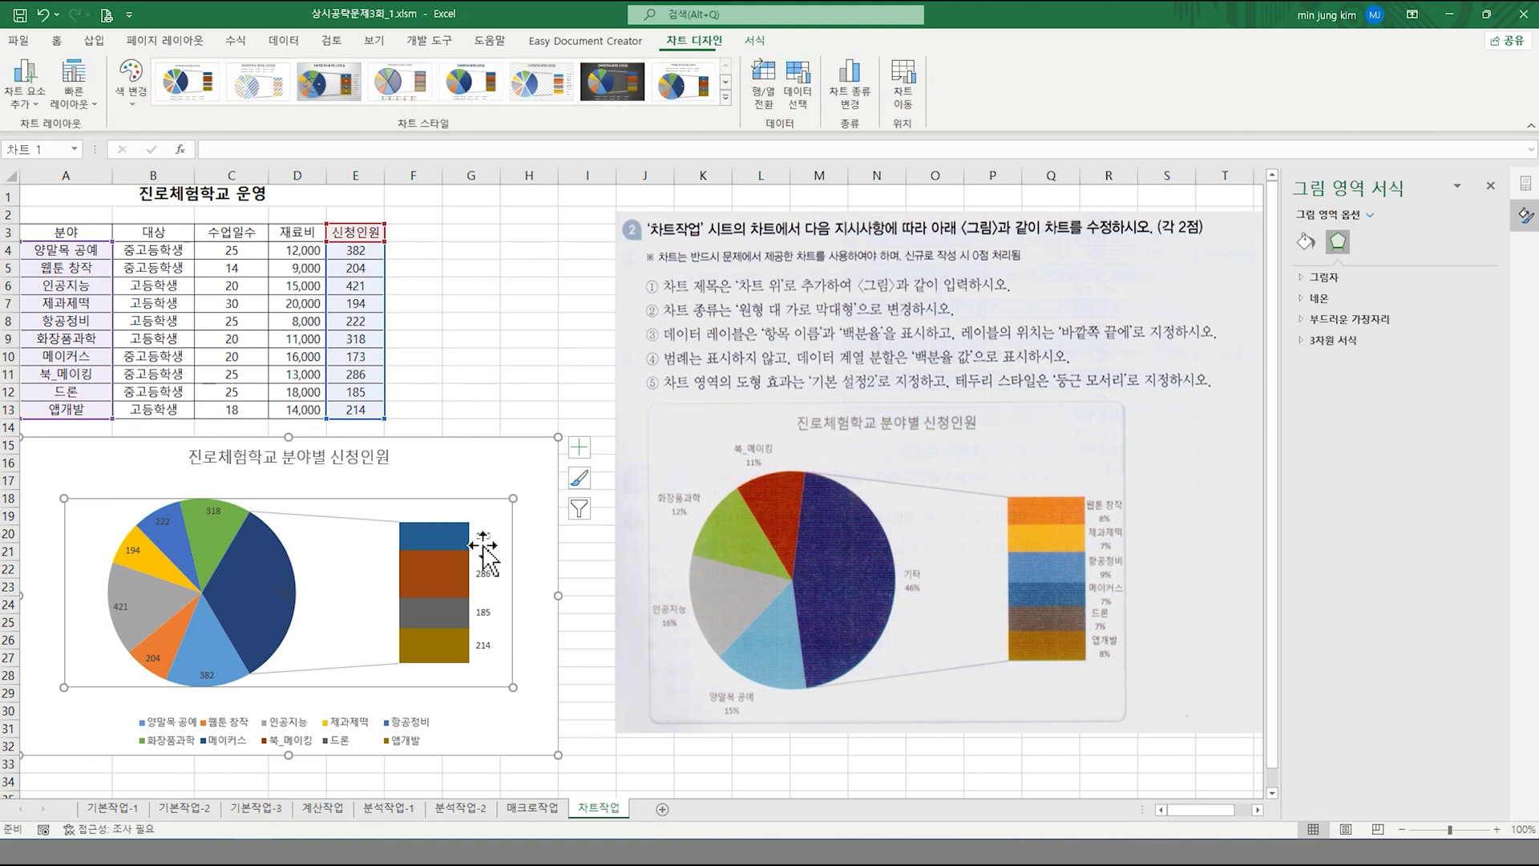
click(164, 519)
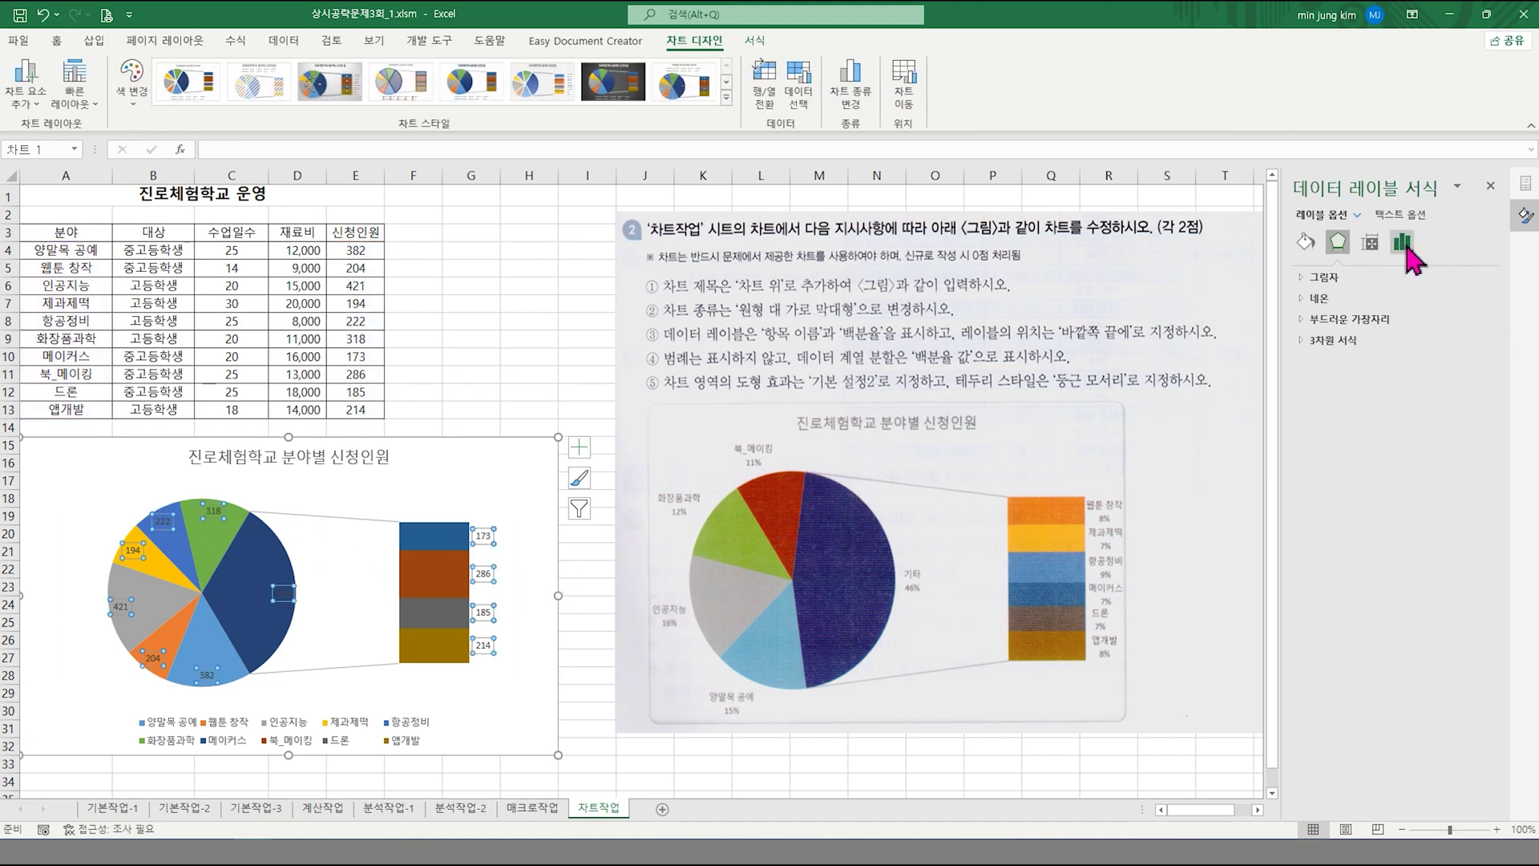
click(1407, 247)
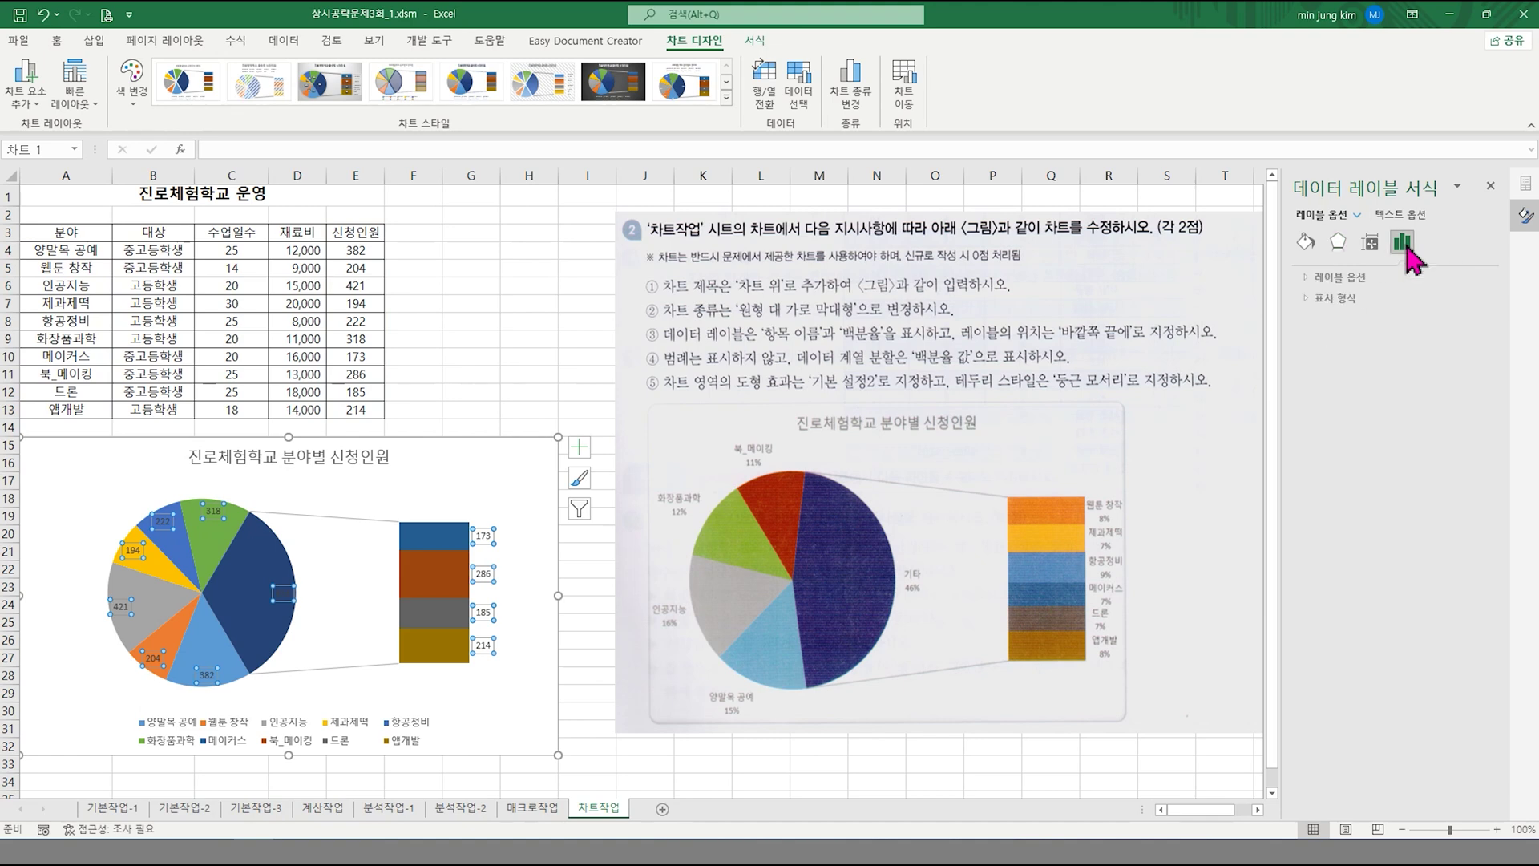
click(1359, 279)
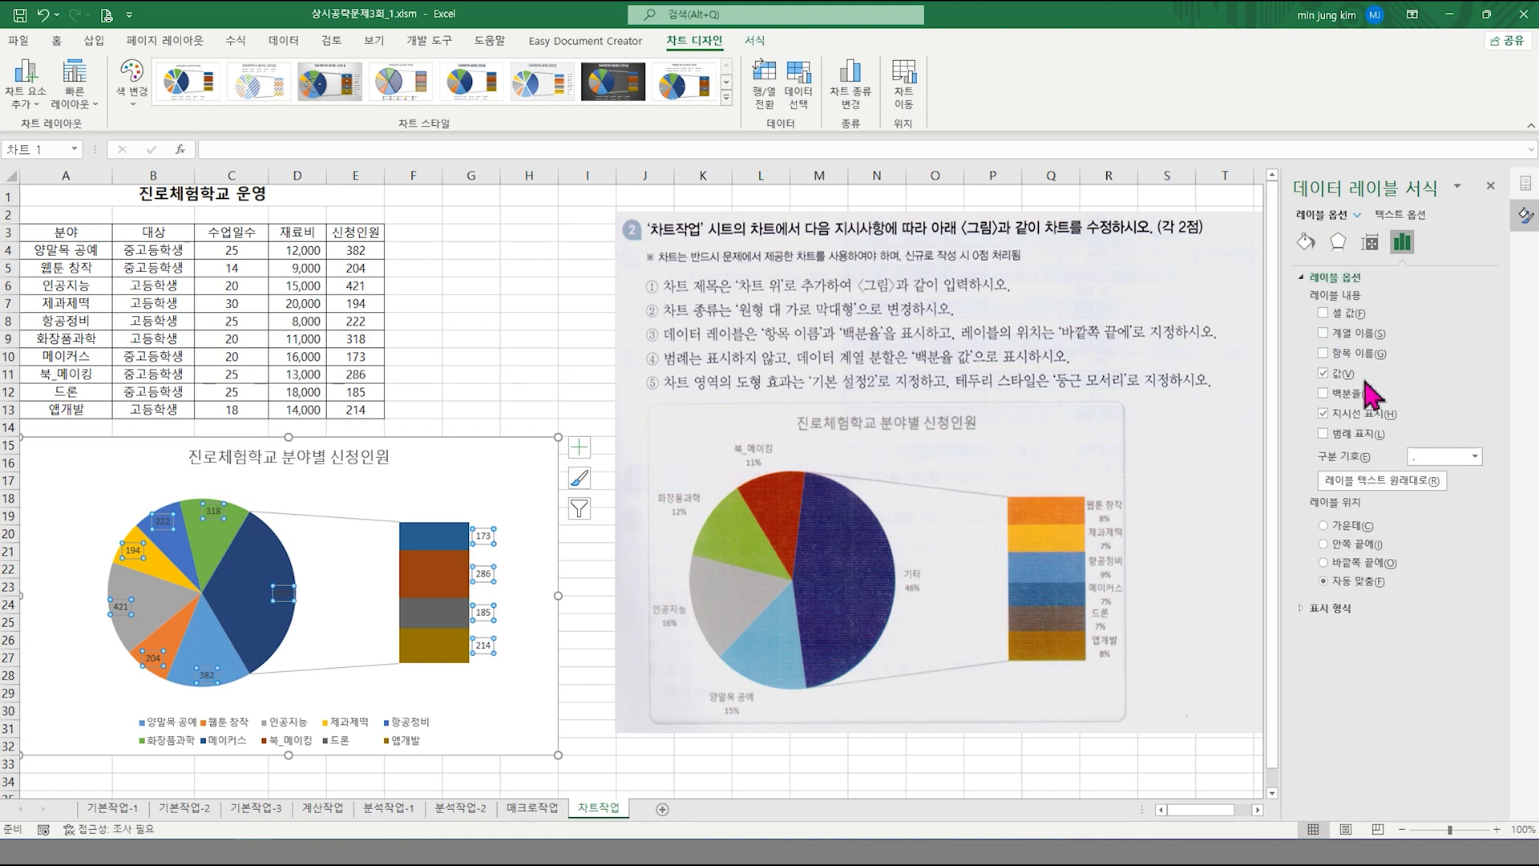
click(1324, 374)
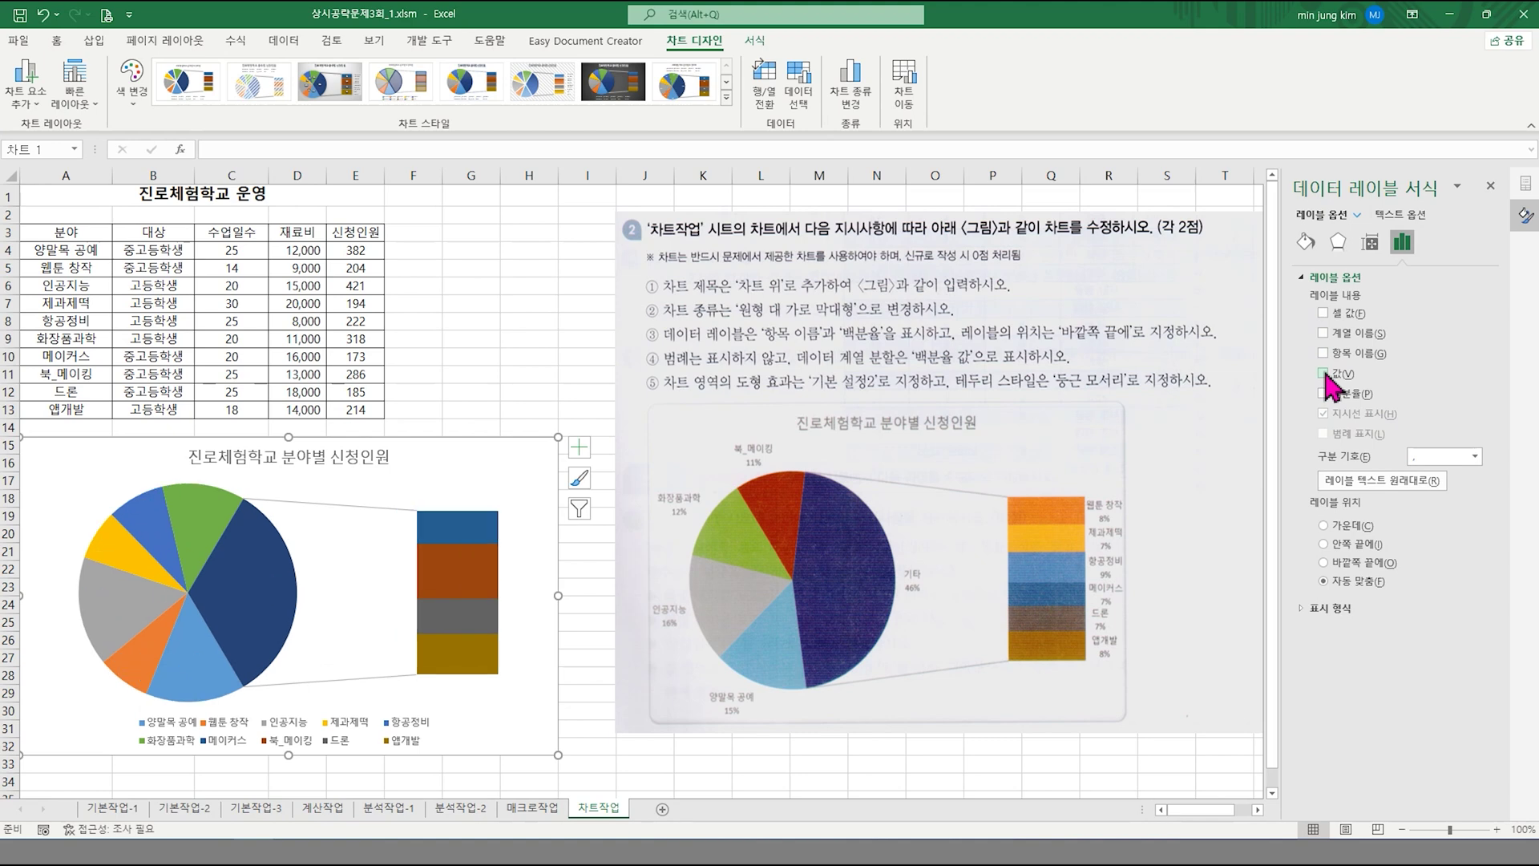
click(1324, 353)
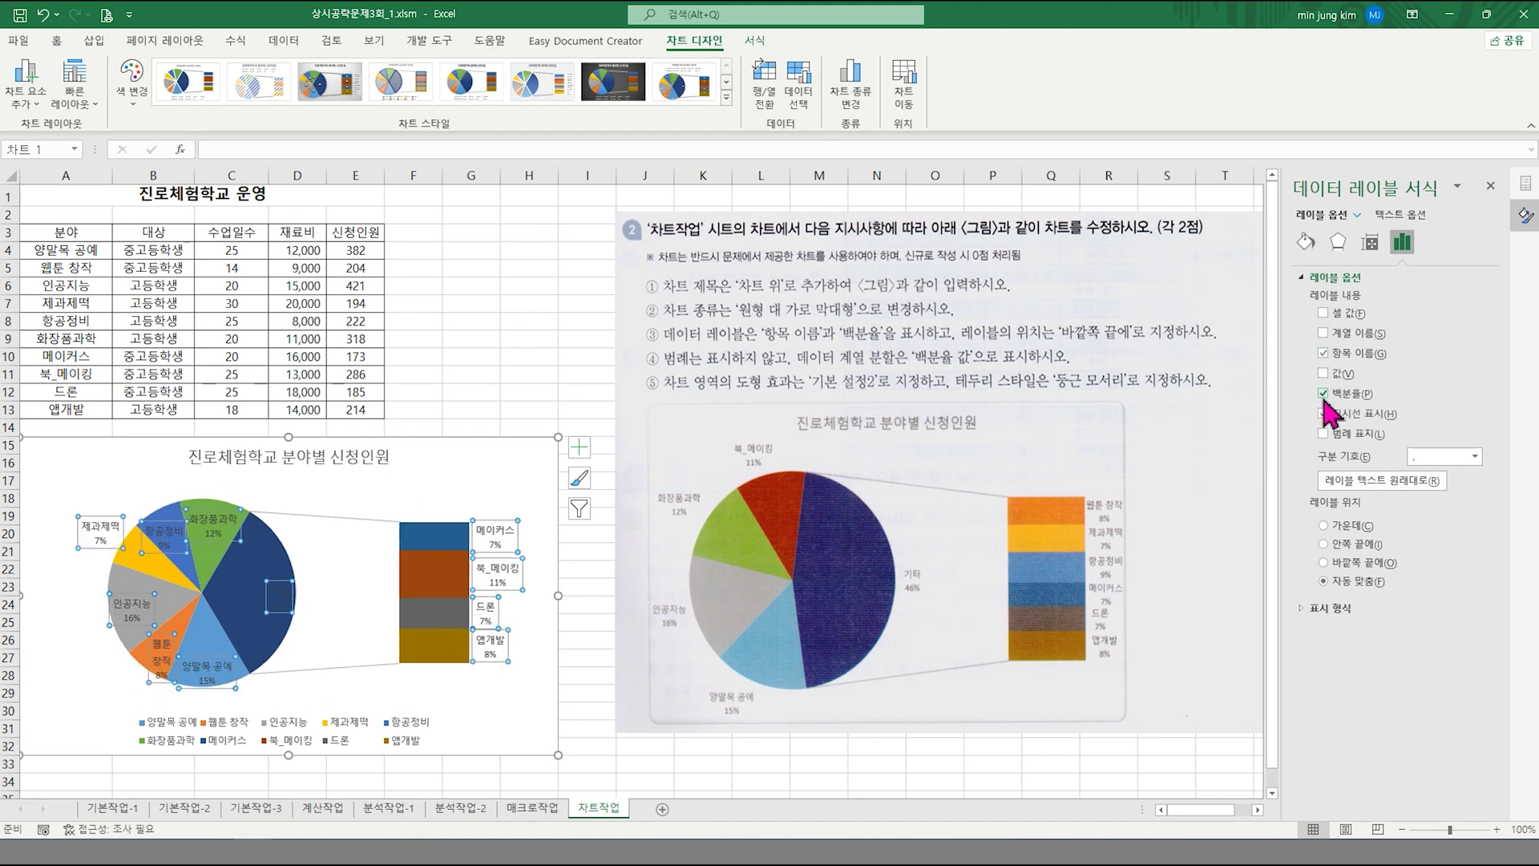
click(1323, 413)
click(1325, 563)
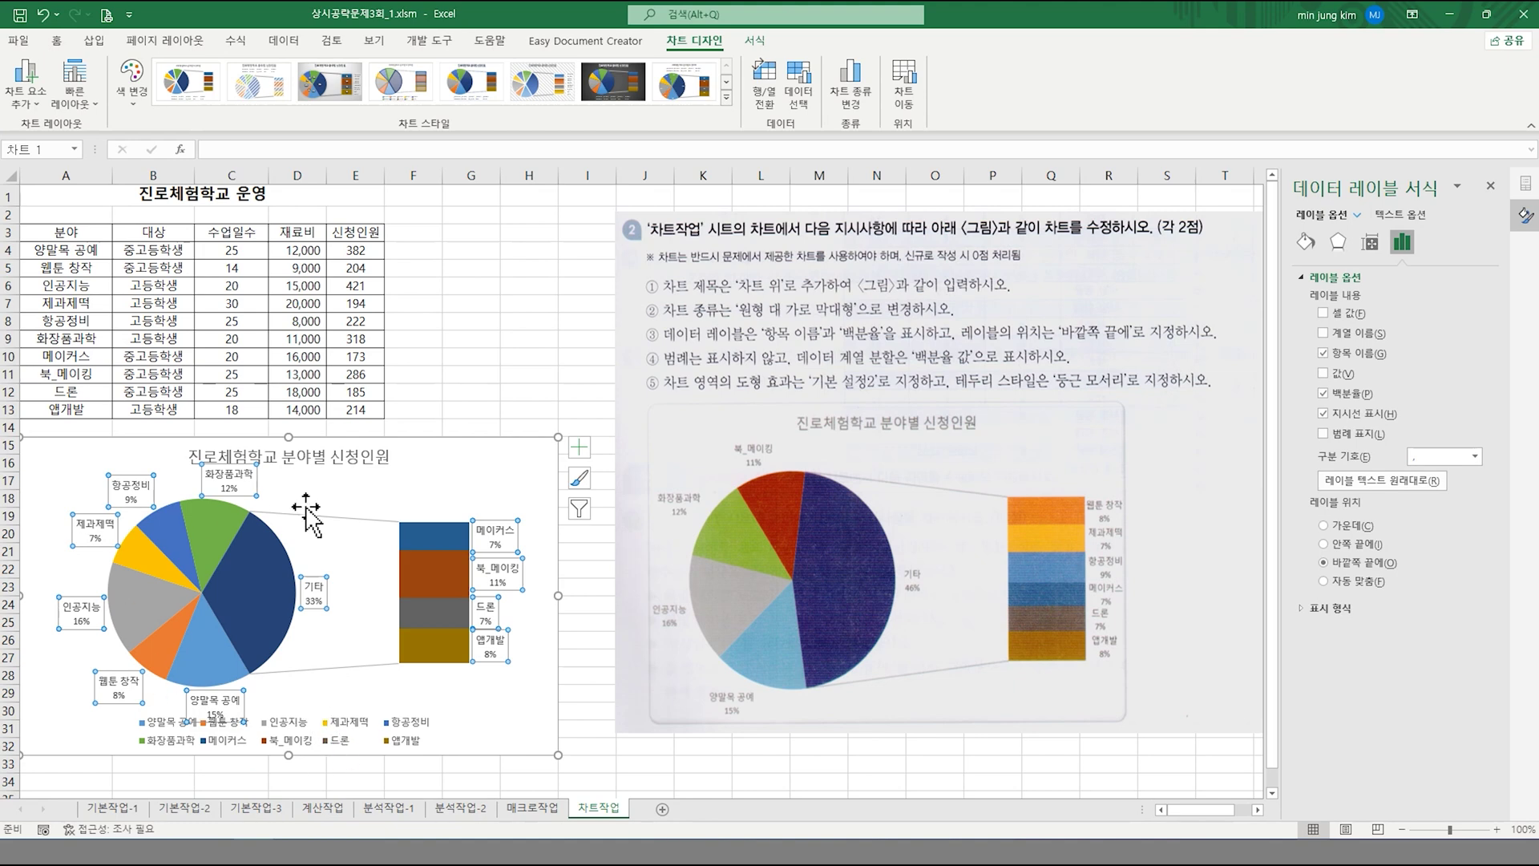
- Delete the chart's legend and set the data series' 계열 분할 to 백분율 값
click(302, 731)
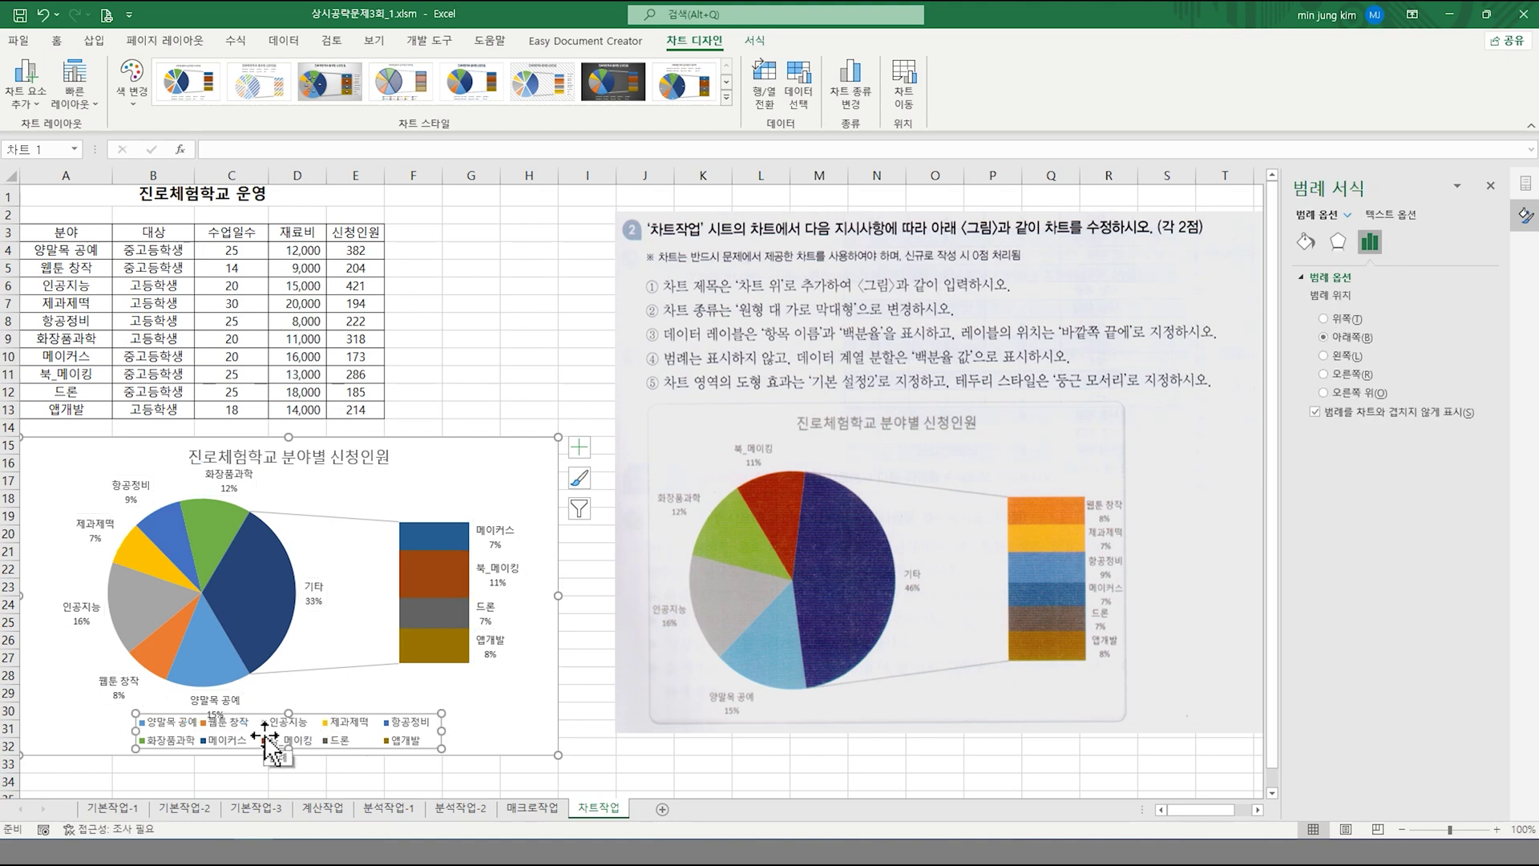
key(Delete)
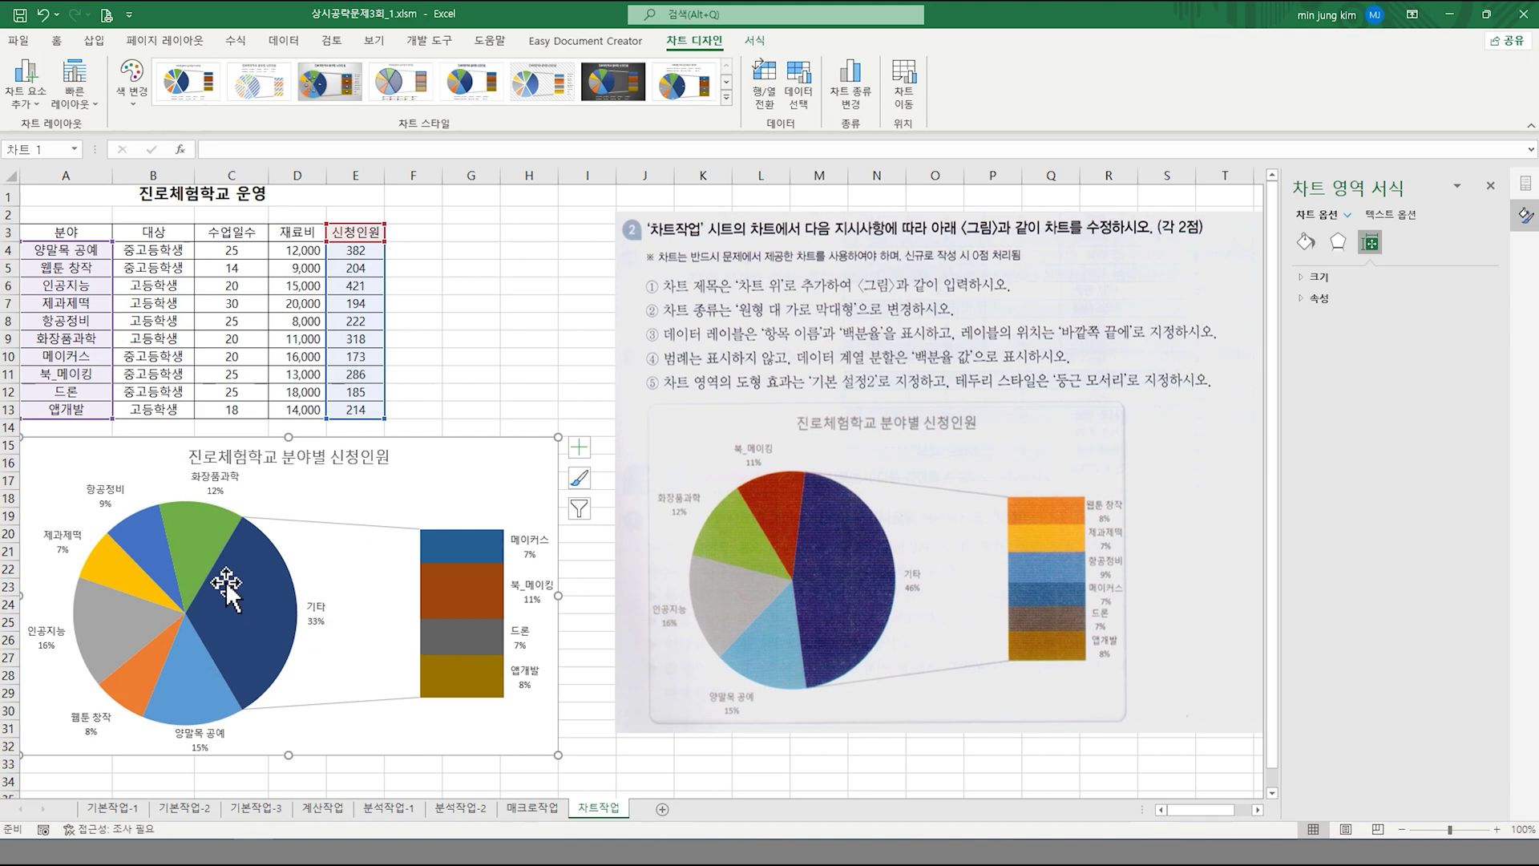
click(241, 552)
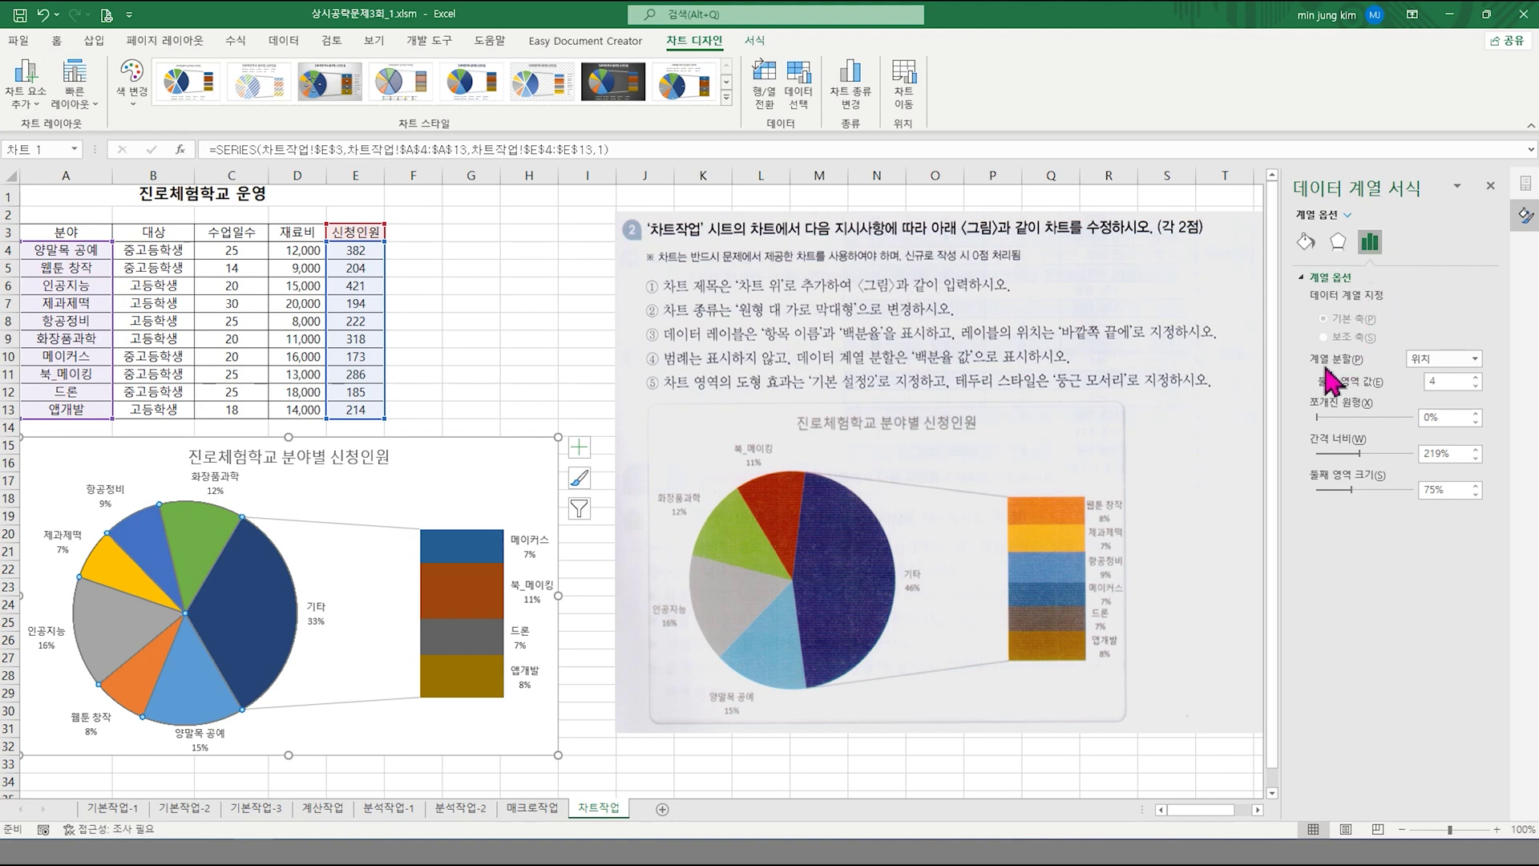
click(1453, 361)
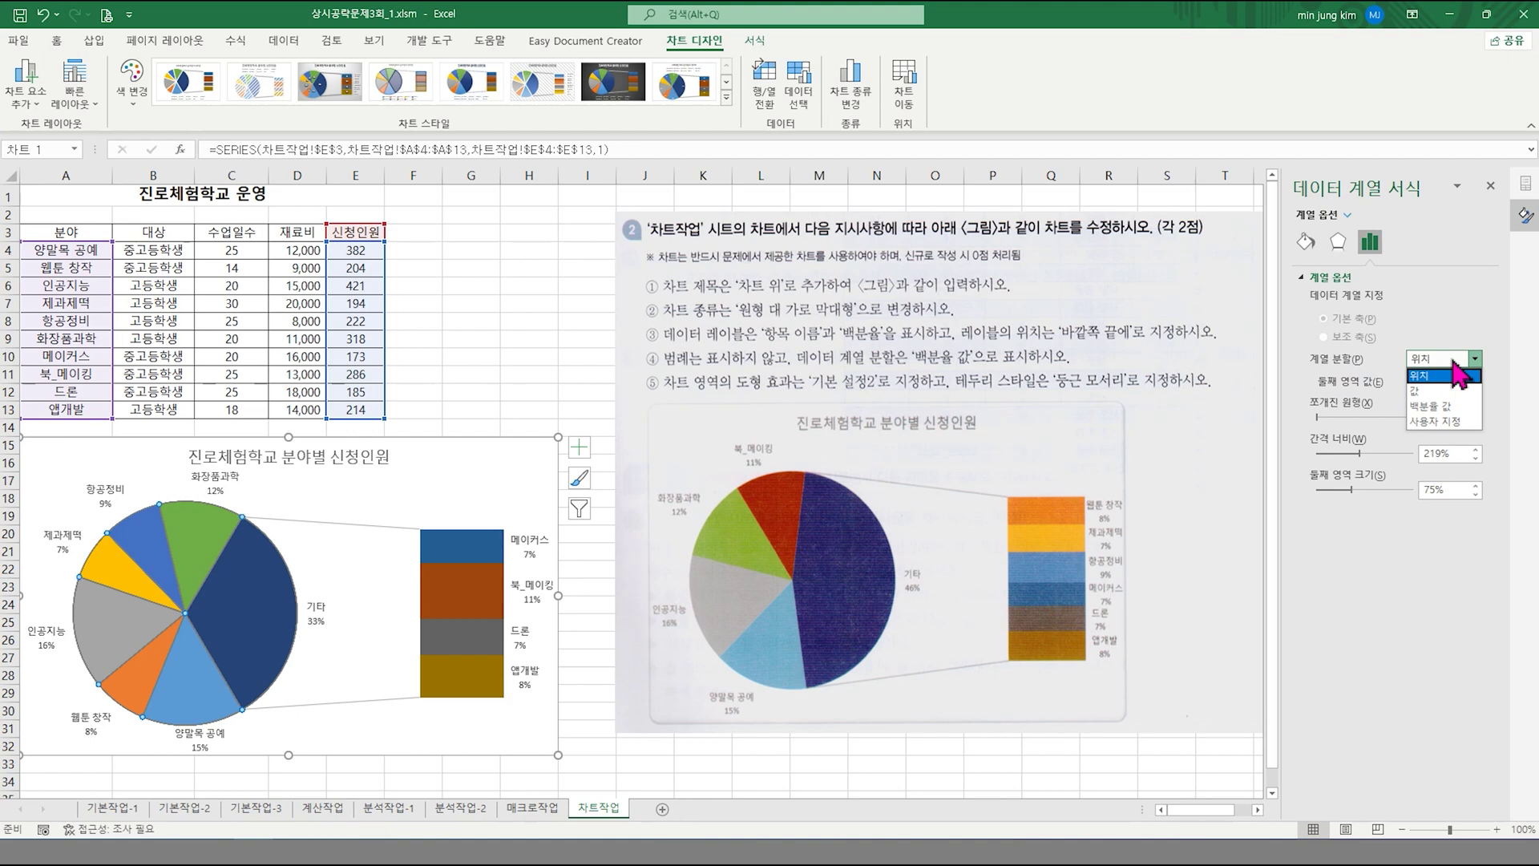
click(1431, 407)
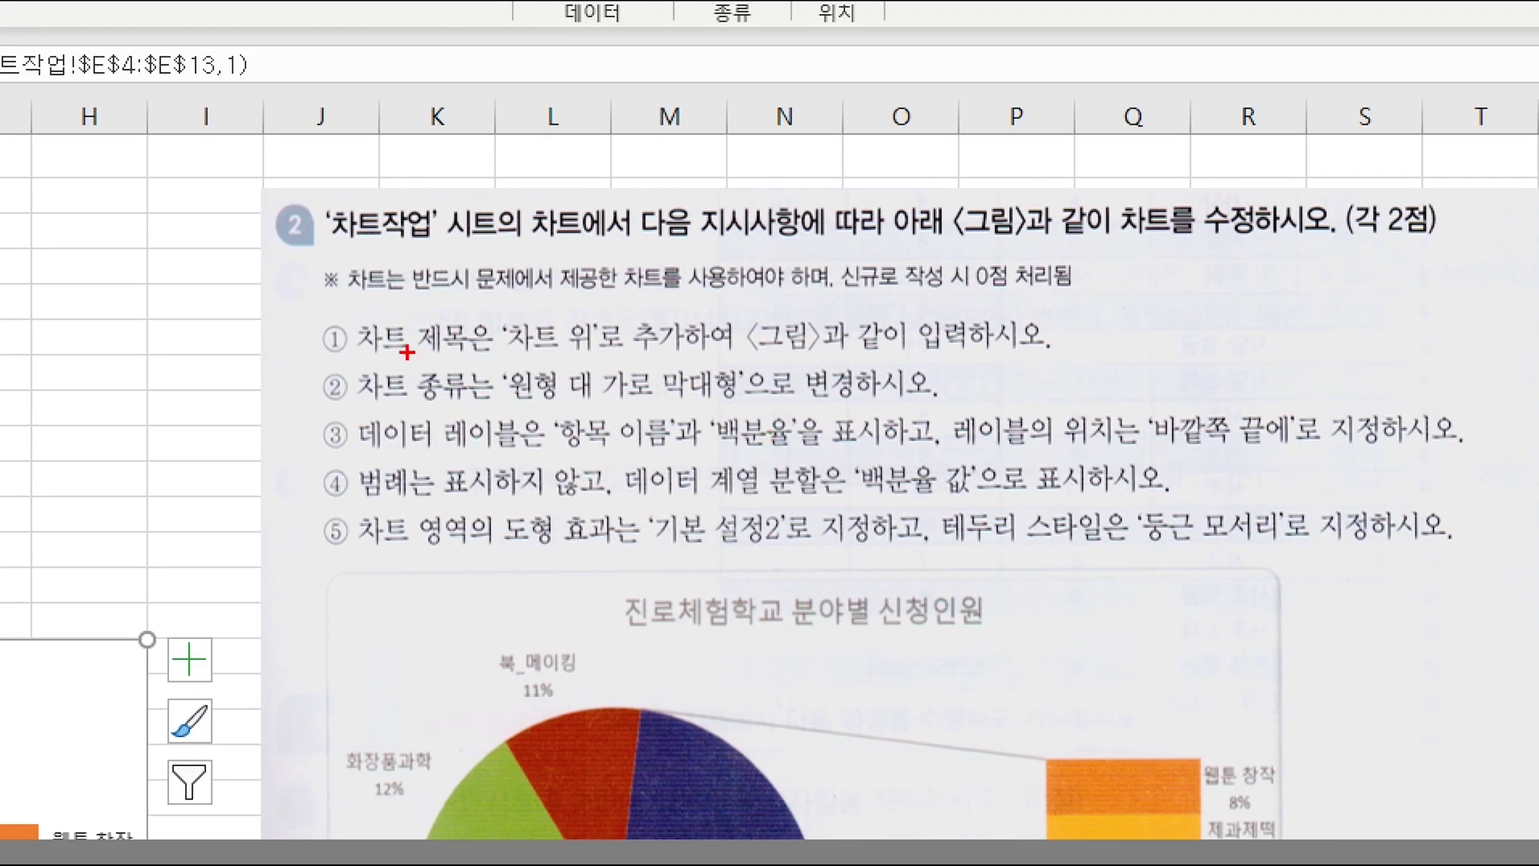
drag(396, 373, 517, 410)
drag(484, 353, 473, 353)
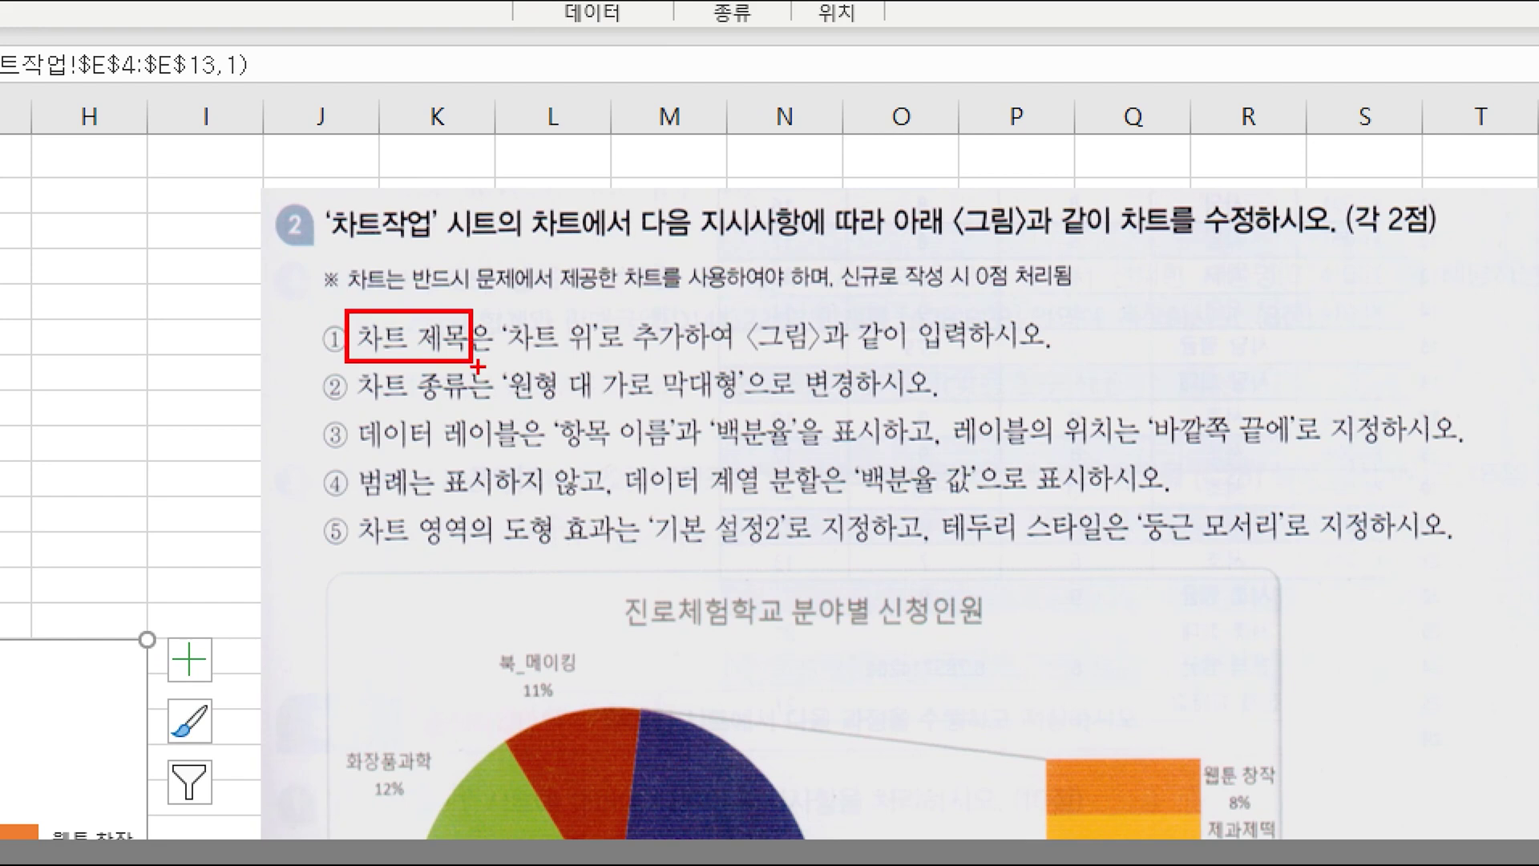
drag(337, 420, 544, 455)
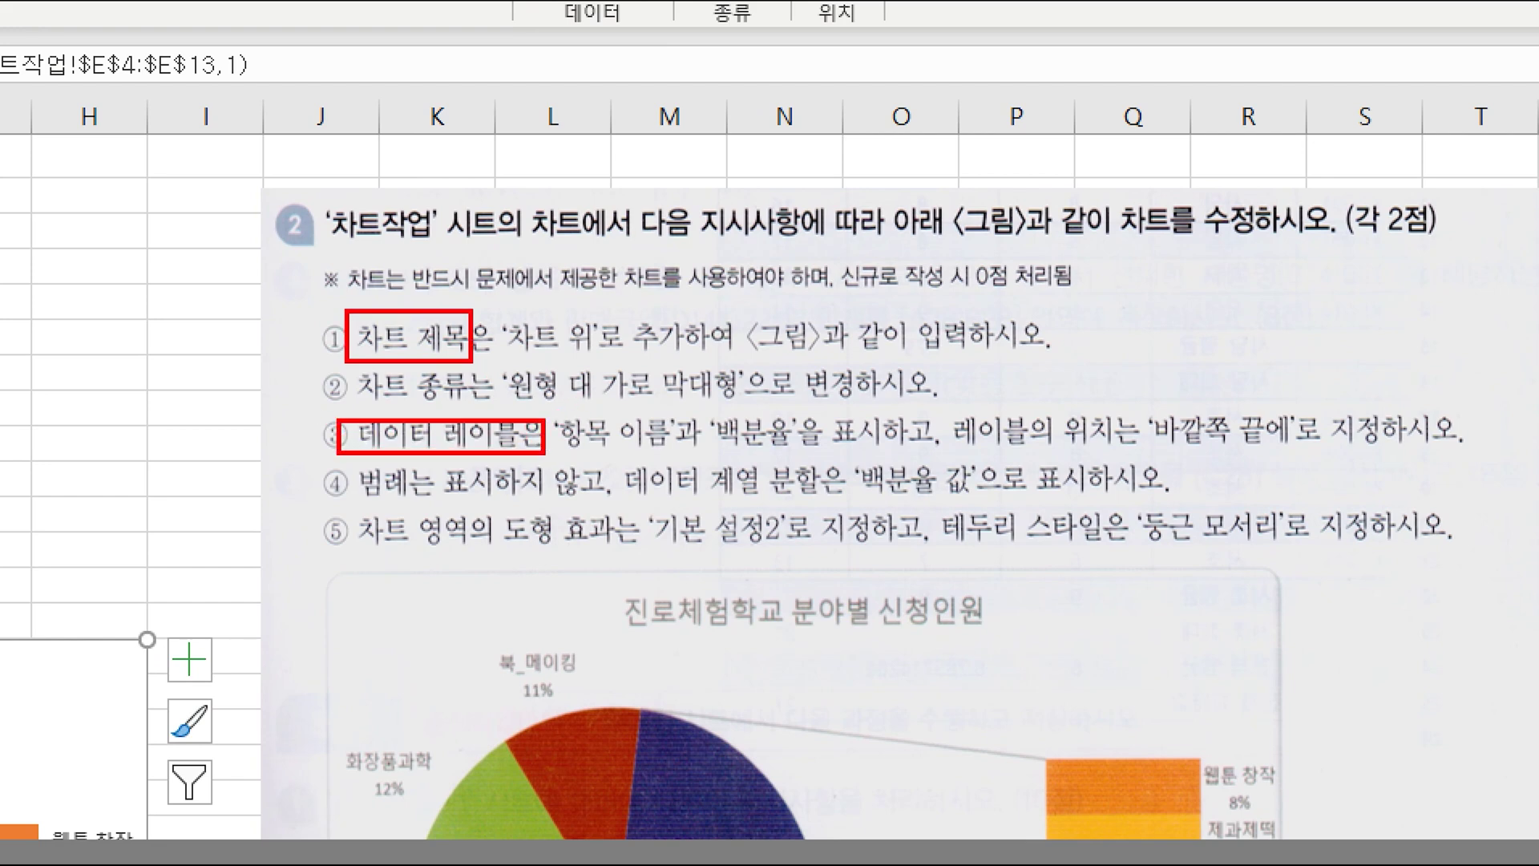
drag(349, 462, 425, 497)
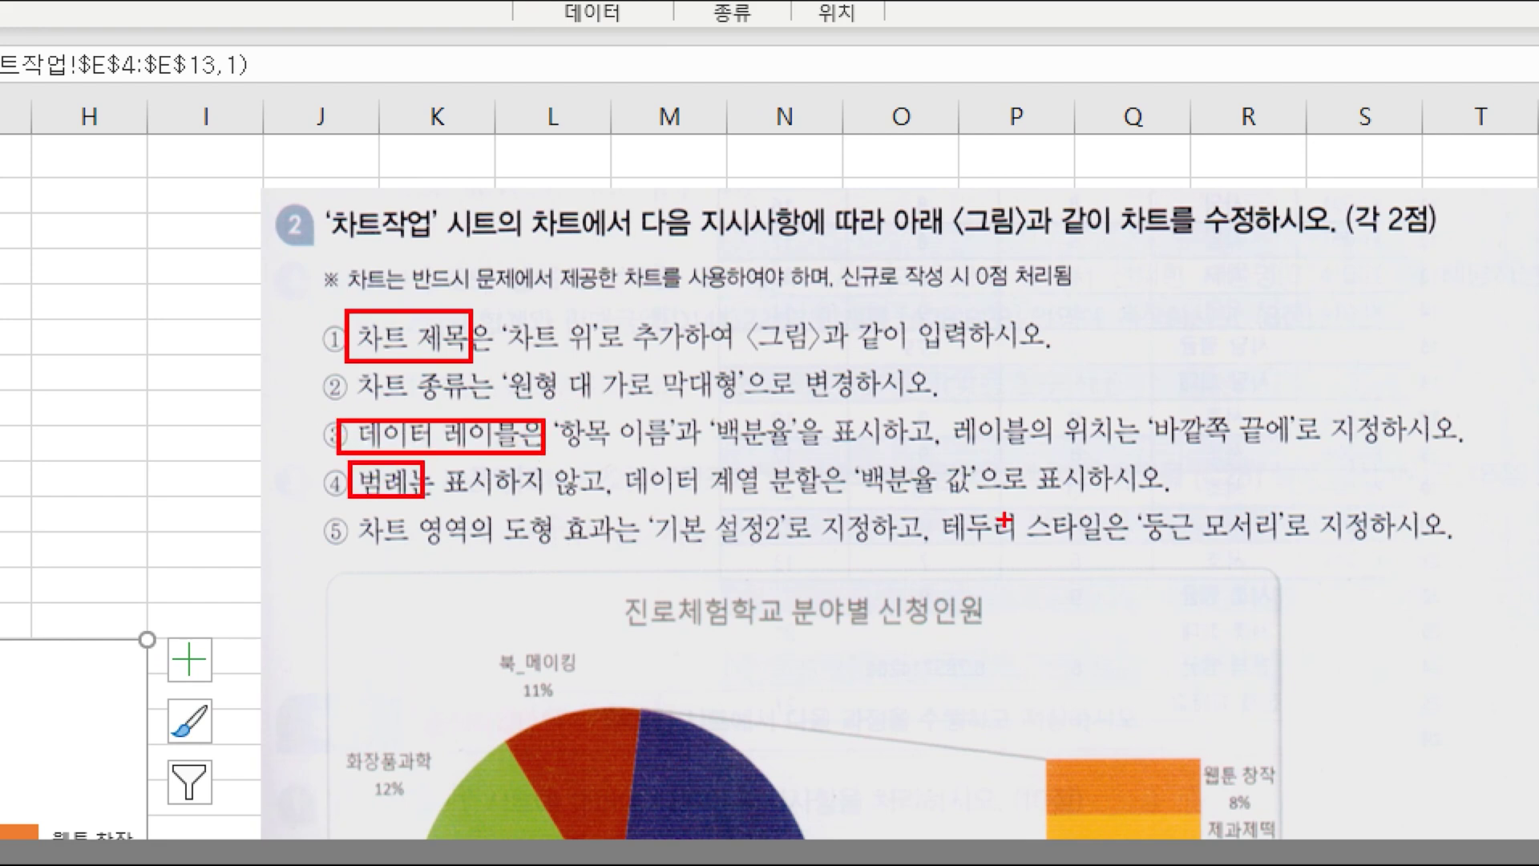
drag(607, 451, 767, 494)
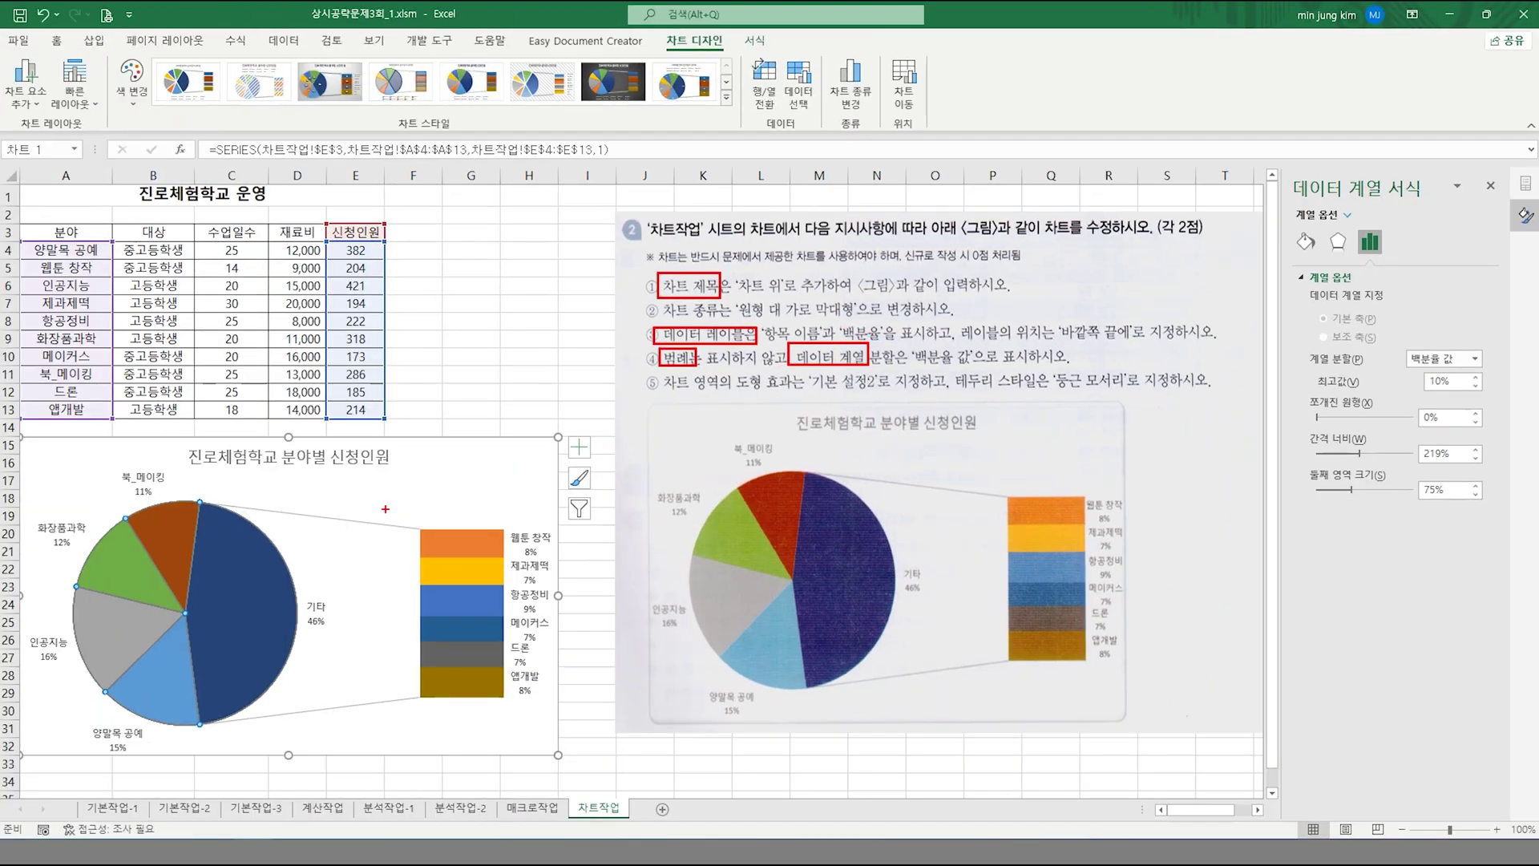
mouse_move(281, 617)
mouse_down()
mouse_move(162, 678)
mouse_move(277, 577)
mouse_up()
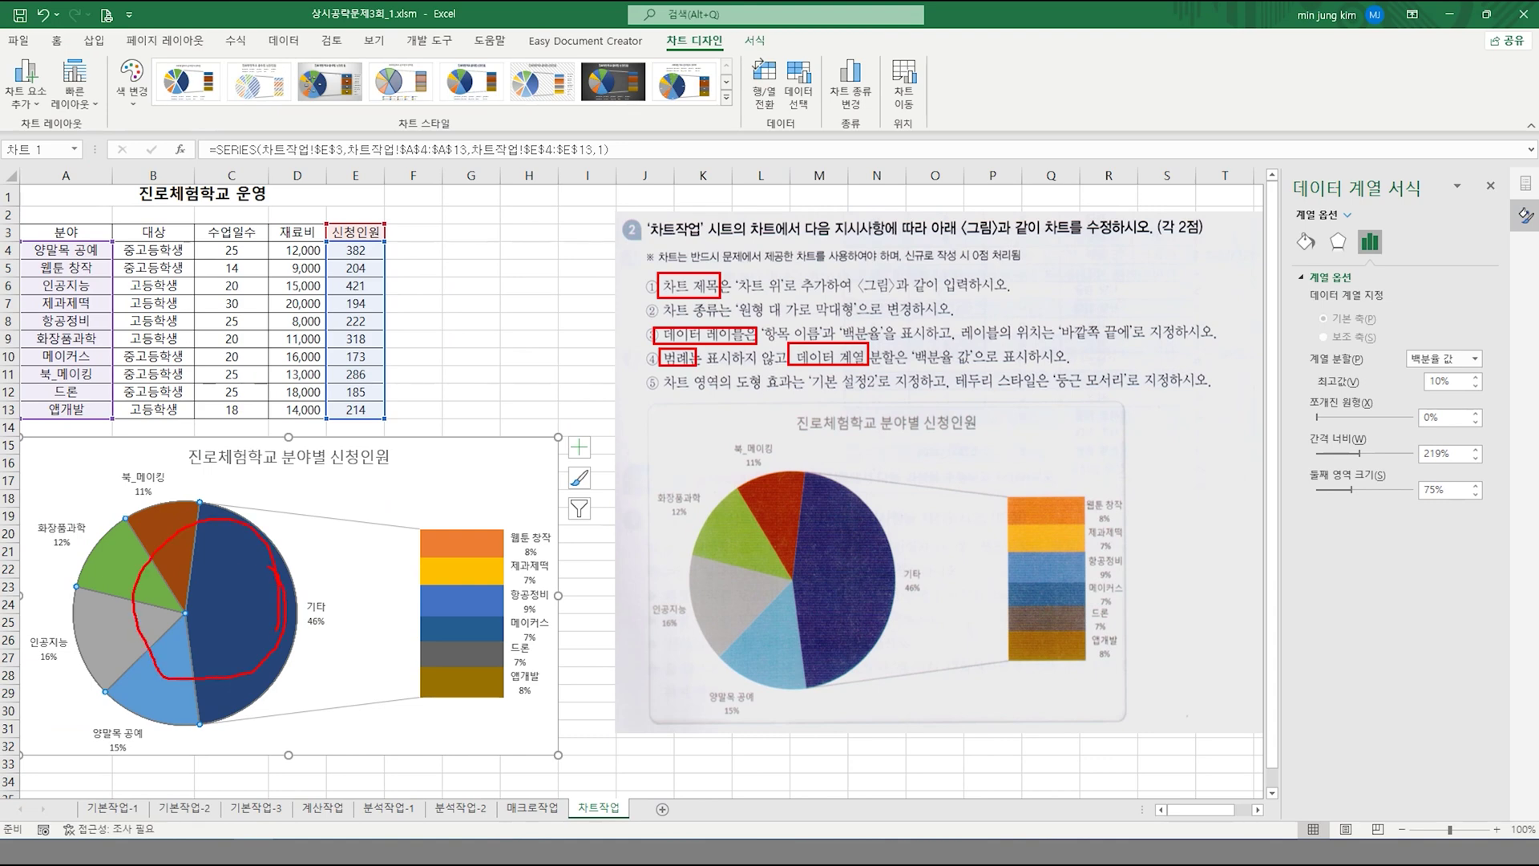
mouse_move(1466, 283)
mouse_down()
mouse_move(1483, 334)
mouse_move(1331, 510)
mouse_move(1443, 181)
mouse_move(1486, 365)
mouse_up()
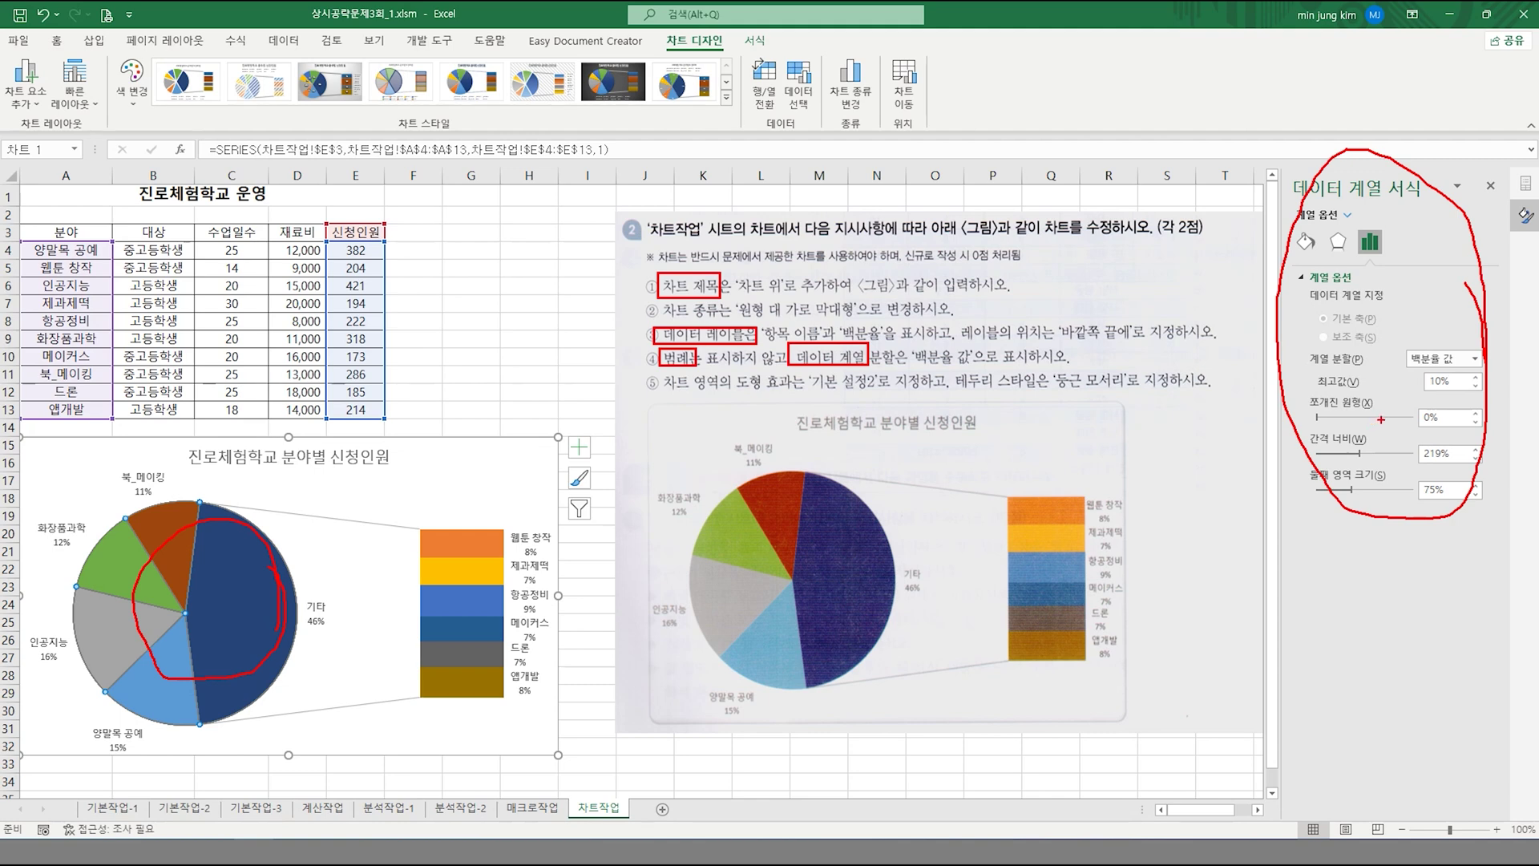
key(Escape)
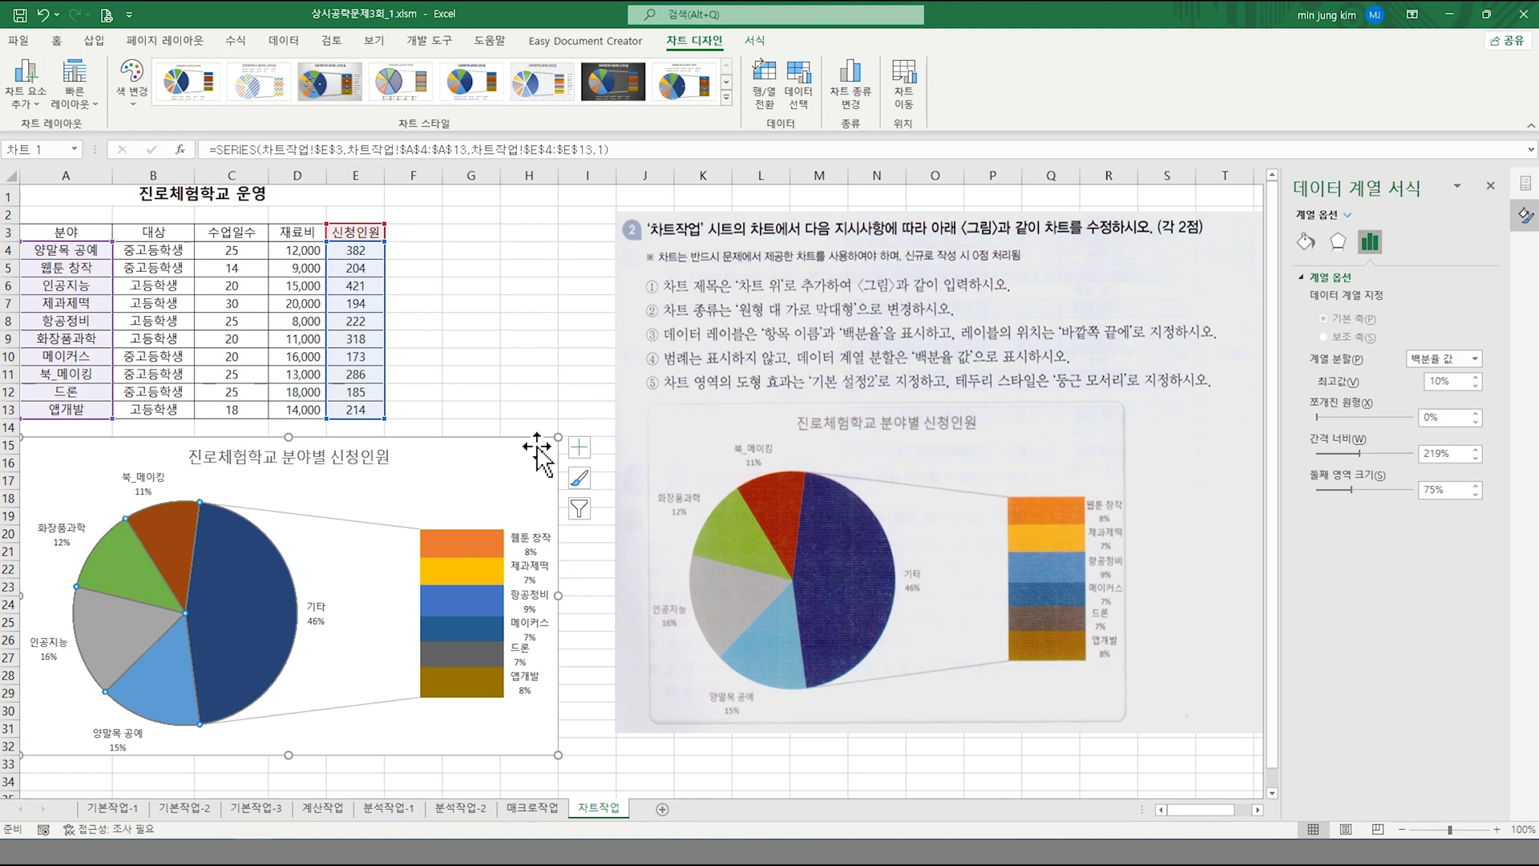
- Apply the 기본 설정 2 preset shape effect to the chart area
click(499, 485)
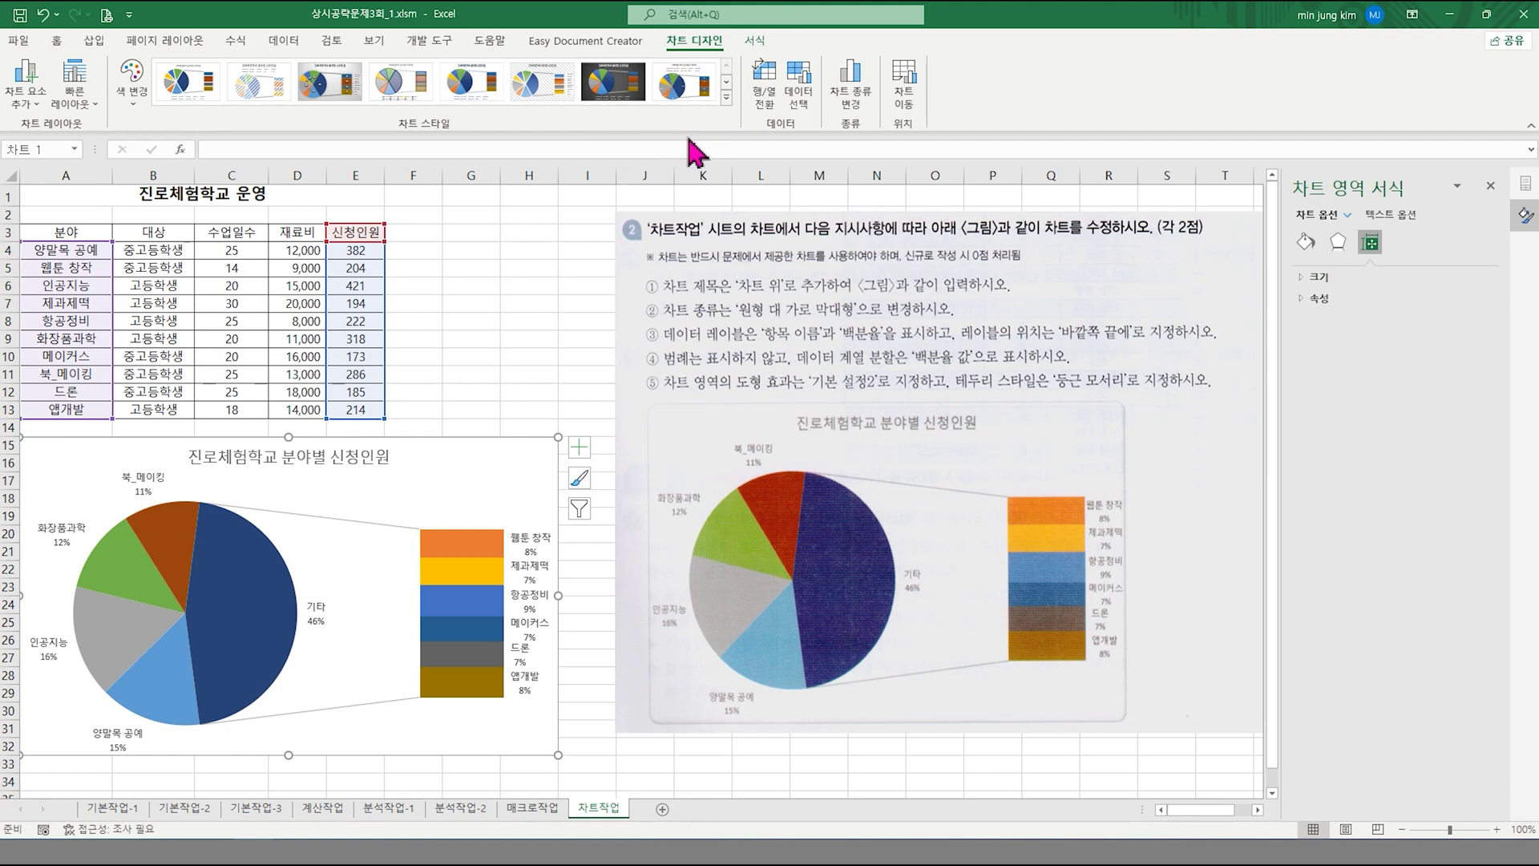
click(754, 44)
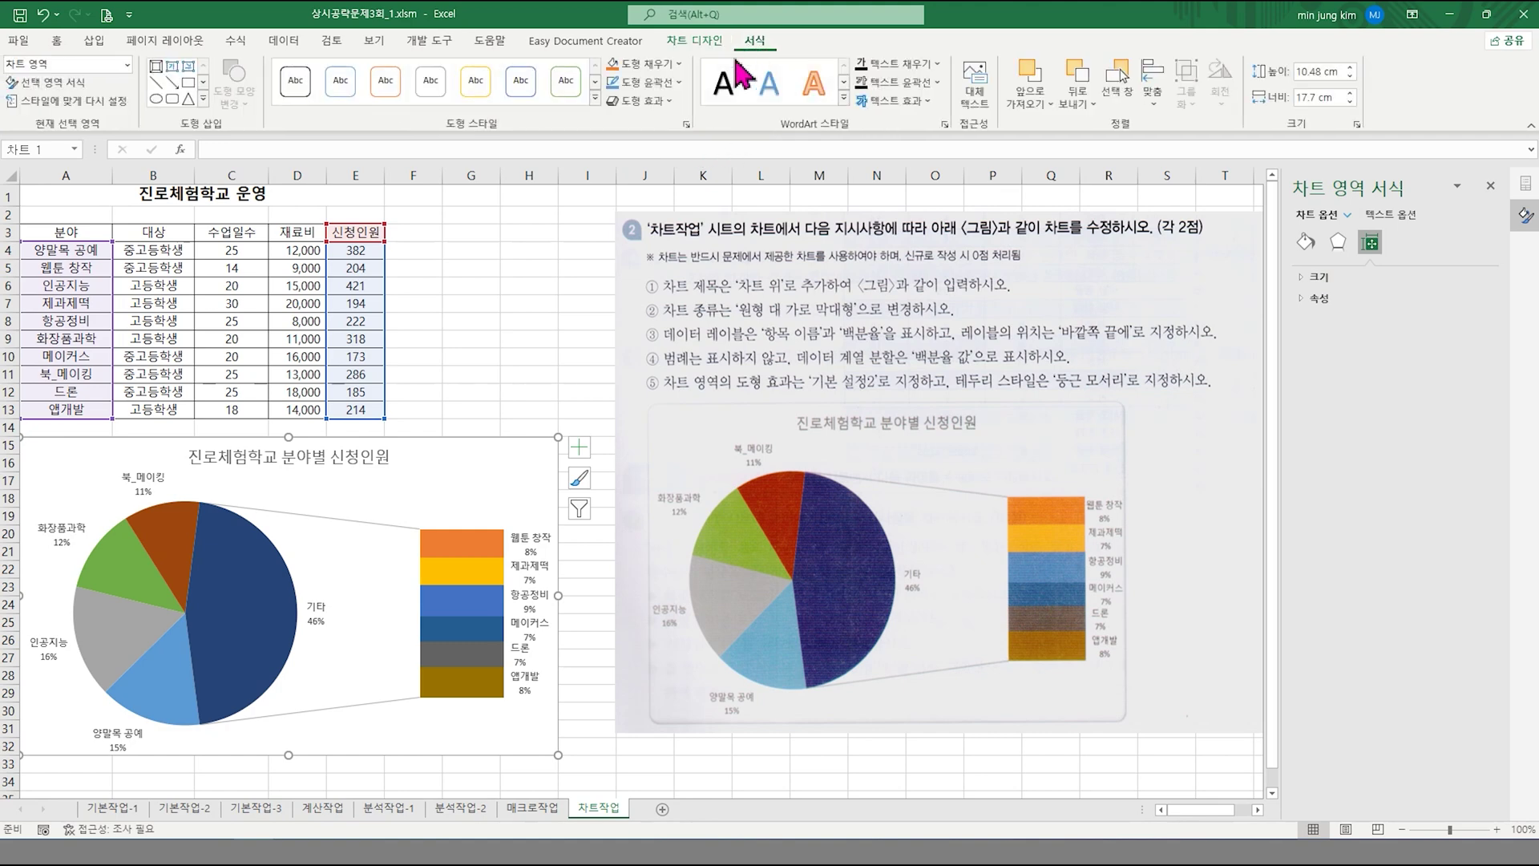
click(659, 102)
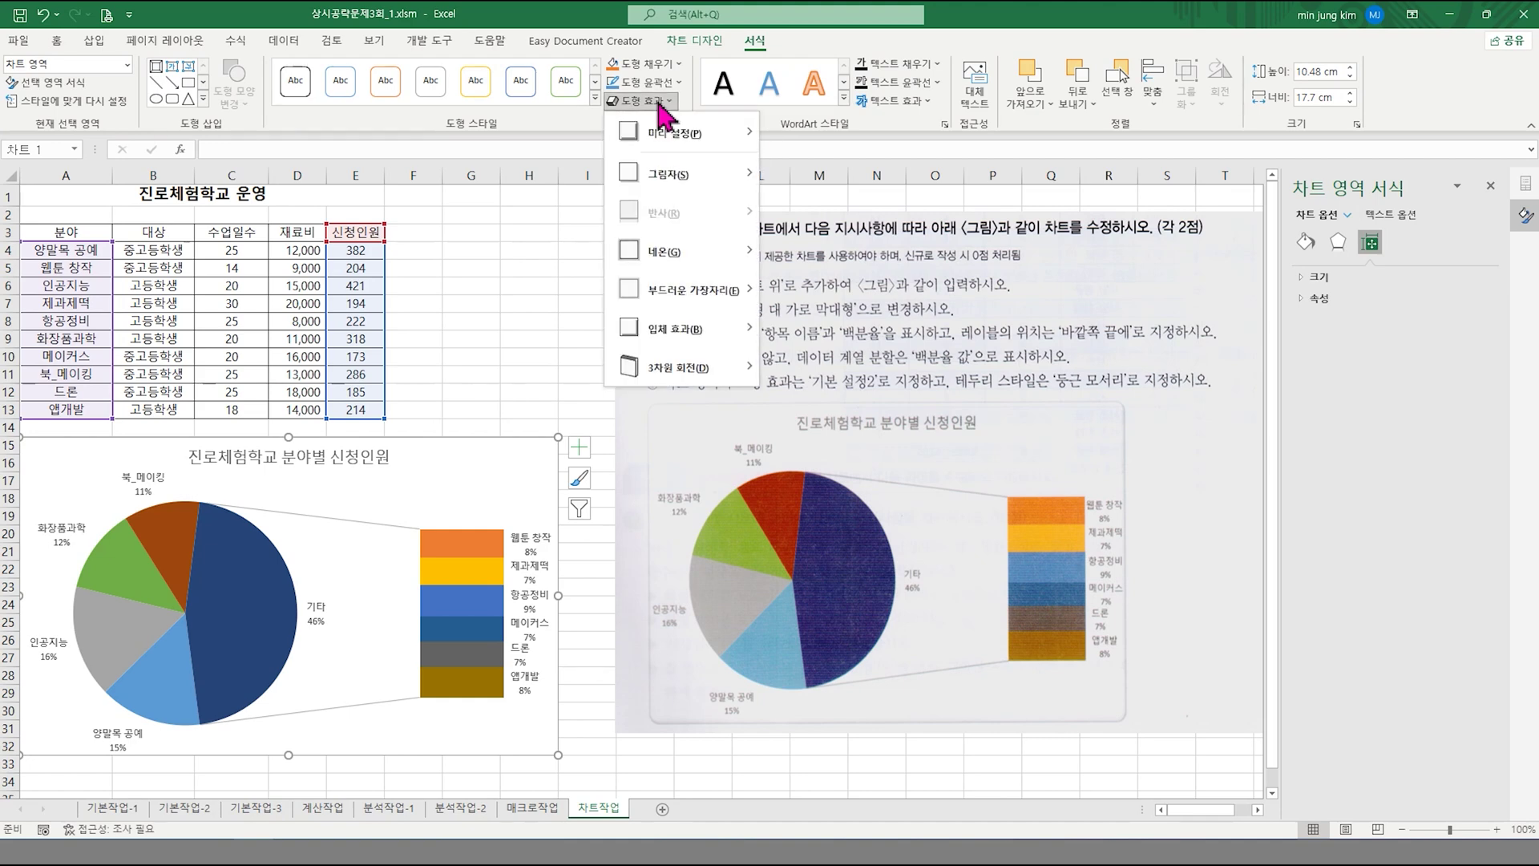
mouse_move(663, 134)
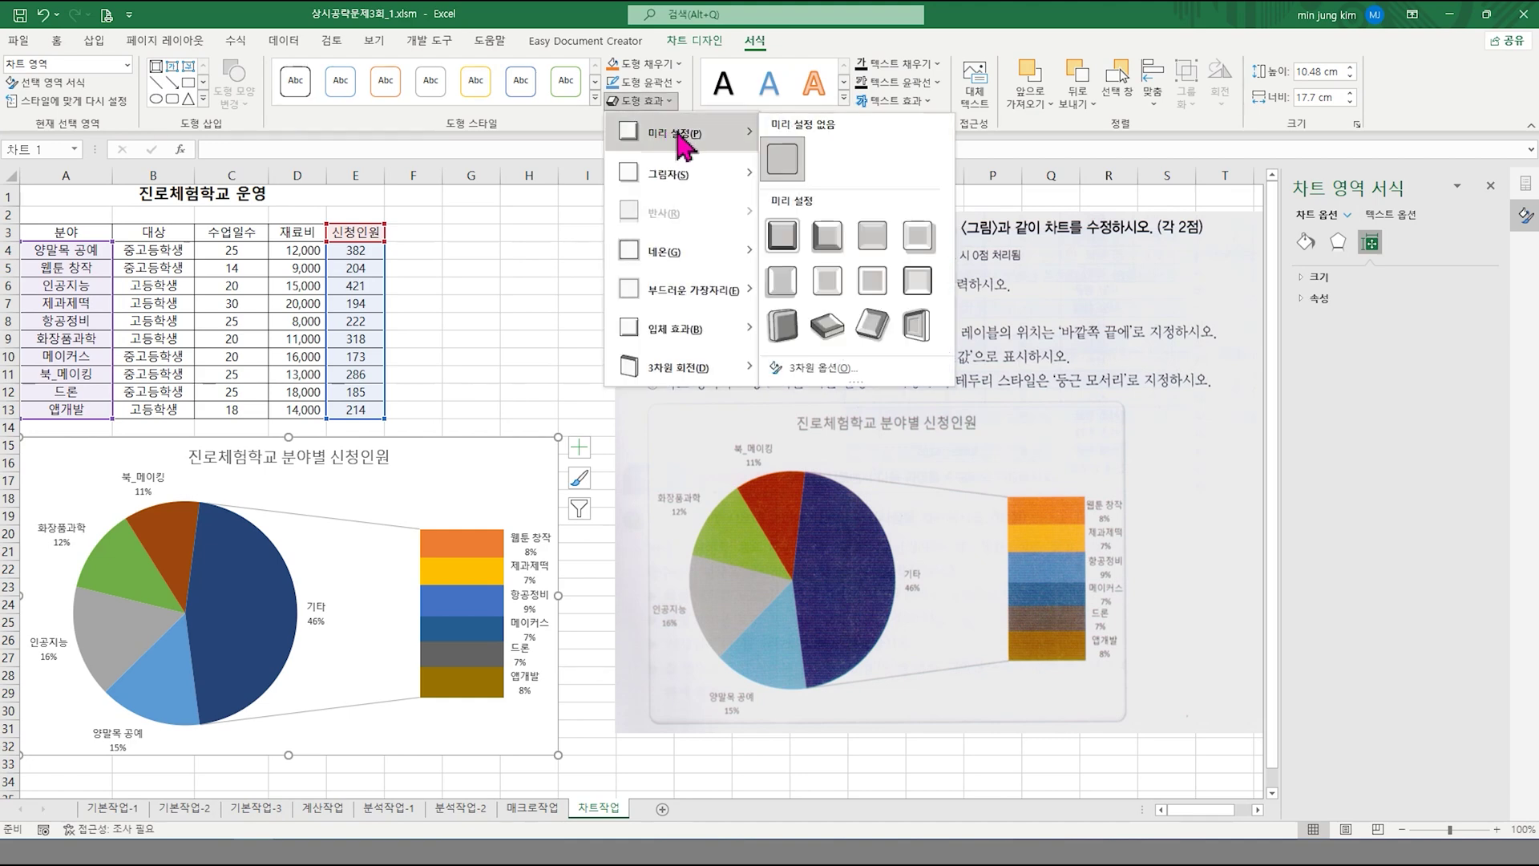
click(828, 238)
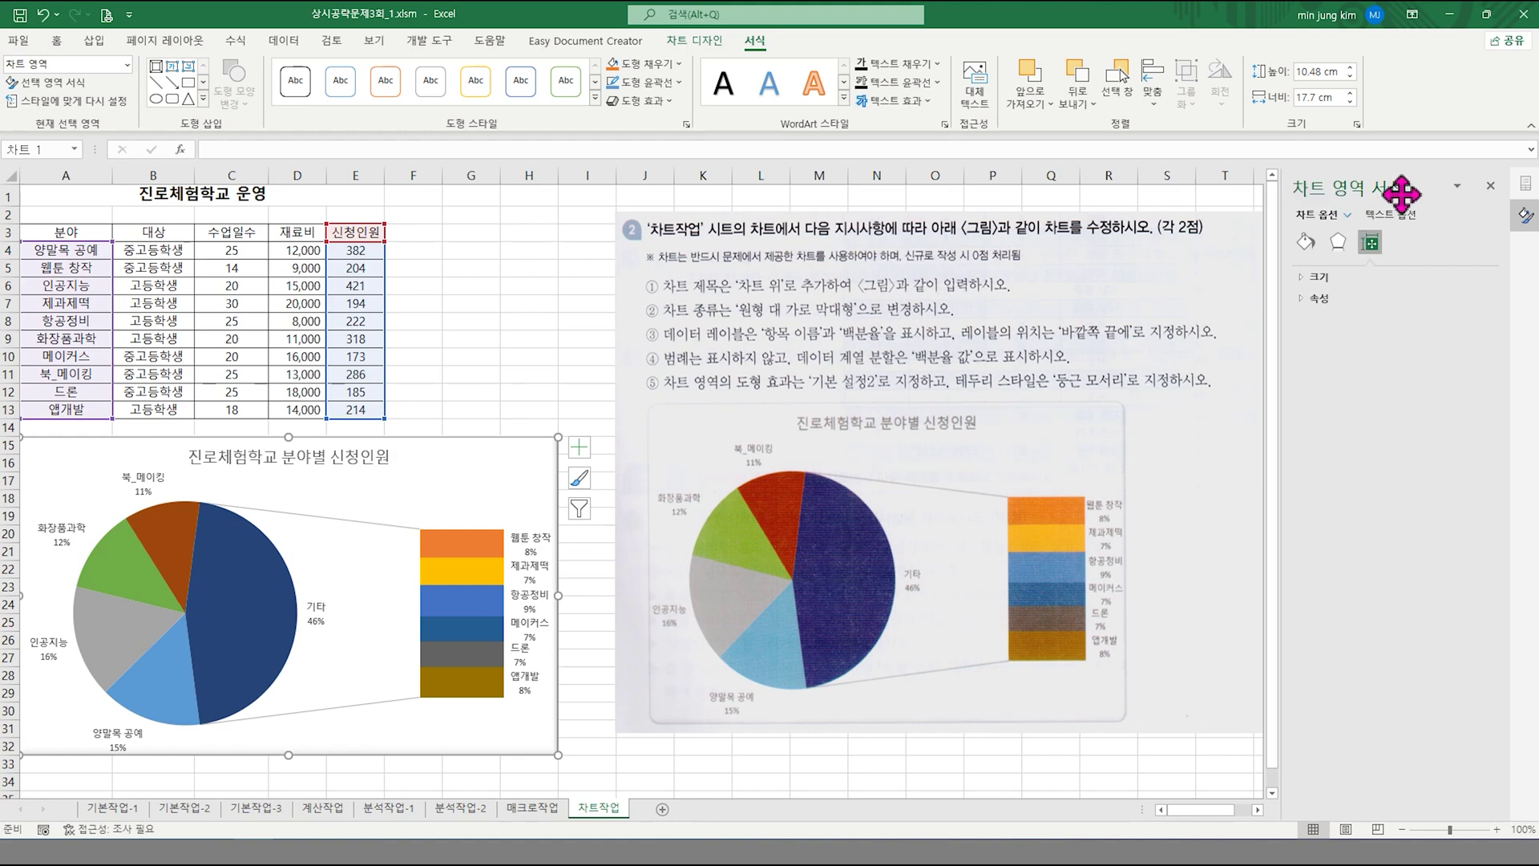
- Give the chart area's border 둥근 모서리 and deselect the chart
click(1306, 247)
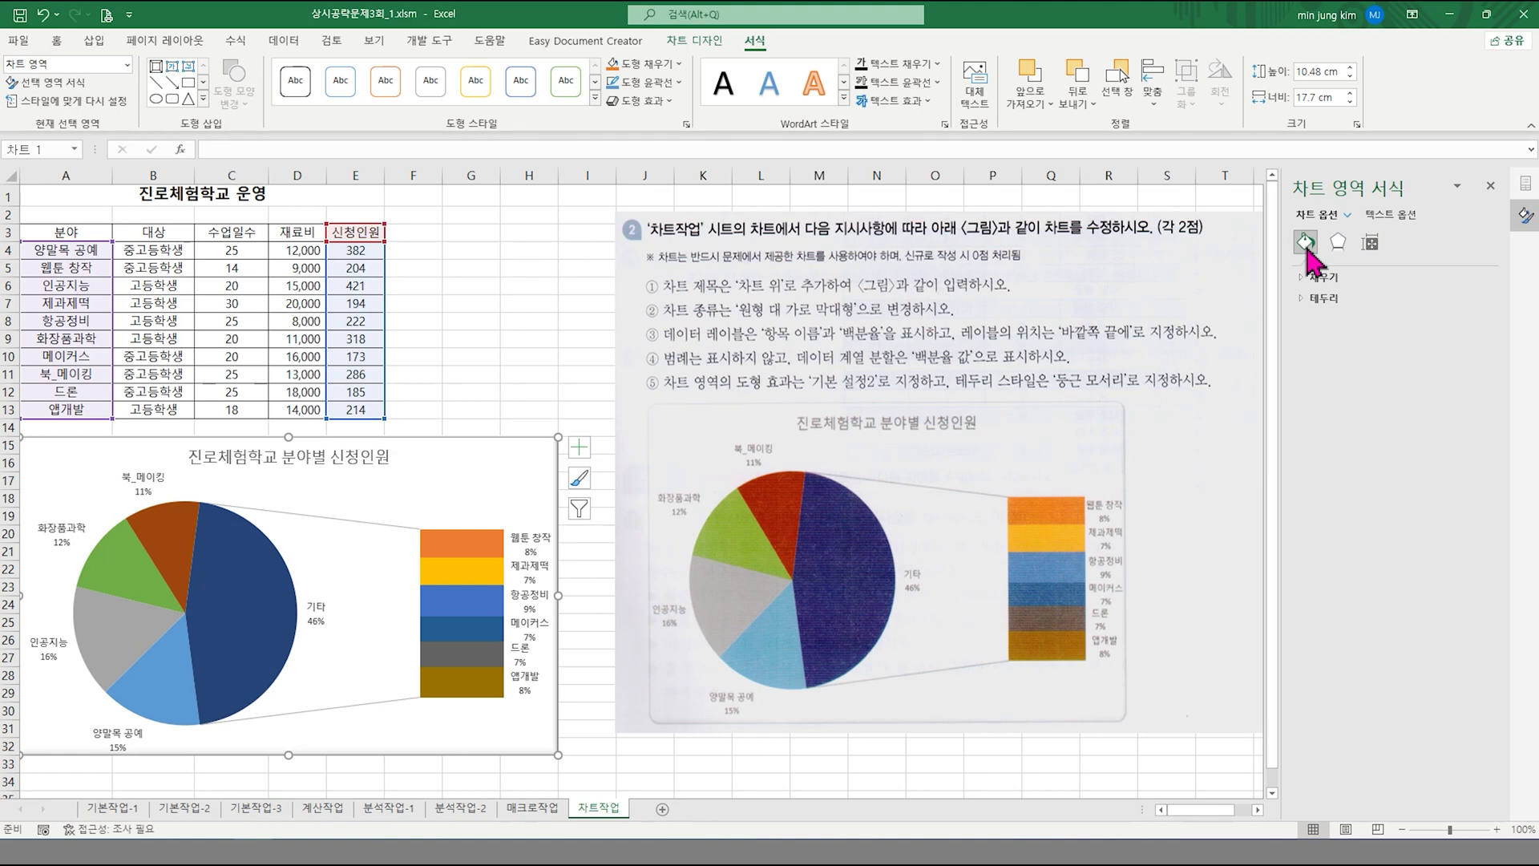
click(1322, 298)
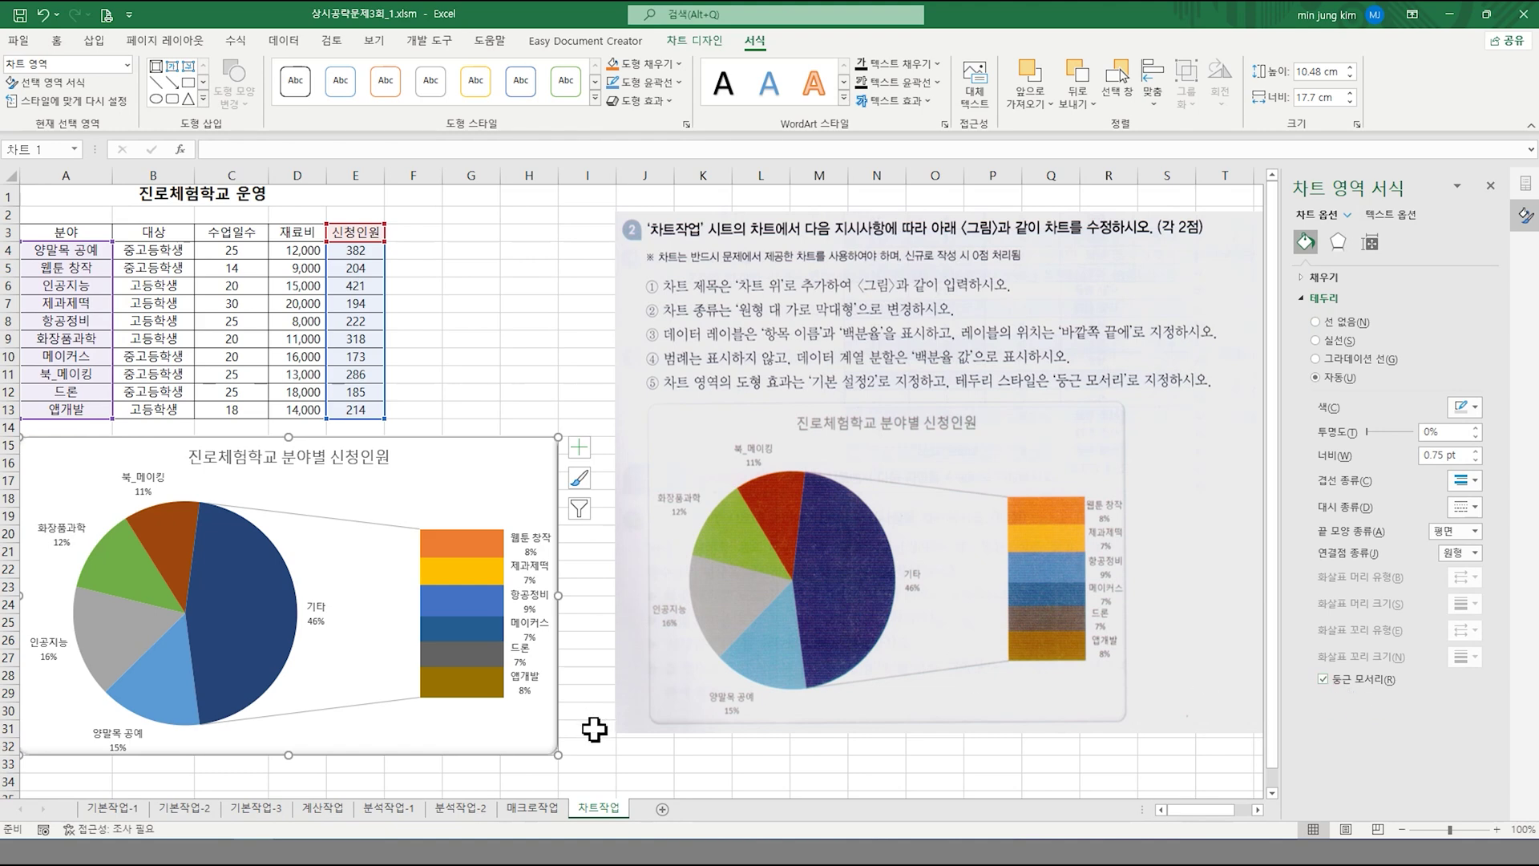
click(553, 319)
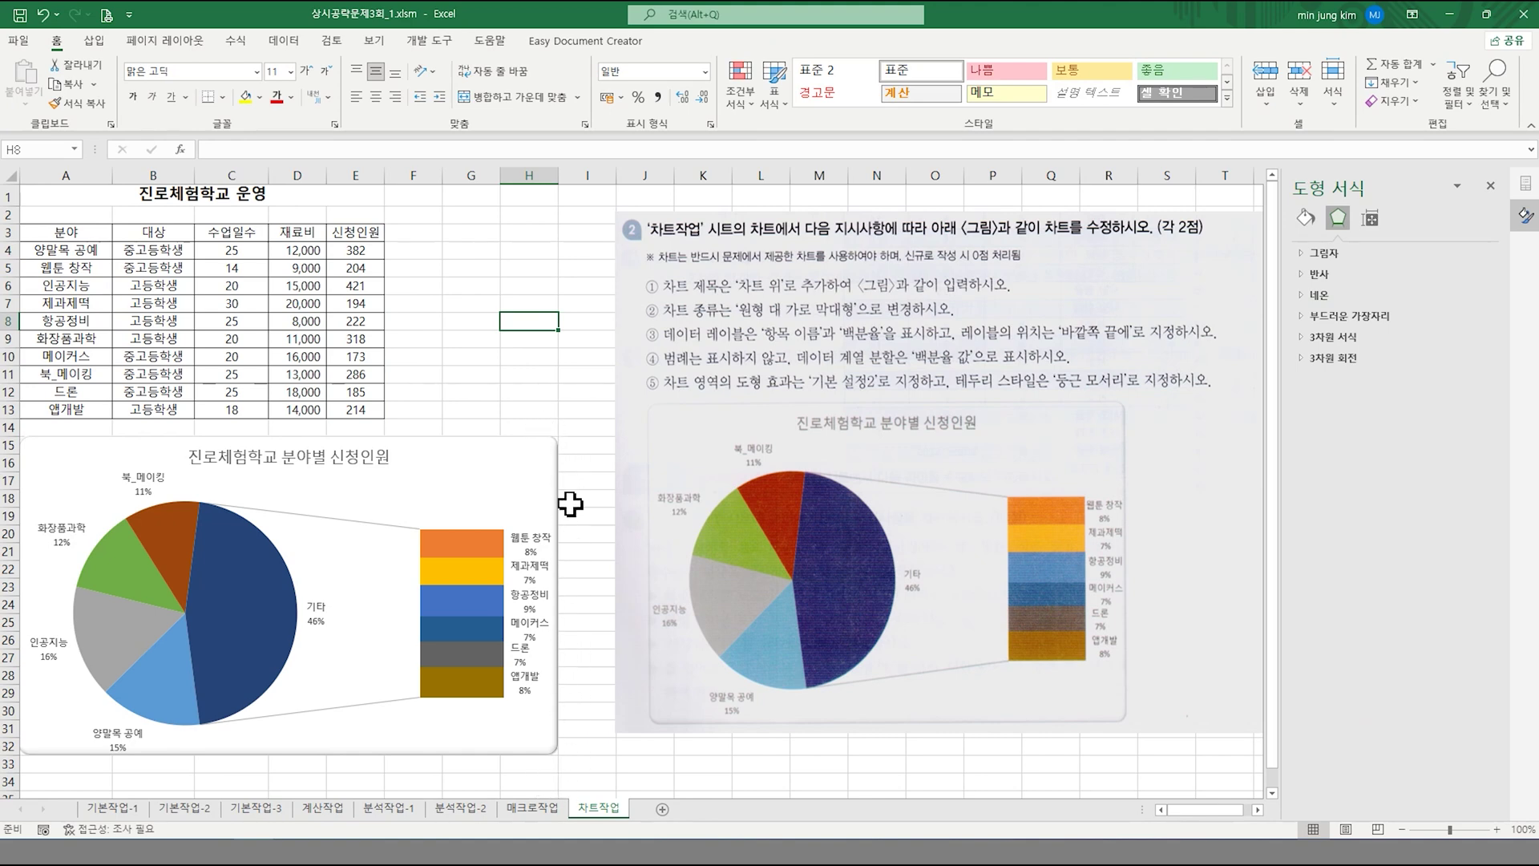
click(590, 393)
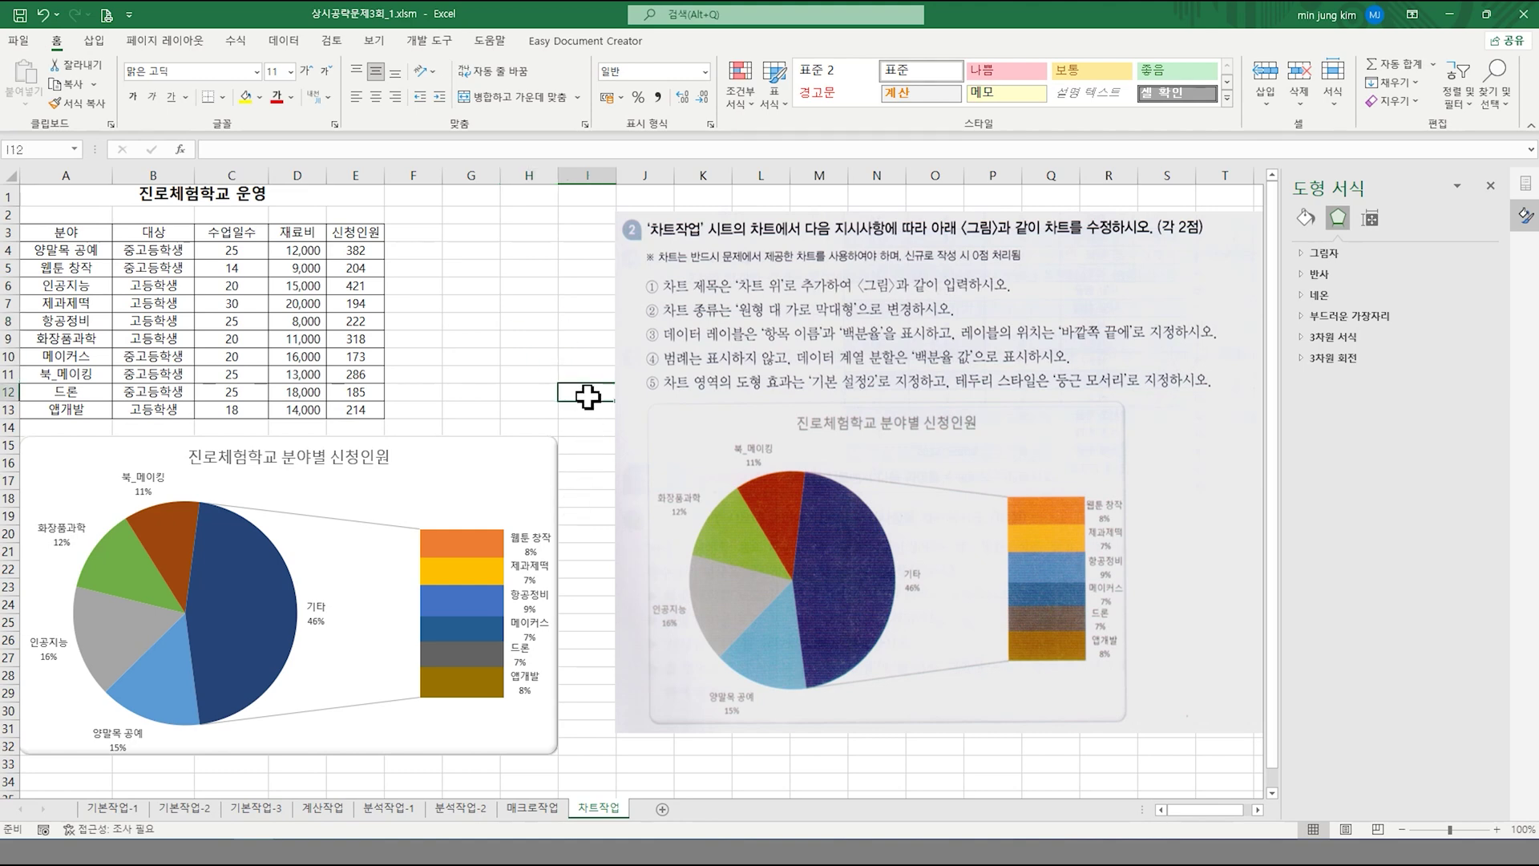